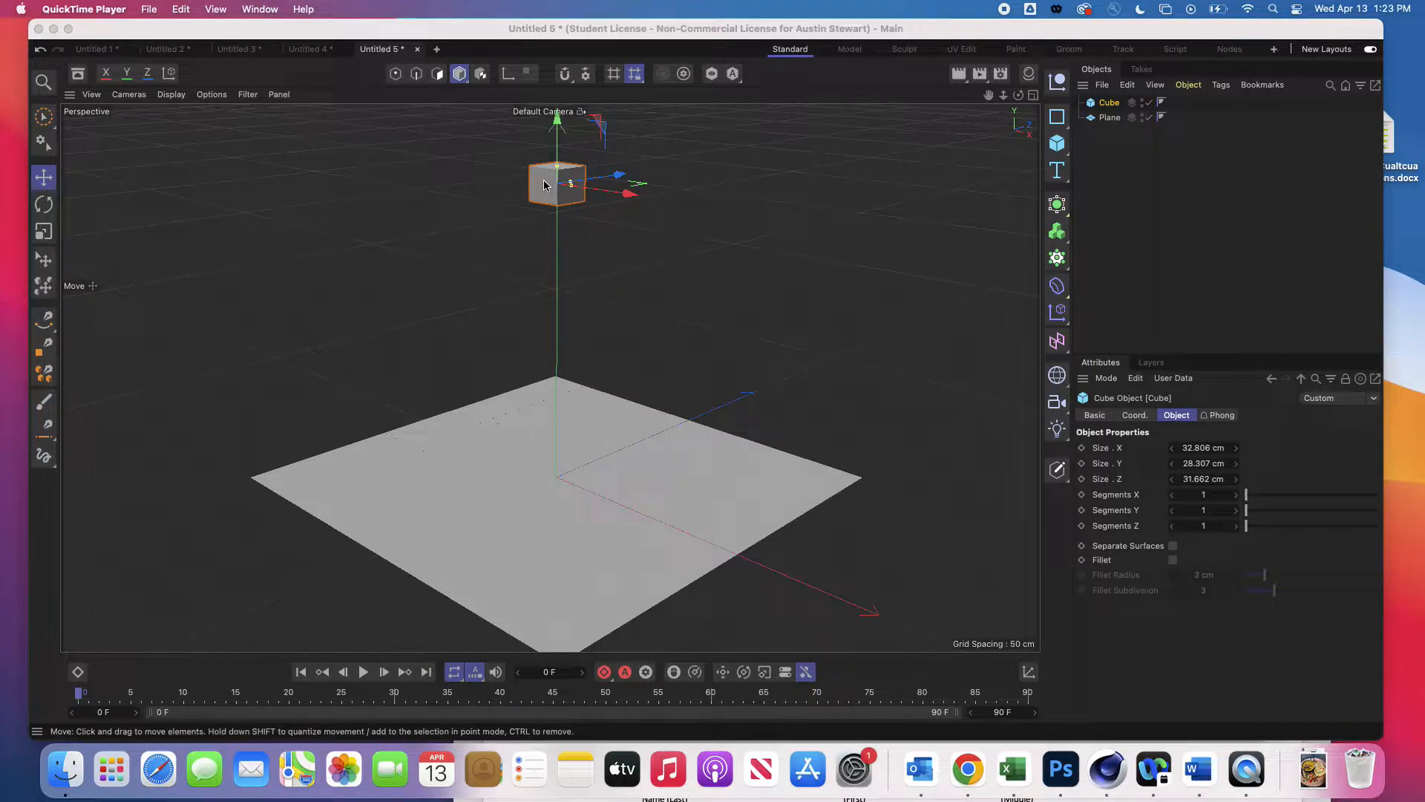
# Add a Rigid Body simulation tag to the Cube
pyautogui.click(1116, 103)
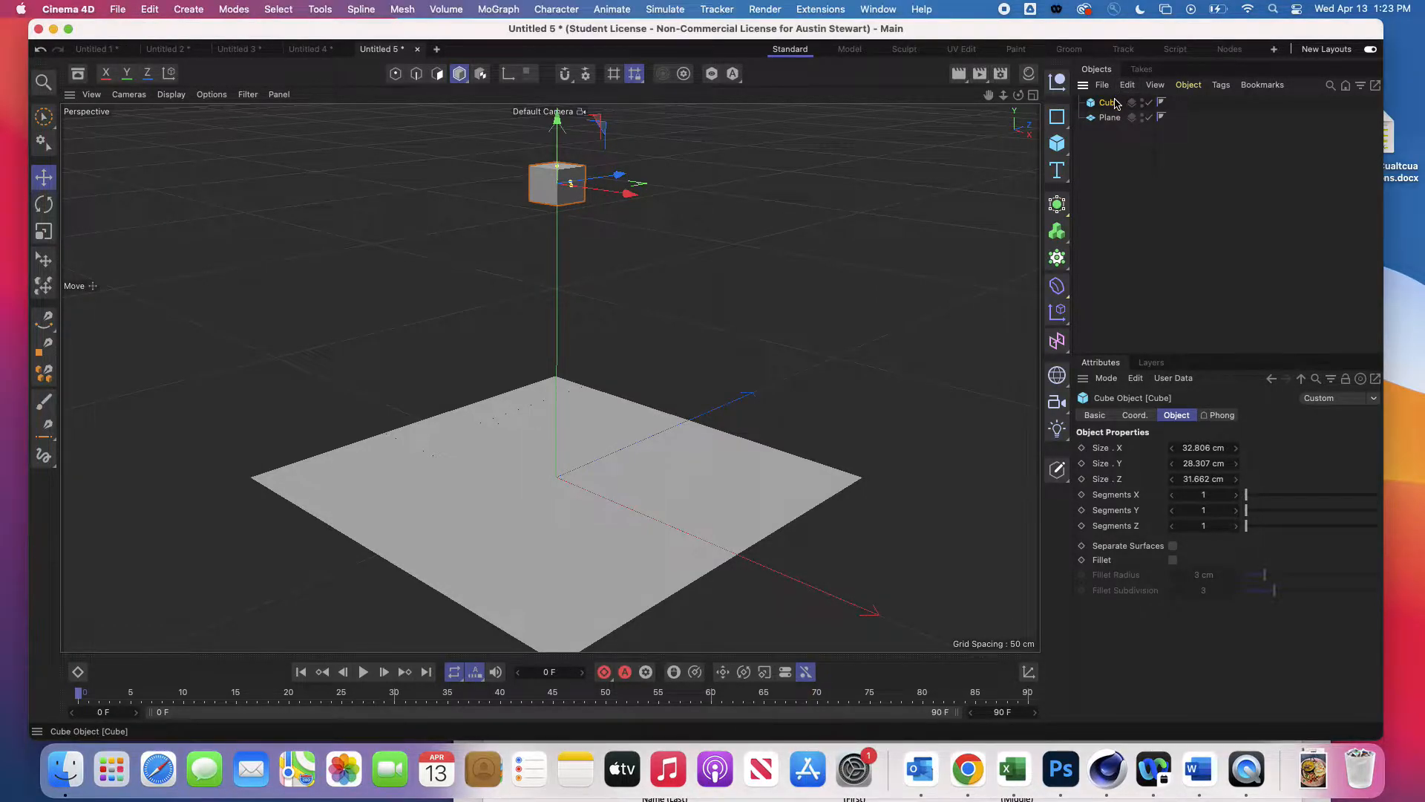
pyautogui.click(1220, 86)
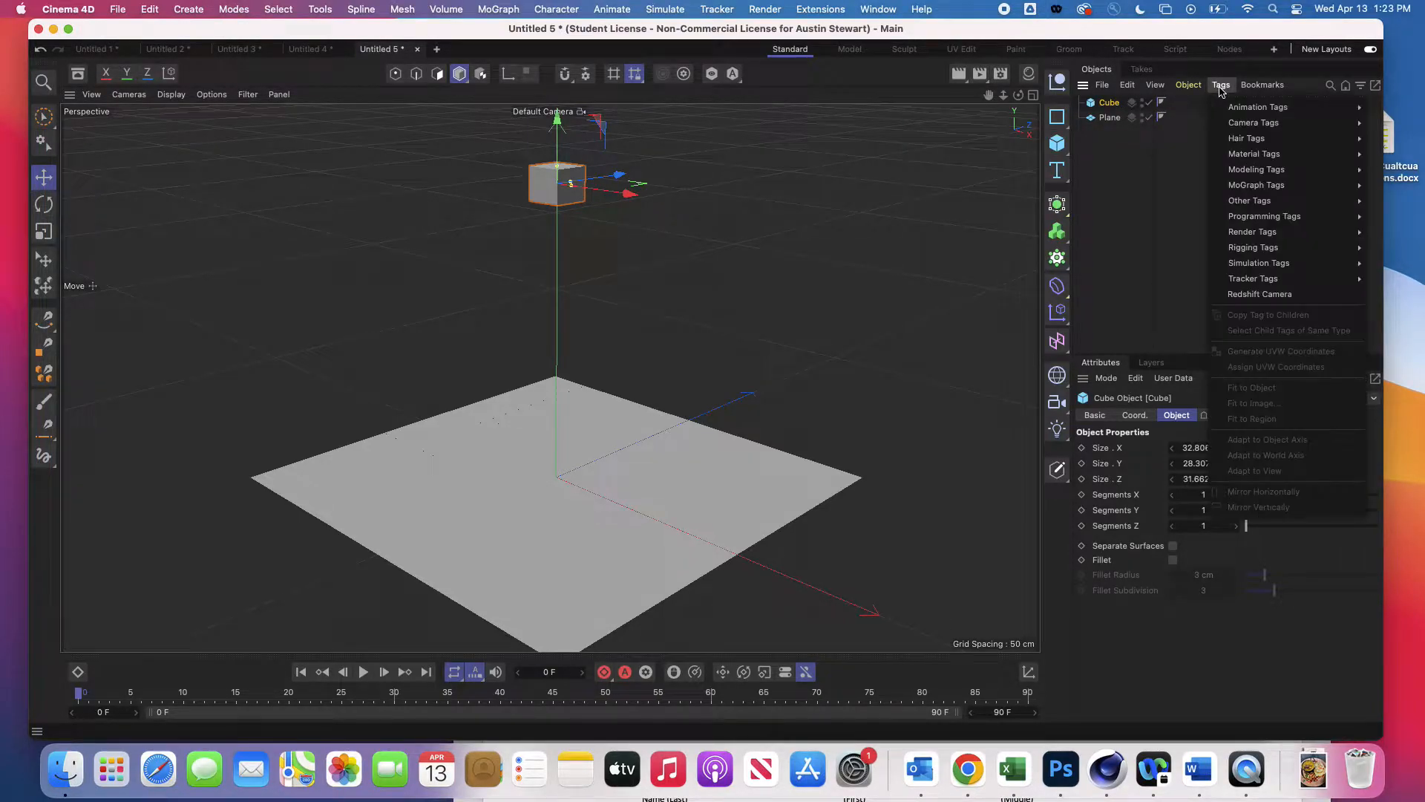
pyautogui.moveTo(1270, 265)
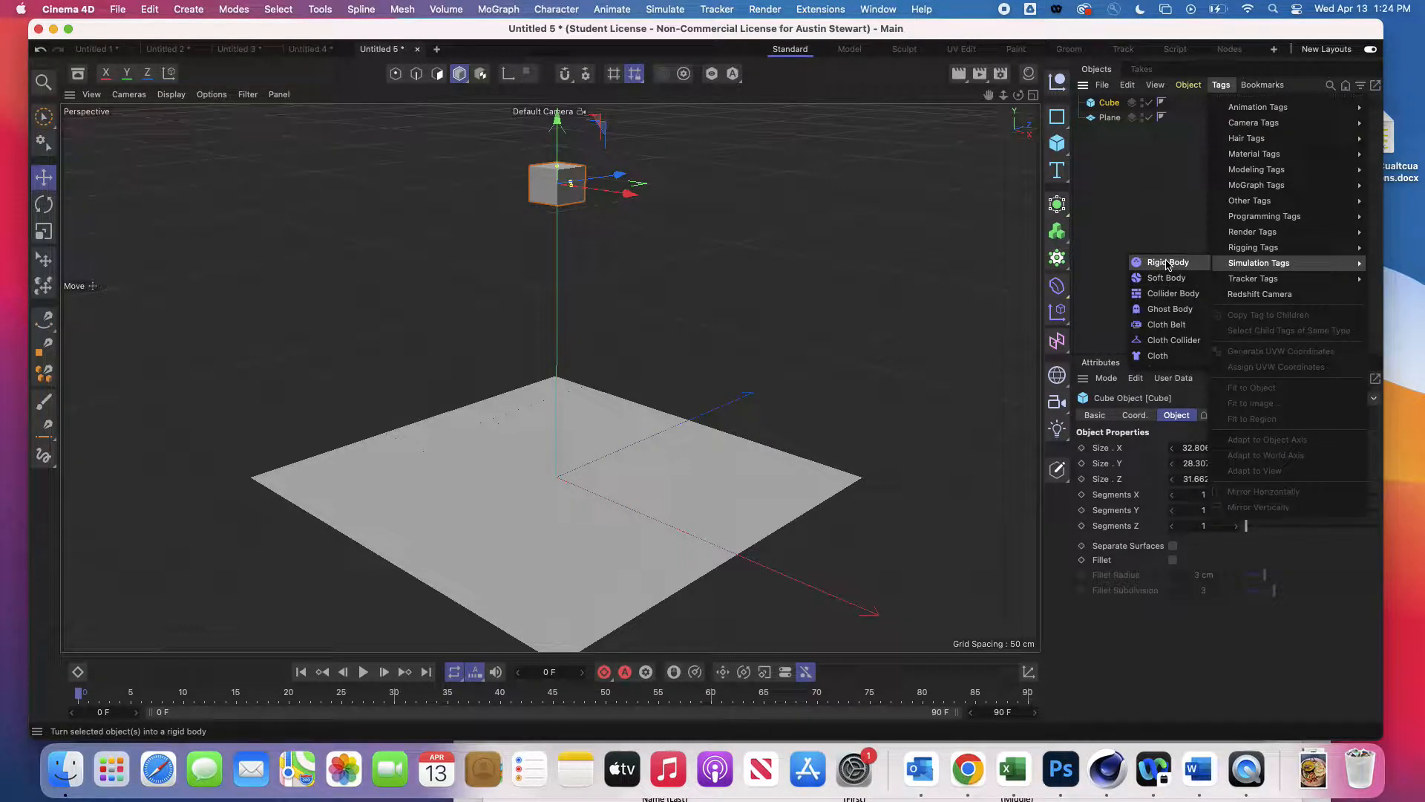
pyautogui.click(1167, 263)
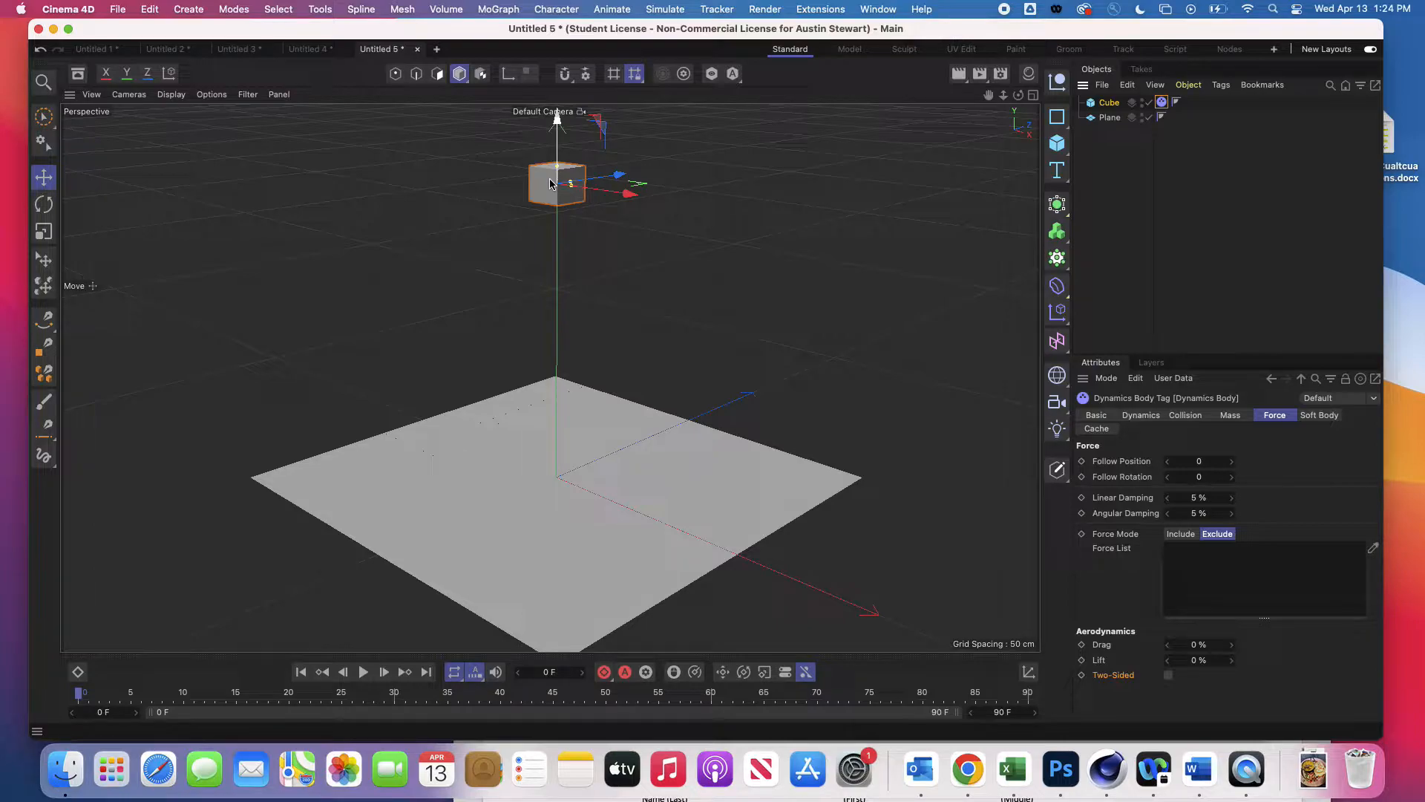
# Play the simulation to watch the cube fall, stop it and return to the first frame
pyautogui.click(364, 672)
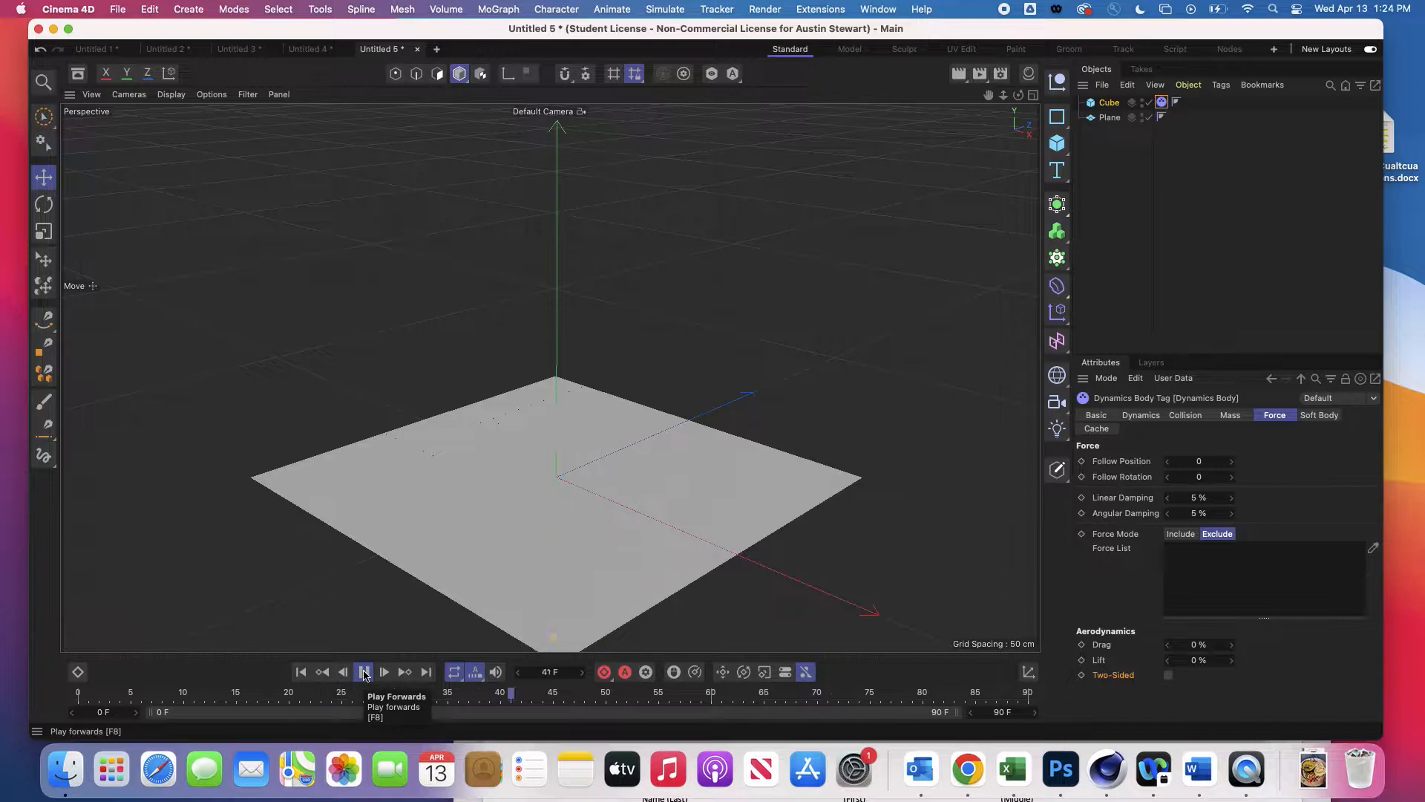
pyautogui.click(363, 672)
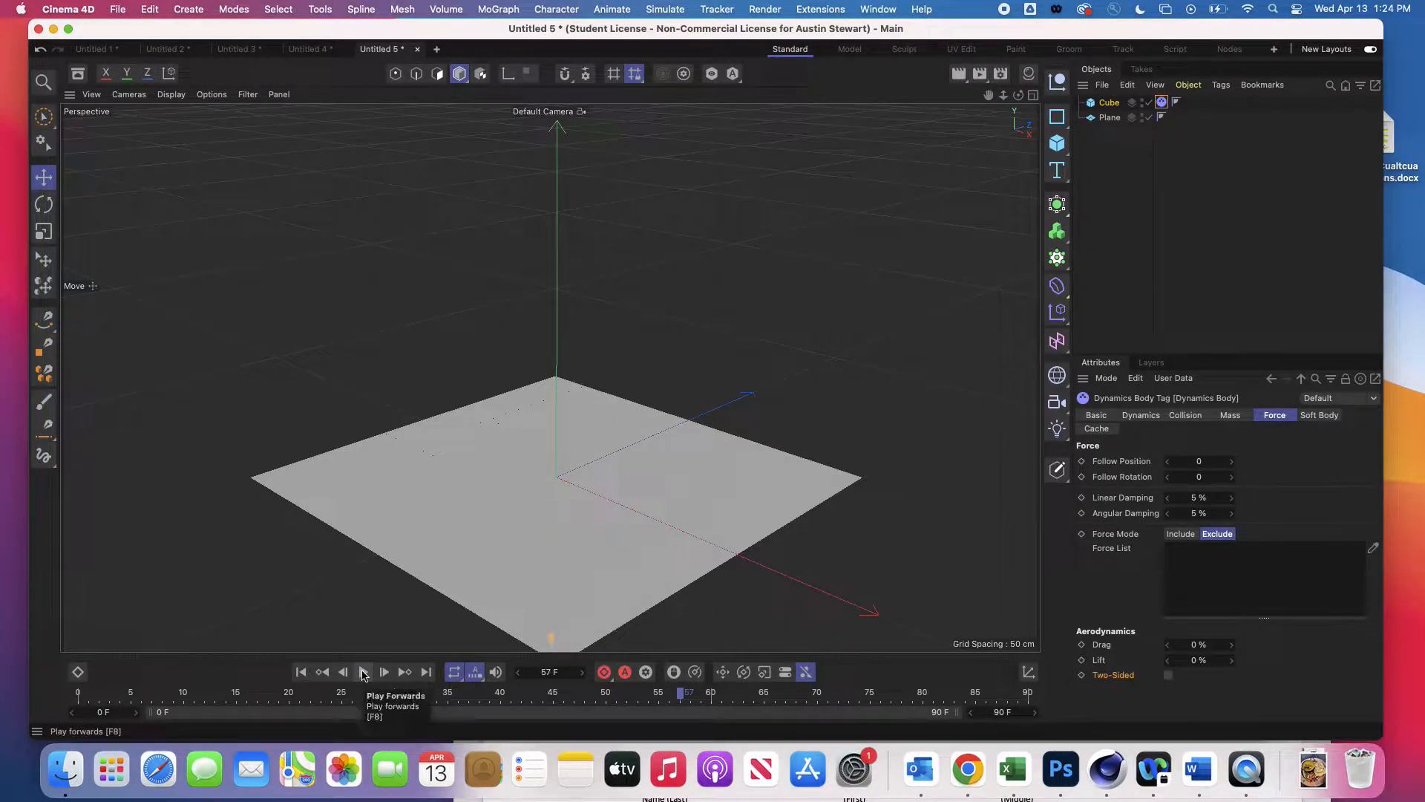
pyautogui.click(301, 672)
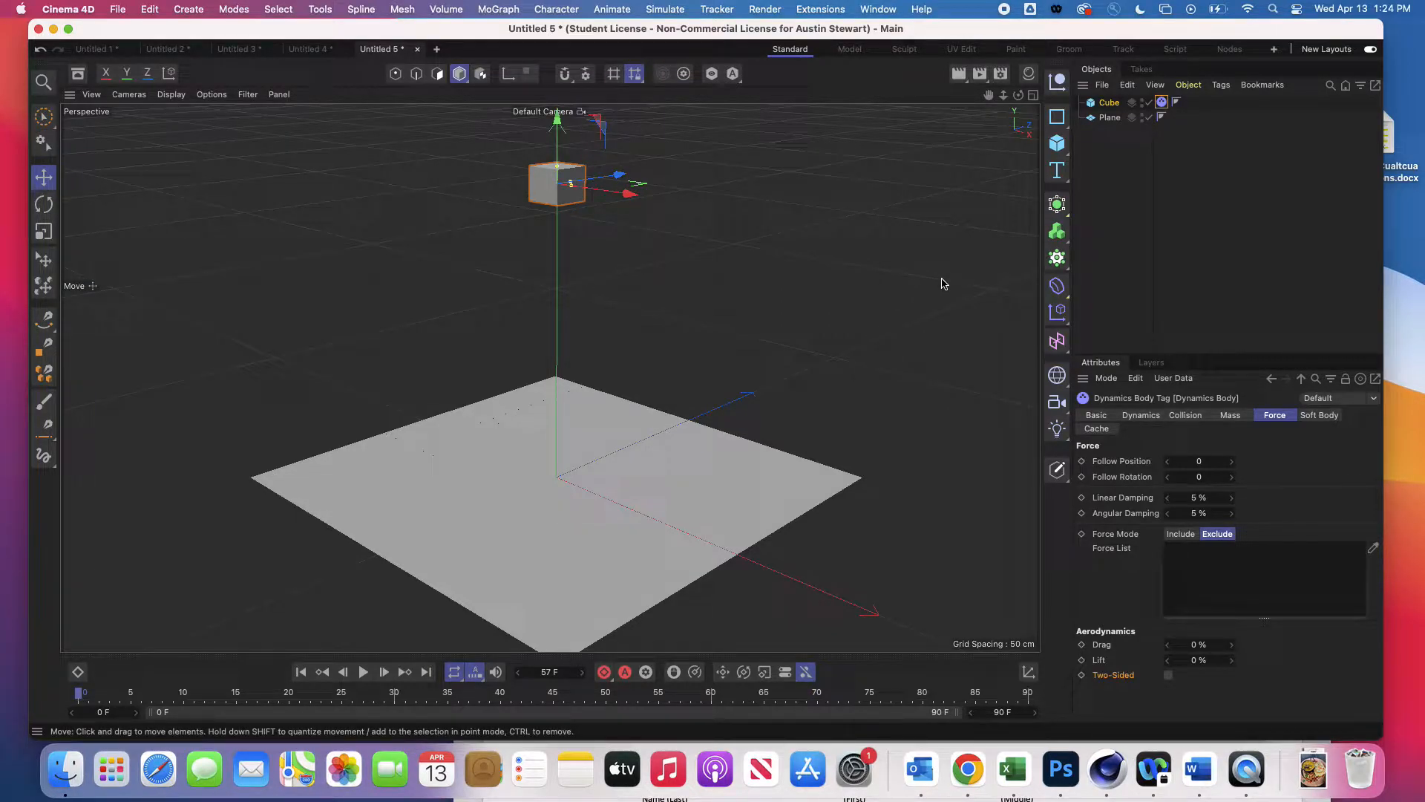
# Add a Collider Body simulation tag to the Plane
pyautogui.click(1109, 118)
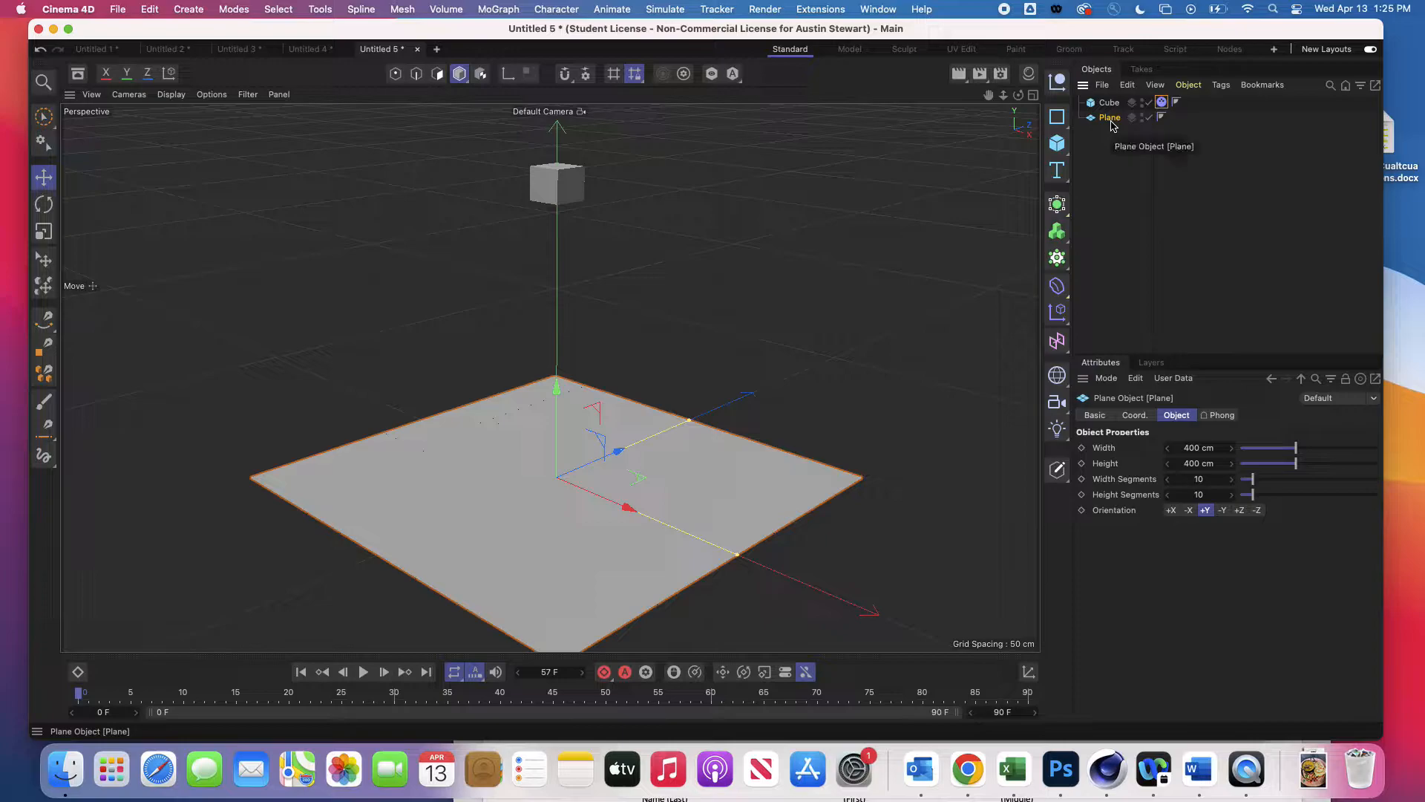
pyautogui.rightClick(1111, 122)
pyautogui.moveTo(1157, 217)
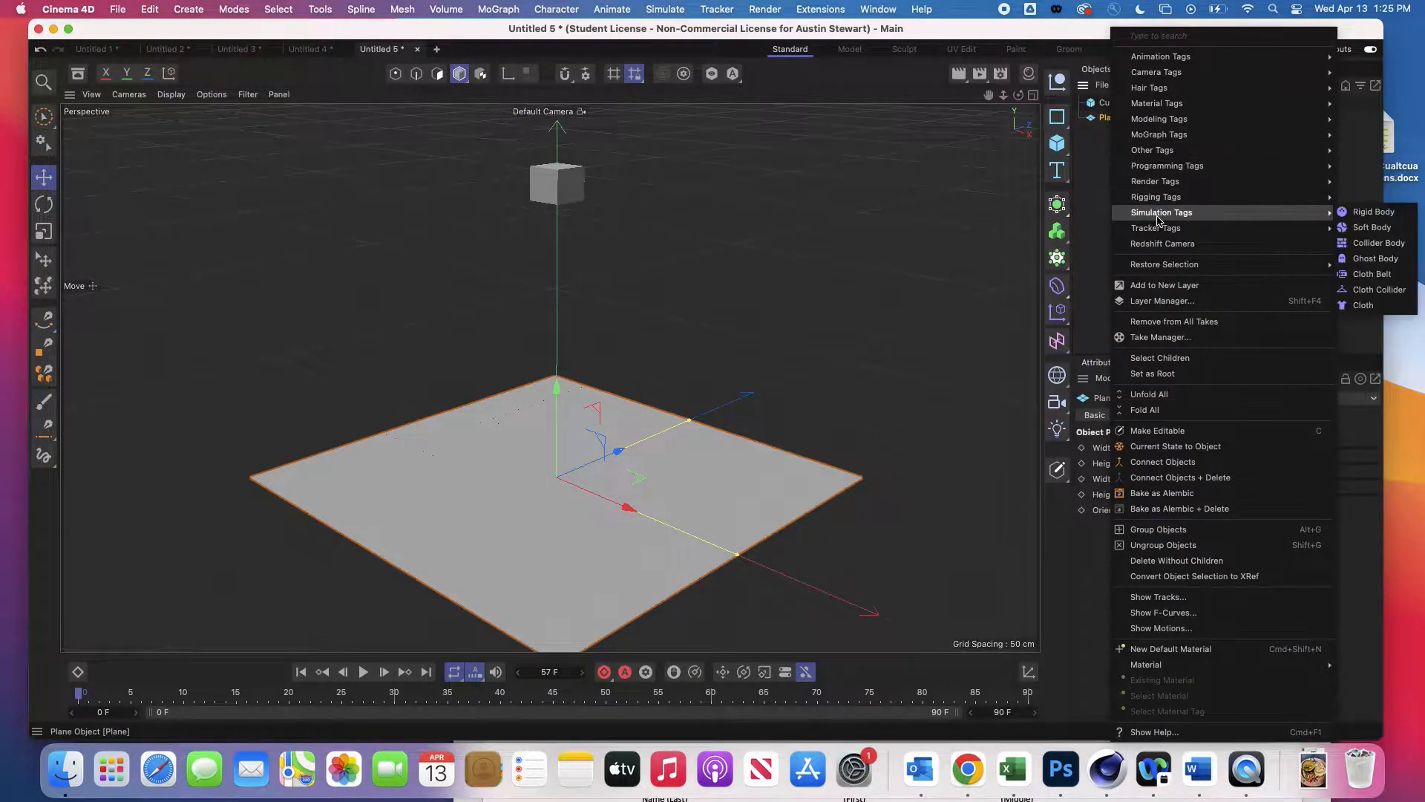
pyautogui.click(1370, 250)
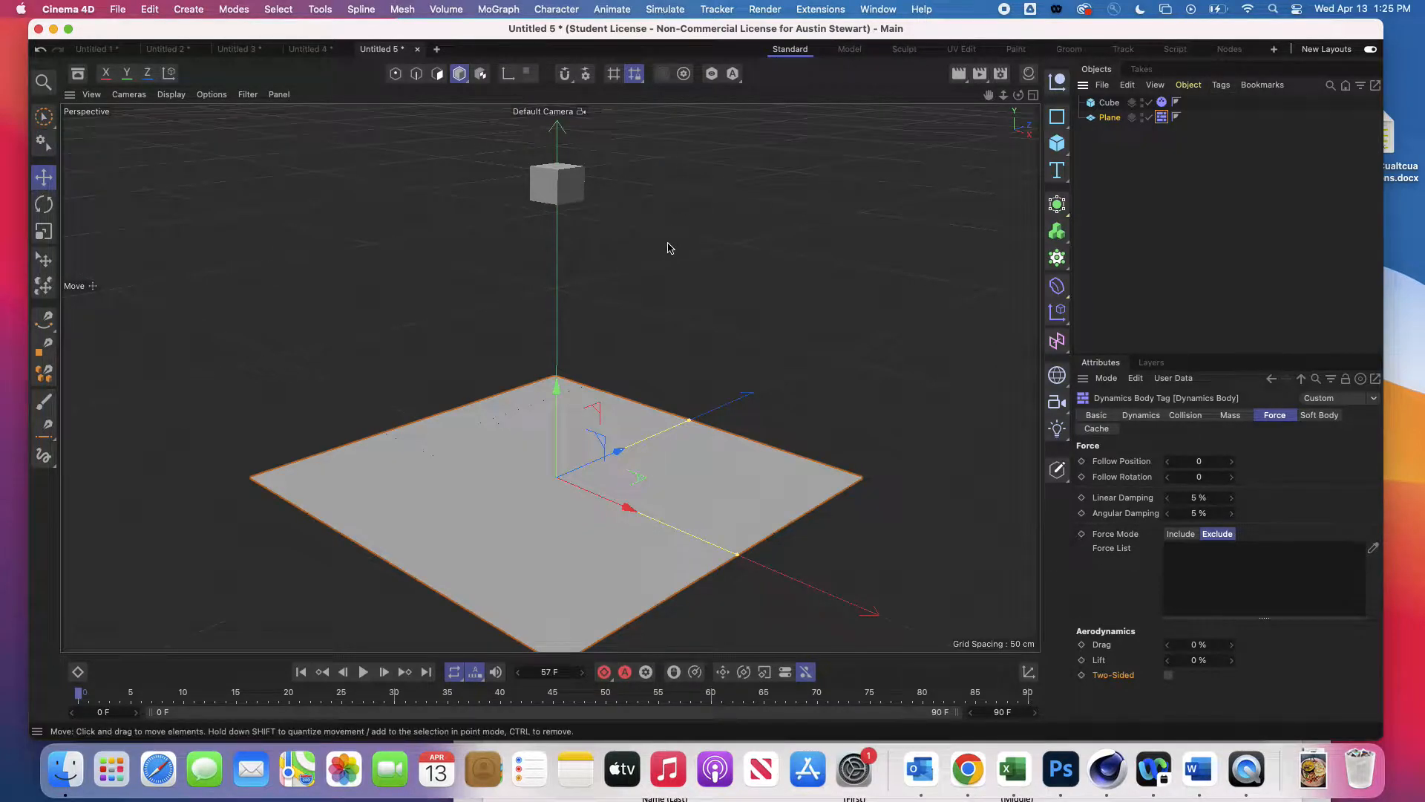
pyautogui.click(676, 13)
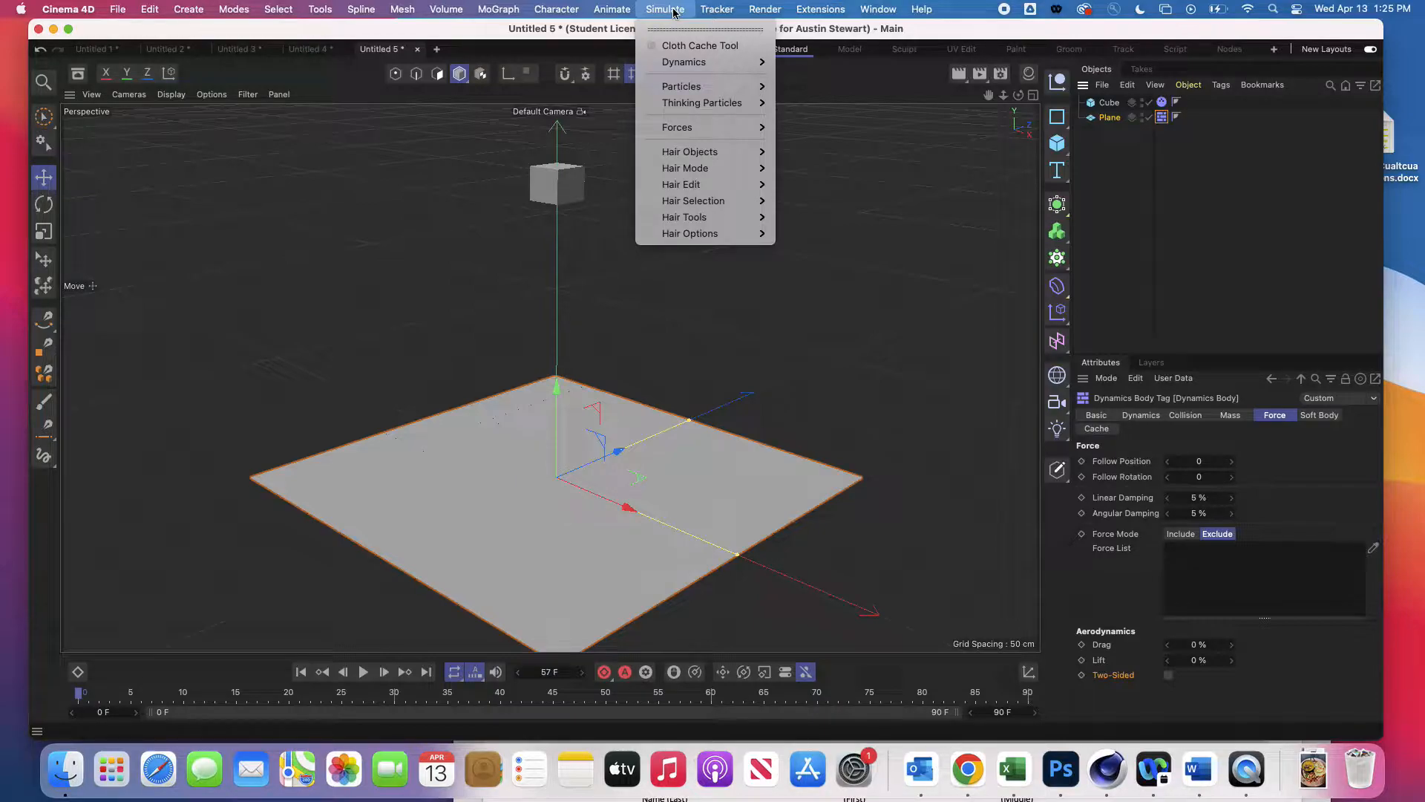
pyautogui.moveTo(690, 65)
pyautogui.moveTo(702, 132)
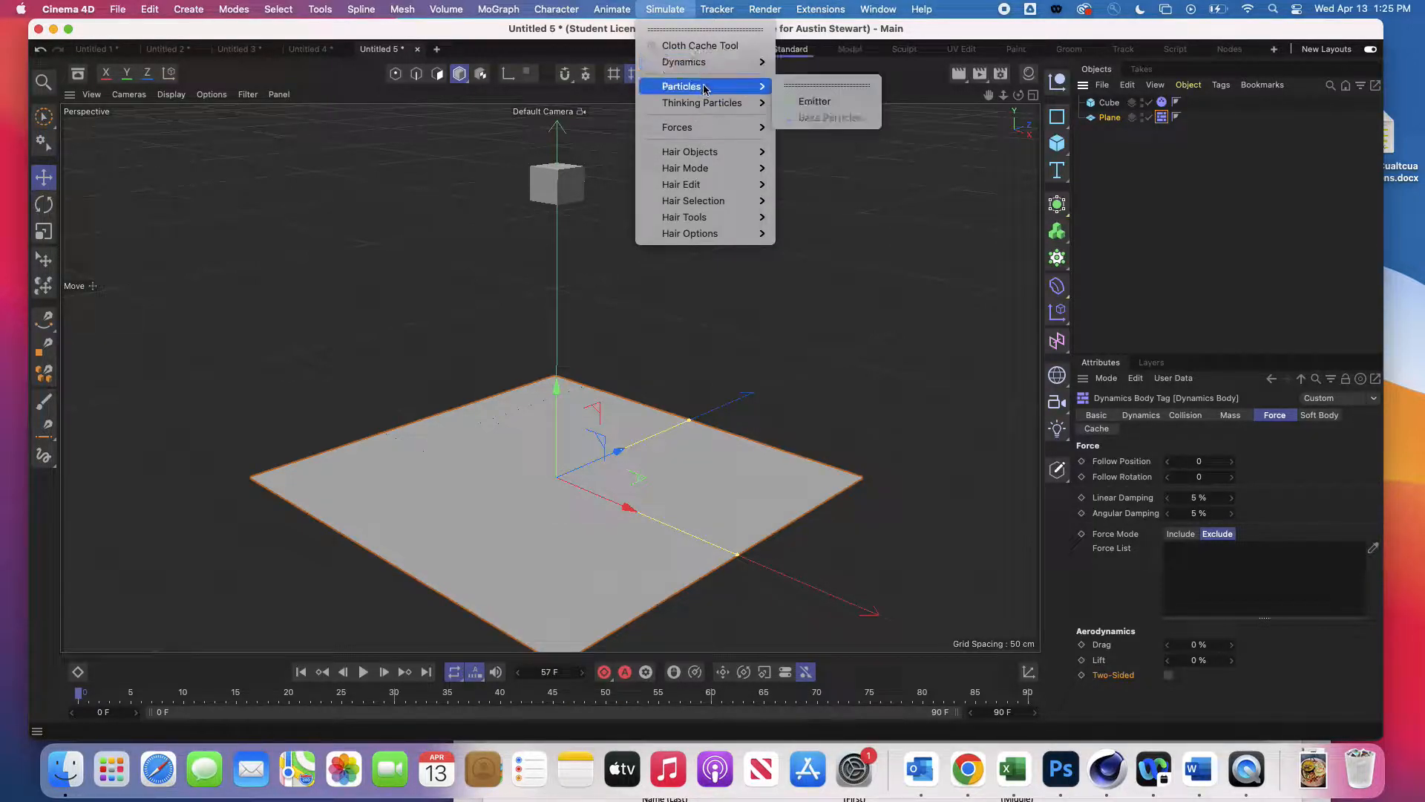
pyautogui.click(662, 9)
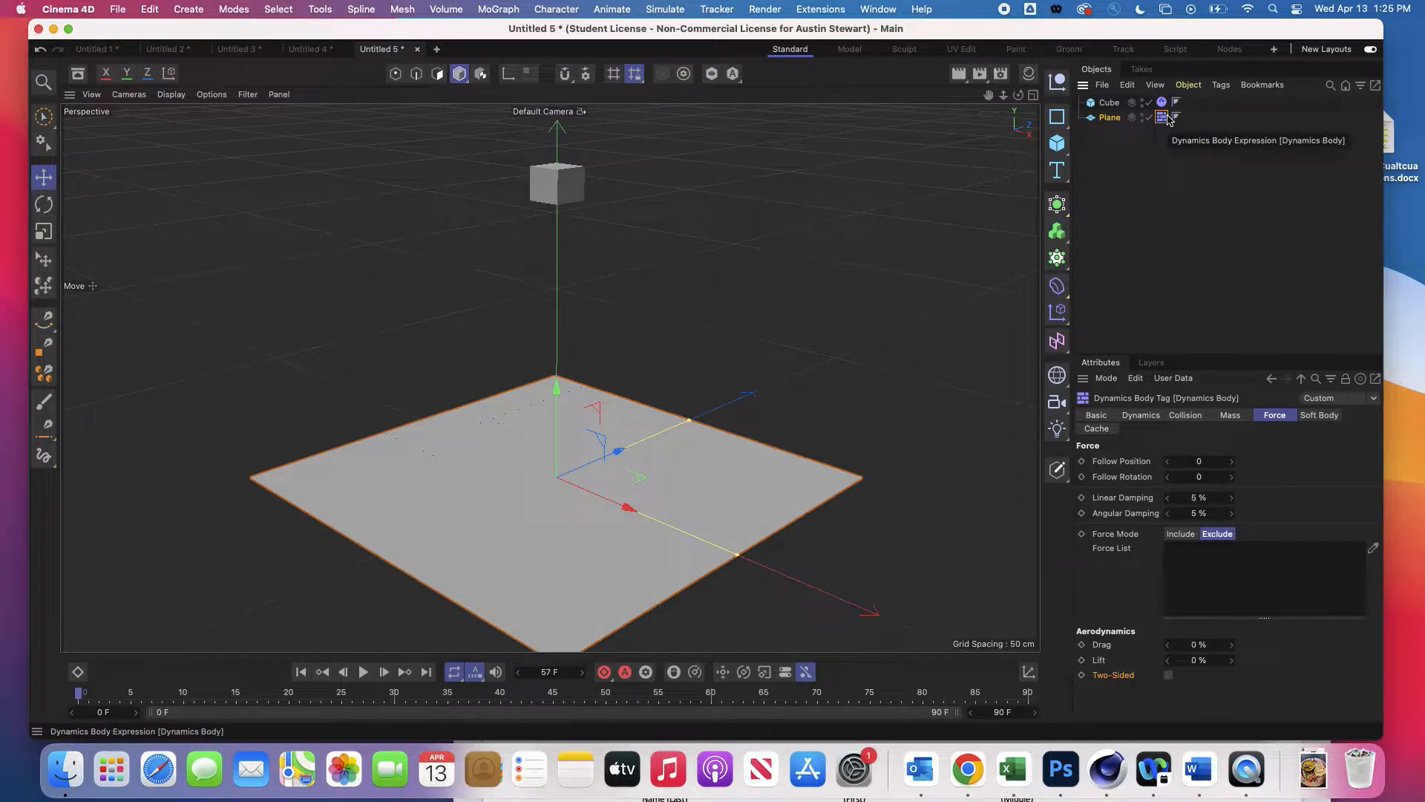
# Play the simulation twice from the start to check the cube's collision with the plane, then rewind to the first frame
pyautogui.click(363, 671)
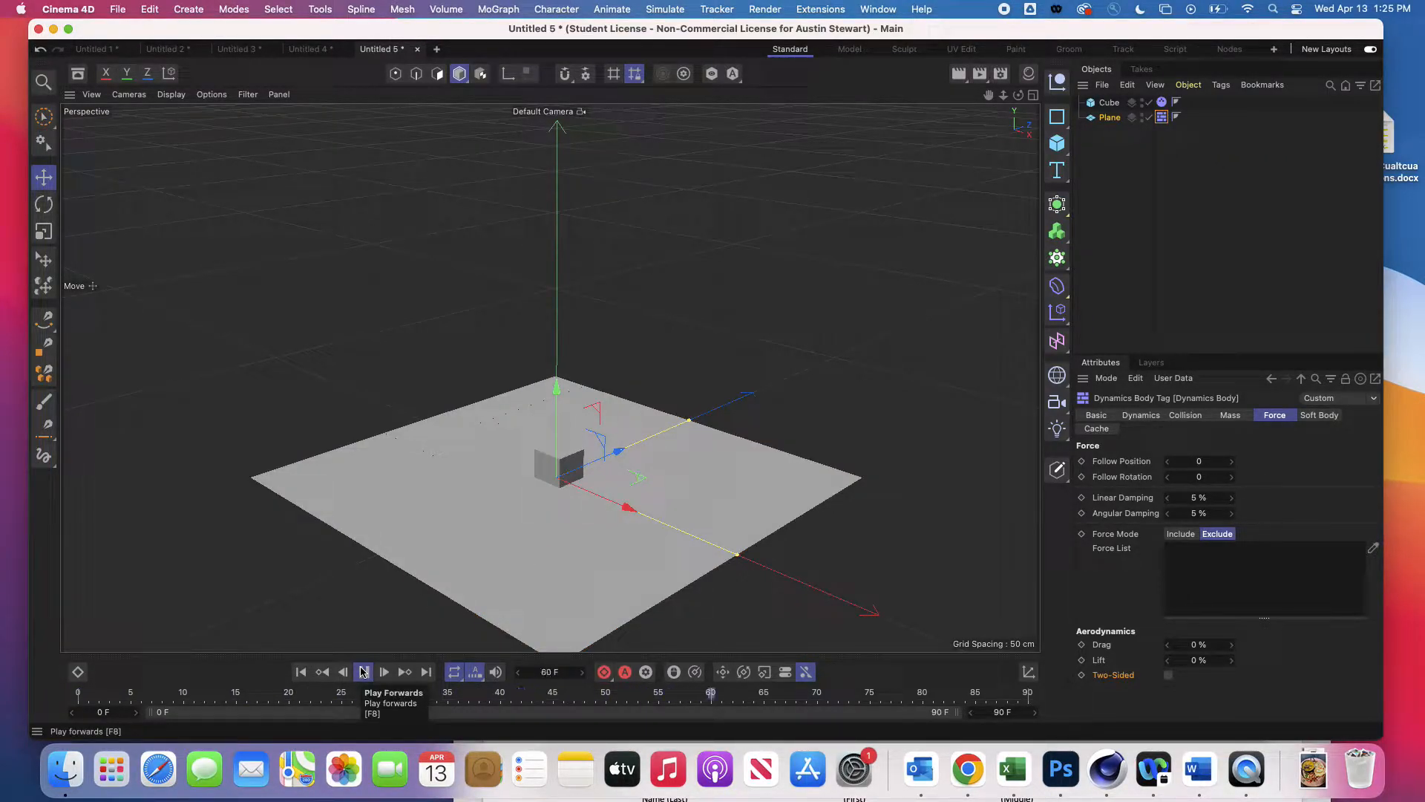
pyautogui.click(363, 672)
pyautogui.click(301, 672)
pyautogui.click(361, 672)
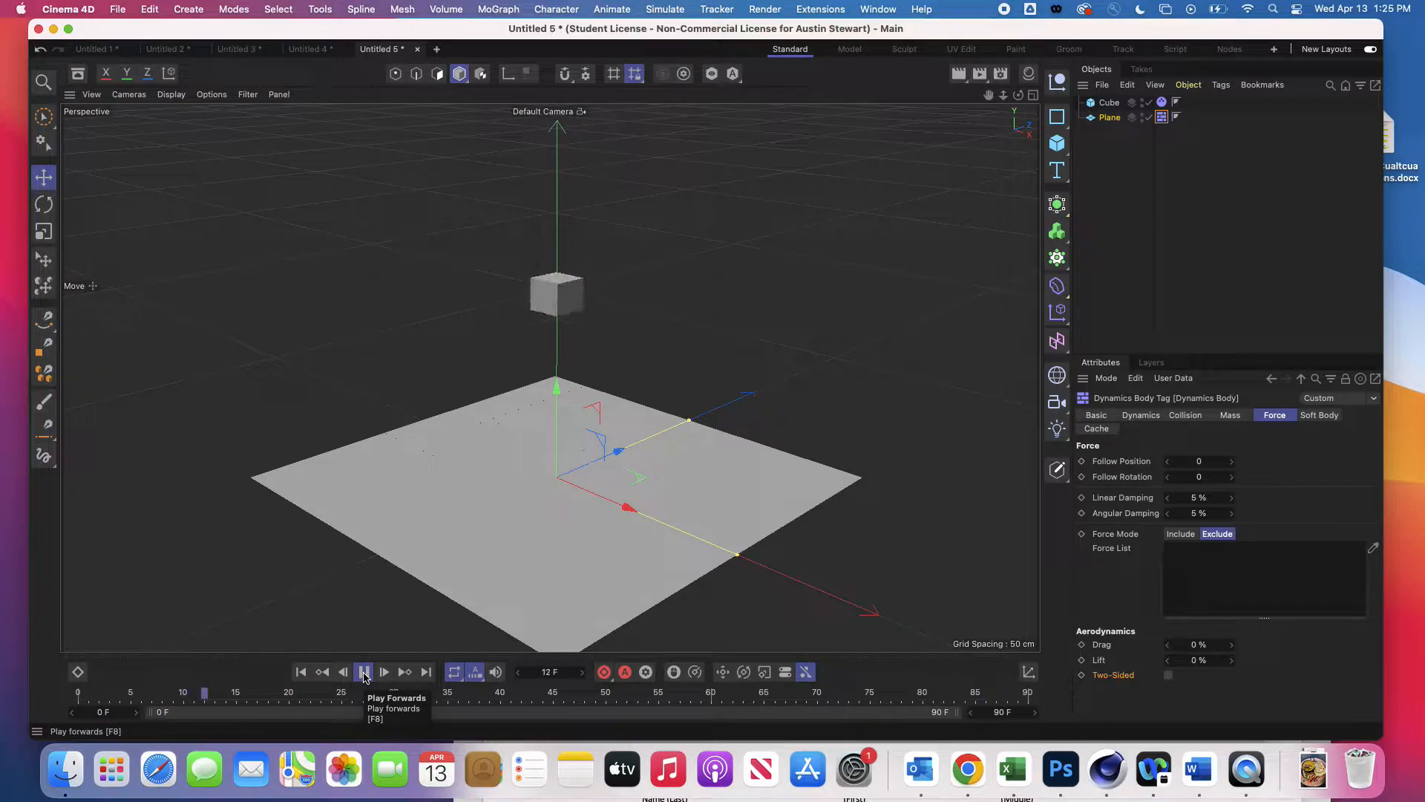
pyautogui.click(363, 672)
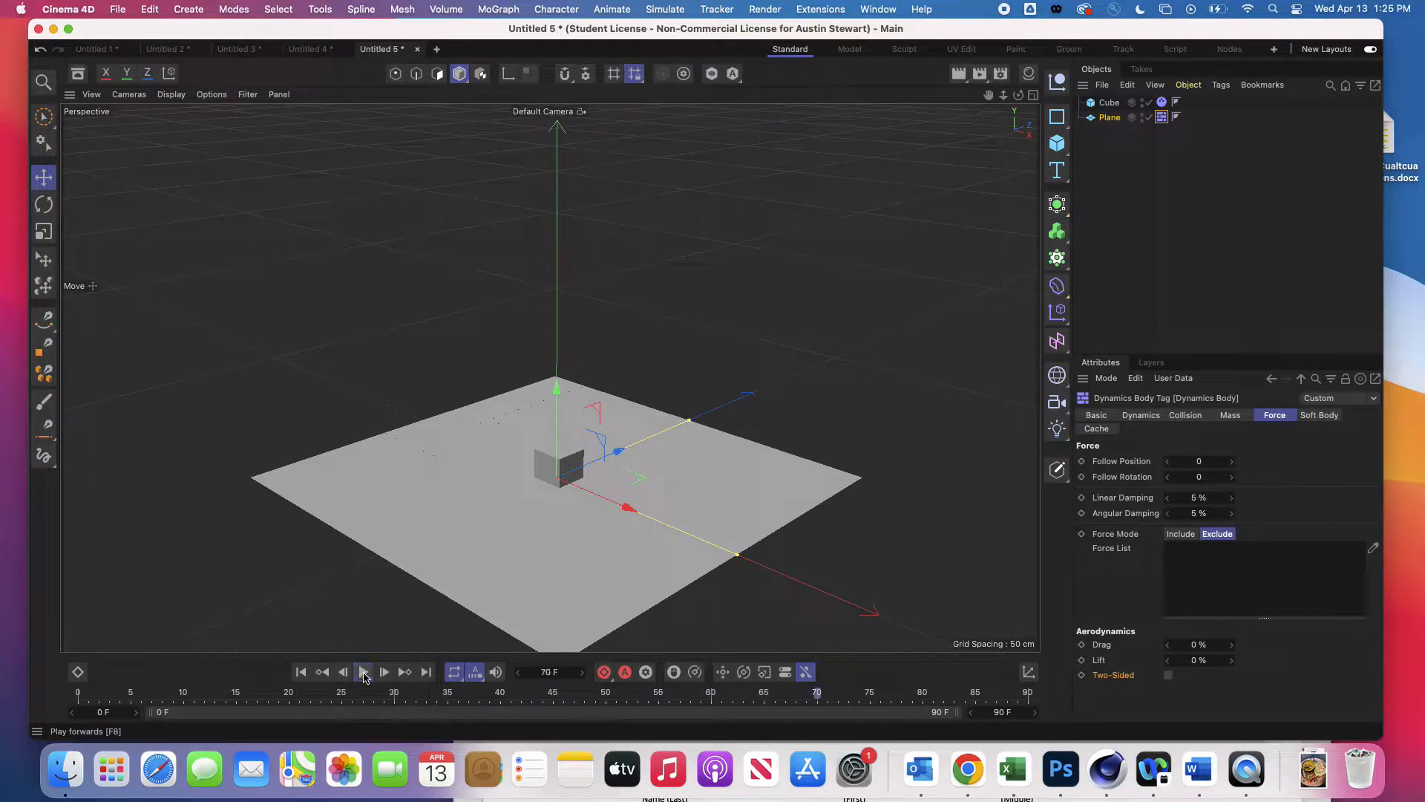
pyautogui.click(300, 671)
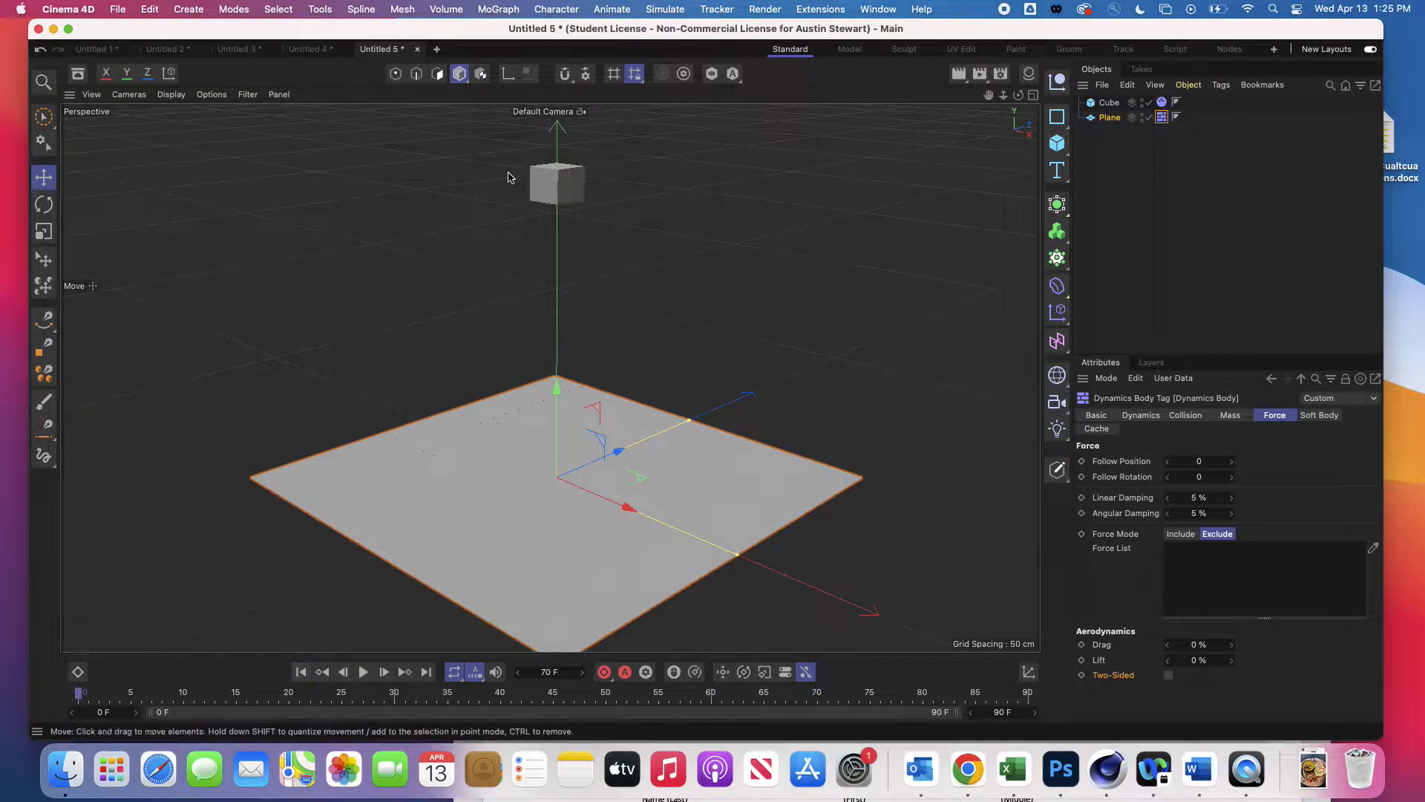
# Lower the cube along Y to just above the plane and test the shorter drop twice, rewinding to the first frame
pyautogui.click(556, 180)
pyautogui.moveTo(558, 119); pyautogui.dragTo(541, 357)
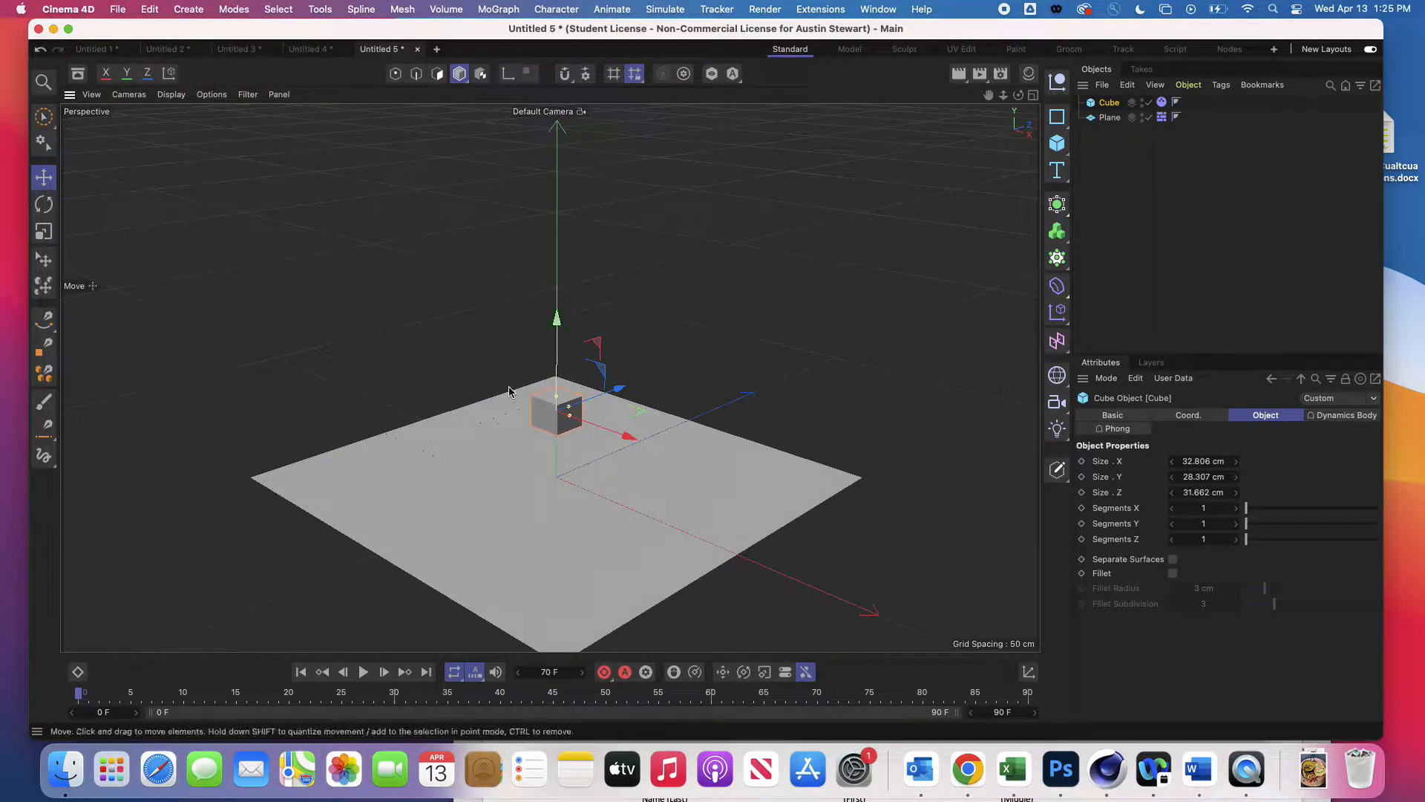
pyautogui.click(364, 671)
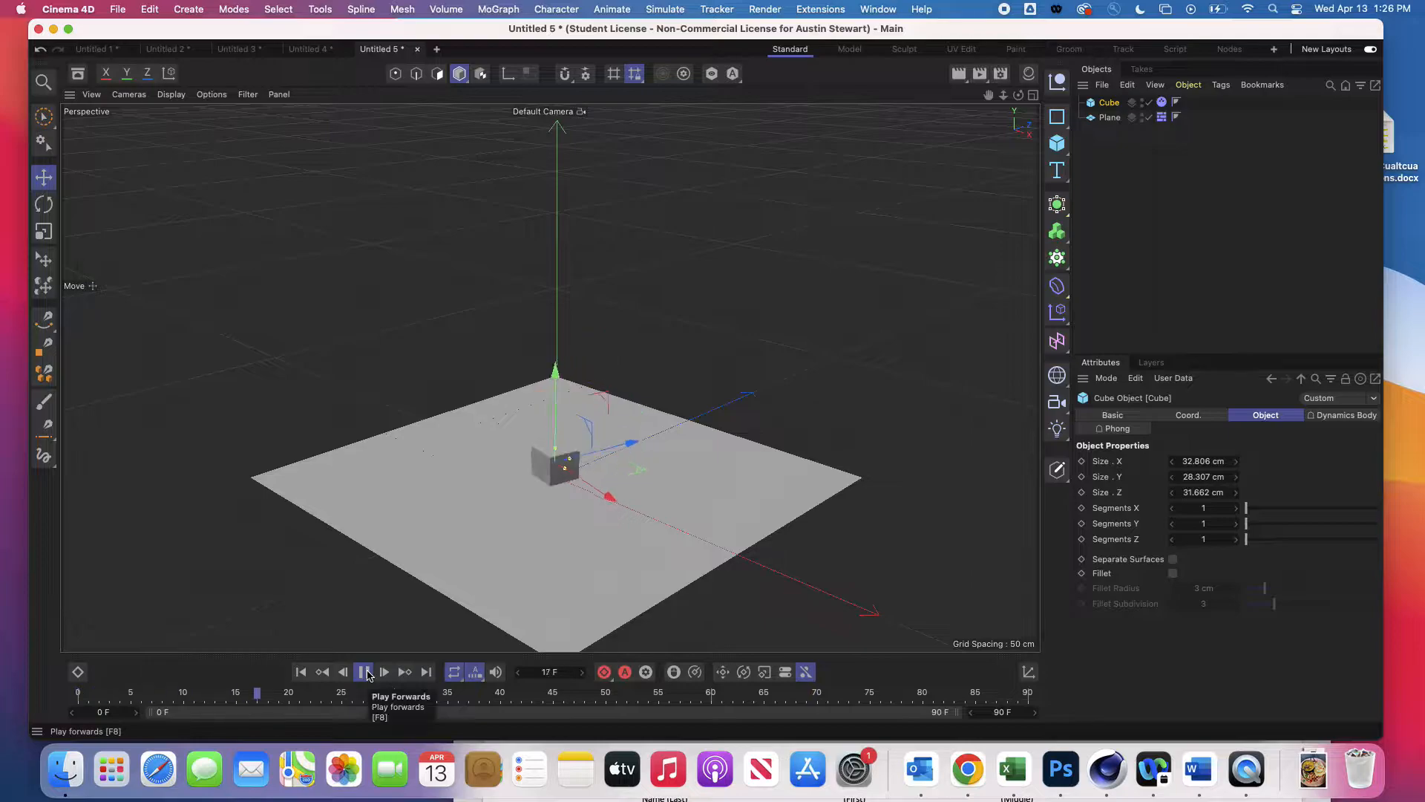
pyautogui.click(364, 672)
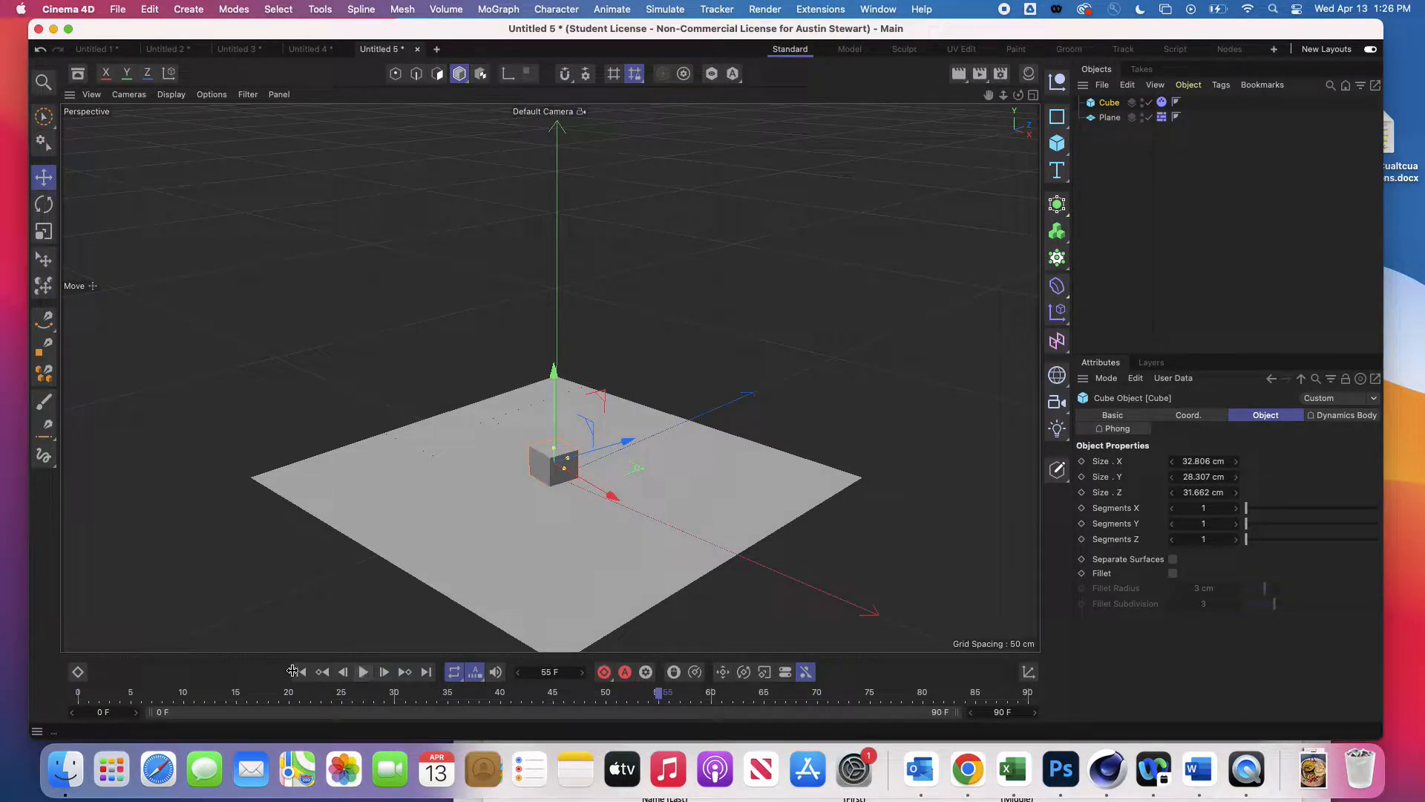
pyautogui.click(301, 672)
pyautogui.click(363, 672)
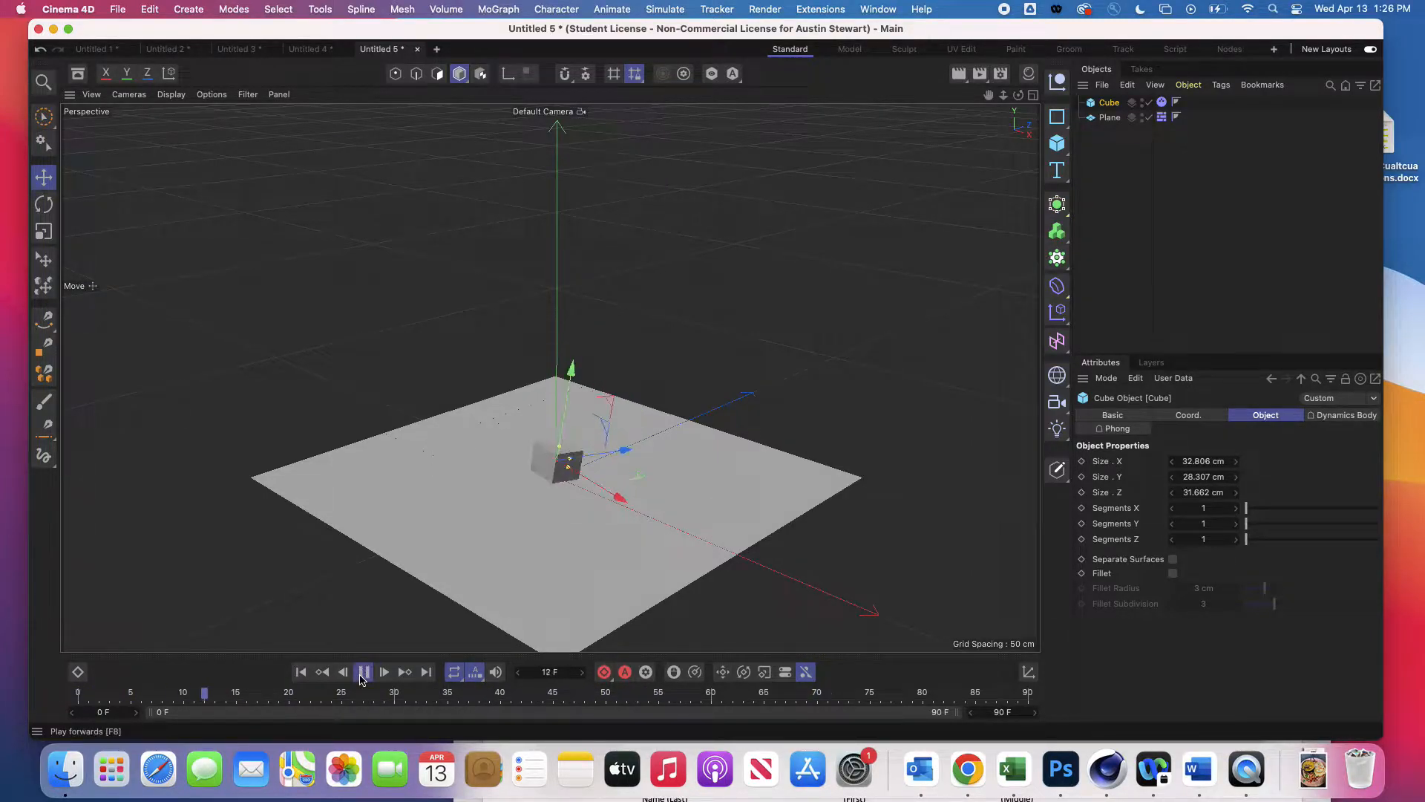
pyautogui.click(361, 676)
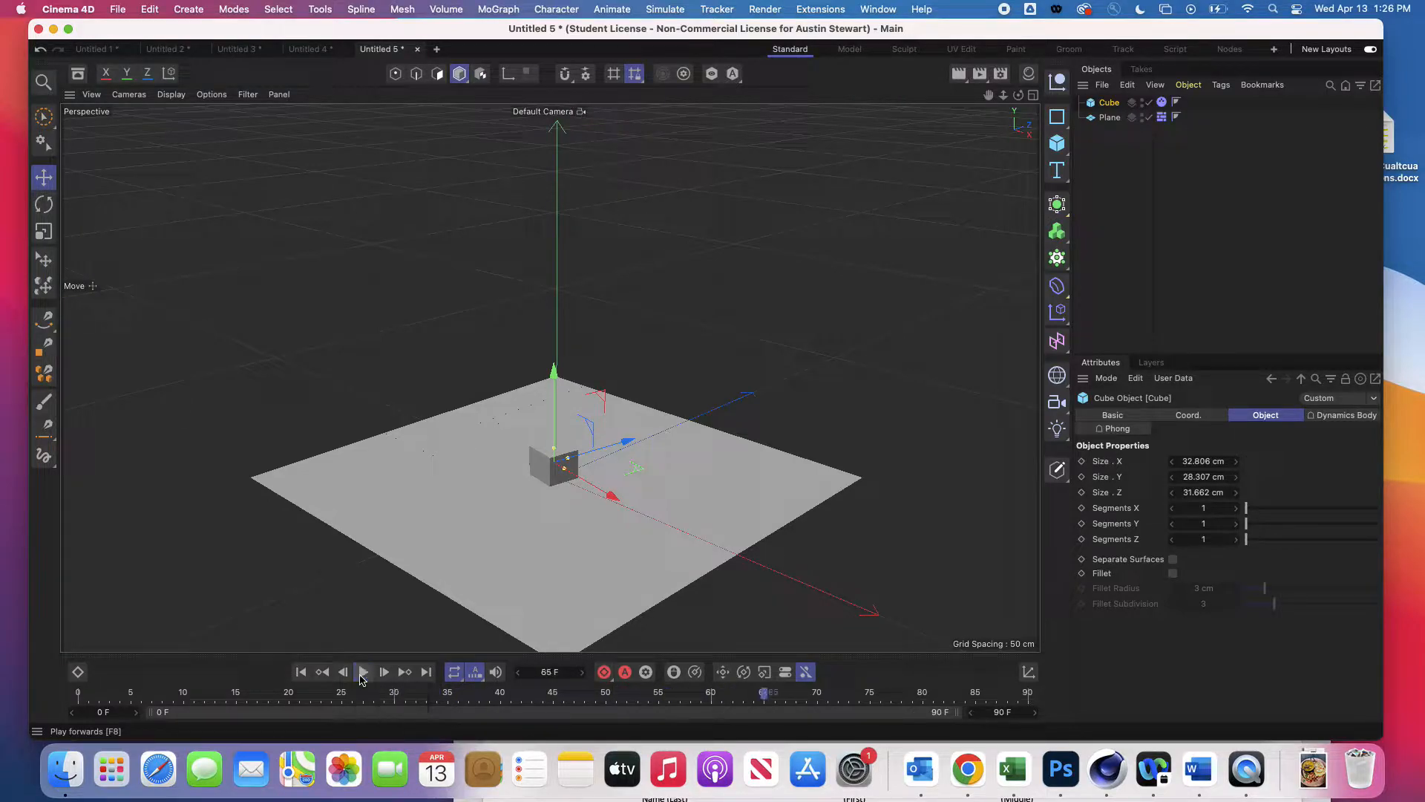
pyautogui.click(301, 672)
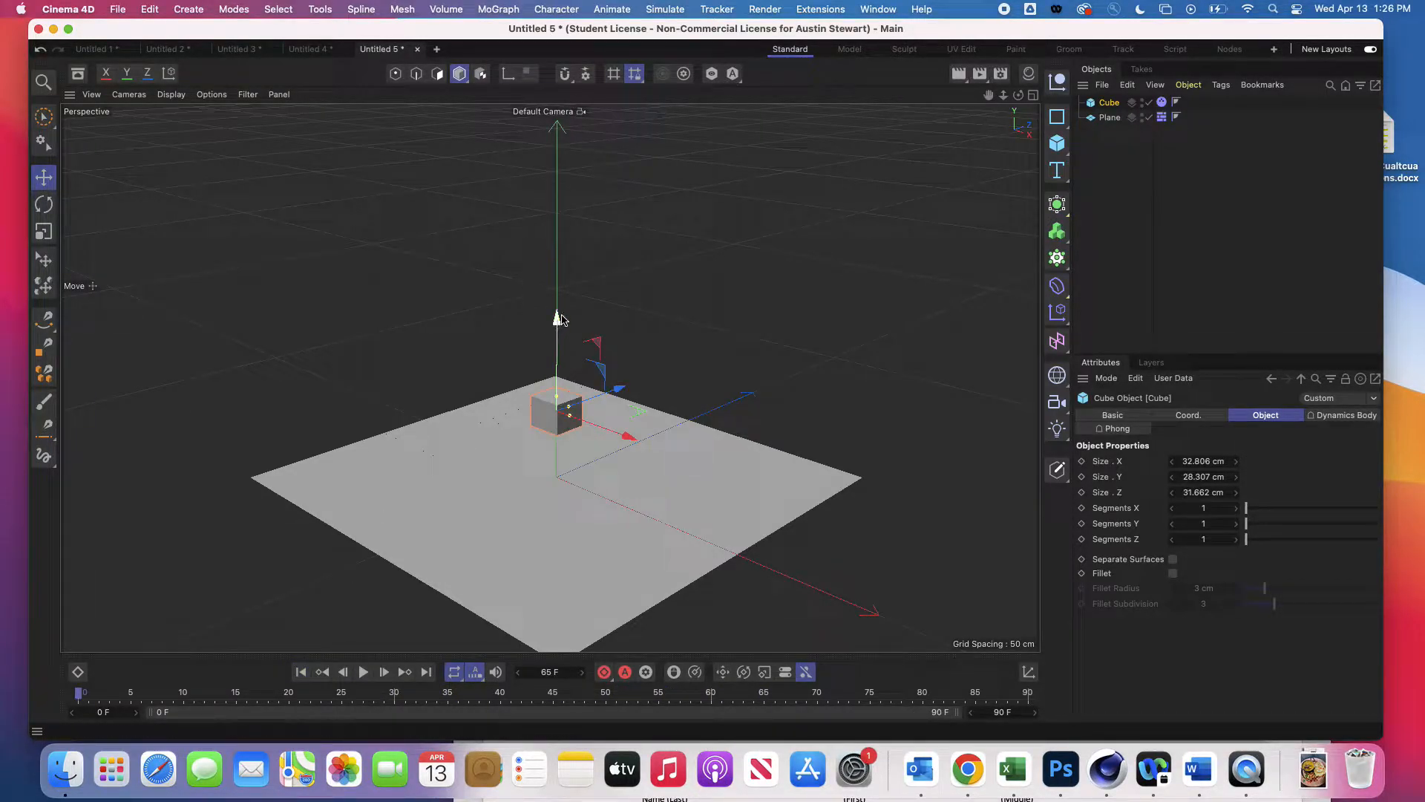
# Raise the cube along Y well above the plane and briefly play its fall
pyautogui.moveTo(561, 319); pyautogui.dragTo(567, 146)
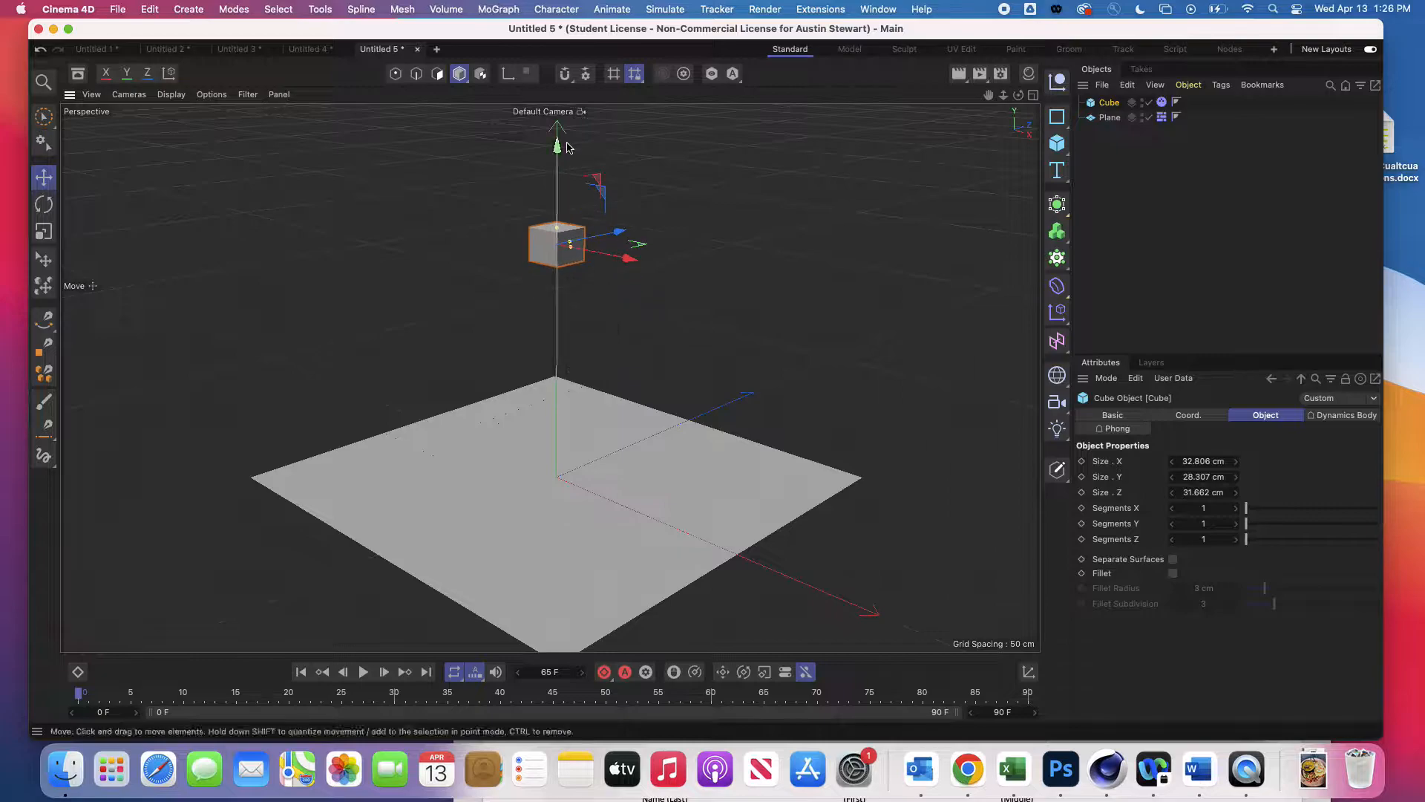
pyautogui.click(363, 672)
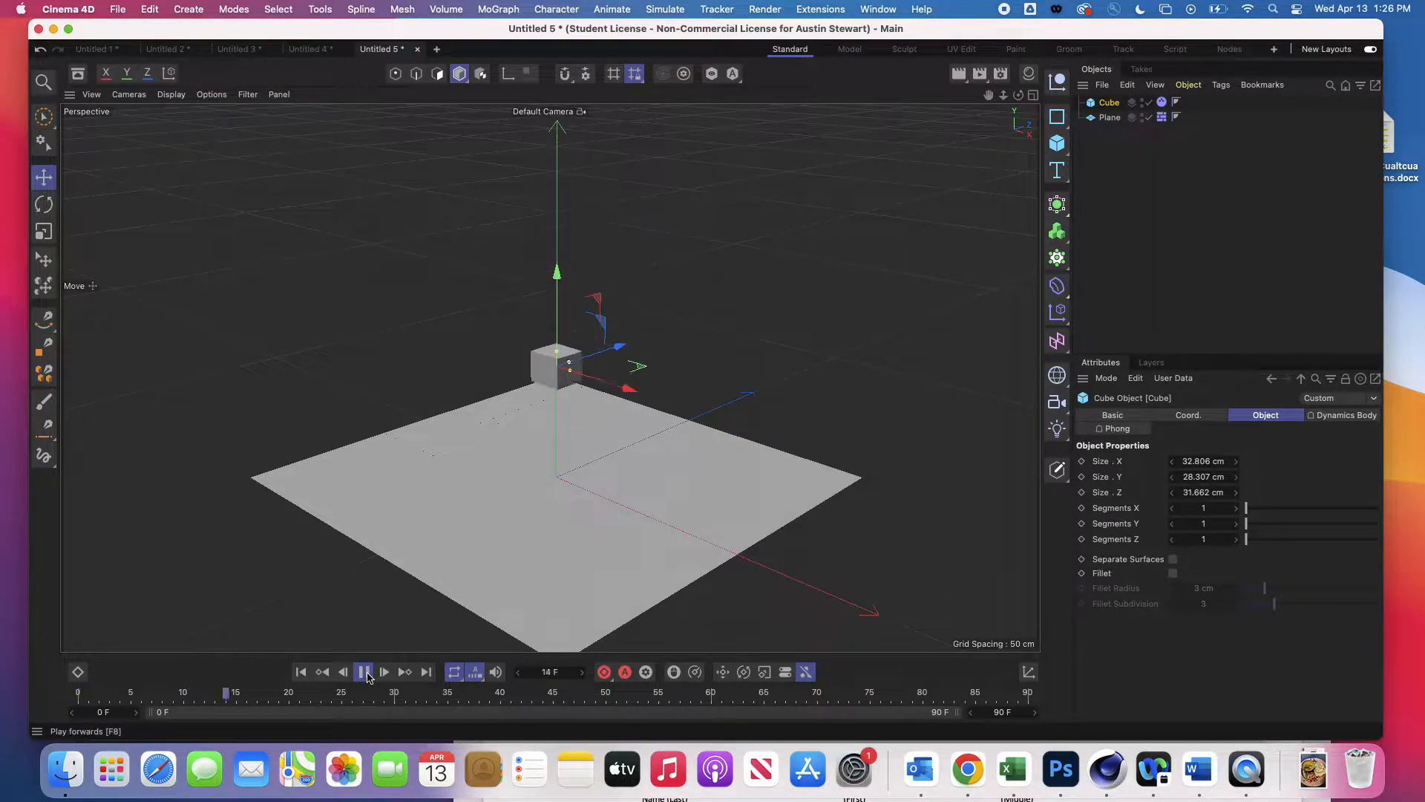
pyautogui.click(364, 673)
pyautogui.moveTo(557, 290); pyautogui.dragTo(617, 108)
pyautogui.moveTo(663, 345); pyautogui.dragTo(465, 361)
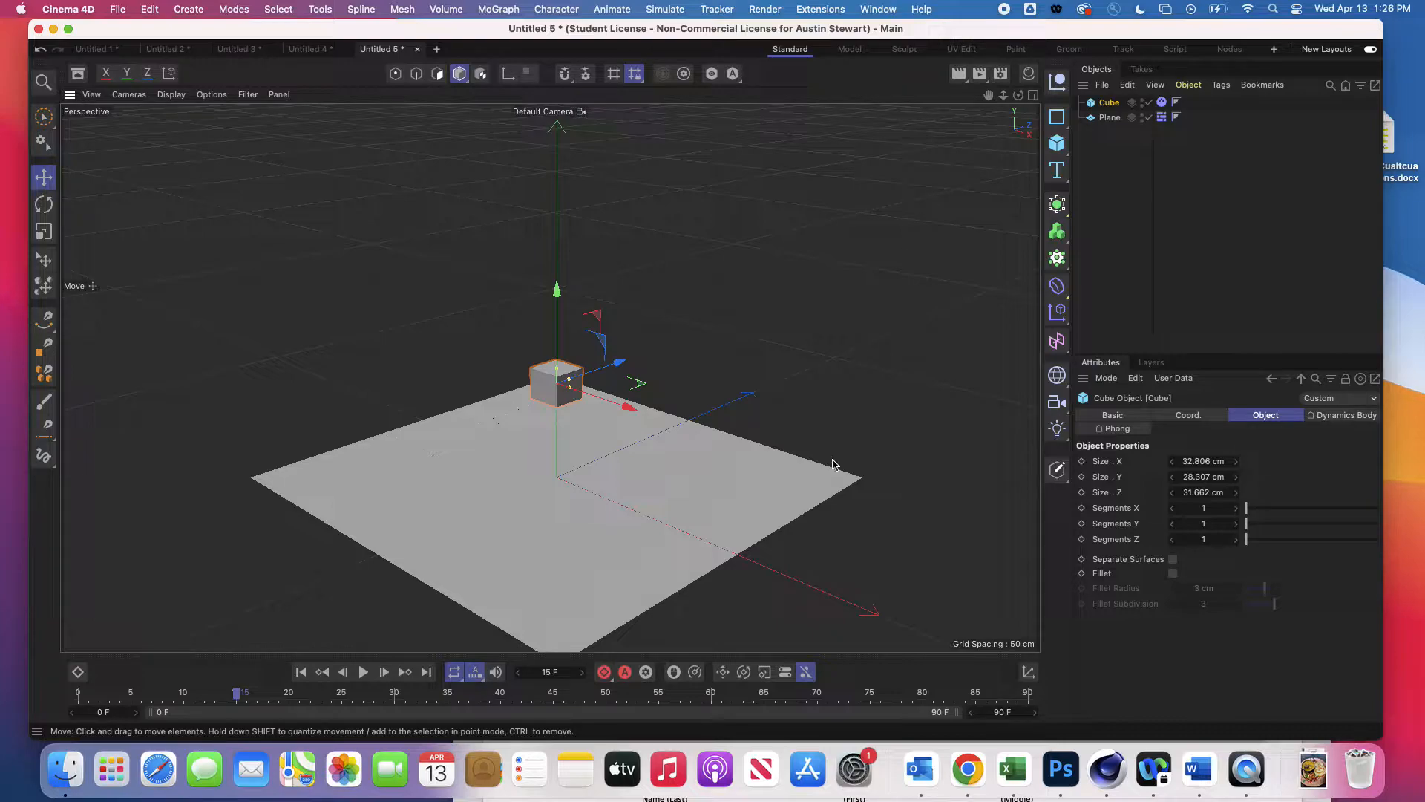
# Return the animation to the first frame and show the settings of the cube's Dynamics Body tag
pyautogui.click(302, 673)
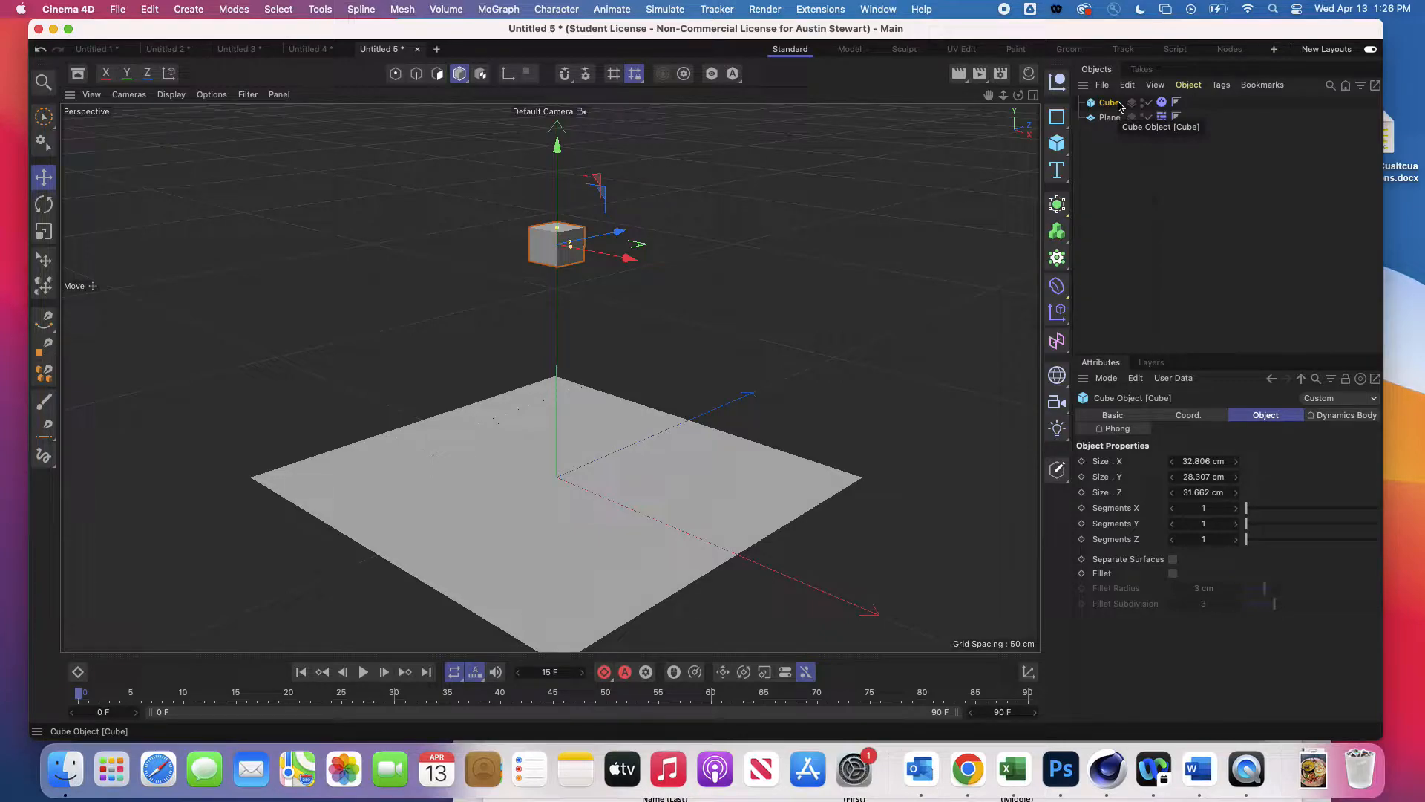
pyautogui.click(1161, 102)
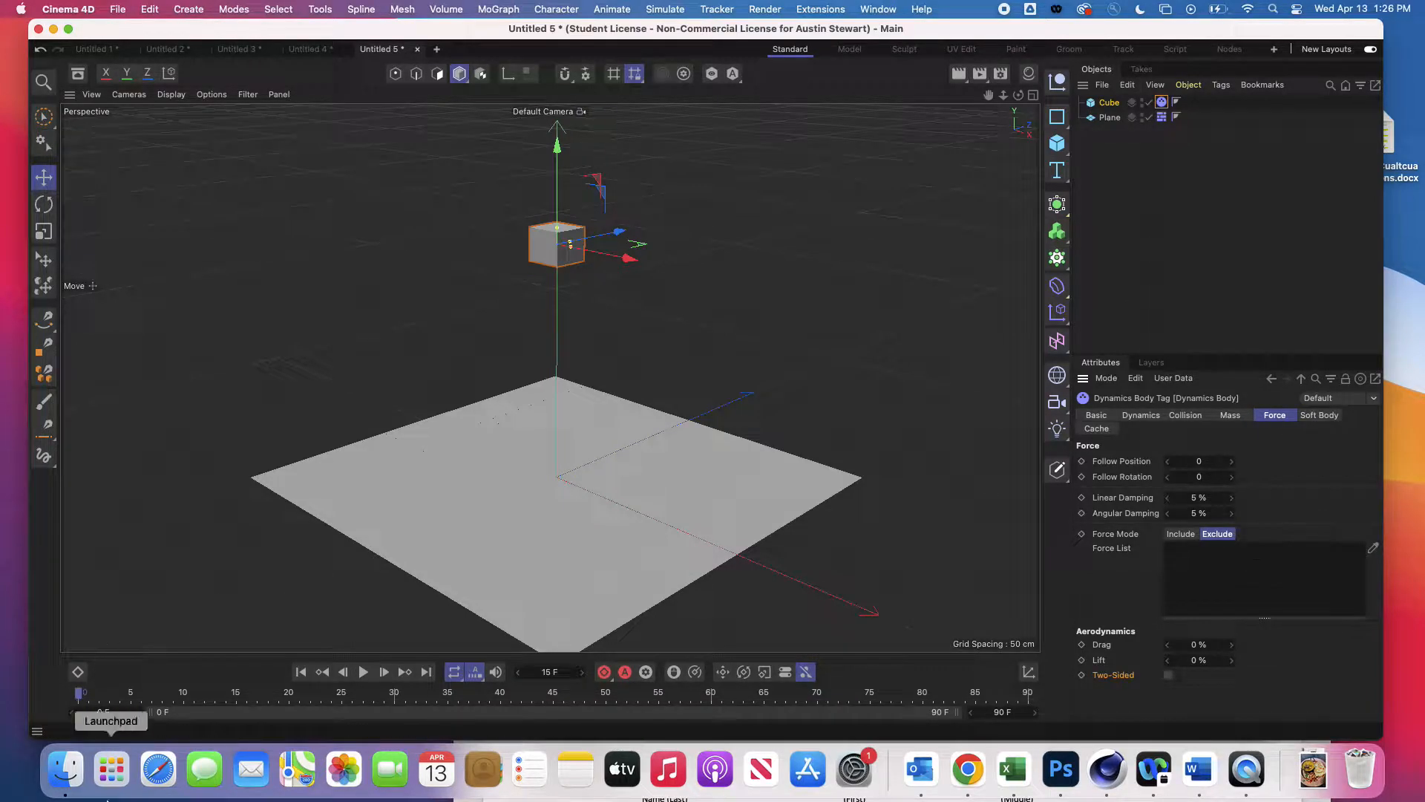
# Switch to System Preferences and enable both keyboard shortcuts and the Control scroll gesture for Accessibility zoom, then close it
pyautogui.click(853, 770)
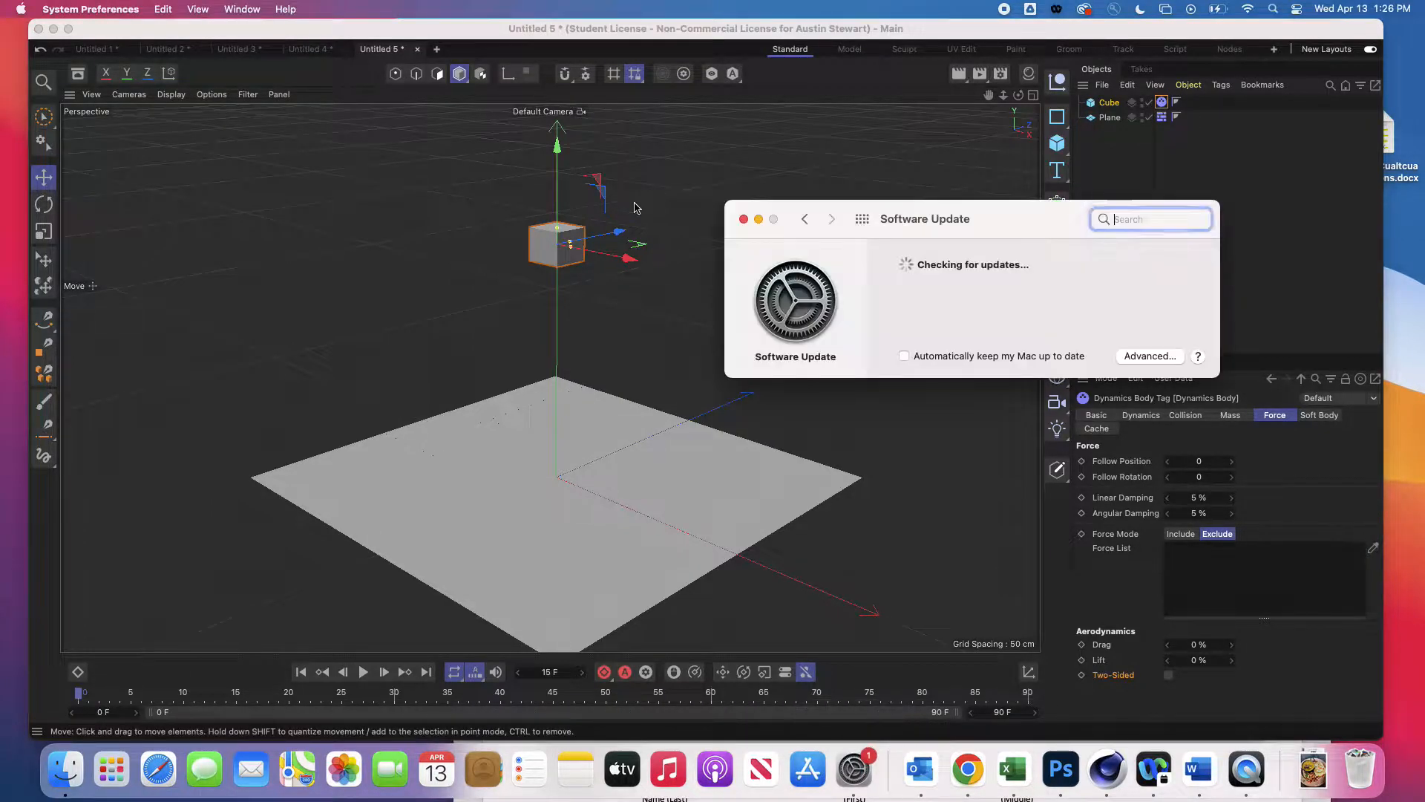
pyautogui.click(862, 218)
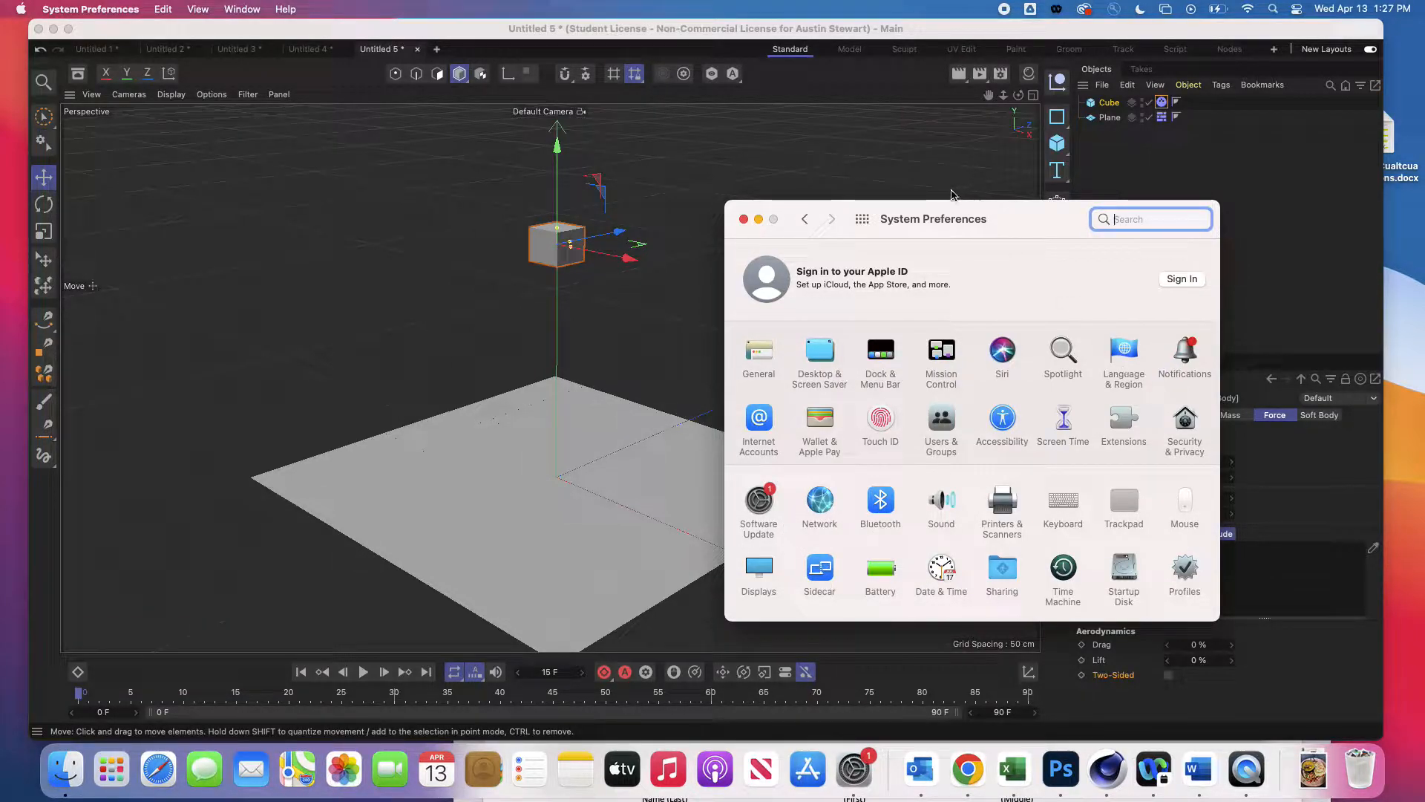
pyautogui.write('acc')
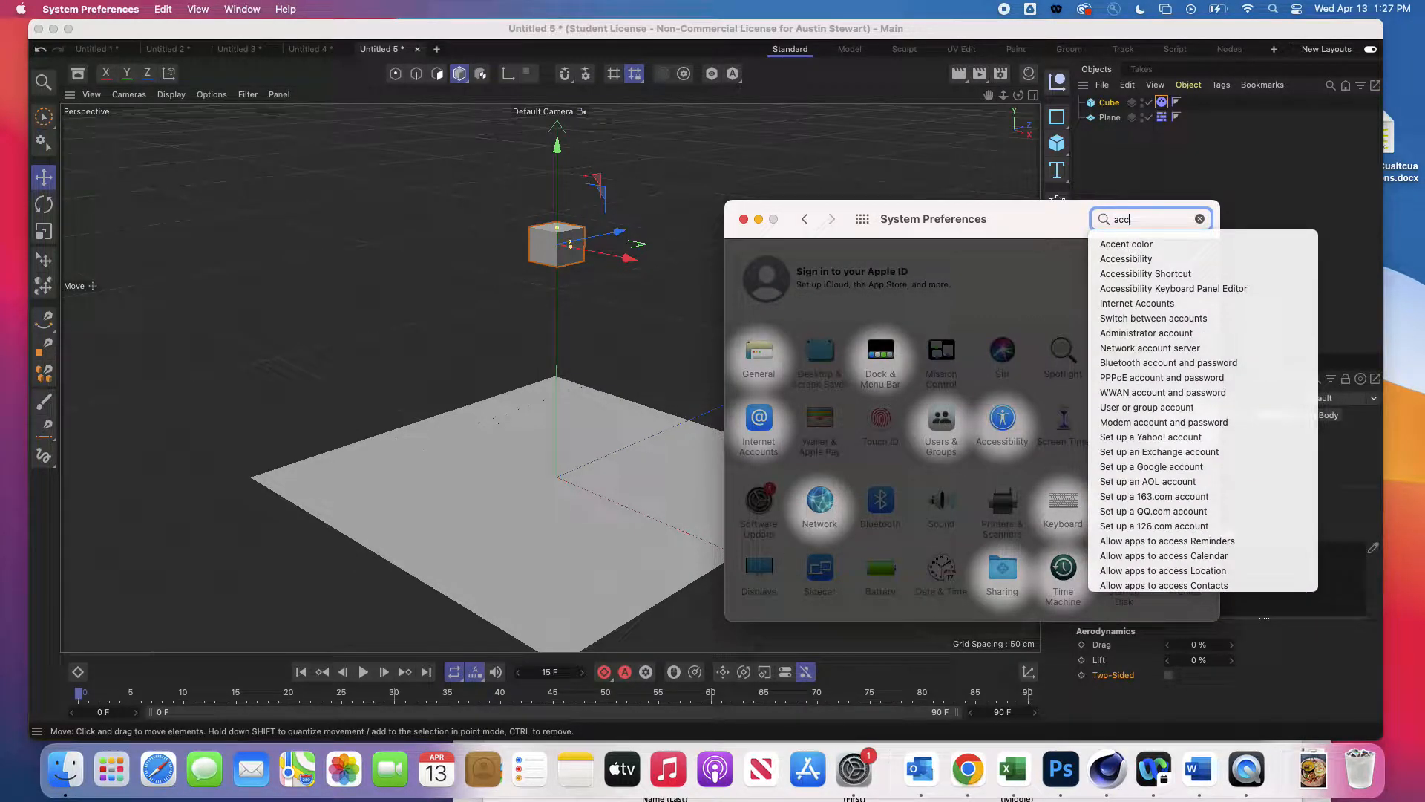
pyautogui.click(1002, 419)
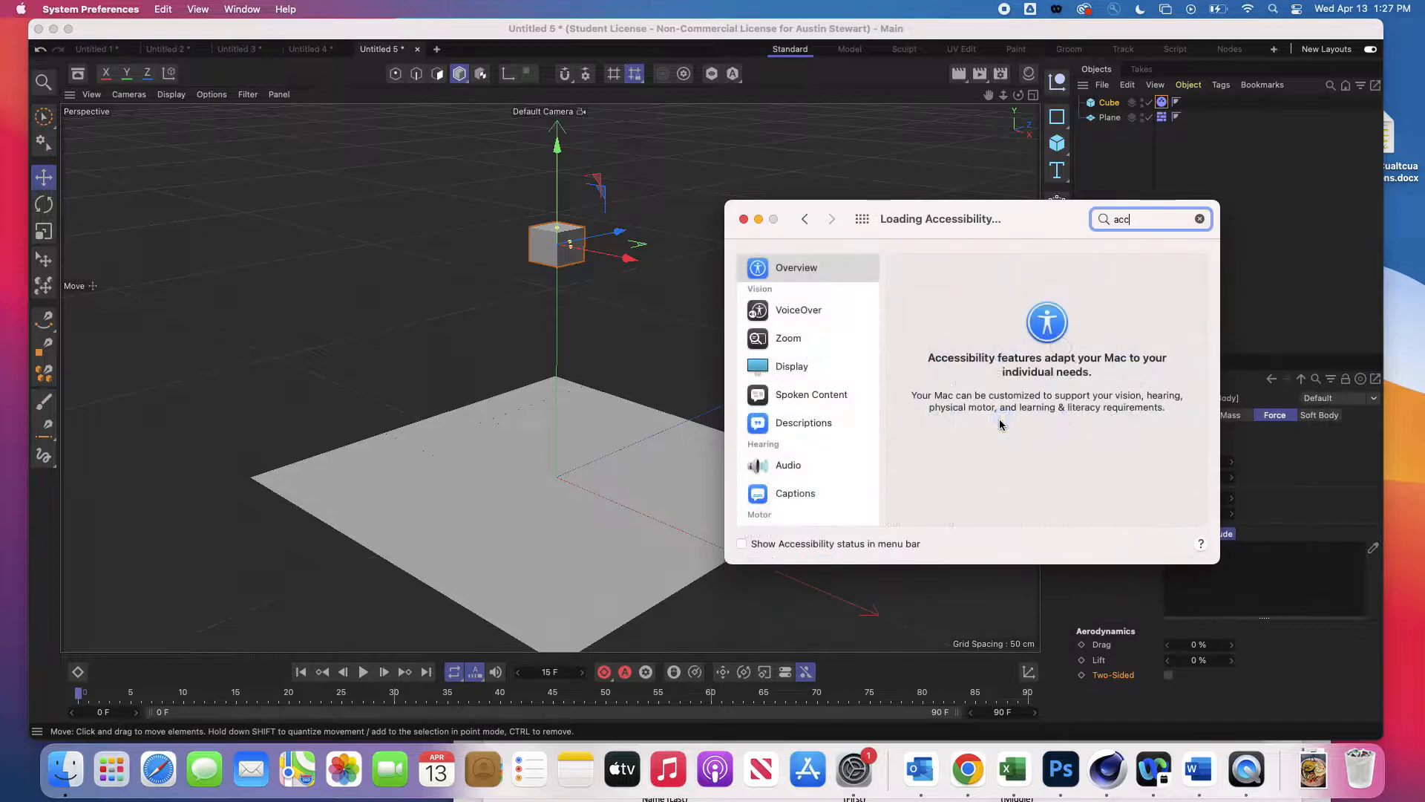
pyautogui.click(797, 341)
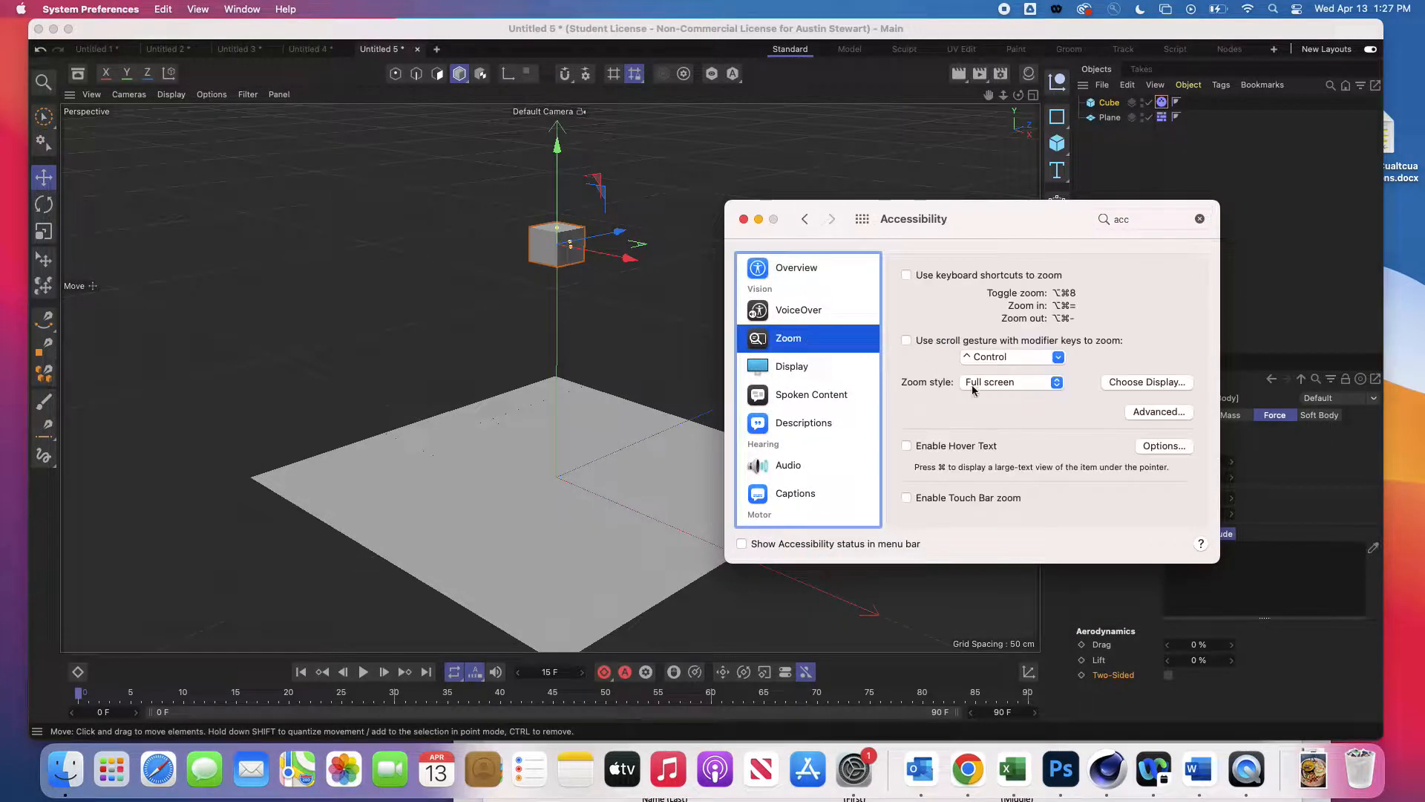
pyautogui.click(907, 276)
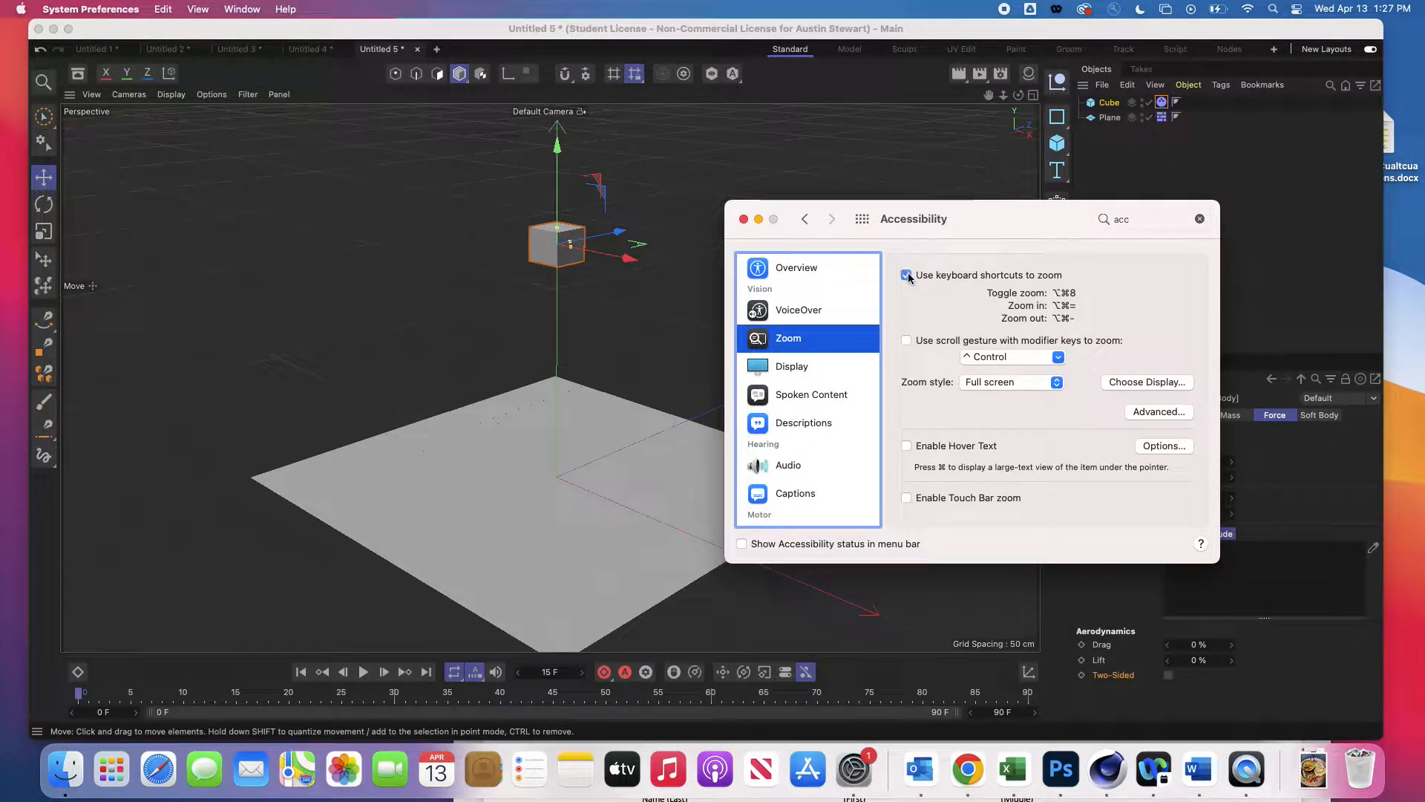
pyautogui.click(906, 341)
pyautogui.click(742, 220)
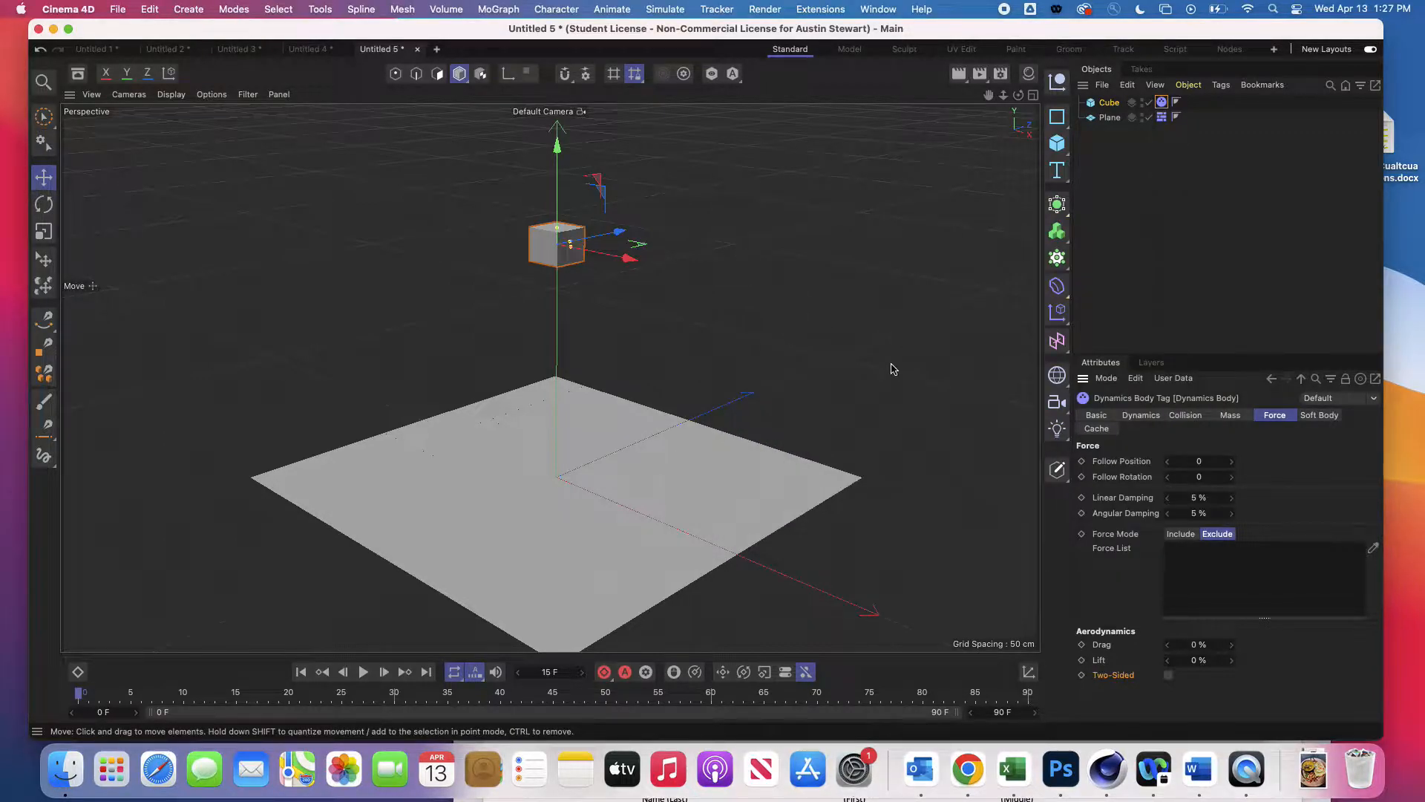
# Examine the Basic and Dynamics settings of the cube's Dynamics Body tag, ending on its Collision settings
pyautogui.keyDown('ctrl'); pyautogui.scroll(5, 1024, 441); pyautogui.keyUp('ctrl')
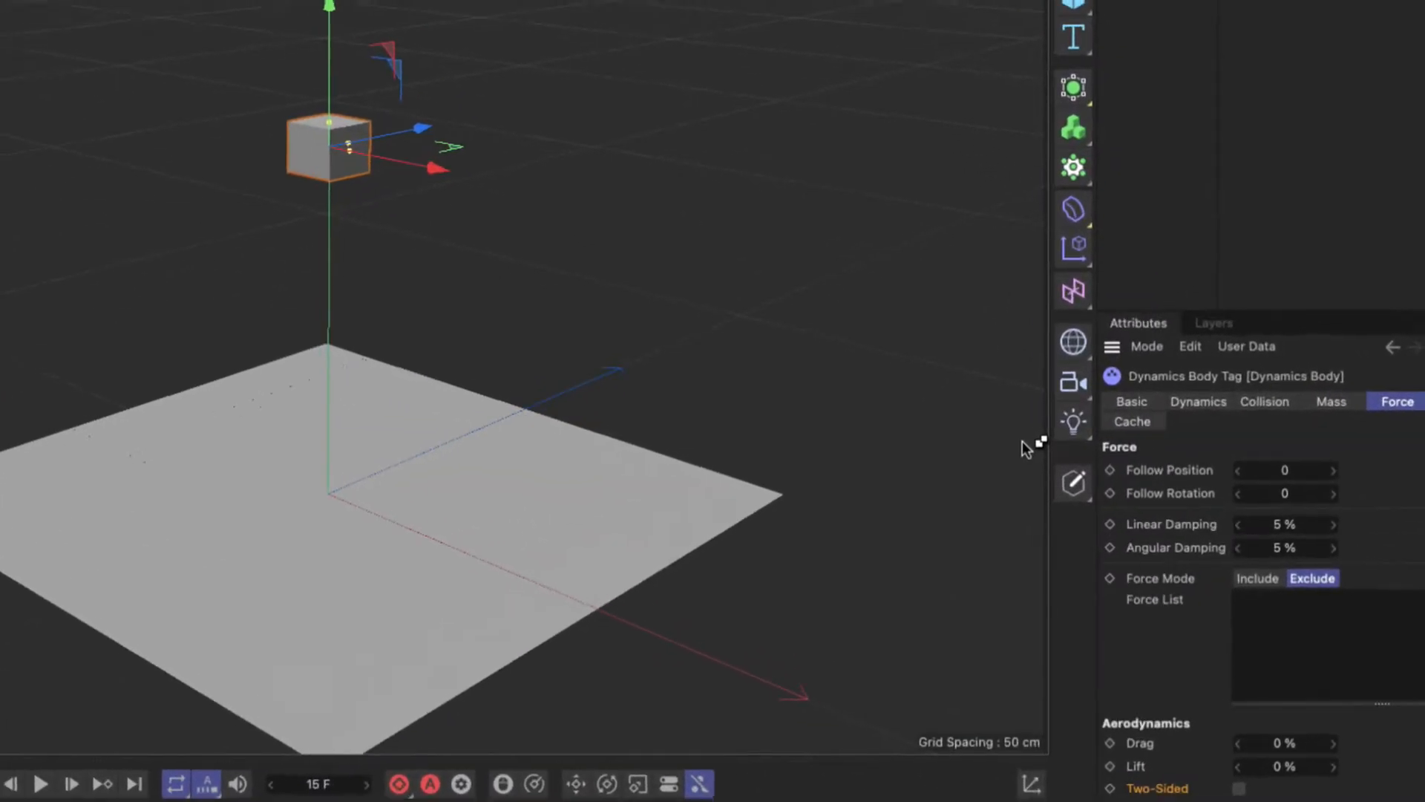
pyautogui.keyDown('ctrl'); pyautogui.scroll(-5, 1022, 441); pyautogui.keyUp('ctrl')
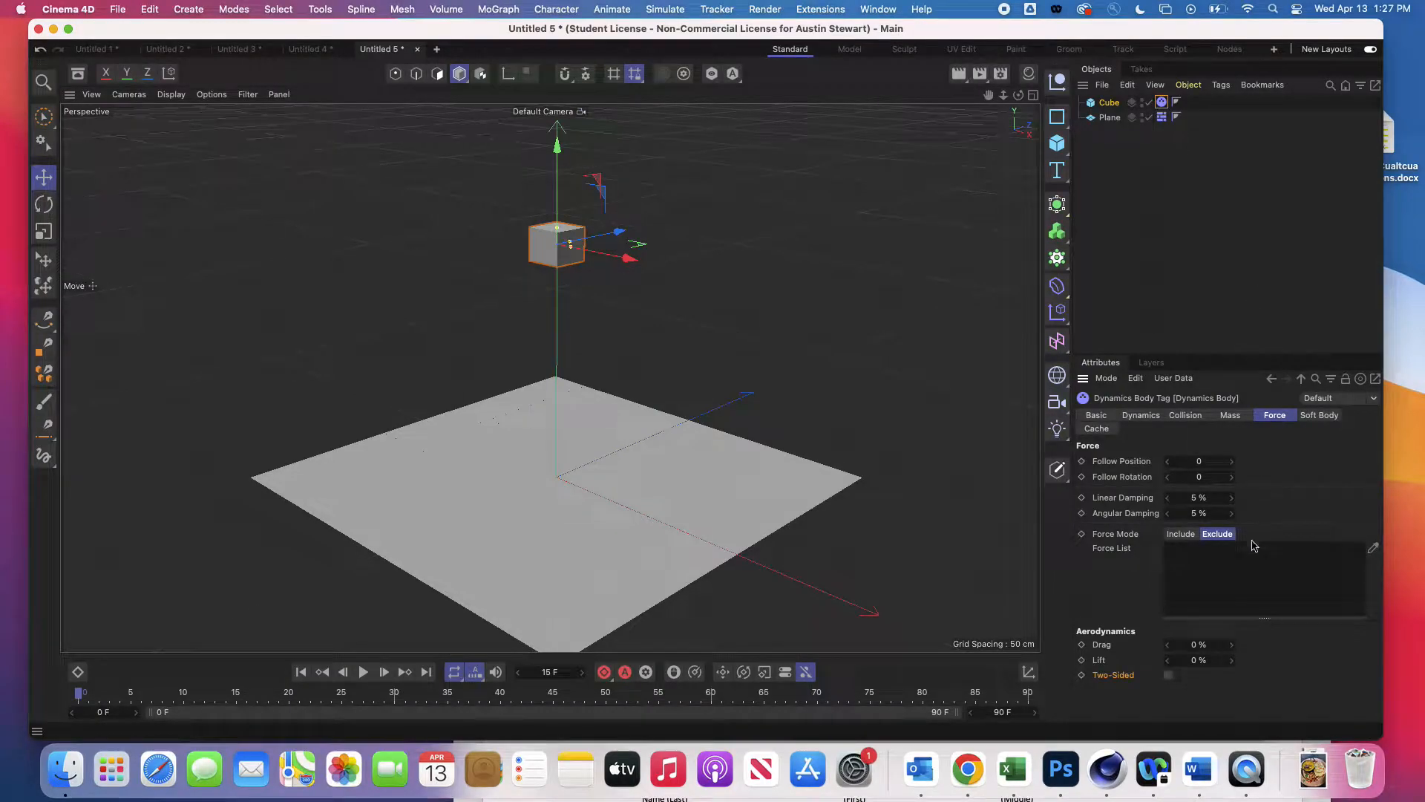
pyautogui.keyDown('ctrl'); pyautogui.scroll(5, 1256, 578); pyautogui.keyUp('ctrl')
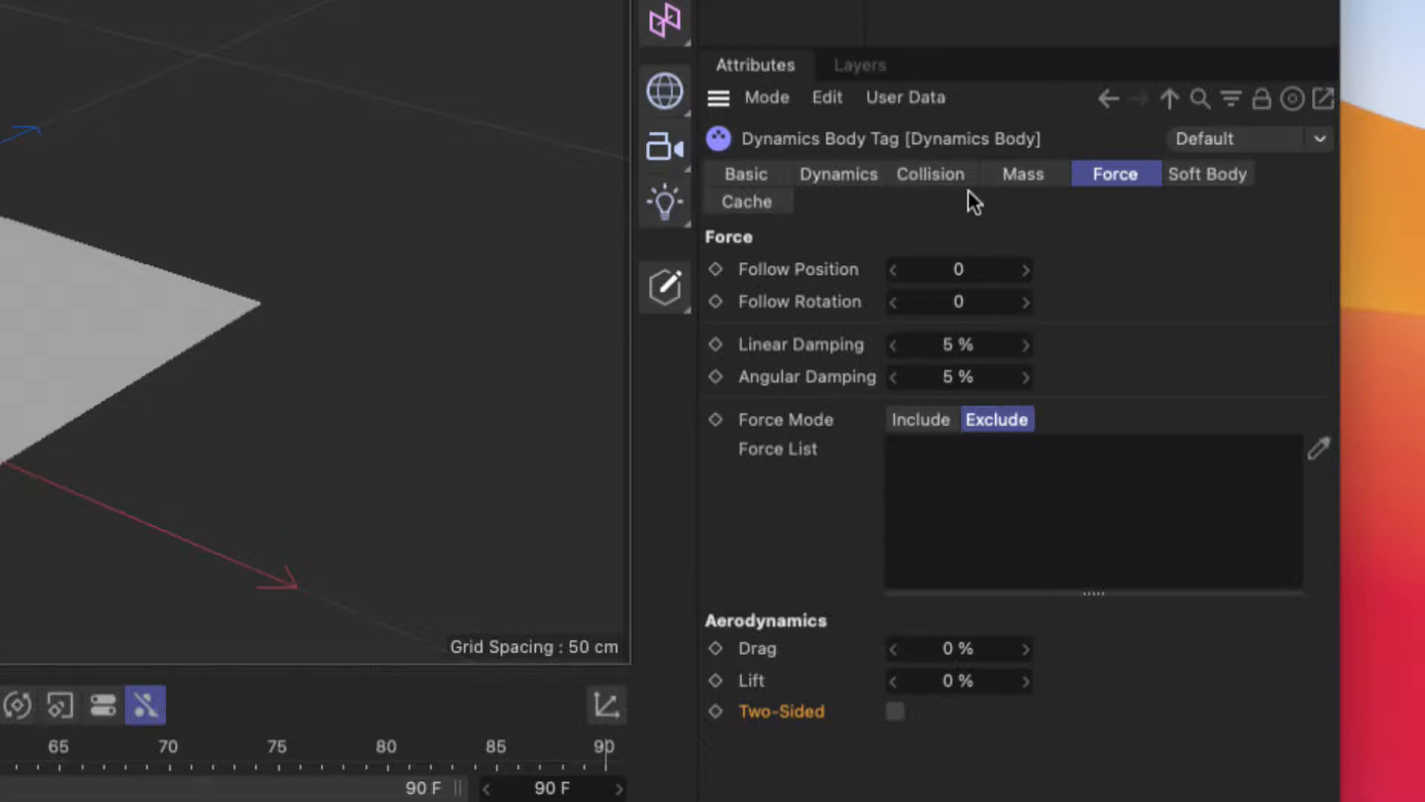
pyautogui.click(759, 171)
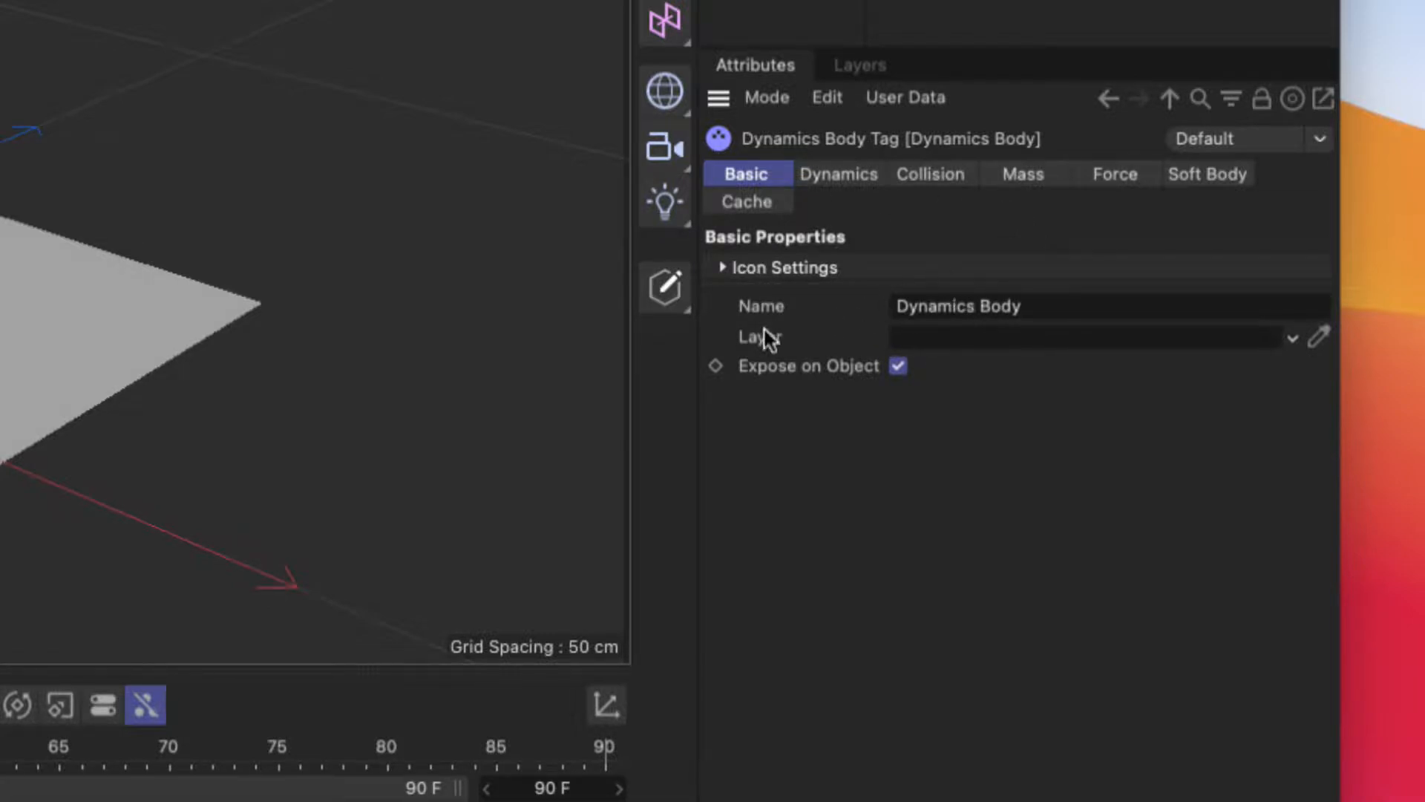
pyautogui.click(833, 173)
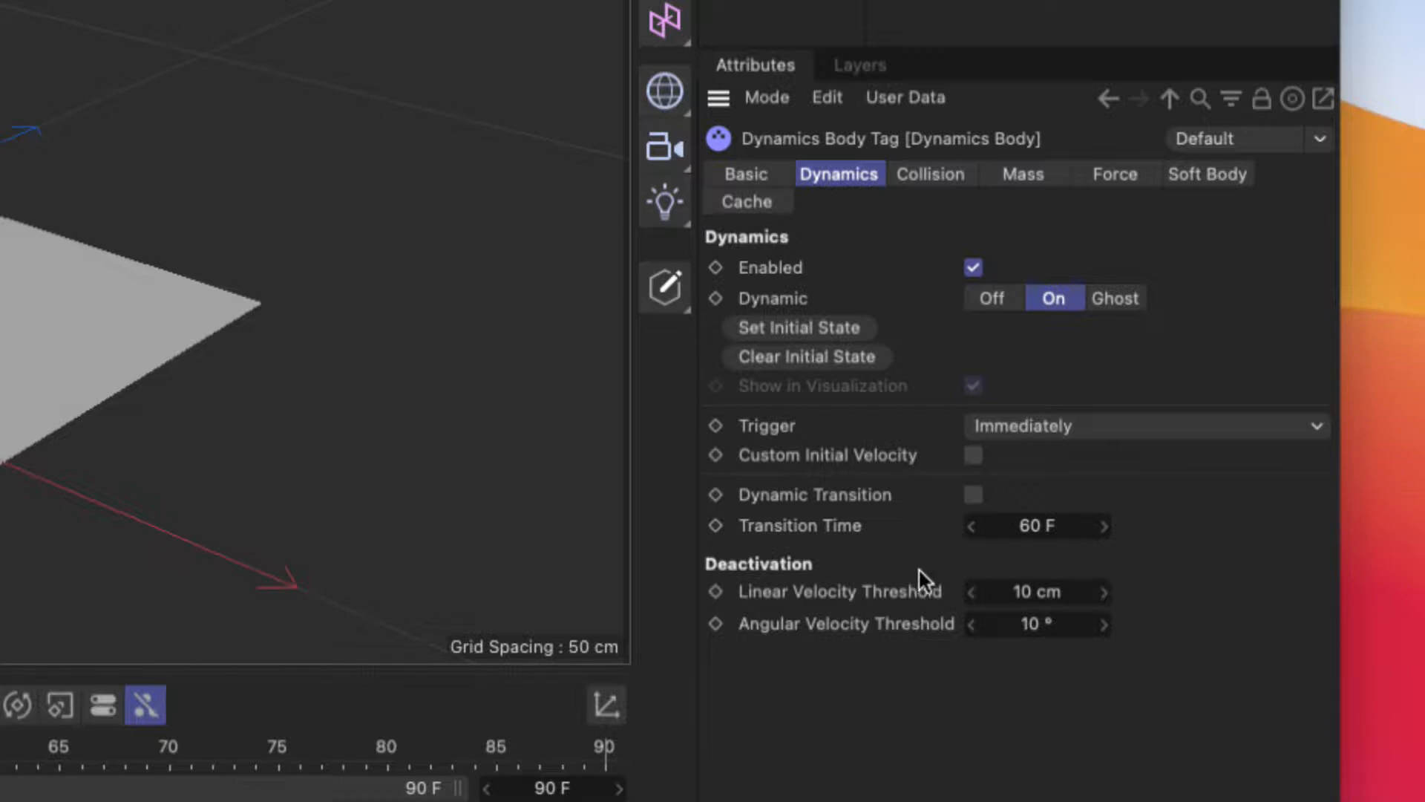
pyautogui.click(920, 182)
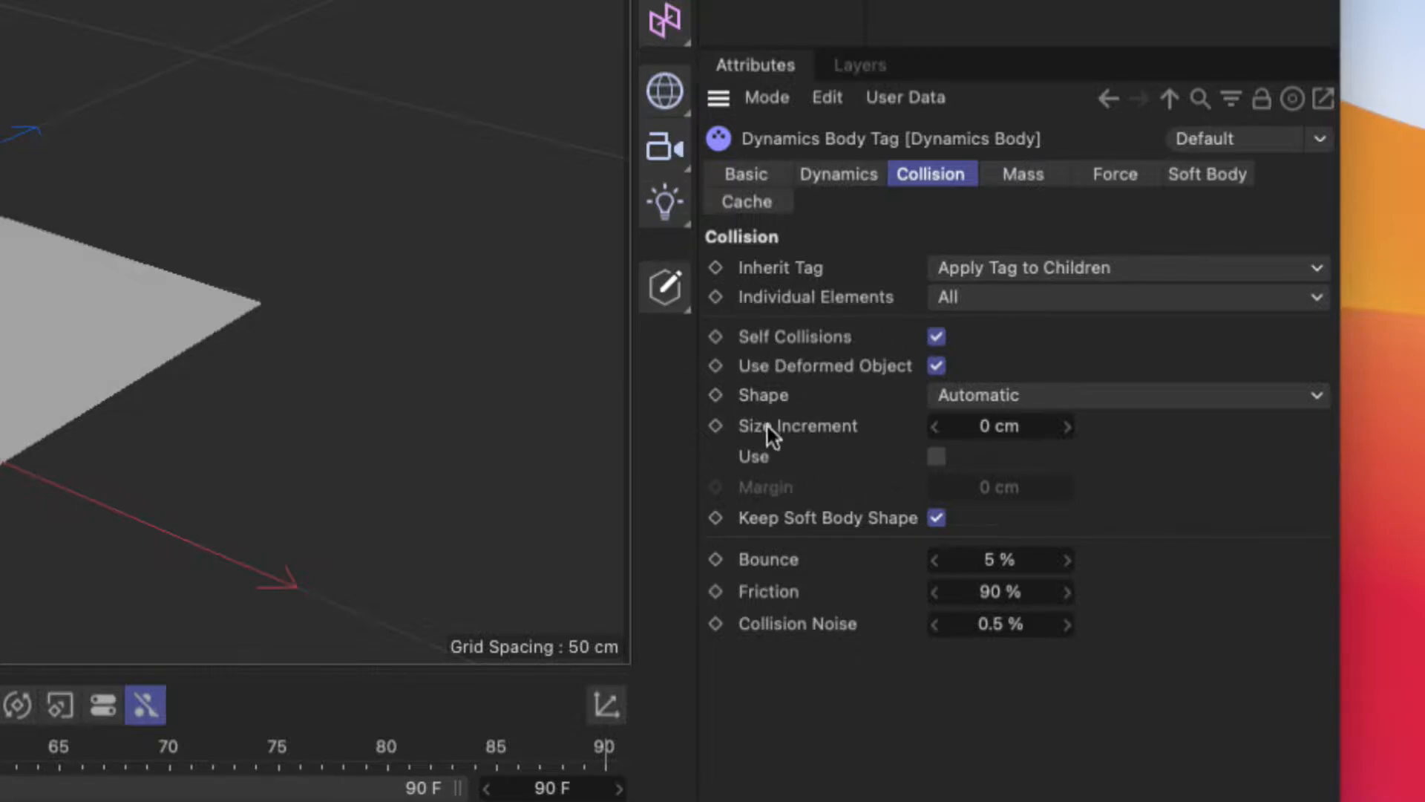
# Look through the available collision Shape options of the cube's tag, leaving Automatic selected
pyautogui.click(1002, 394)
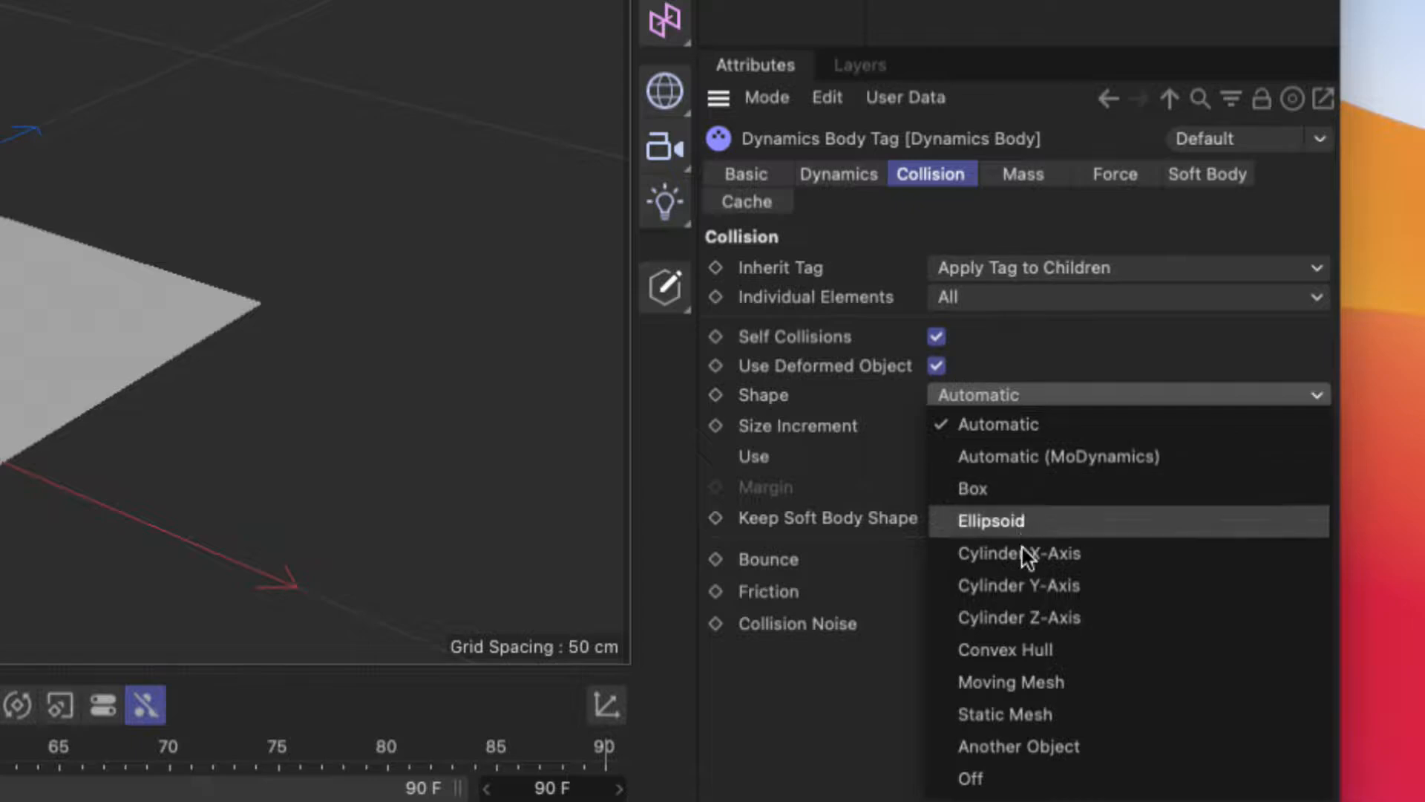
pyautogui.click(1033, 417)
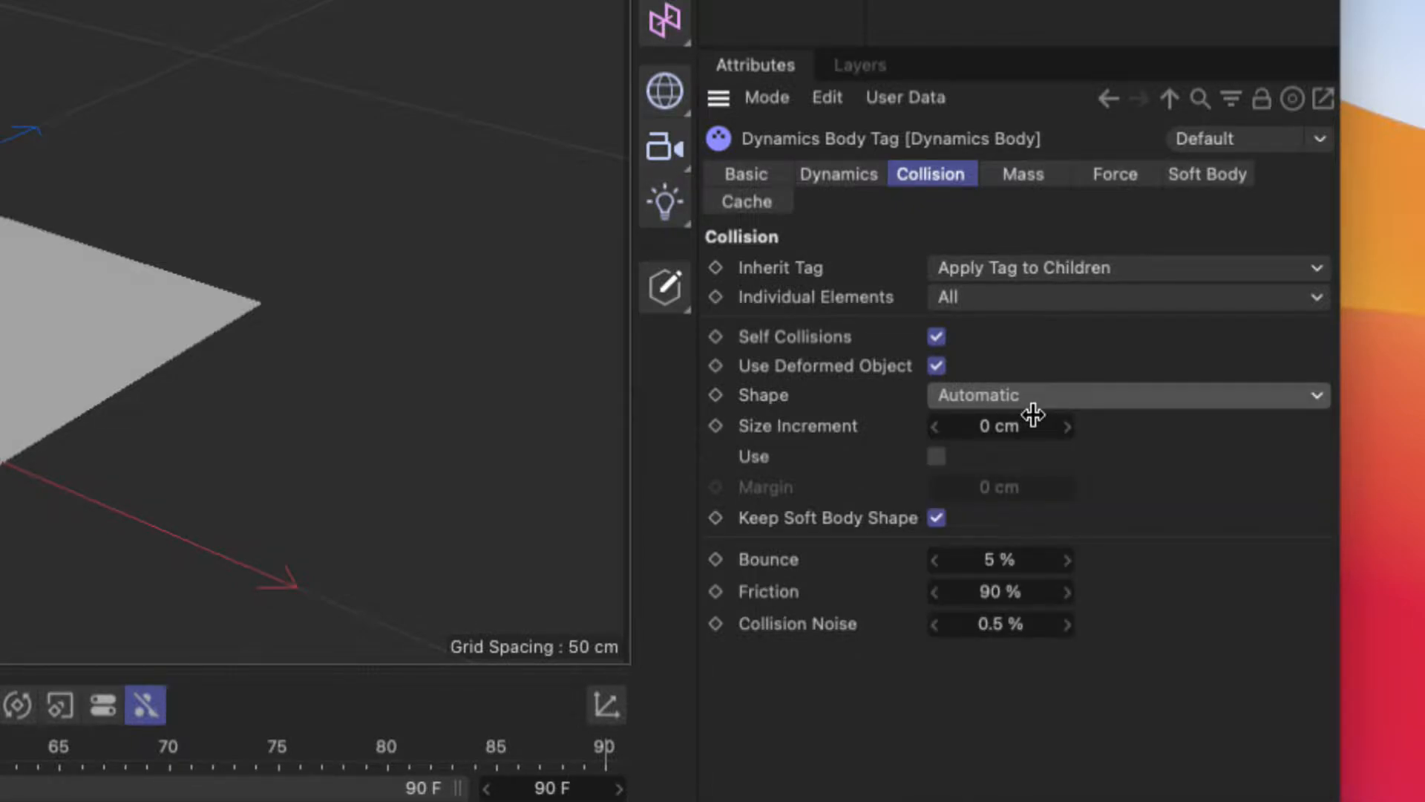
pyautogui.click(1100, 388)
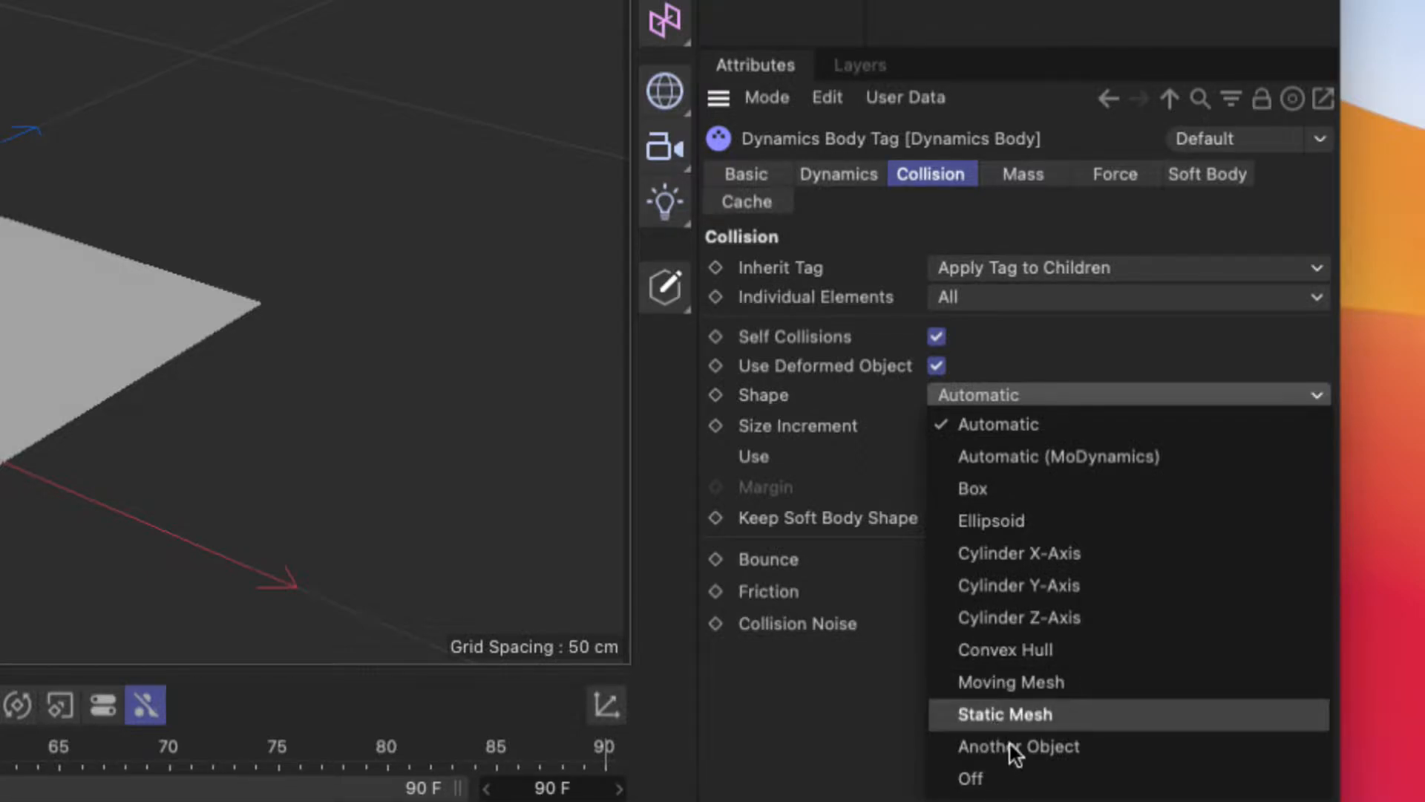
pyautogui.click(850, 724)
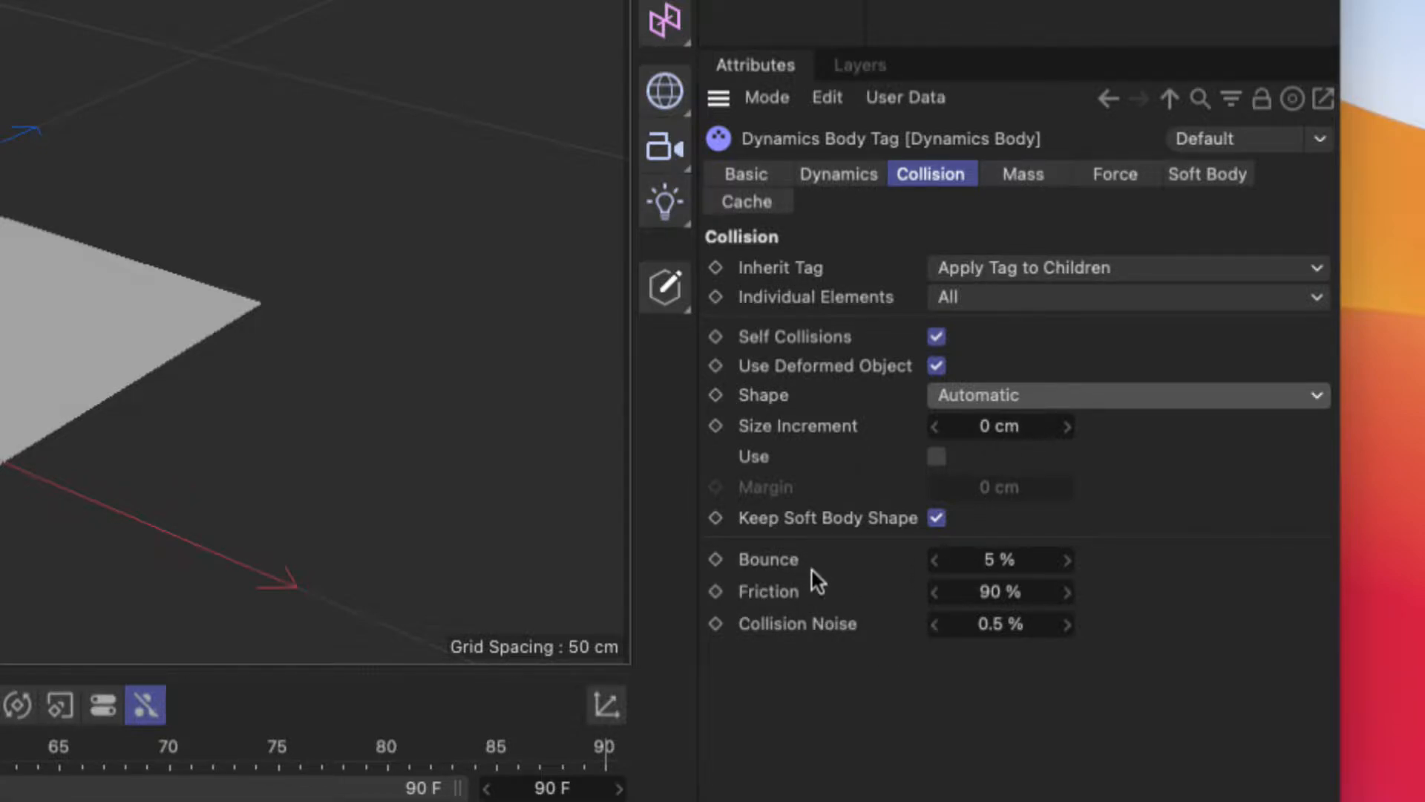
# Set the cube's collision Bounce to 100 % and play the simulation, glancing at the Mass settings meanwhile
pyautogui.click(990, 564)
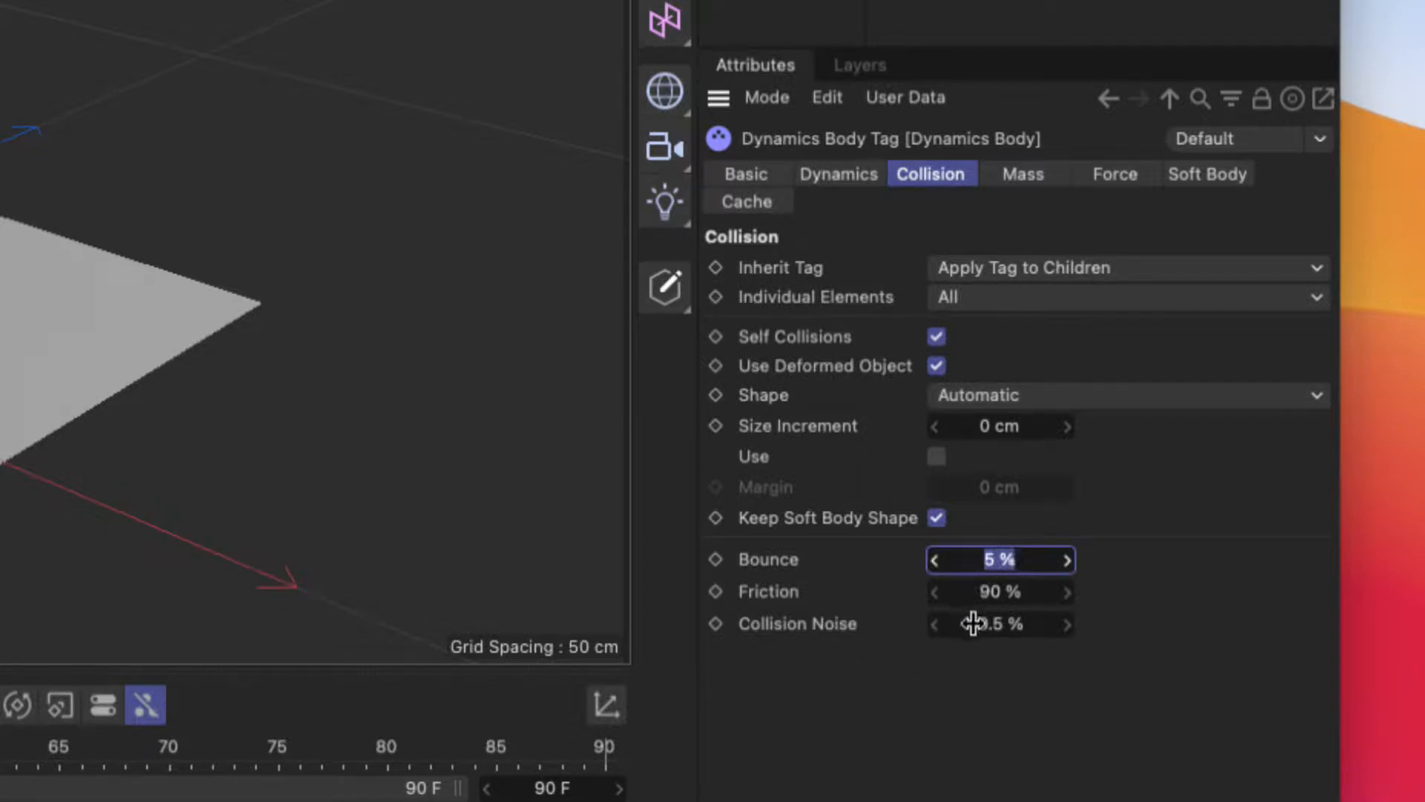
pyautogui.write('100')
pyautogui.press('Return')
pyautogui.scroll(-10, 345, 454)
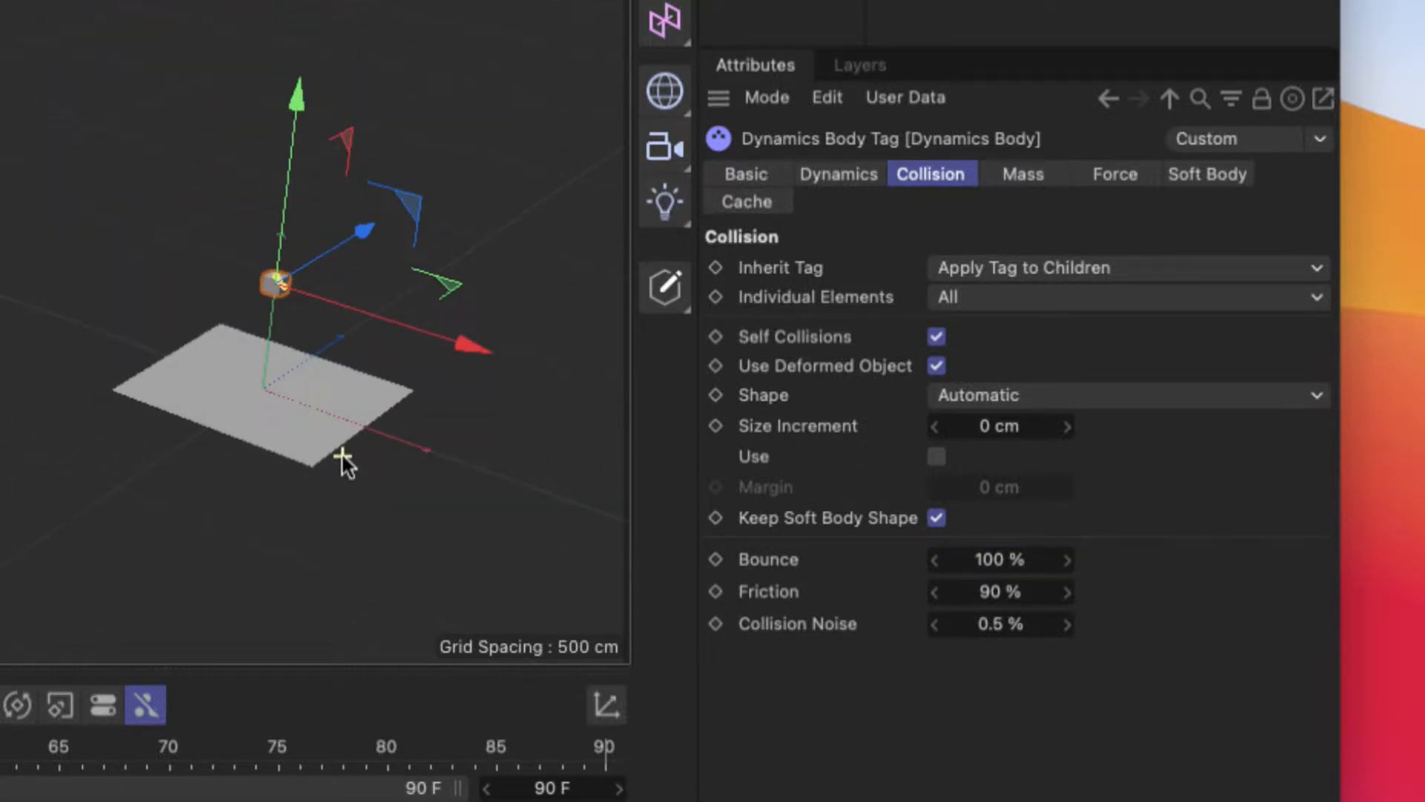
pyautogui.scroll(-3, 342, 452)
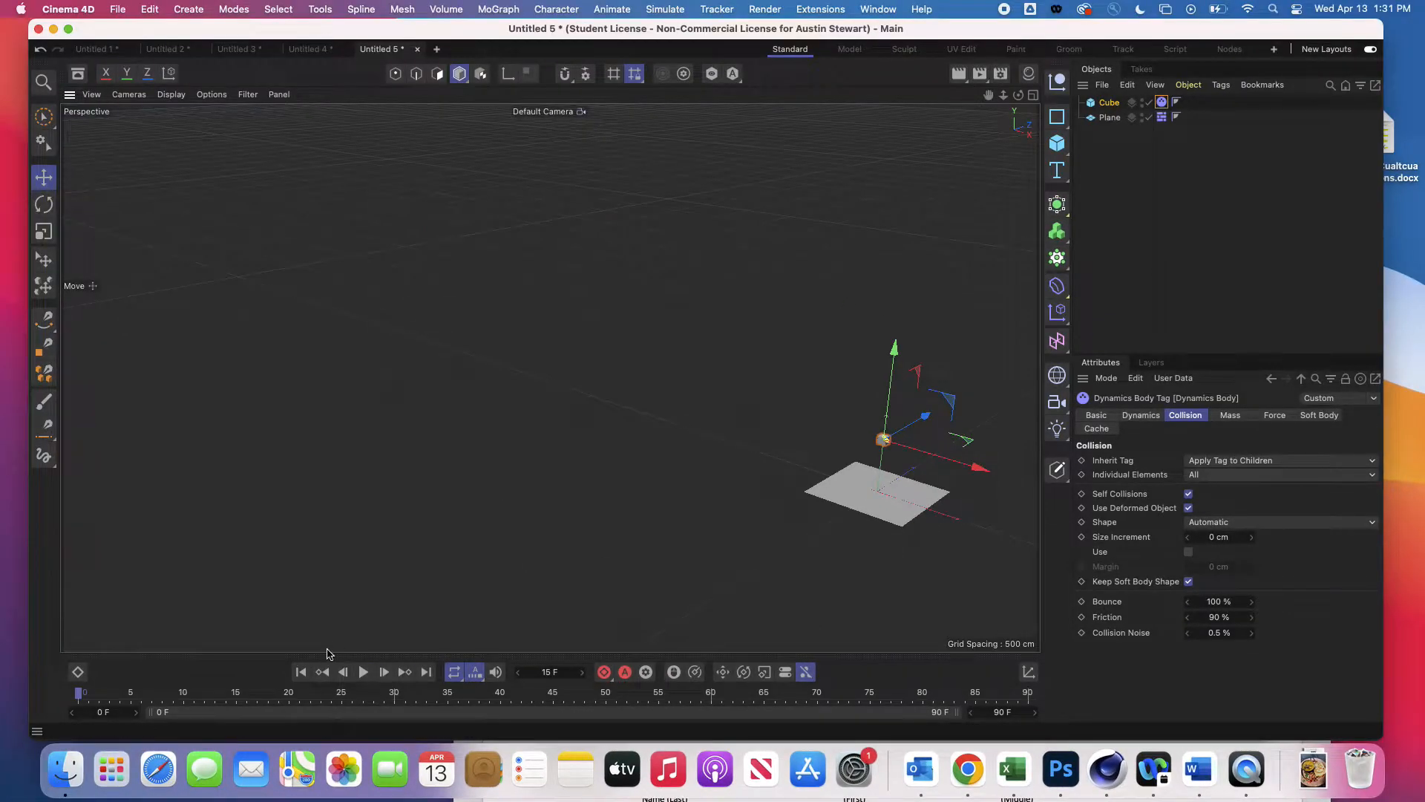
pyautogui.click(363, 672)
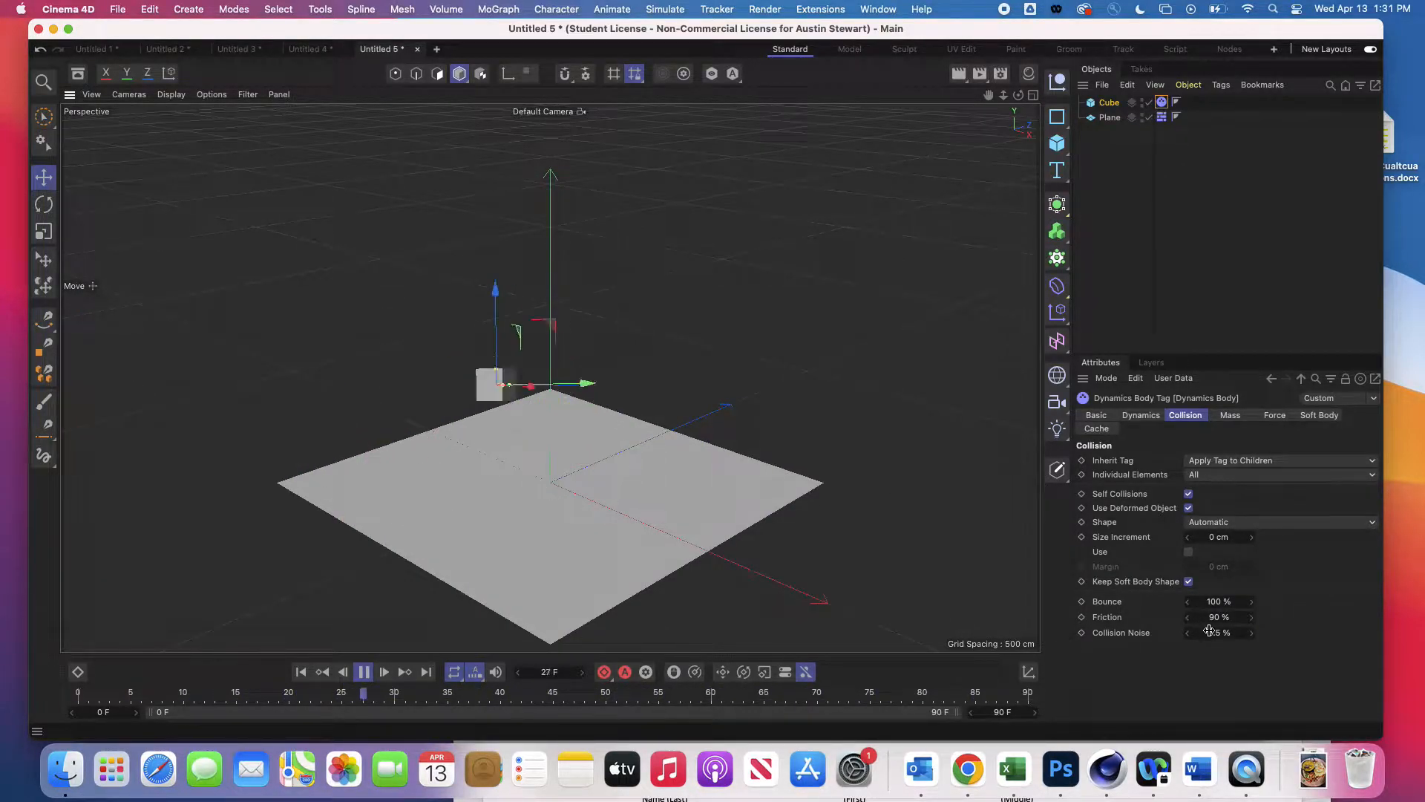
pyautogui.click(1232, 417)
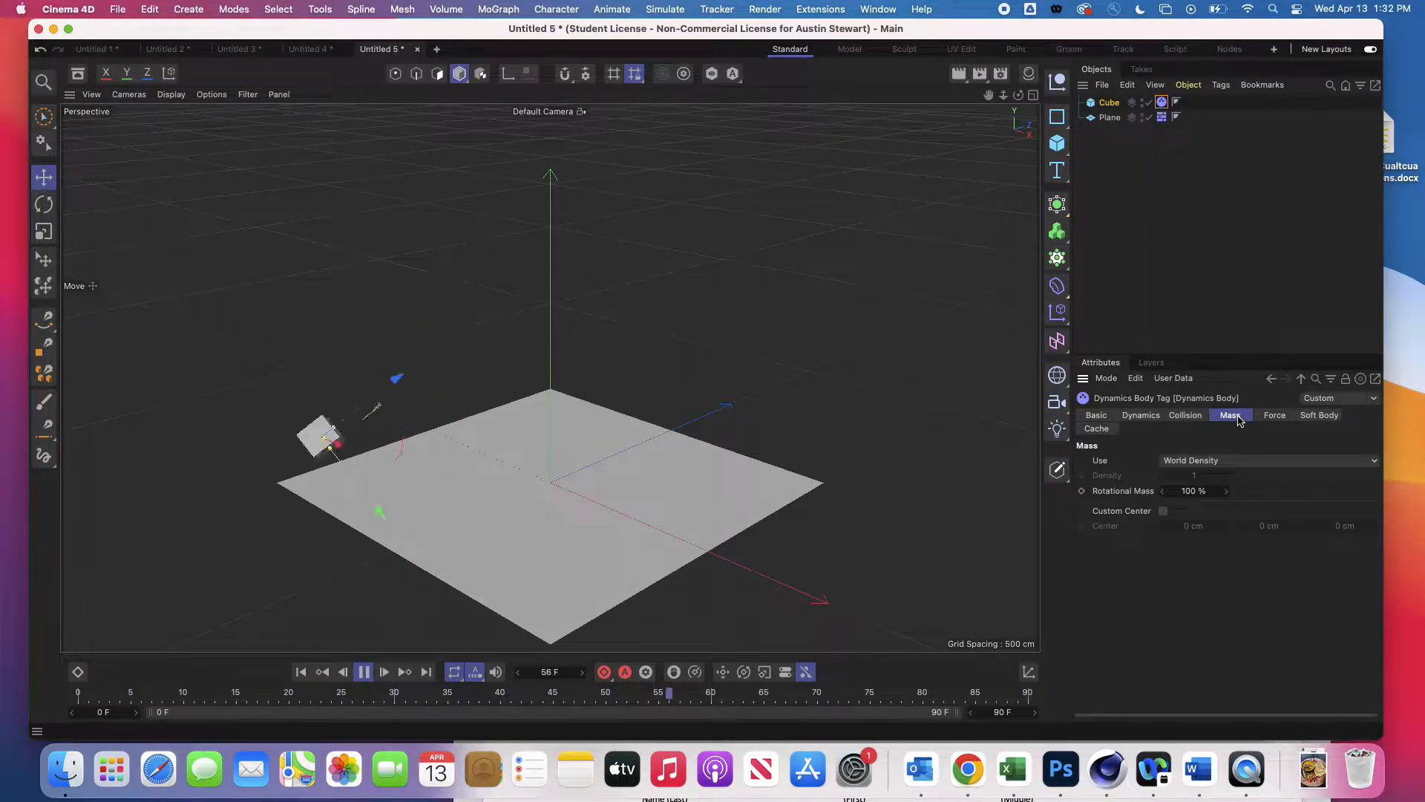
pyautogui.click(1185, 416)
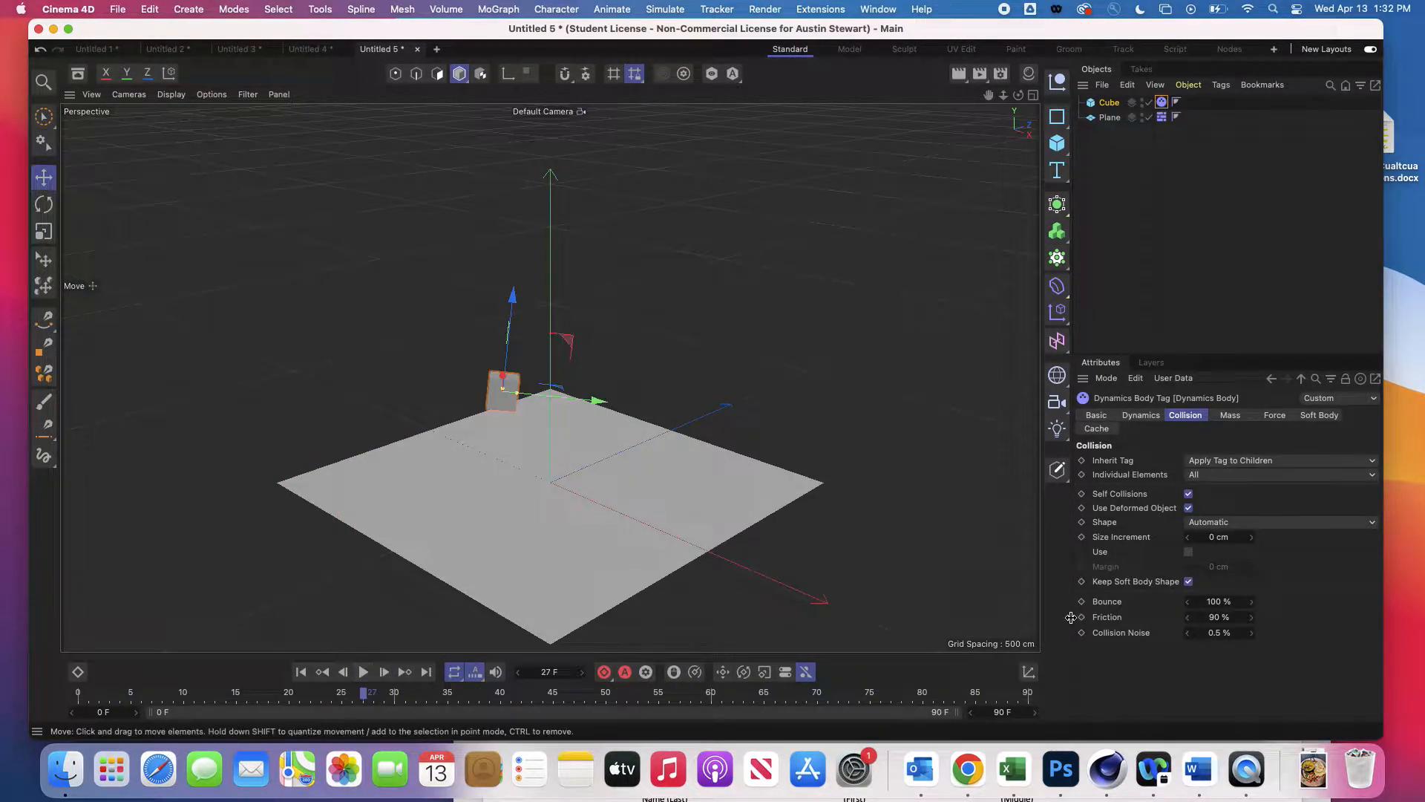
# Return to the first frame, lower the cube along Y closer to the plane, and test the drop before rewinding
pyautogui.click(301, 672)
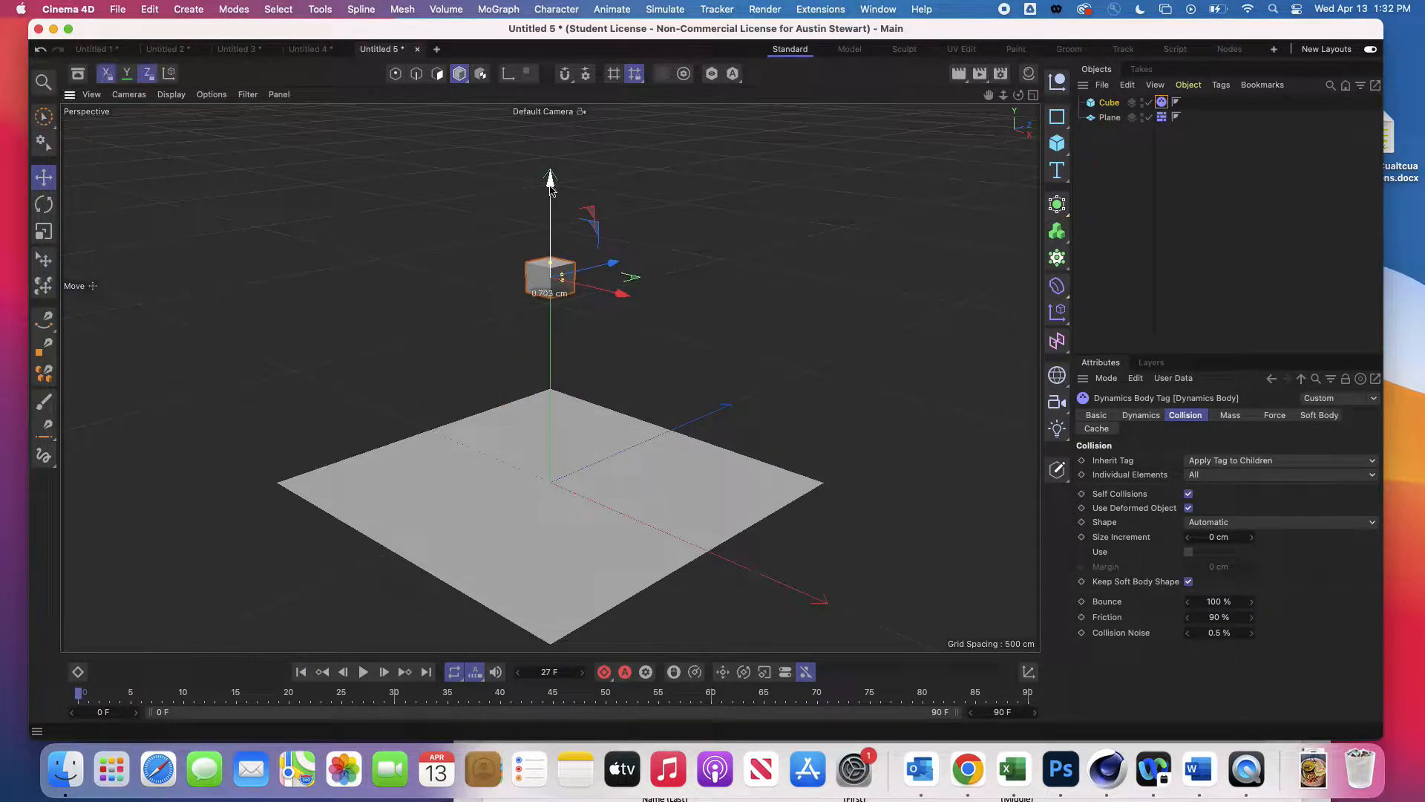
pyautogui.moveTo(550, 182); pyautogui.dragTo(550, 271)
pyautogui.click(364, 672)
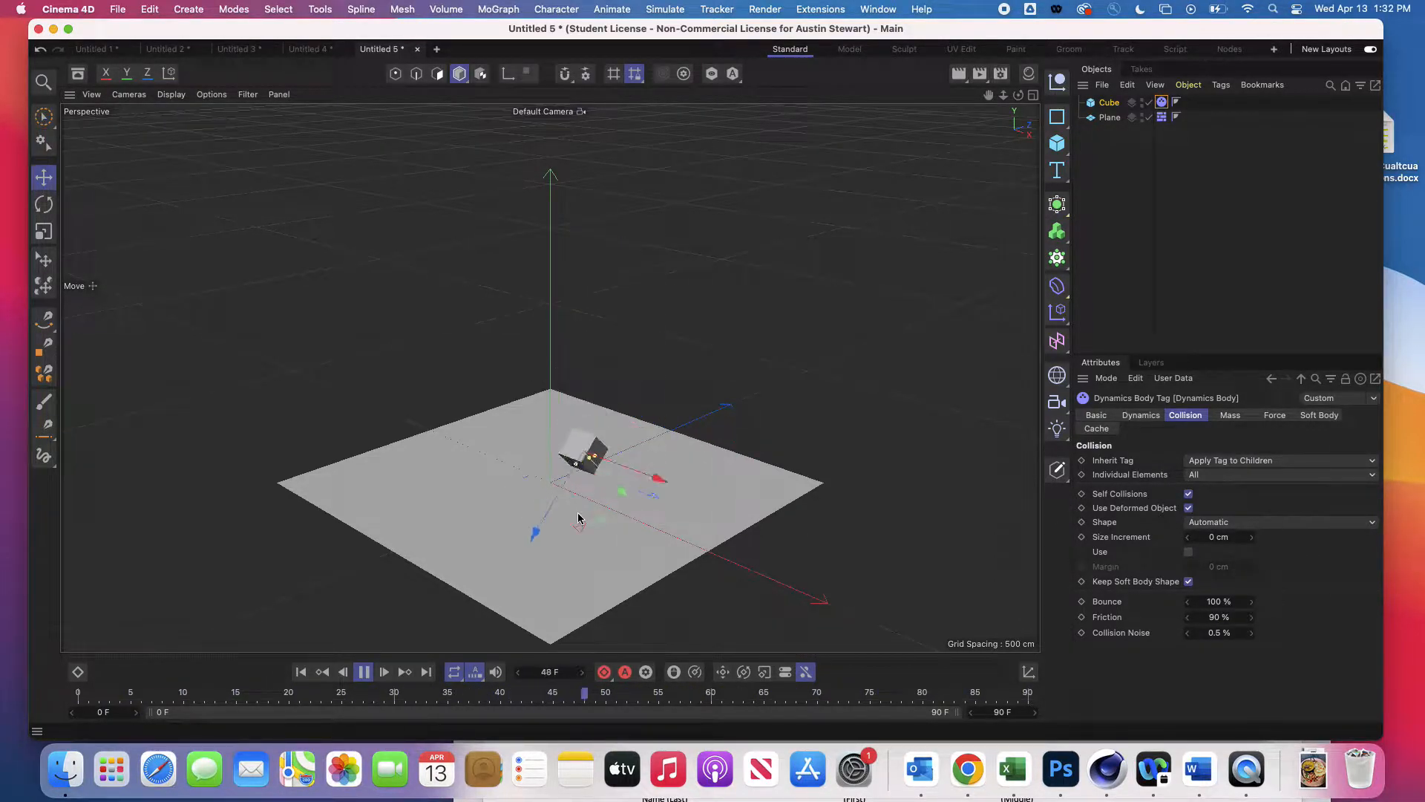
pyautogui.click(363, 673)
pyautogui.click(301, 672)
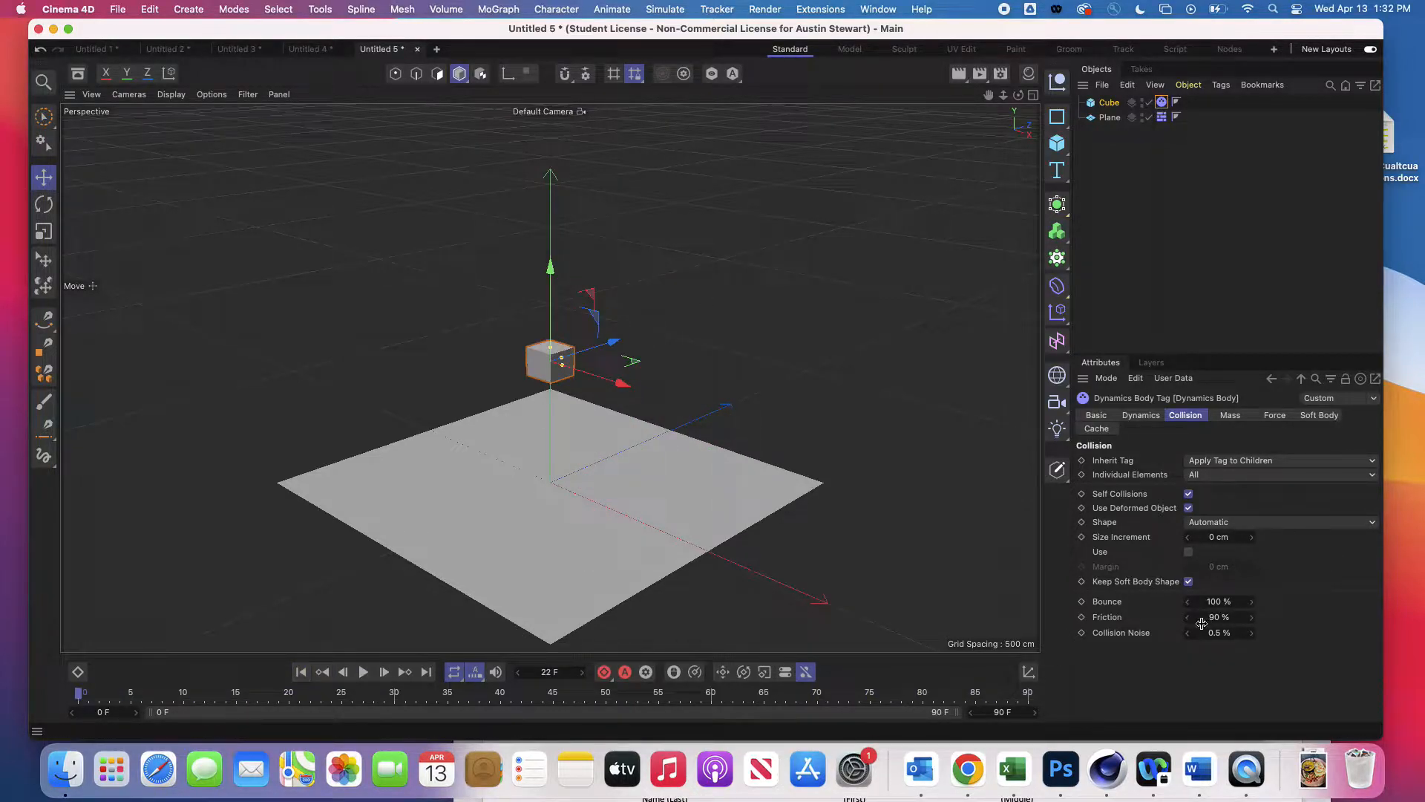
# Set the cube's collision Bounce to 50 % and play its fall onto the plane
pyautogui.click(1219, 603)
pyautogui.write('50')
pyautogui.press('Return')
pyautogui.click(364, 672)
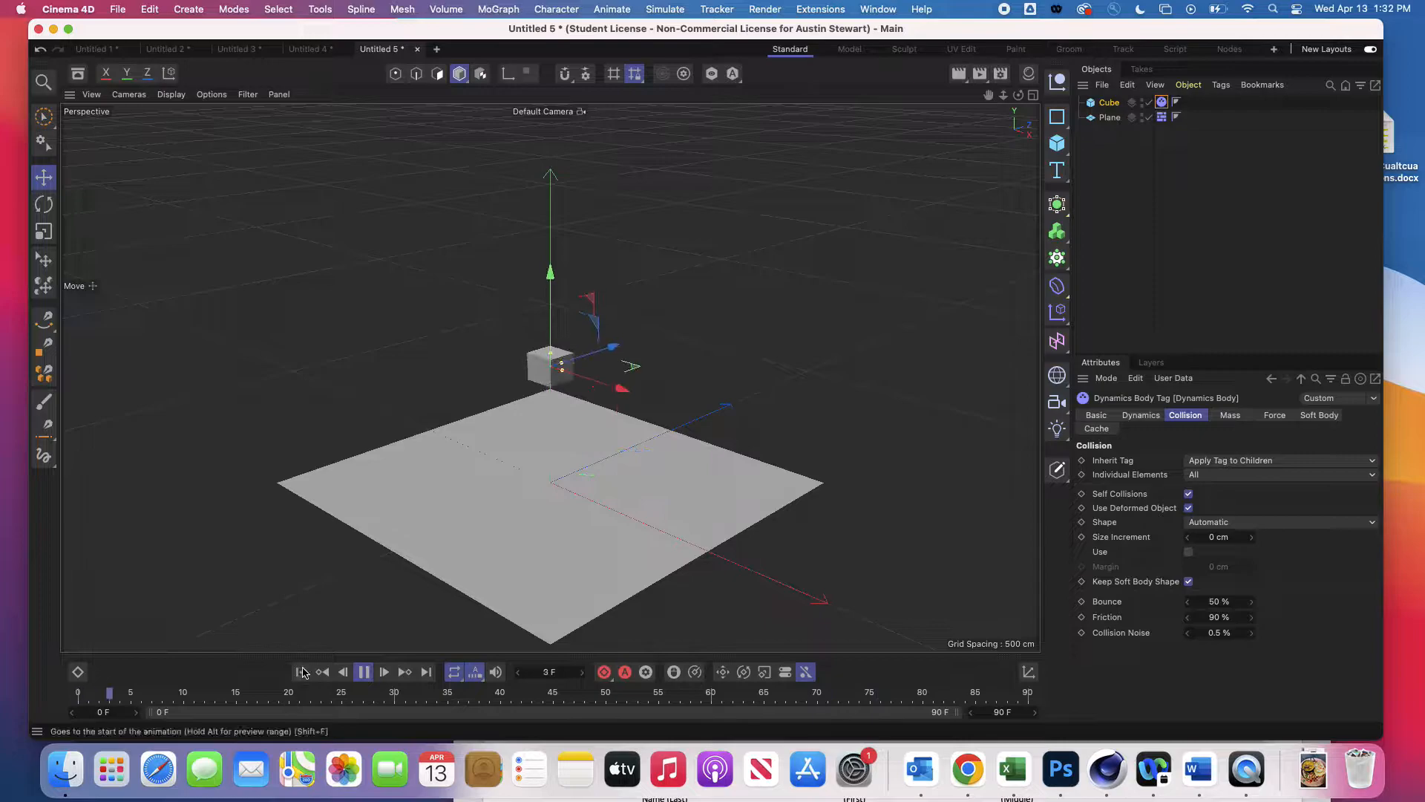
pyautogui.click(364, 672)
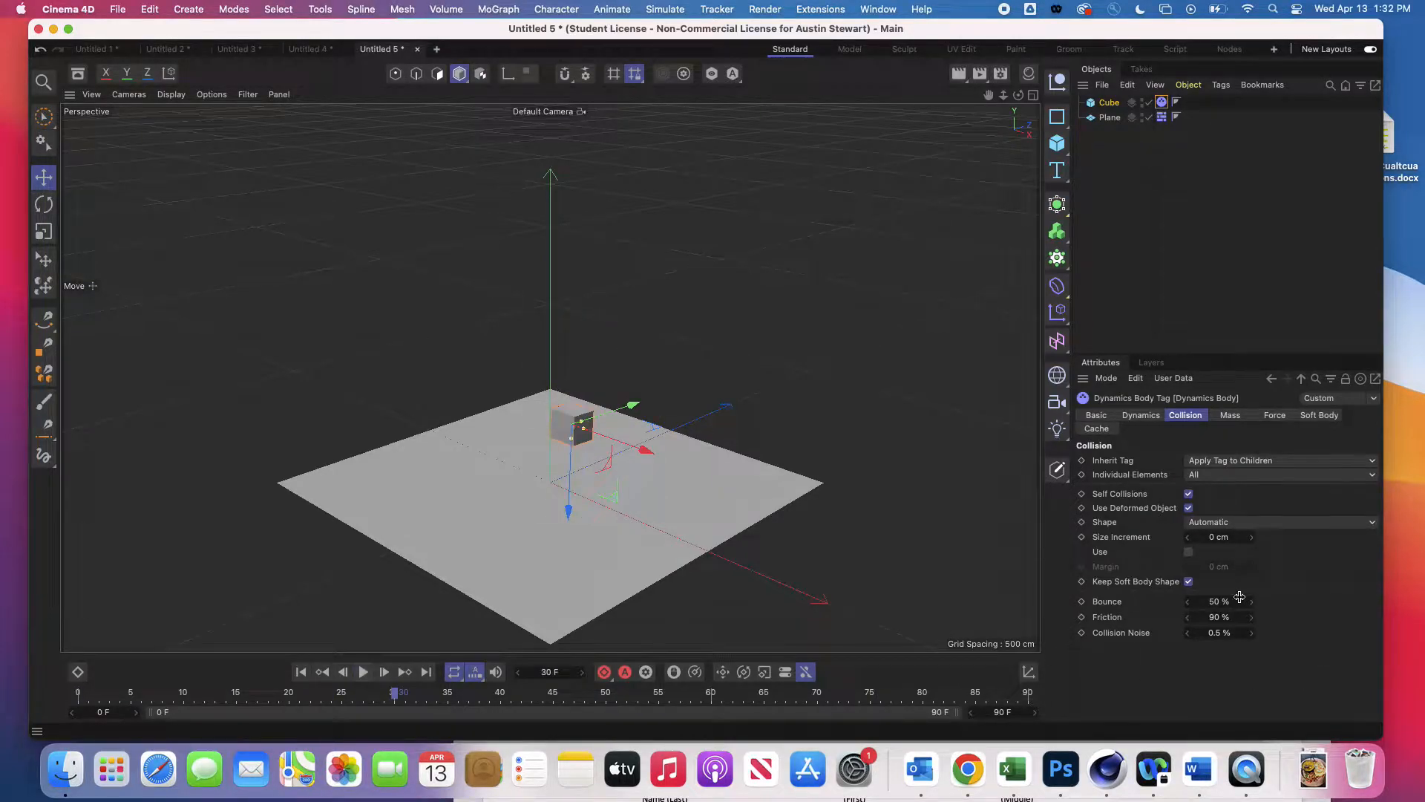
# Reduce the cube's collision Bounce to 0 % and play the drop from the first frame
pyautogui.moveTo(1232, 601); pyautogui.dragTo(1188, 601)
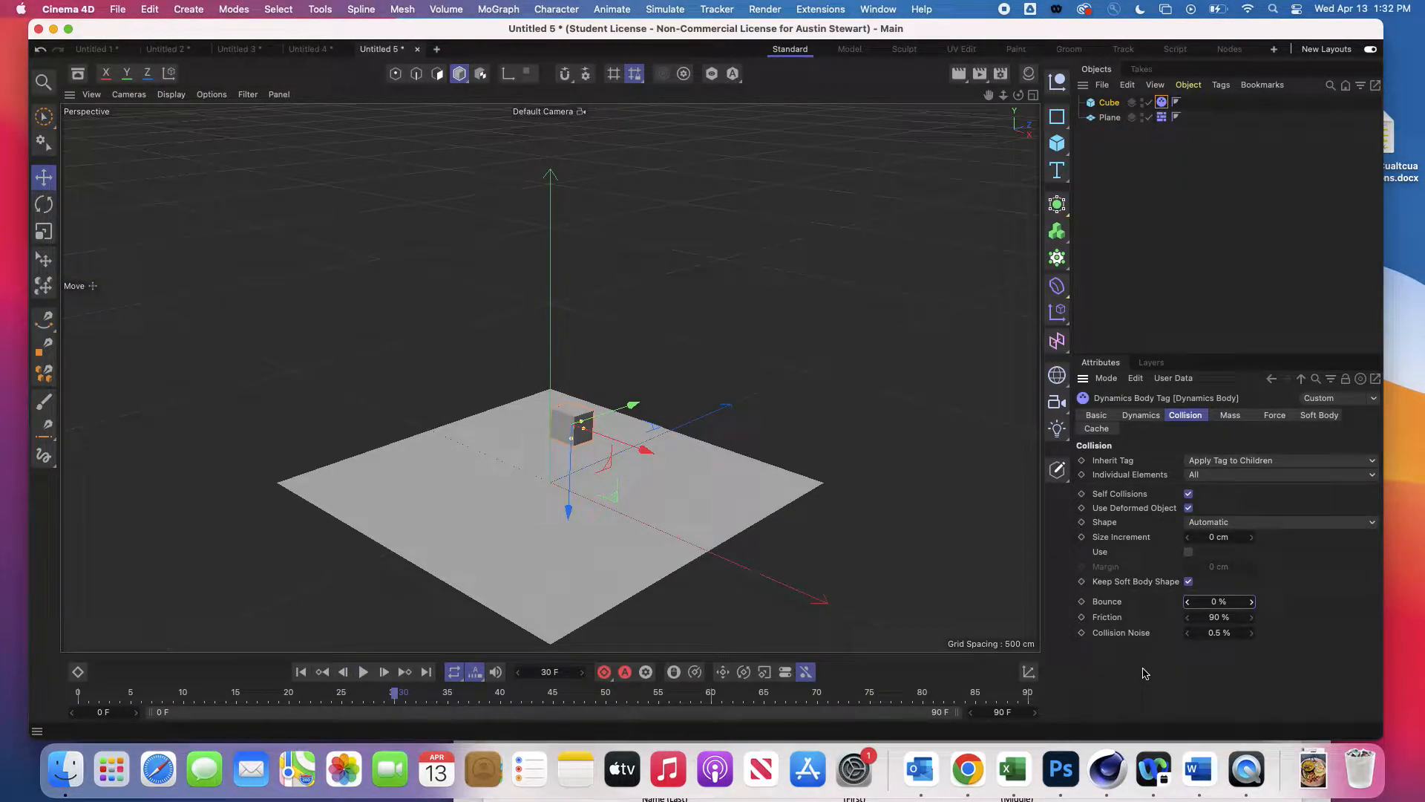
pyautogui.click(301, 671)
pyautogui.click(363, 672)
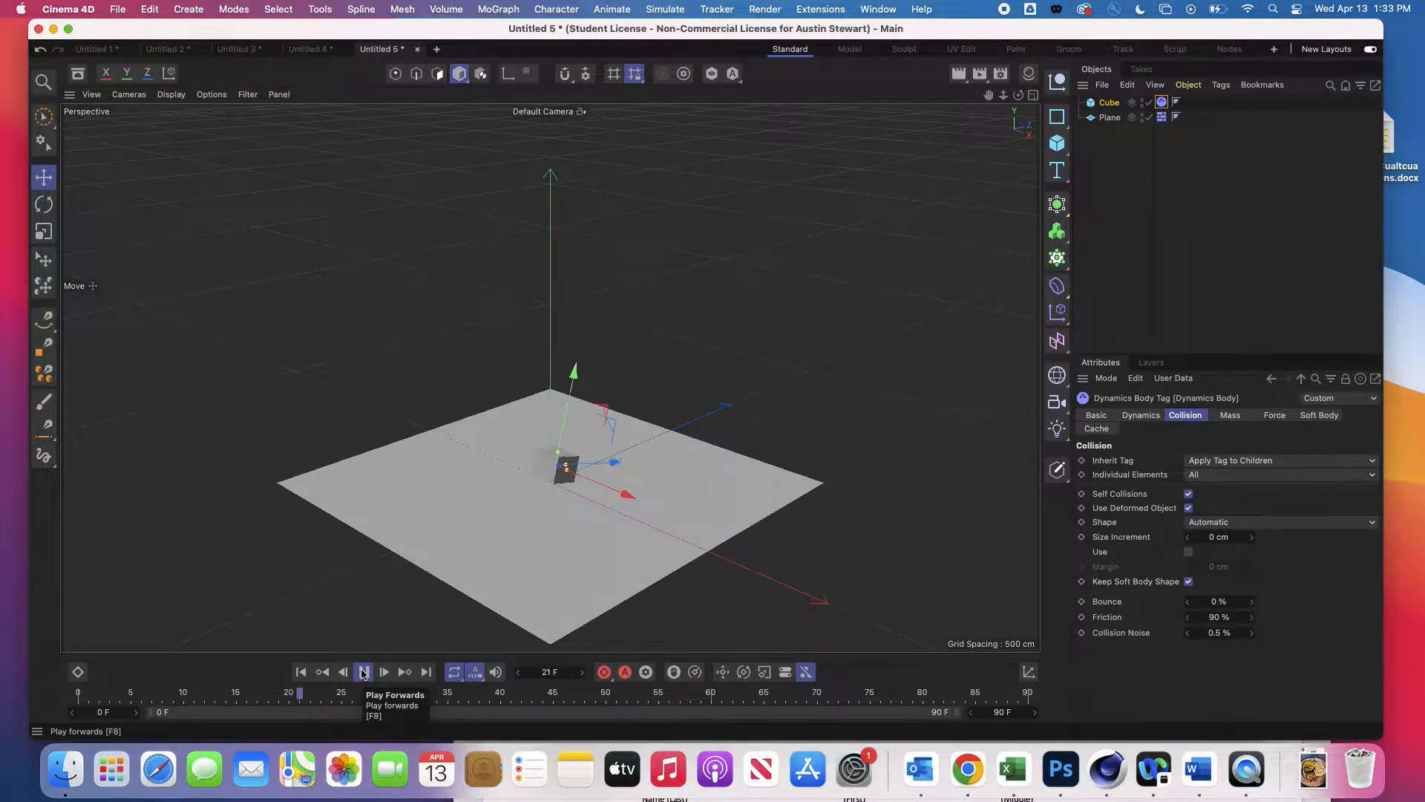
pyautogui.click(363, 671)
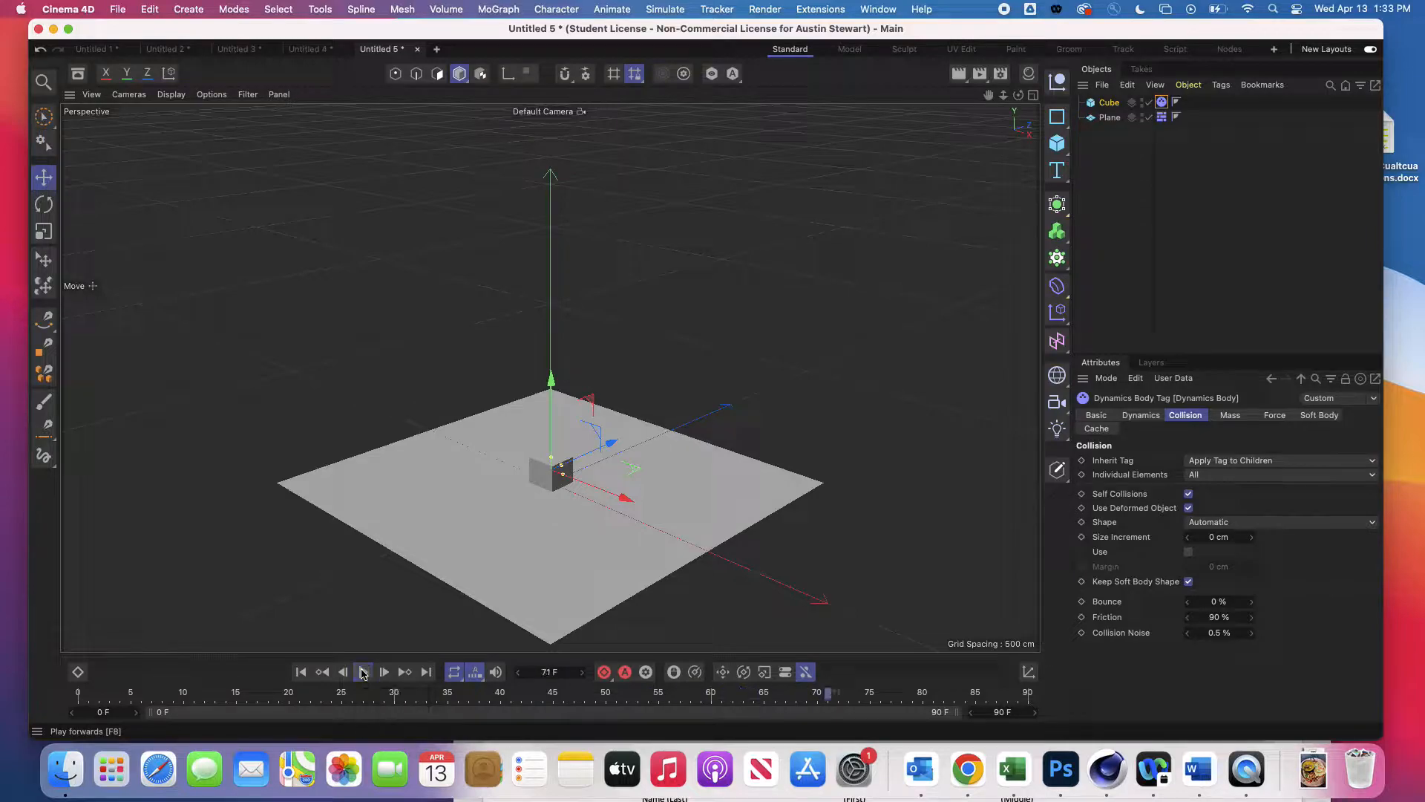
# Set the cube's Collision Noise to 0 %, replay the simulation, and return to the first frame
pyautogui.click(1215, 633)
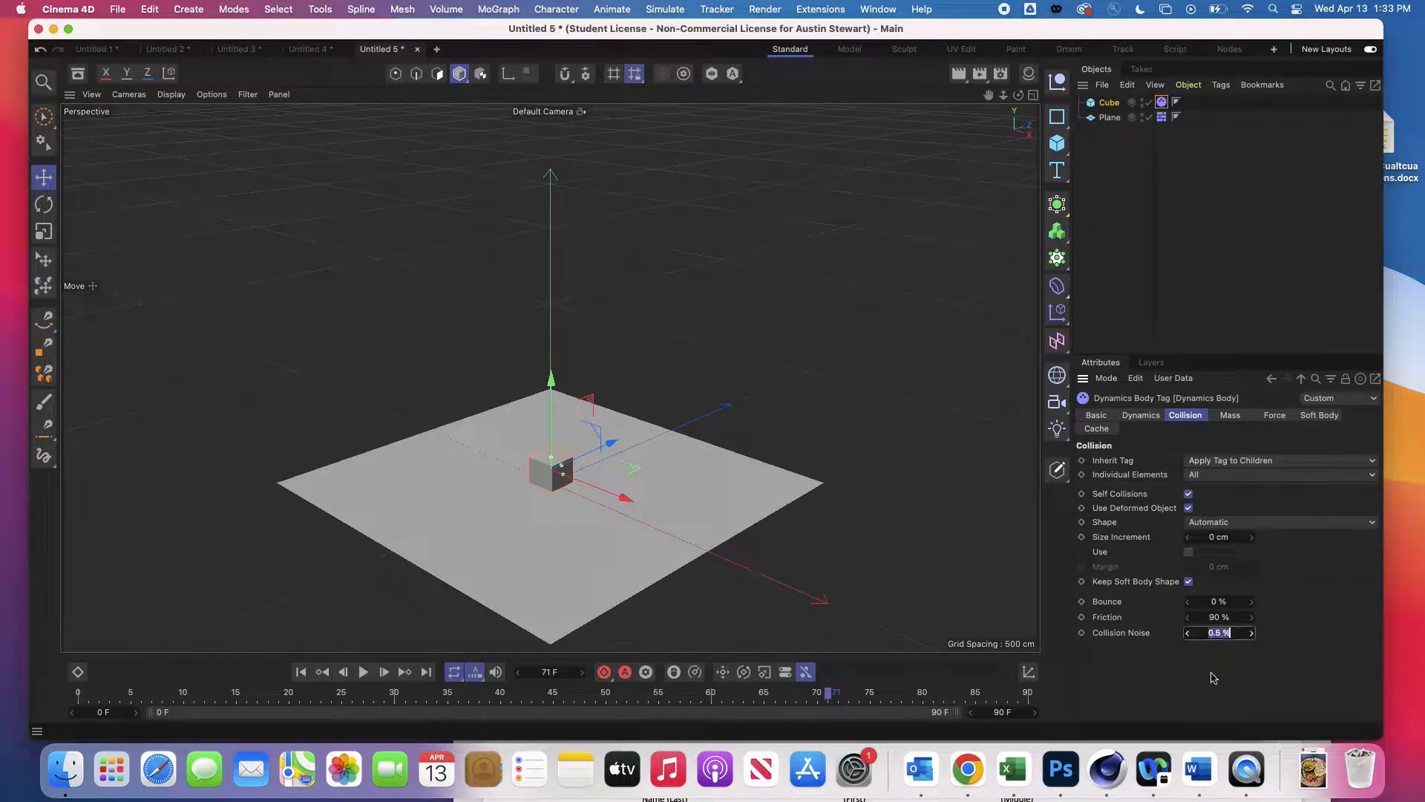
pyautogui.write('0')
pyautogui.press('Return')
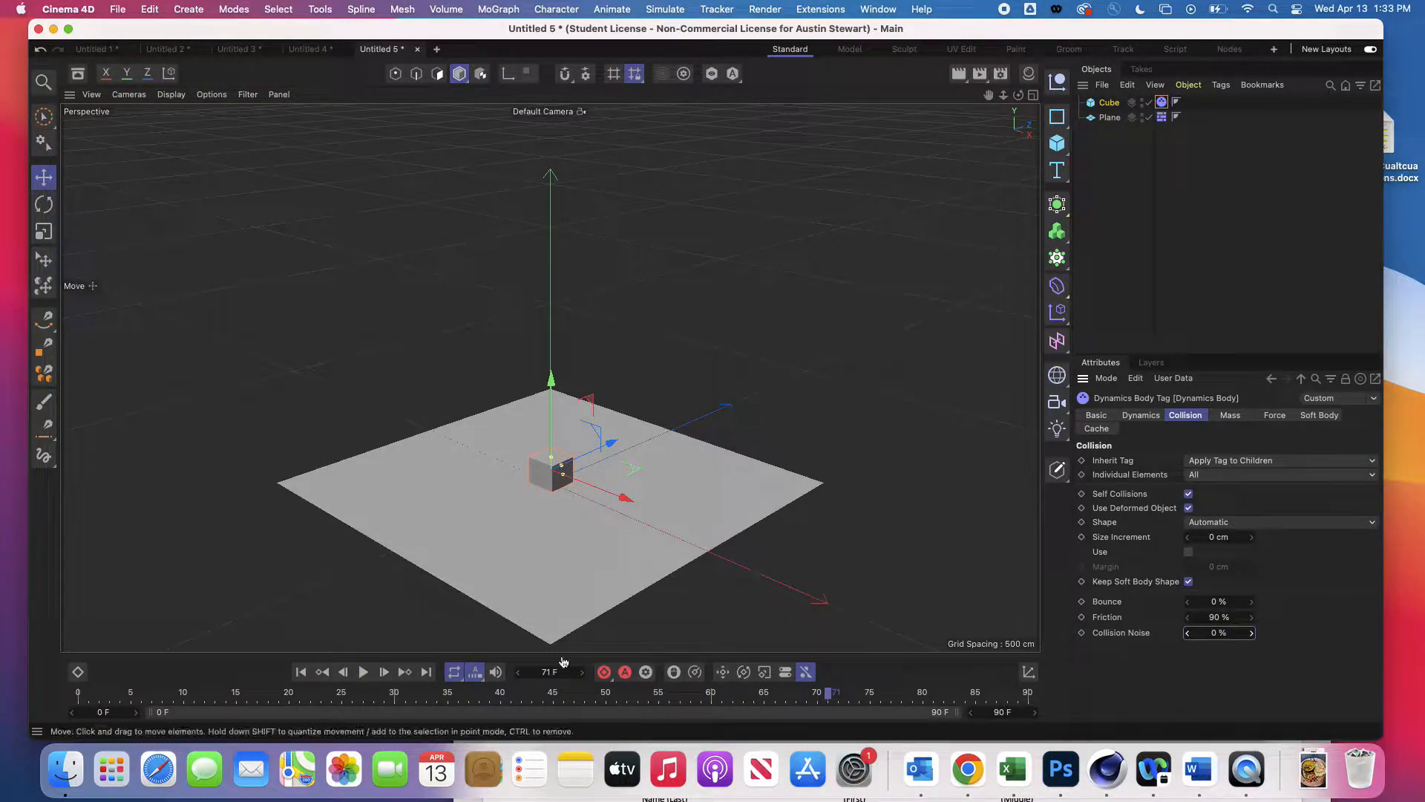
pyautogui.click(363, 672)
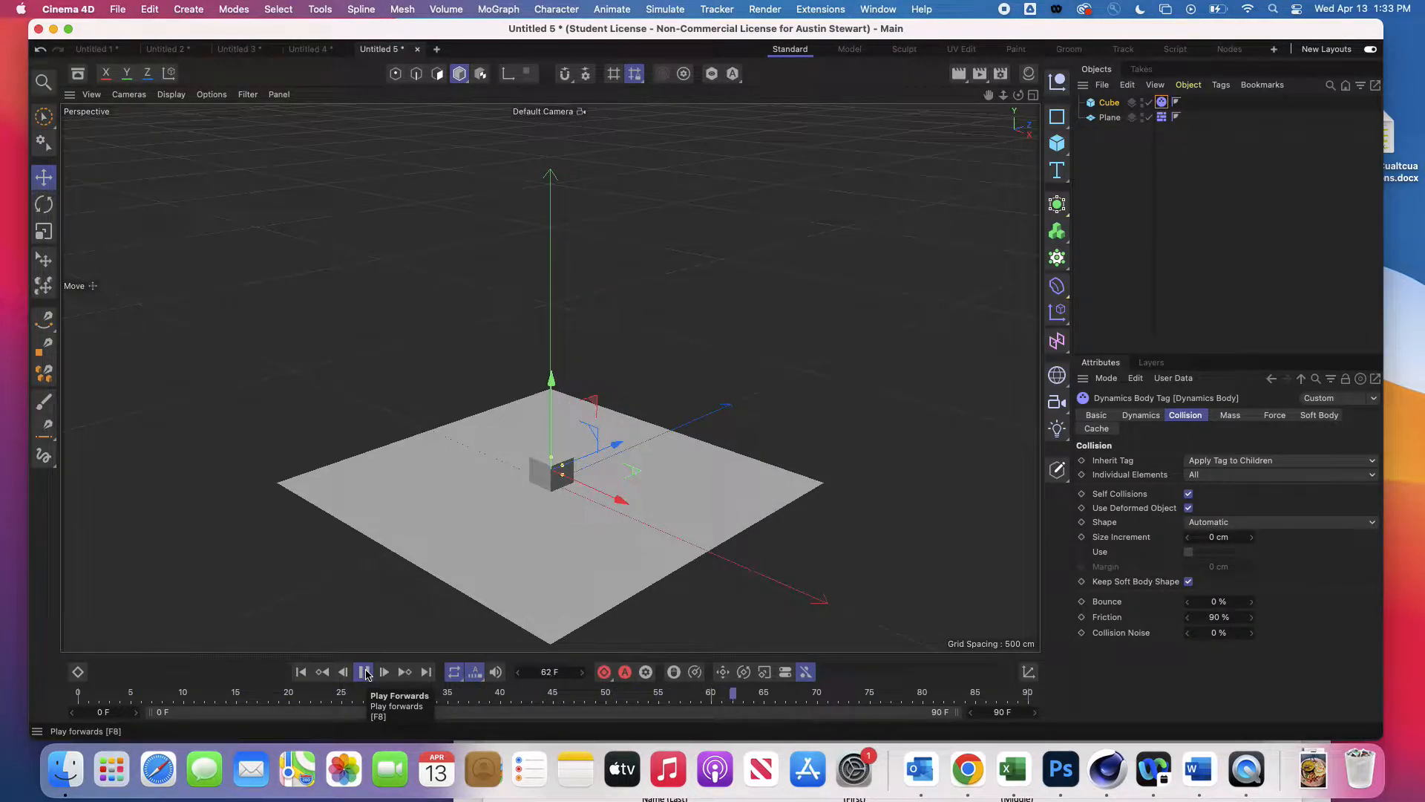
pyautogui.click(365, 674)
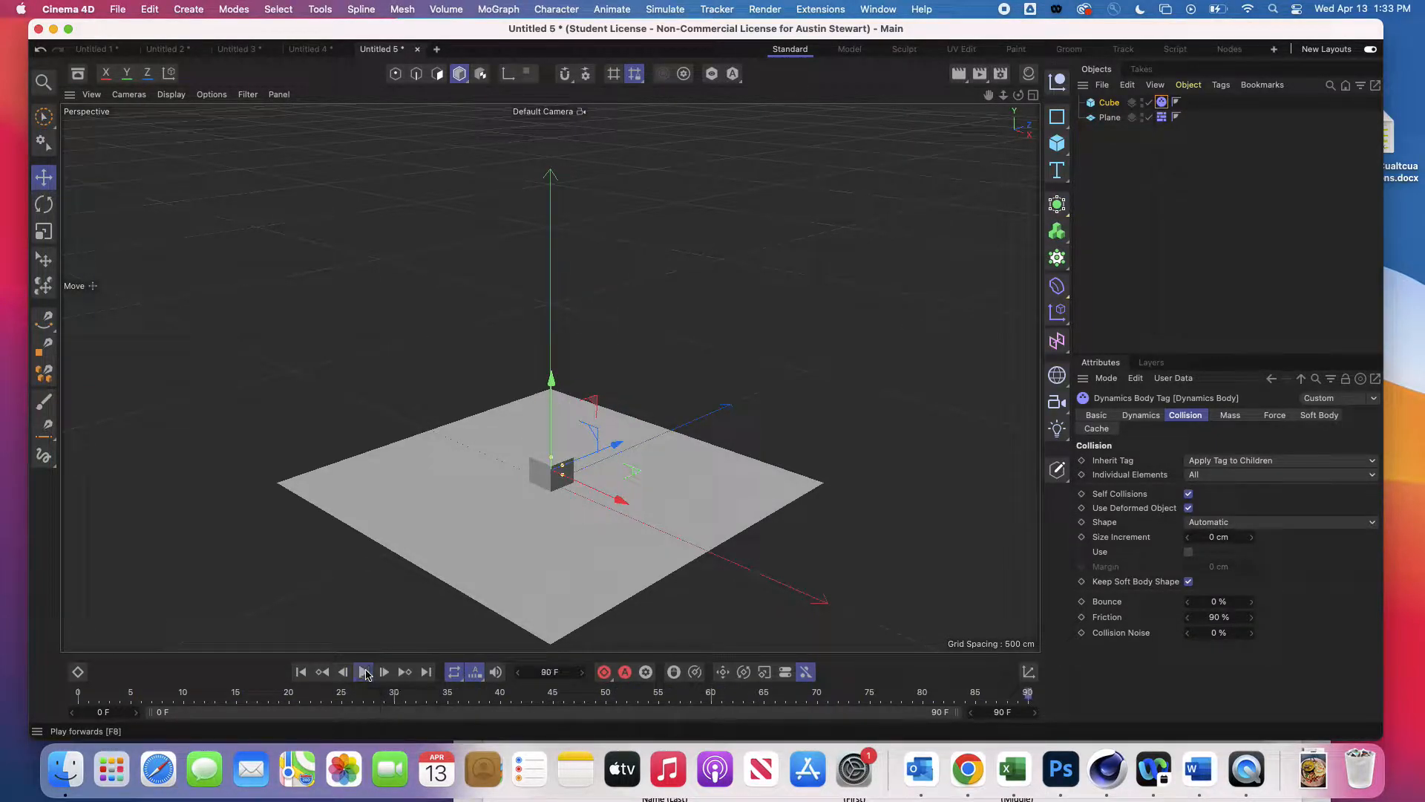
pyautogui.click(300, 671)
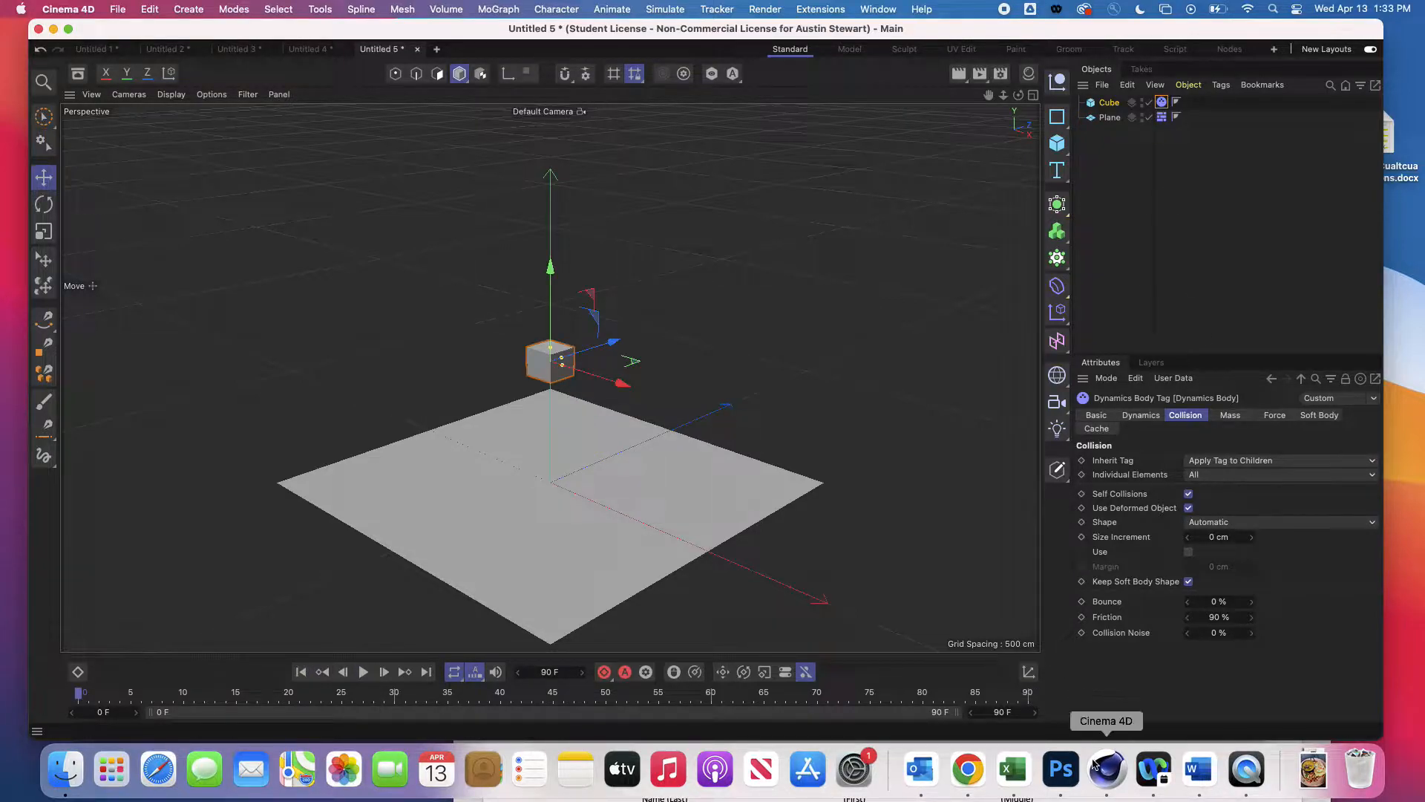
# Set the cube's collision Friction to 0 % and its Bounce to 24 %, then play and stop the simulation
pyautogui.doubleClick(1224, 619)
pyautogui.write('0')
pyautogui.press('Return')
pyautogui.doubleClick(1224, 602)
pyautogui.write('24')
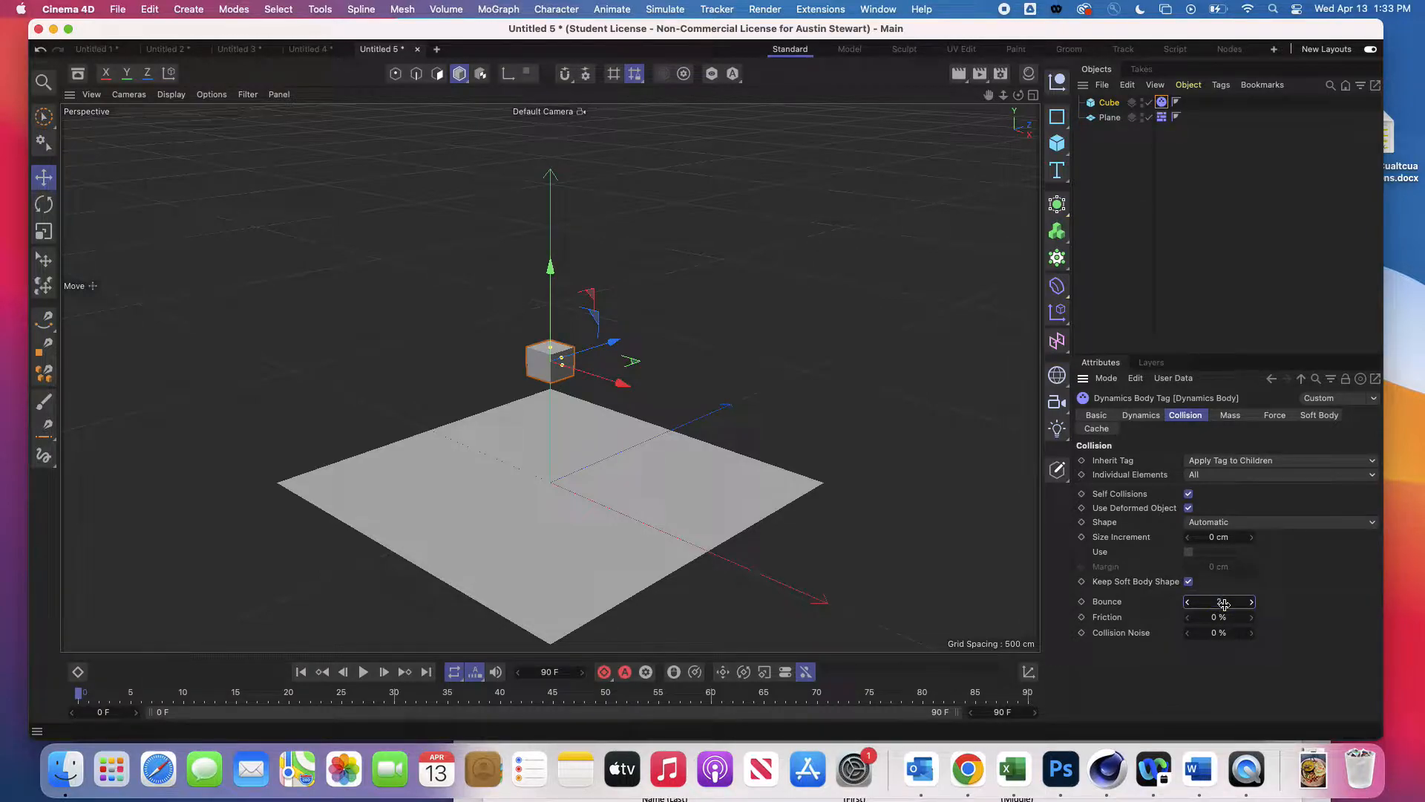
pyautogui.press('Return')
pyautogui.click(361, 674)
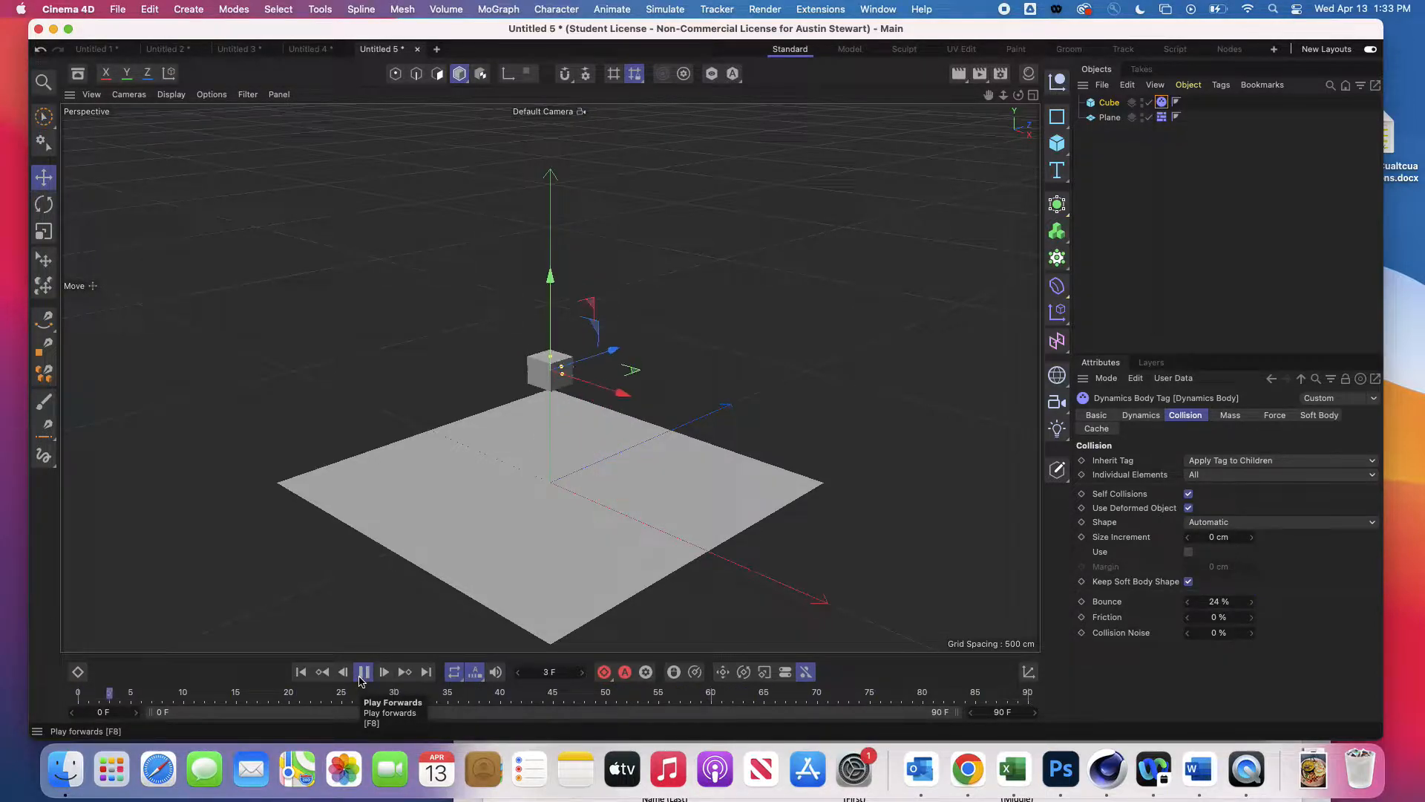
pyautogui.click(363, 675)
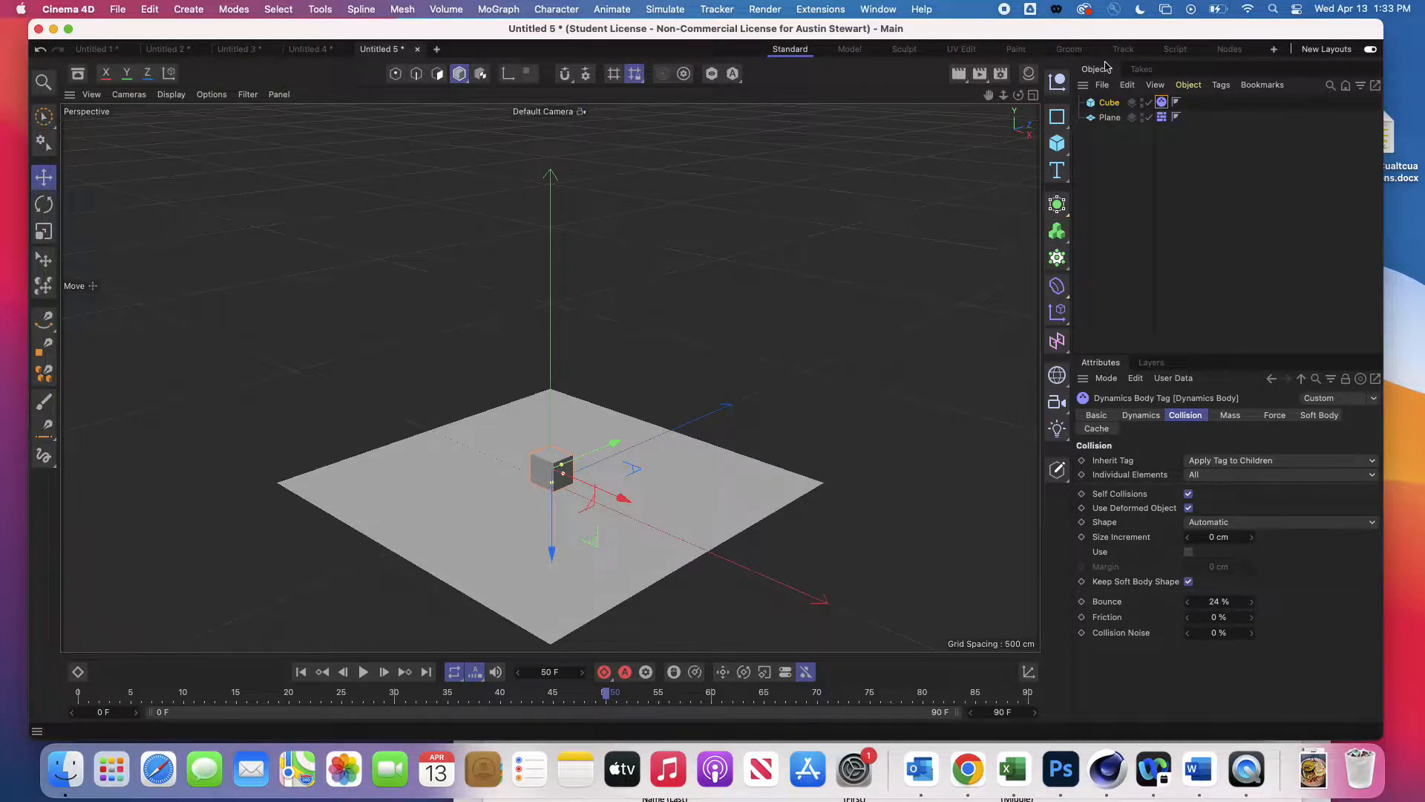
# Set the Collision Noise of the plane's Dynamics Body tag to 0 %
pyautogui.click(1162, 117)
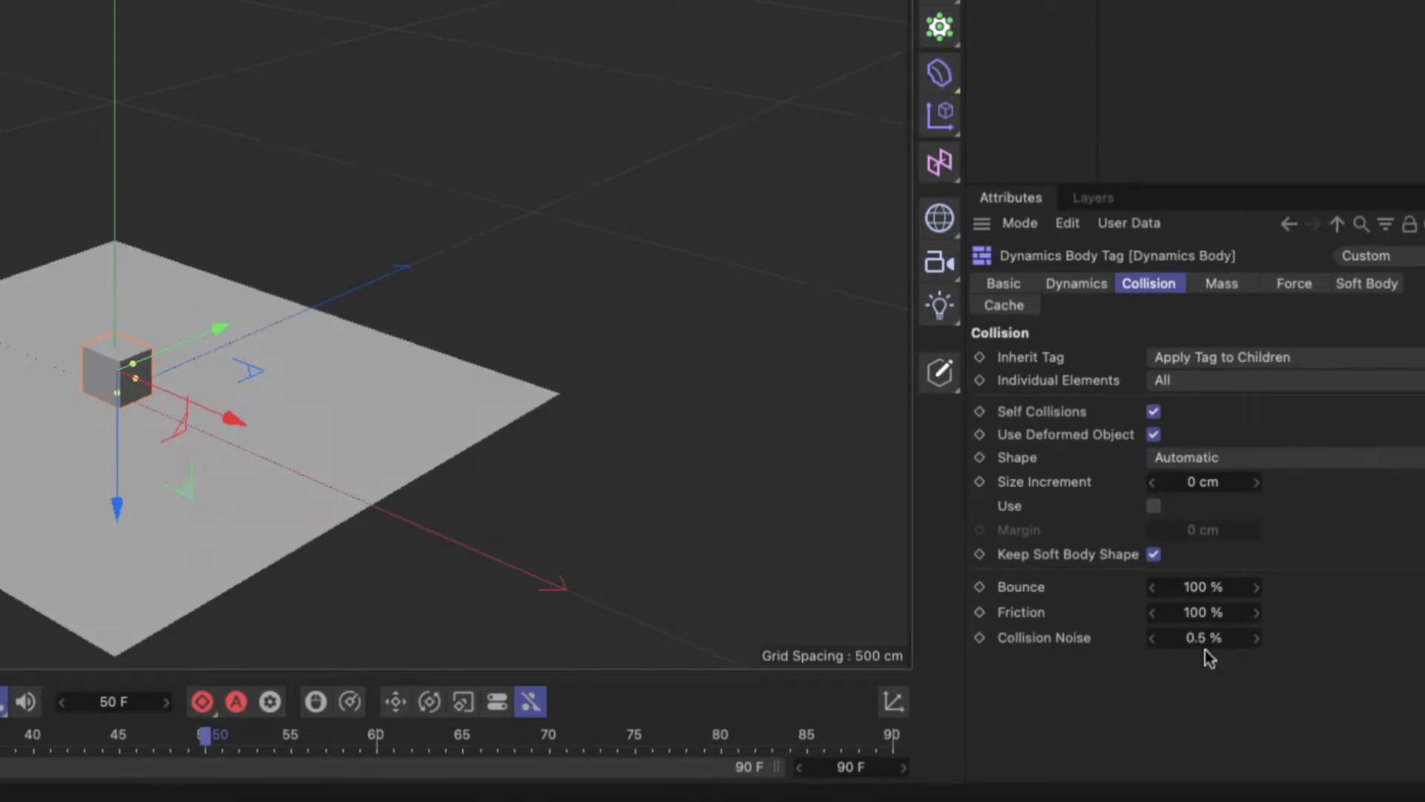
pyautogui.click(1200, 637)
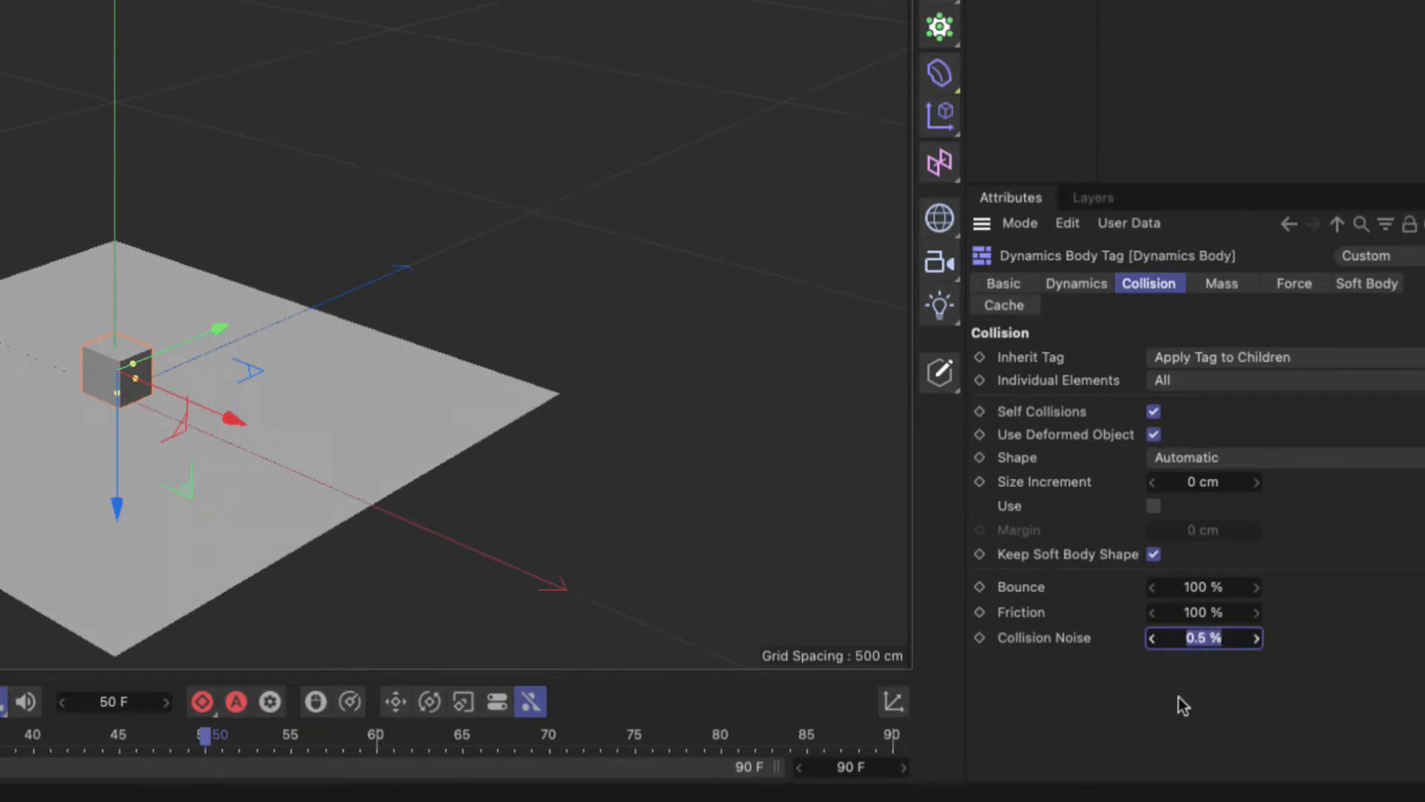
pyautogui.write('0')
pyautogui.press('Return')
pyautogui.keyDown('alt'); pyautogui.moveTo(252, 495); pyautogui.dragTo(253, 497, button='middle'); pyautogui.keyUp('alt')
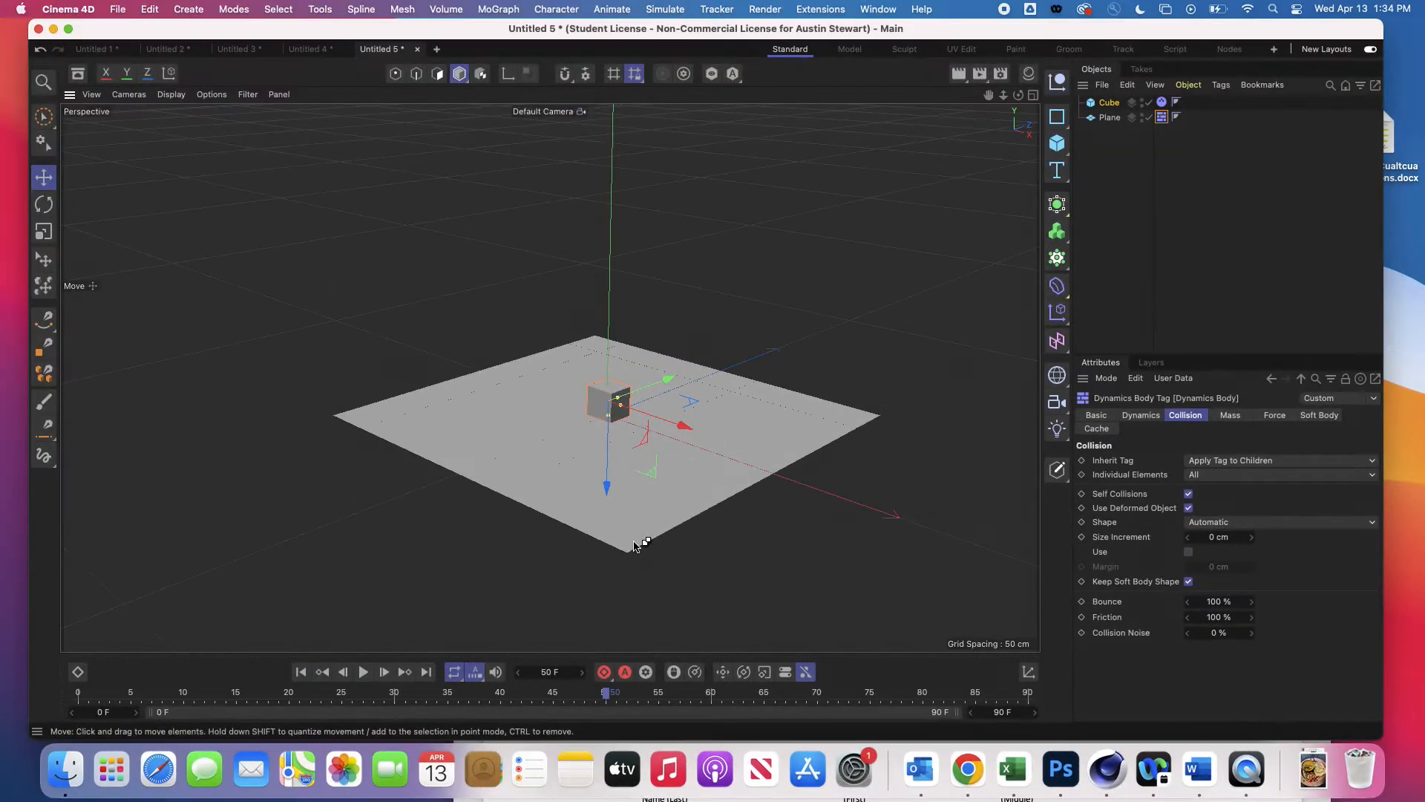
# Play the cube's drop from the first frame, stop the playback, and return to the first frame
pyautogui.click(300, 678)
pyautogui.click(364, 672)
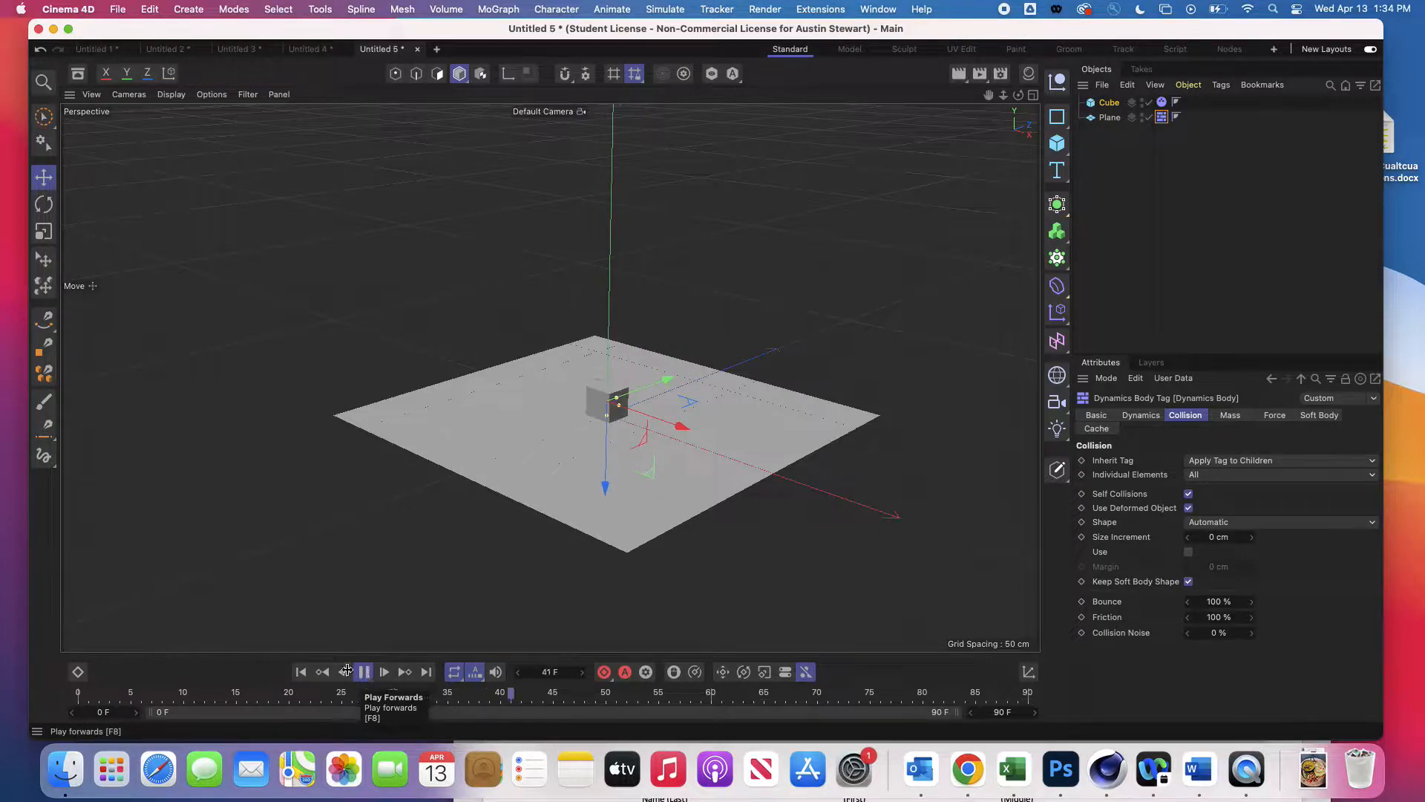
pyautogui.click(301, 671)
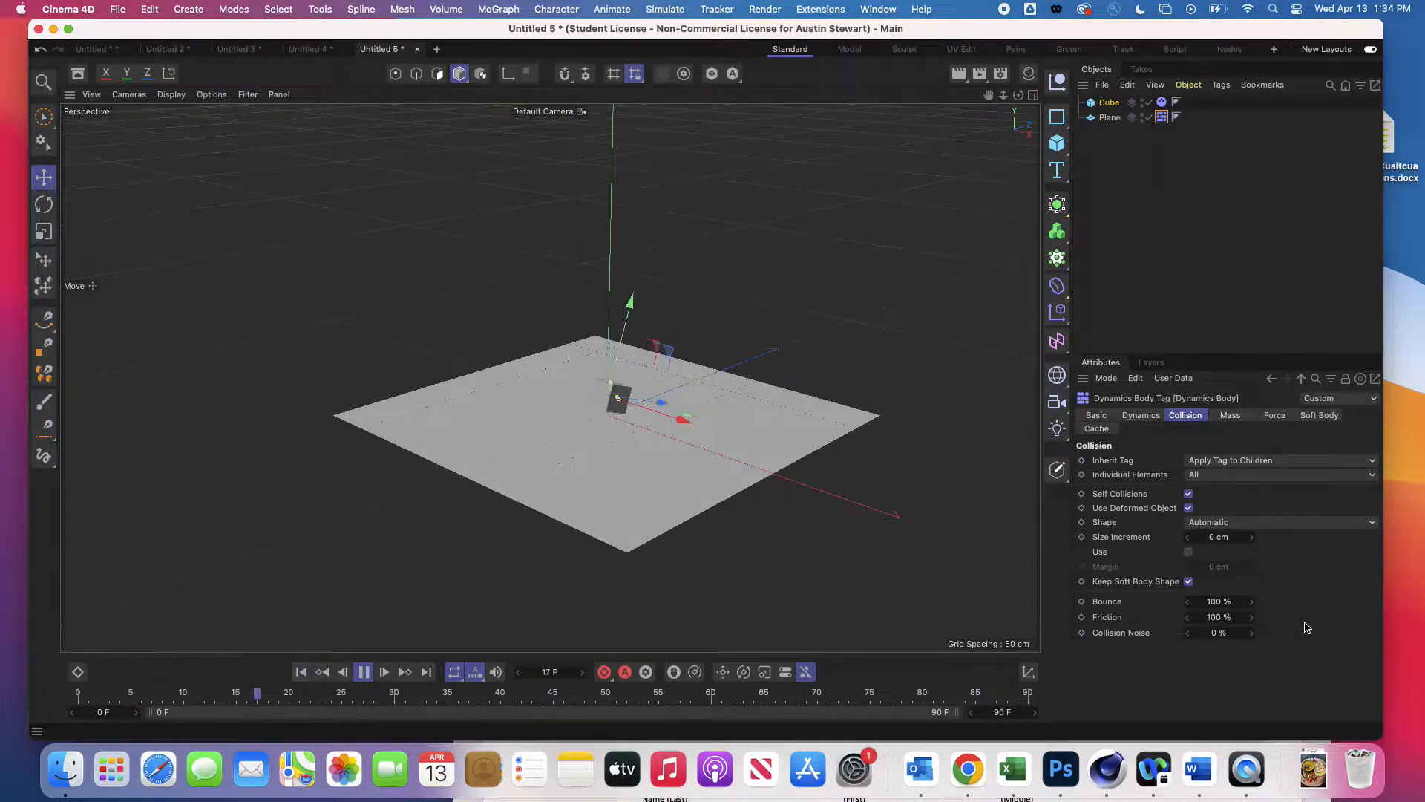
pyautogui.click(364, 672)
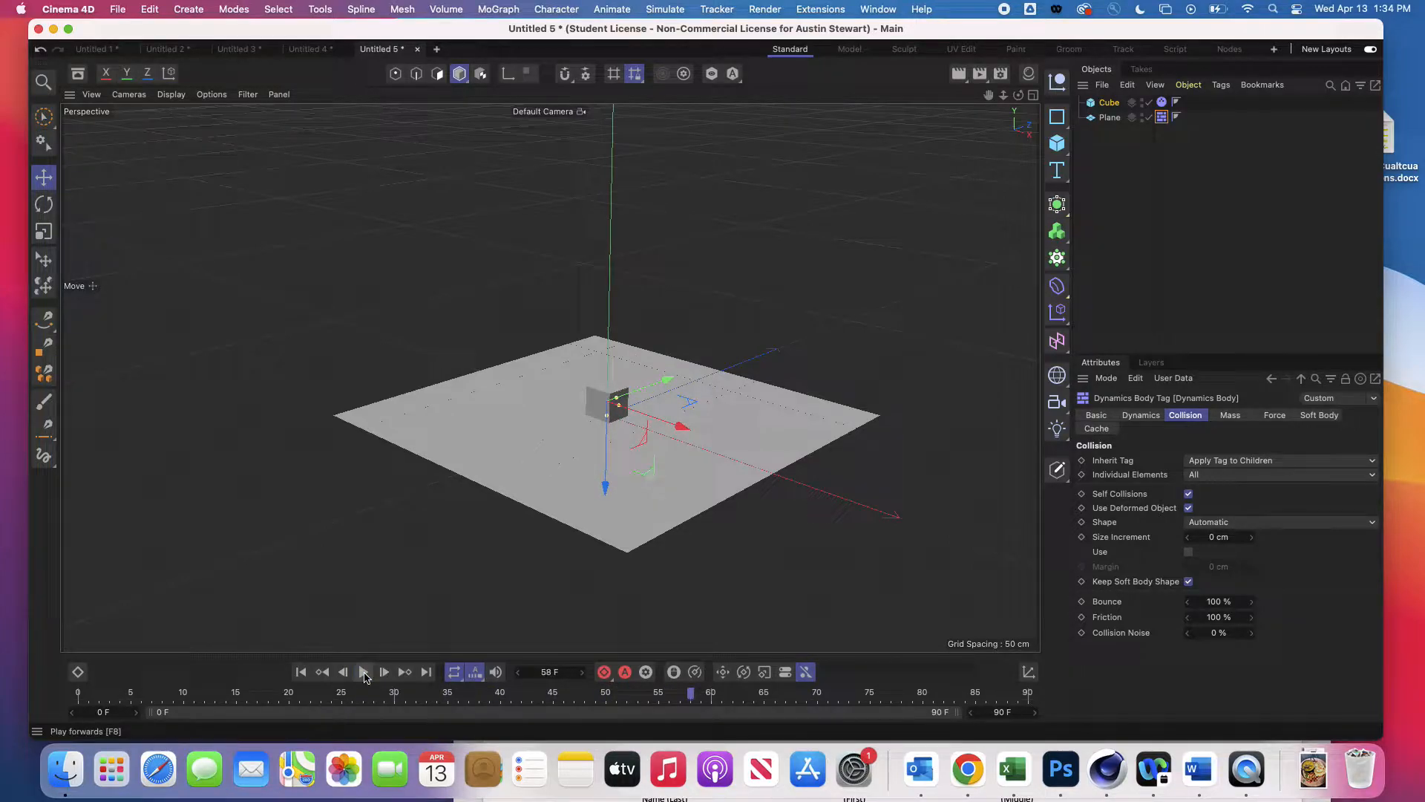
pyautogui.click(301, 672)
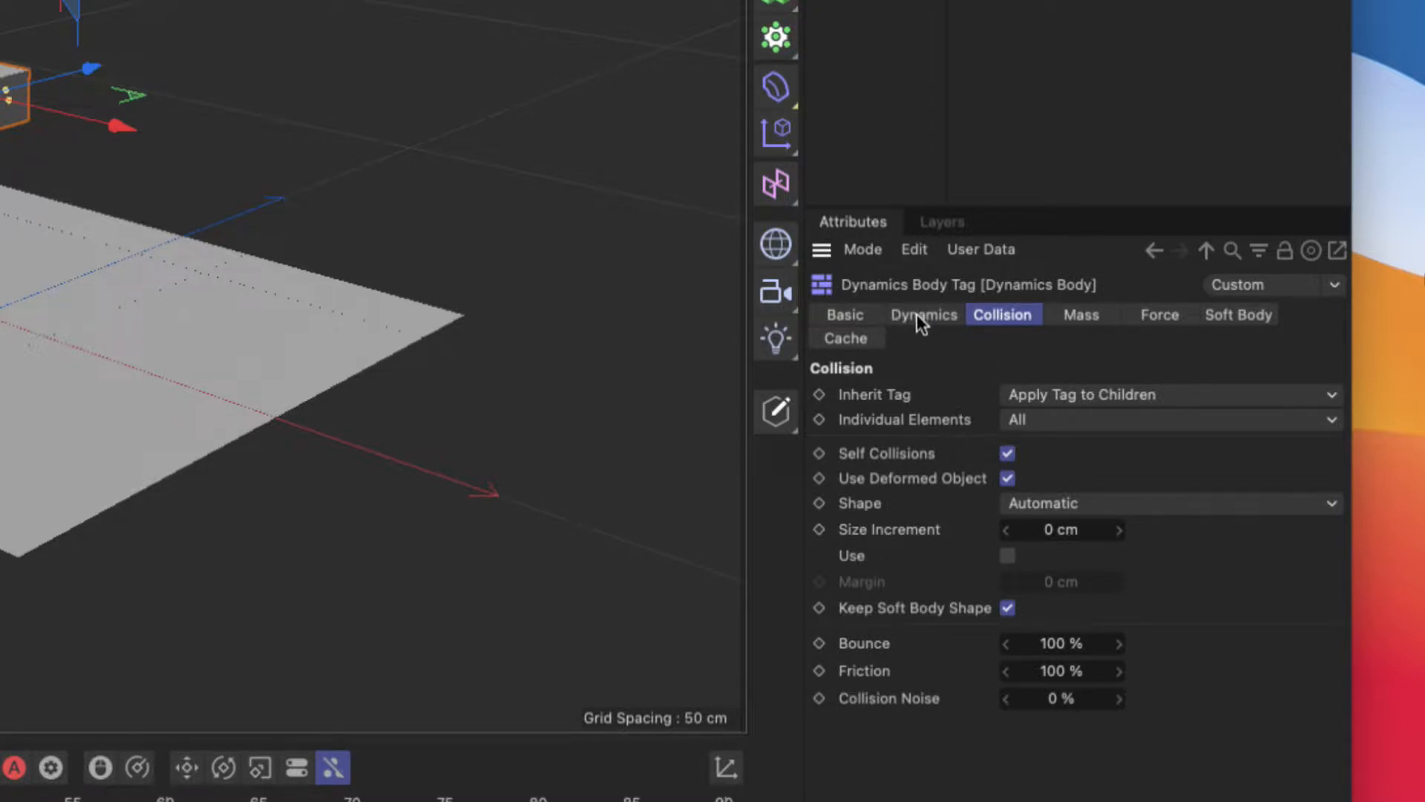
# Show the cube's Dynamics Body collision settings and widen the cube into a flat slab about 189 by 149 cm
pyautogui.click(1236, 315)
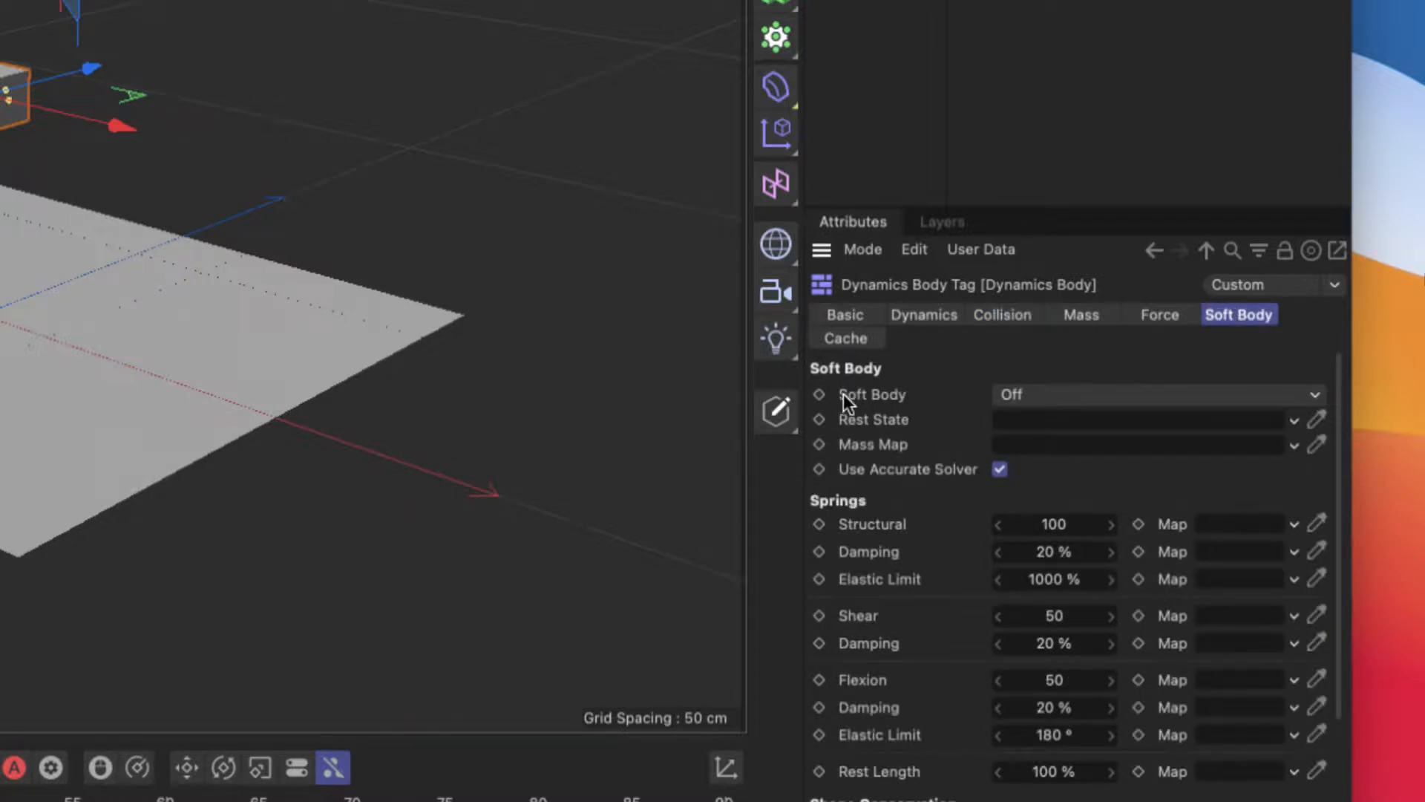
pyautogui.click(987, 315)
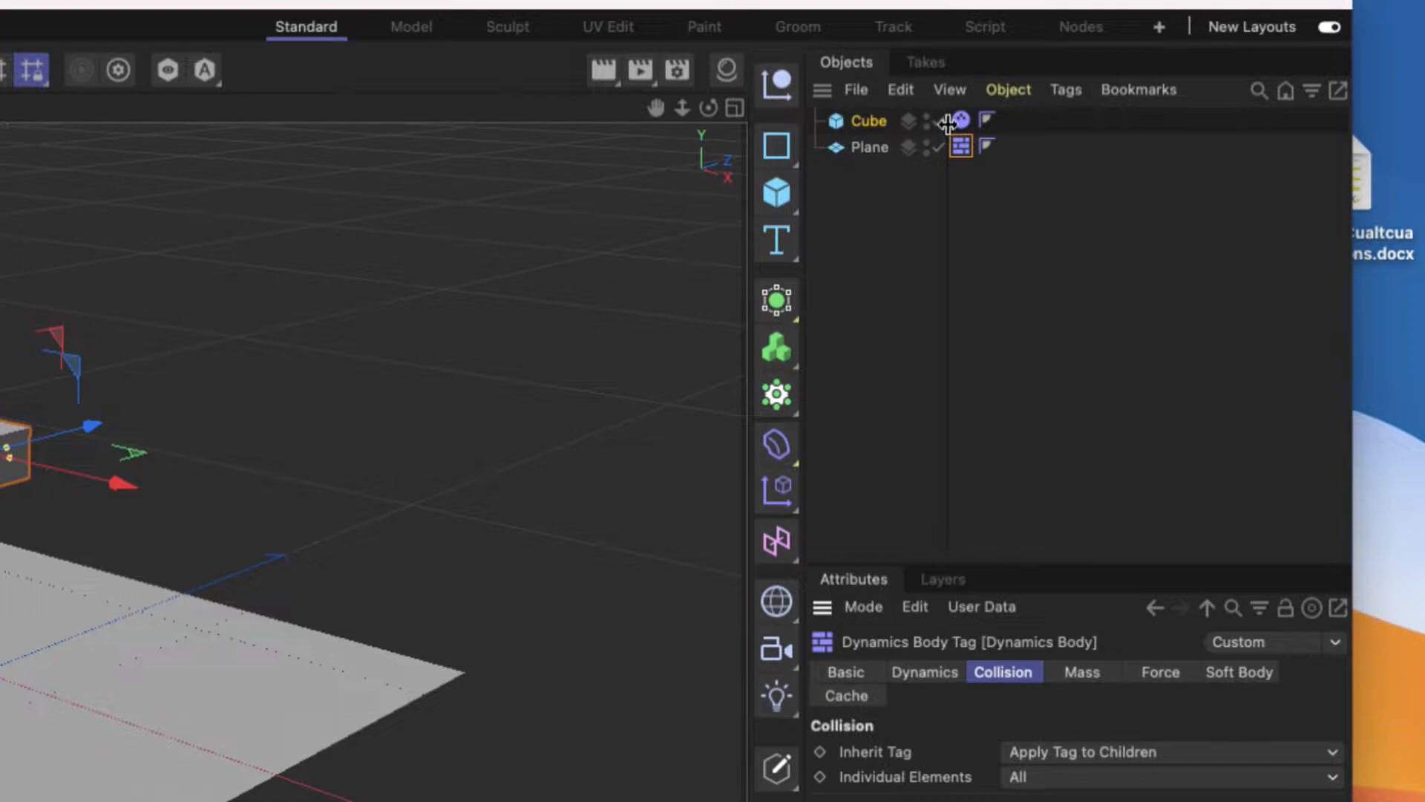
pyautogui.click(960, 119)
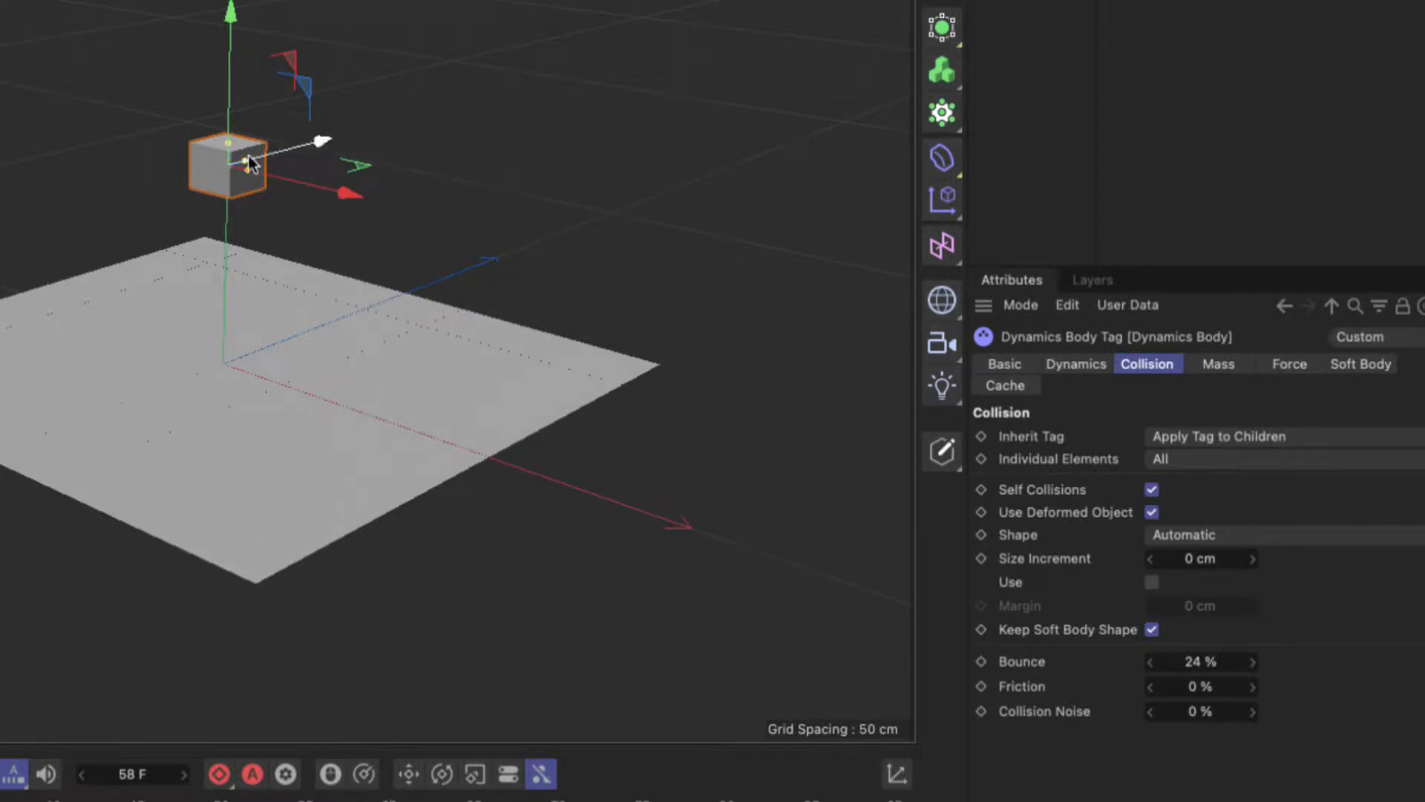
pyautogui.moveTo(246, 169); pyautogui.dragTo(345, 207)
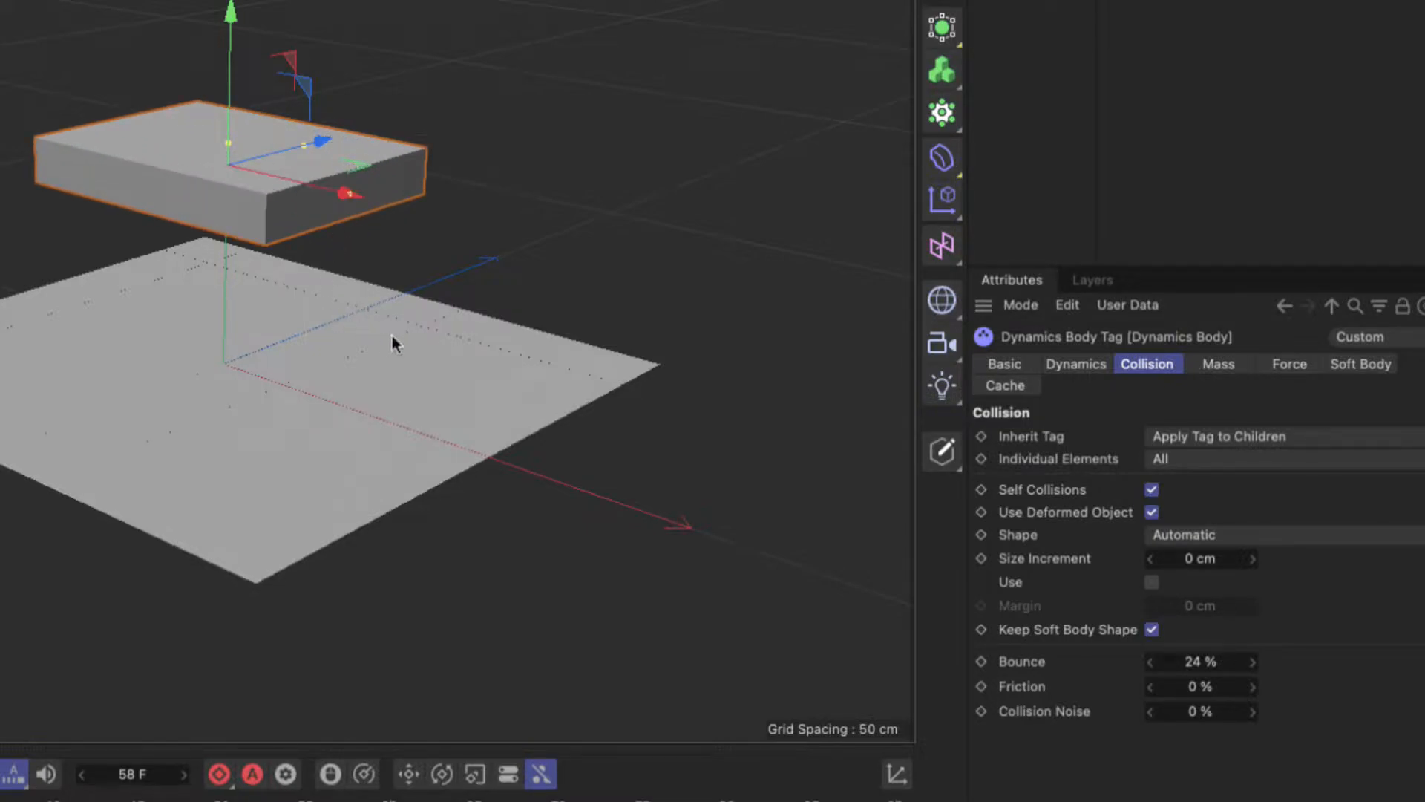
pyautogui.scroll(-10, 407, 351)
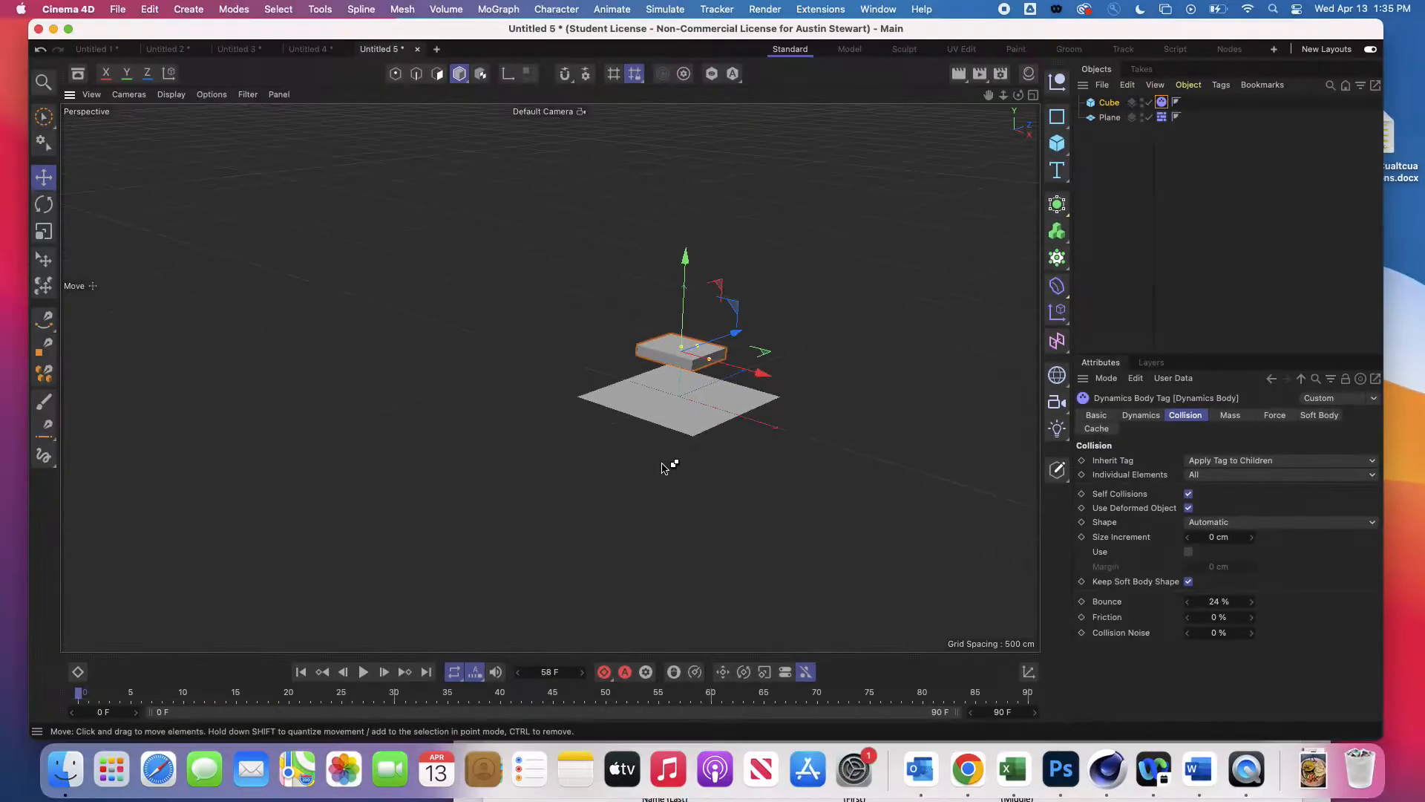
# Play the widened slab's fall onto the plane, stop it, and return to the first frame
pyautogui.click(365, 671)
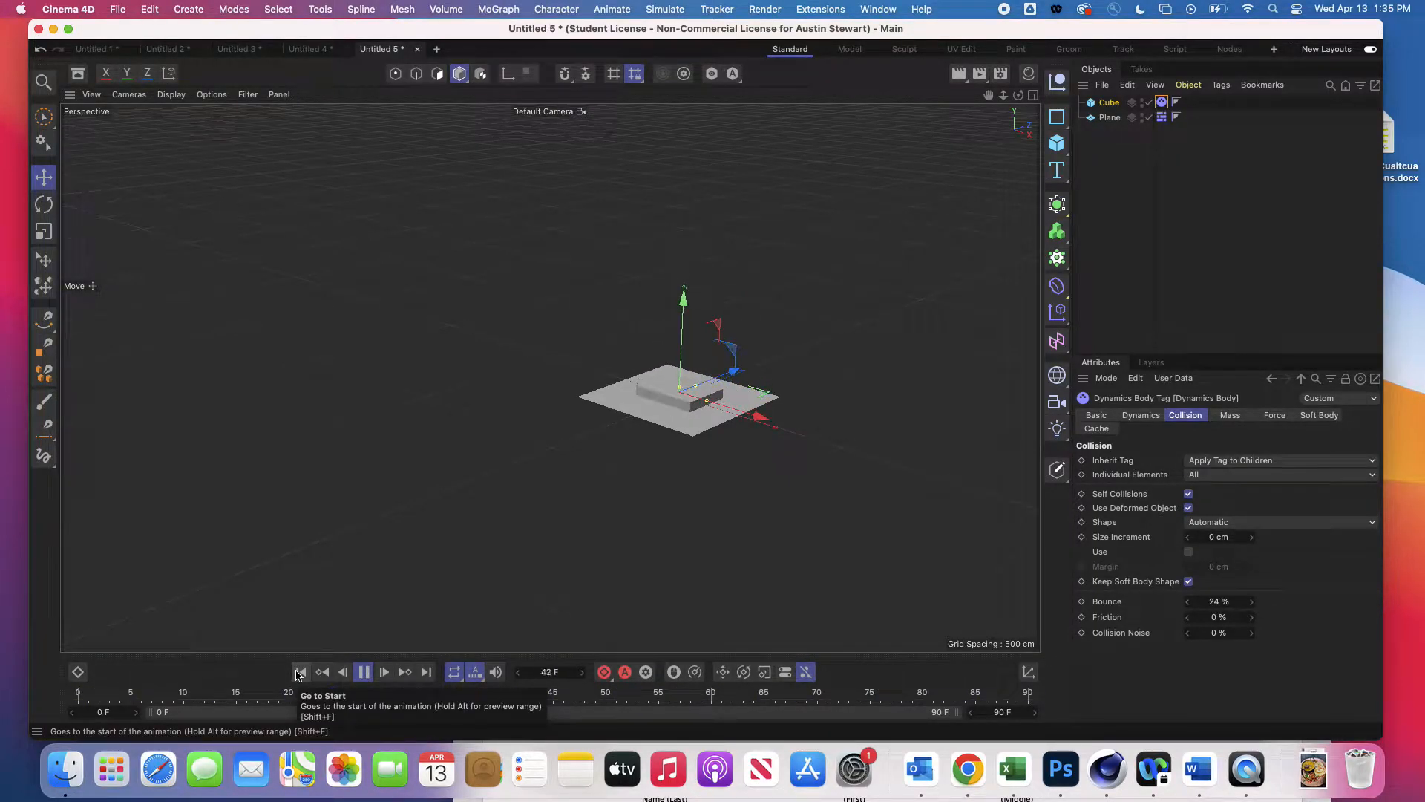
pyautogui.click(365, 672)
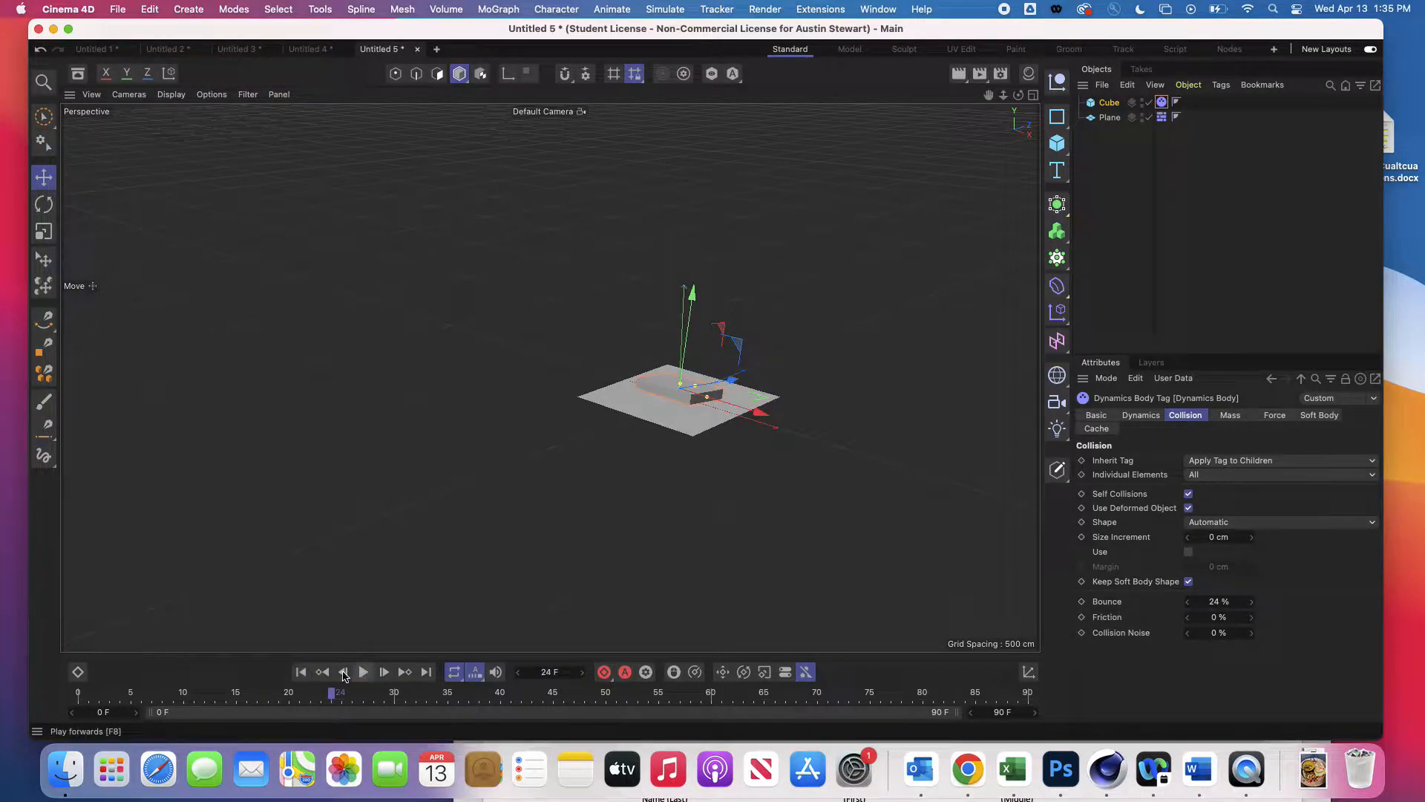
pyautogui.click(301, 671)
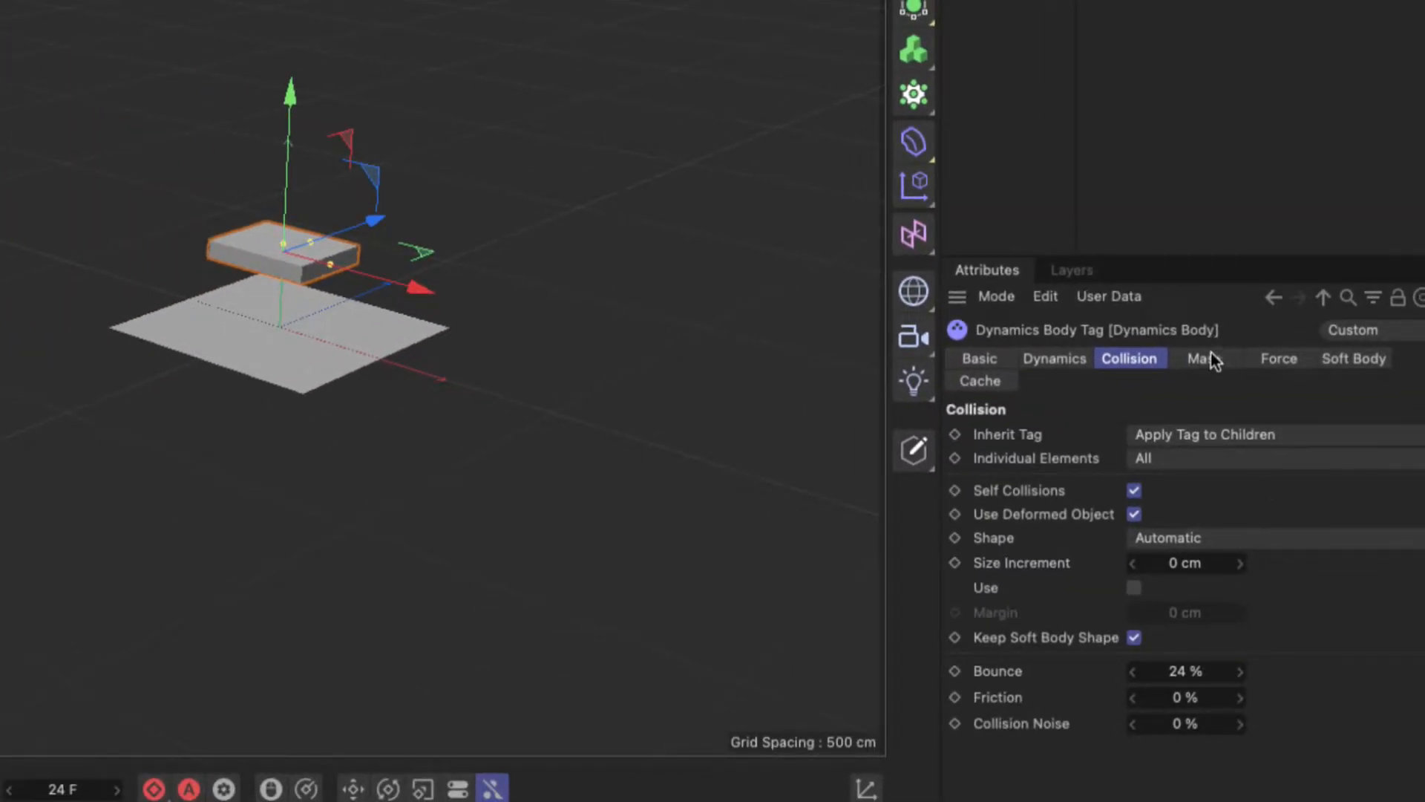
# Enable Custom Center in the cube's mass settings and set the center's X value to 50 cm
pyautogui.click(1210, 358)
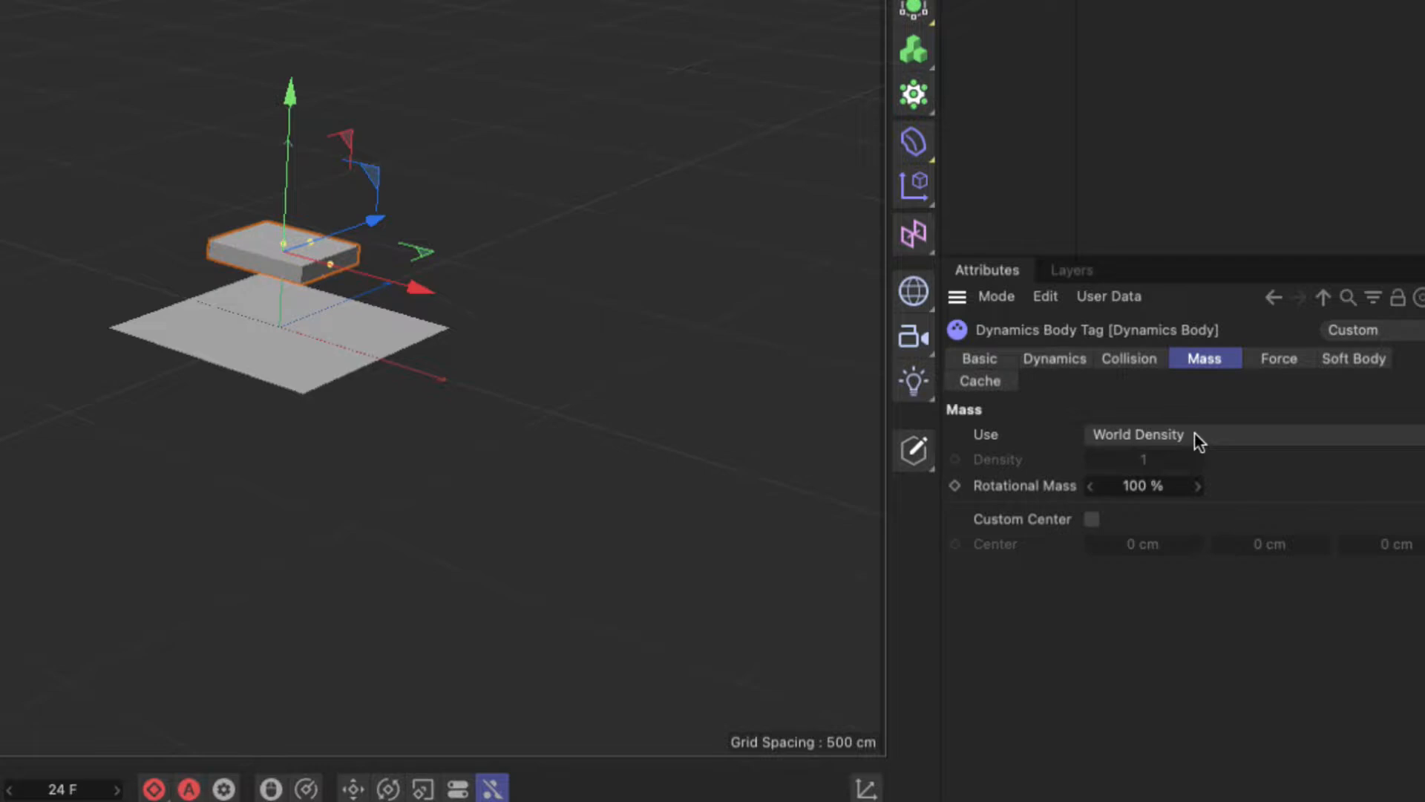
pyautogui.click(1091, 519)
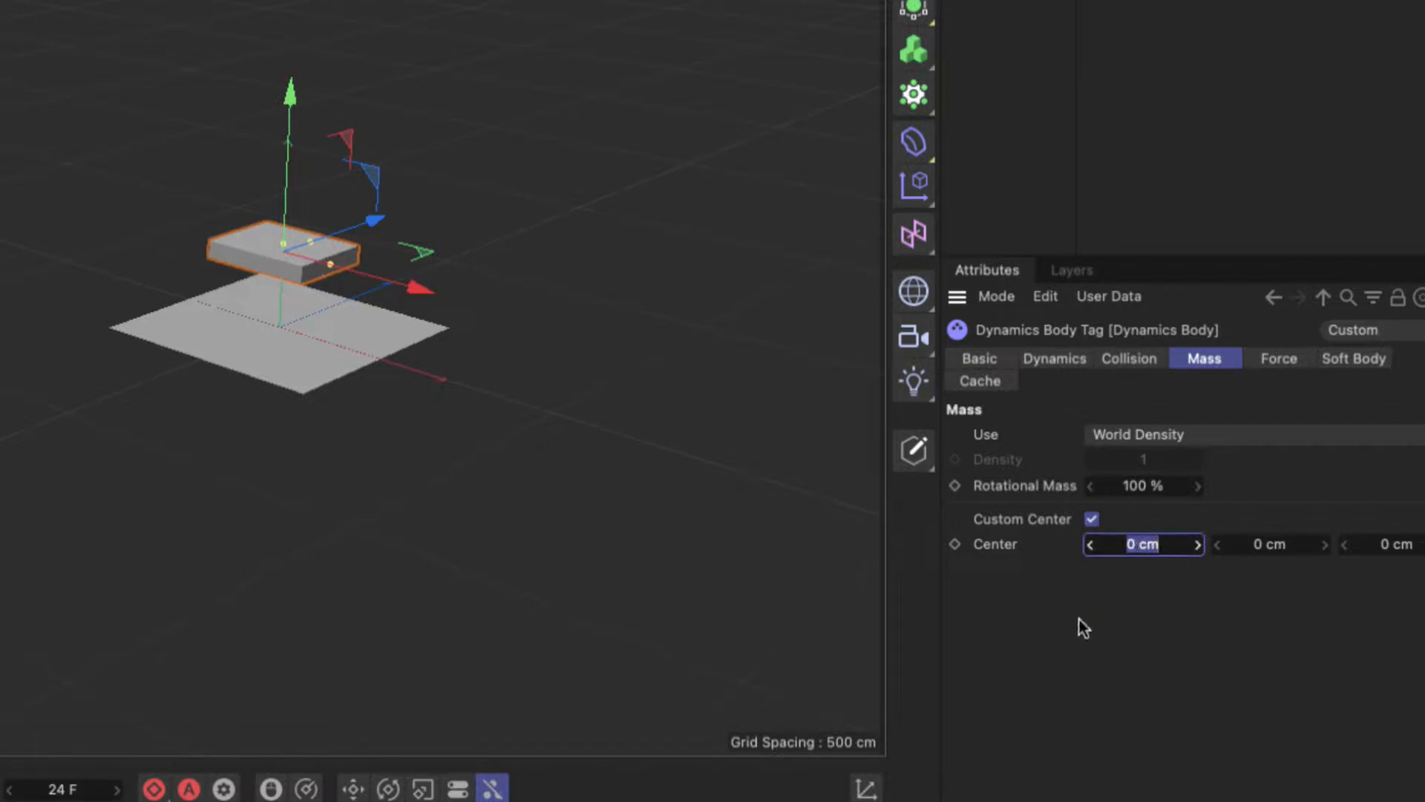
pyautogui.write('50')
pyautogui.press('Return')
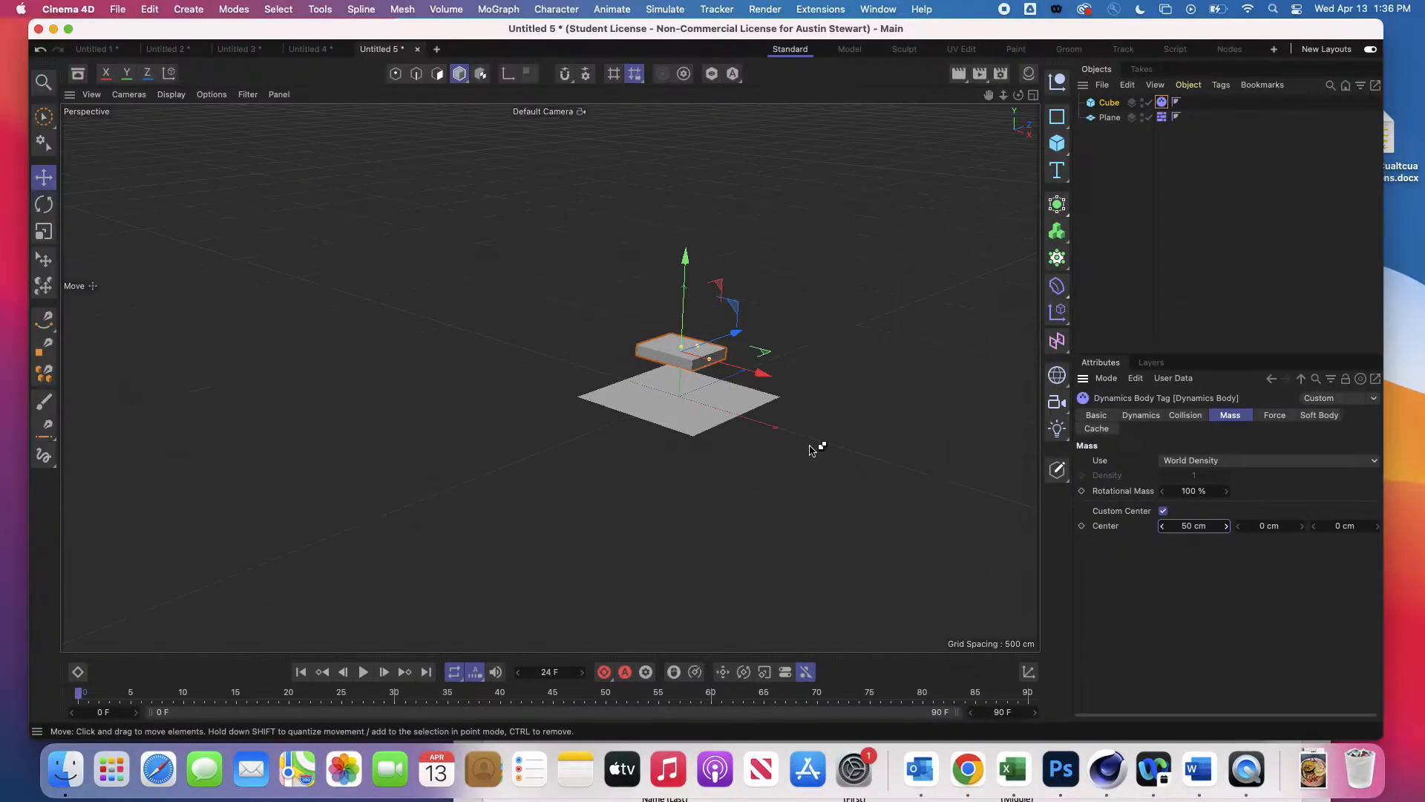
# Play and stop the simulation with the offset mass center, and return to the first frame
pyautogui.click(364, 671)
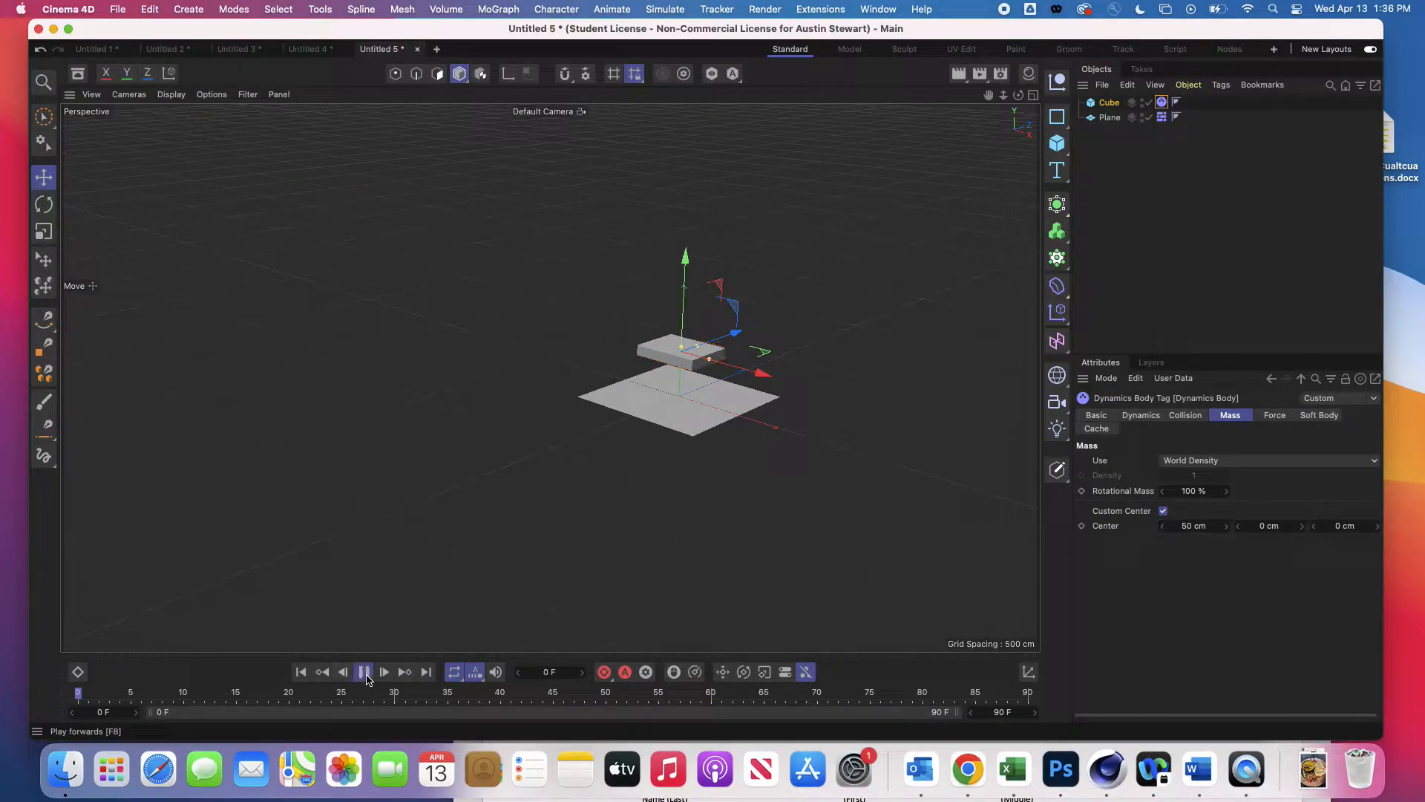
pyautogui.click(362, 677)
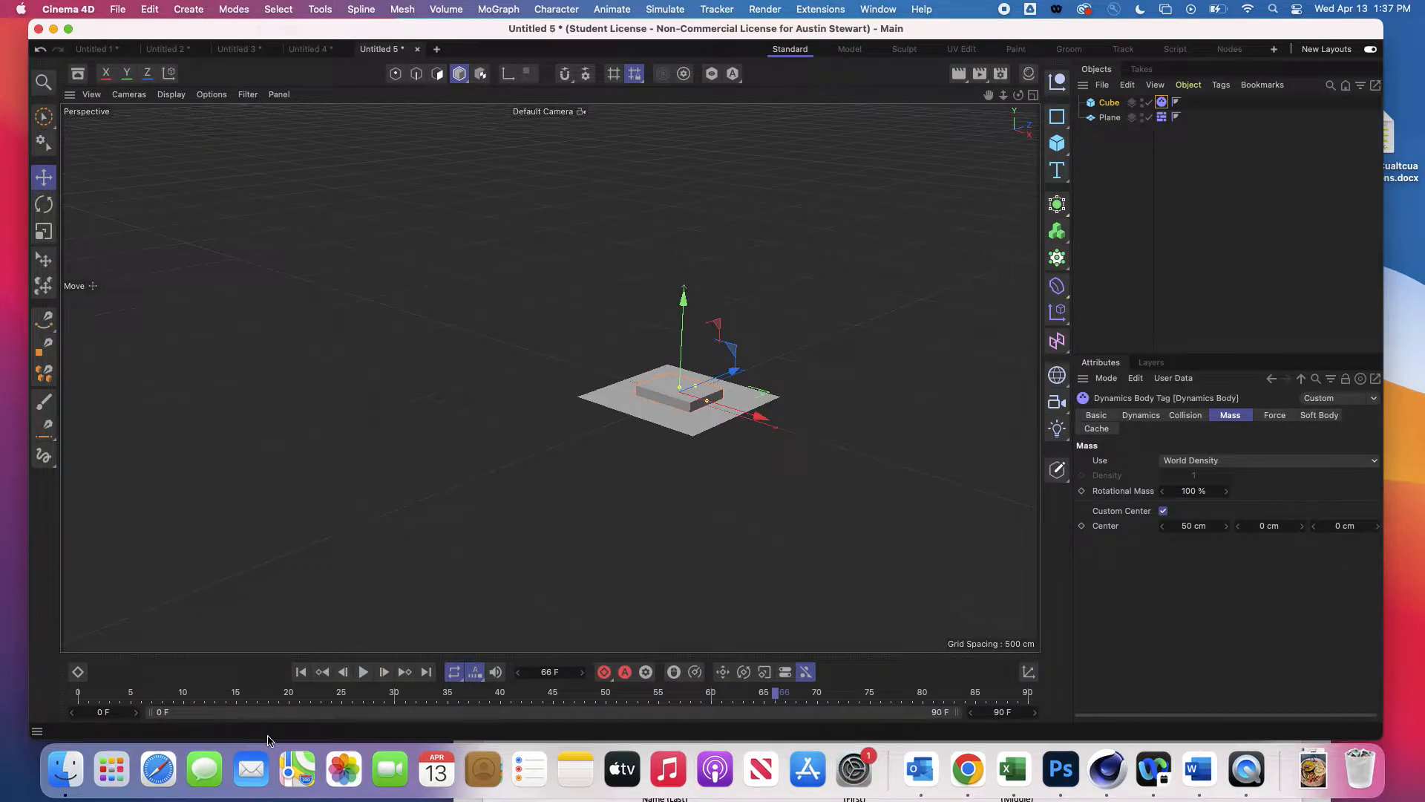
pyautogui.click(300, 672)
# Raise the slab much higher above the plane, play and stop the drop, and return to the first frame
pyautogui.moveTo(687, 258); pyautogui.dragTo(691, 116)
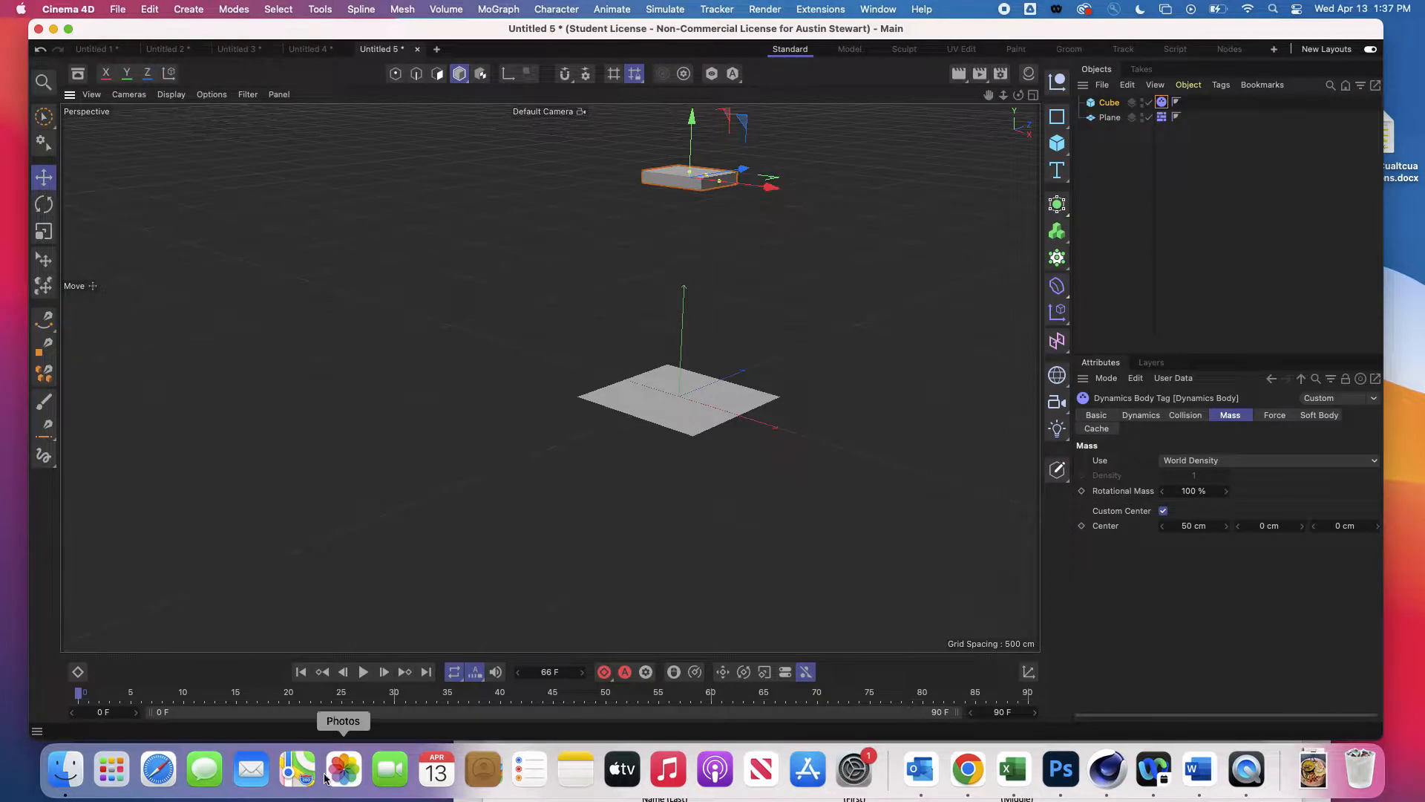
pyautogui.click(363, 672)
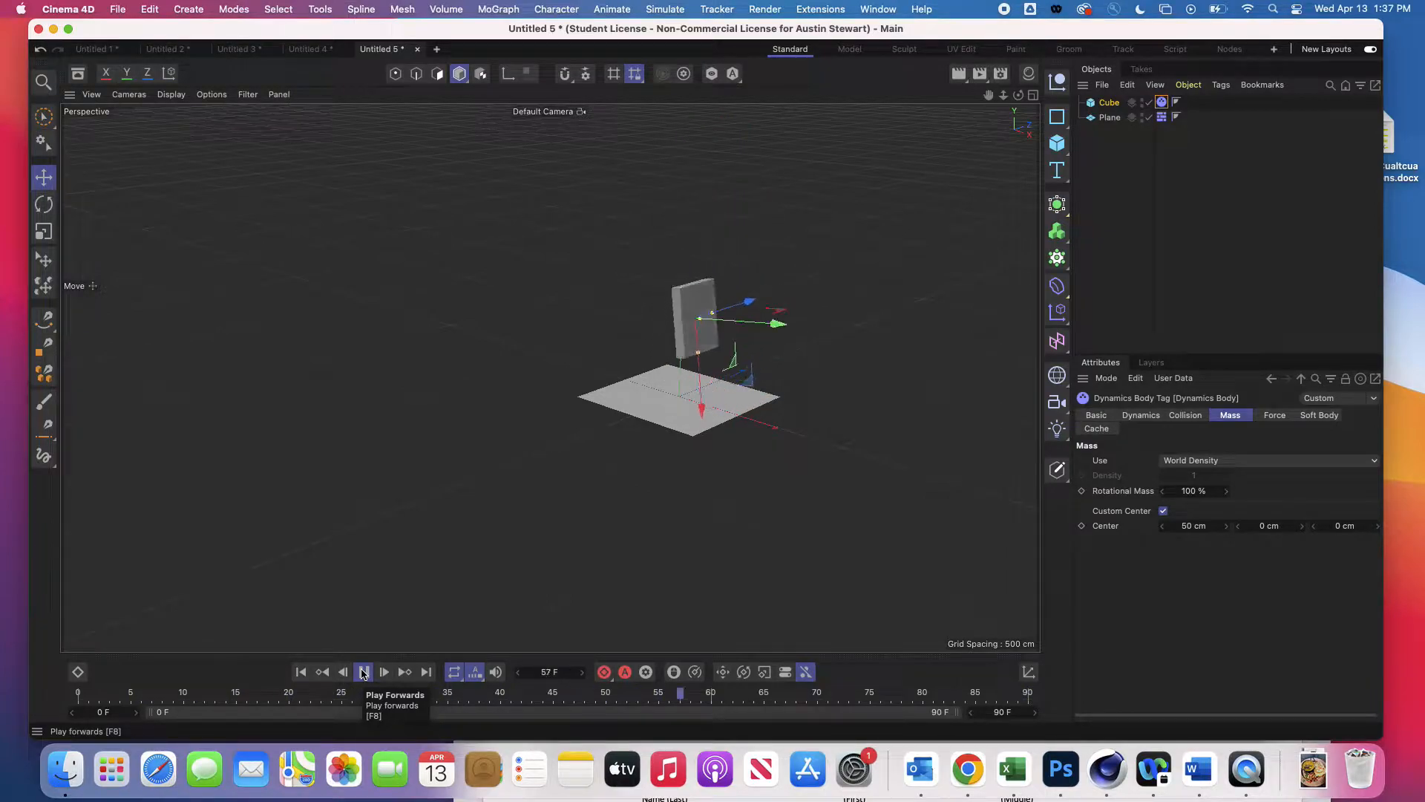
pyautogui.click(363, 672)
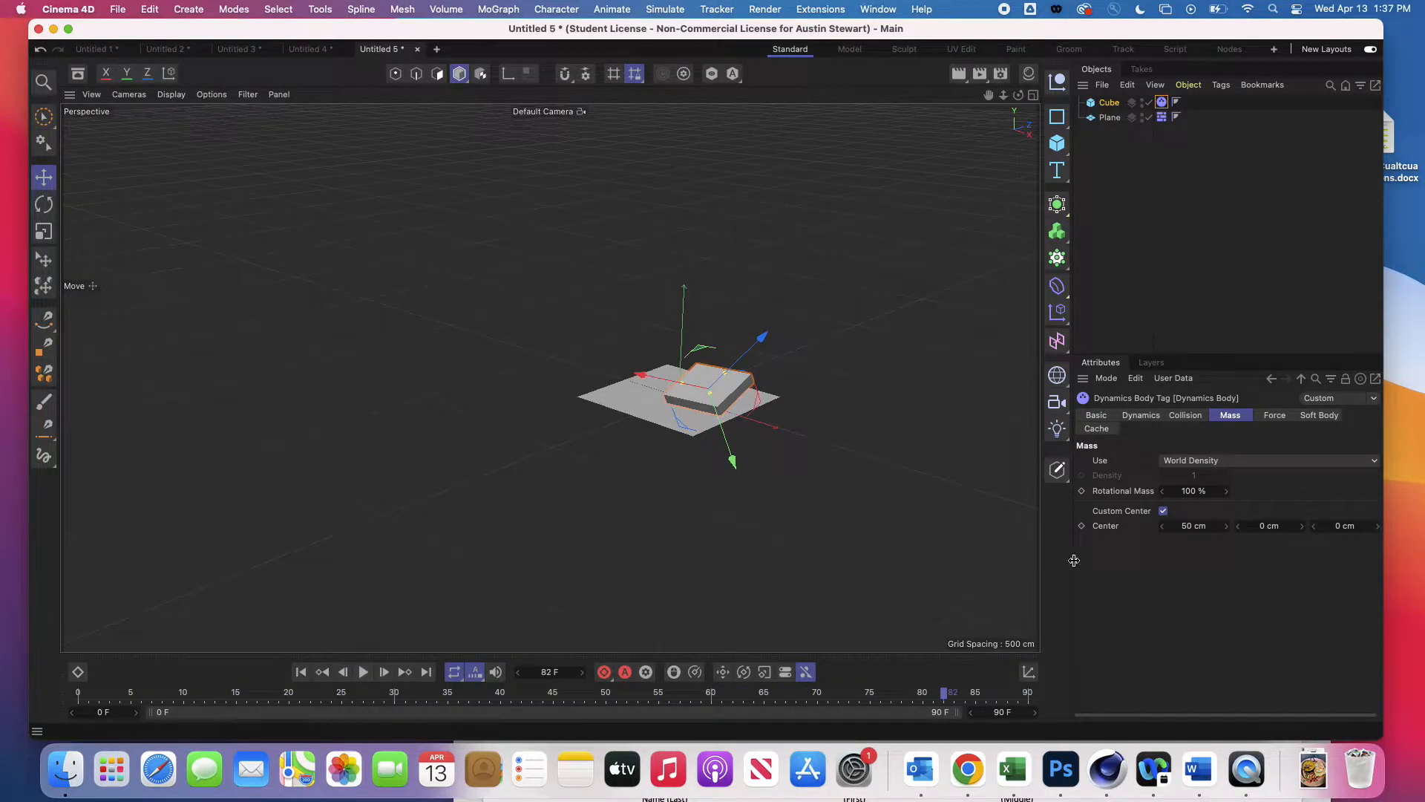
pyautogui.click(1109, 102)
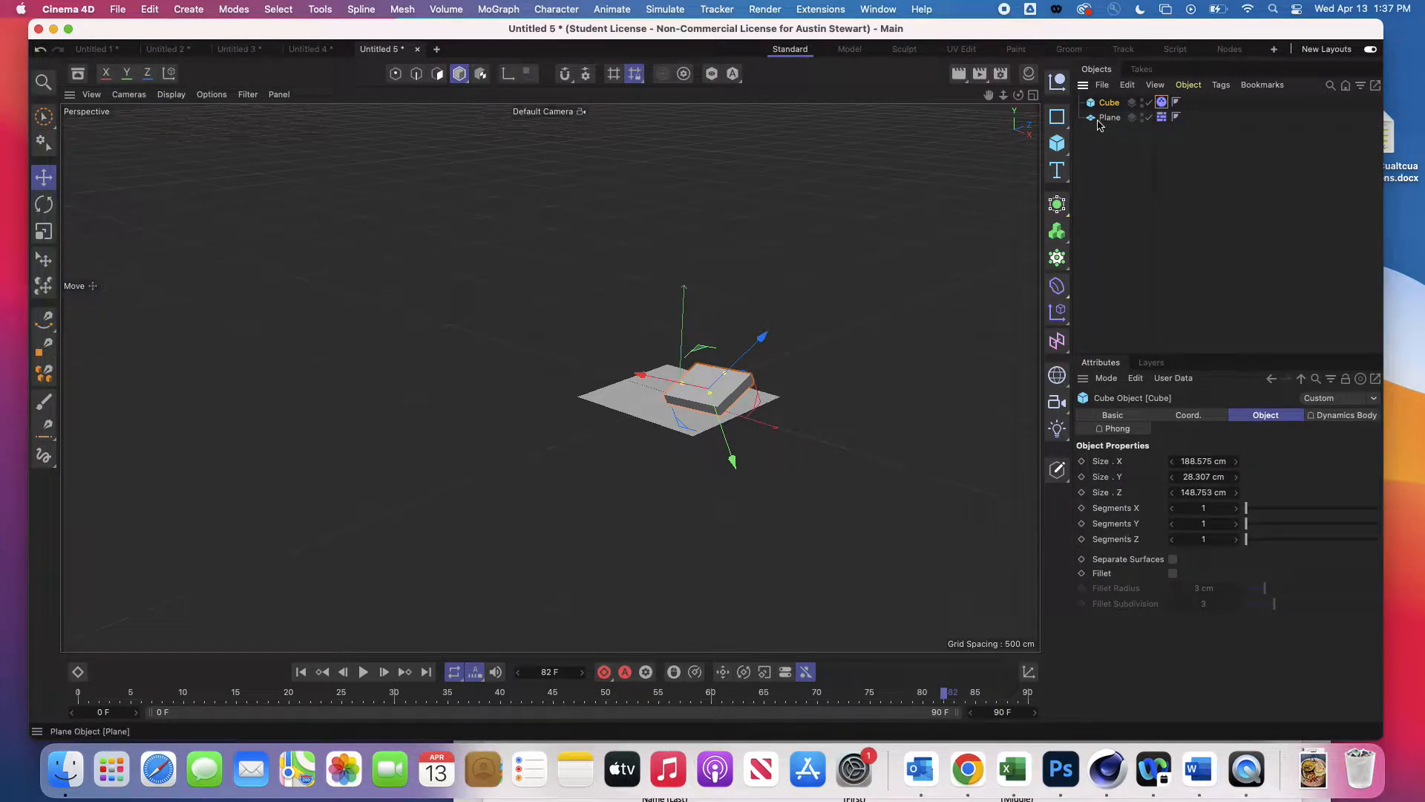
pyautogui.click(301, 672)
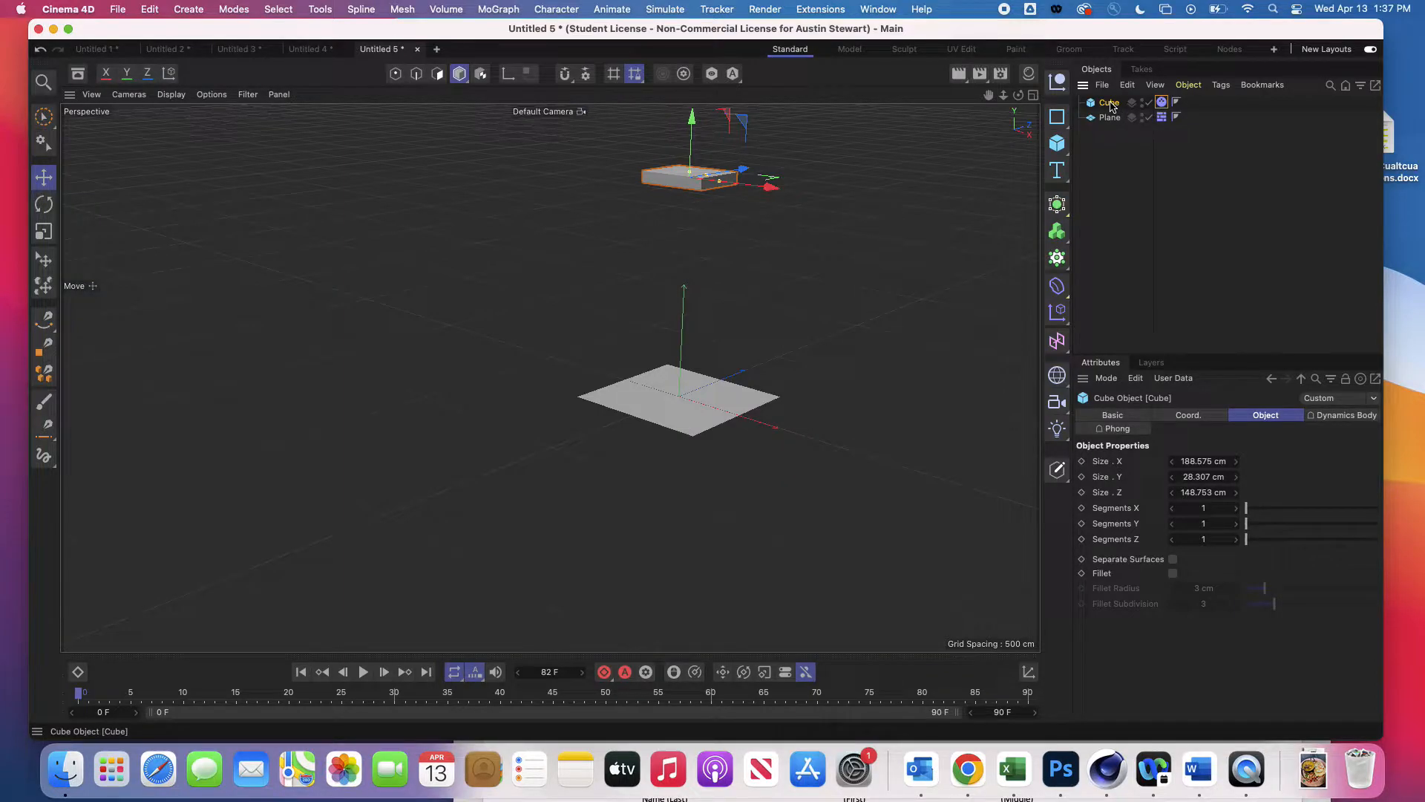
# Simulate the slab with its mass center's X value at 200 cm, return to the first frame, and disable Custom Center
pyautogui.click(1161, 103)
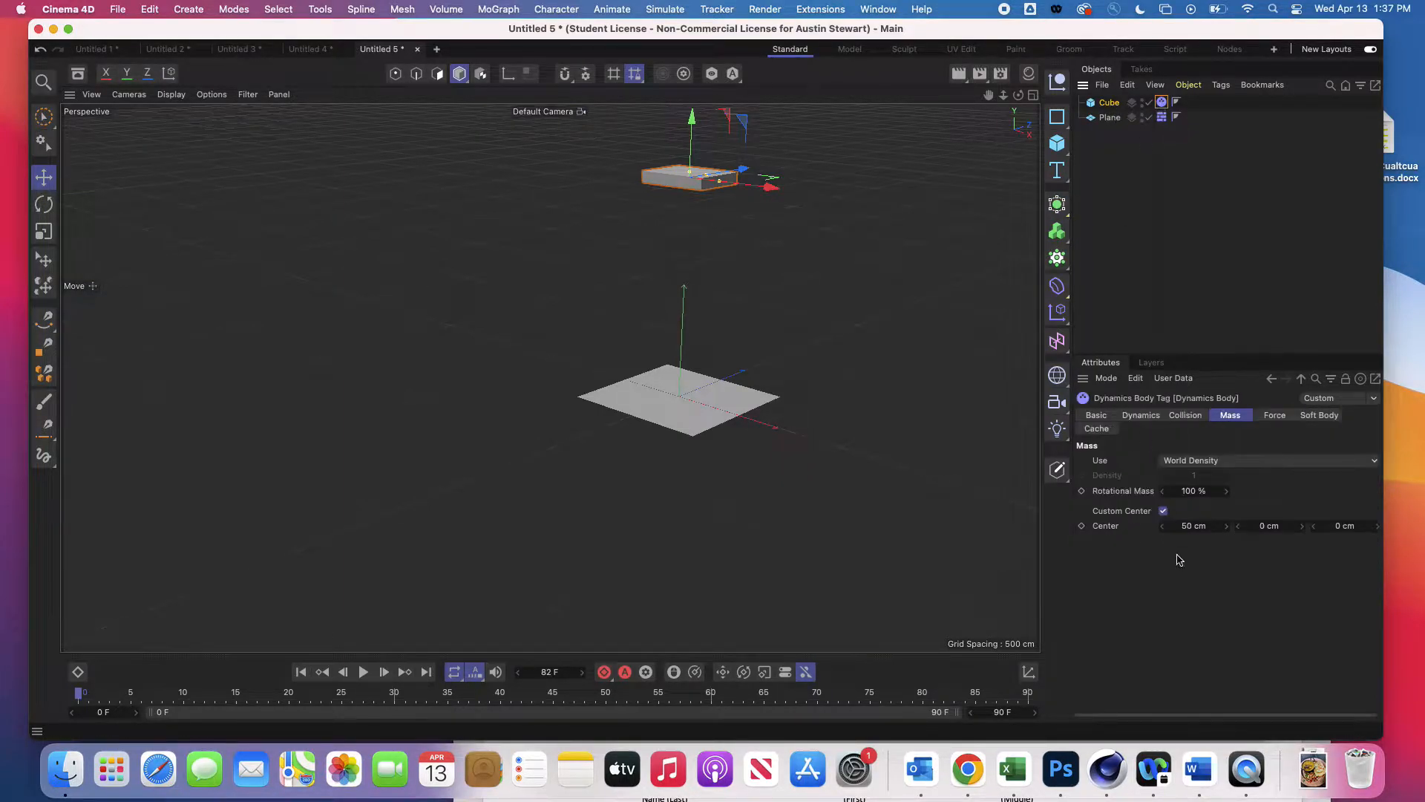
pyautogui.click(1195, 527)
pyautogui.click(363, 672)
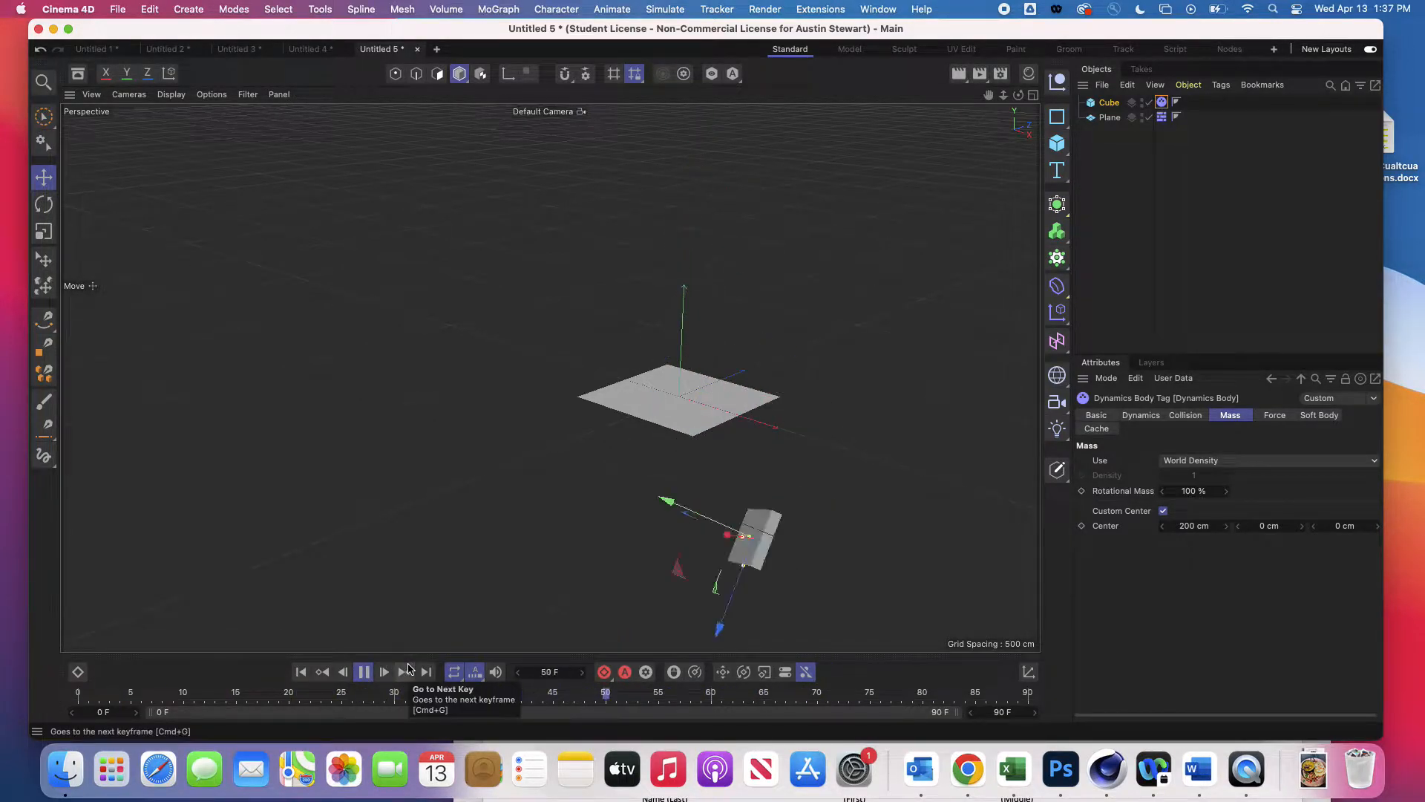
pyautogui.click(363, 671)
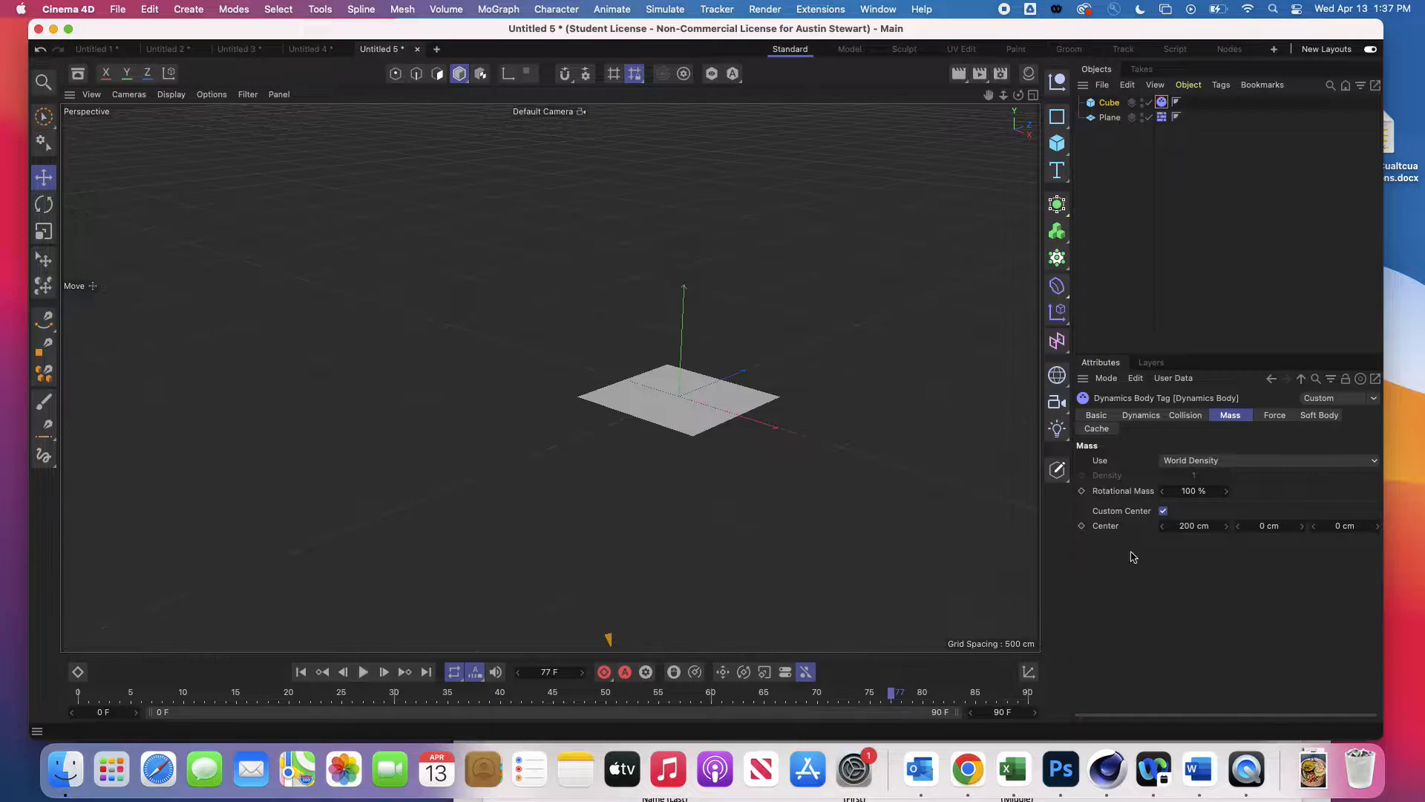
pyautogui.click(300, 672)
pyautogui.click(1163, 511)
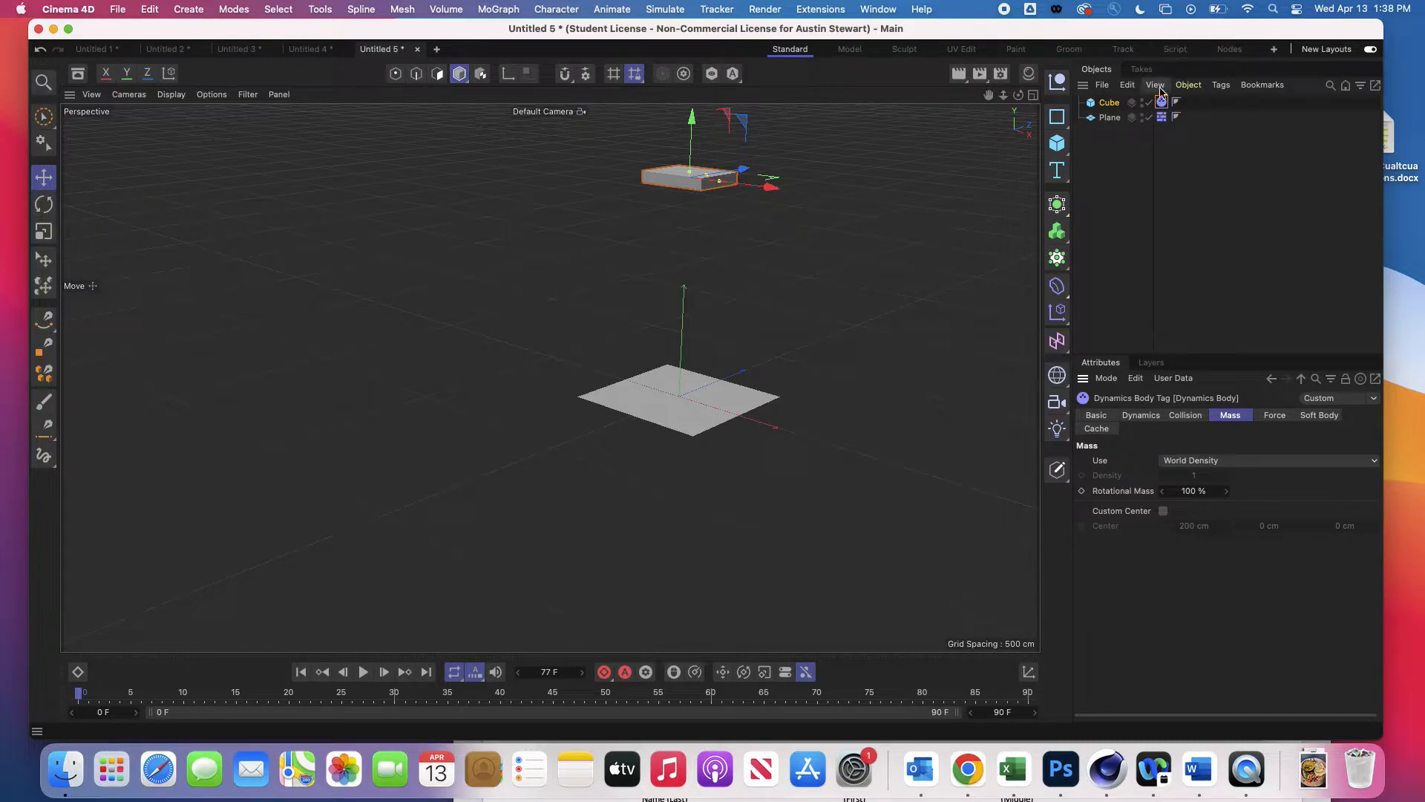
# Set the cube's aerodynamic Drag to 2000 % in its force settings, then play and stop the simulation
pyautogui.click(1277, 416)
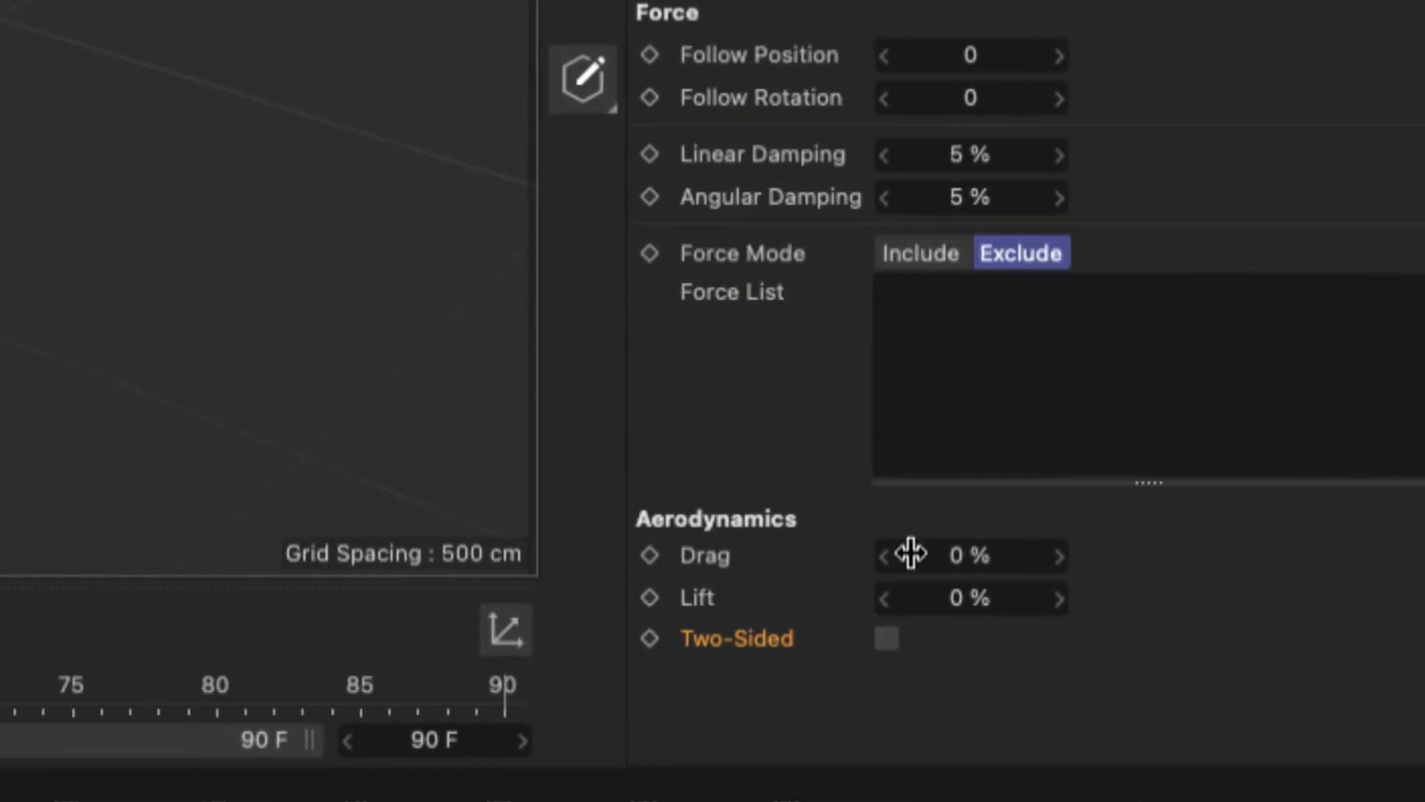
pyautogui.click(977, 556)
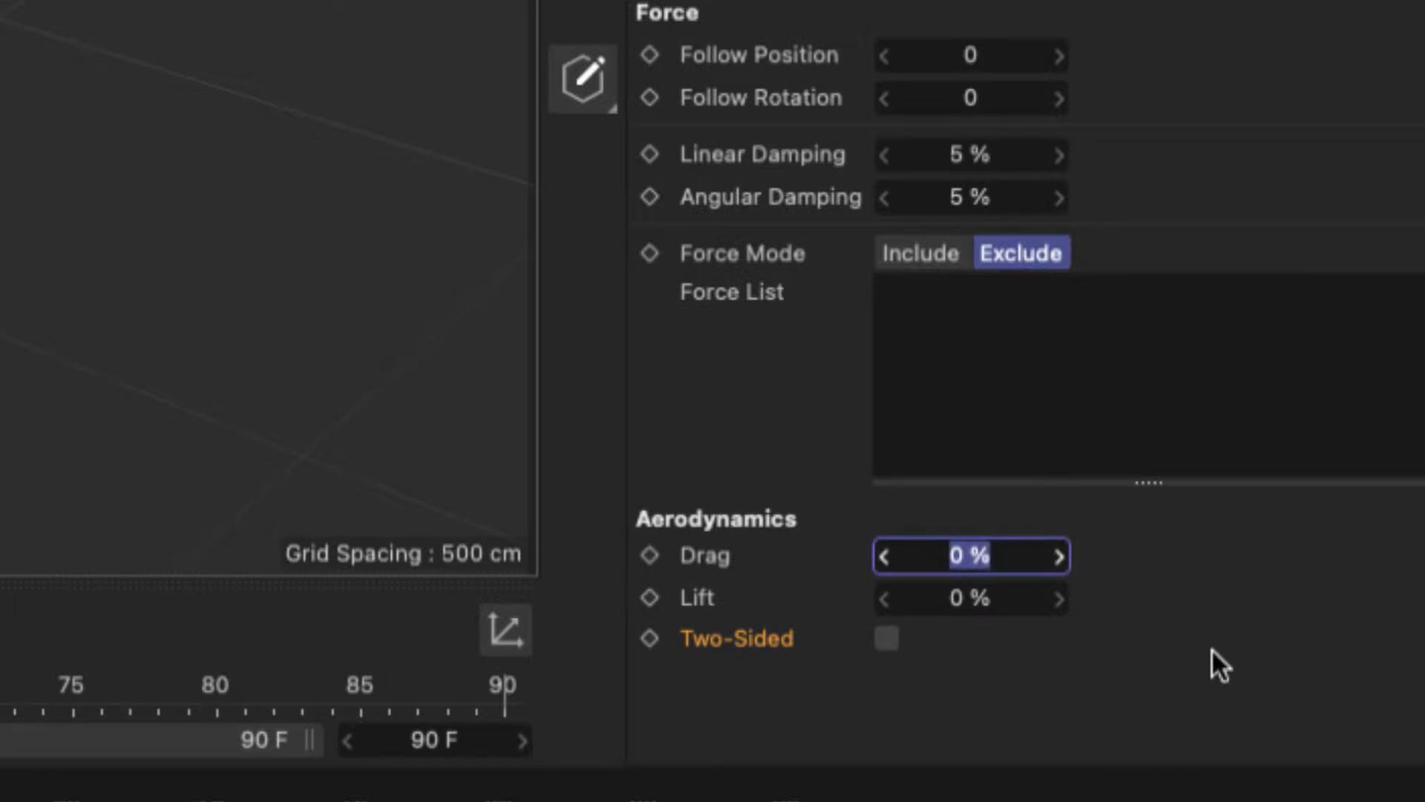
pyautogui.write('2000')
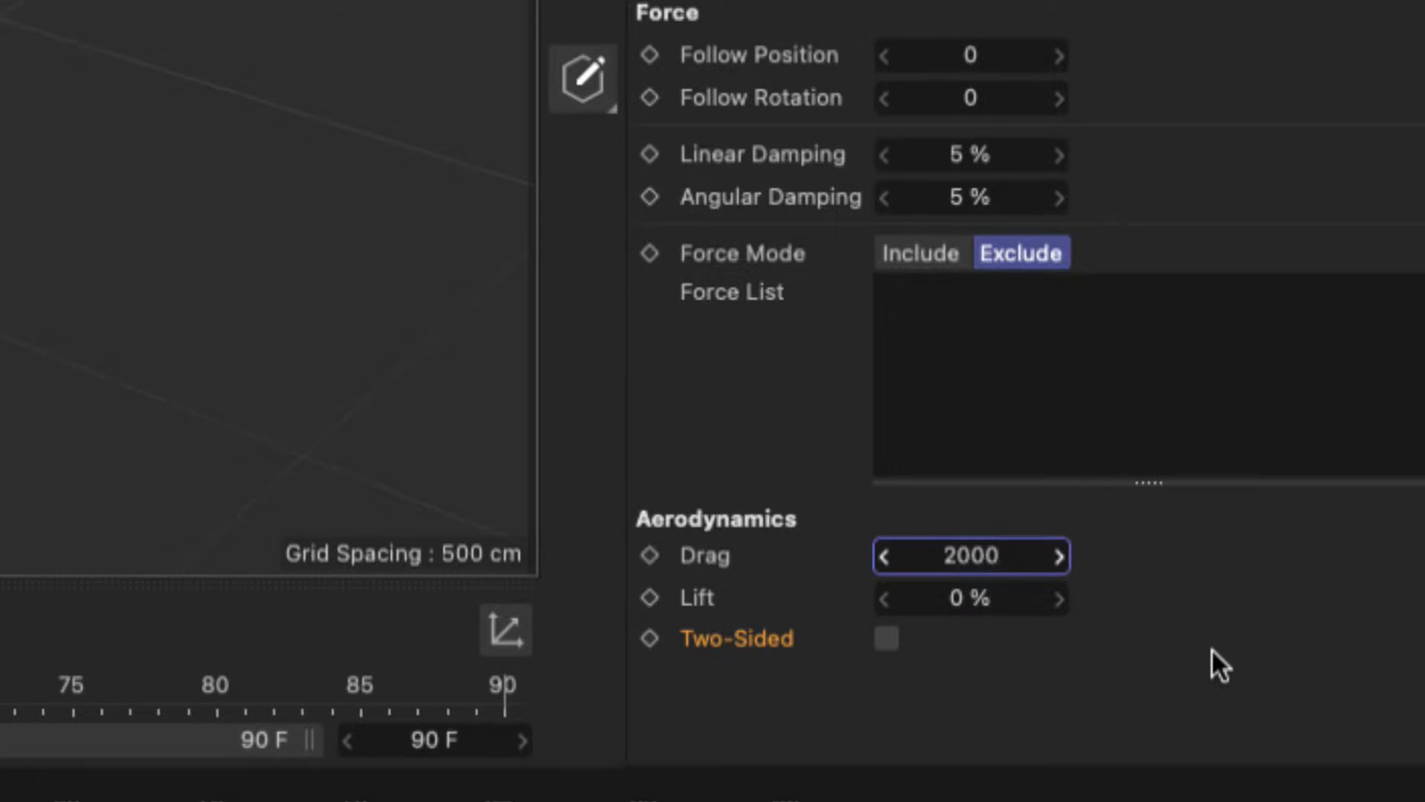
pyautogui.press('Return')
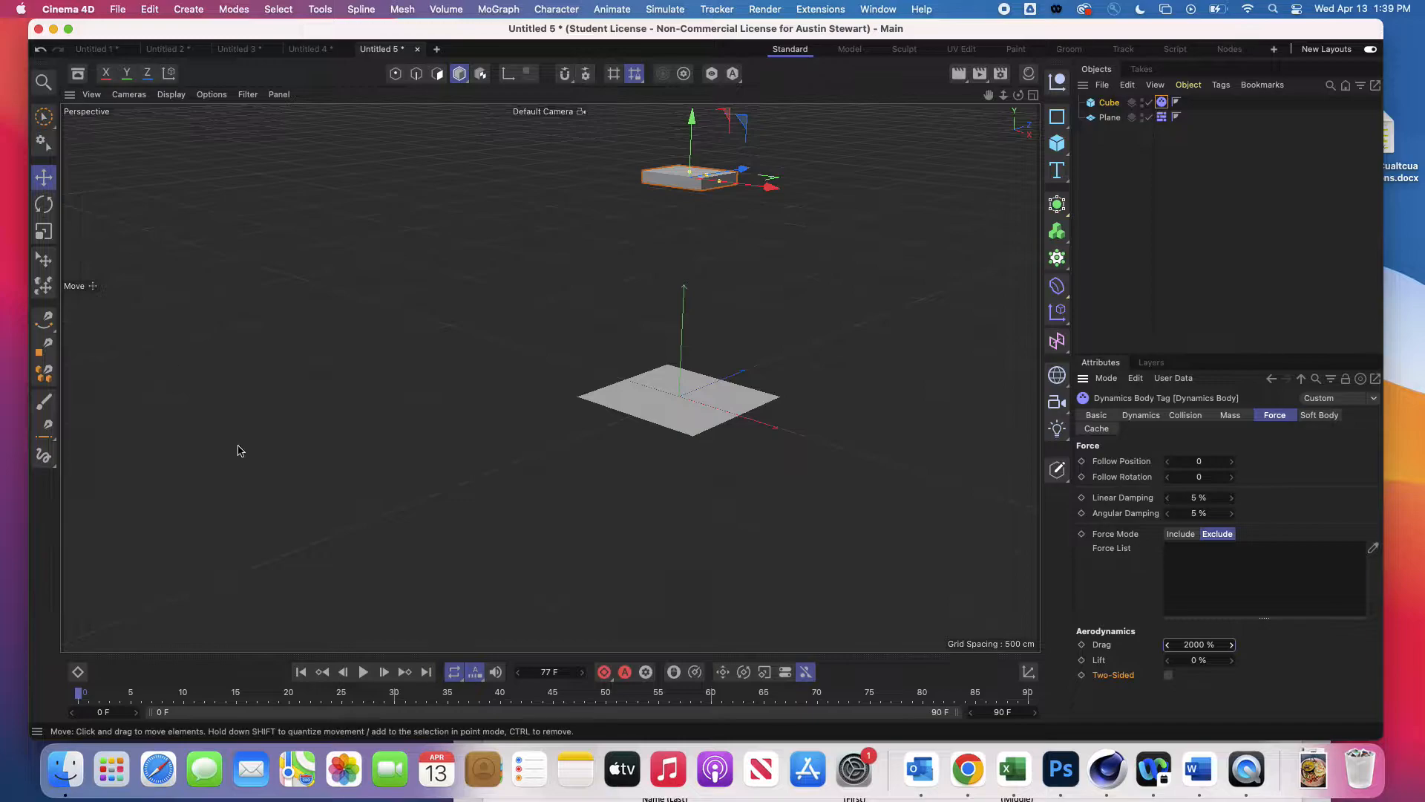
pyautogui.click(363, 673)
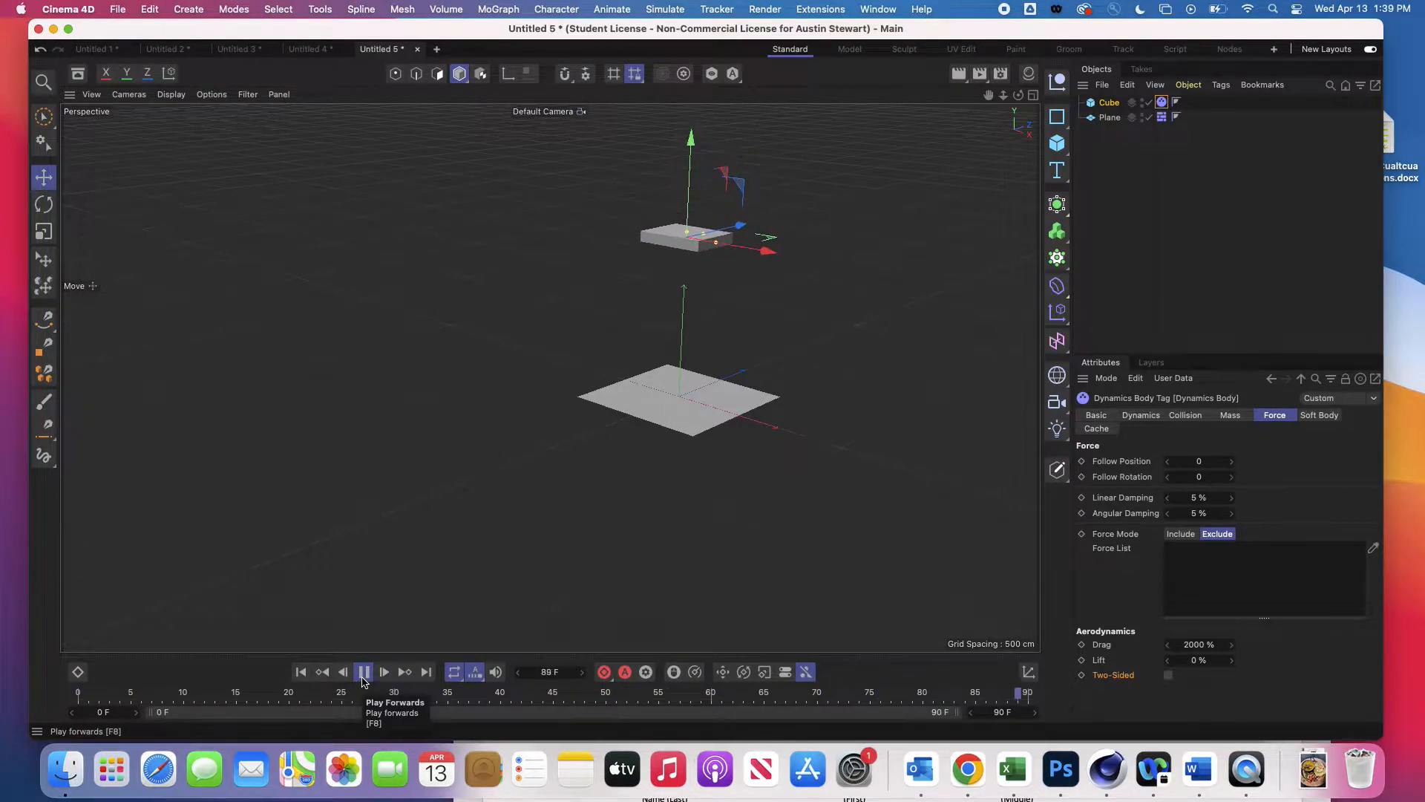
pyautogui.click(364, 672)
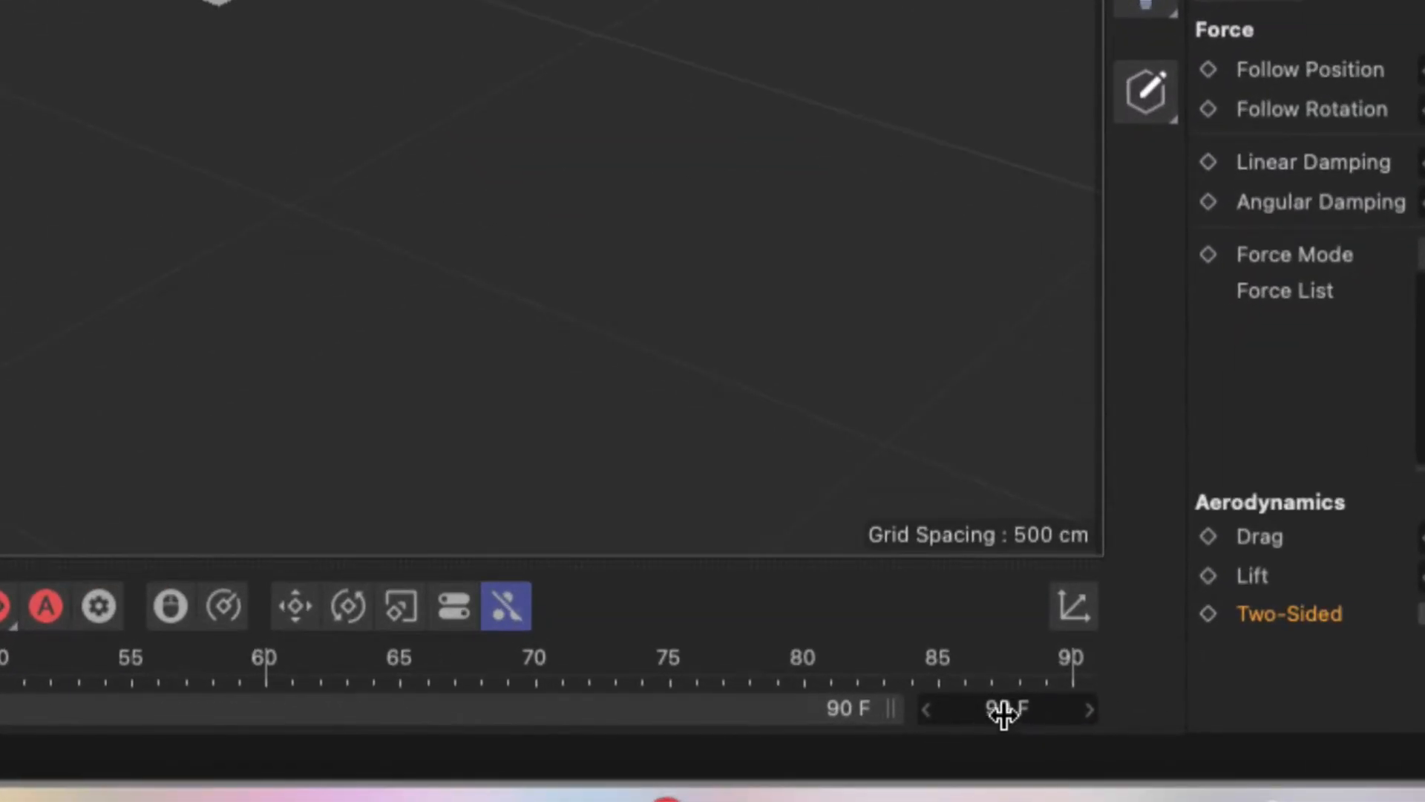
# Extend the animation's end to 400 frames and play the simulation from the first frame
pyautogui.click(1001, 713)
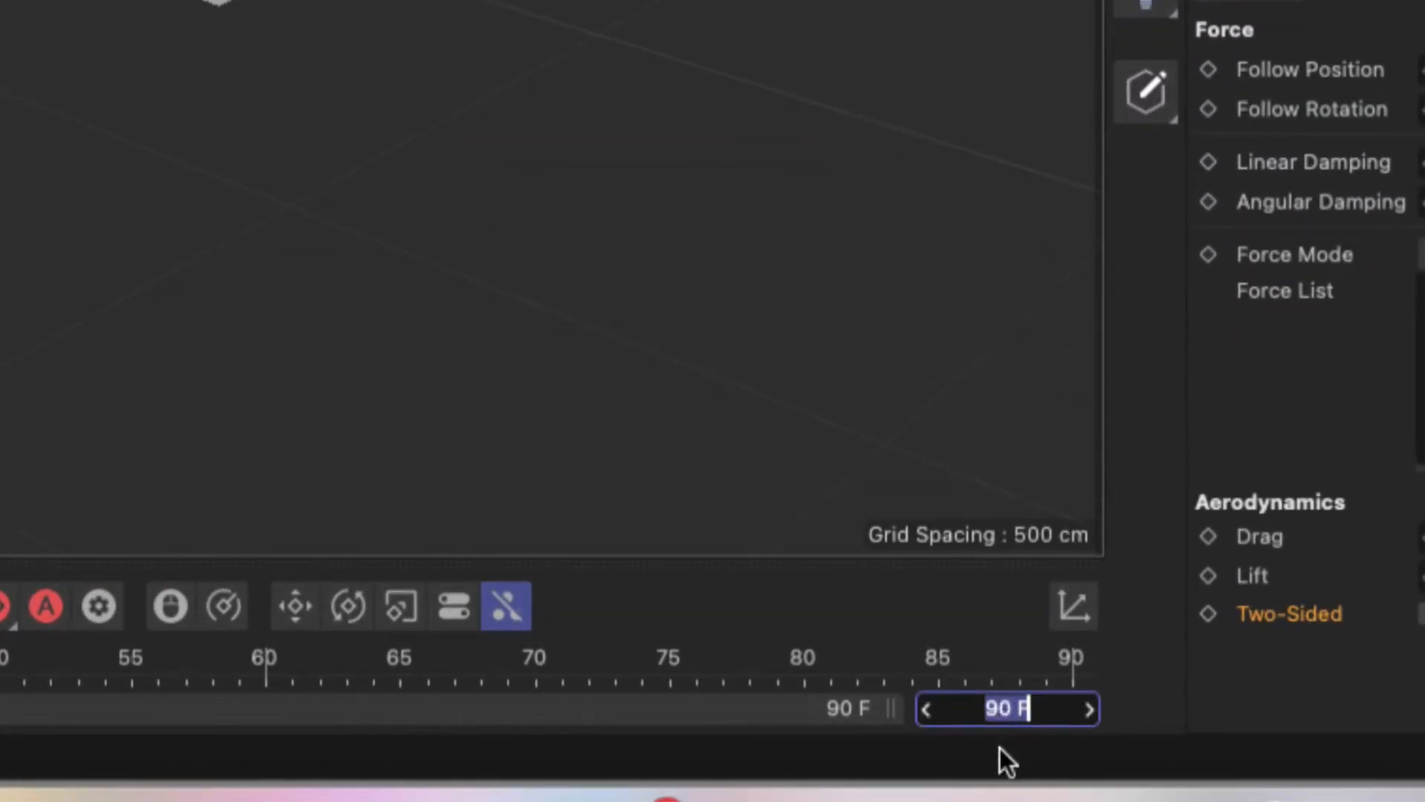
pyautogui.write('400')
pyautogui.press('Return')
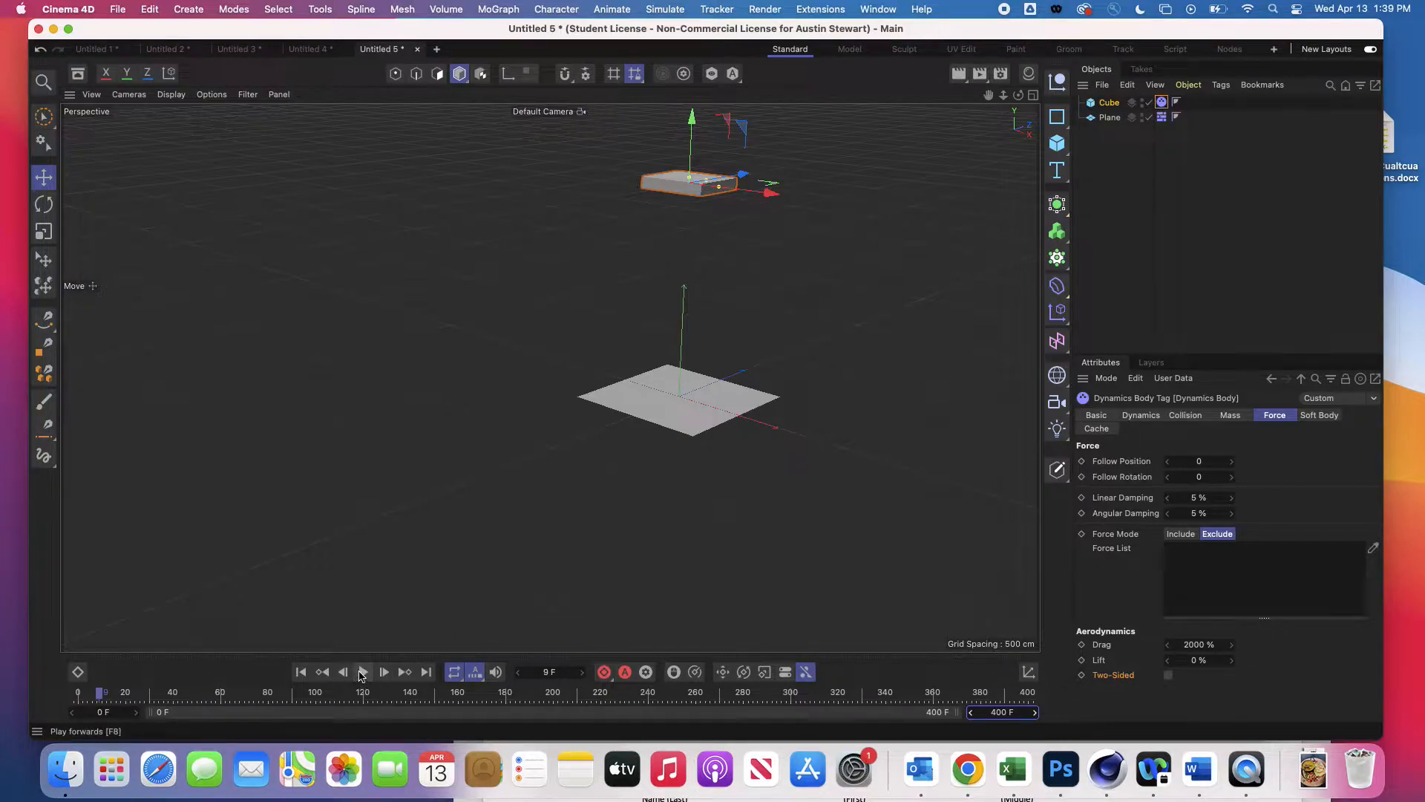
pyautogui.click(301, 674)
pyautogui.click(363, 672)
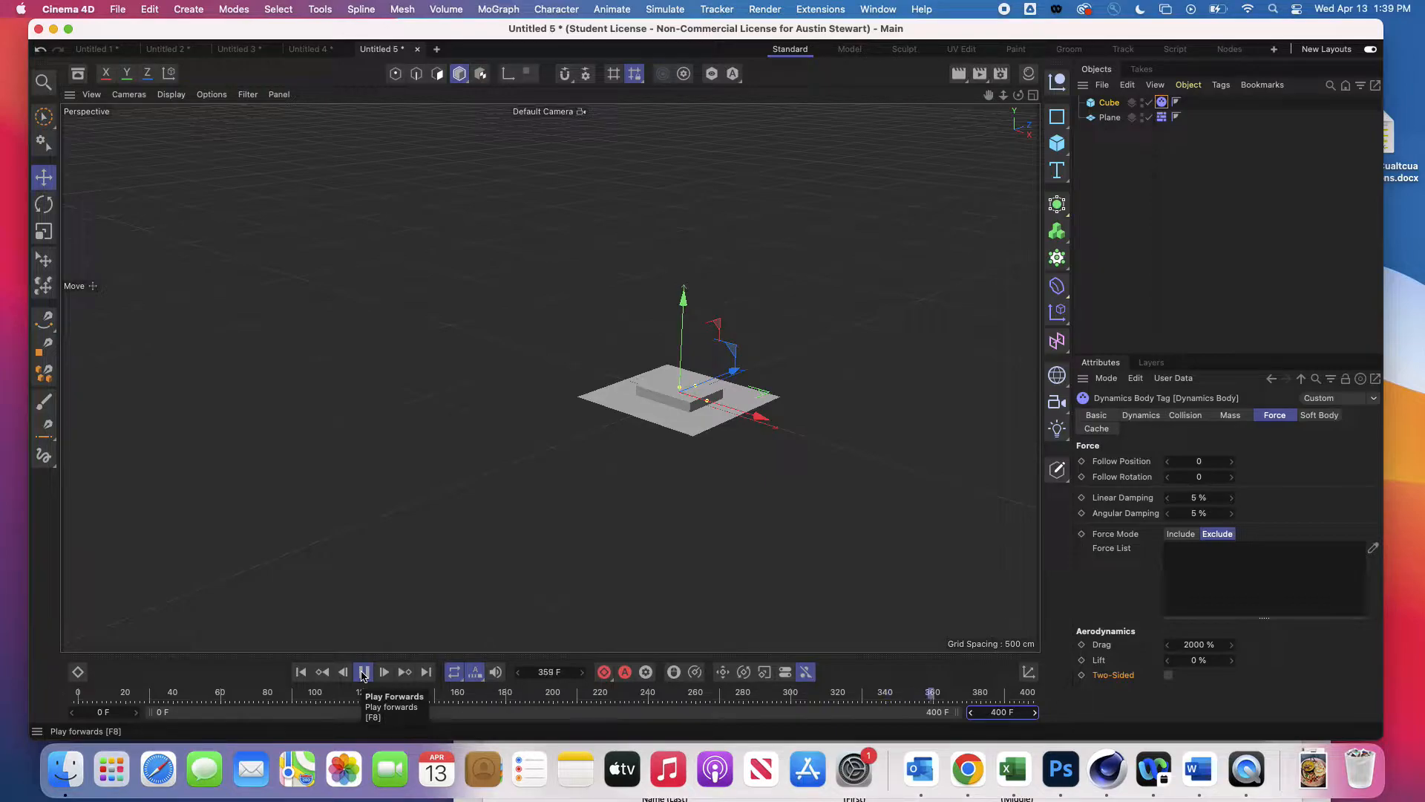
# Stop the simulation, return to the first frame, set the cube's aerodynamic Lift to 1000 %, and play it again
pyautogui.click(363, 674)
pyautogui.click(302, 672)
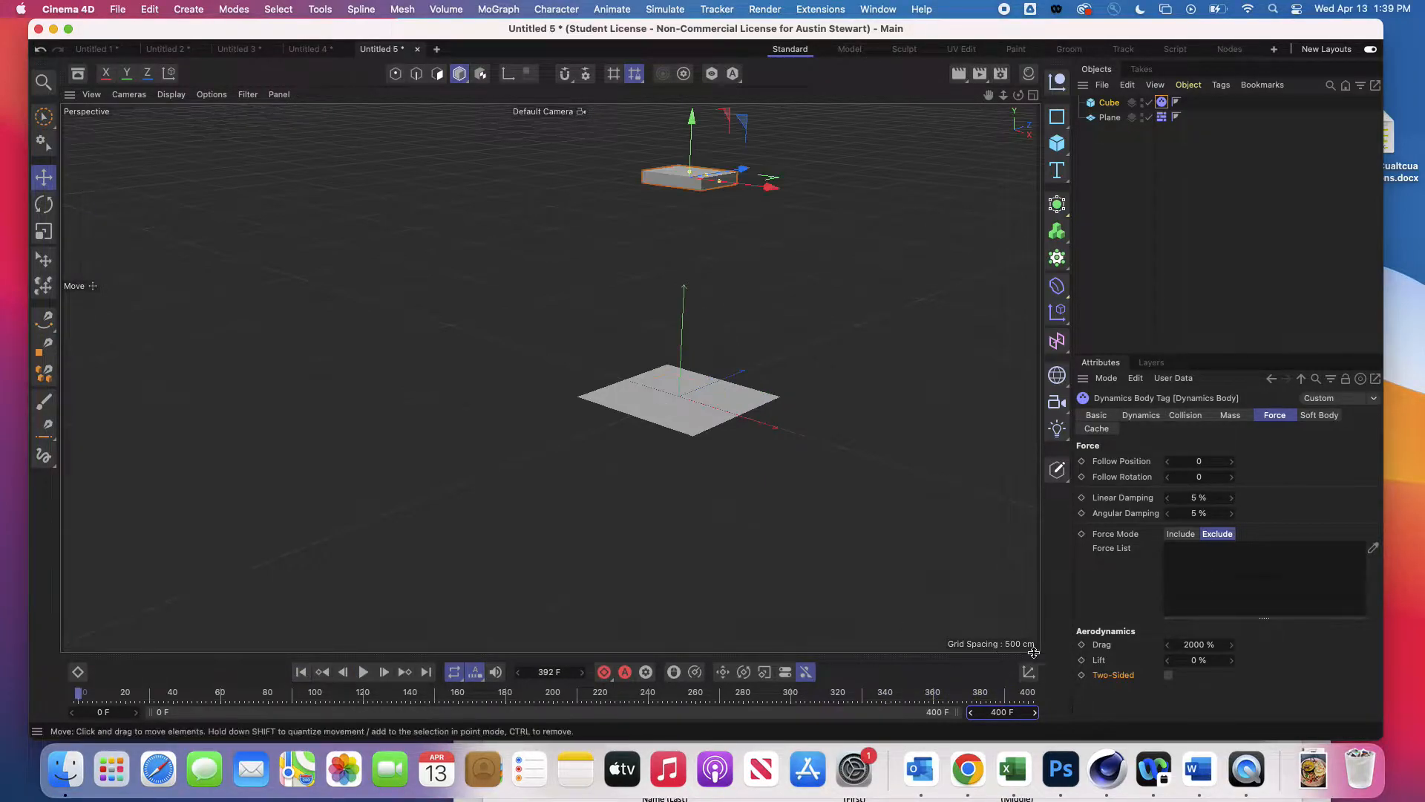
pyautogui.click(1196, 660)
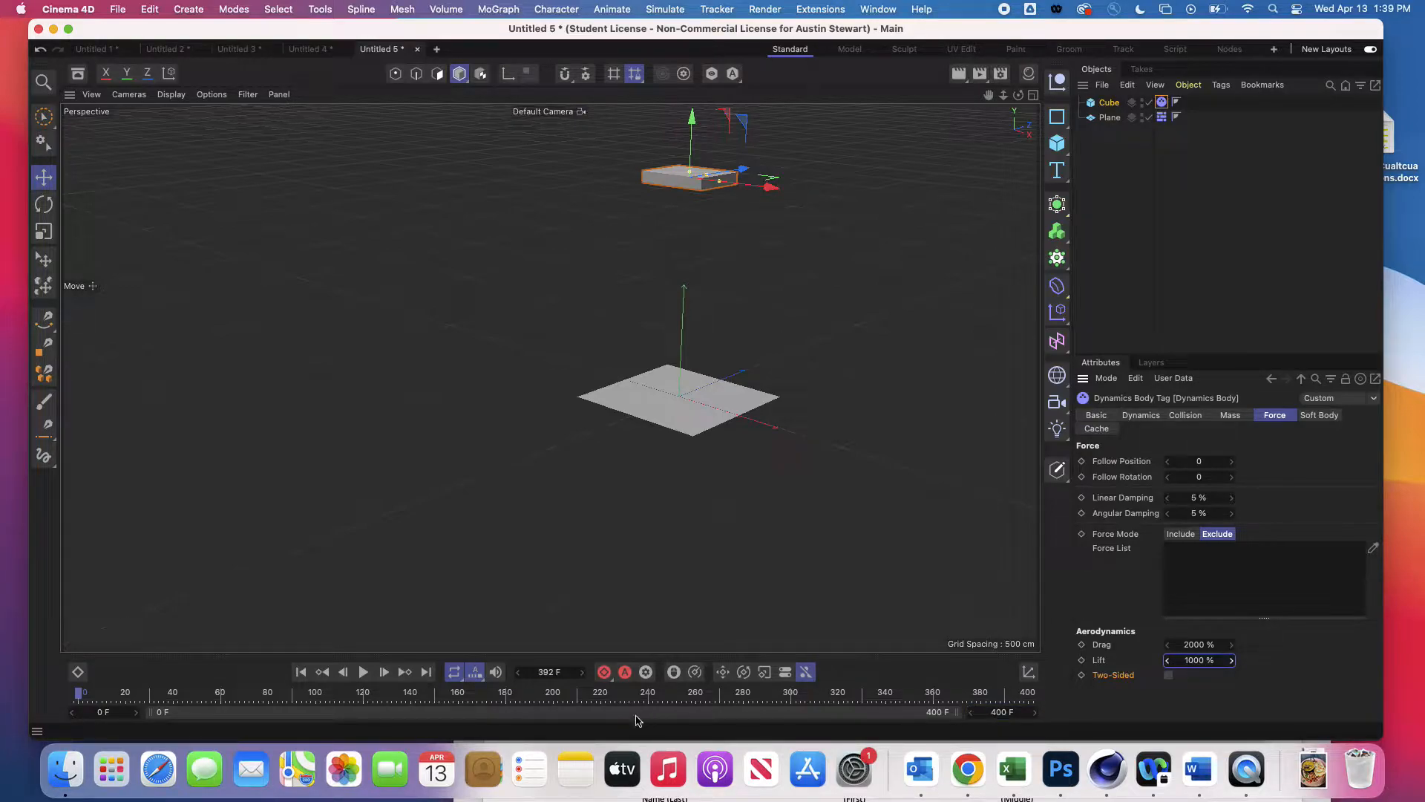
pyautogui.click(364, 673)
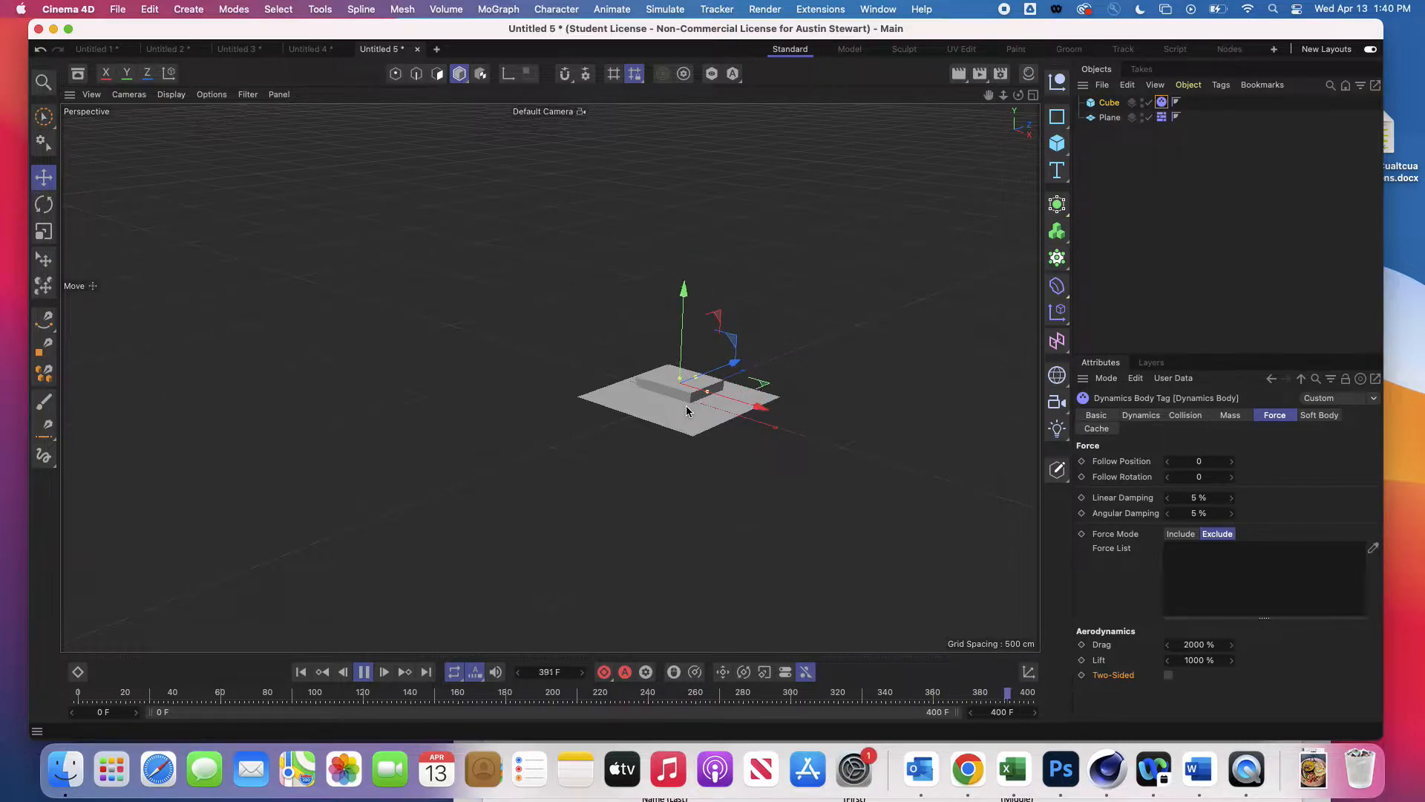
# Set the cube's aerodynamic Drag to 200 % and replay the simulation from the first frame
pyautogui.click(1212, 645)
pyautogui.write('200')
pyautogui.press('Return')
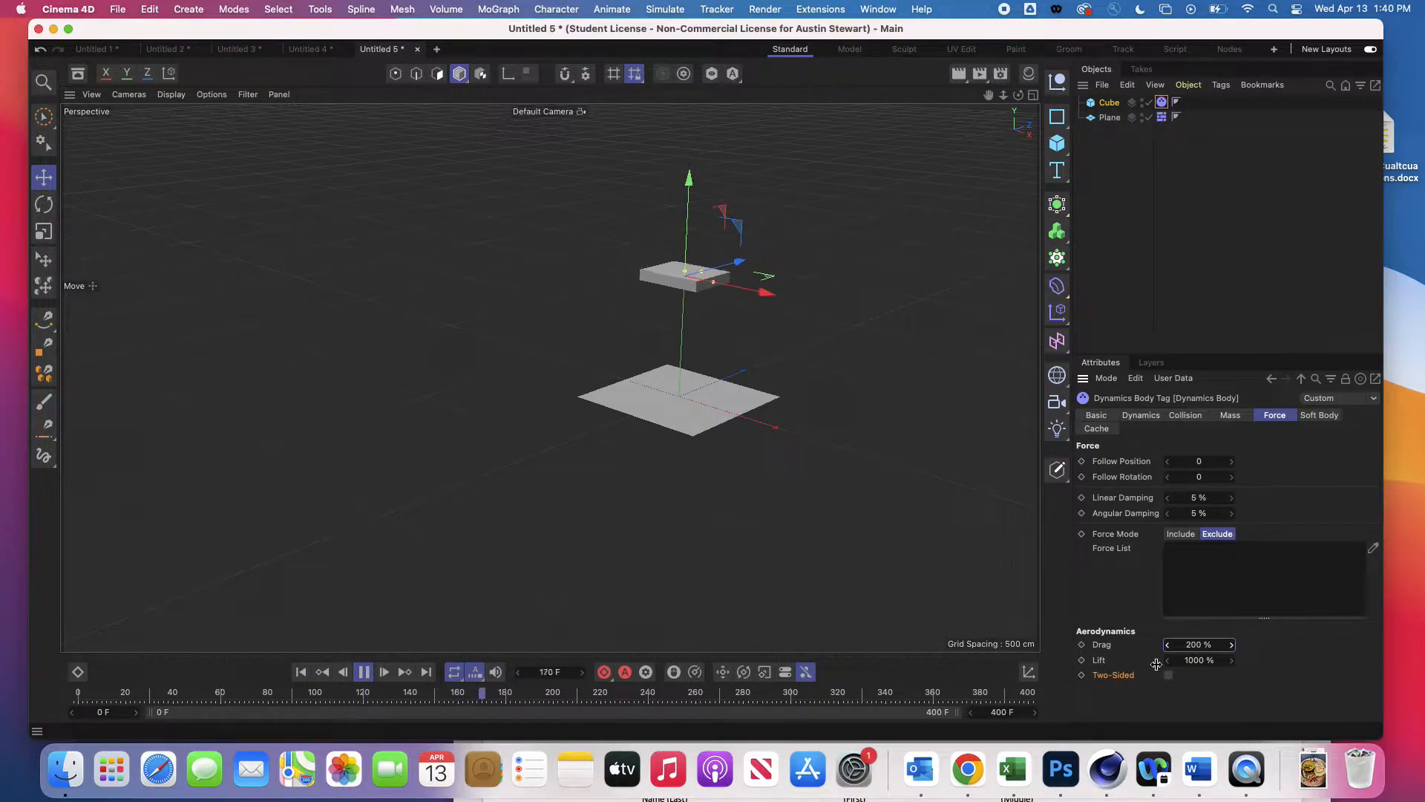
pyautogui.click(364, 676)
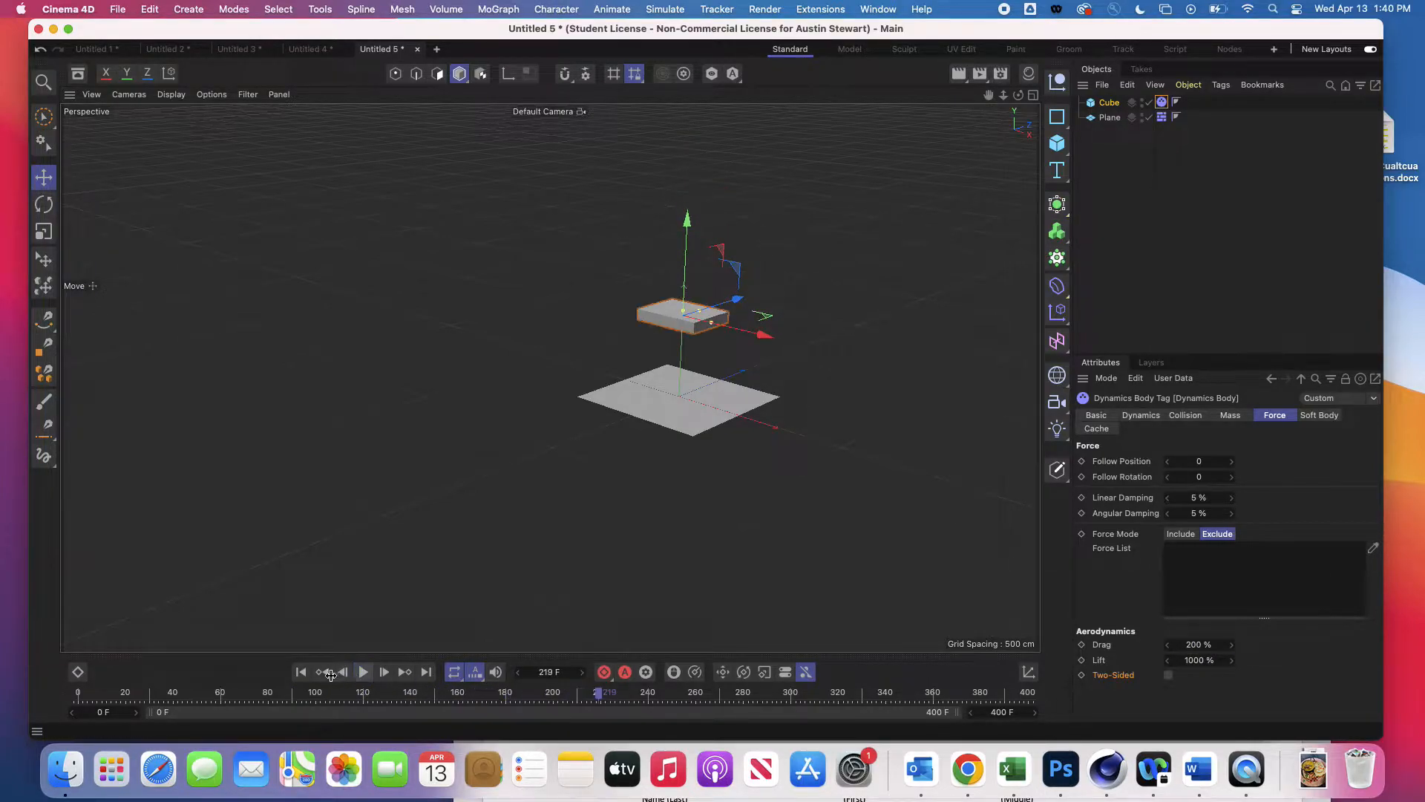
pyautogui.click(301, 674)
pyautogui.click(361, 672)
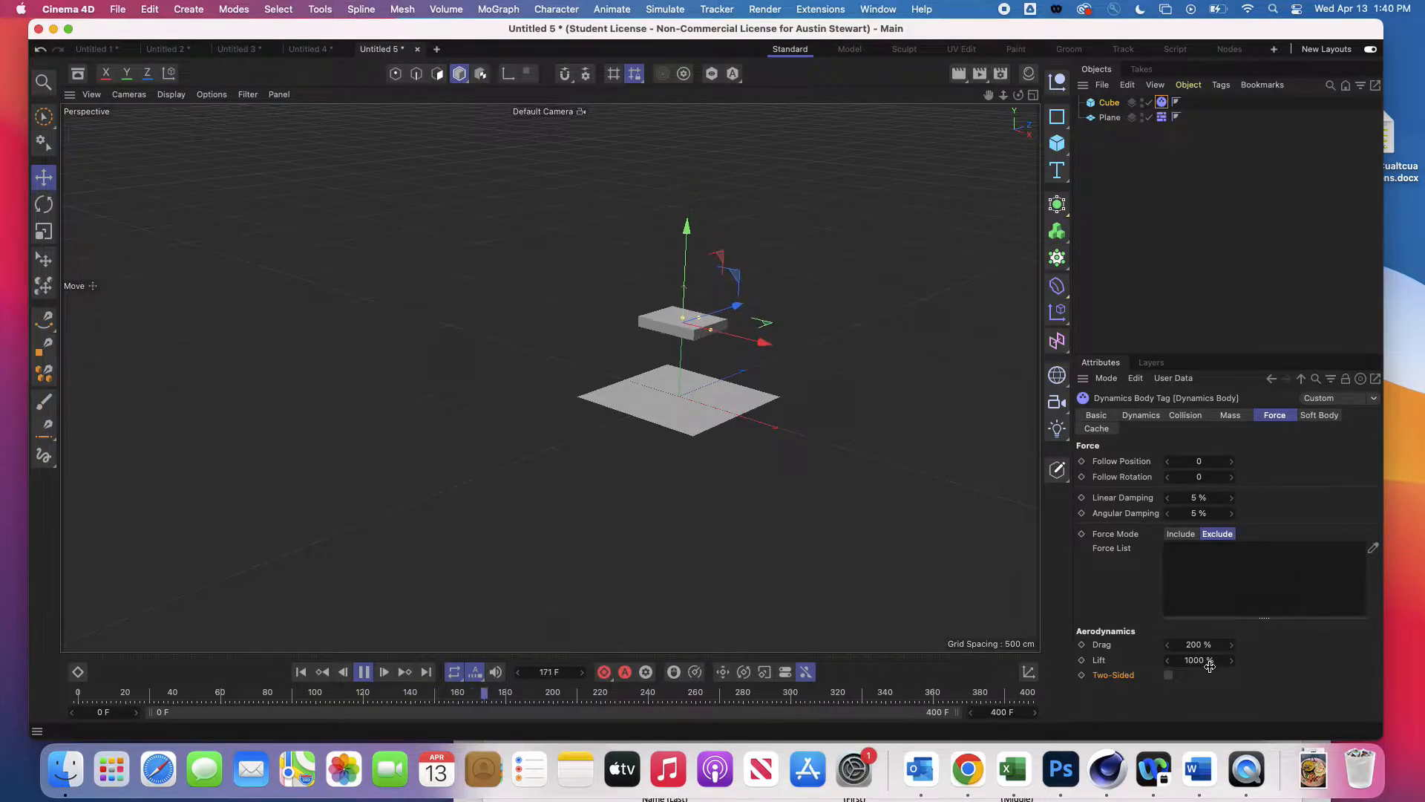
# Set the cube's aerodynamic Drag and Lift to 100 % each, then stop the simulation and return to the first frame
pyautogui.click(1198, 644)
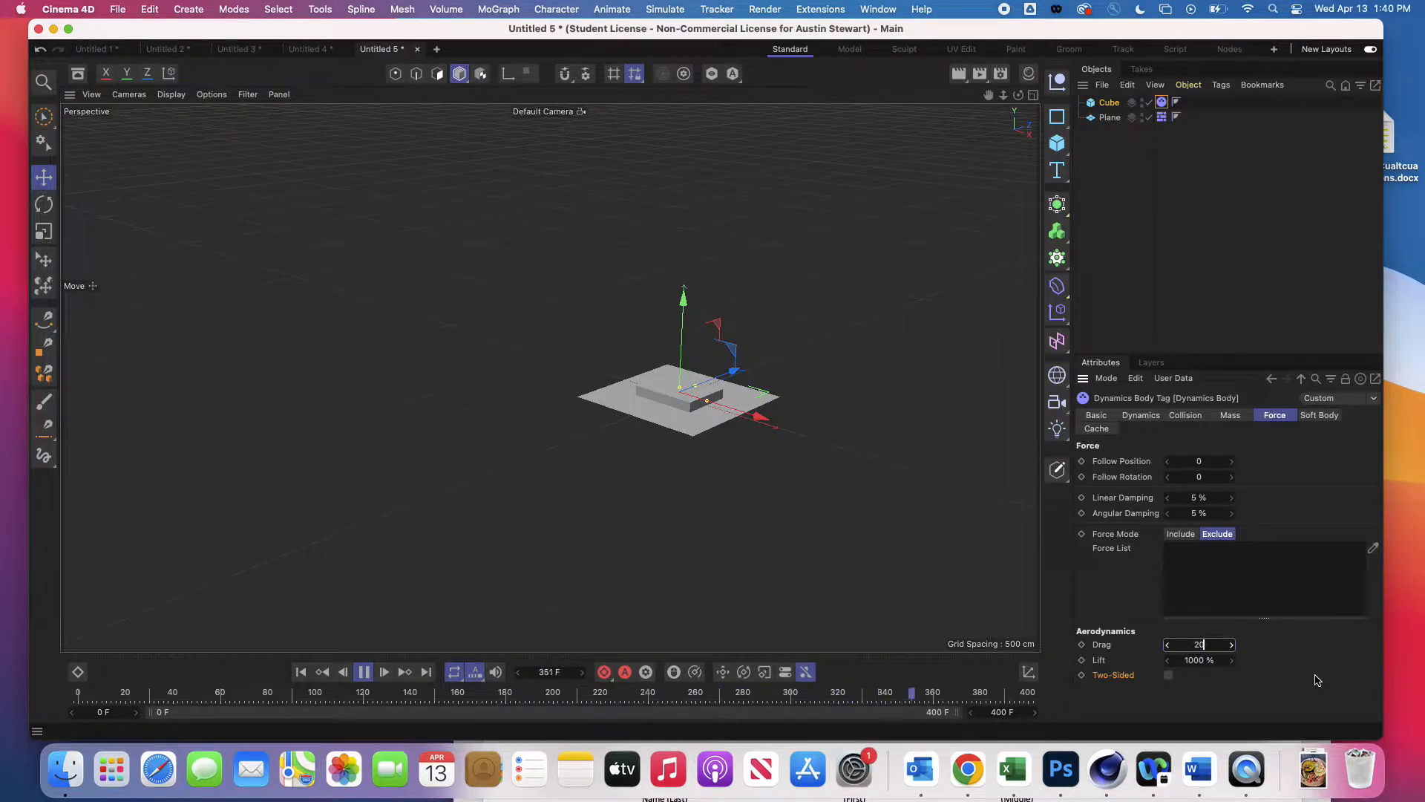
pyautogui.write('100')
pyautogui.press('Return')
pyautogui.click(1198, 659)
pyautogui.write('100')
pyautogui.press('Return')
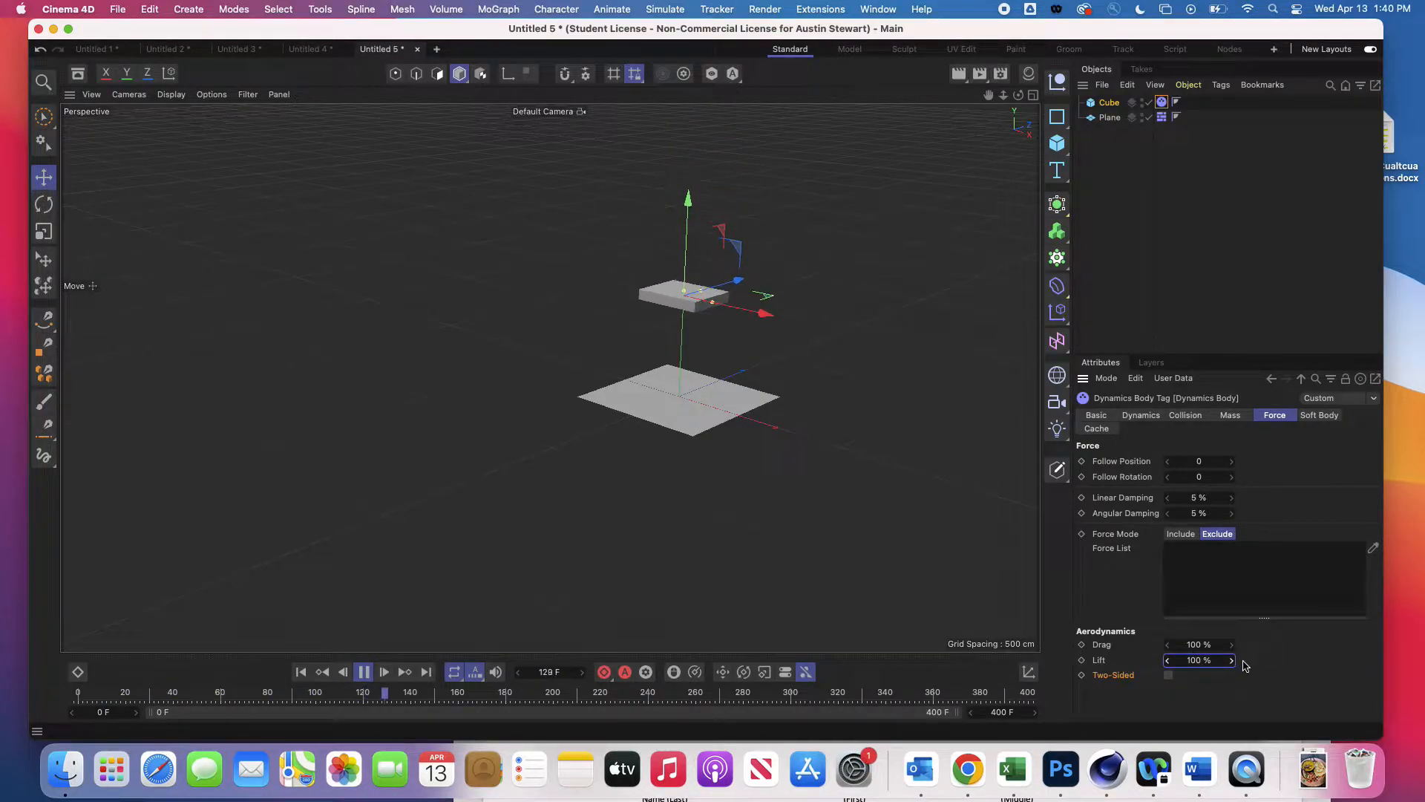
pyautogui.click(364, 672)
pyautogui.click(301, 672)
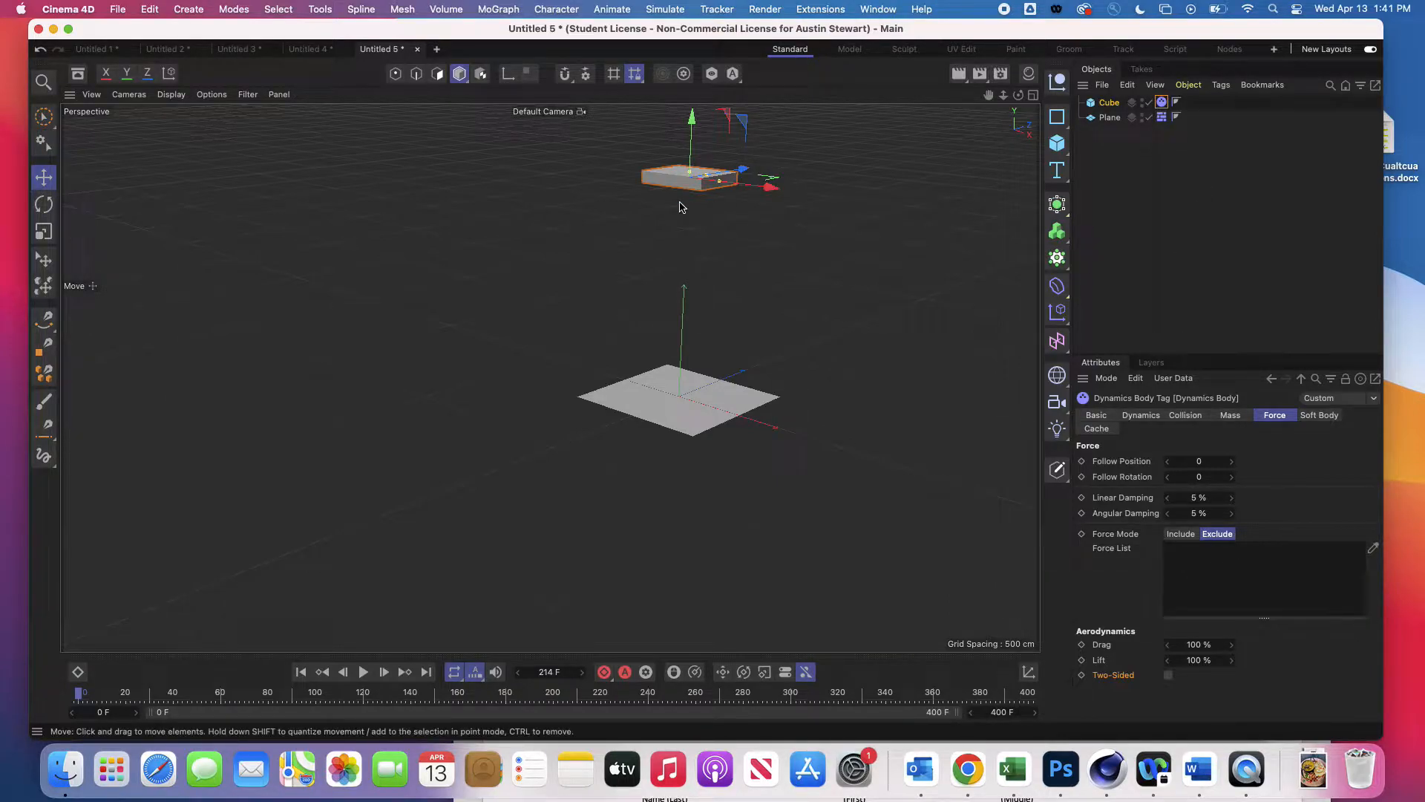
# Add a Wind force to the scene and place it off the plane's edge, raised slightly above the plane
pyautogui.click(657, 10)
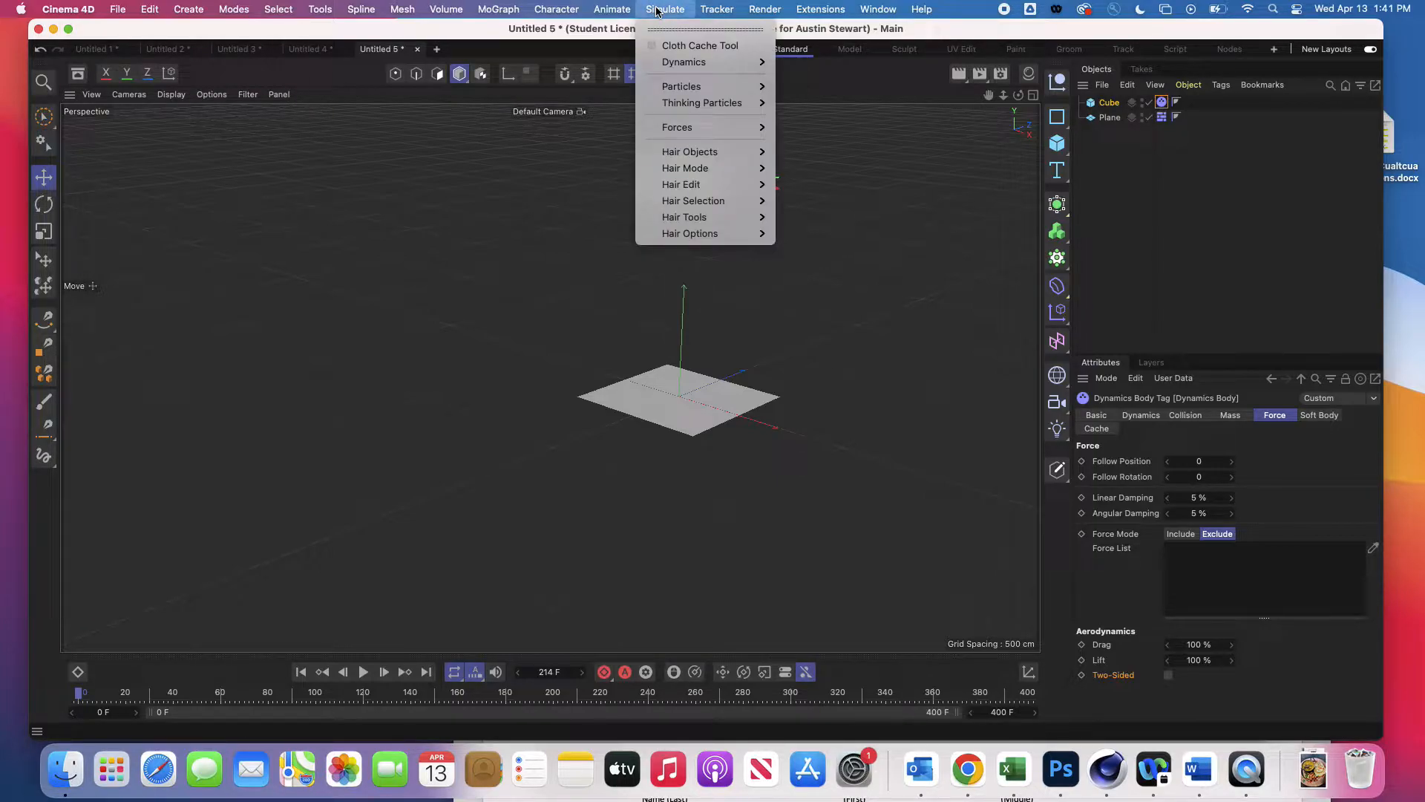
pyautogui.moveTo(680, 64)
pyautogui.moveTo(697, 130)
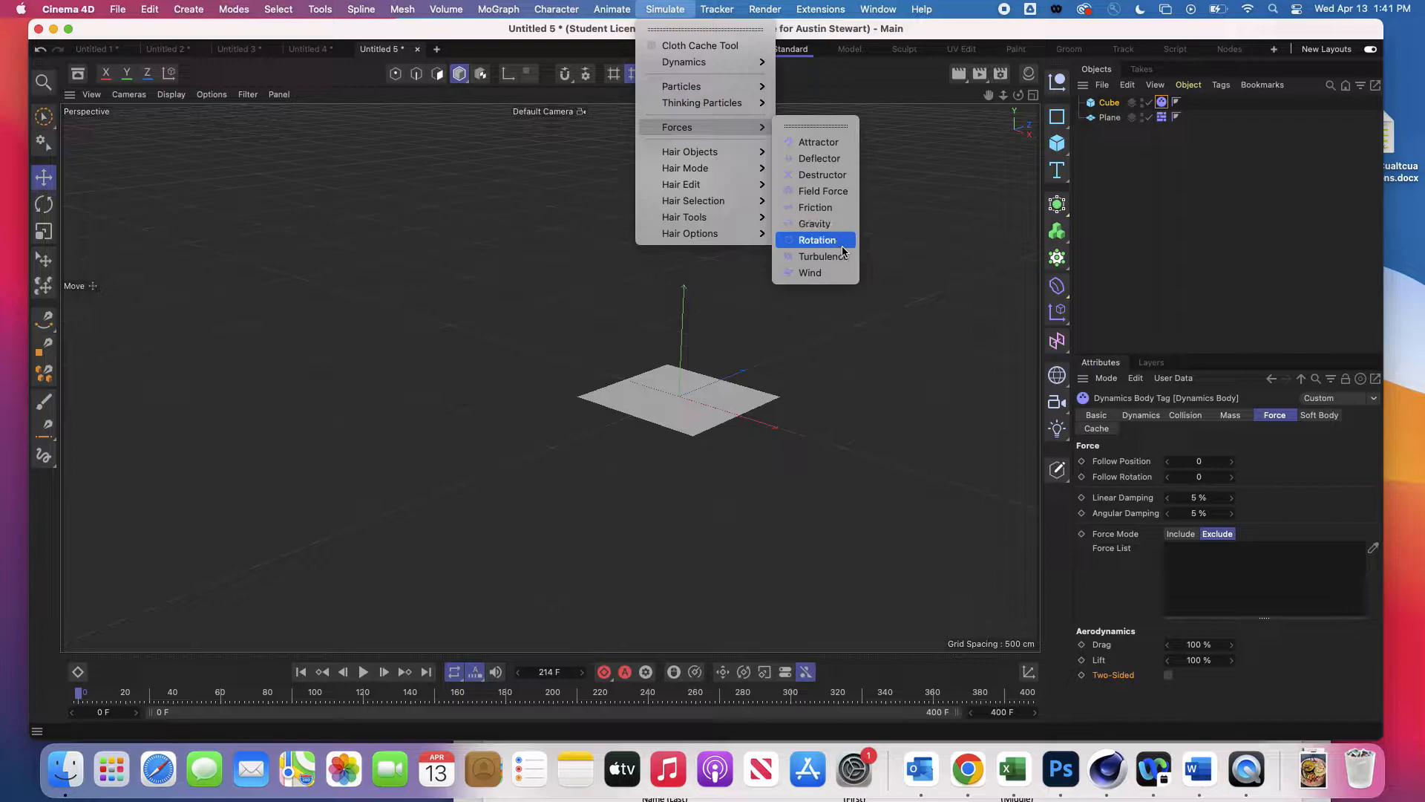
pyautogui.click(810, 273)
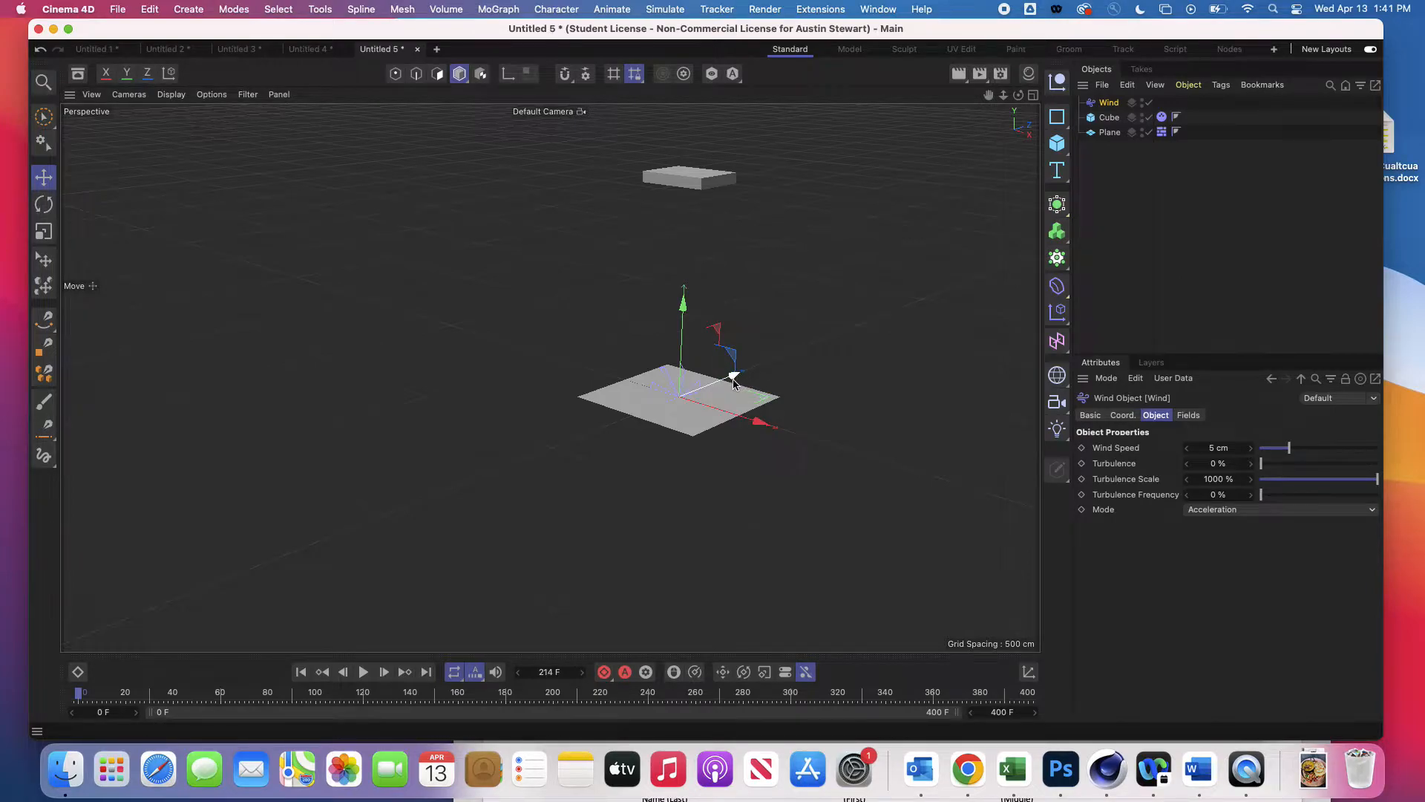
pyautogui.moveTo(733, 380); pyautogui.dragTo(593, 262)
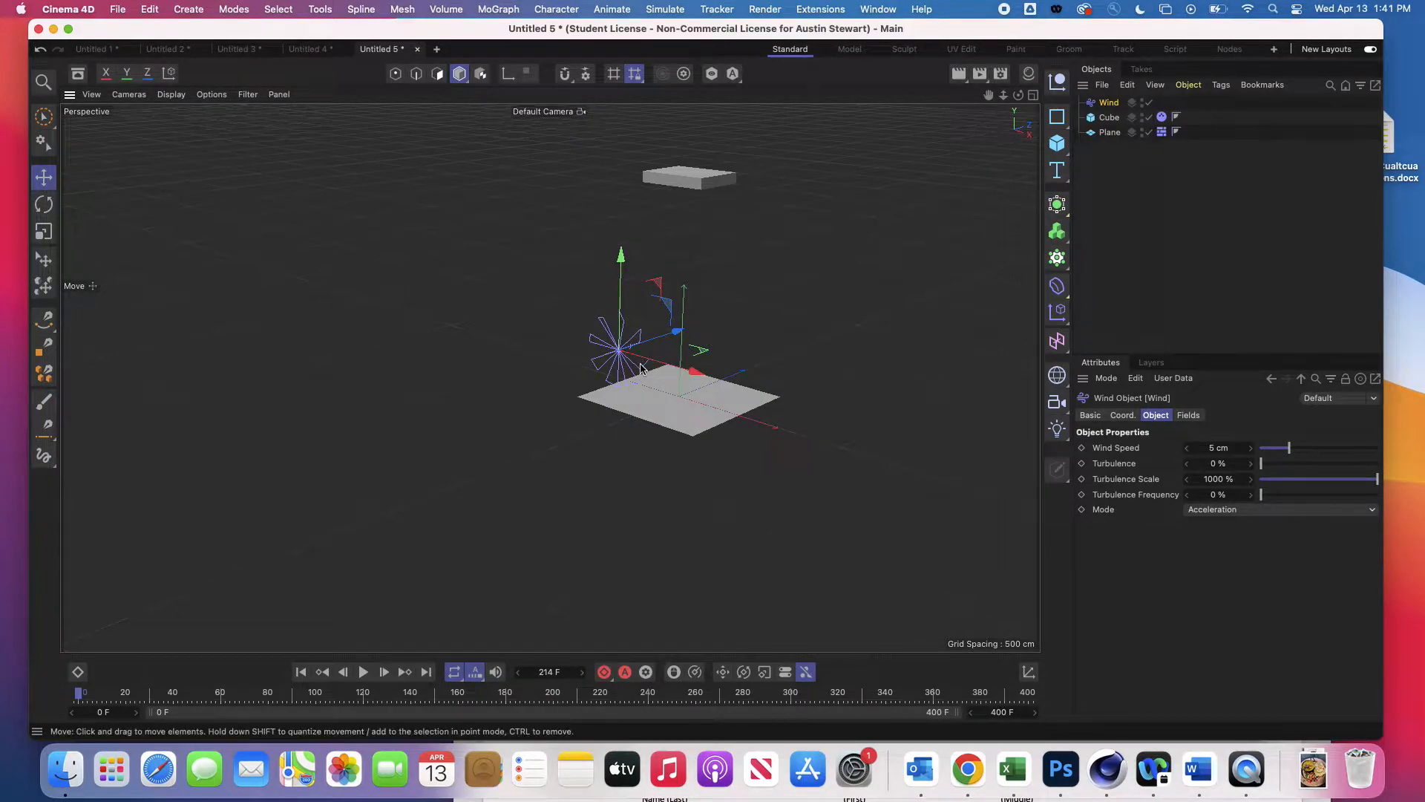
pyautogui.scroll(5, 641, 367)
pyautogui.keyDown('alt'); pyautogui.moveTo(641, 368); pyautogui.dragTo(507, 350); pyautogui.keyUp('alt')
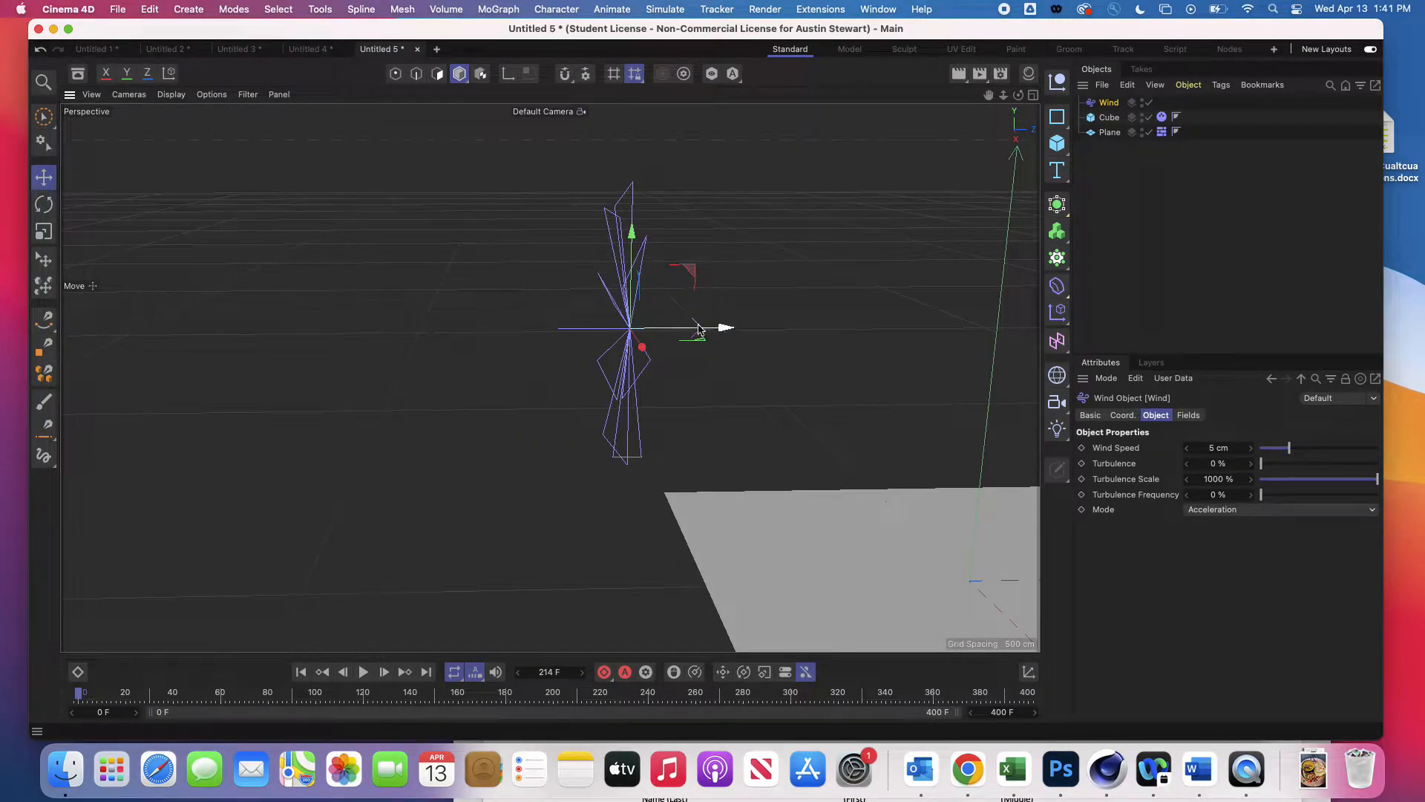
pyautogui.moveTo(528, 394)
pyautogui.keyDown('alt'); pyautogui.mouseDown()
pyautogui.moveTo(556, 375)
pyautogui.moveTo(532, 397)
pyautogui.moveTo(631, 406)
pyautogui.mouseUp(); pyautogui.keyUp('alt')
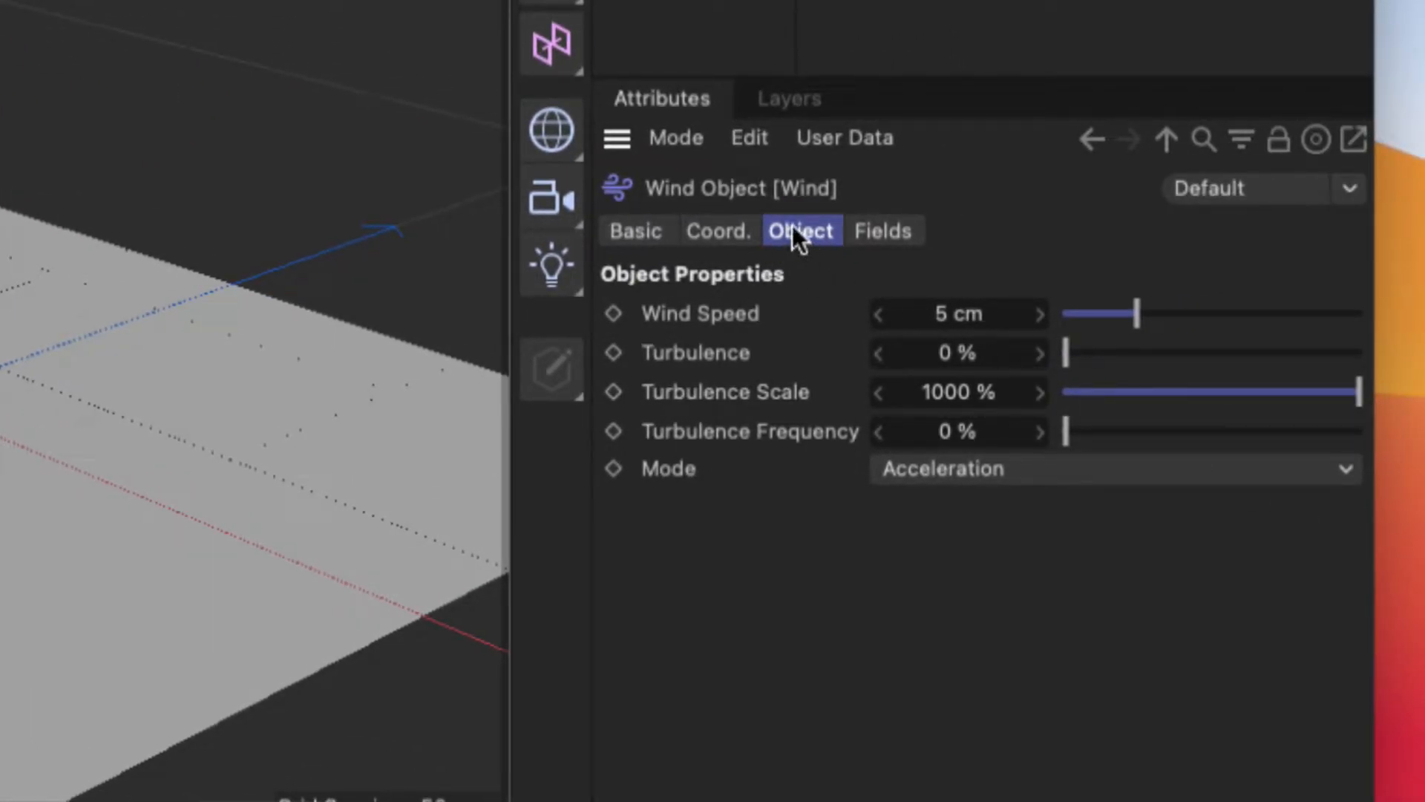
# Set the Wind object's mode to Aerodynamics Wind and frame the wind and plane together
pyautogui.click(953, 475)
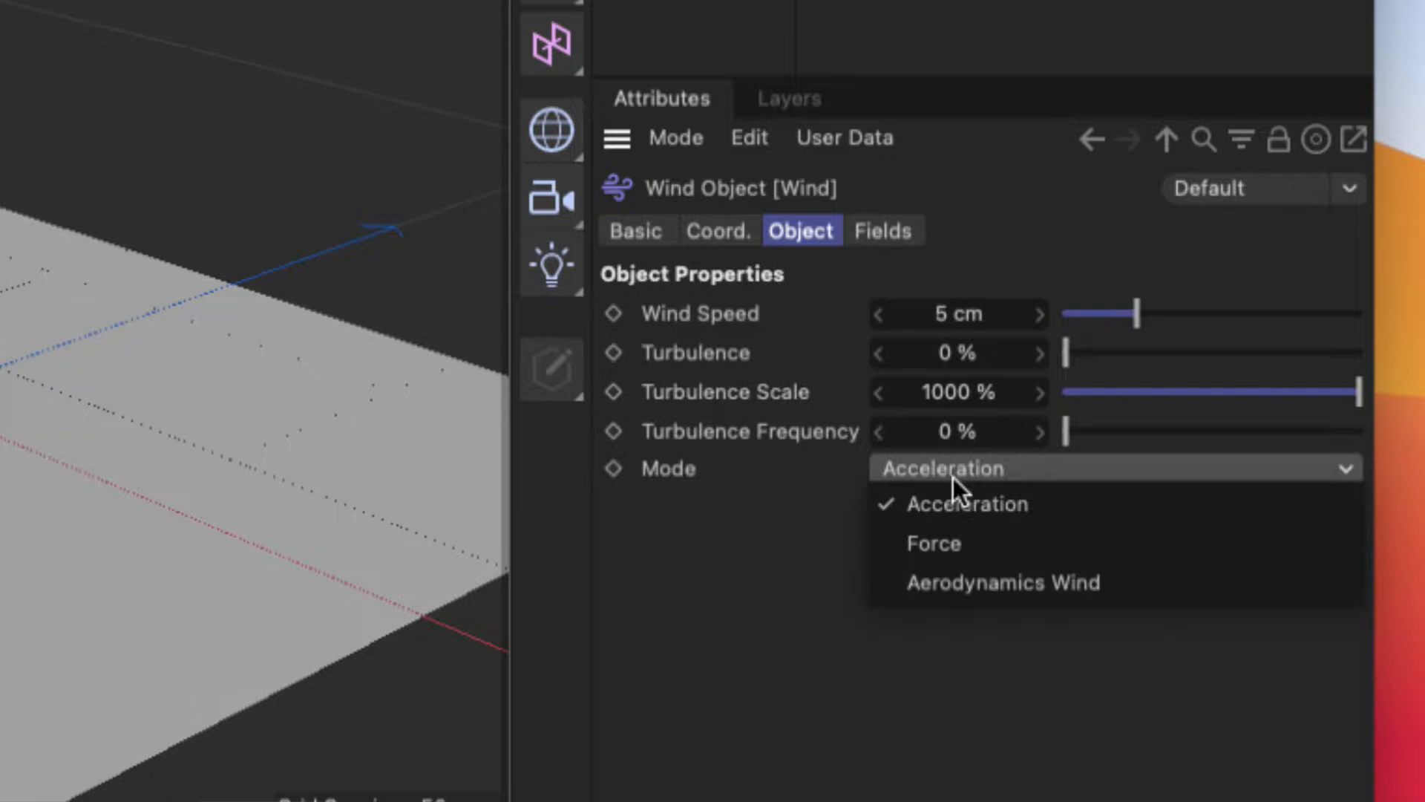
pyautogui.click(979, 587)
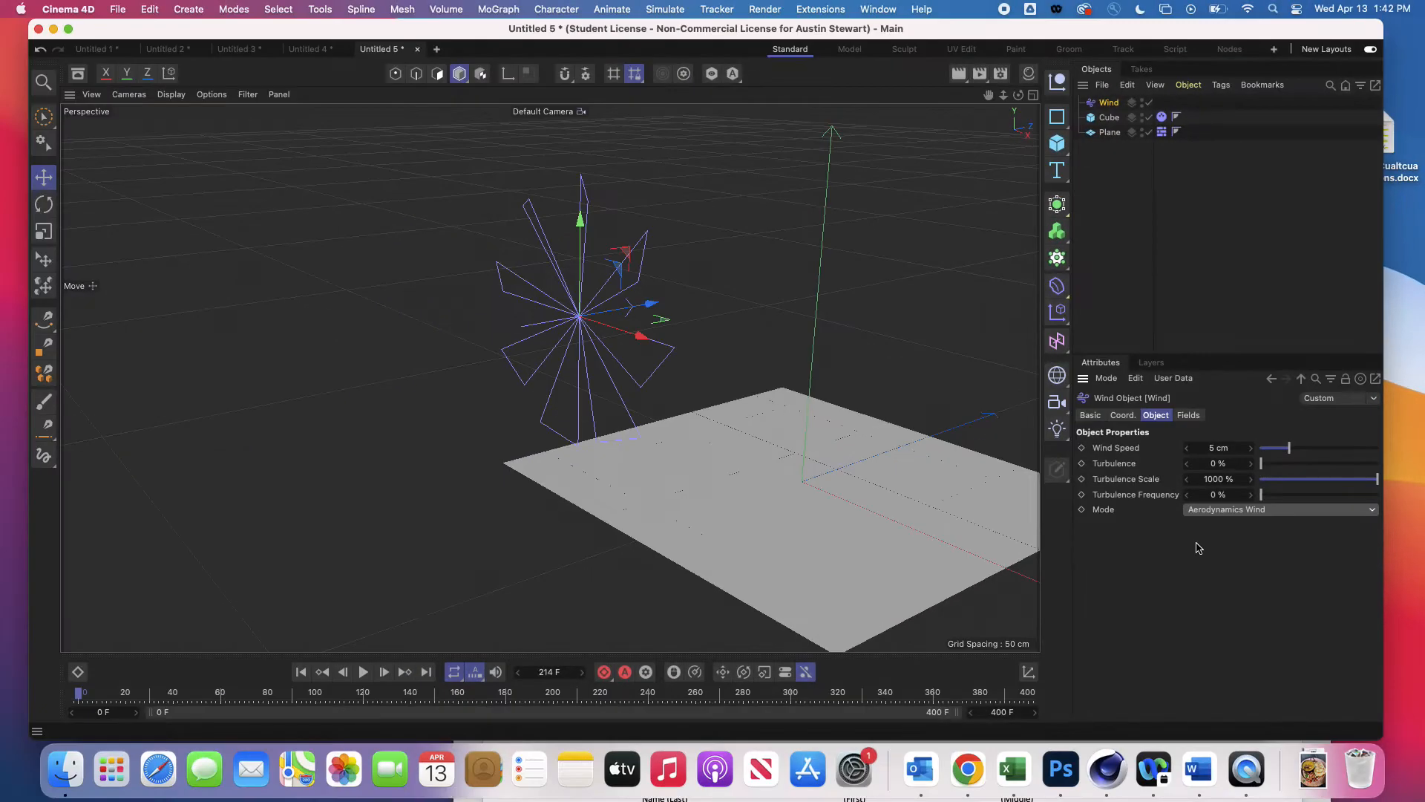
pyautogui.keyDown('alt'); pyautogui.moveTo(874, 385); pyautogui.dragTo(815, 382, button='middle'); pyautogui.keyUp('alt')
pyautogui.scroll(-5, 874, 385)
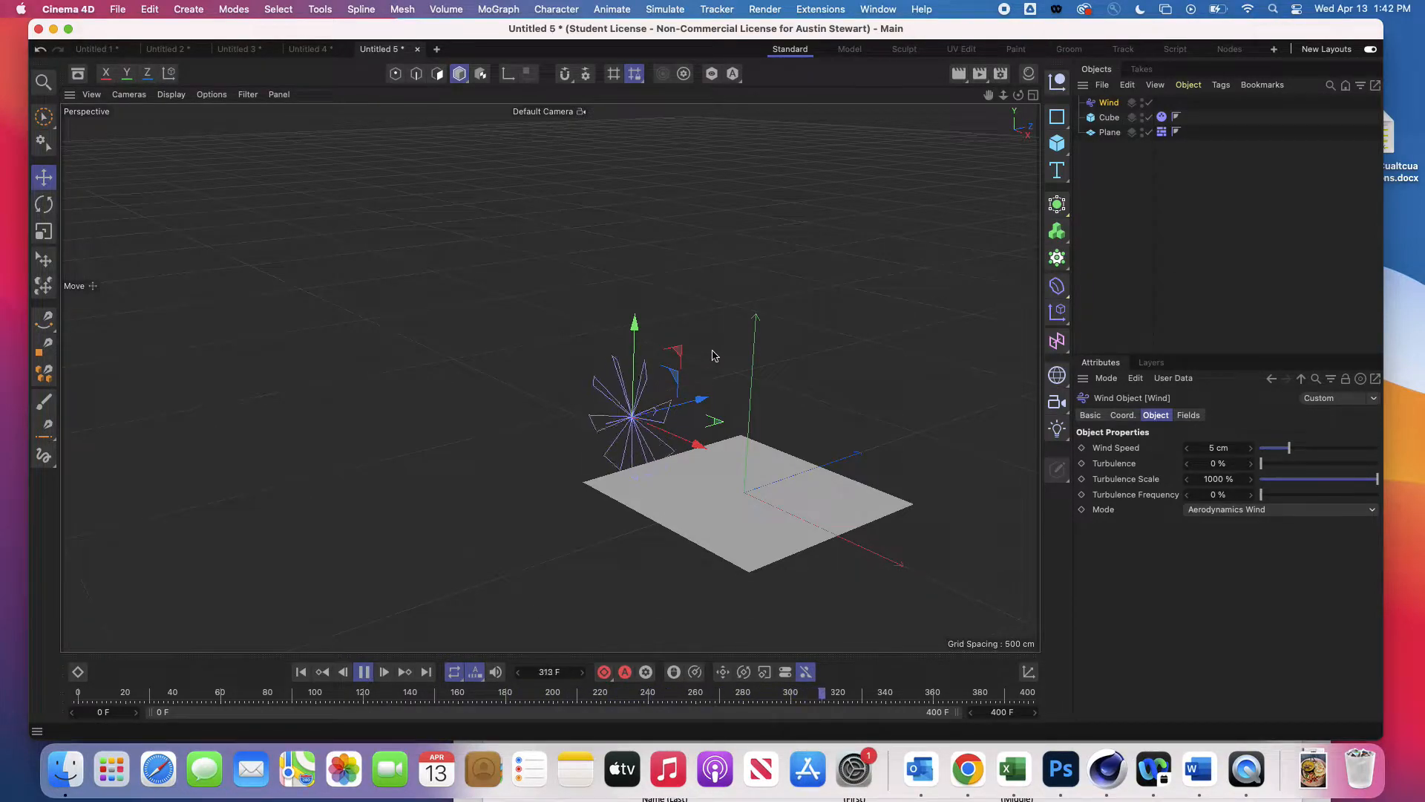
# Add a Rotation force to the scene and set its mode to Aerodynamics Wind
pyautogui.click(662, 9)
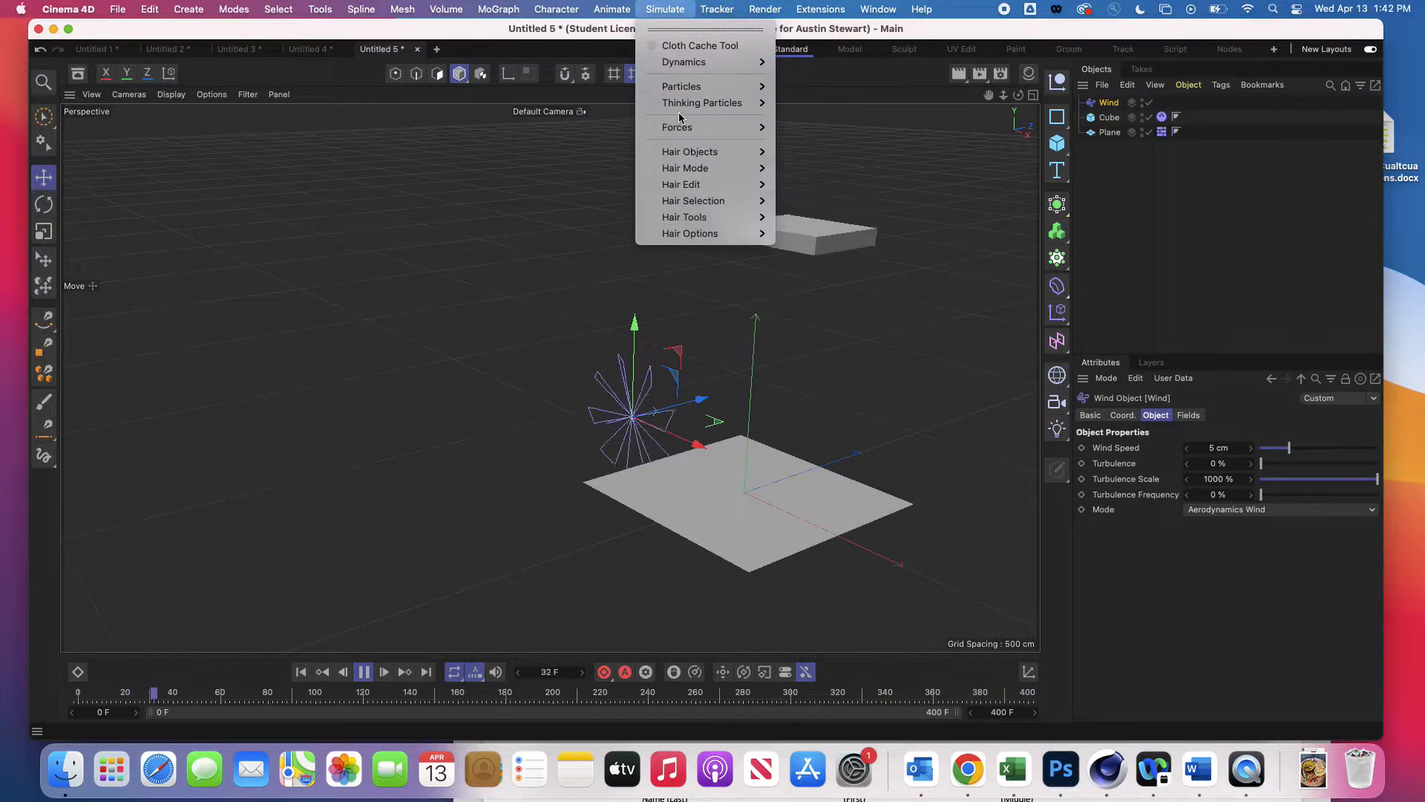
pyautogui.moveTo(678, 130)
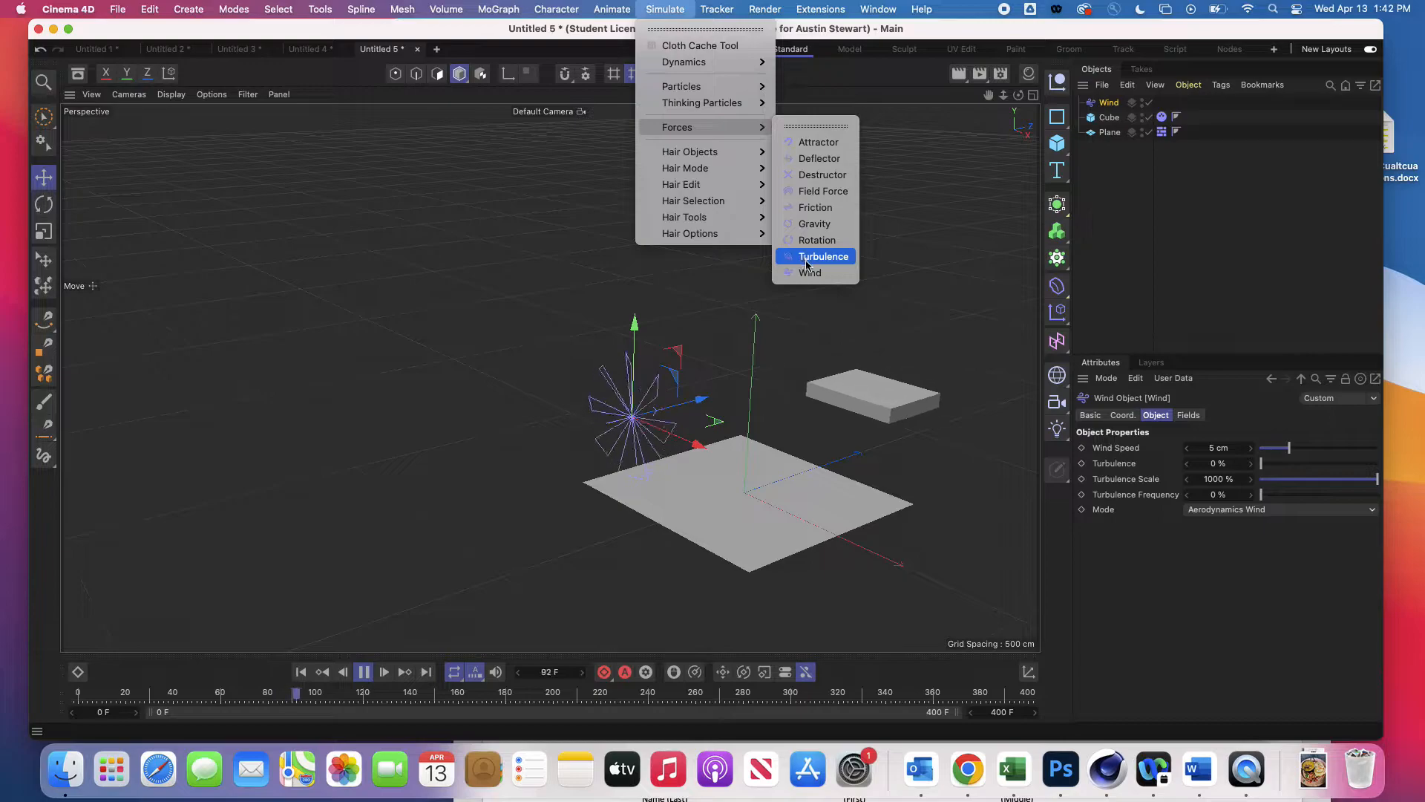
pyautogui.click(816, 240)
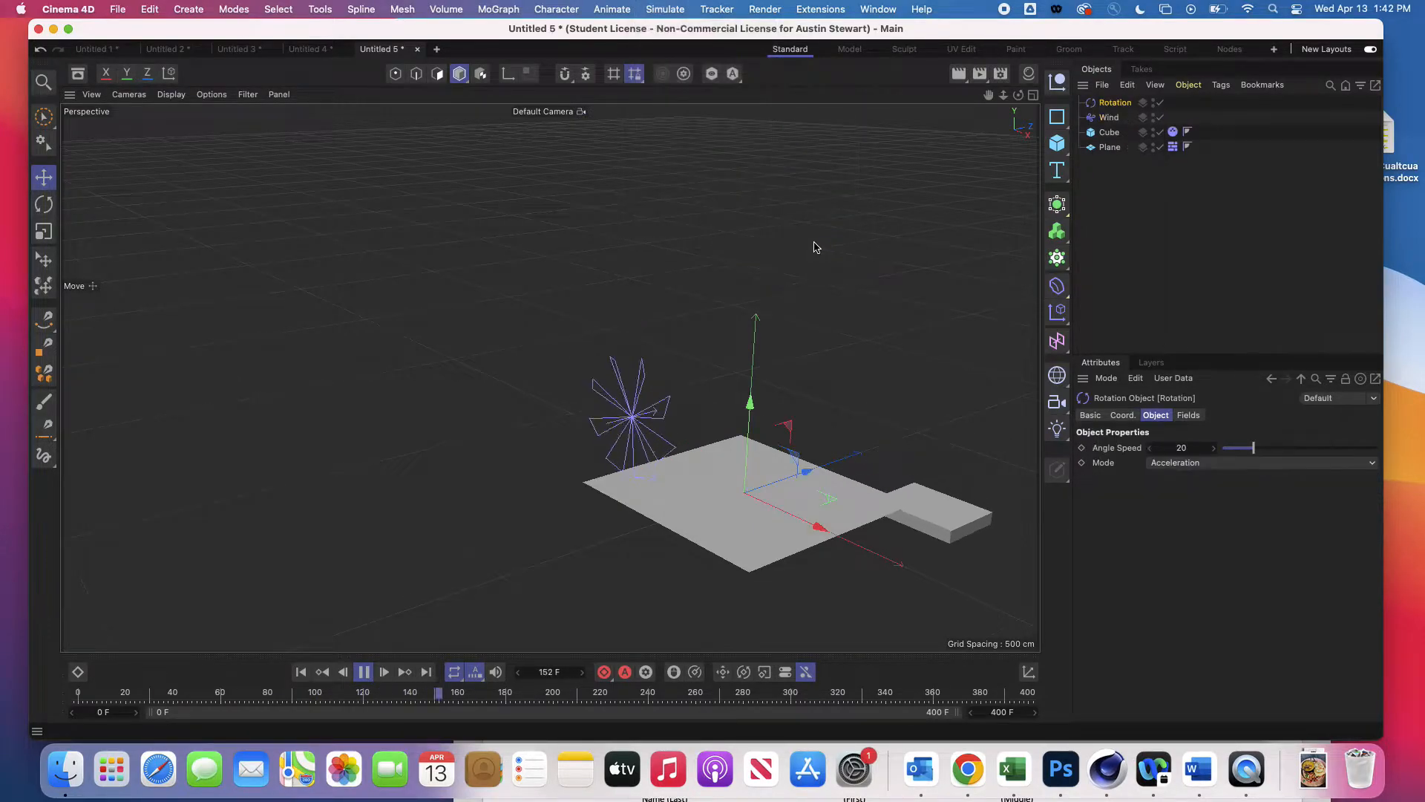
pyautogui.click(1183, 463)
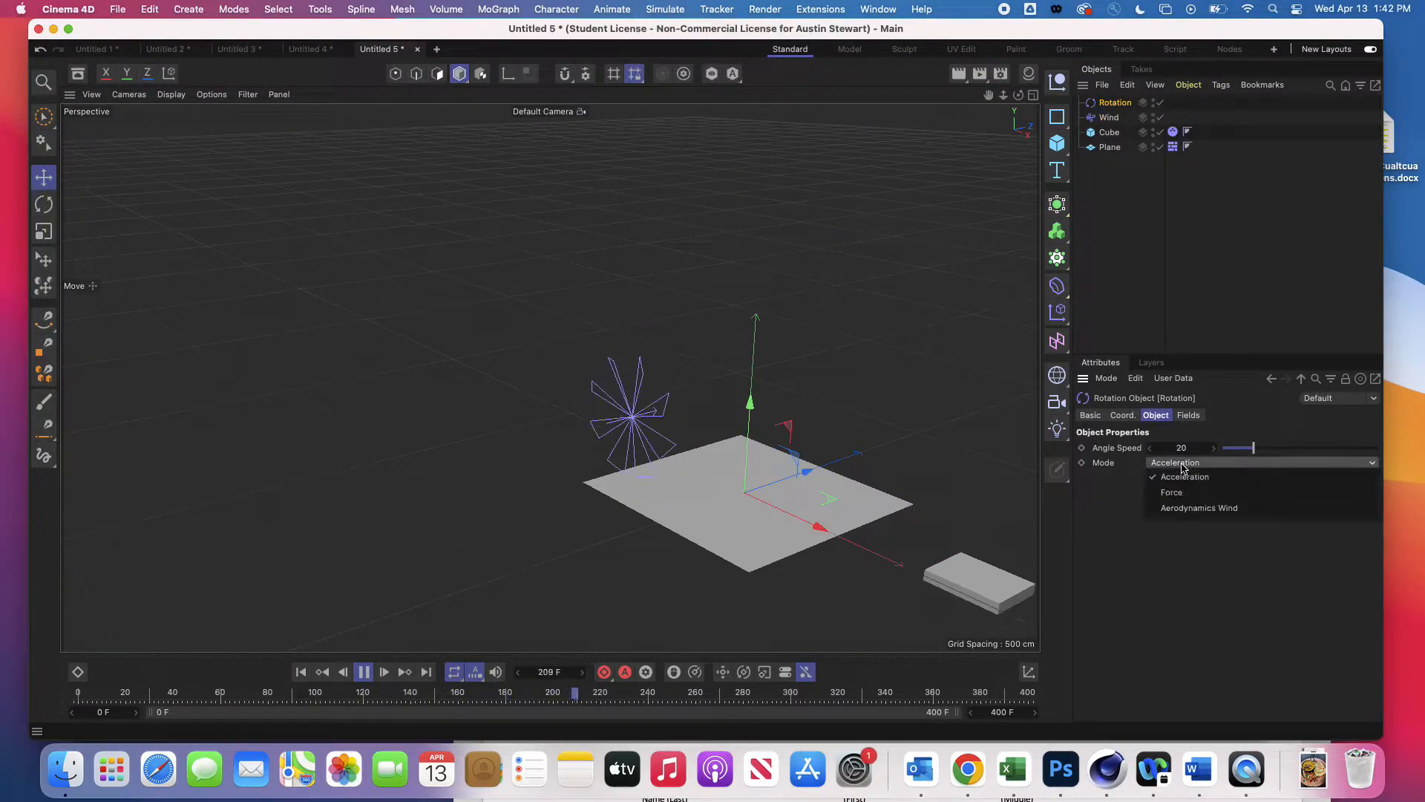
pyautogui.click(1196, 511)
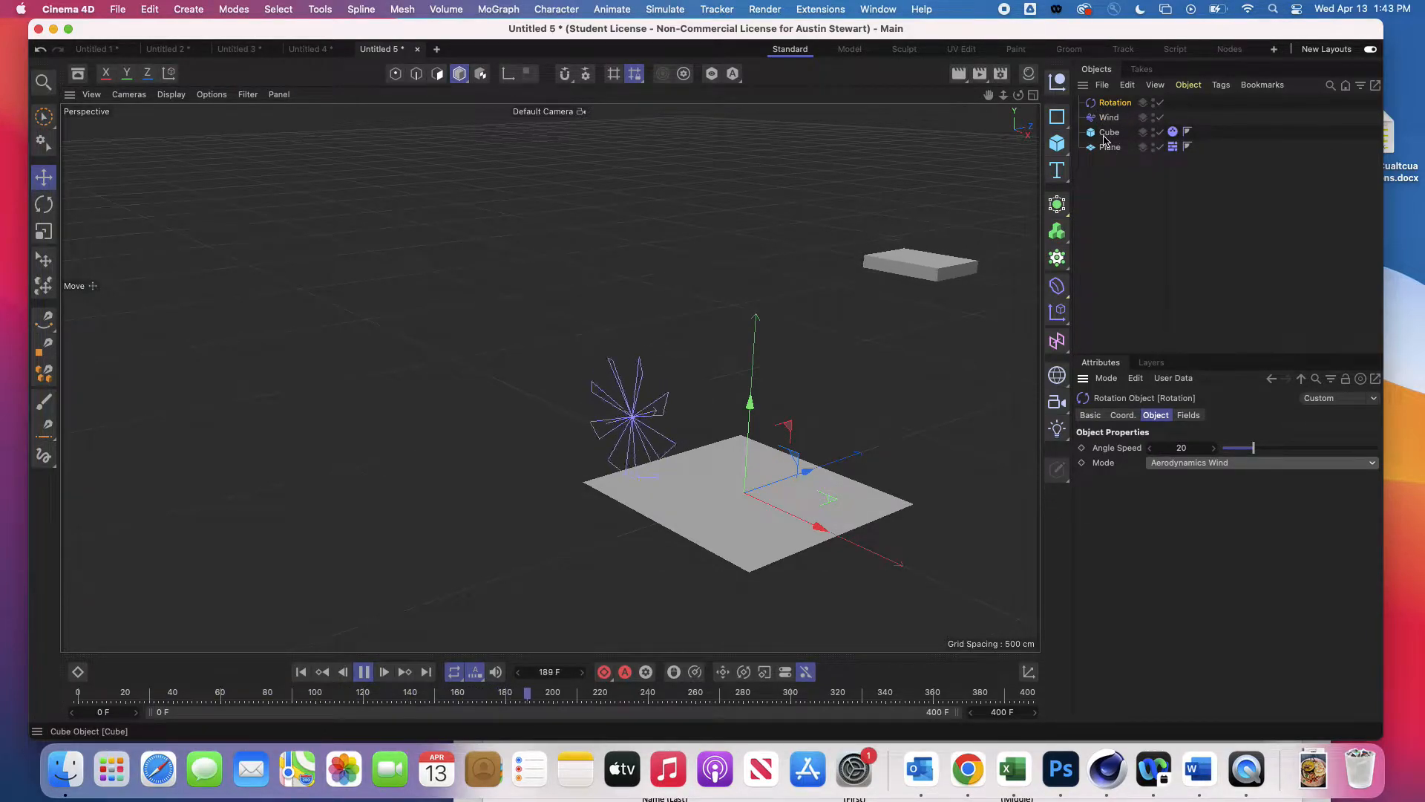
# Open the cube's Dynamics Body force settings, then stop the simulation and return to the first frame
pyautogui.click(1174, 133)
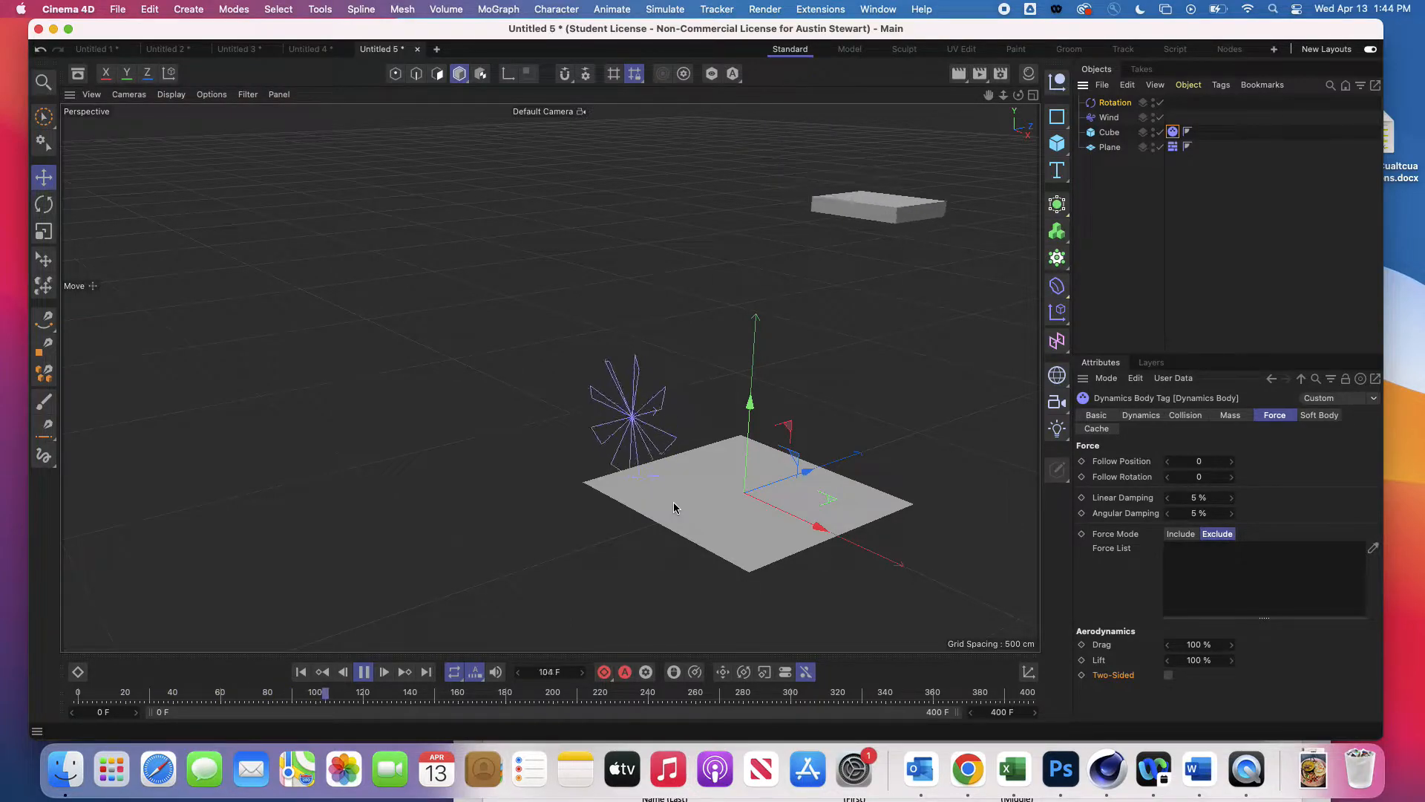
pyautogui.click(362, 671)
pyautogui.click(305, 670)
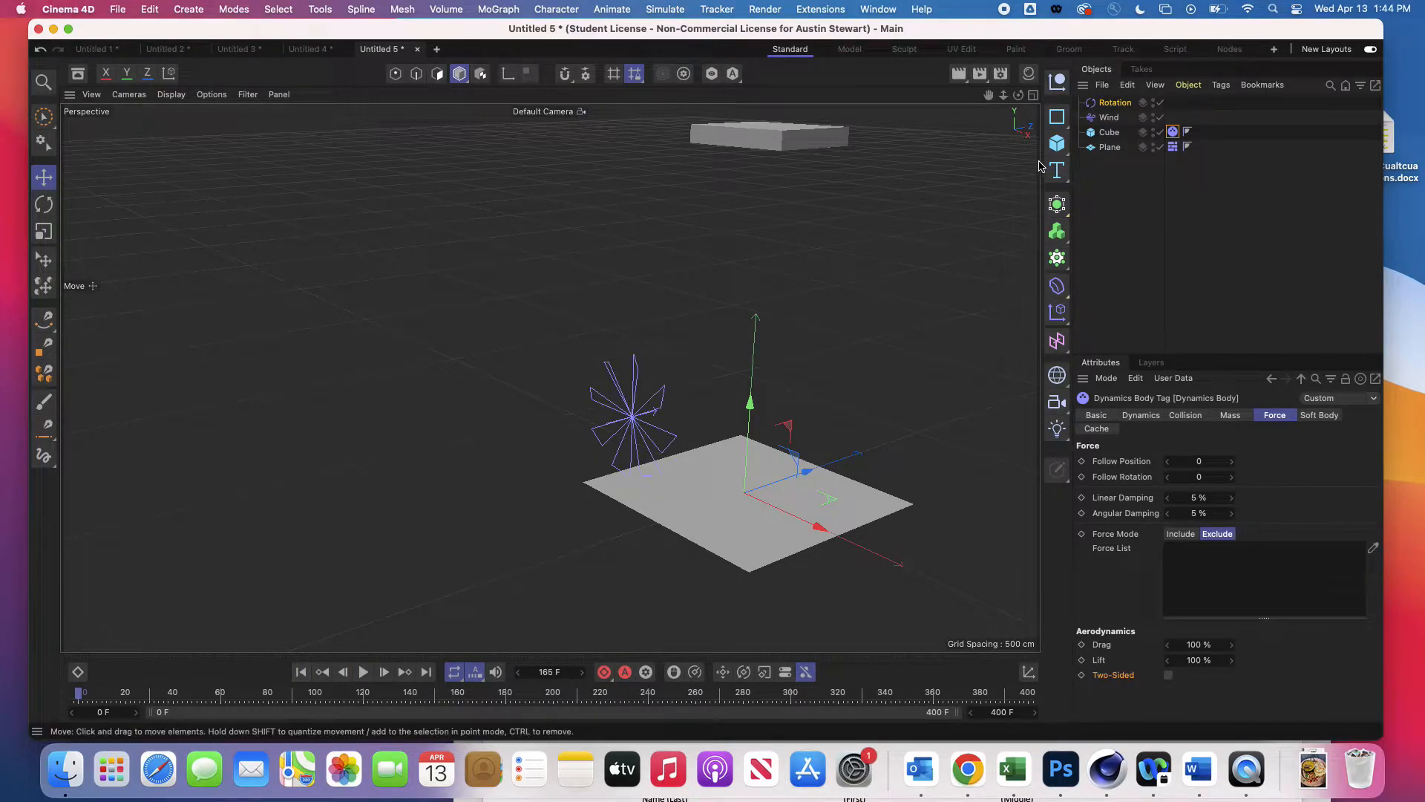
# Add a Cloner and a sphere with a 10 cm radius, and nest the sphere inside the Cloner
pyautogui.click(1057, 259)
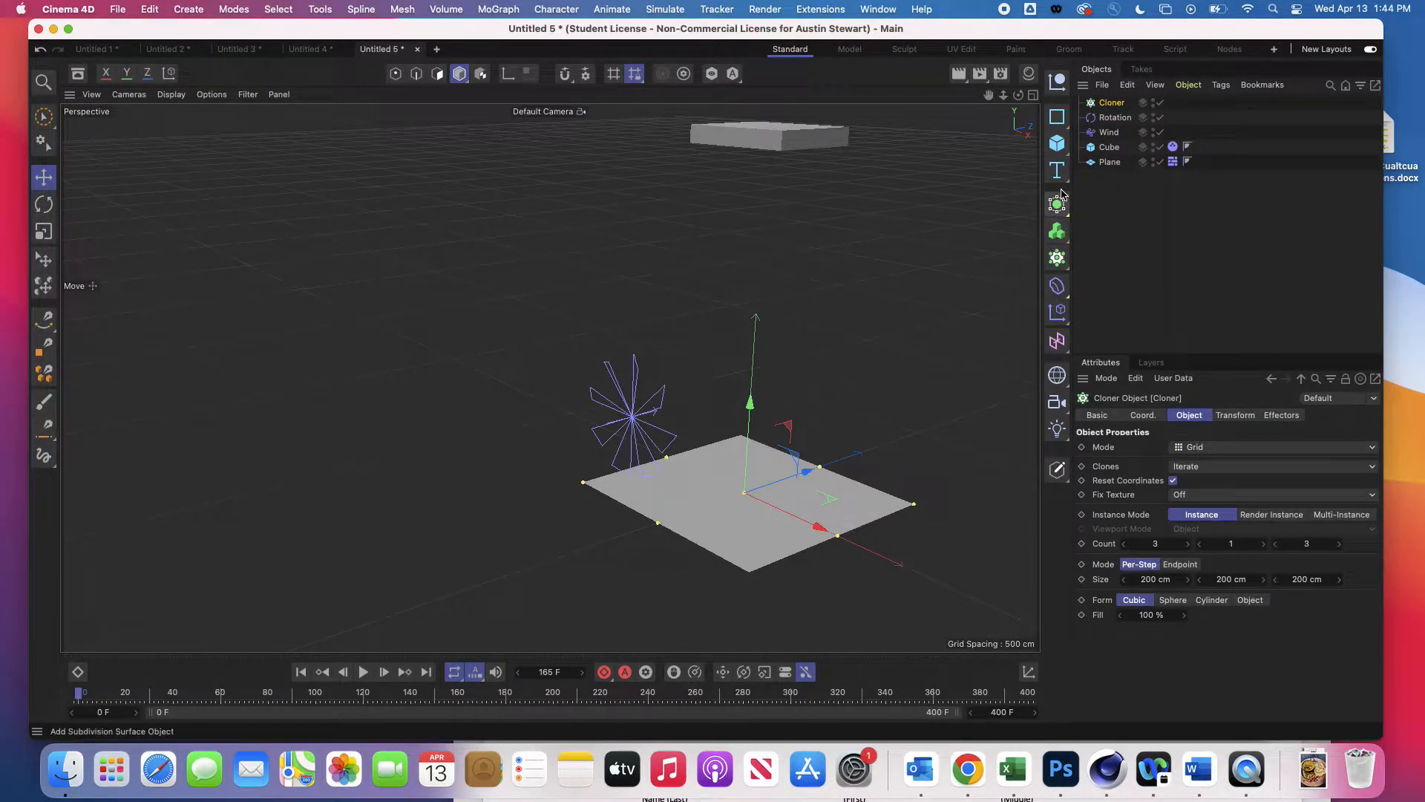
pyautogui.click(1057, 145)
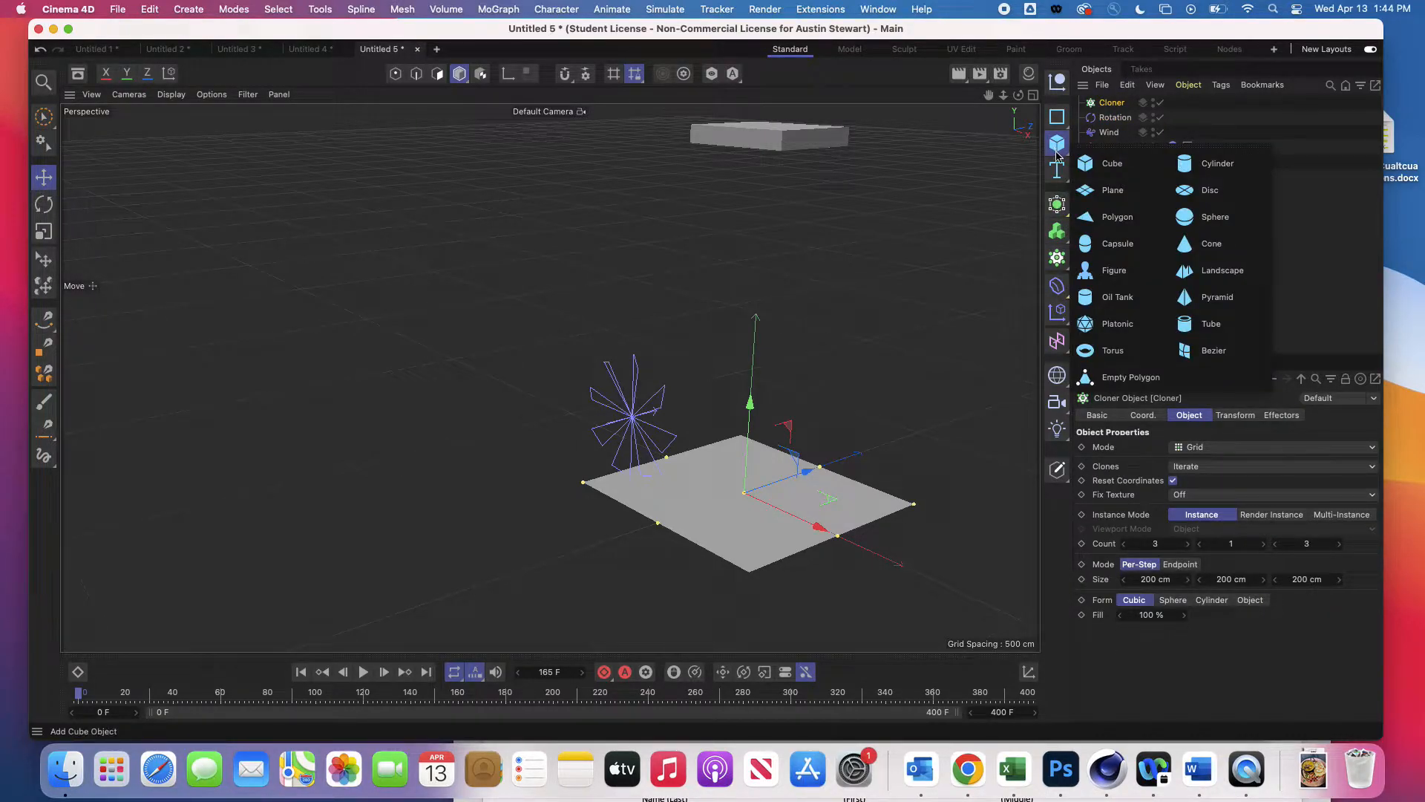
pyautogui.click(1217, 216)
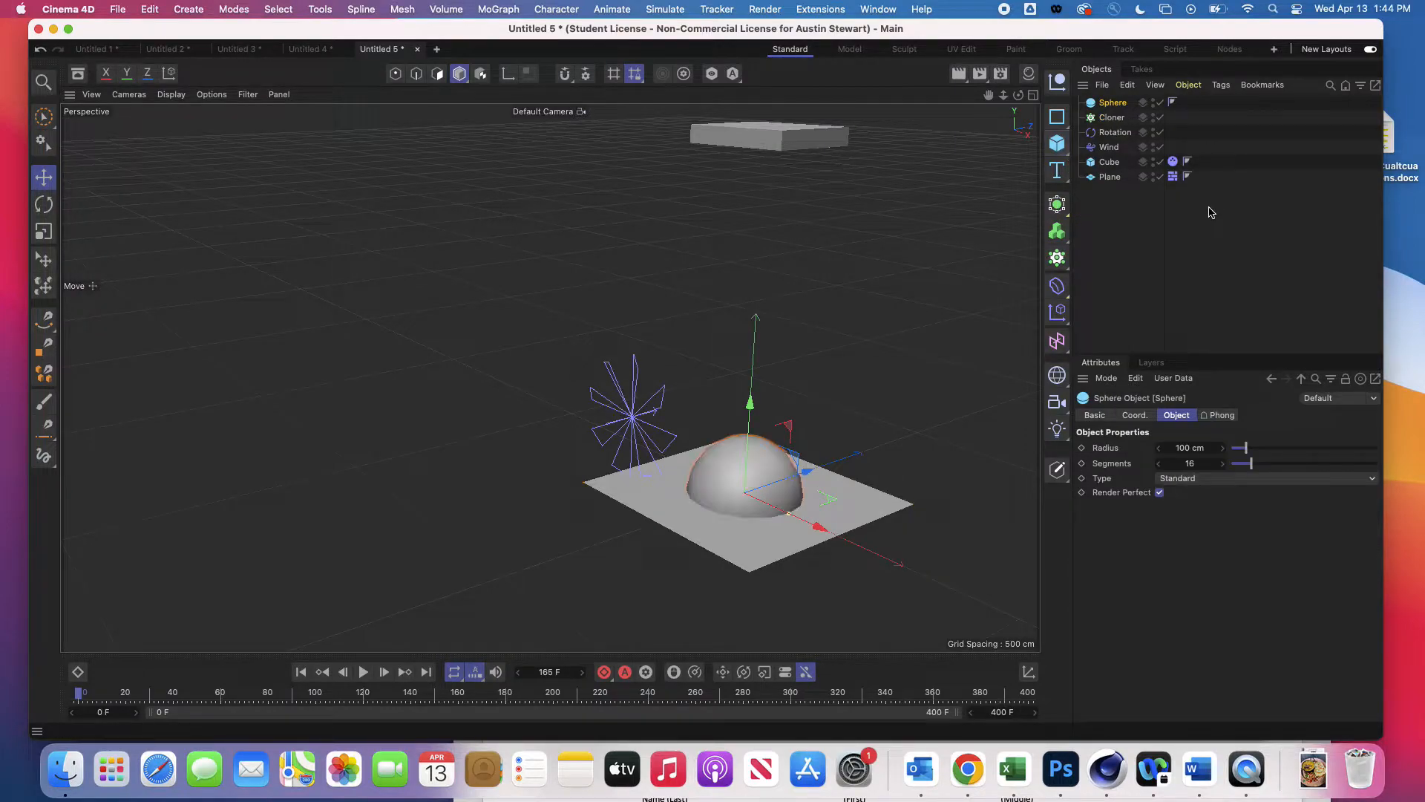
pyautogui.click(1192, 448)
pyautogui.write('10')
pyautogui.press('Tab')
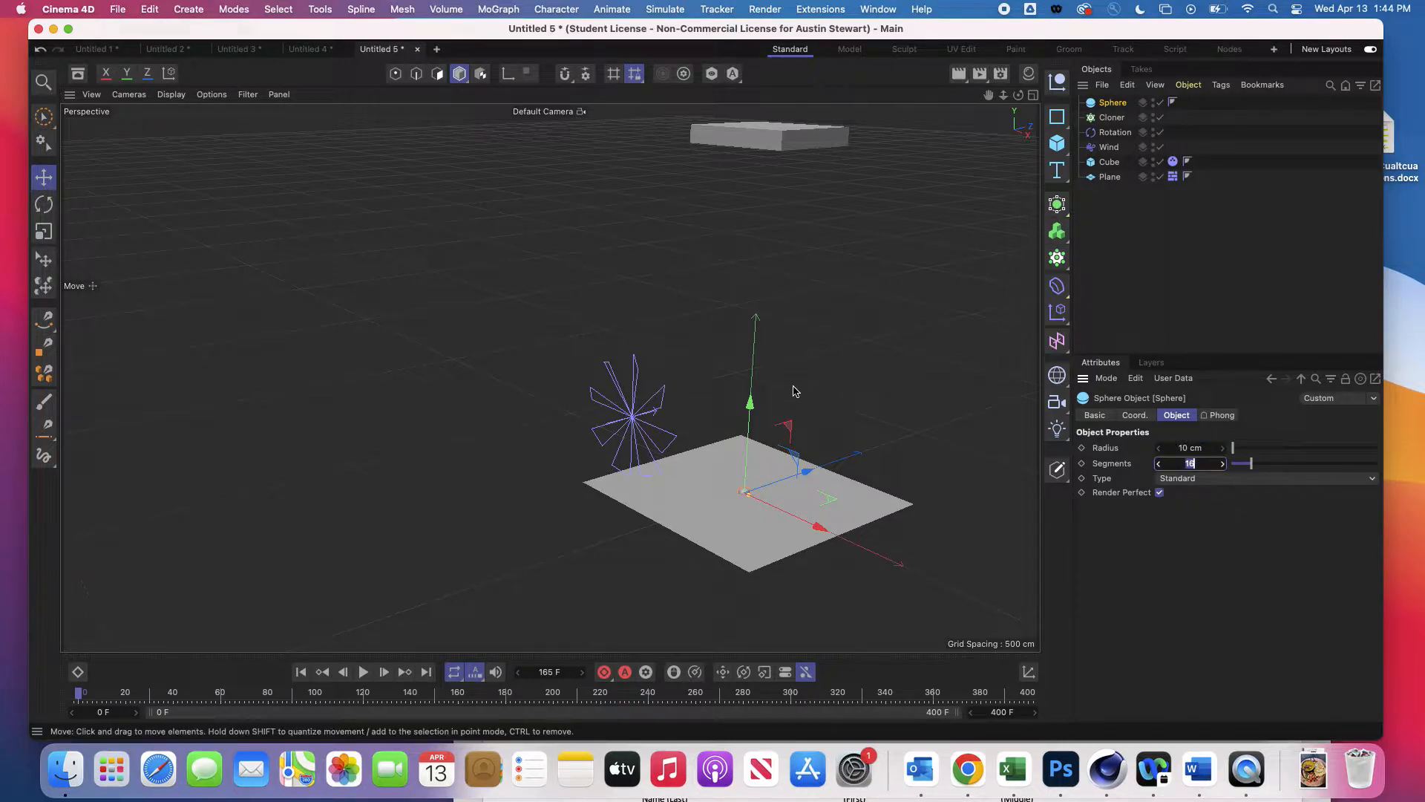
pyautogui.moveTo(1111, 106); pyautogui.dragTo(1116, 121)
# Raise the Cloner to a height between the plane and the cube, and set its grid count to 10 × 1 × 10
pyautogui.click(1111, 102)
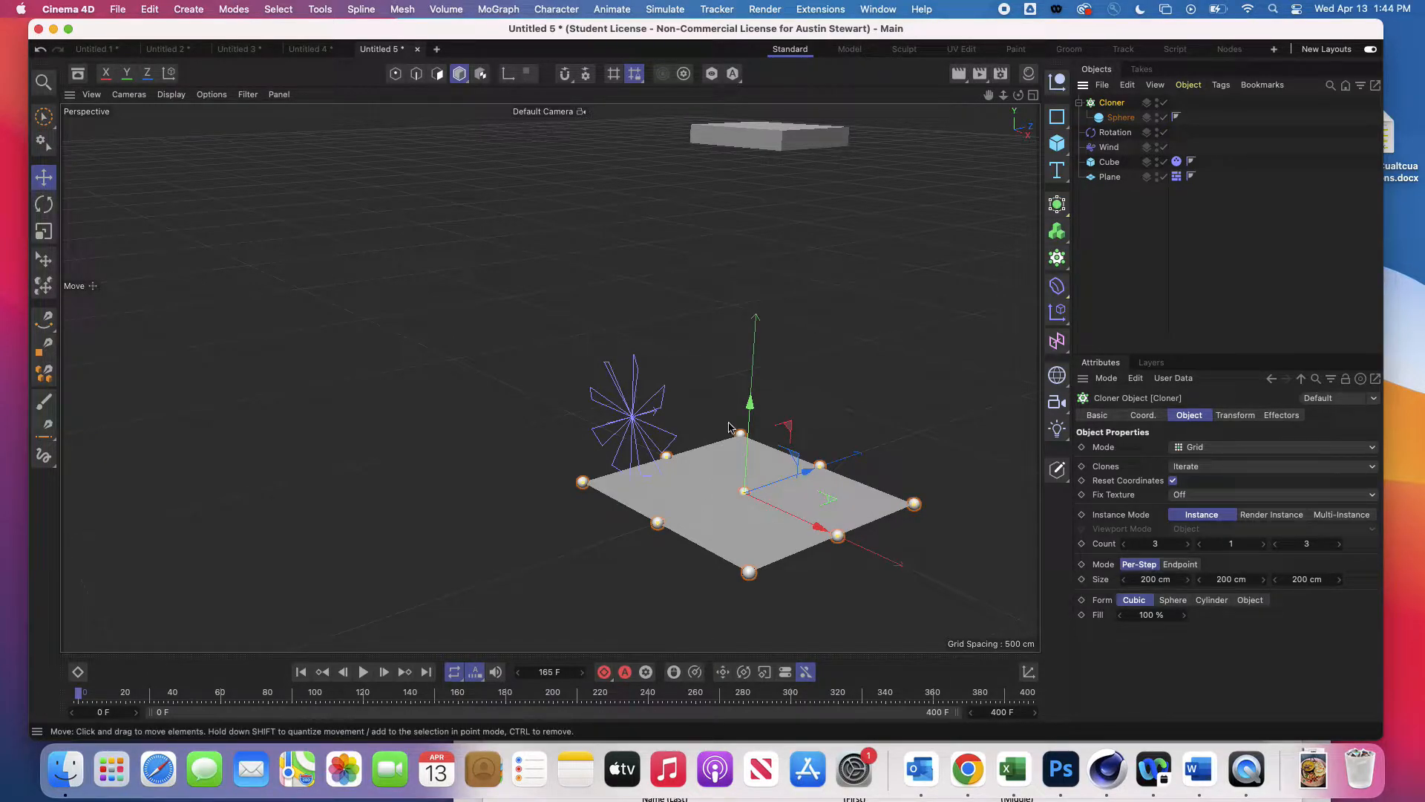
pyautogui.moveTo(749, 405)
pyautogui.mouseDown()
pyautogui.moveTo(738, 229)
pyautogui.moveTo(707, 188)
pyautogui.moveTo(731, 166)
pyautogui.mouseUp()
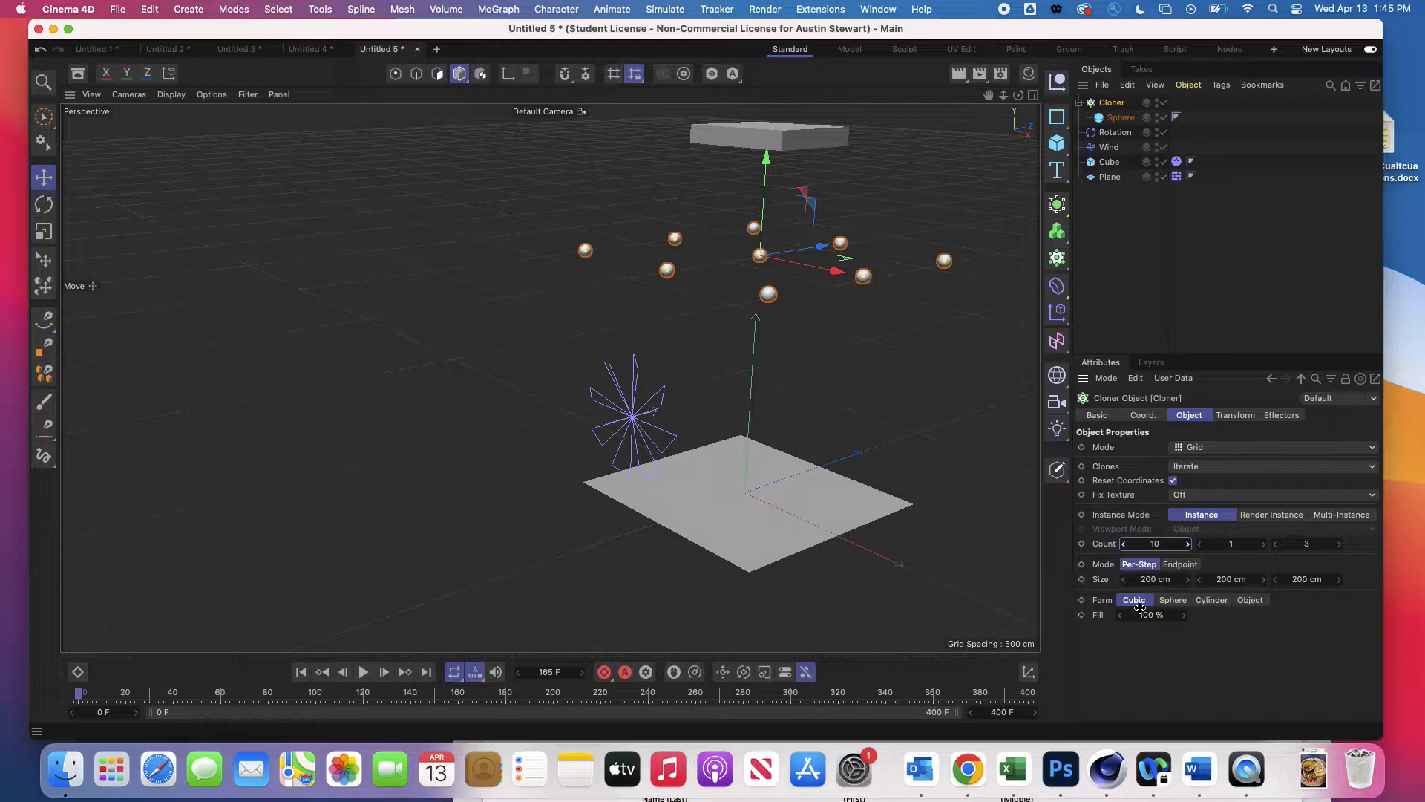
pyautogui.click(1301, 544)
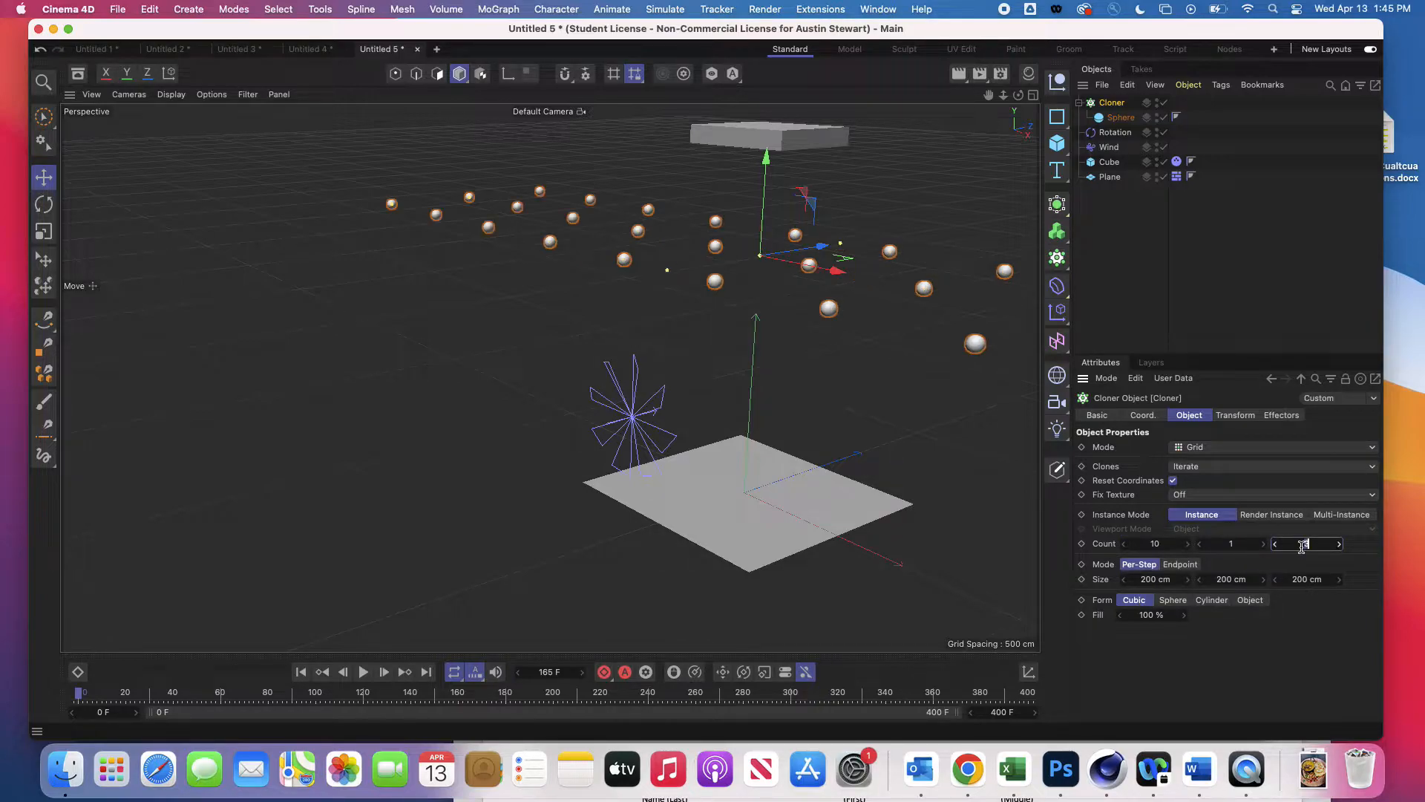
pyautogui.press('Return')
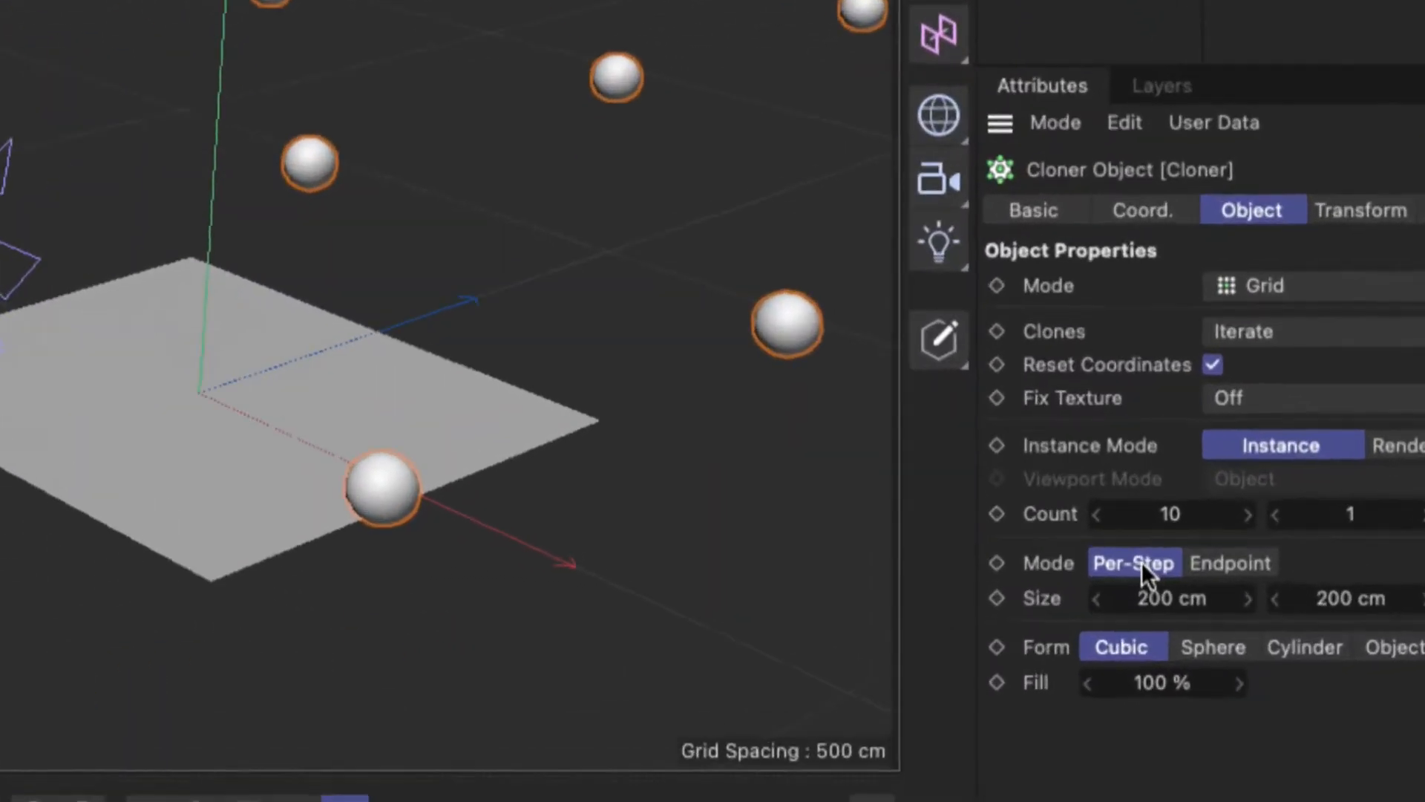
# Switch the Cloner's grid sizing to Endpoint mode and try an X size of 180 cm, followed by 200 cm
pyautogui.click(1250, 564)
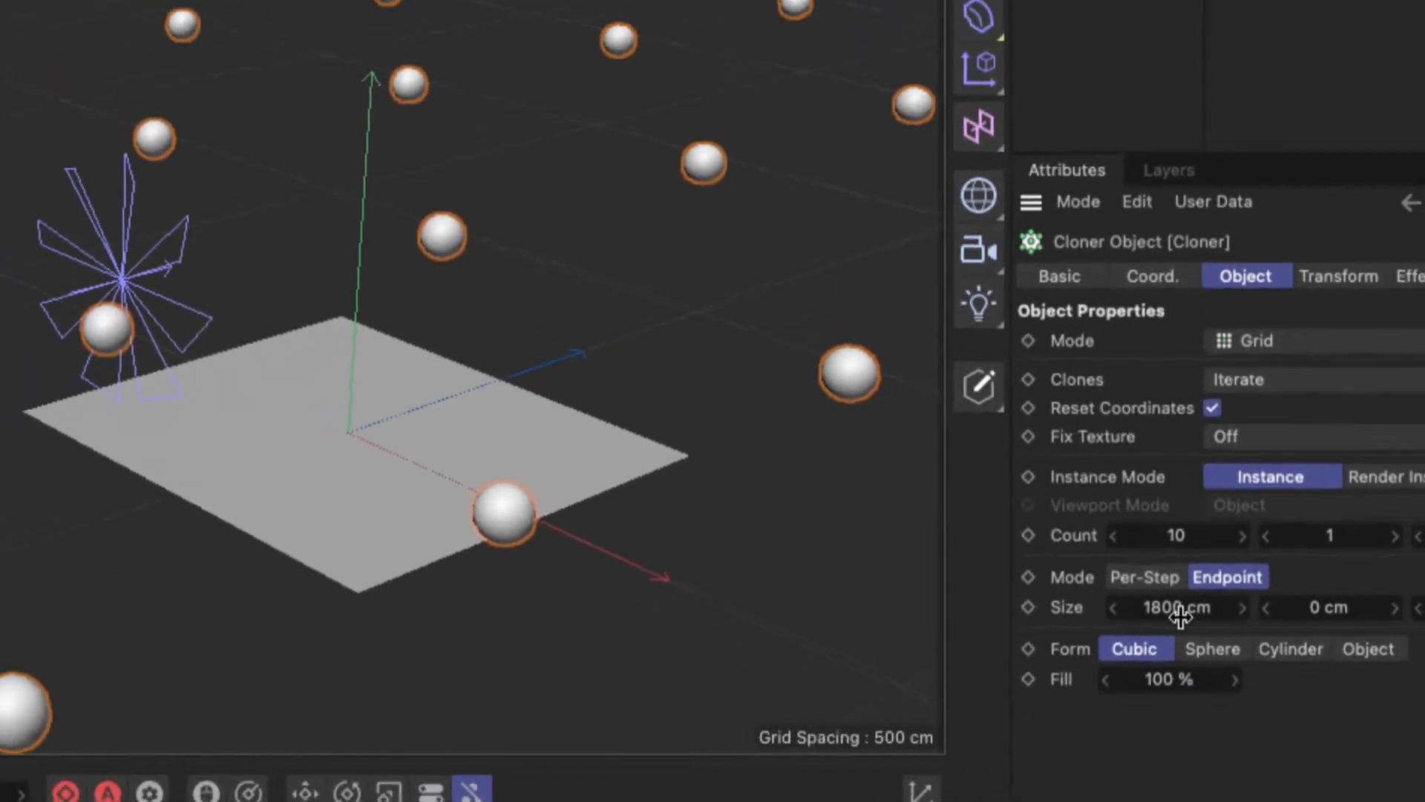
pyautogui.click(1177, 612)
pyautogui.write('180')
pyautogui.press('Tab')
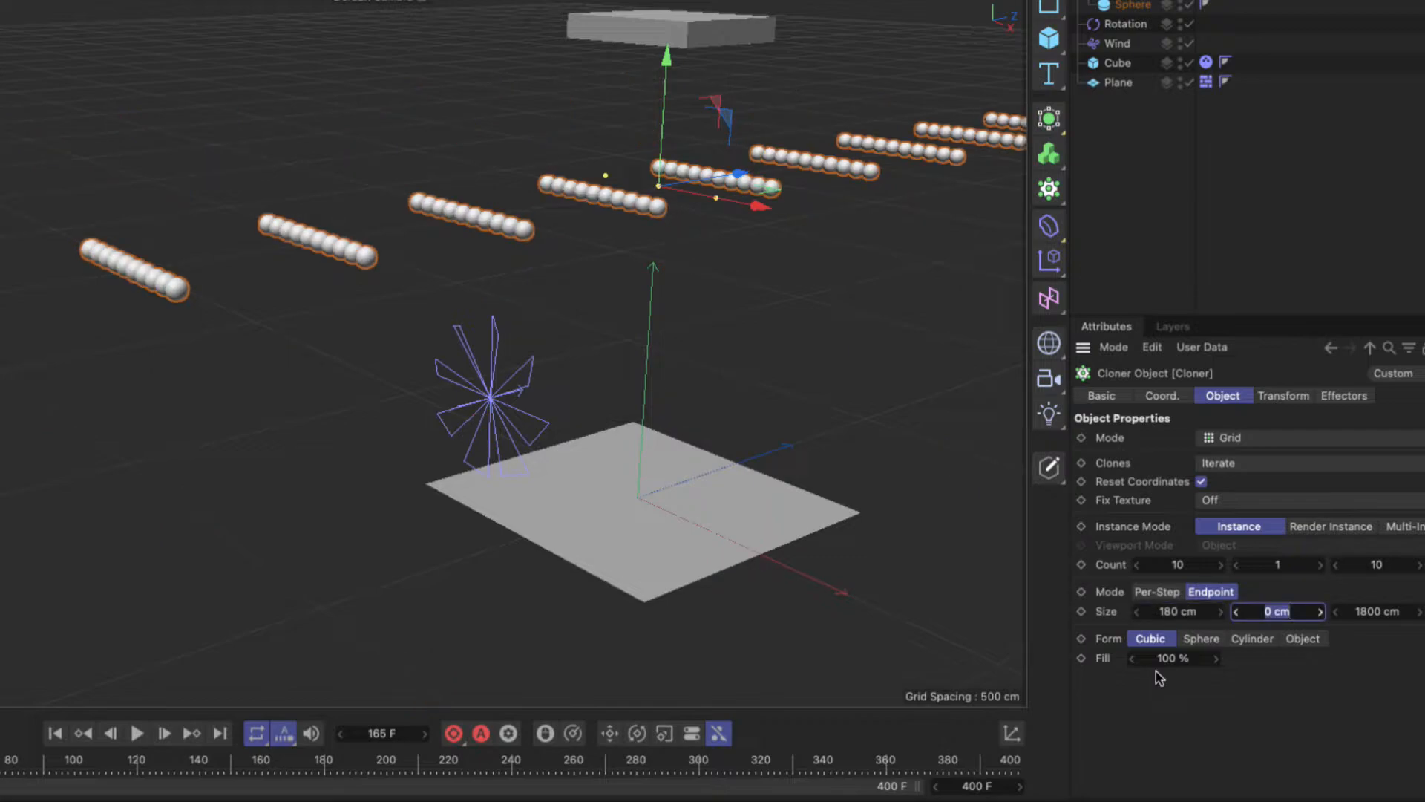
pyautogui.click(1177, 611)
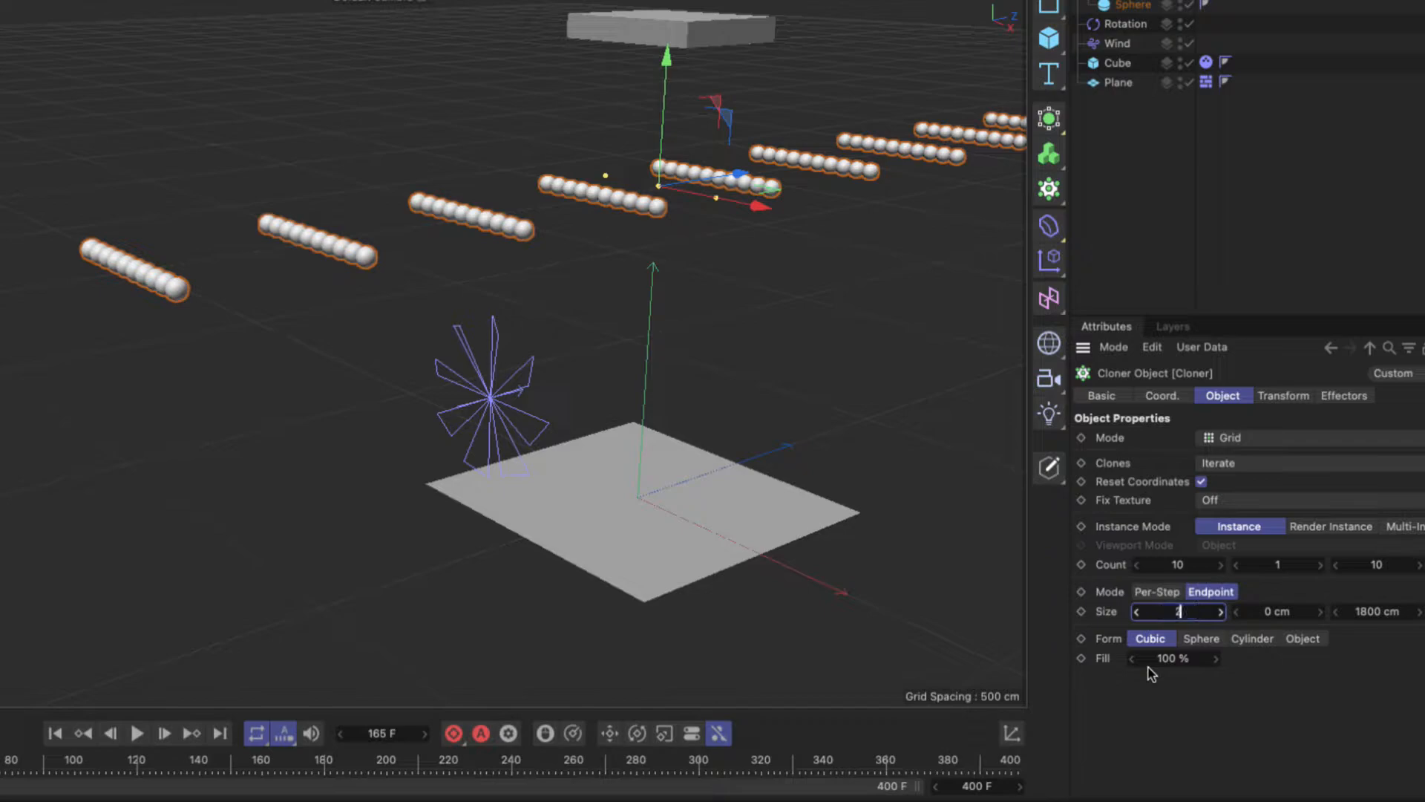
pyautogui.write('200')
pyautogui.press('Tab')
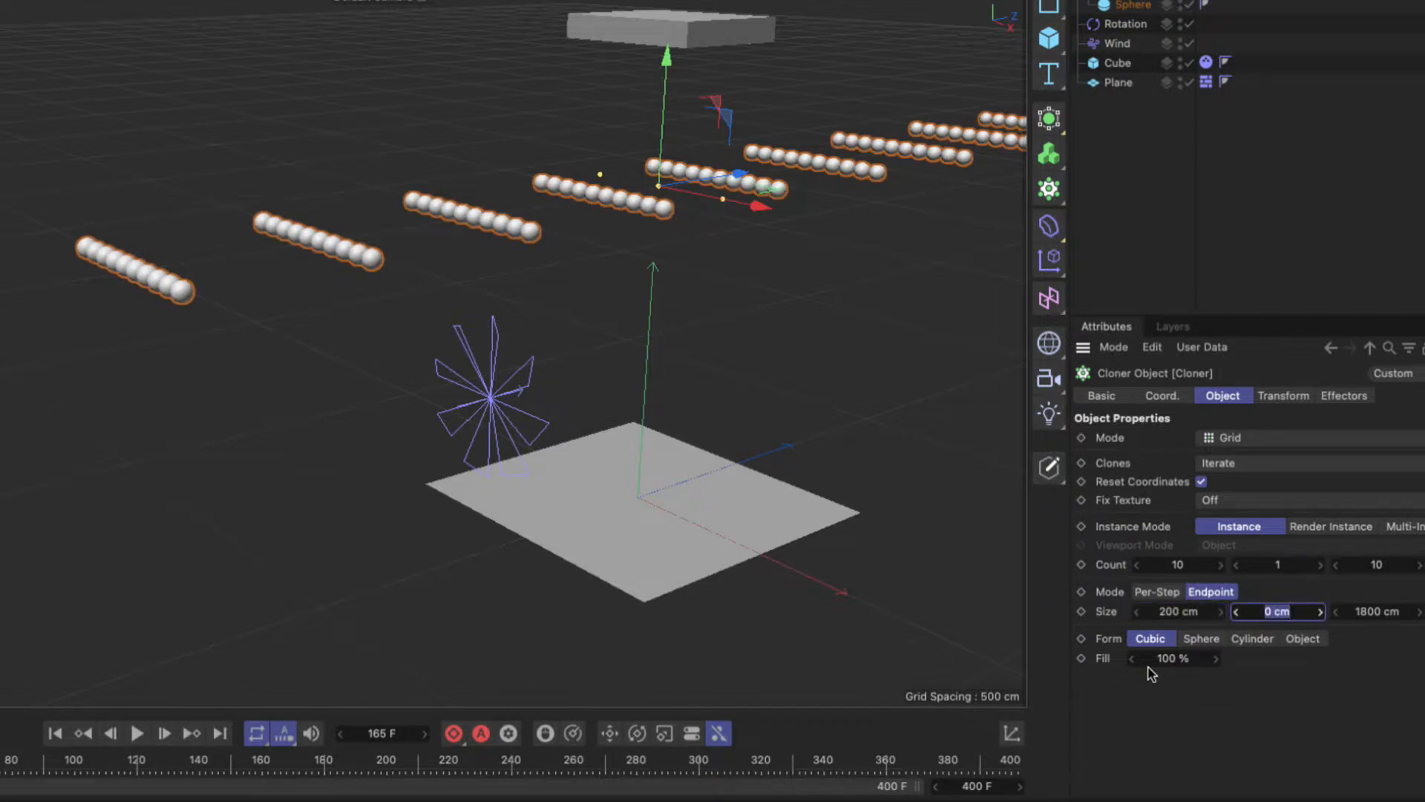
# Set the Cloner grid's X and Z sizes to 300 cm each and its fill to 3 %
pyautogui.click(1170, 605)
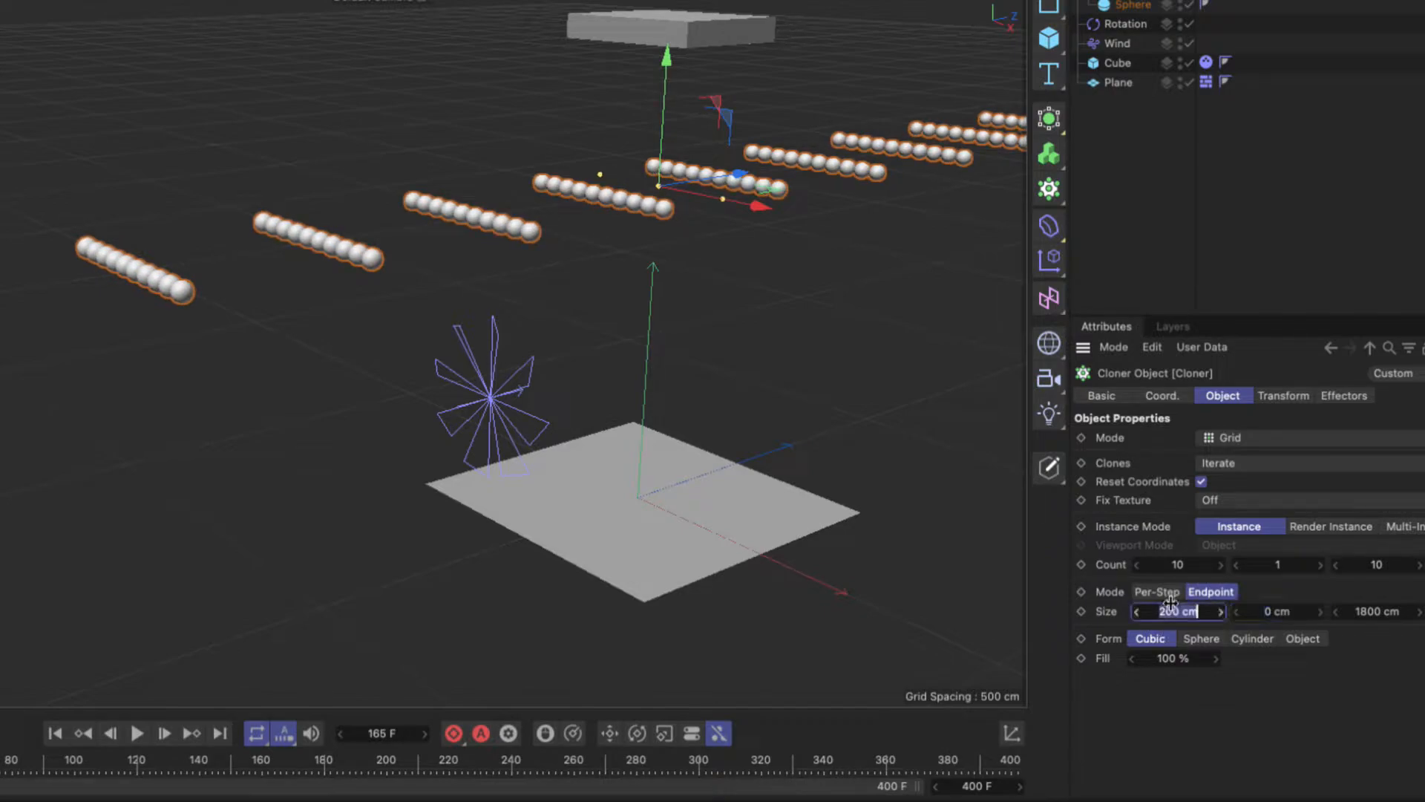
pyautogui.write('300')
pyautogui.press('Tab')
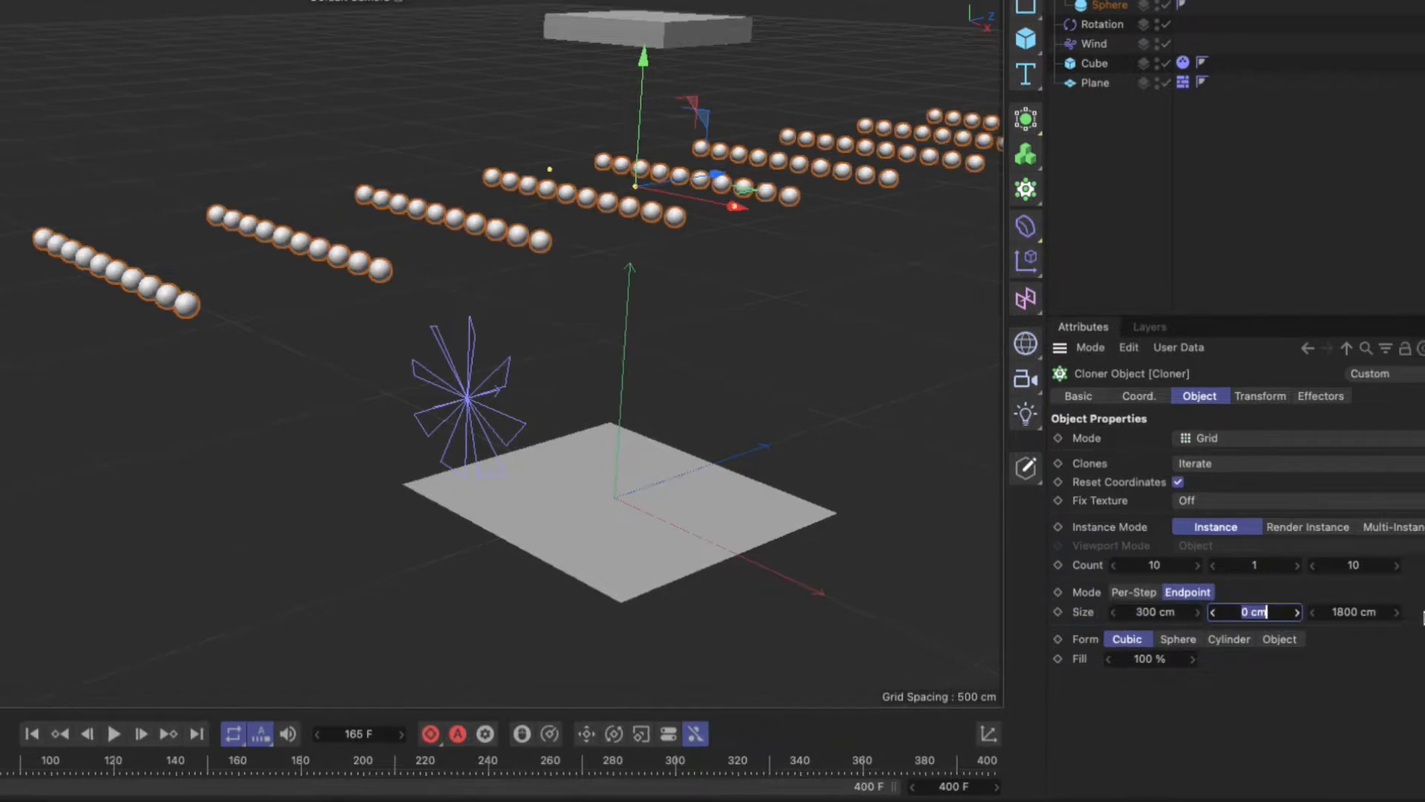
pyautogui.click(1356, 611)
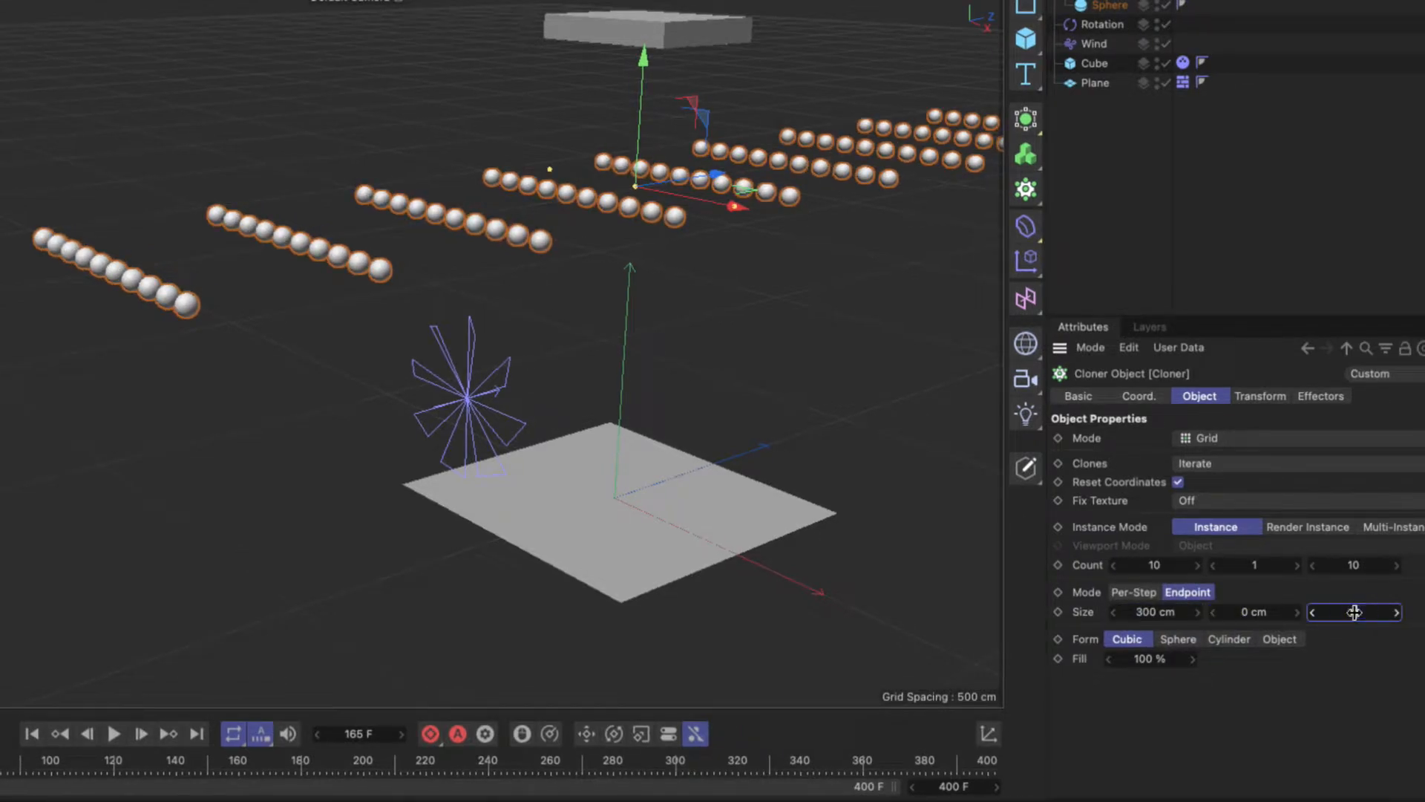
pyautogui.write('300')
pyautogui.press('Tab')
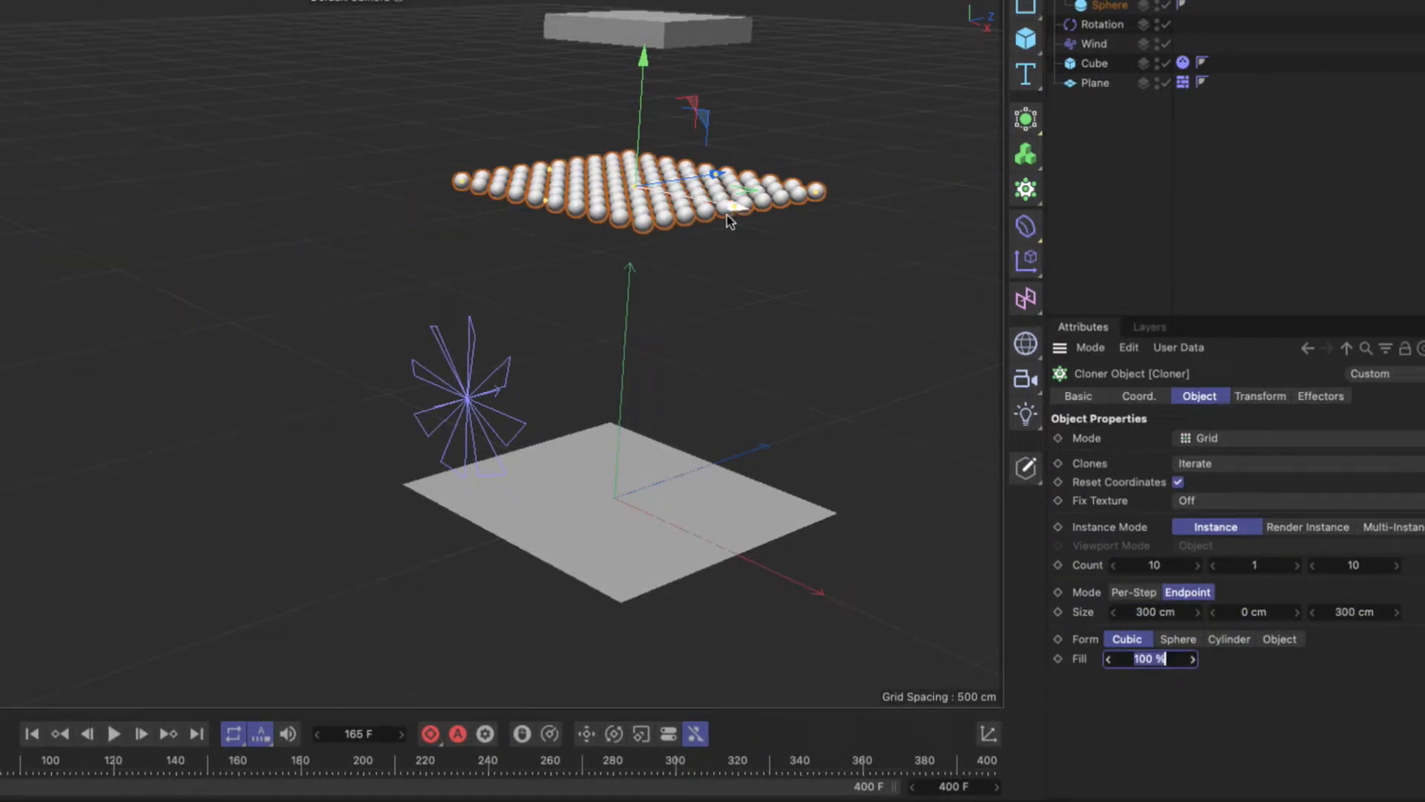
pyautogui.write('3')
# Apply a Rigid Body simulation tag to the Cloner
pyautogui.moveTo(672, 211)
pyautogui.mouseDown()
pyautogui.moveTo(652, 327)
pyautogui.moveTo(689, 310)
pyautogui.moveTo(679, 297)
pyautogui.mouseUp()
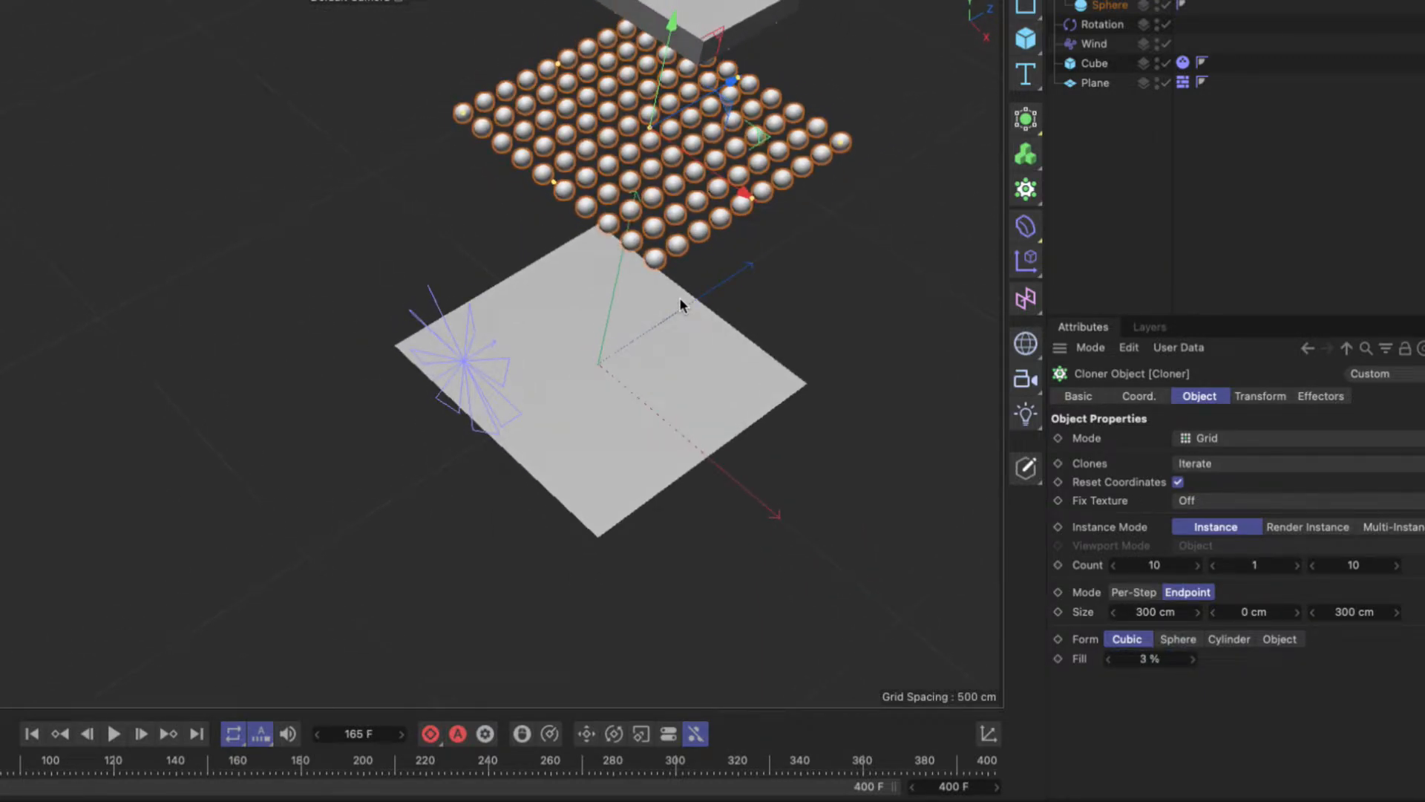
pyautogui.scroll(-5, 681, 303)
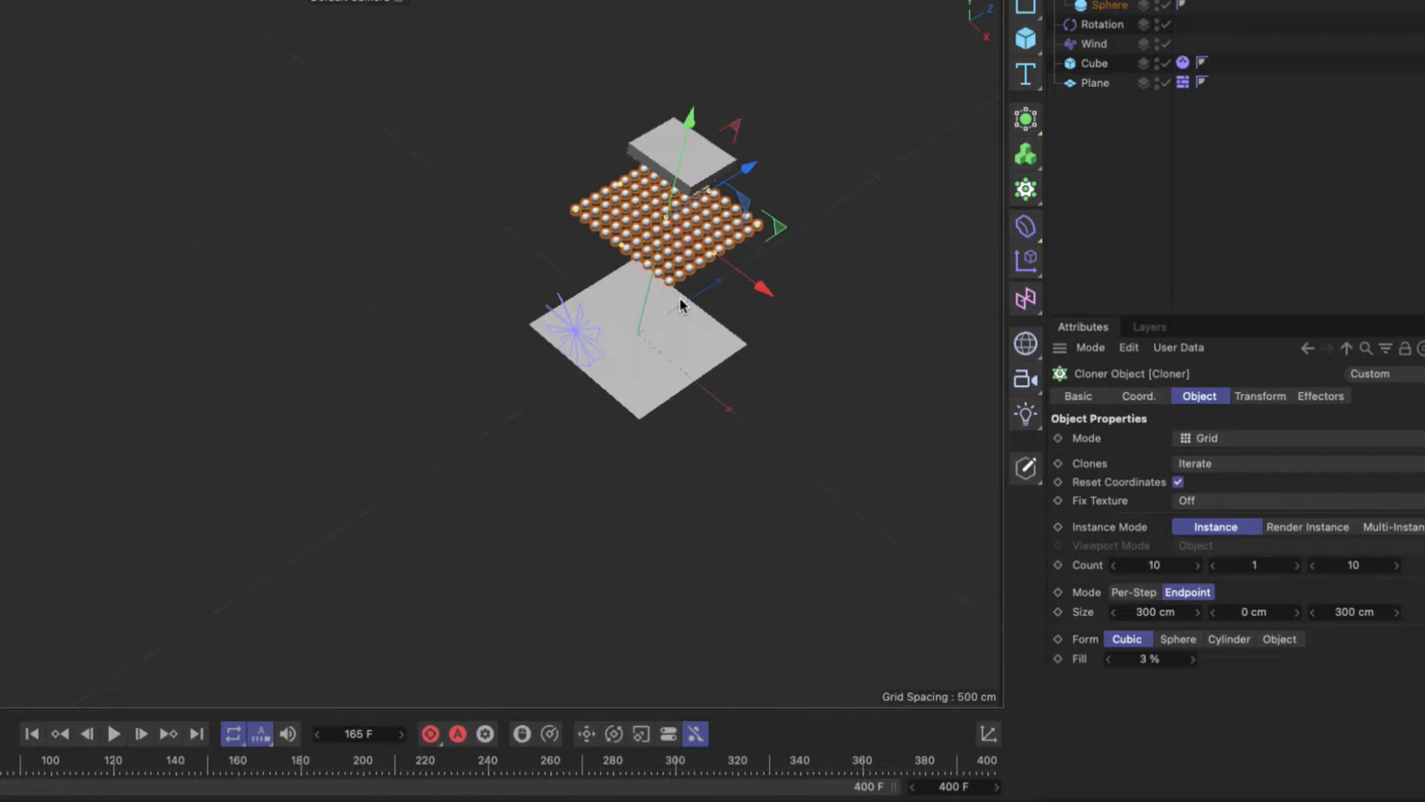
pyautogui.moveTo(679, 297); pyautogui.dragTo(689, 217)
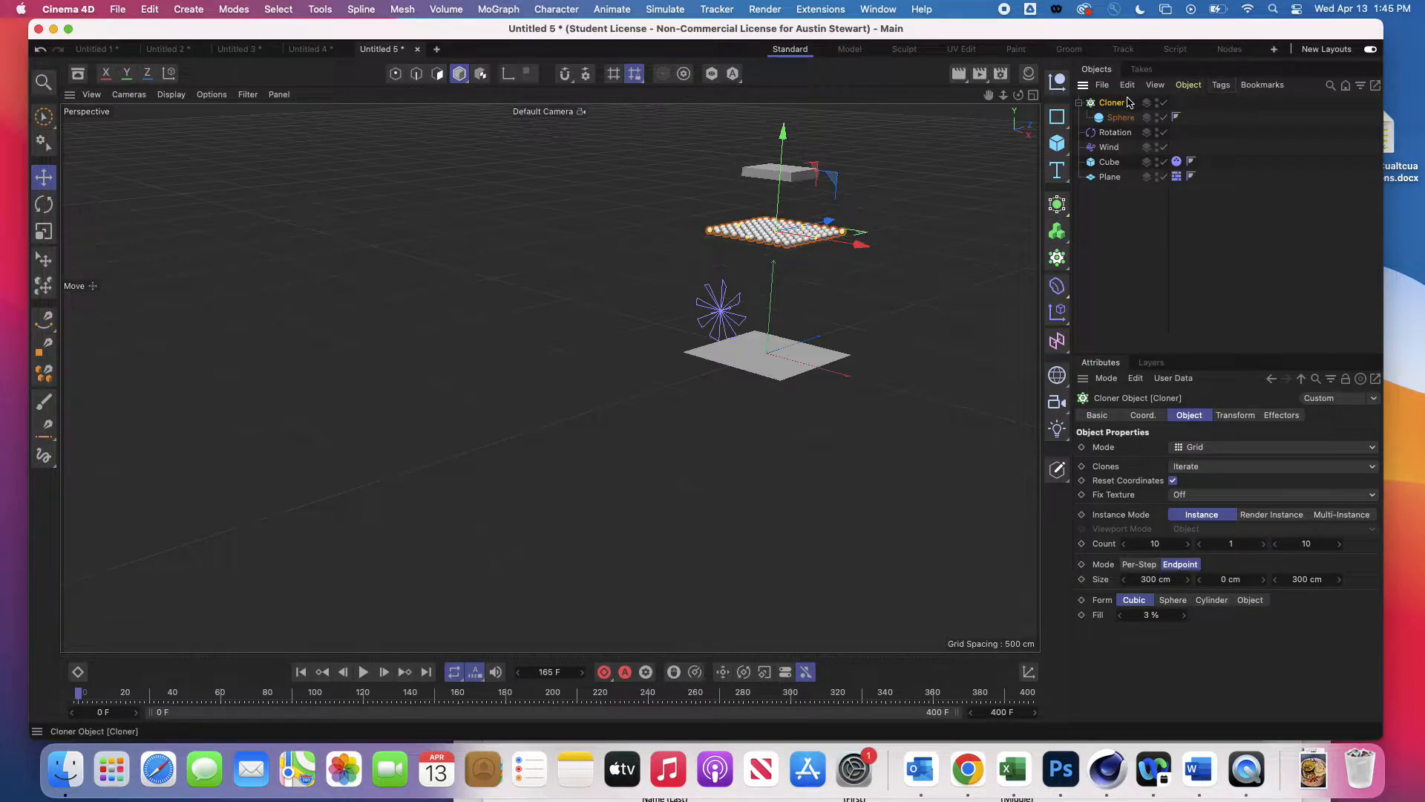
pyautogui.rightClick(1121, 104)
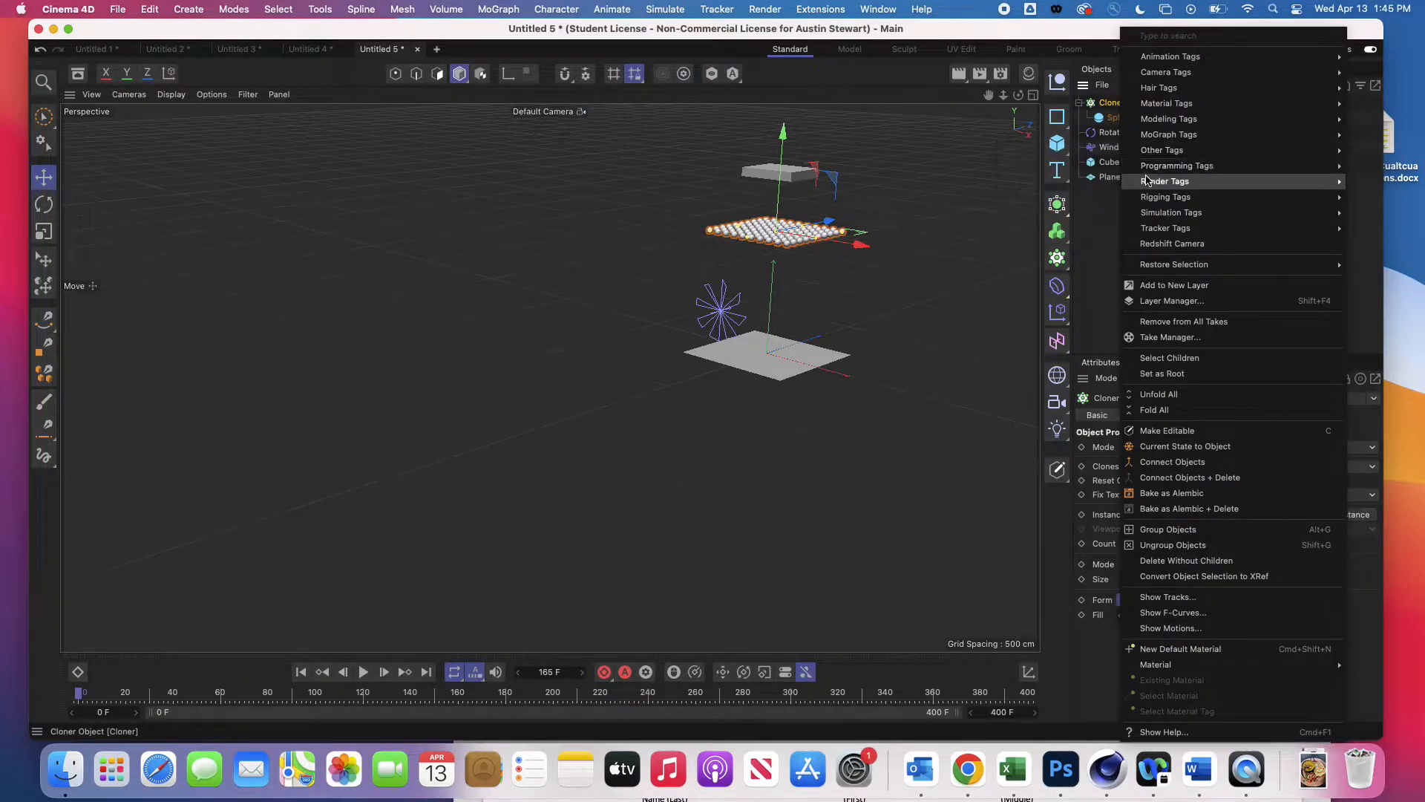
pyautogui.moveTo(1147, 182)
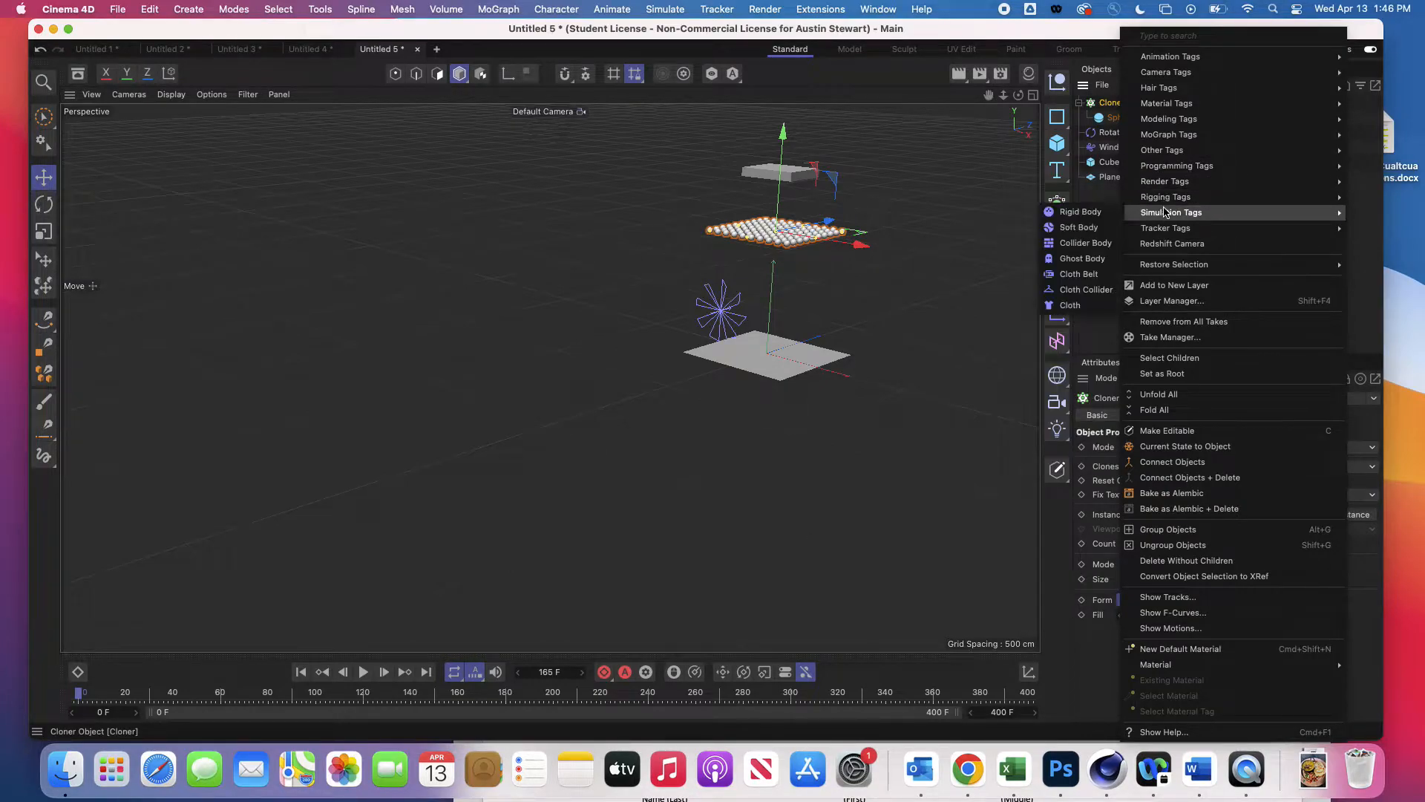
pyautogui.click(1081, 212)
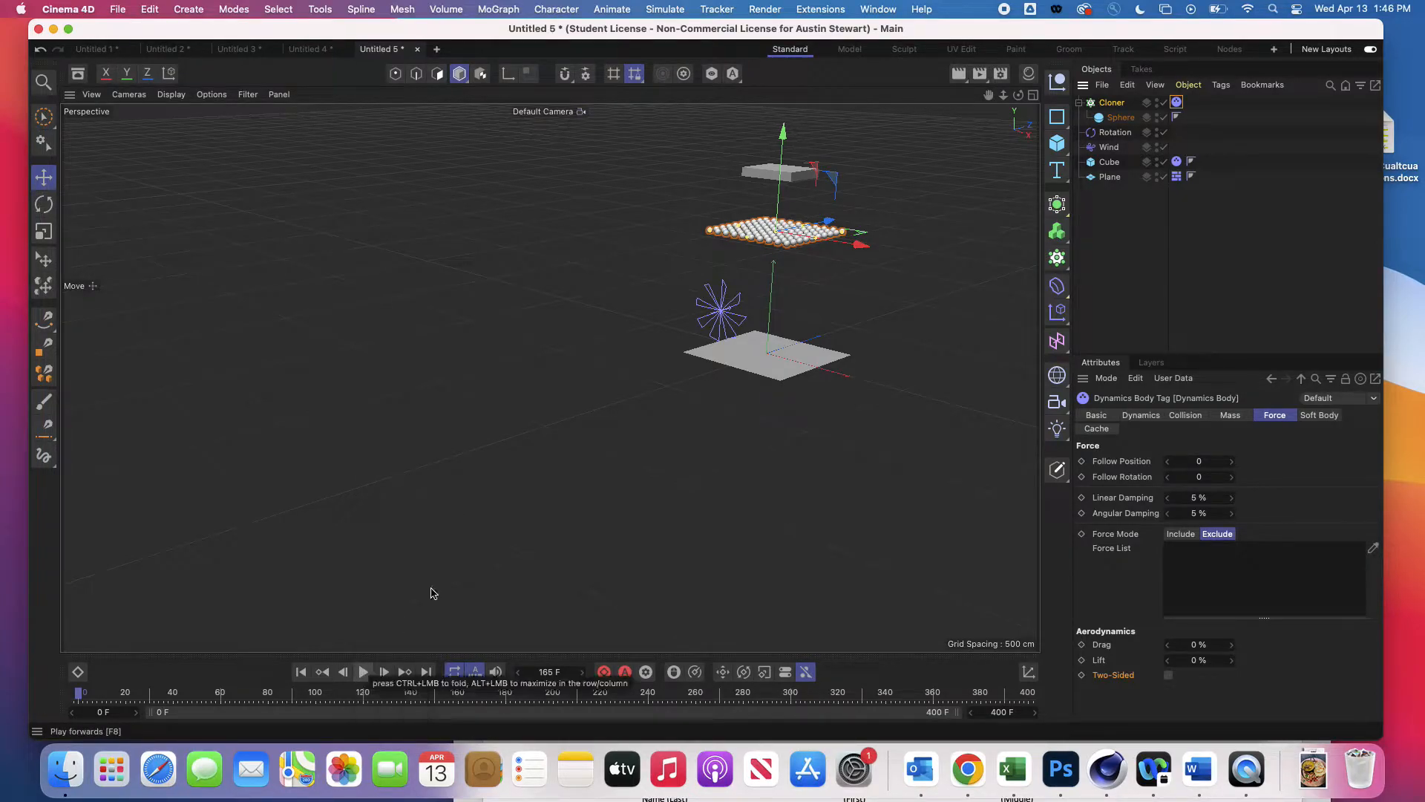
# Frame the scene and play the falling-spheres simulation twice, returning to the first frame after each run
pyautogui.press('h')
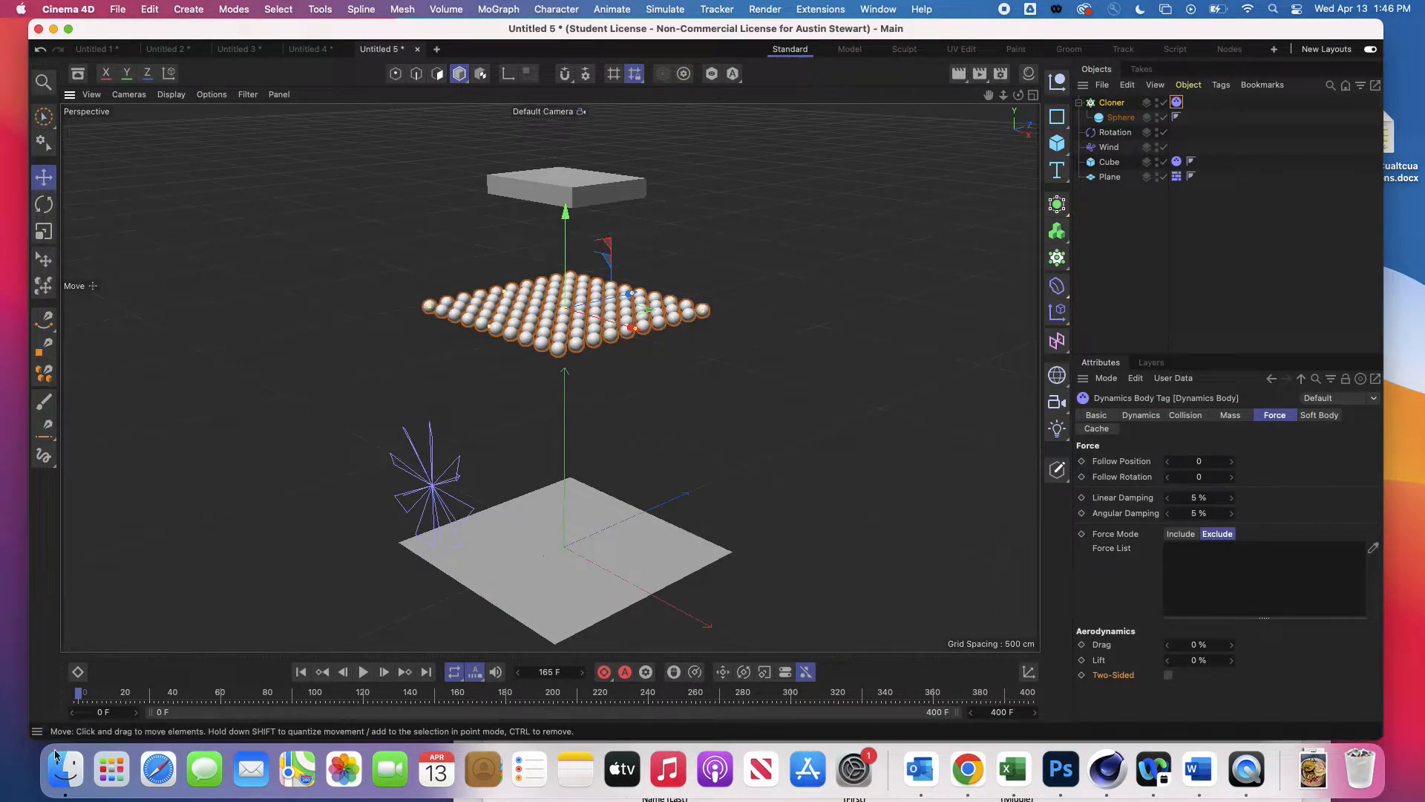
pyautogui.click(367, 673)
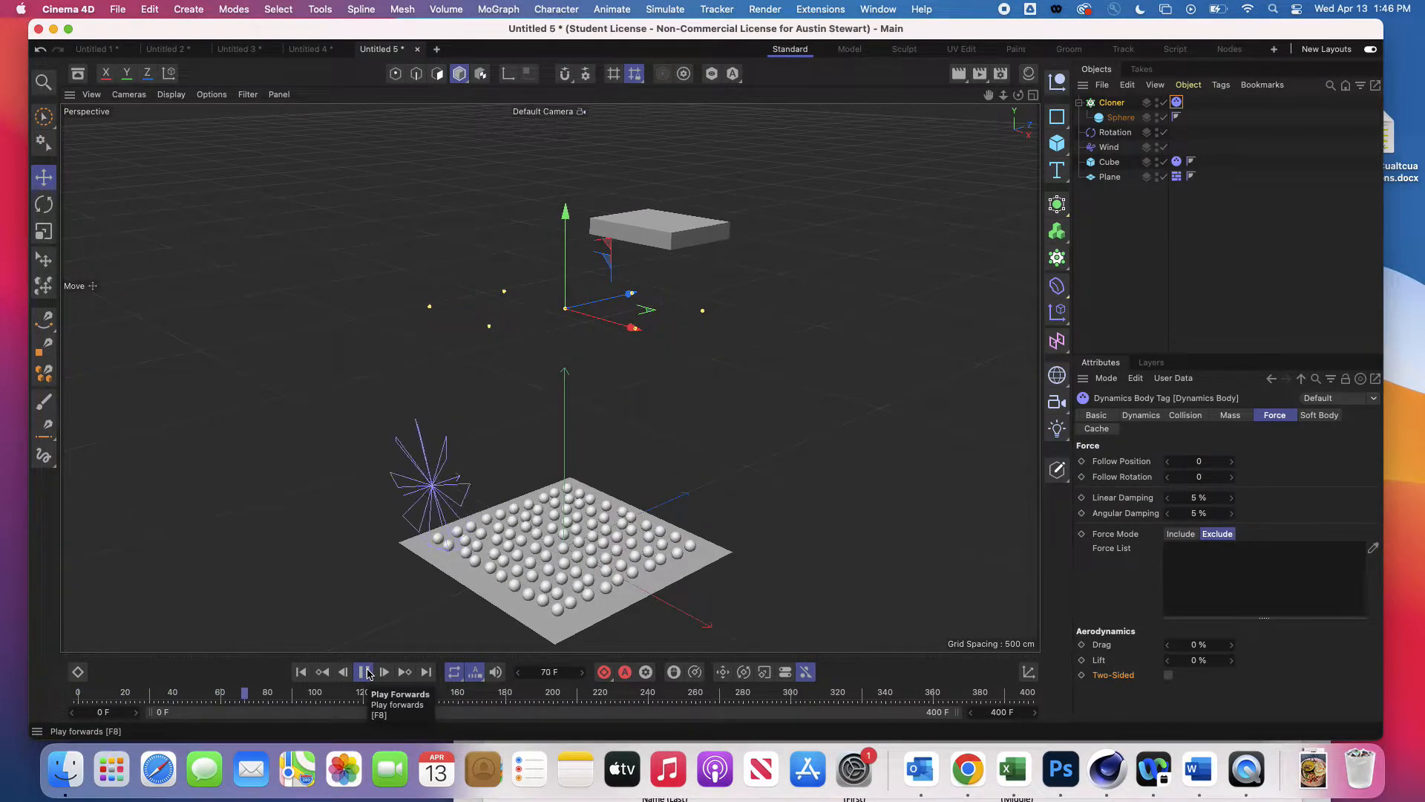
pyautogui.click(364, 673)
pyautogui.click(300, 673)
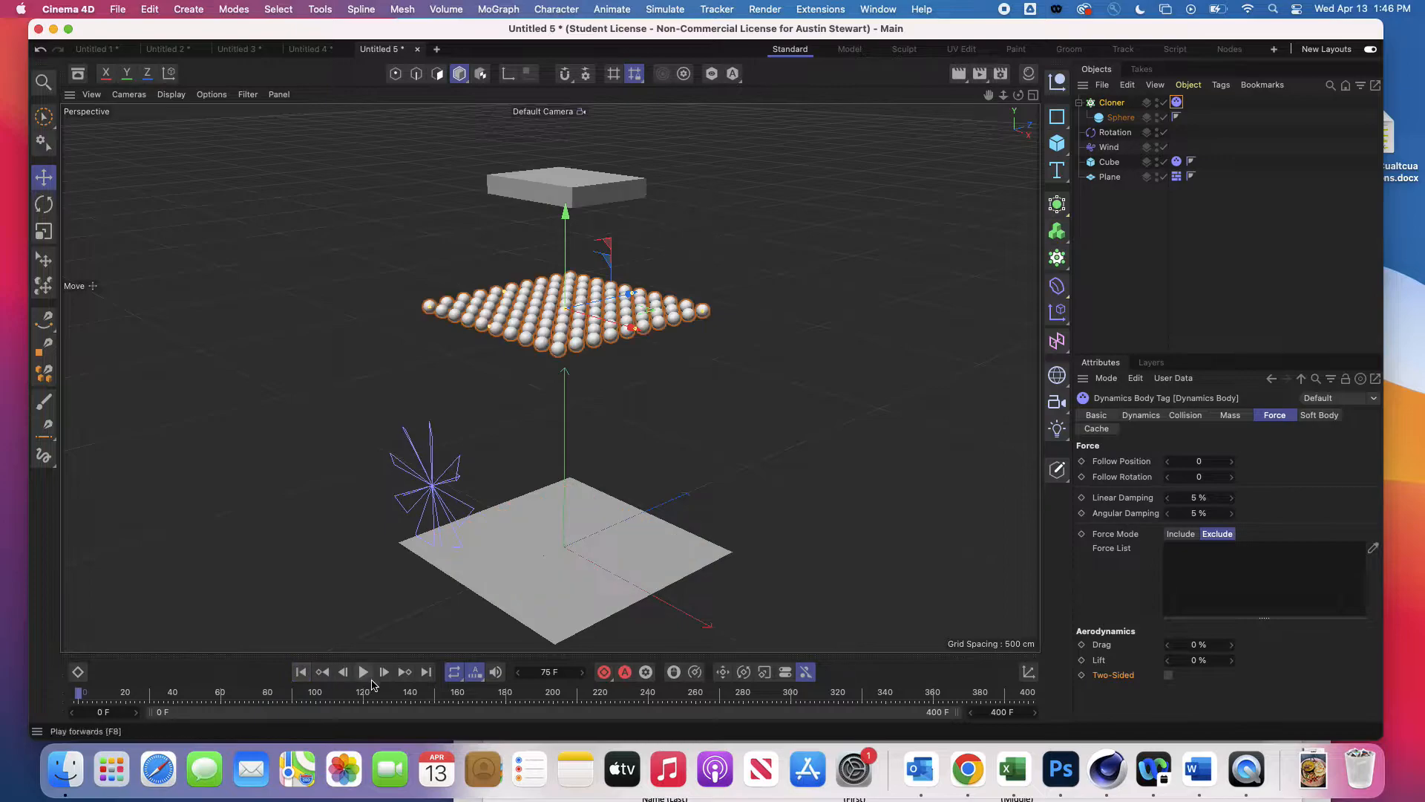
pyautogui.click(363, 672)
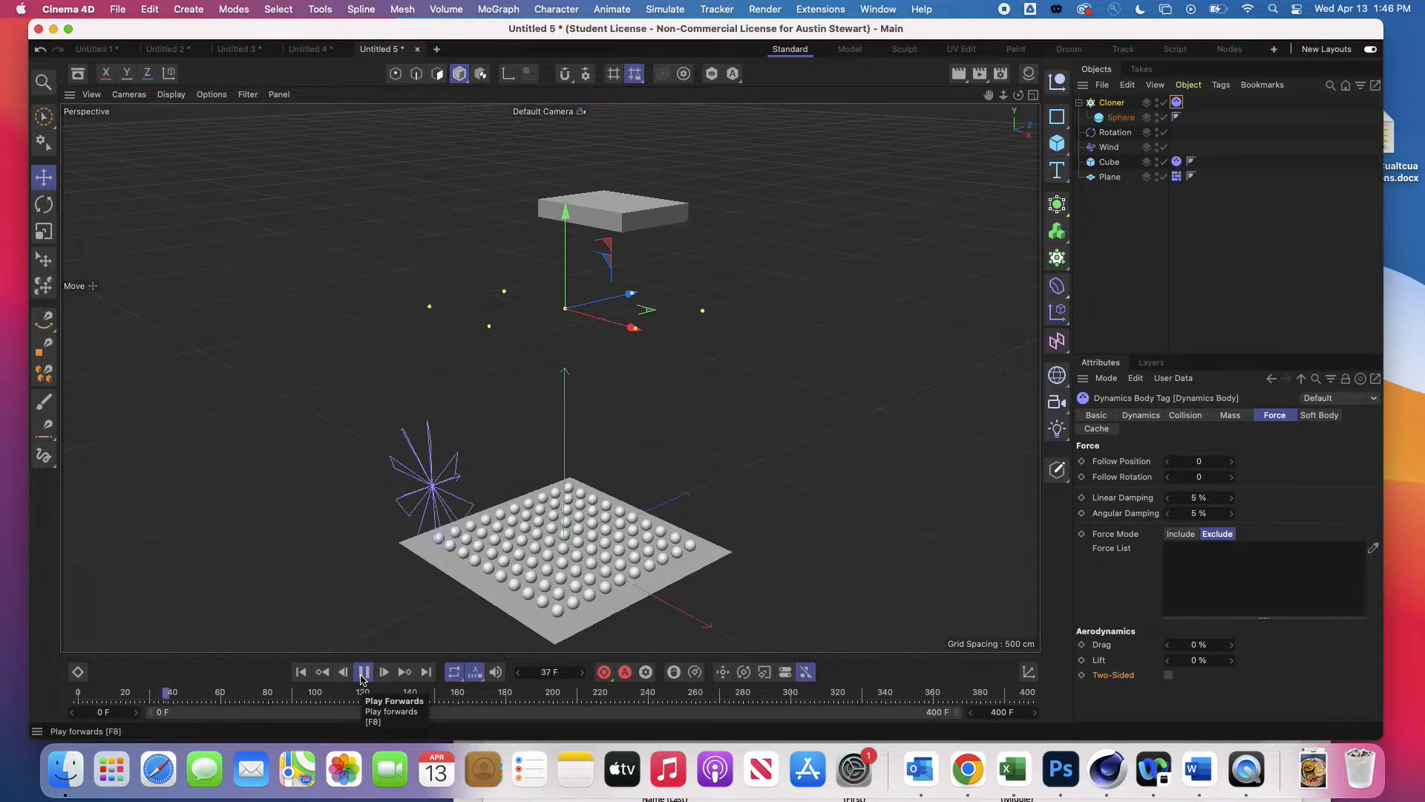
pyautogui.click(361, 673)
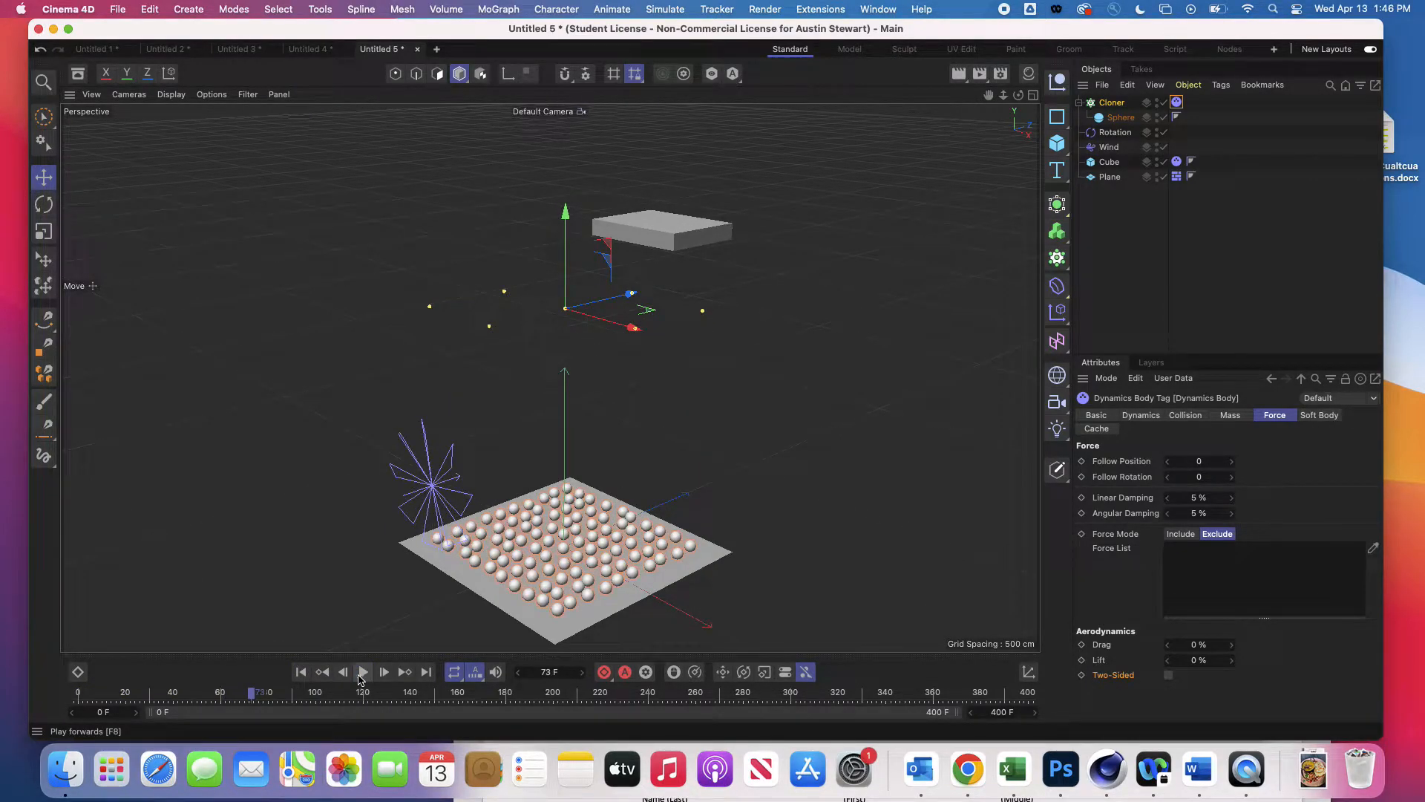
pyautogui.click(300, 672)
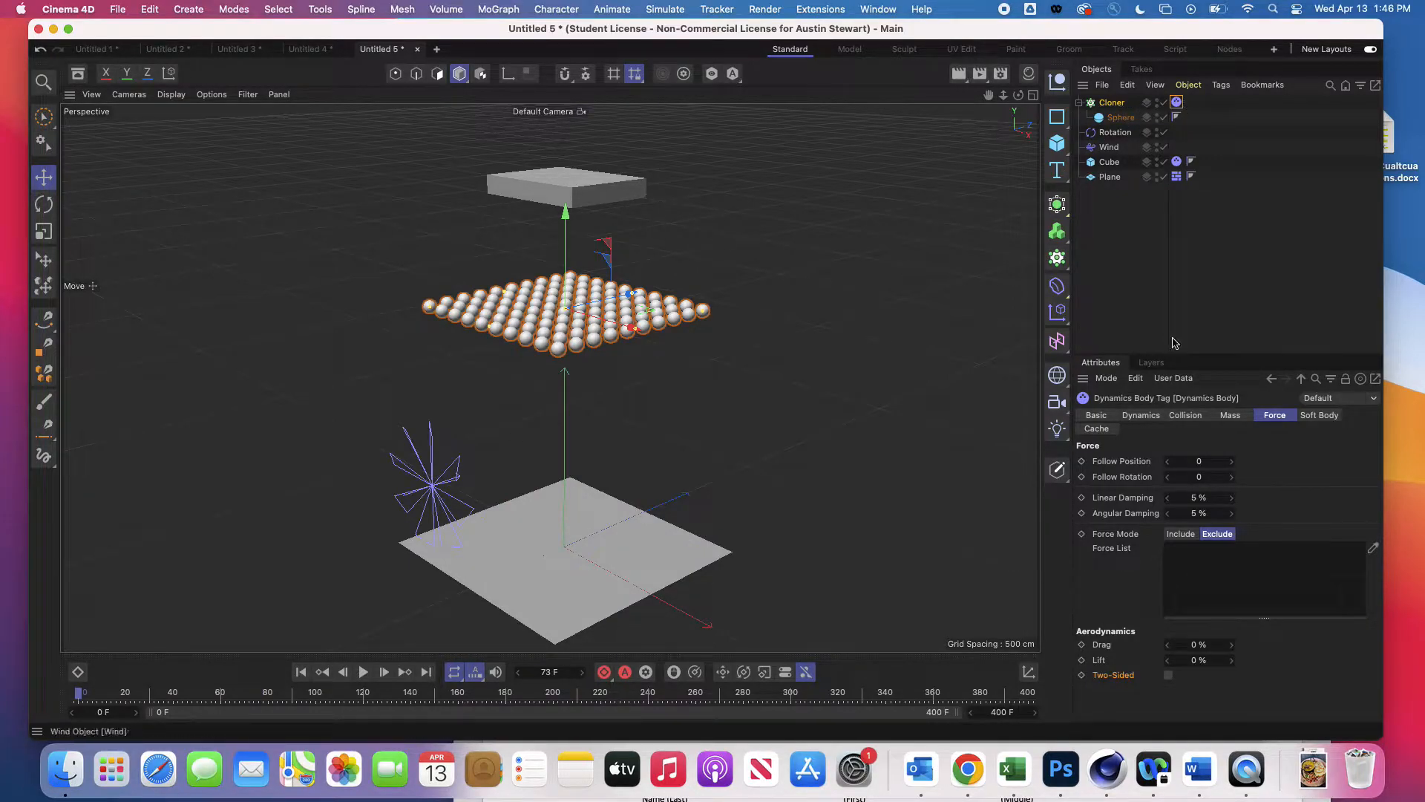
# Set the Cloner tag's collision bounce to 40 % and friction to 90 %, and test the simulation before rewinding
pyautogui.click(1192, 417)
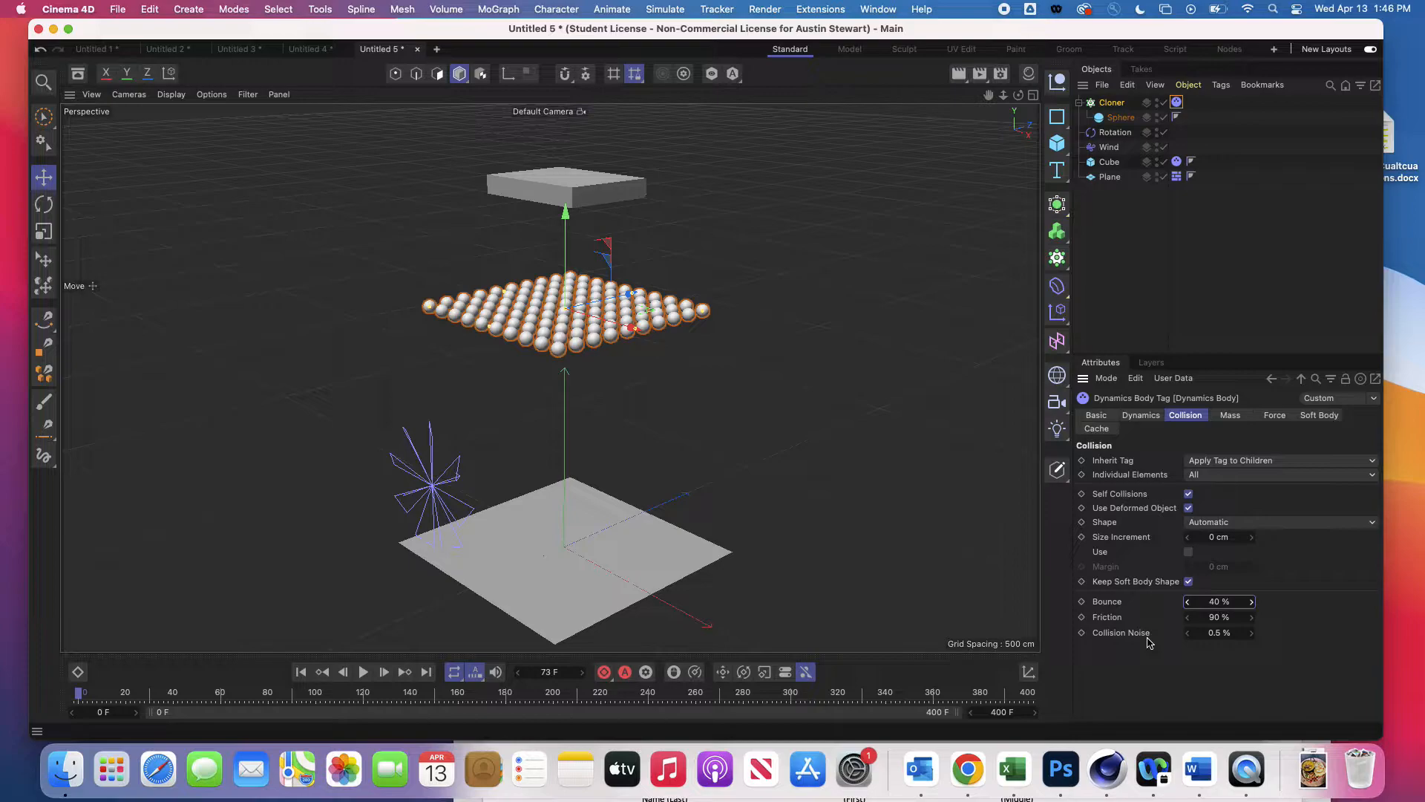
pyautogui.click(364, 671)
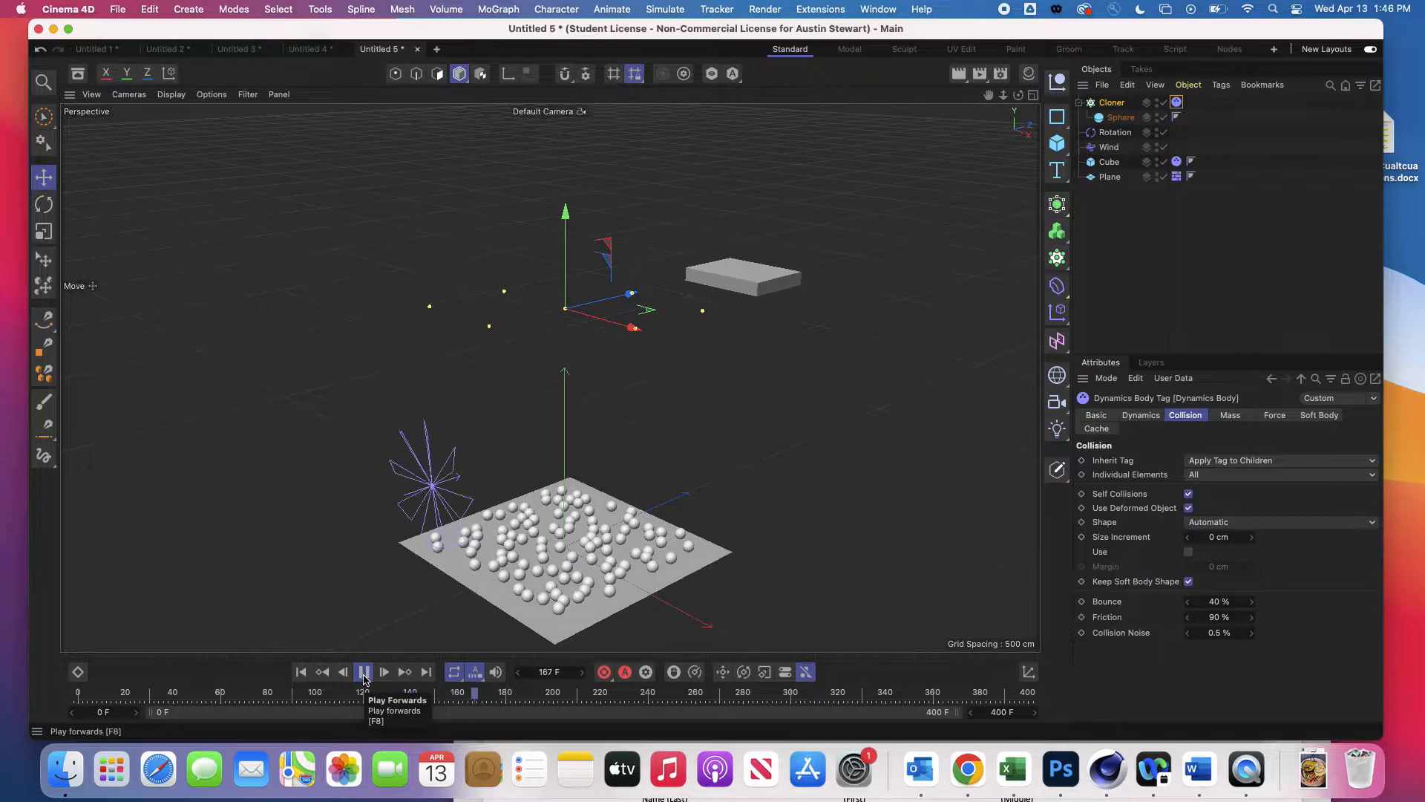
pyautogui.click(364, 674)
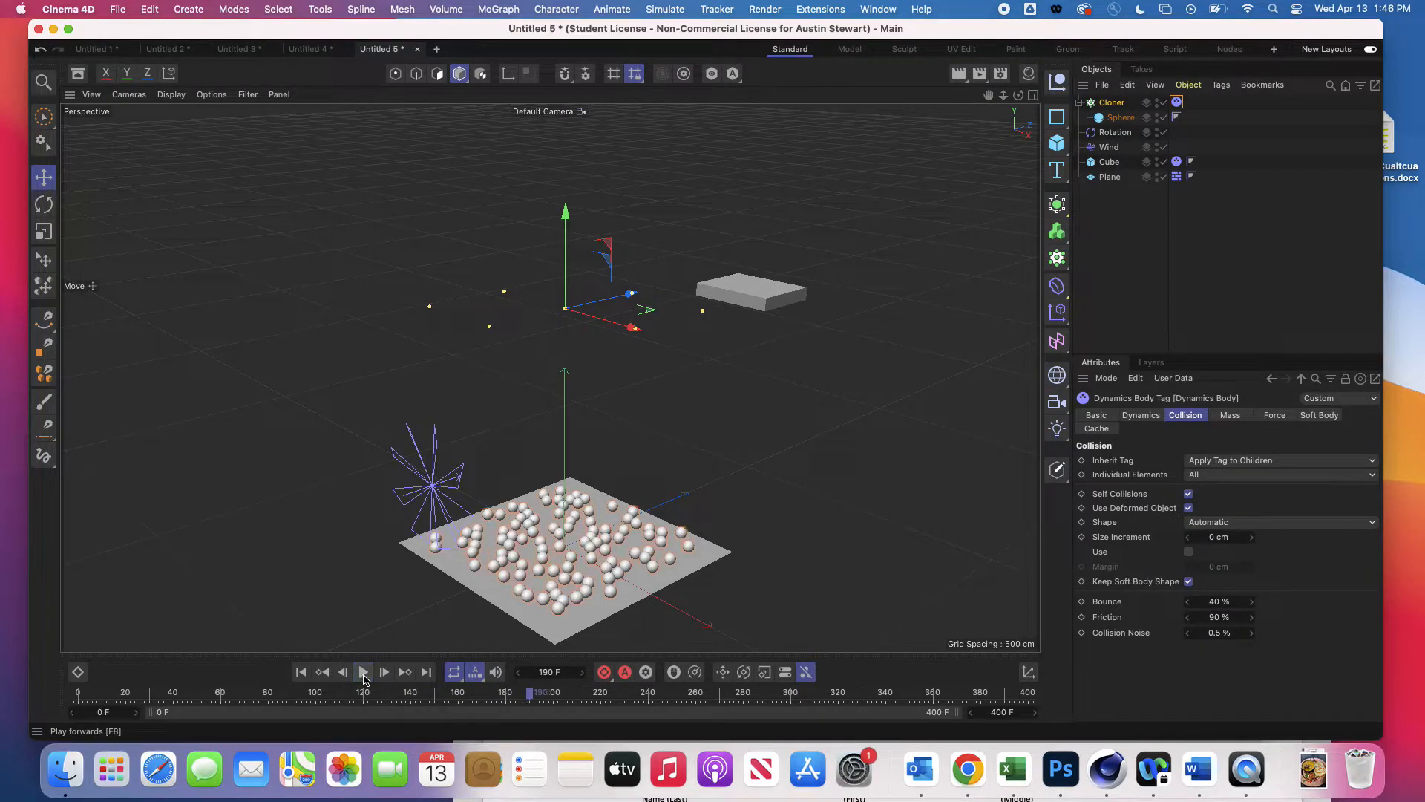
pyautogui.click(304, 675)
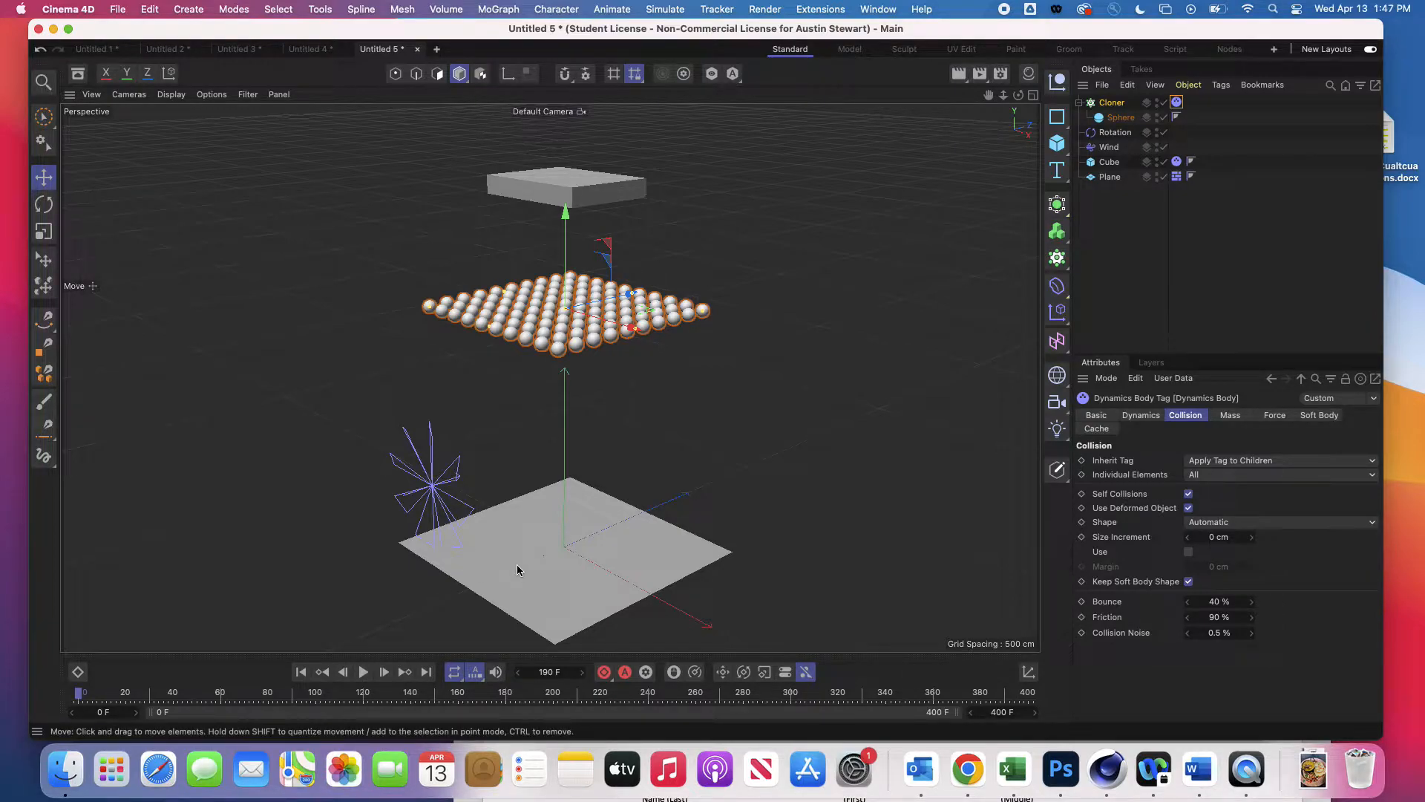
# Try the Compound Collision Shape option for Inherit Tag on the Cloner's dynamics tag while the simulation plays
pyautogui.scroll(10, 516, 564)
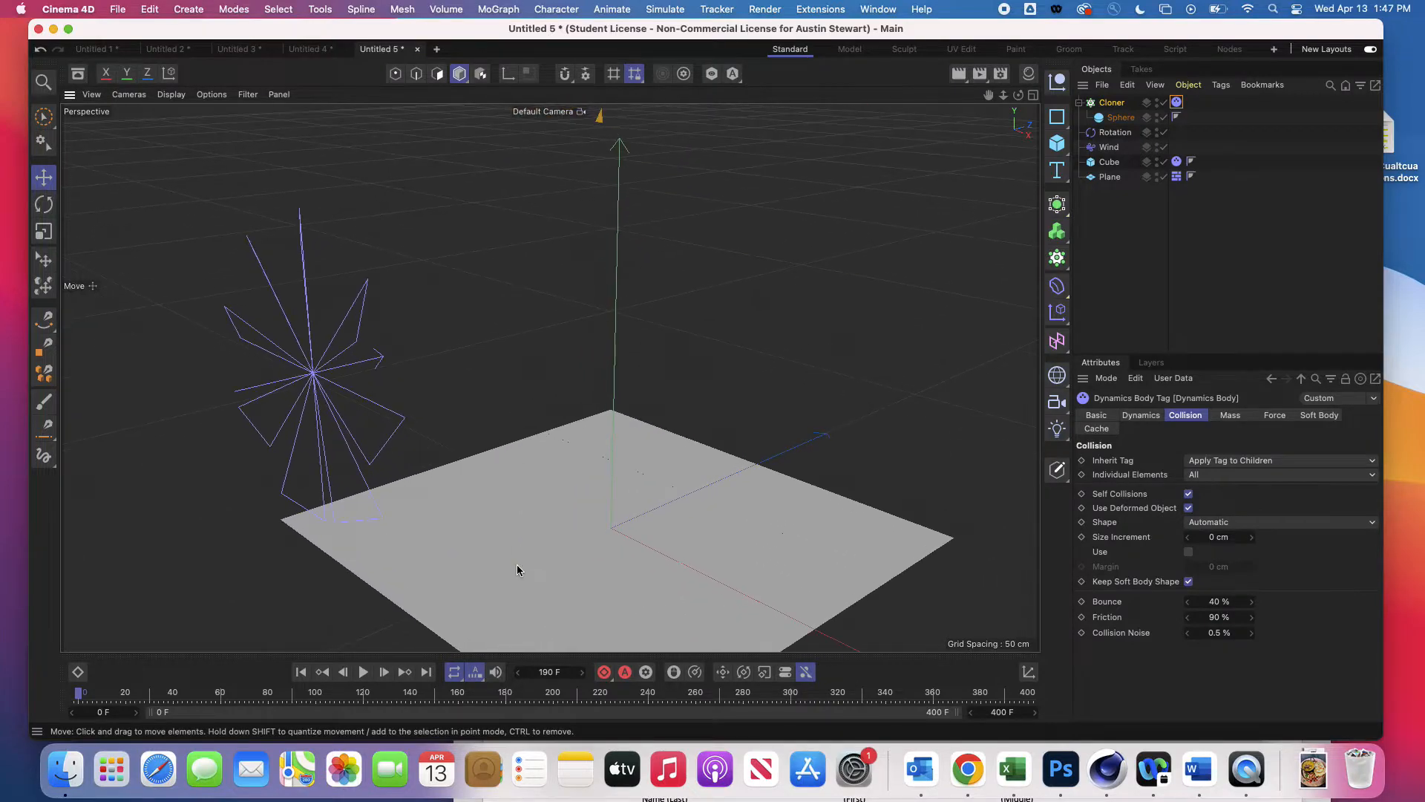
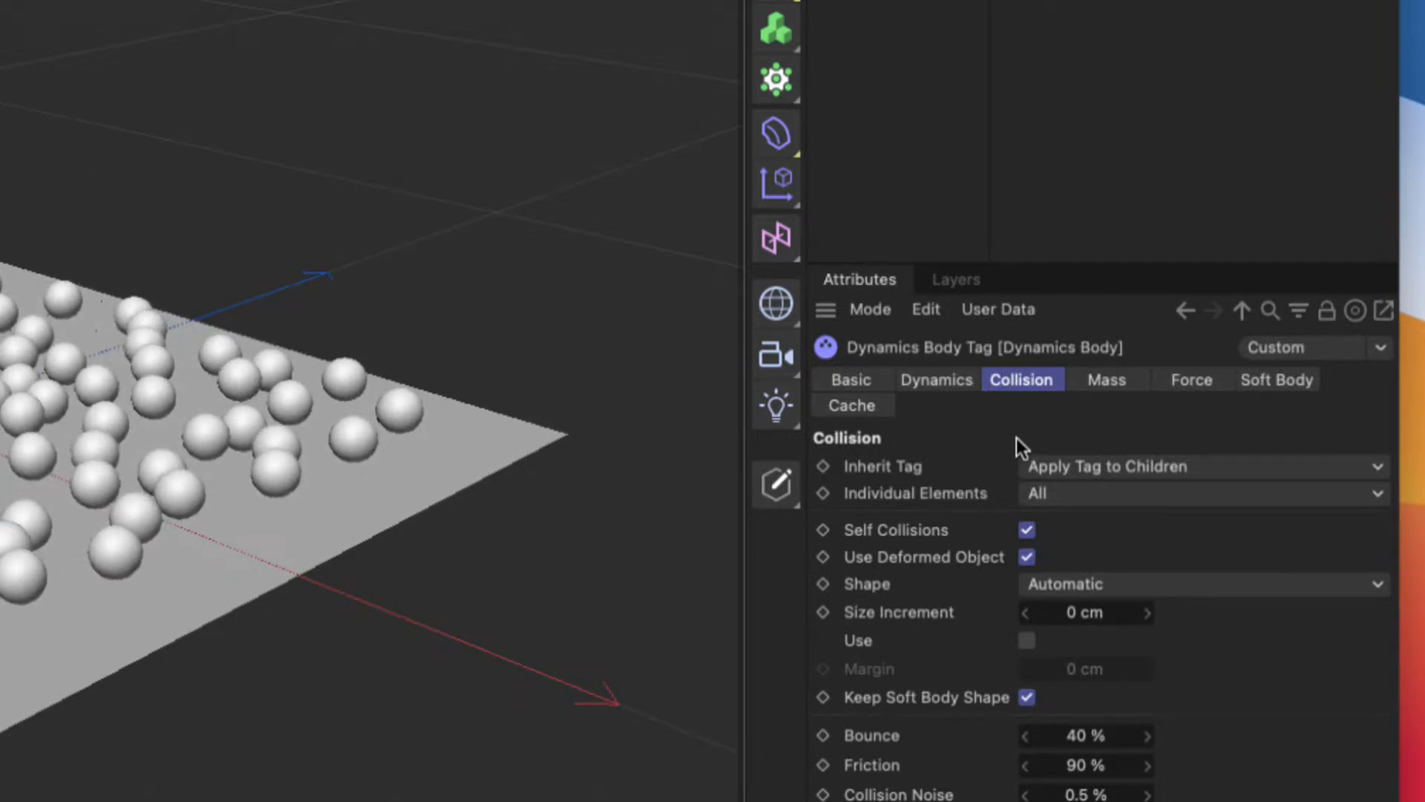
pyautogui.click(1081, 463)
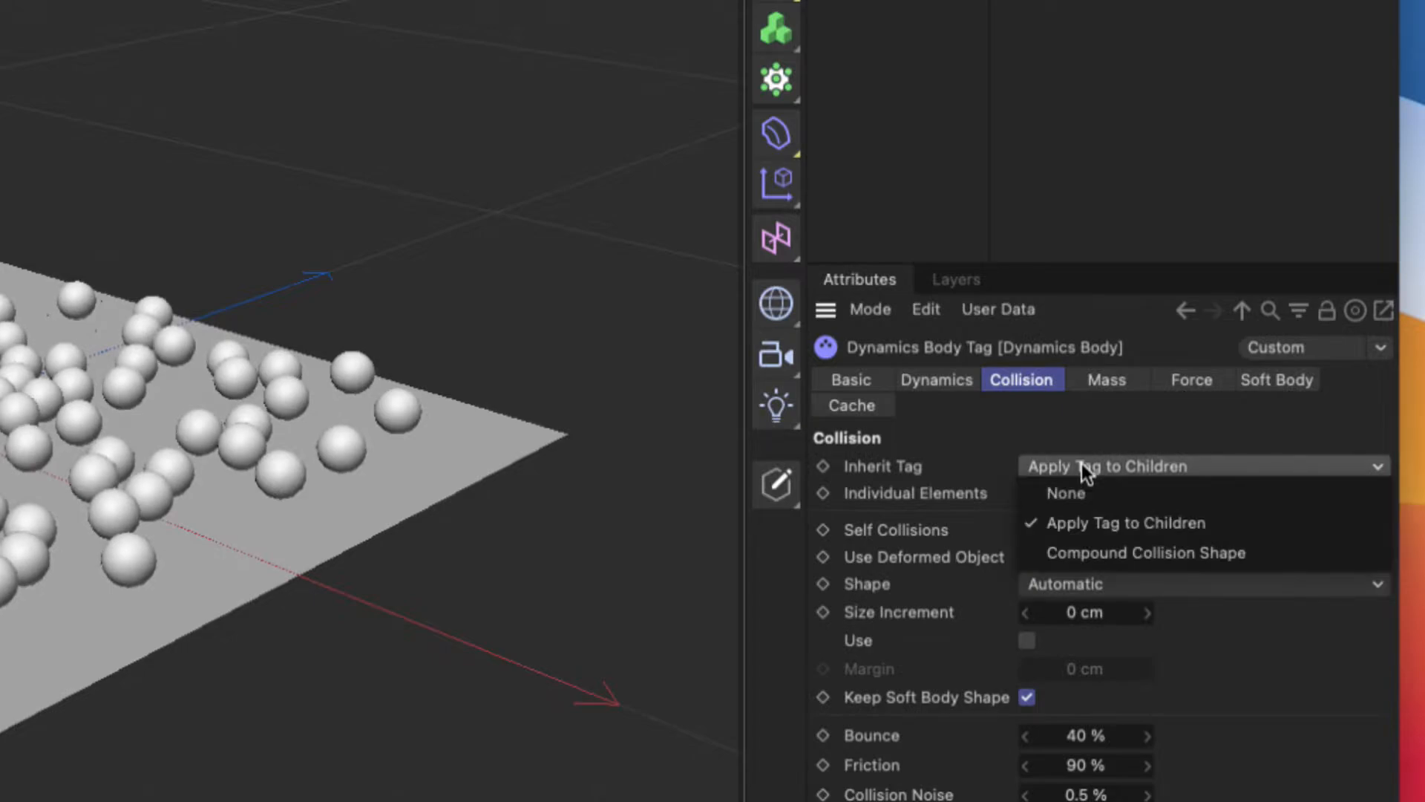
pyautogui.click(1106, 547)
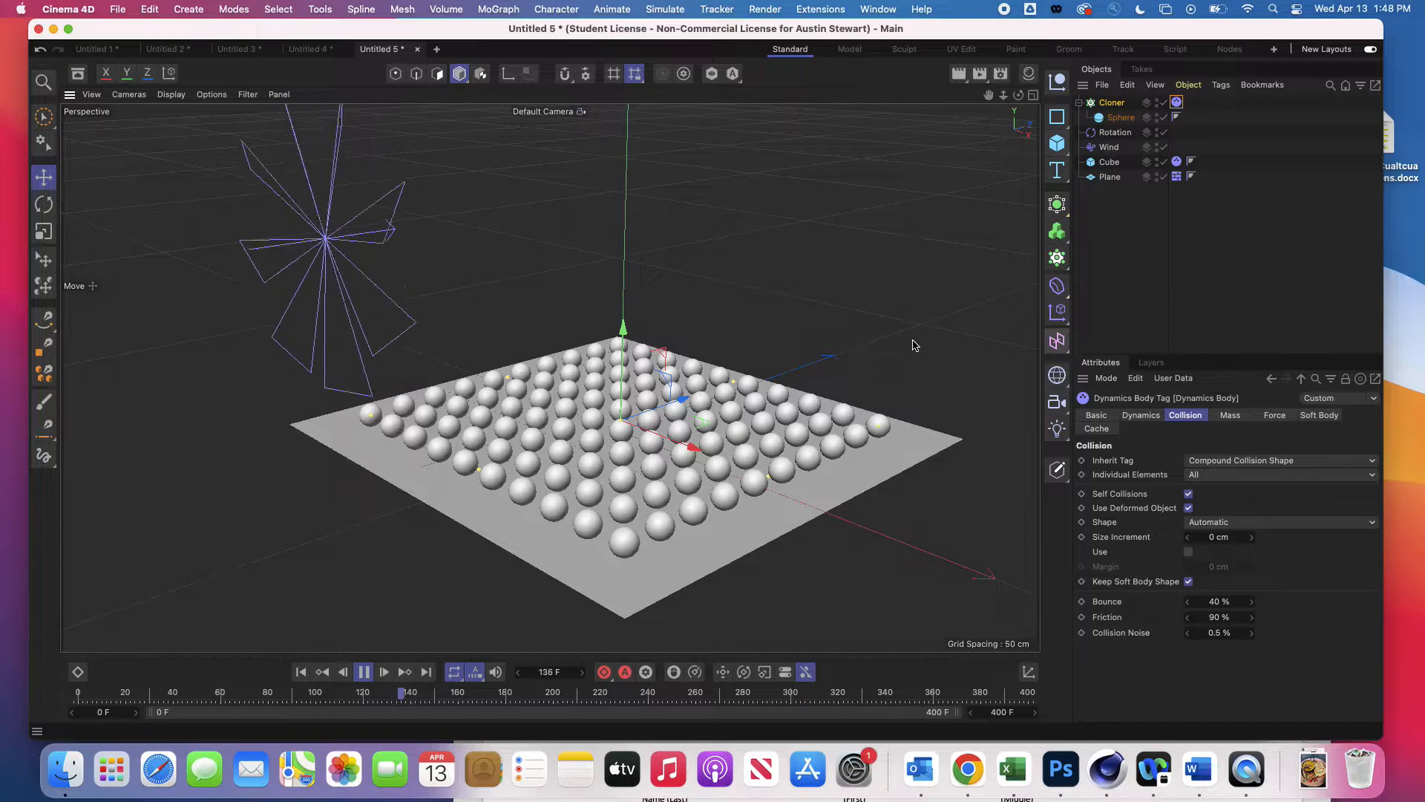
# Restore the Cloner tag's Inherit Tag option to Apply Tag to Children and pause the simulation
pyautogui.click(1218, 461)
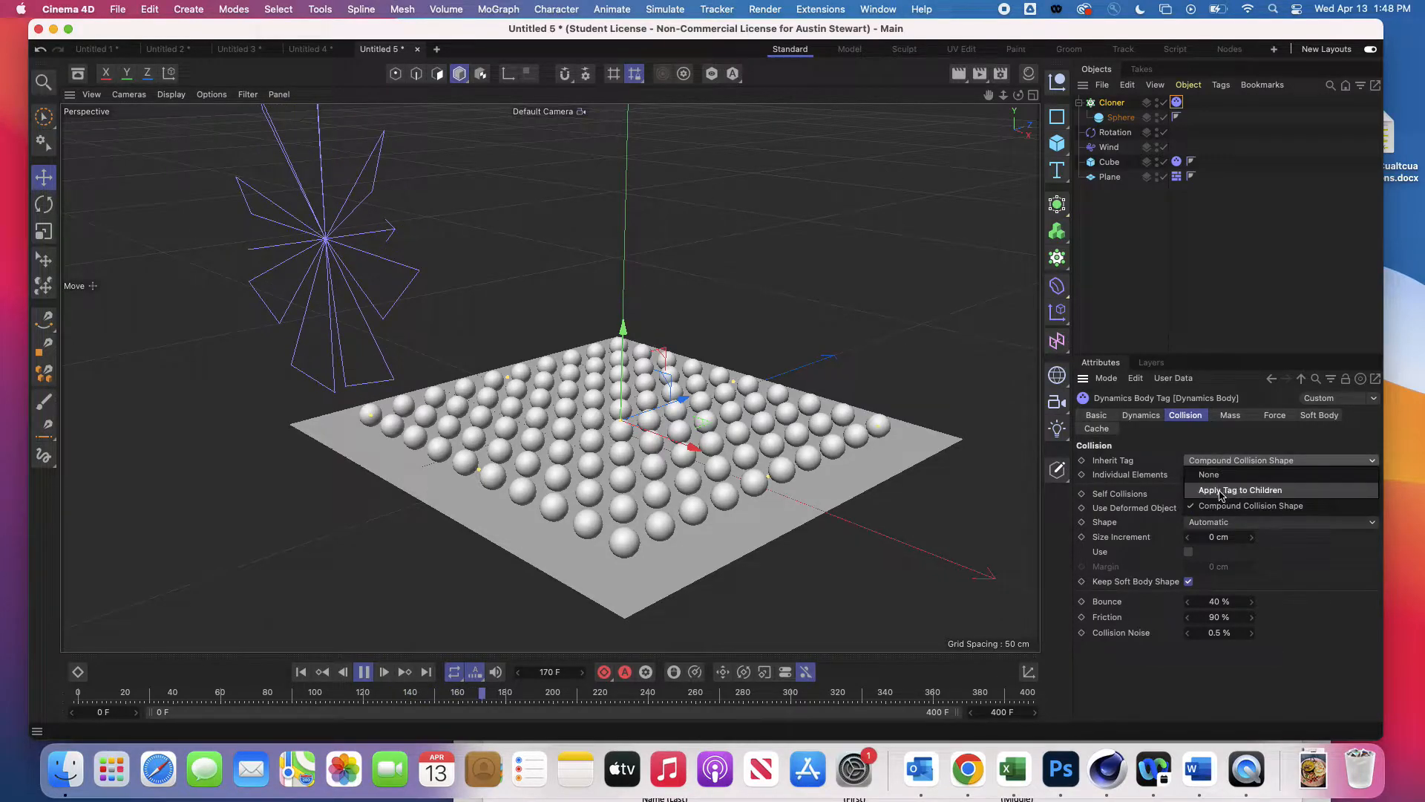
pyautogui.click(1221, 491)
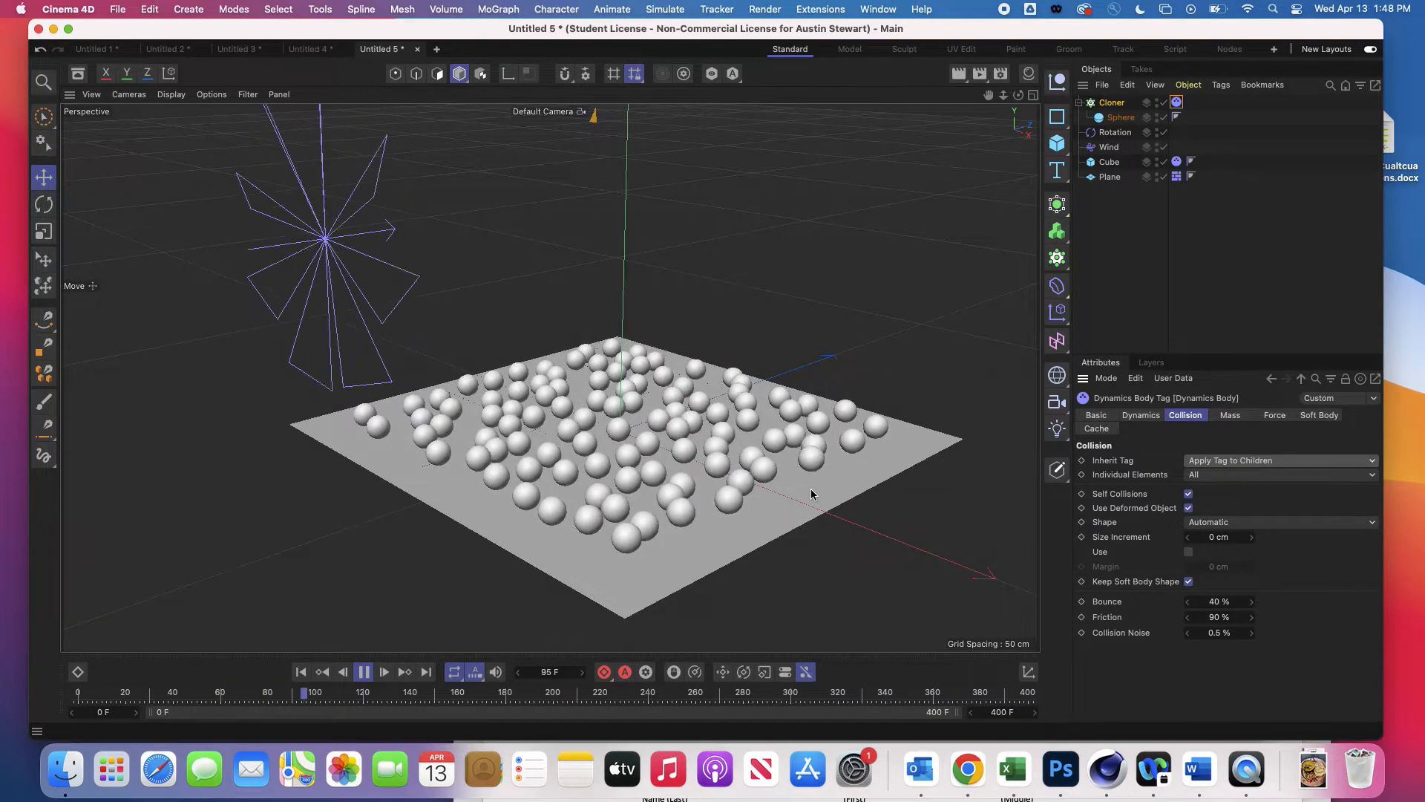
pyautogui.click(363, 672)
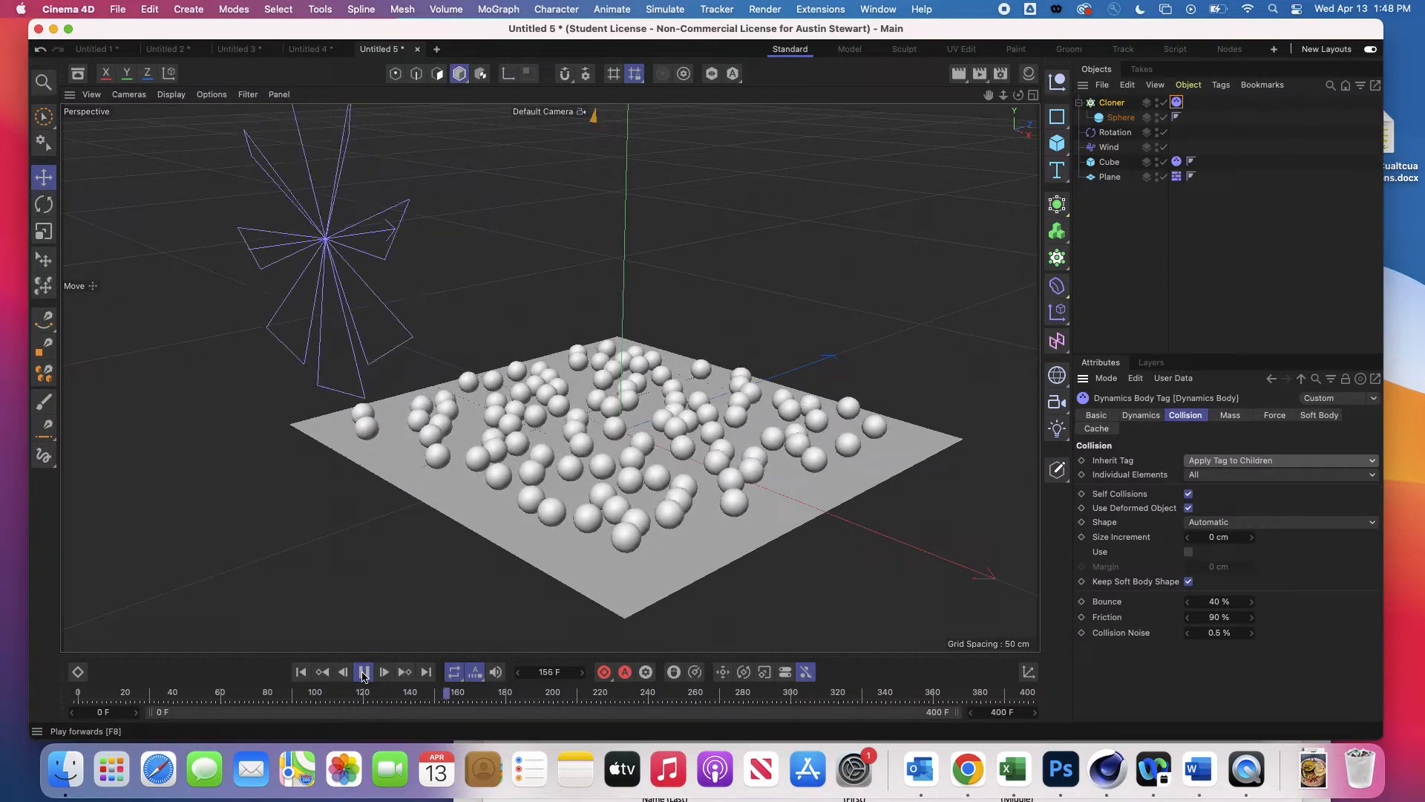
# Show the Cloner tag's force settings and read the help page on Follow Position, closing it when done
pyautogui.click(1282, 417)
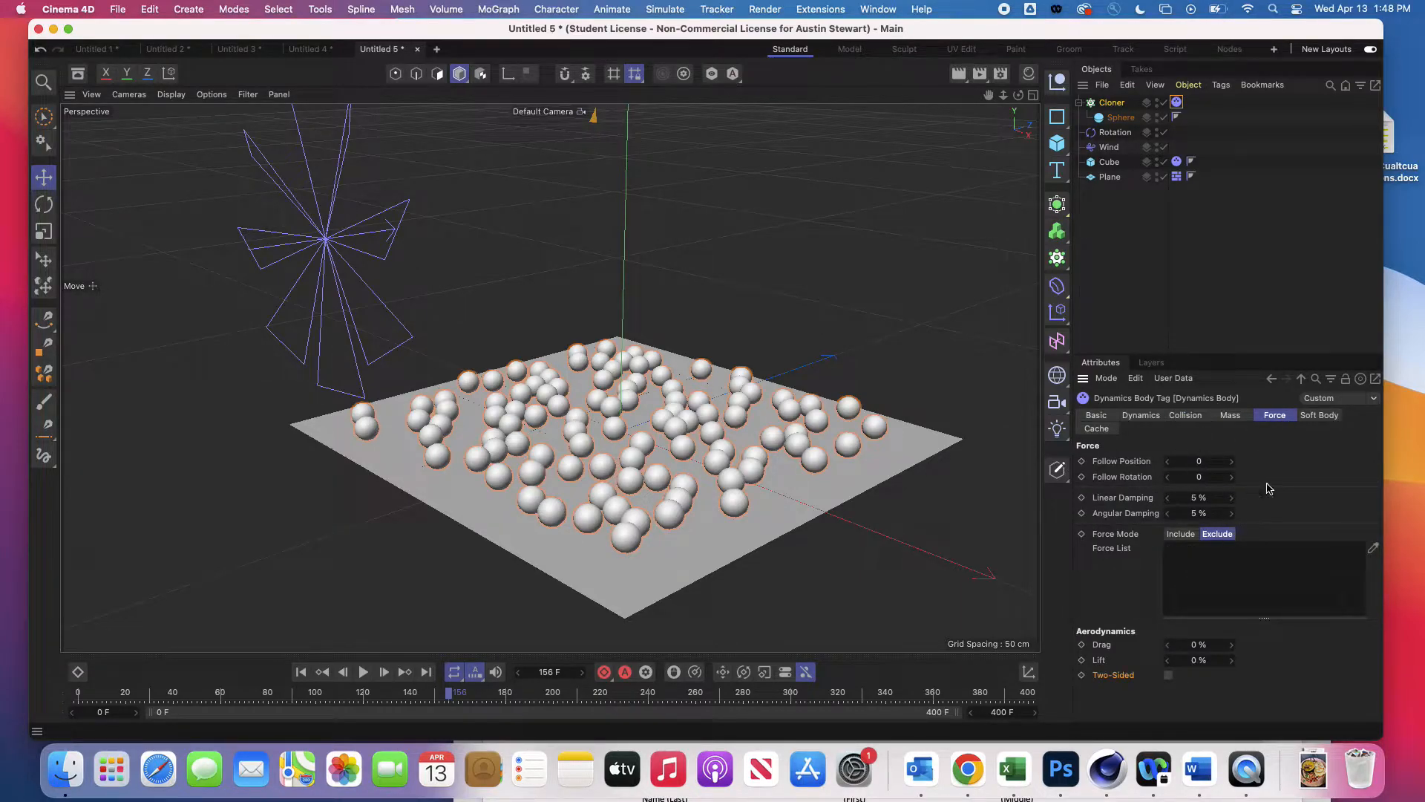
pyautogui.rightClick(1133, 466)
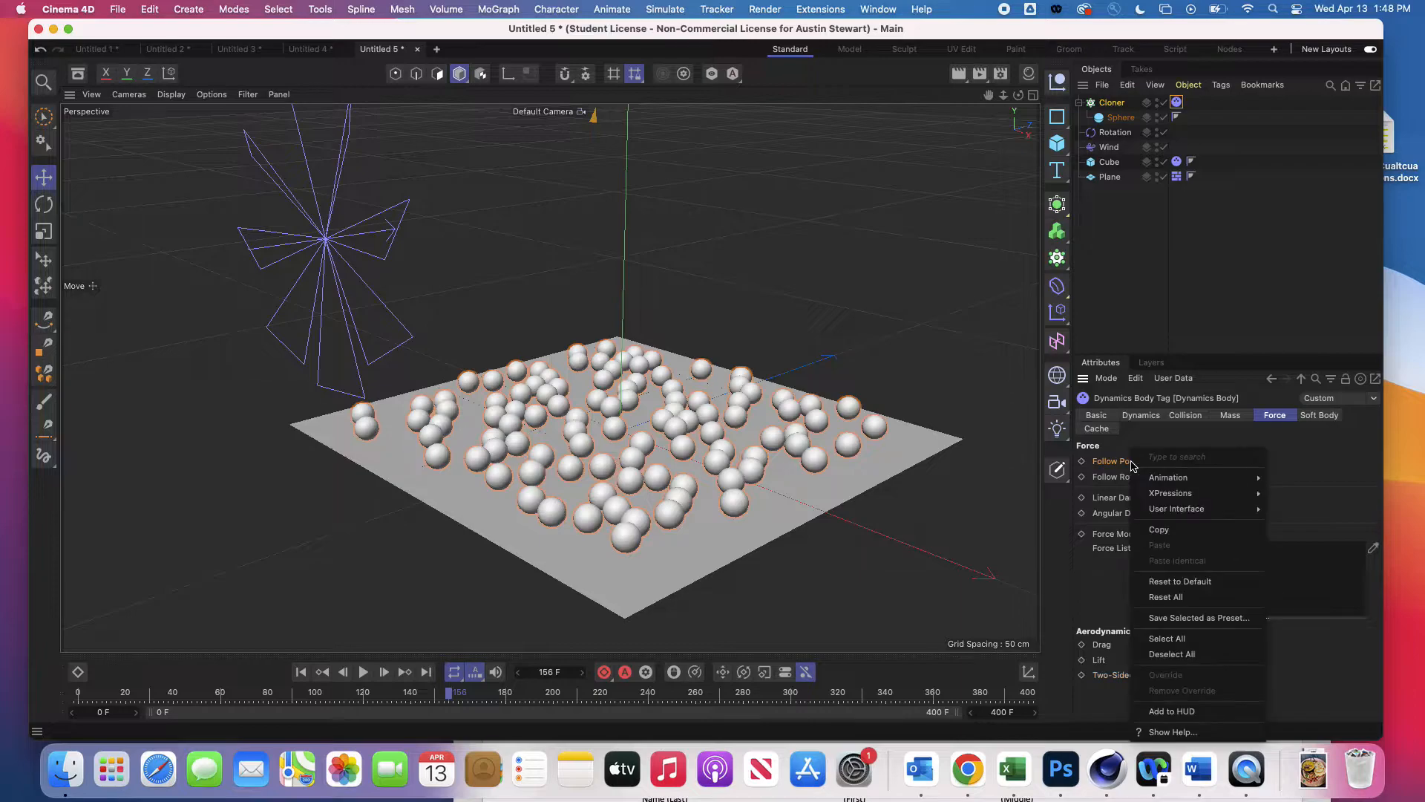
pyautogui.click(1165, 733)
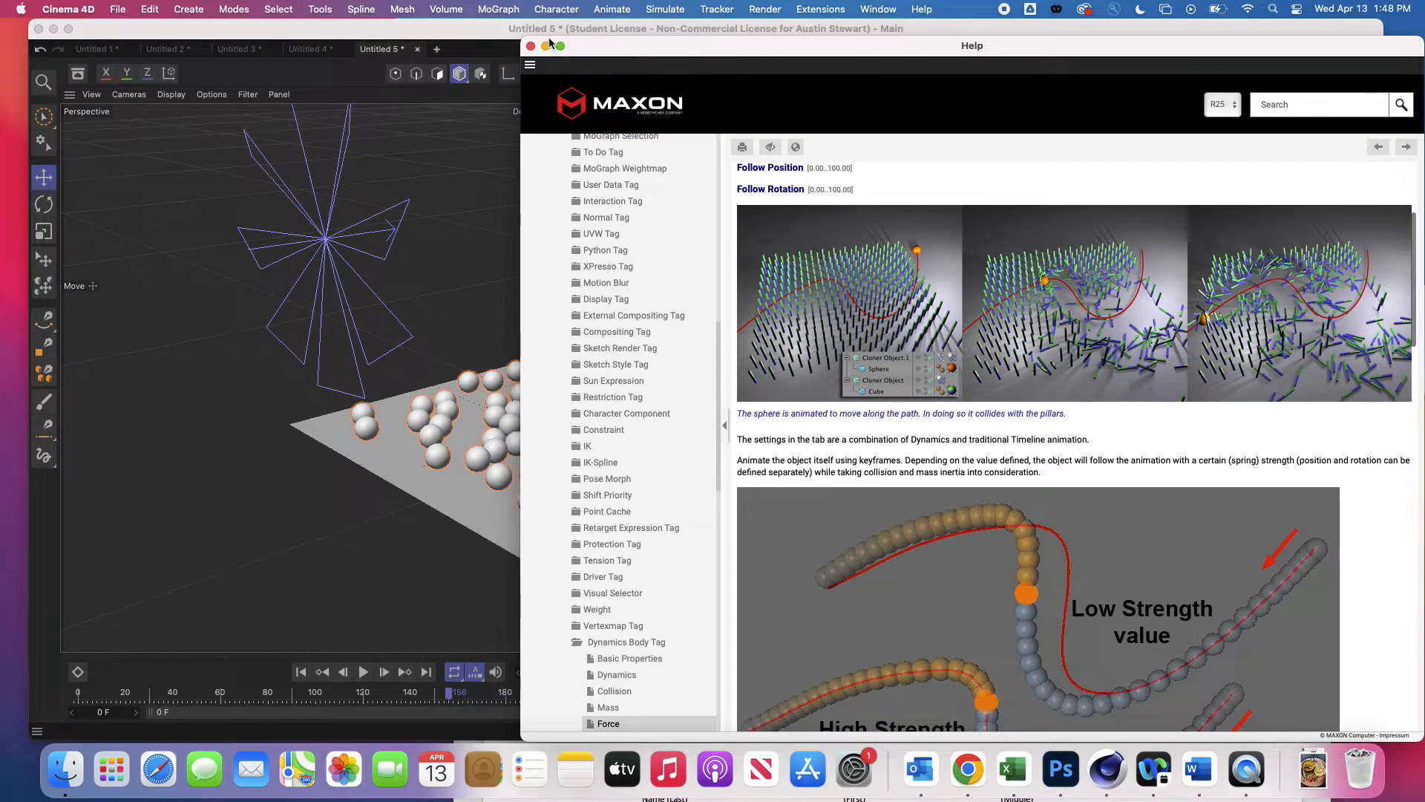
pyautogui.click(530, 47)
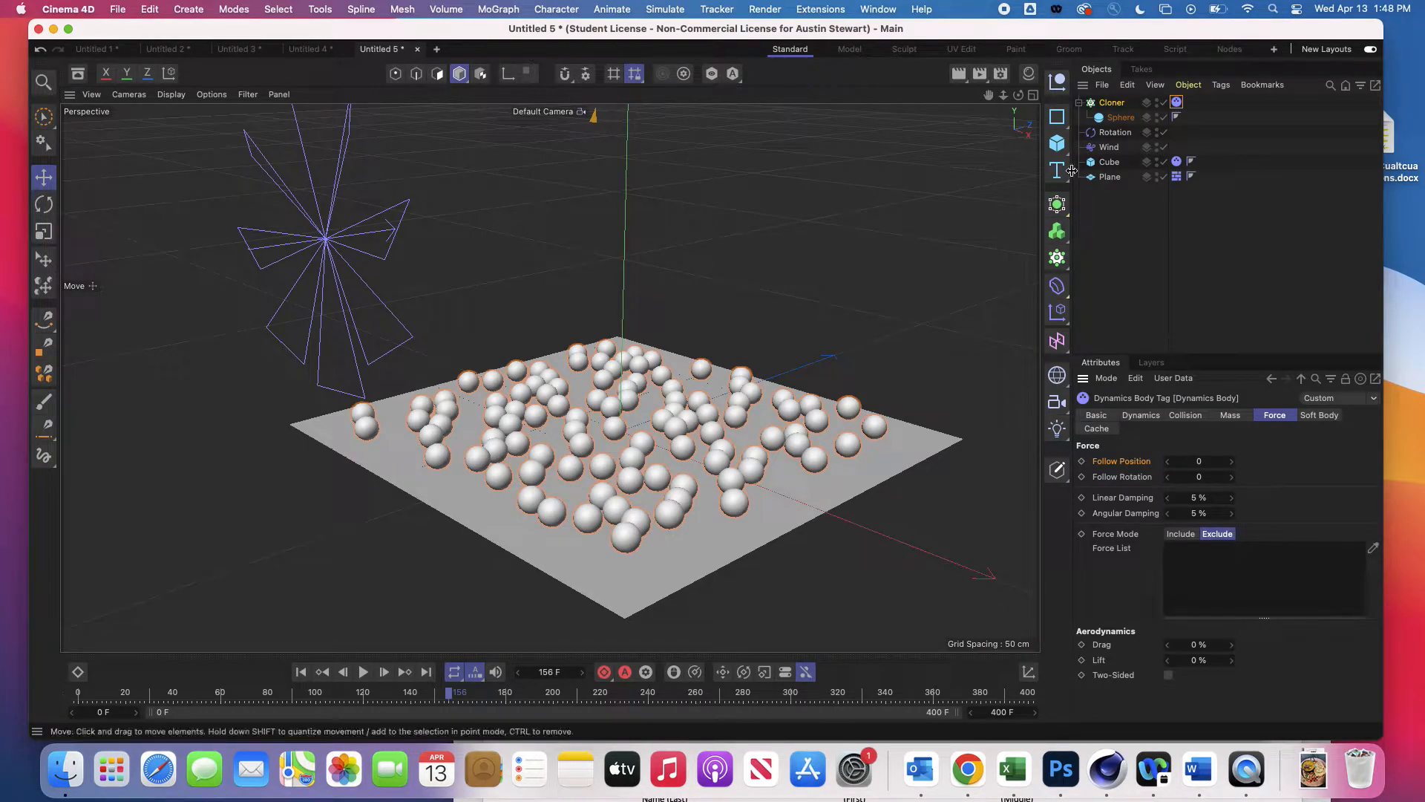
# Store the spheres' current positions as the initial state on the Cloner's dynamics tag and test-play the simulation
pyautogui.click(1143, 416)
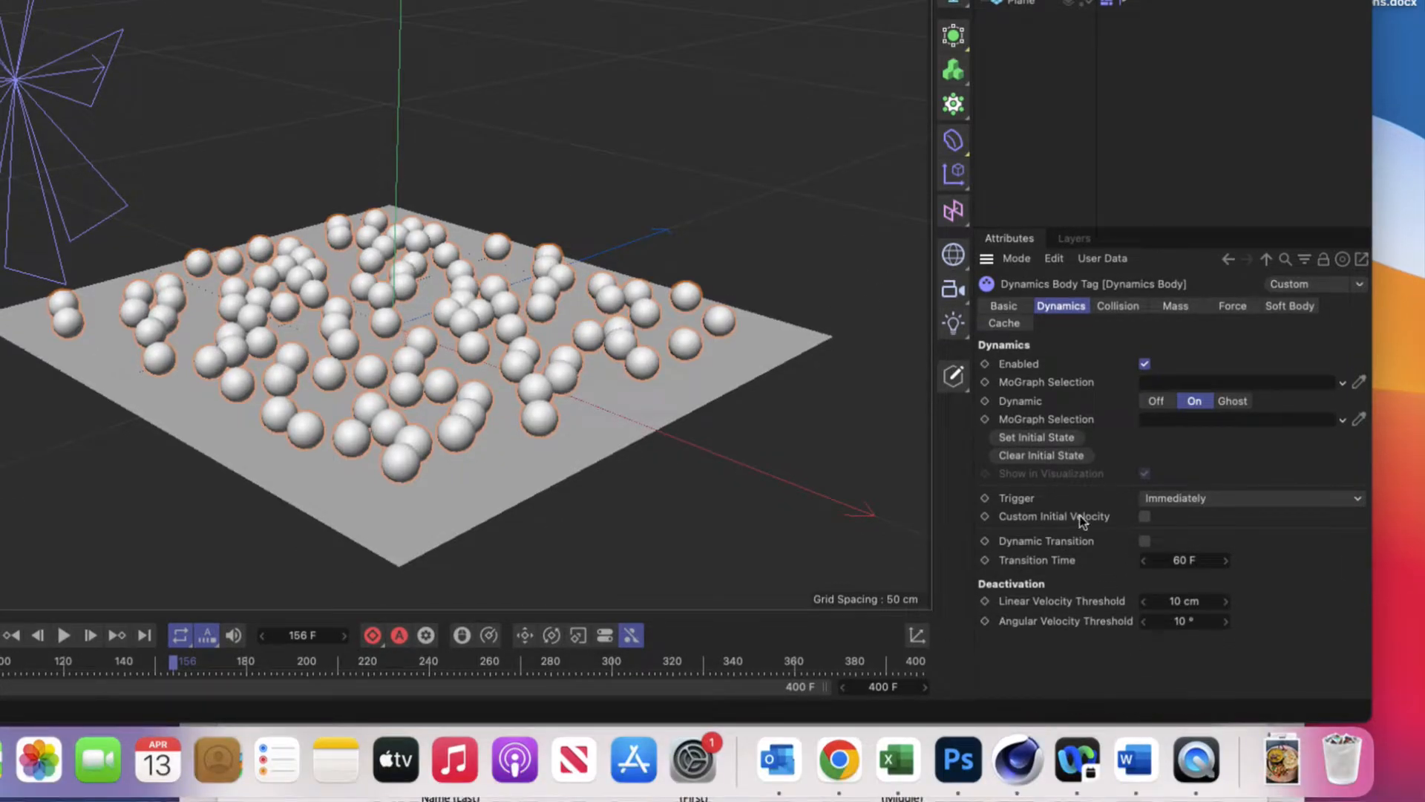
pyautogui.click(1052, 438)
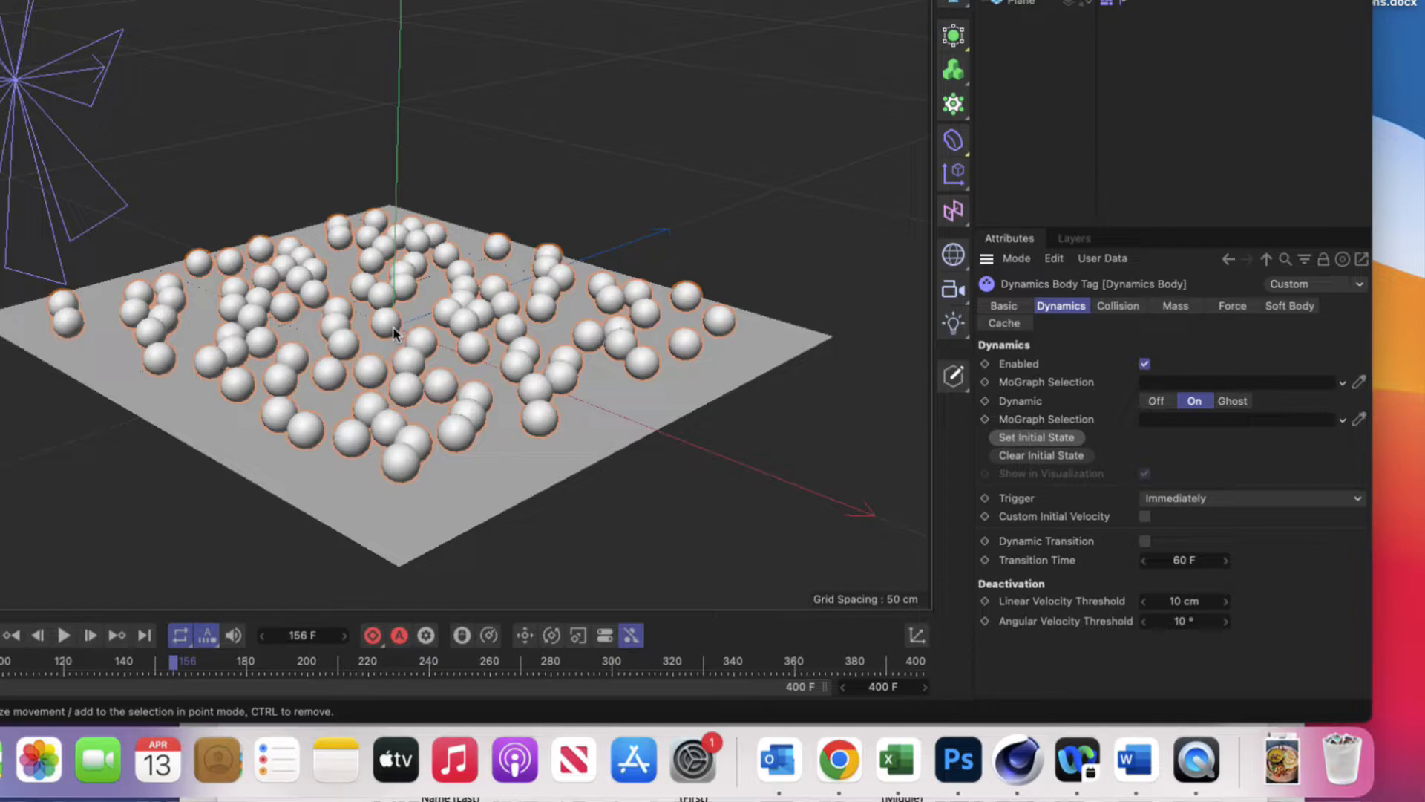
pyautogui.scroll(-10, 394, 332)
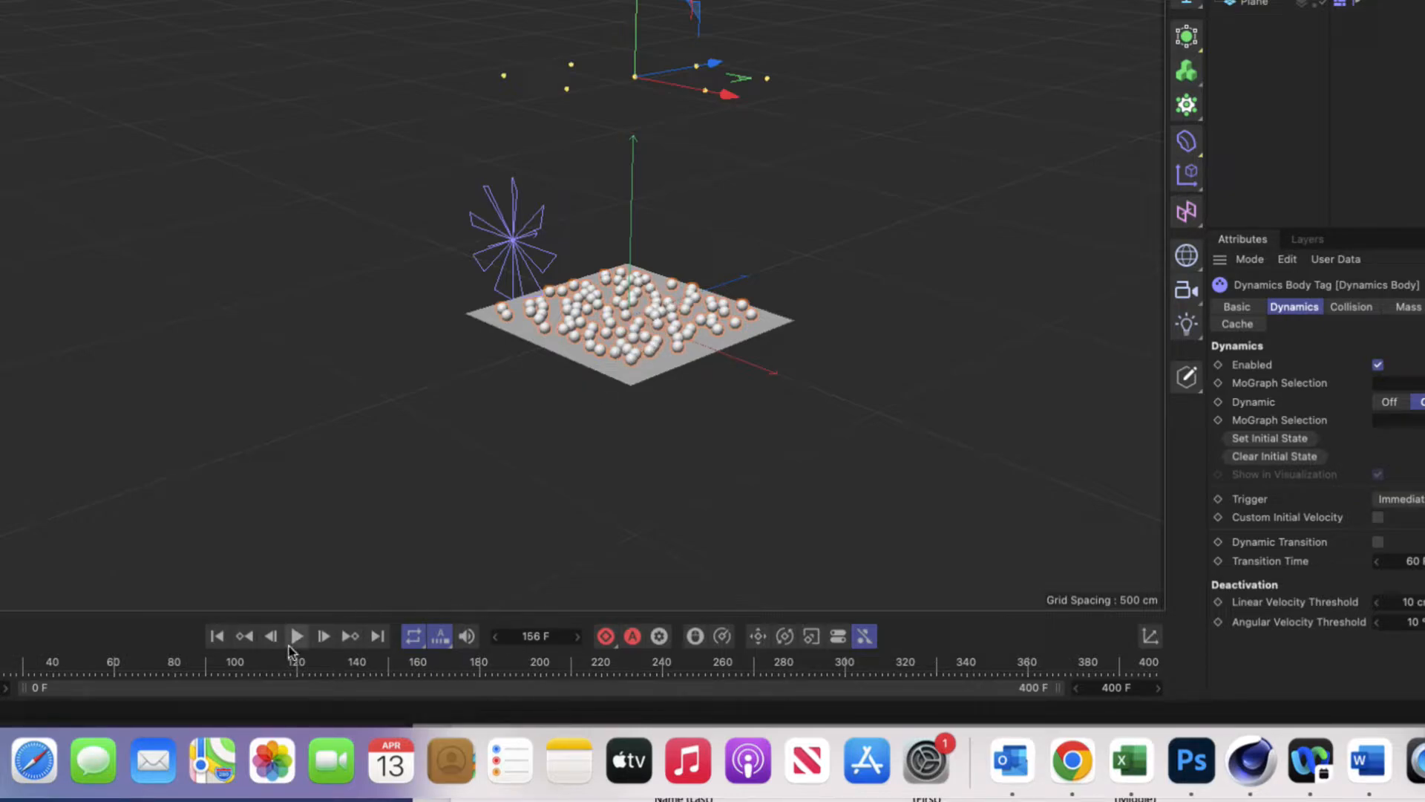
pyautogui.click(295, 637)
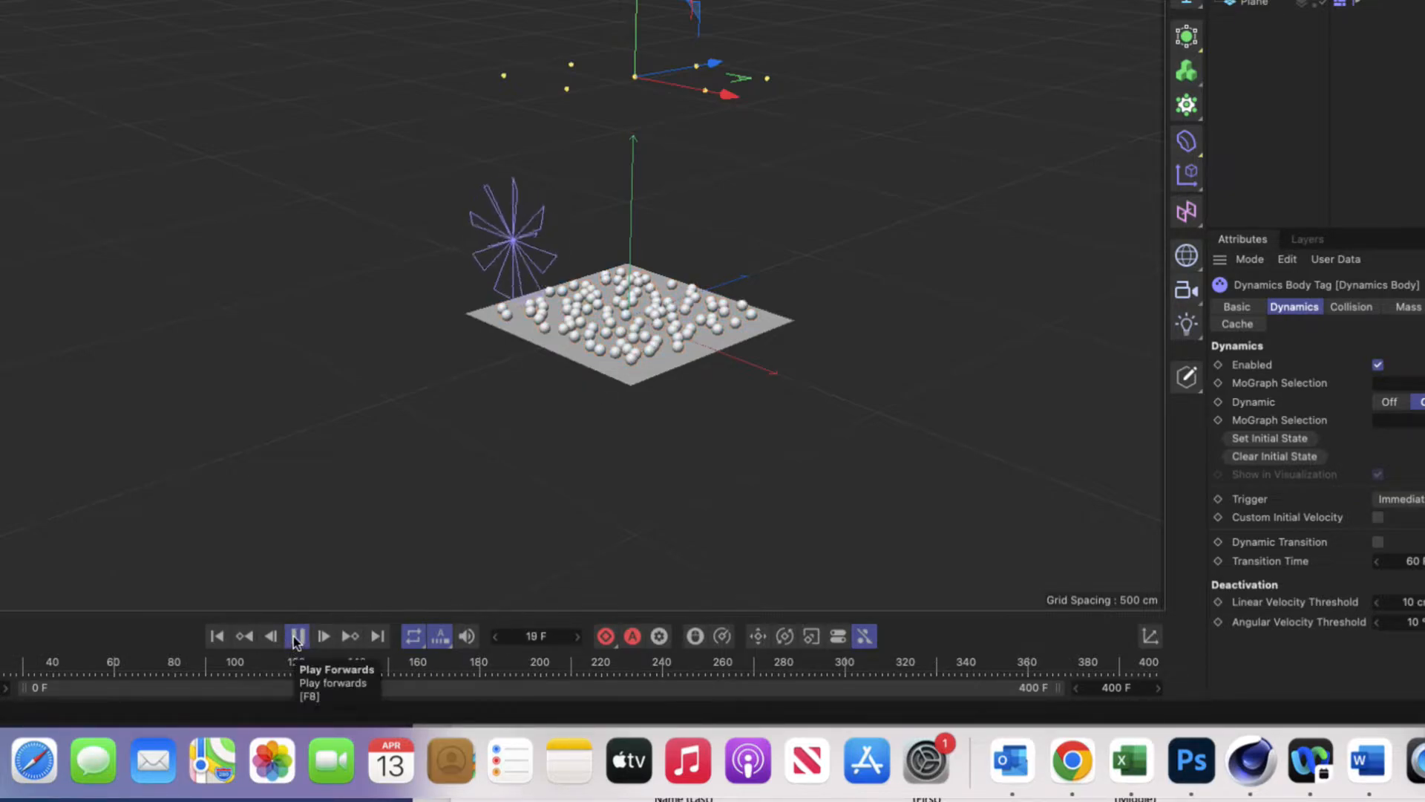
pyautogui.click(296, 636)
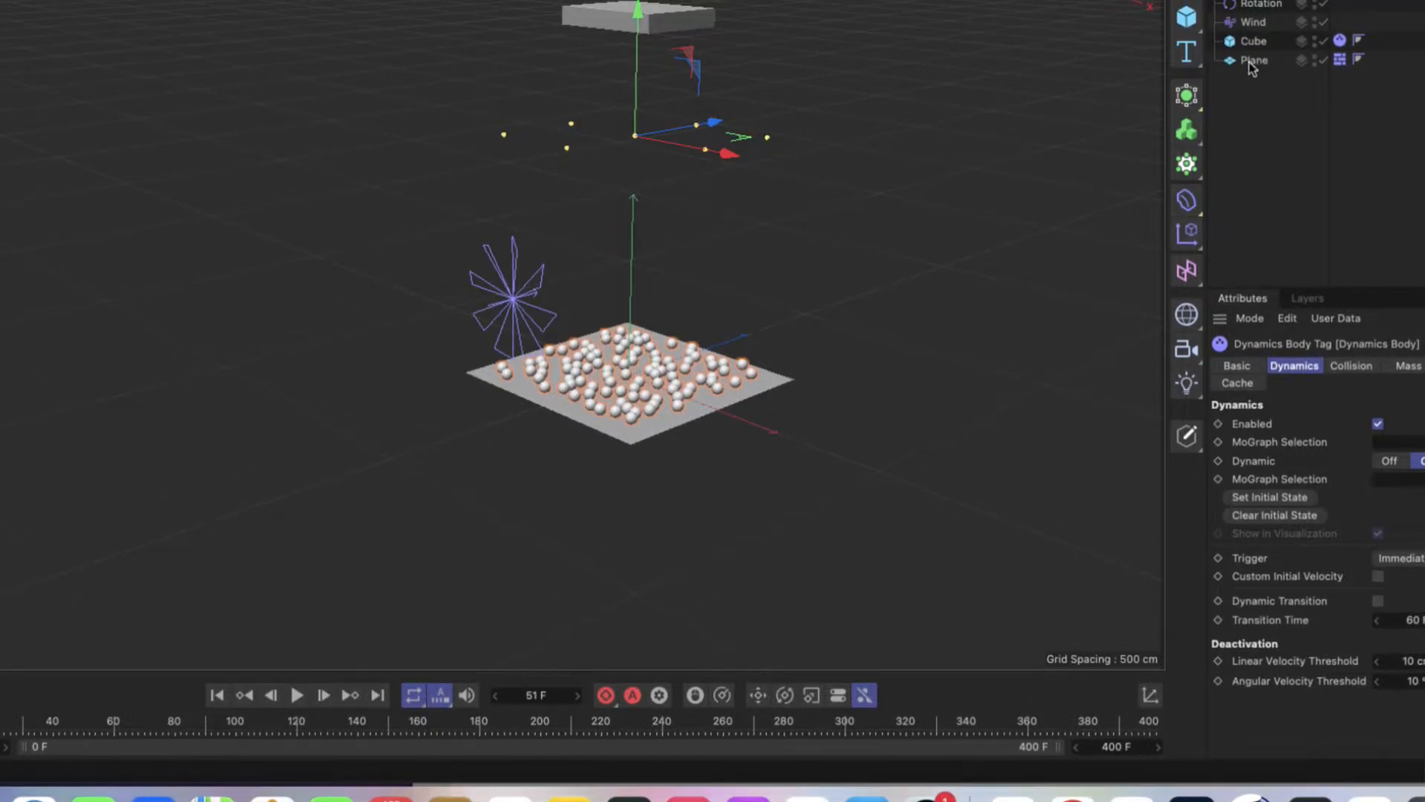
# Lower the Plane slightly beneath the spheres and rotate it so it tilts to one side
pyautogui.click(1252, 63)
pyautogui.moveTo(631, 268); pyautogui.dragTo(631, 276)
pyautogui.press('r')
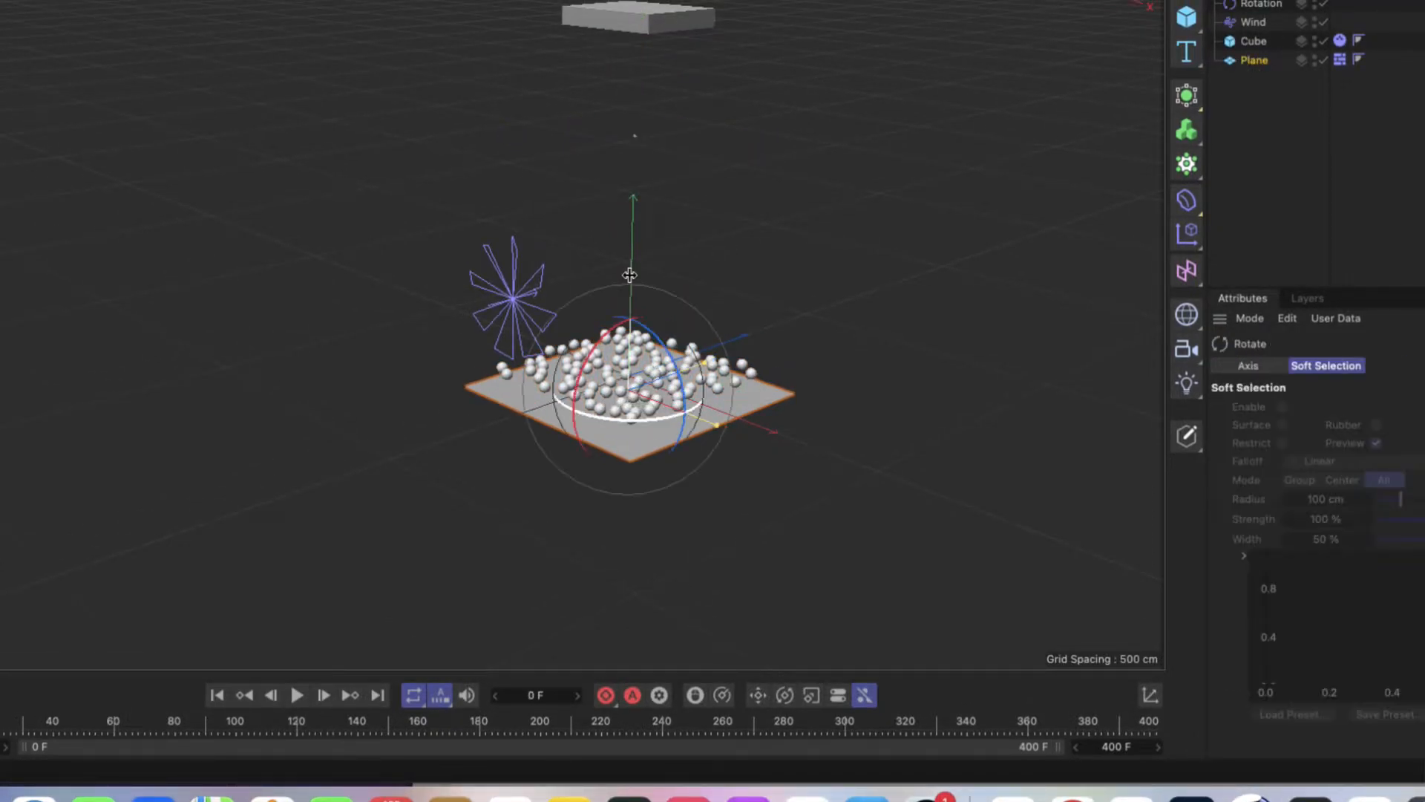
pyautogui.moveTo(598, 351); pyautogui.dragTo(594, 364)
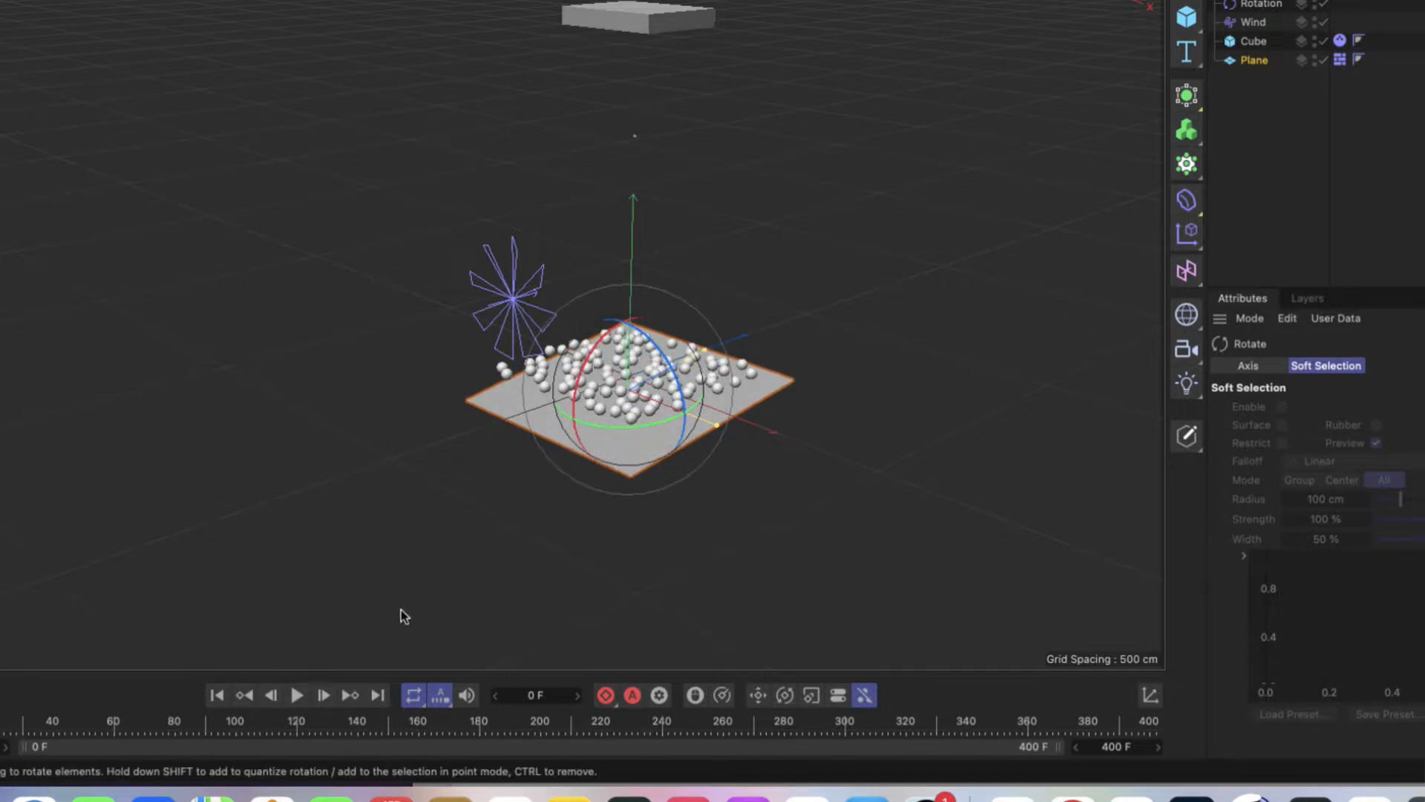
# Play the simulation repeatedly from the start to watch the spheres roll off the tilted plane, pausing at frame 43
pyautogui.click(296, 695)
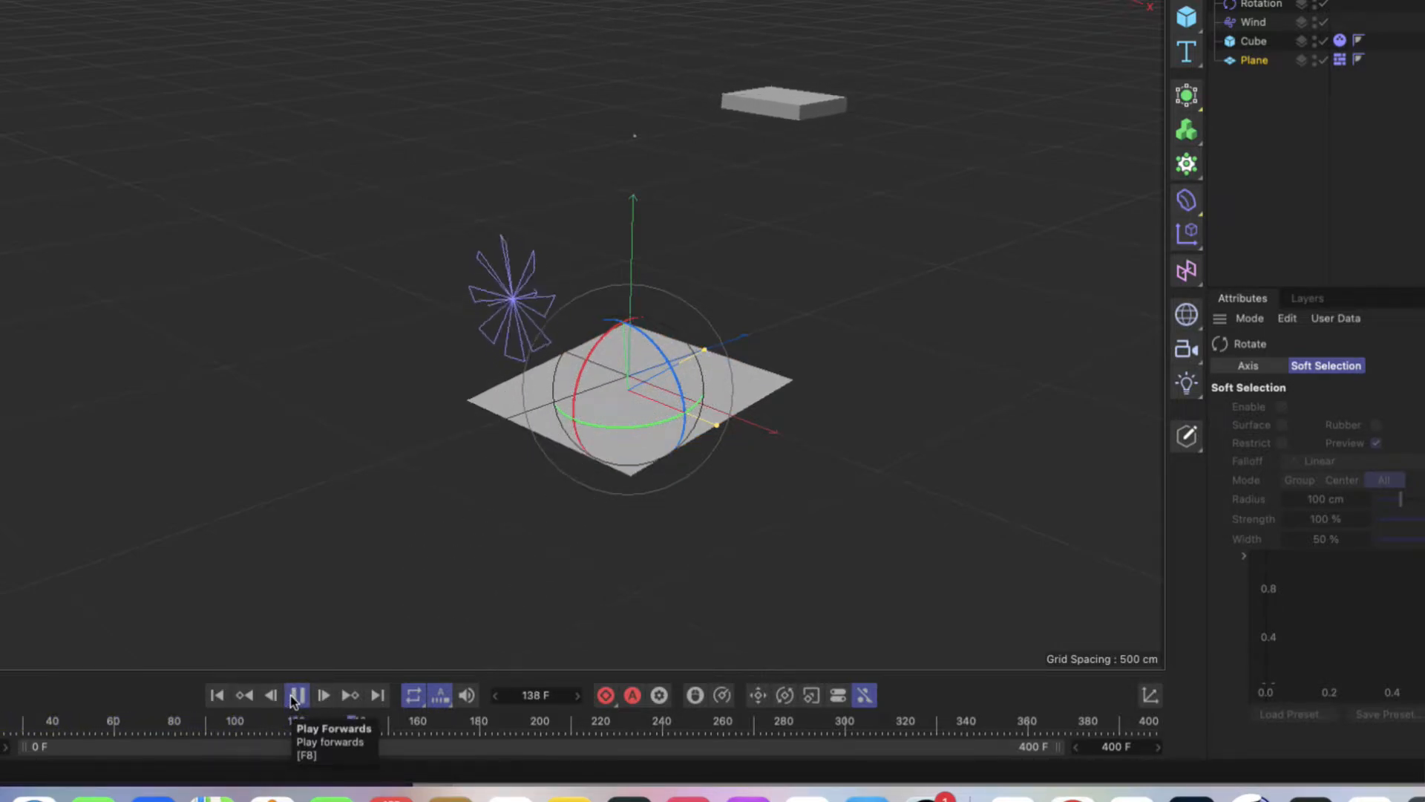
pyautogui.click(293, 697)
pyautogui.click(216, 698)
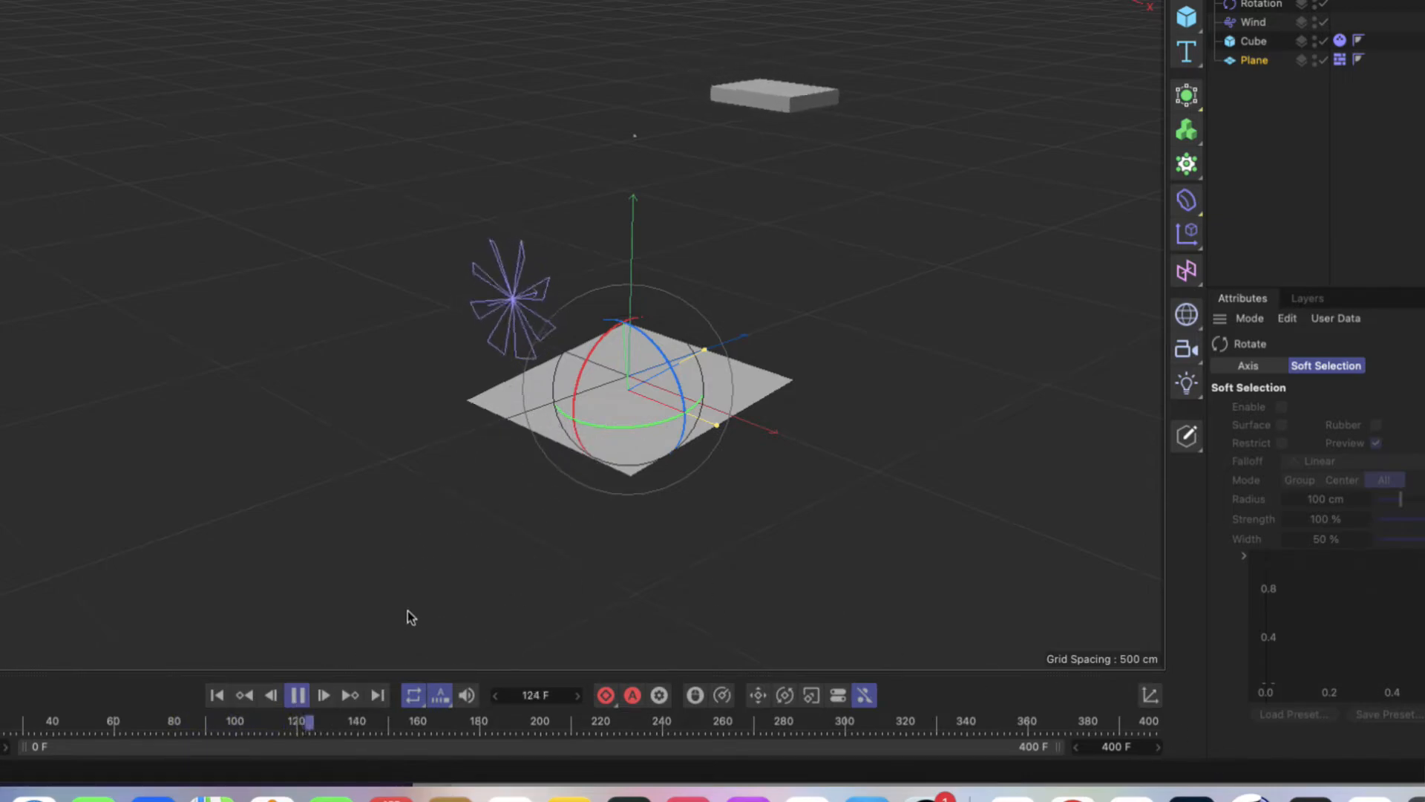
pyautogui.click(298, 695)
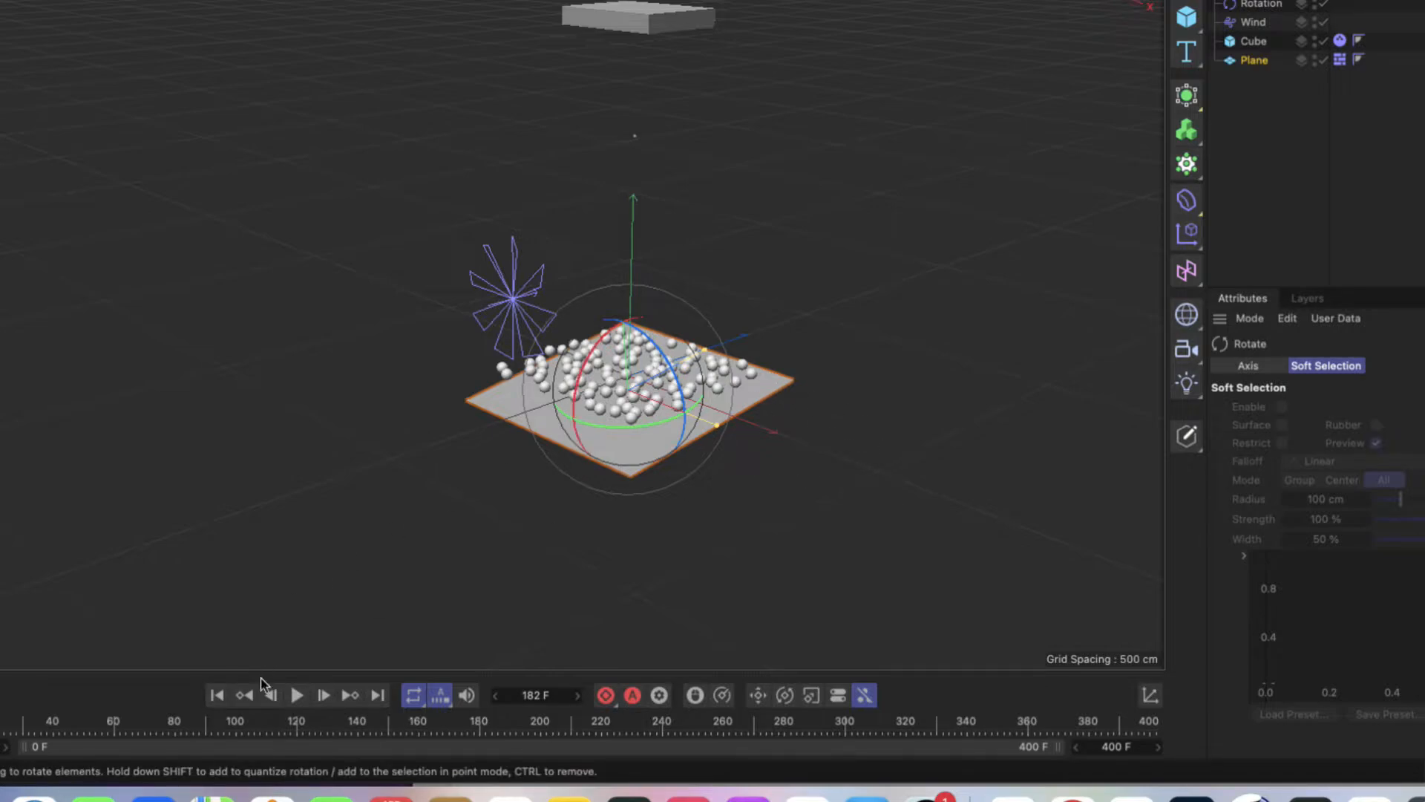
pyautogui.click(297, 696)
pyautogui.click(296, 698)
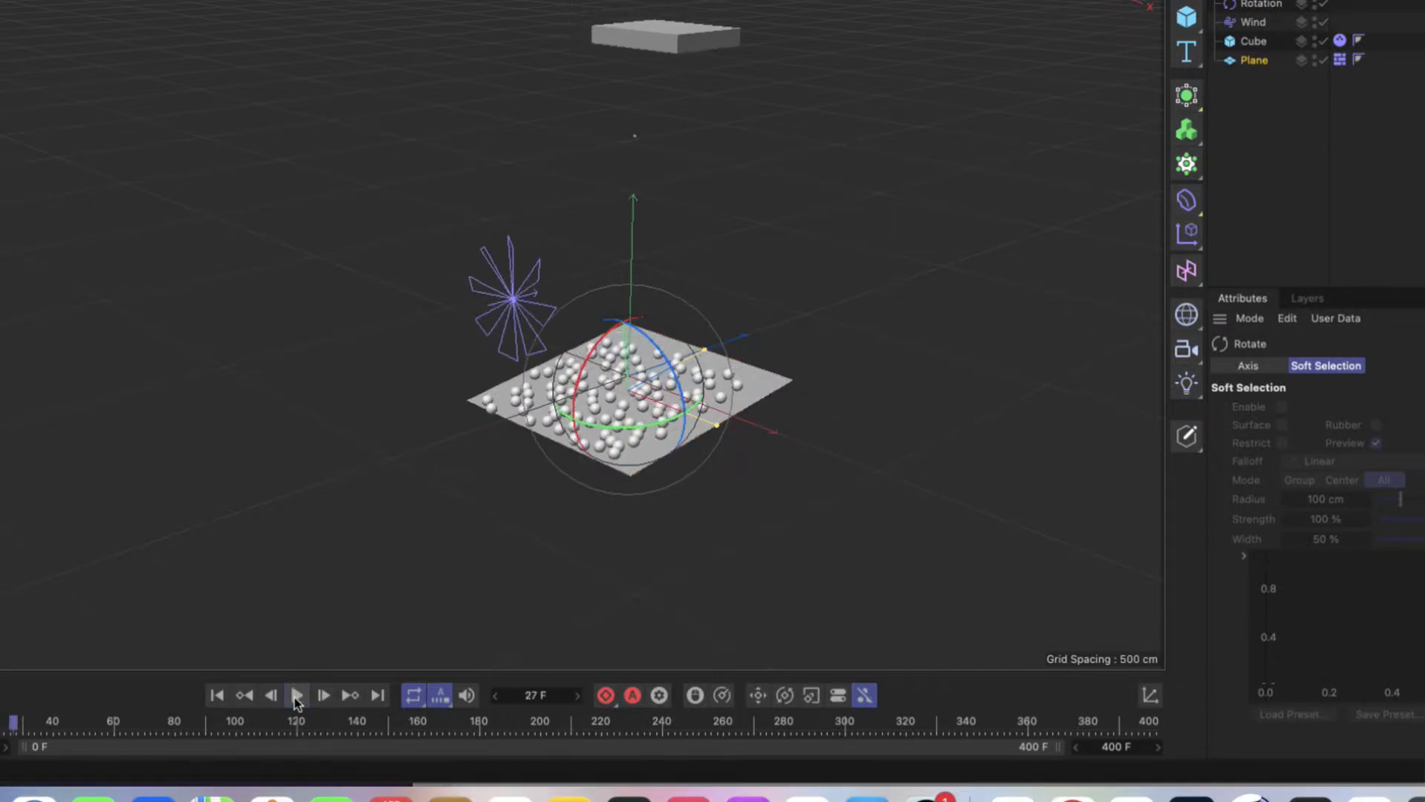
pyautogui.click(296, 698)
pyautogui.click(296, 698)
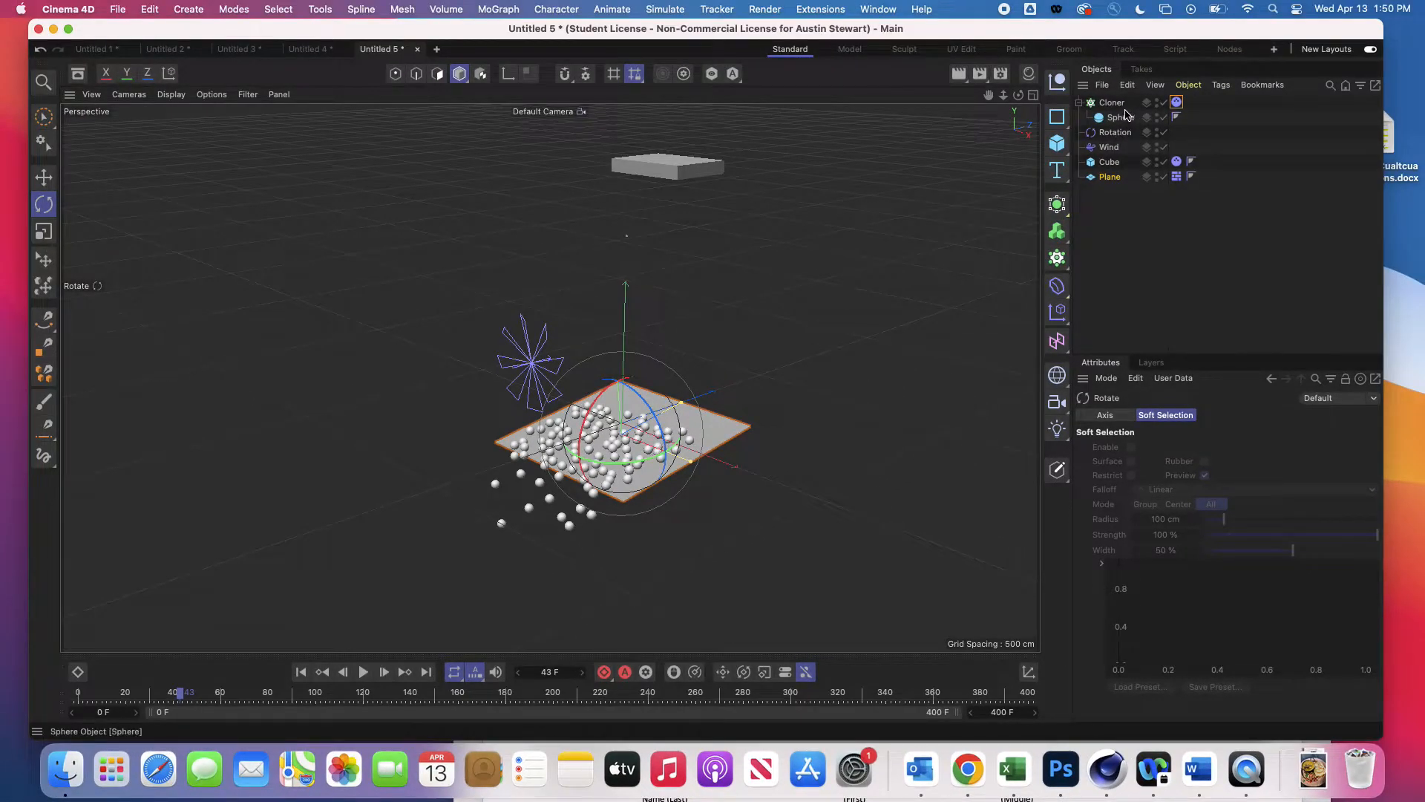
# Move the Cloner a short way along its horizontal X axis, then try raising it and undo the raise
pyautogui.click(1176, 102)
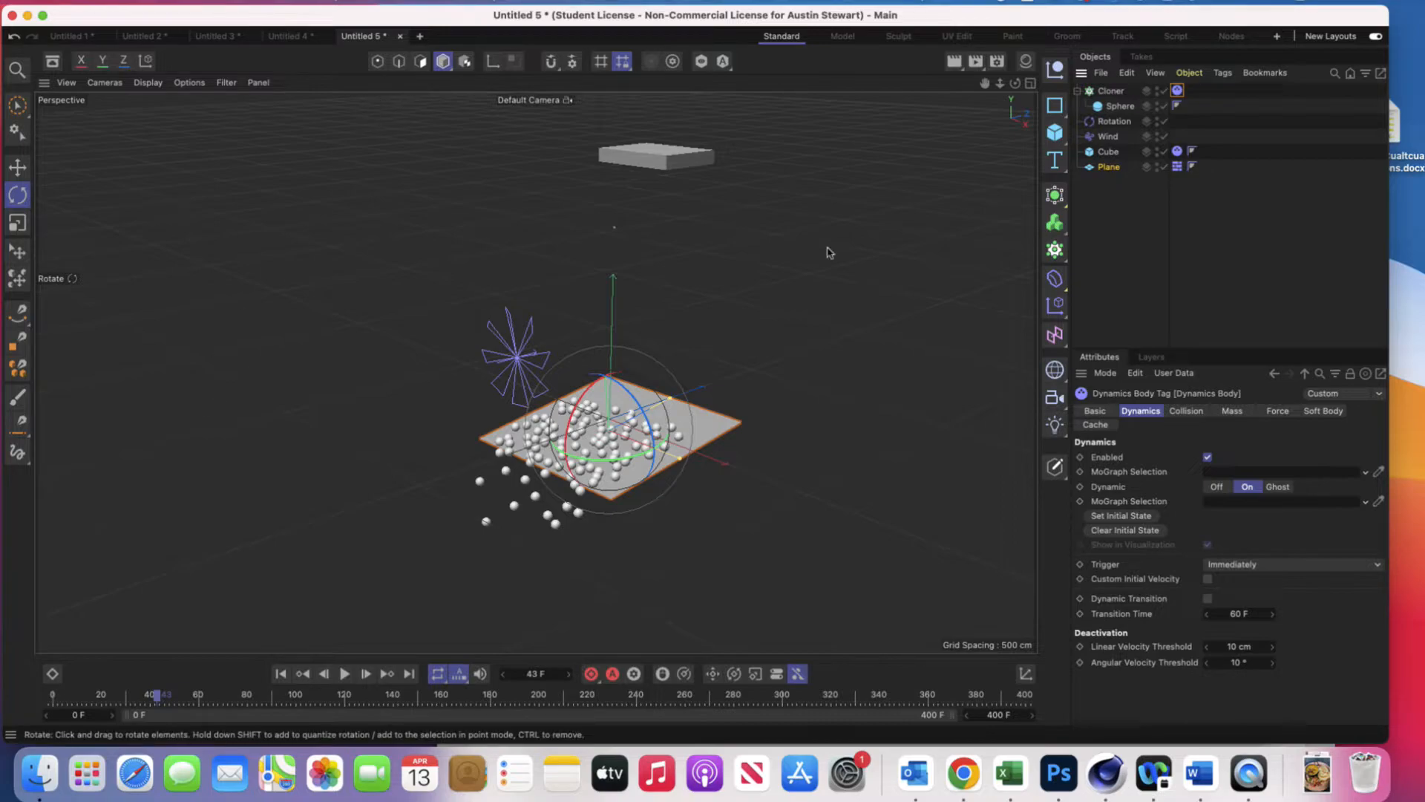
pyautogui.click(1110, 91)
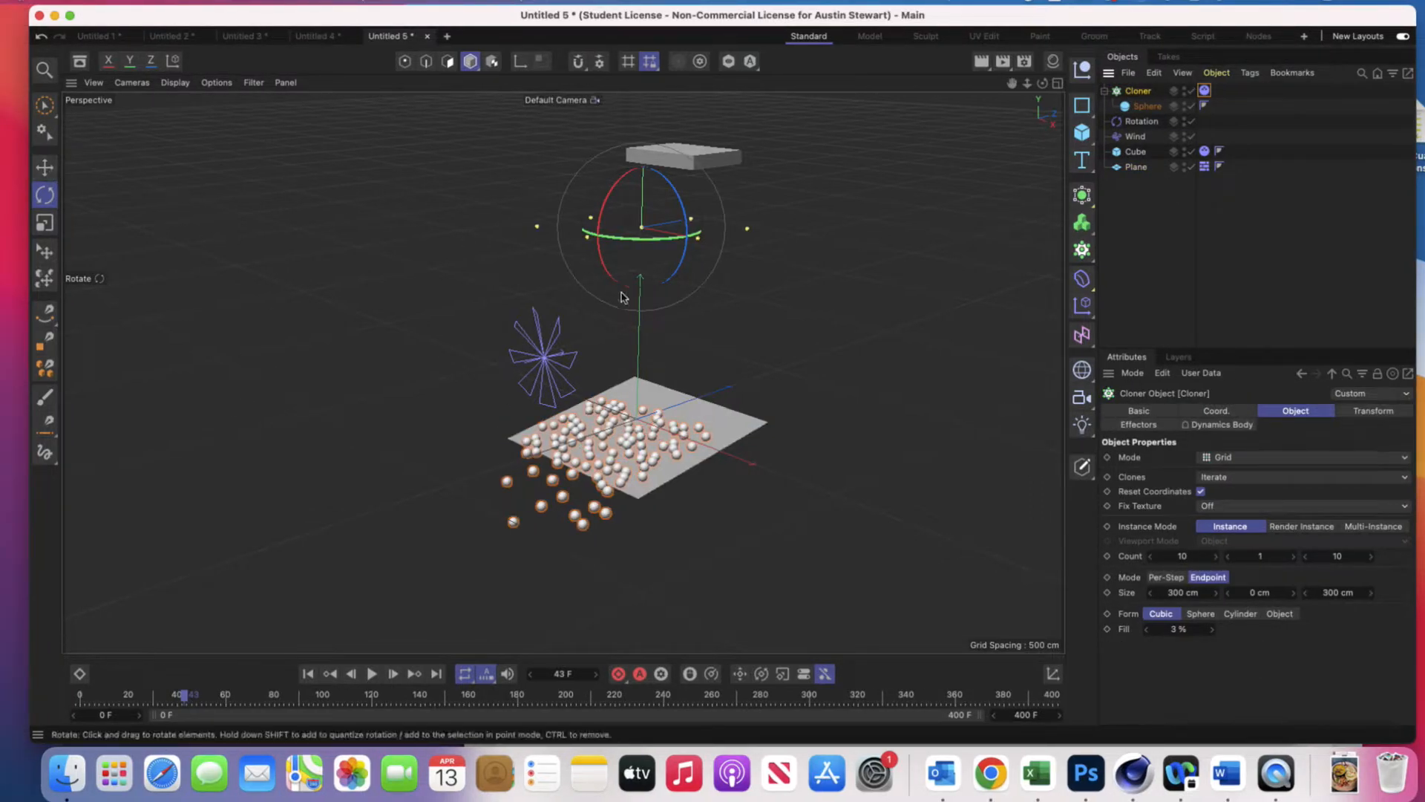
pyautogui.click(45, 167)
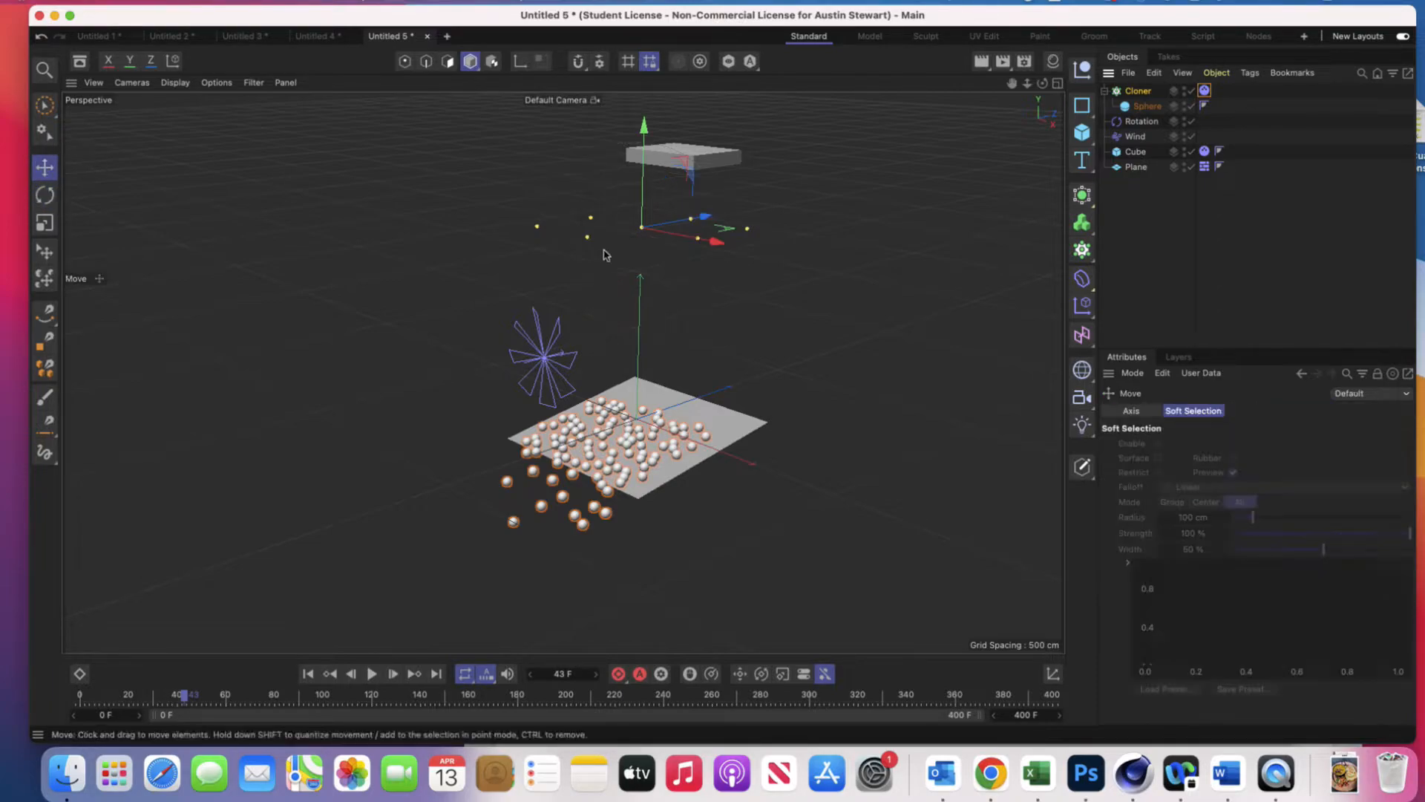
pyautogui.moveTo(704, 219); pyautogui.dragTo(670, 236)
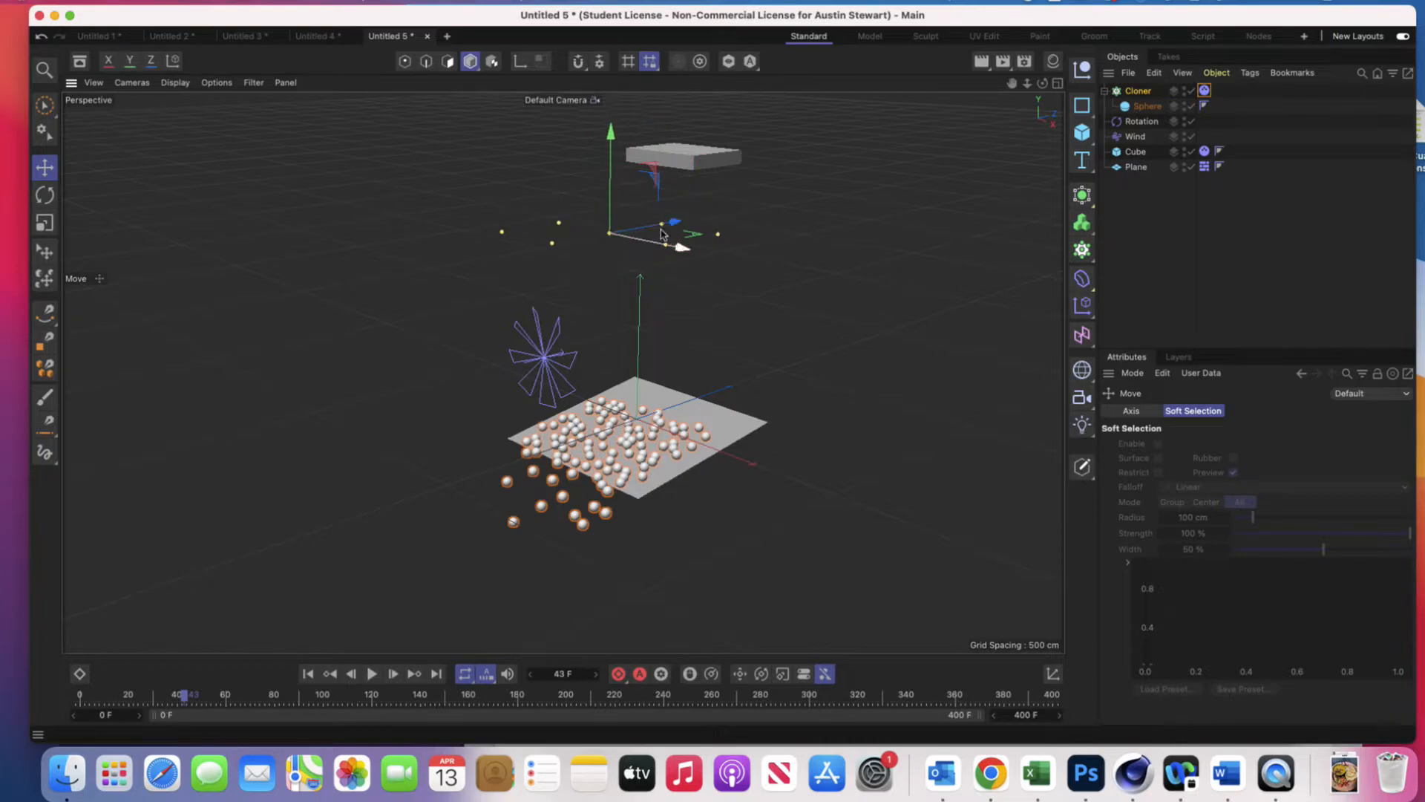
pyautogui.moveTo(610, 146); pyautogui.dragTo(614, 106)
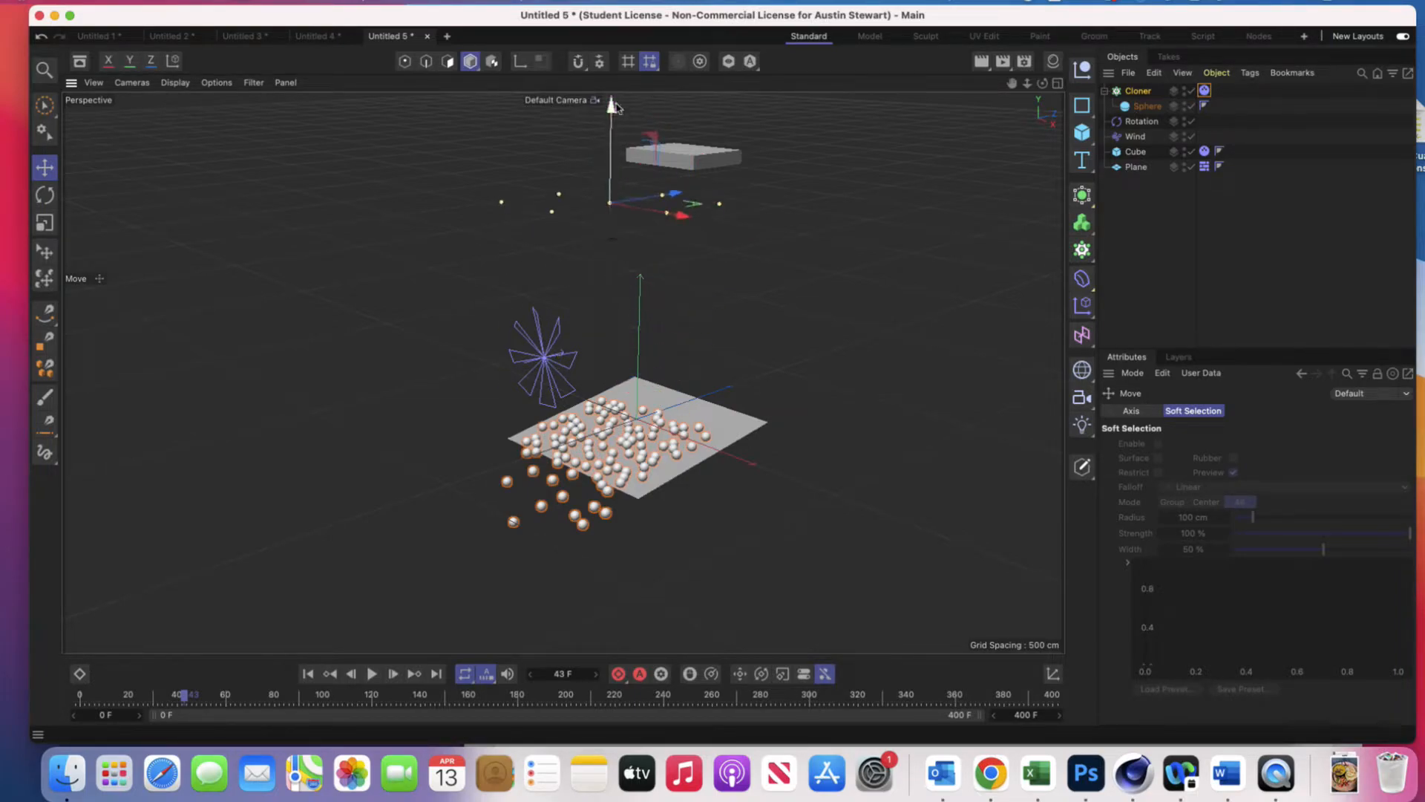
pyautogui.press('super+z')
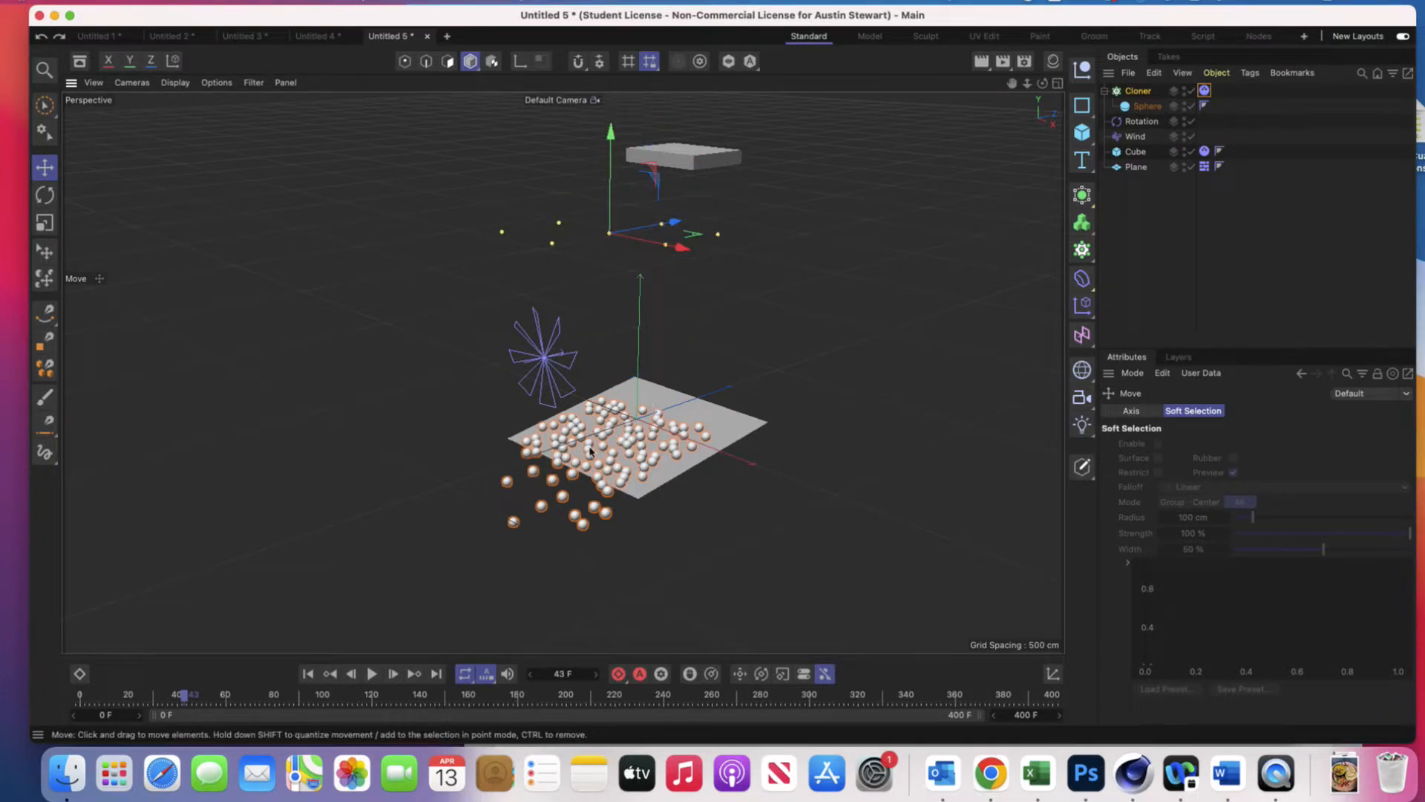
# Disable the Cloner's dynamics tag, shift the Cloner a little farther horizontally, and enable the tag again
pyautogui.click(1205, 90)
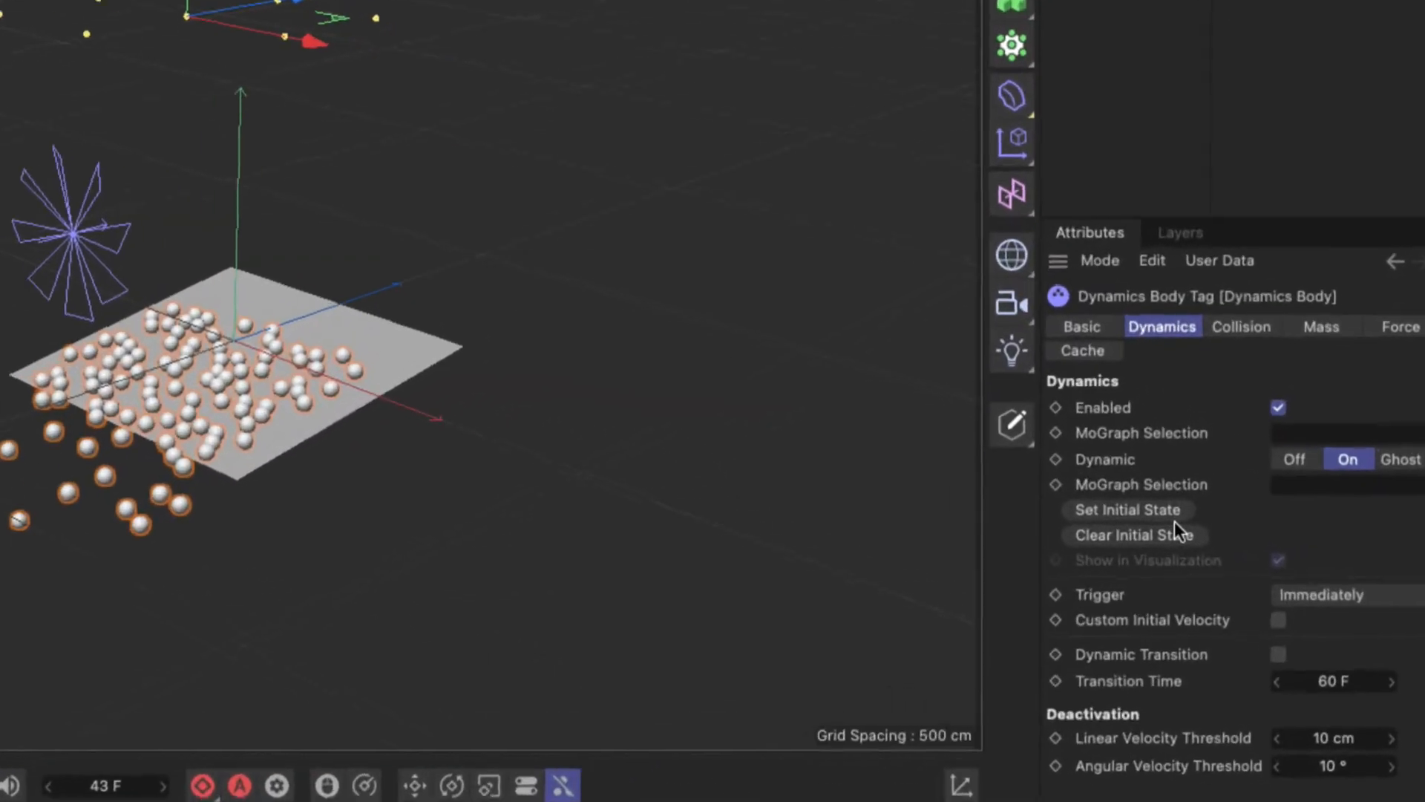
pyautogui.click(1285, 401)
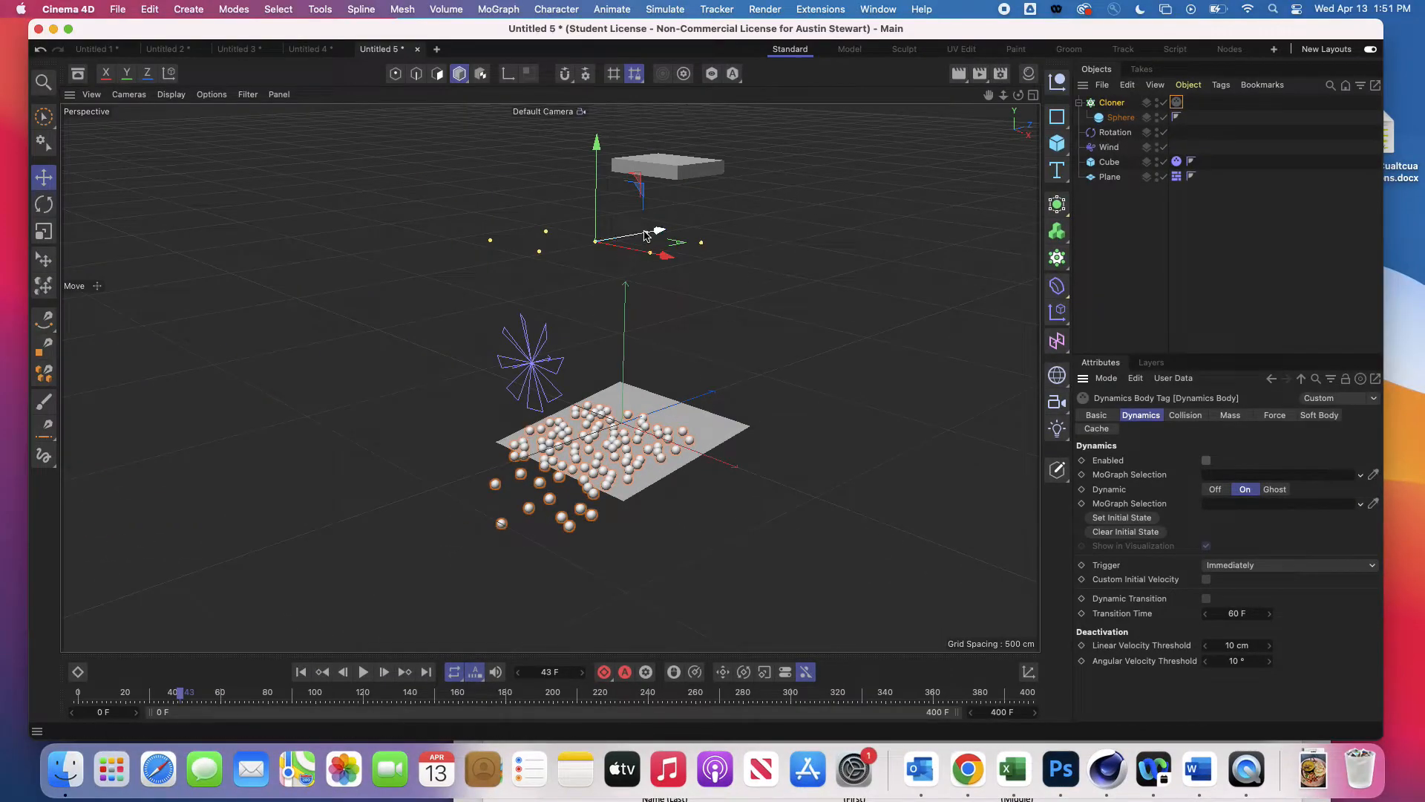
pyautogui.moveTo(663, 244); pyautogui.dragTo(646, 247)
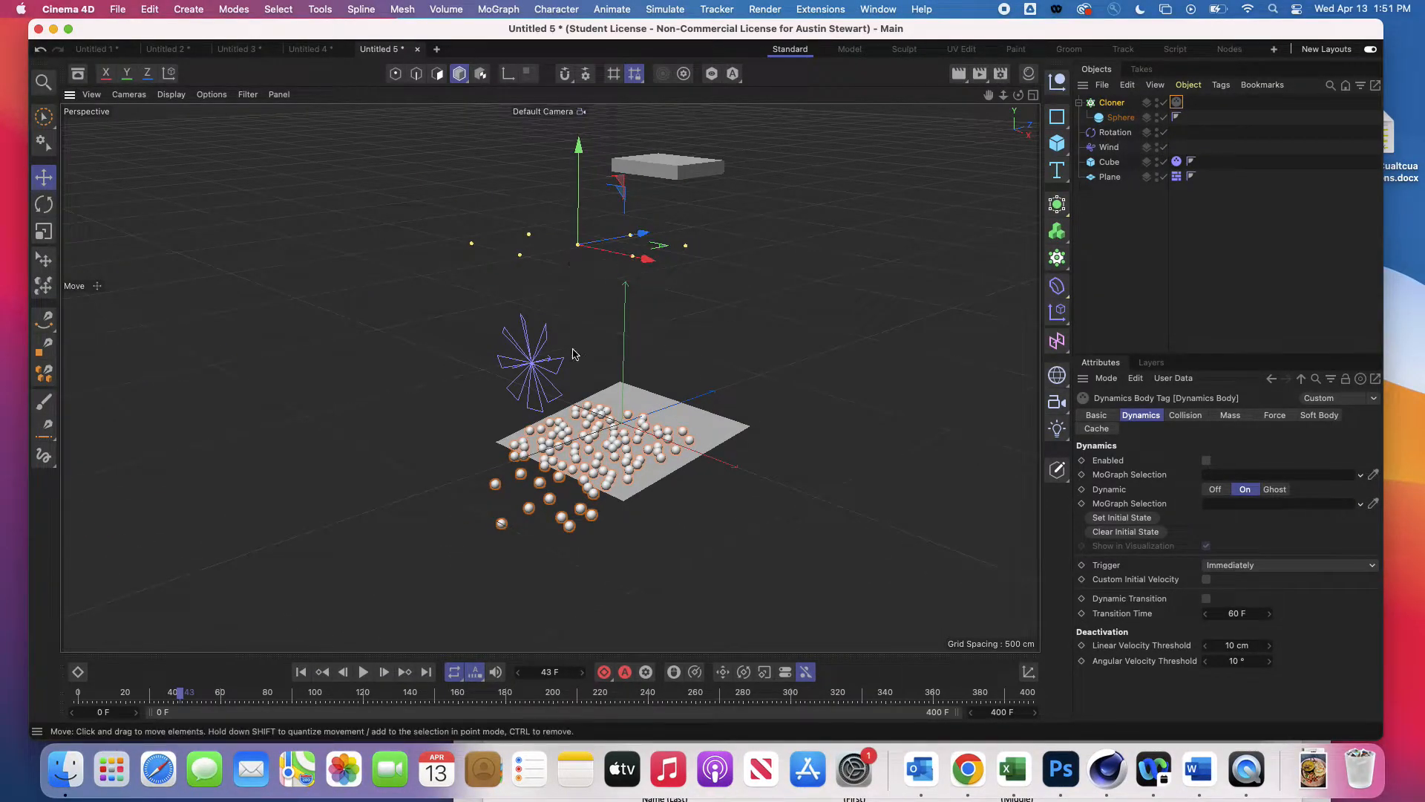
pyautogui.click(582, 515)
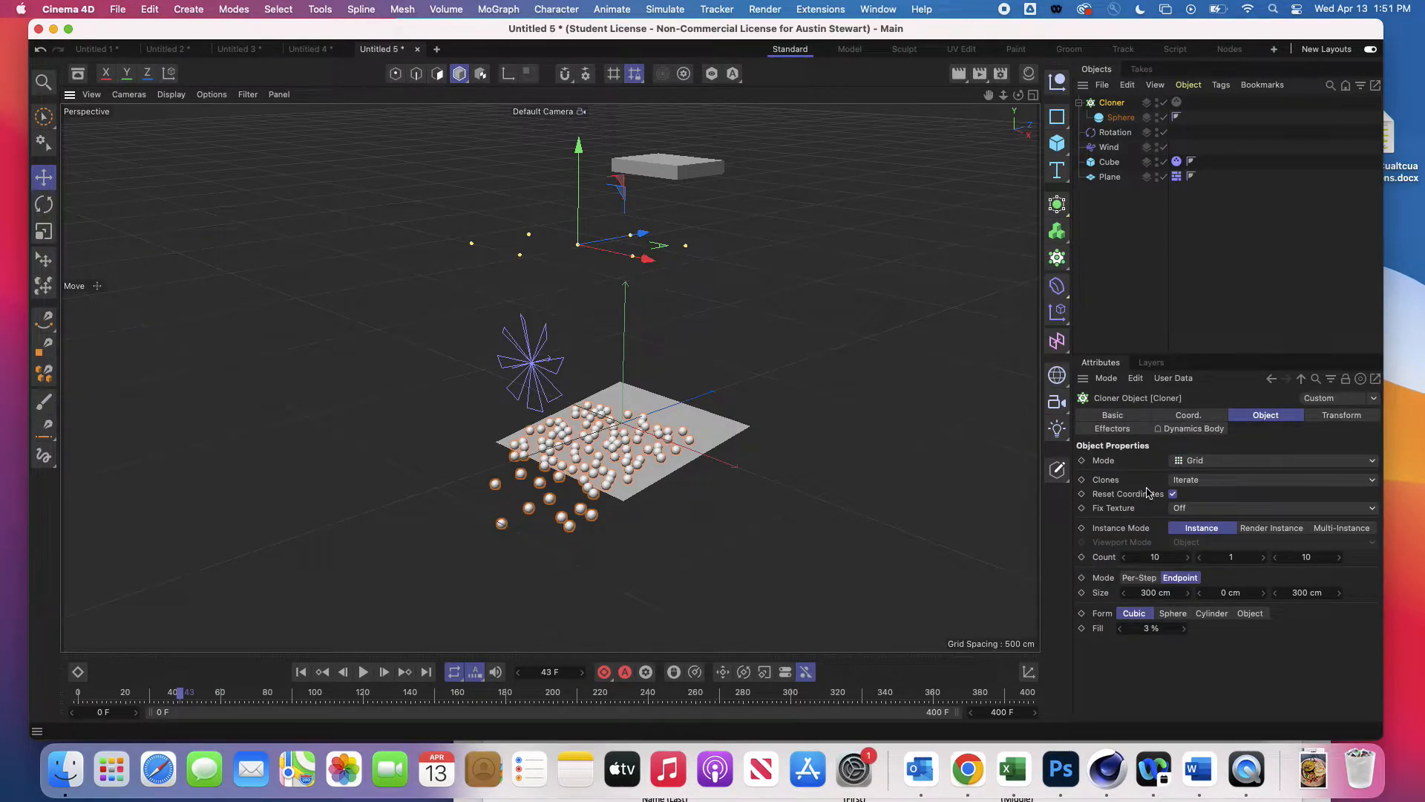
pyautogui.click(1177, 105)
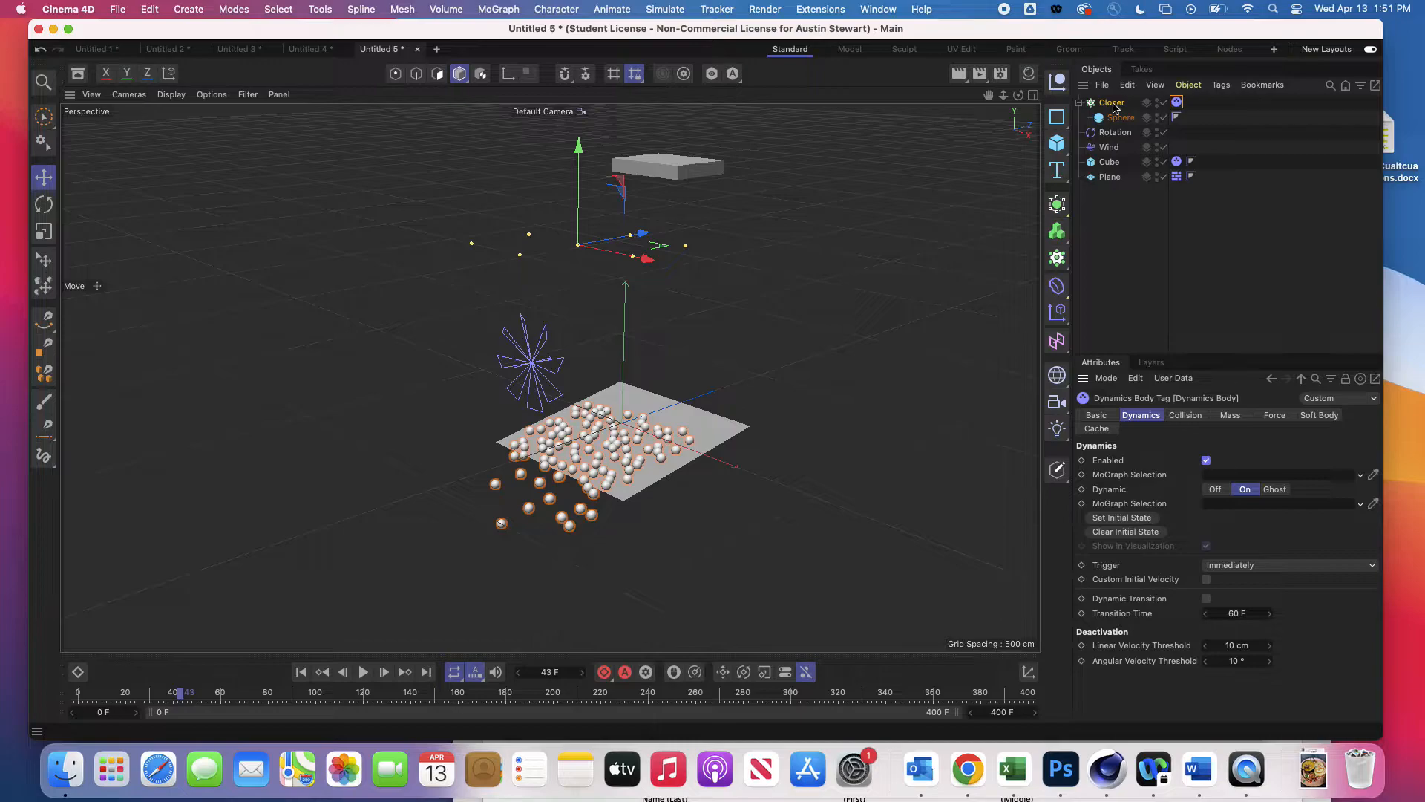
# Try to move the Cube while its dynamics are active, and disable the Cube's dynamics tag
pyautogui.click(1108, 162)
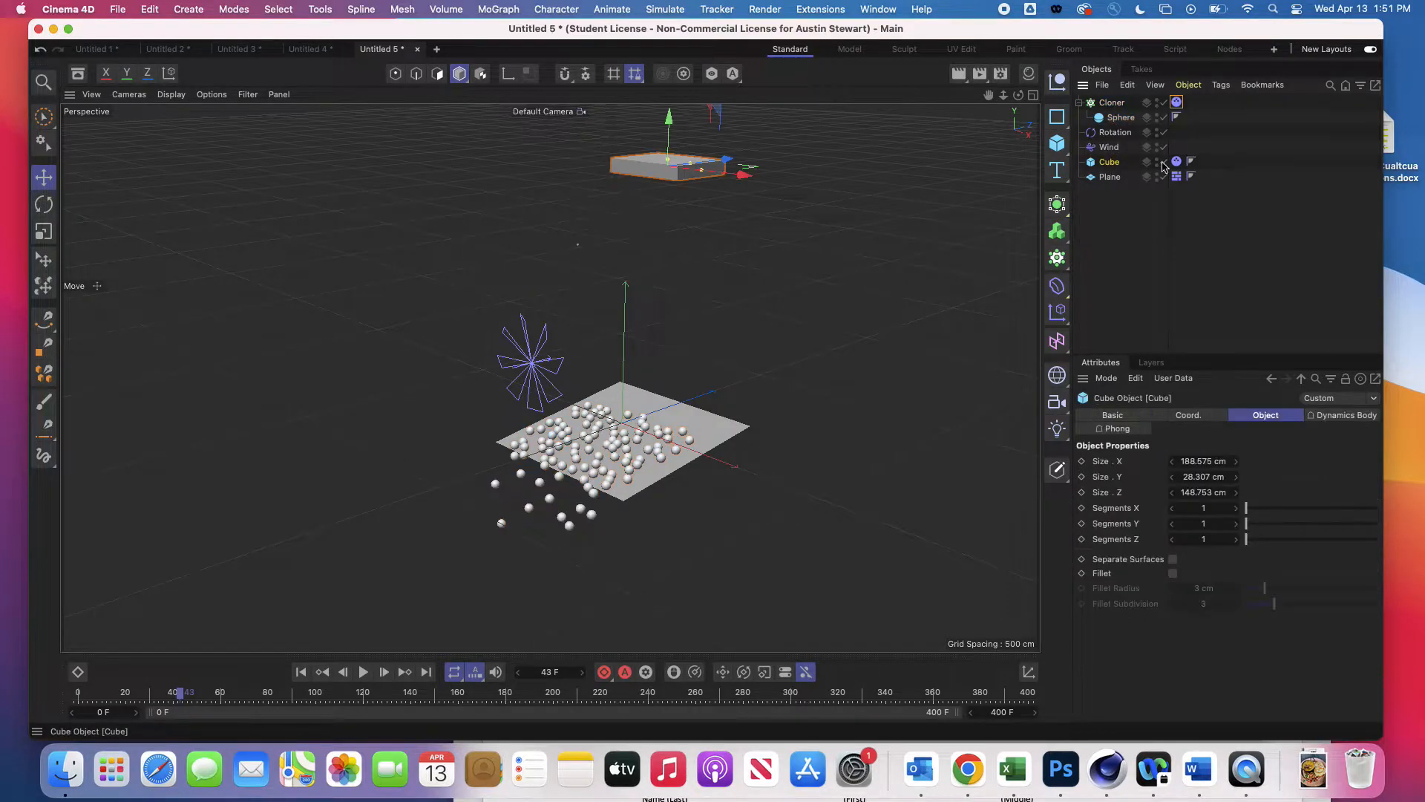
pyautogui.click(1177, 161)
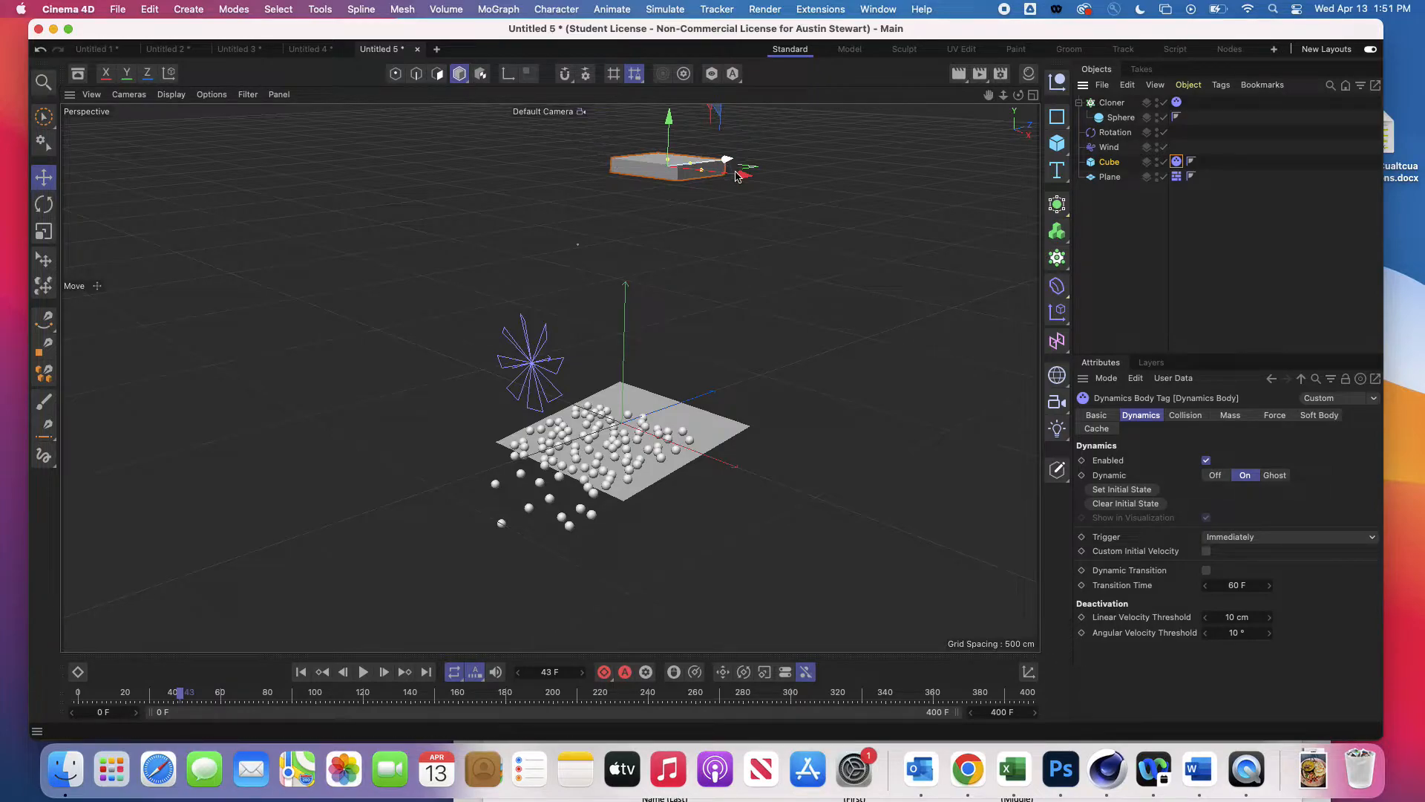
pyautogui.moveTo(742, 175); pyautogui.dragTo(780, 228)
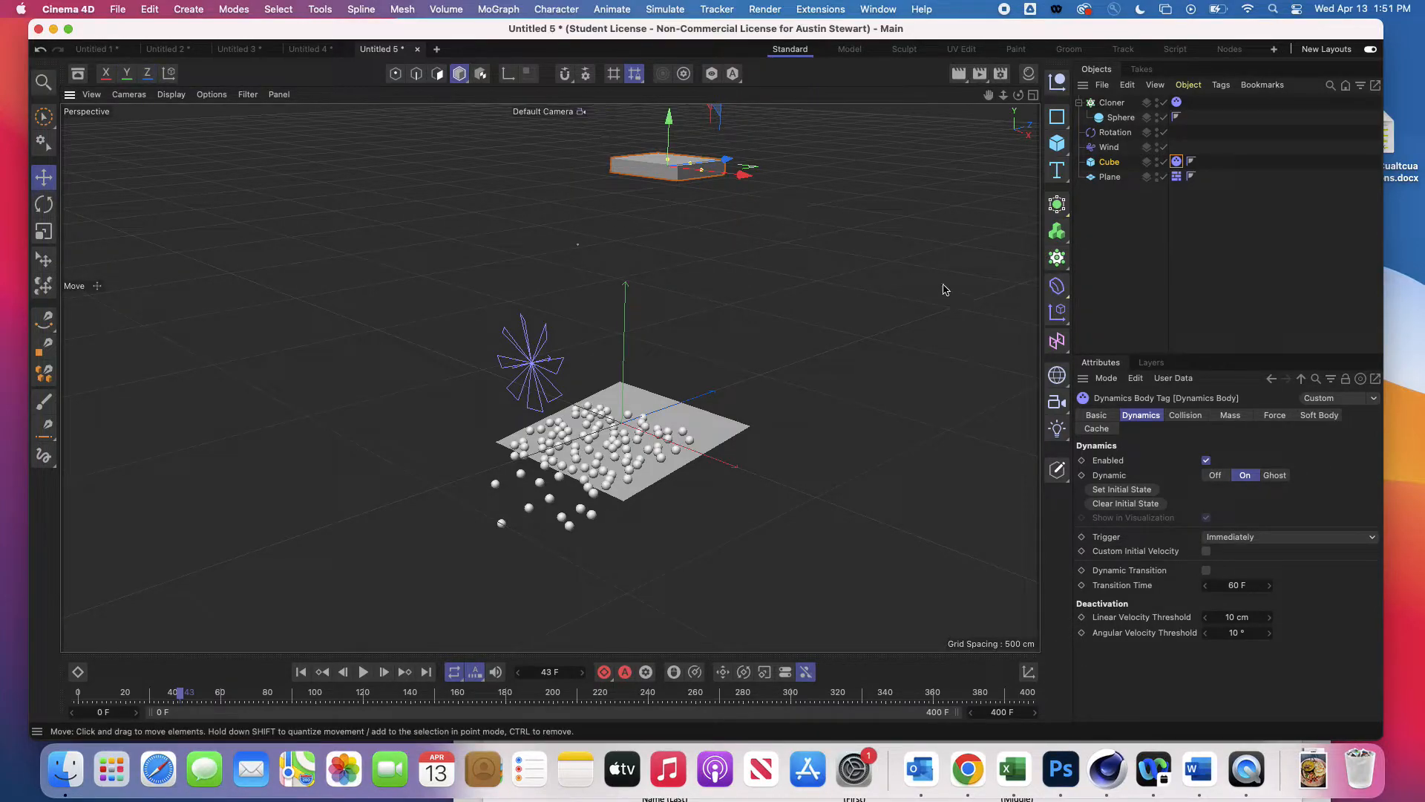
pyautogui.click(1206, 460)
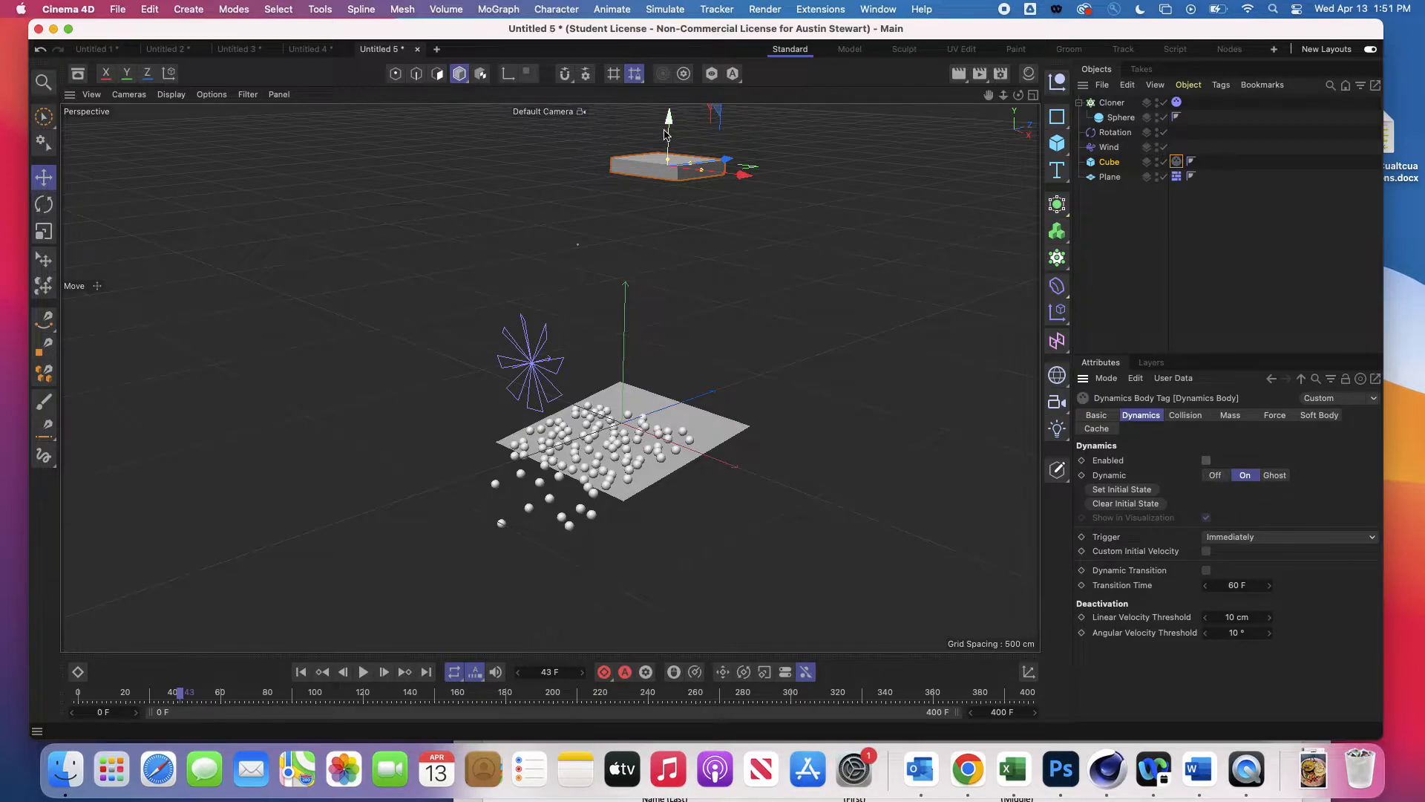
# Try the Dynamic Off setting on the Cube's dynamics tag, then restore Dynamic to On and re-enable the tag
pyautogui.click(1216, 476)
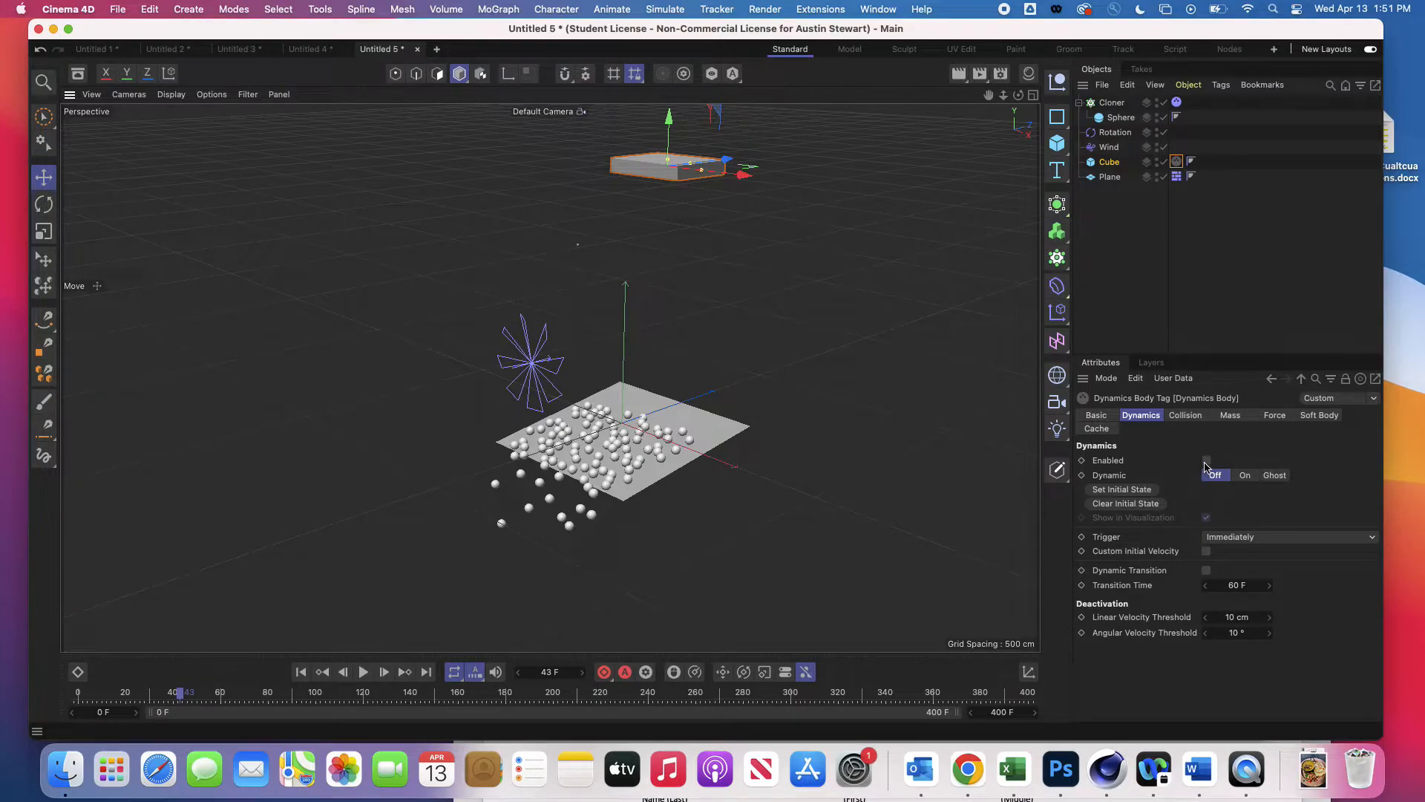
pyautogui.click(1098, 417)
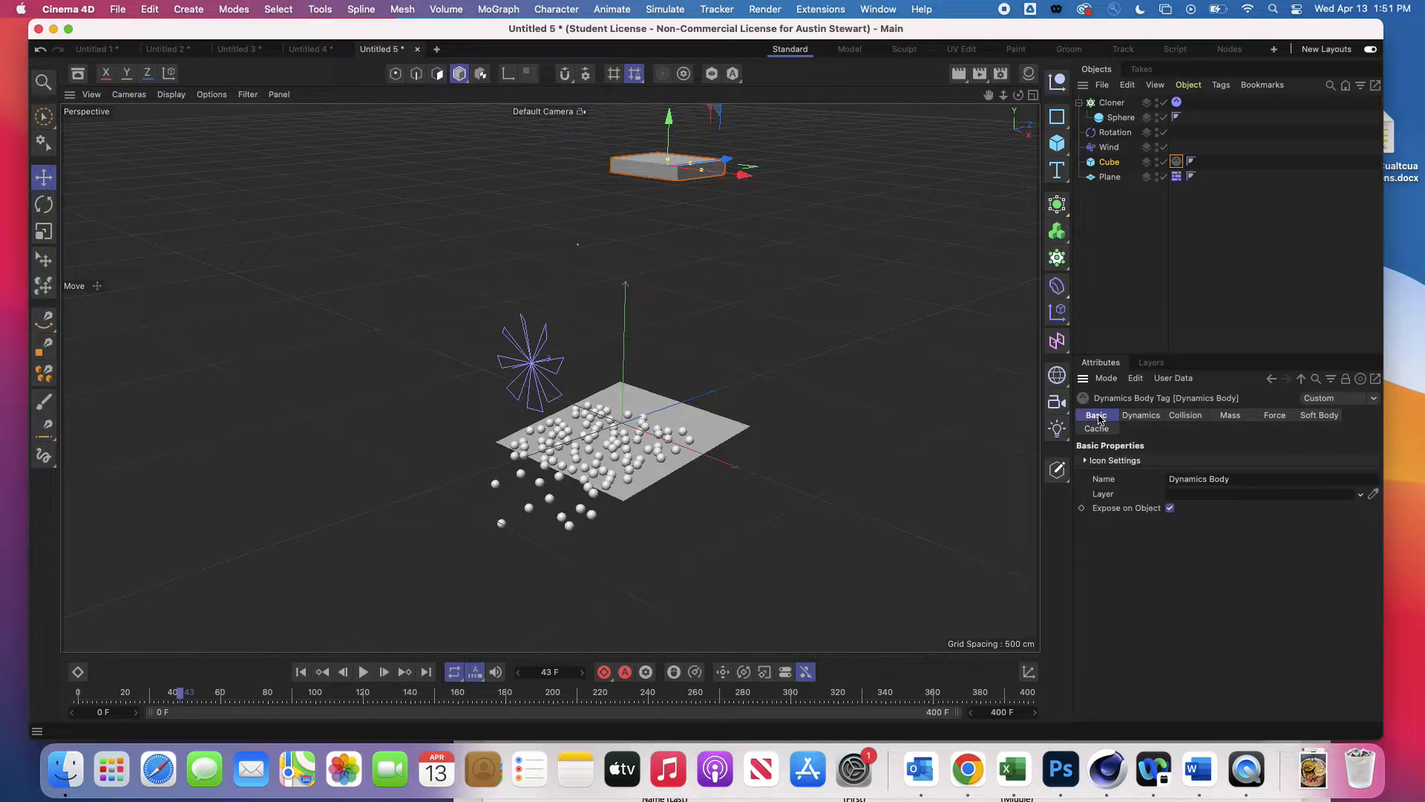
pyautogui.click(1137, 418)
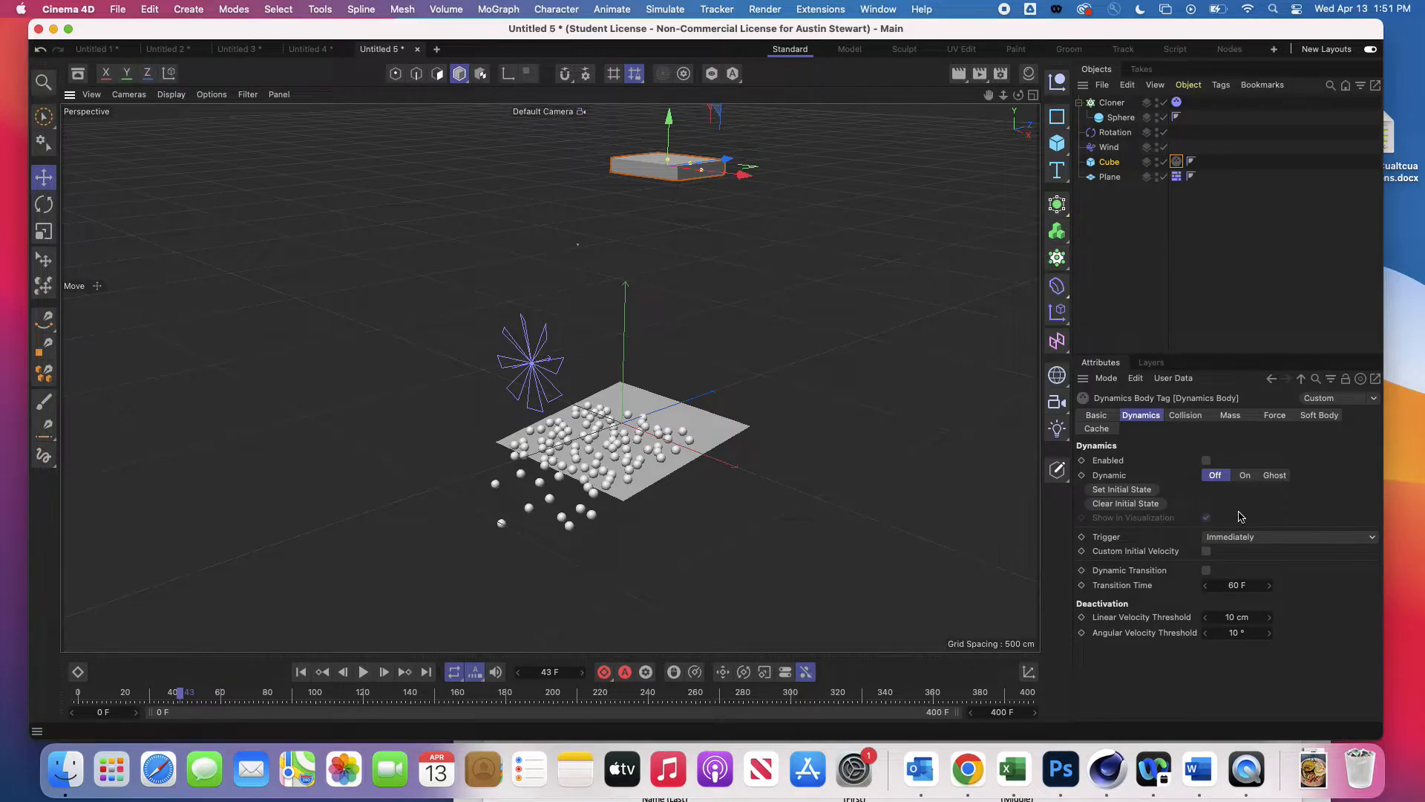
pyautogui.click(1244, 476)
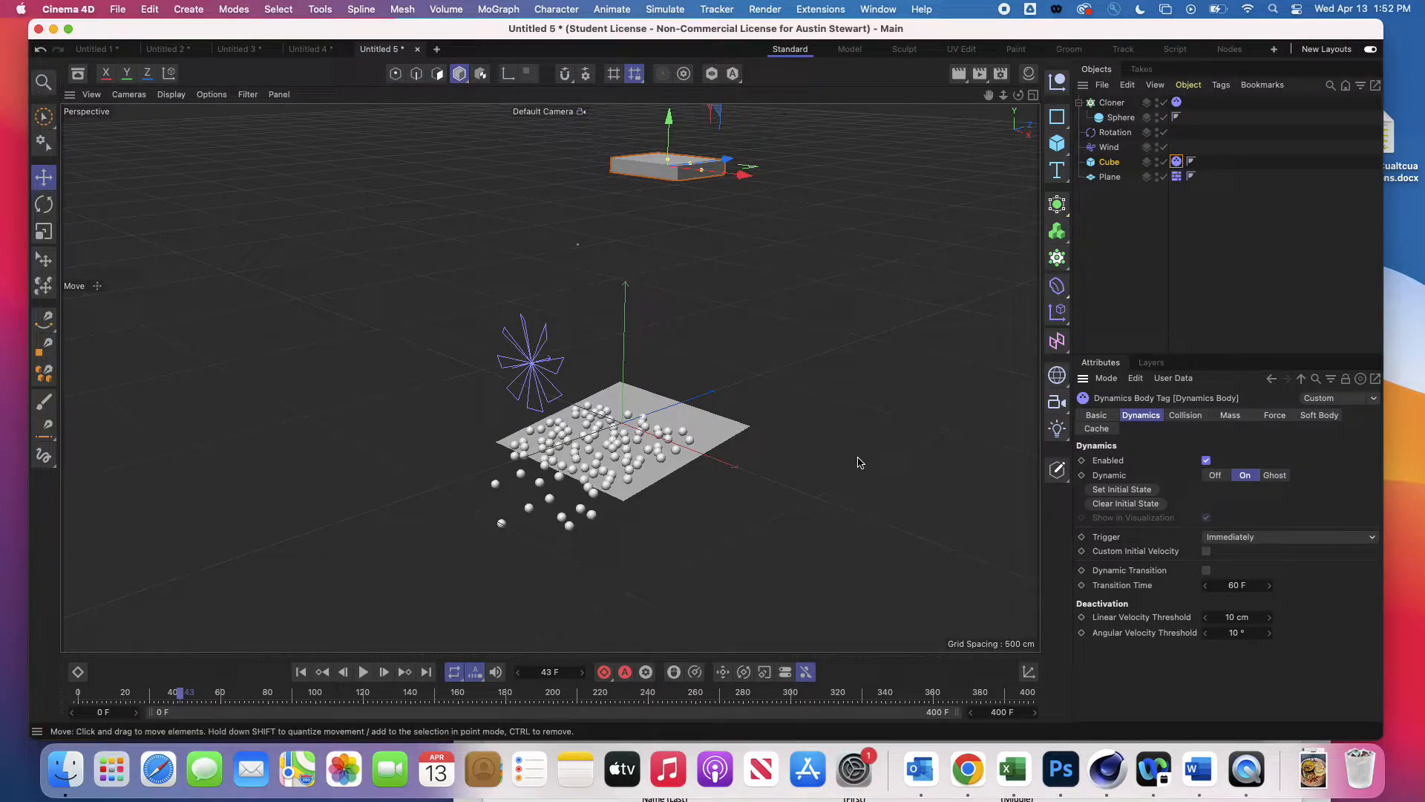
# Play the simulation for a short while to watch how the Cloner's spheres move across the plane
pyautogui.scroll(10, 619, 421)
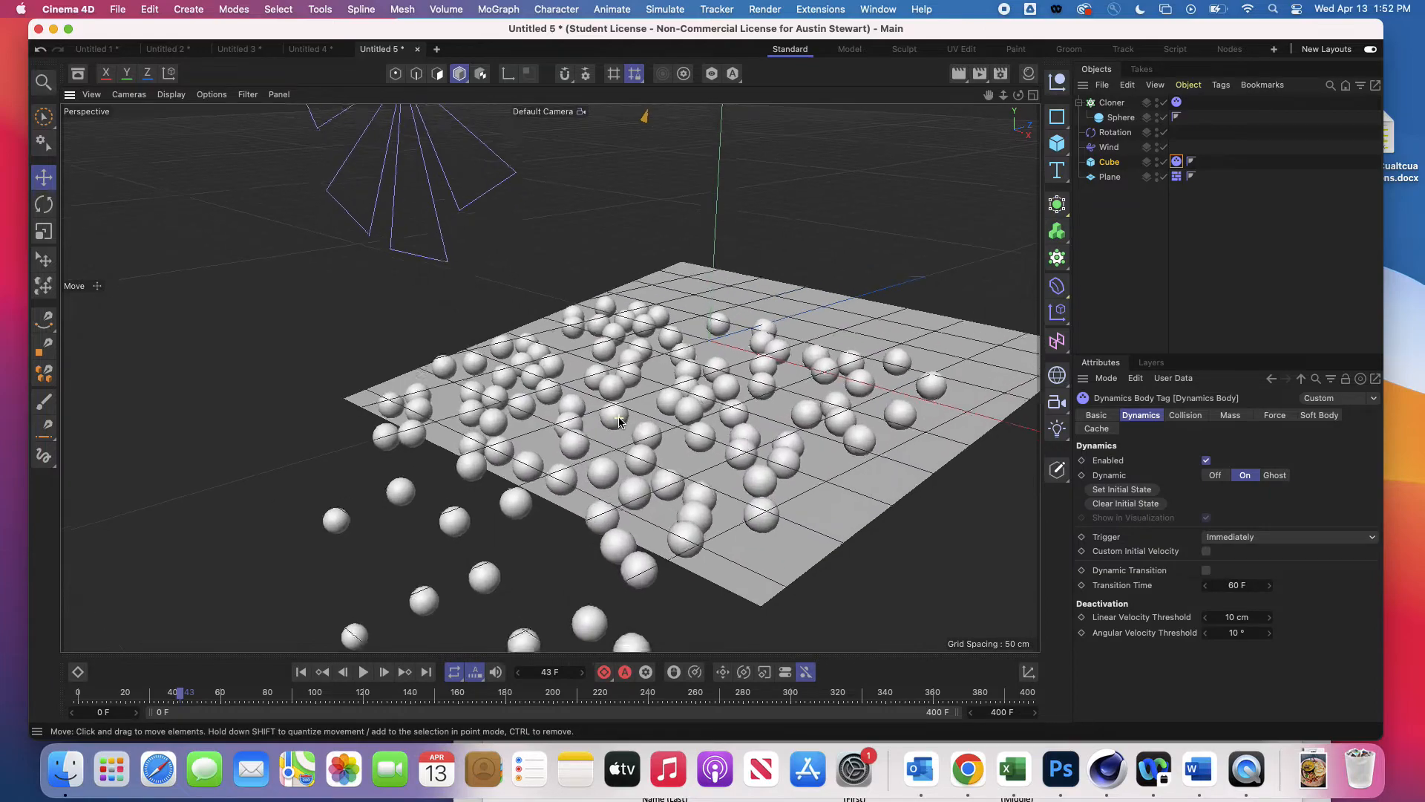
pyautogui.scroll(-3, 619, 420)
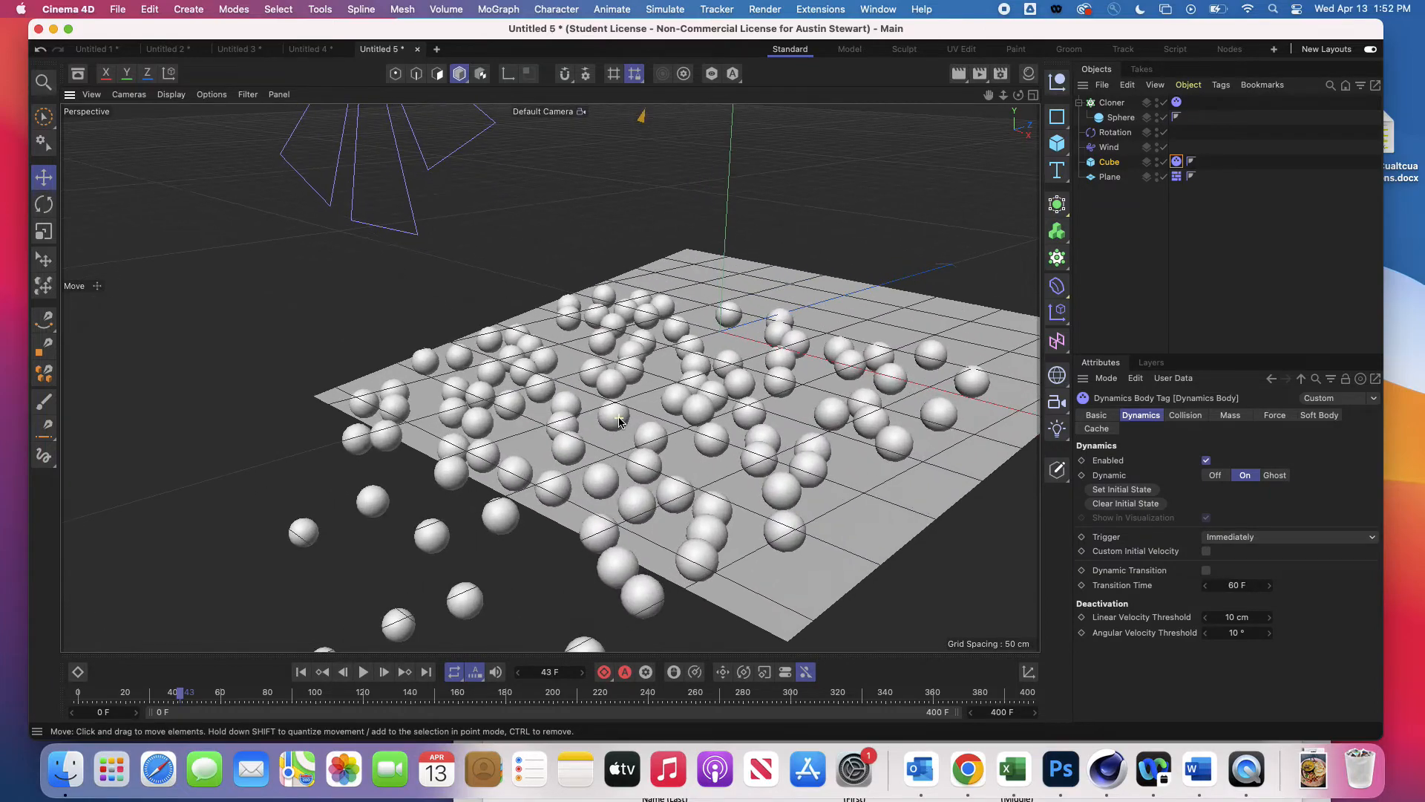
pyautogui.scroll(-4, 601, 434)
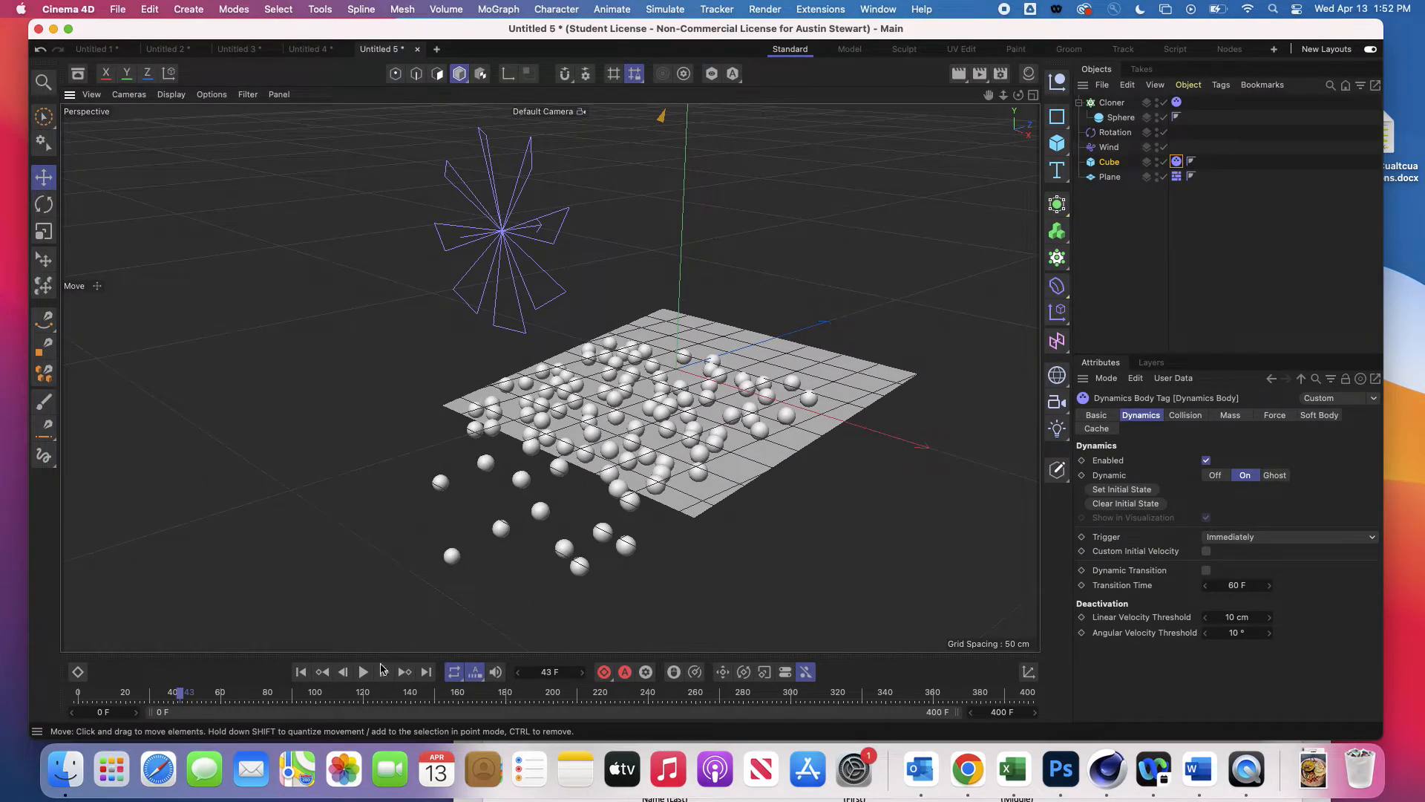
pyautogui.click(1120, 120)
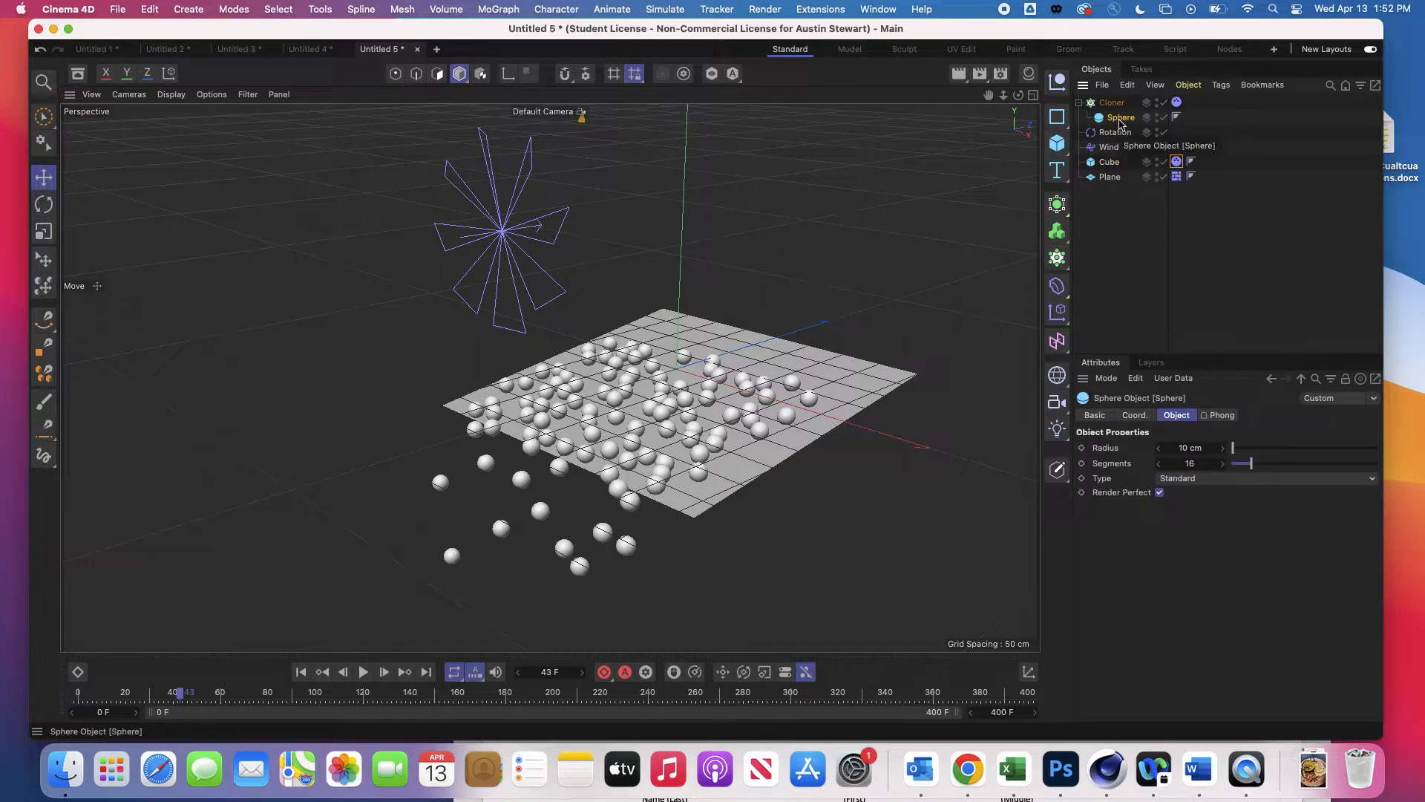
pyautogui.click(1111, 103)
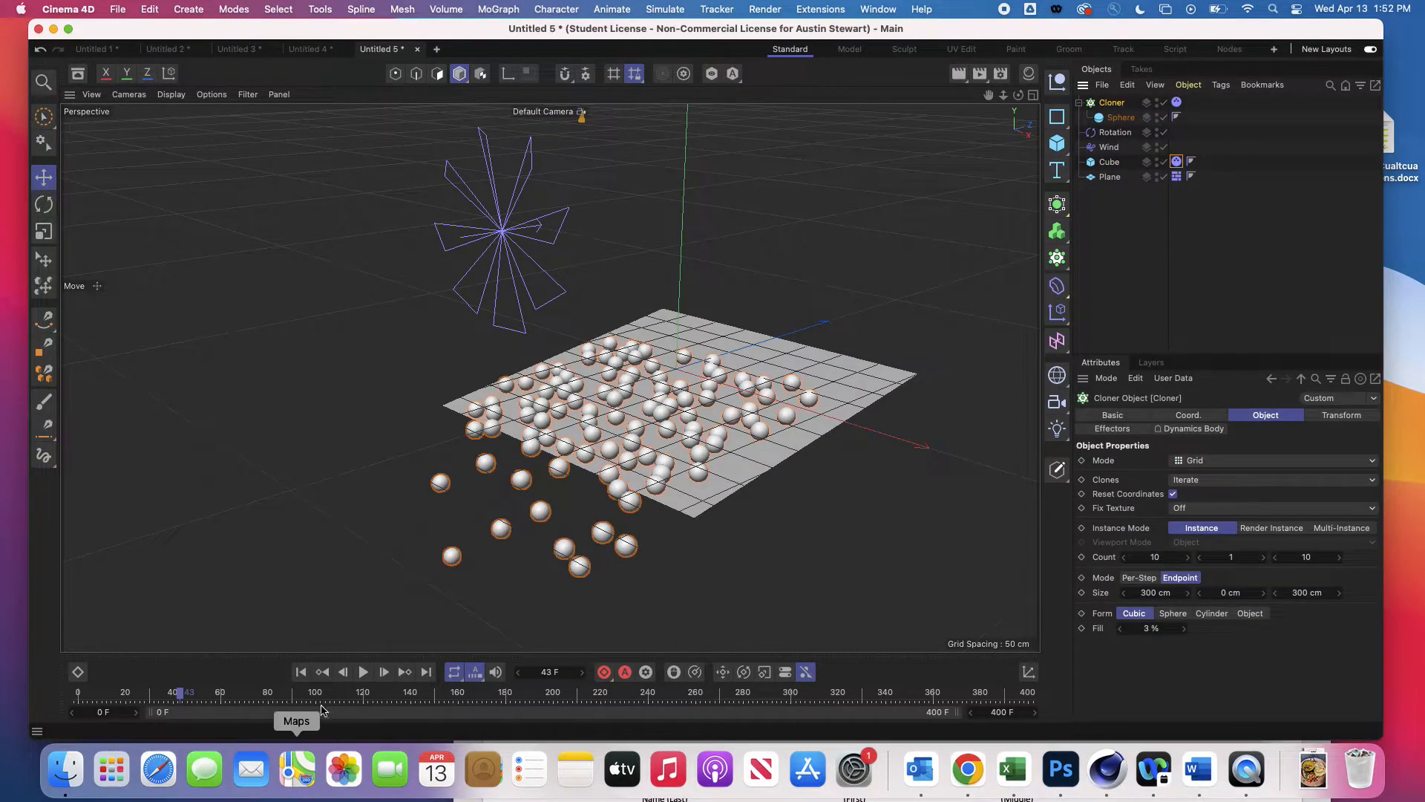
pyautogui.click(364, 672)
pyautogui.click(363, 672)
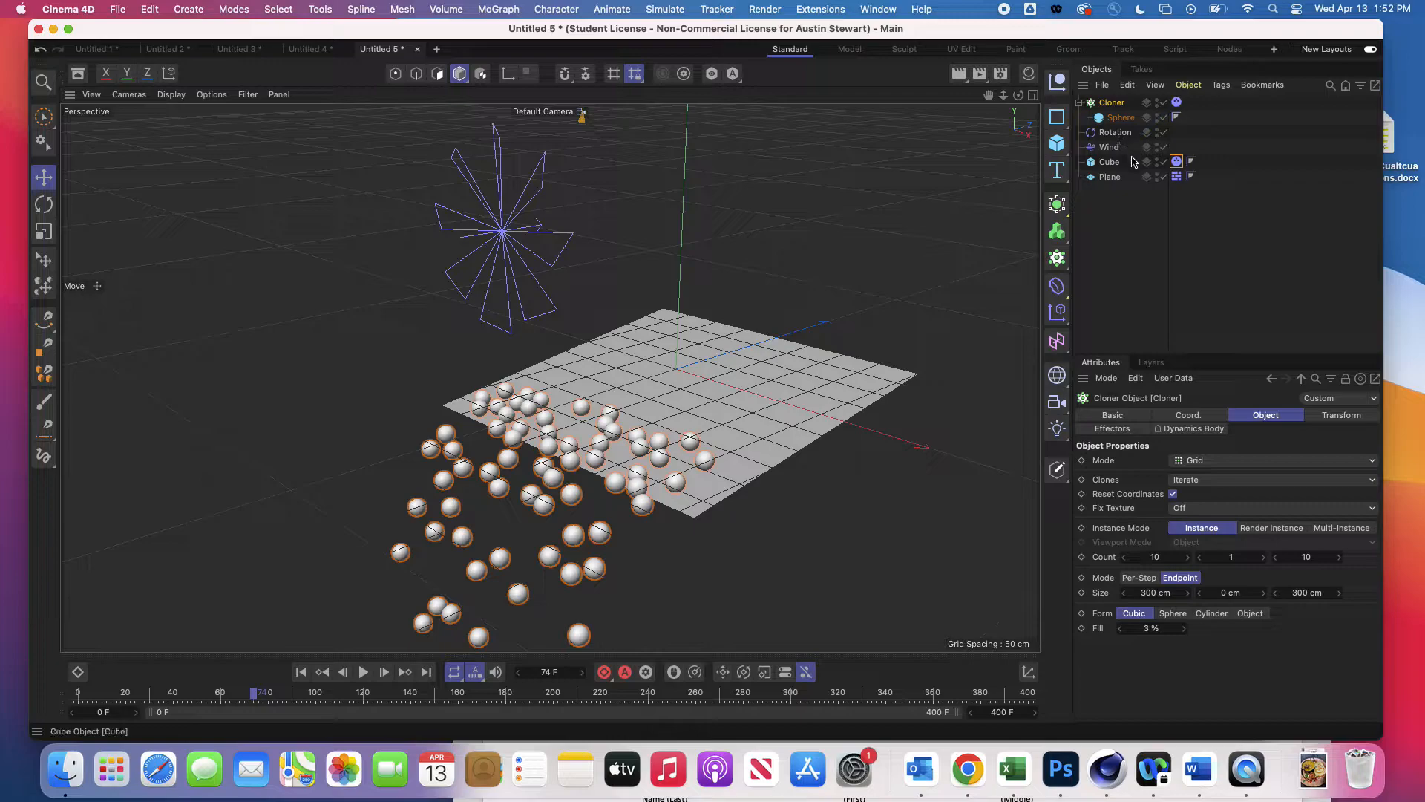
# Set the aerodynamic Drag and Lift of the Cloner's dynamics tag to 100% each
pyautogui.click(1176, 102)
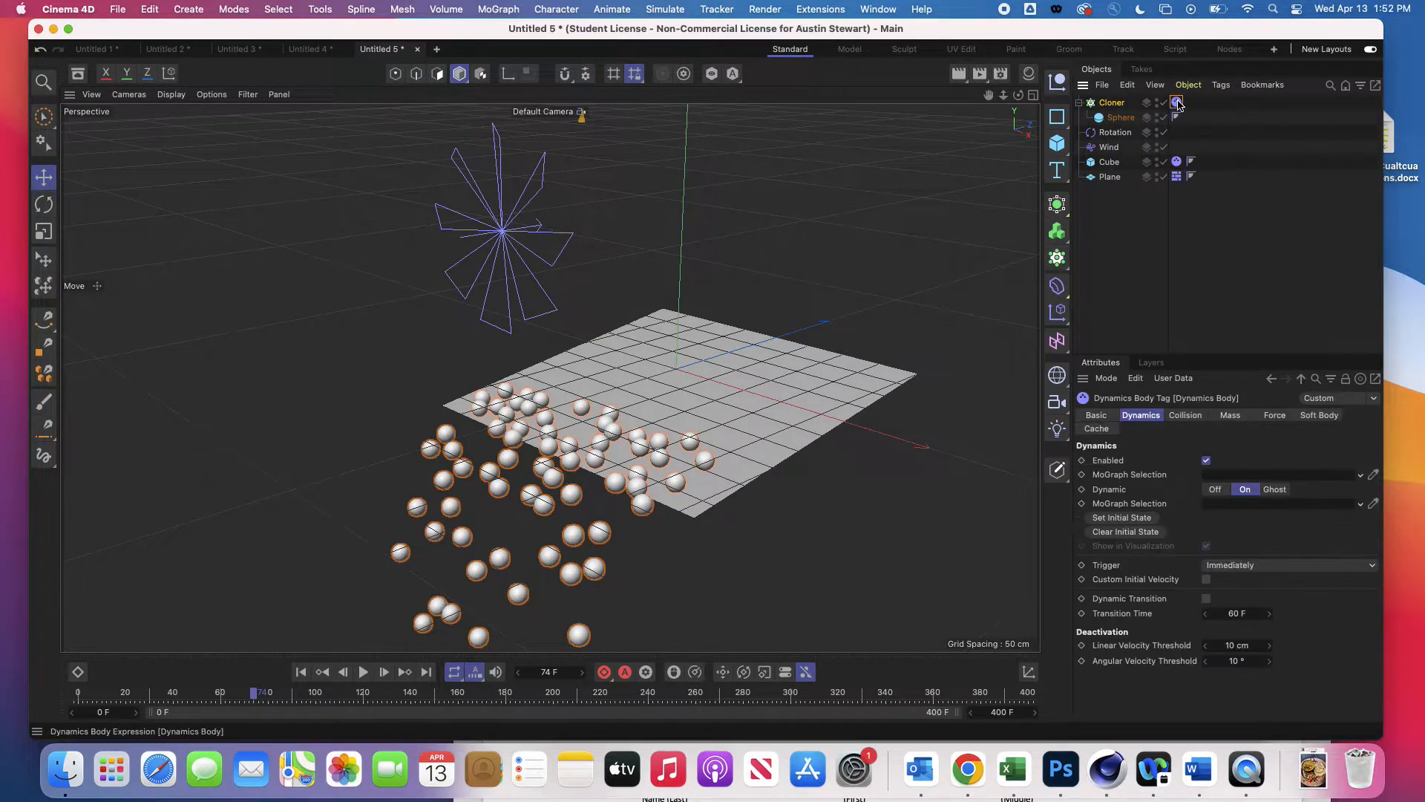
pyautogui.click(1273, 416)
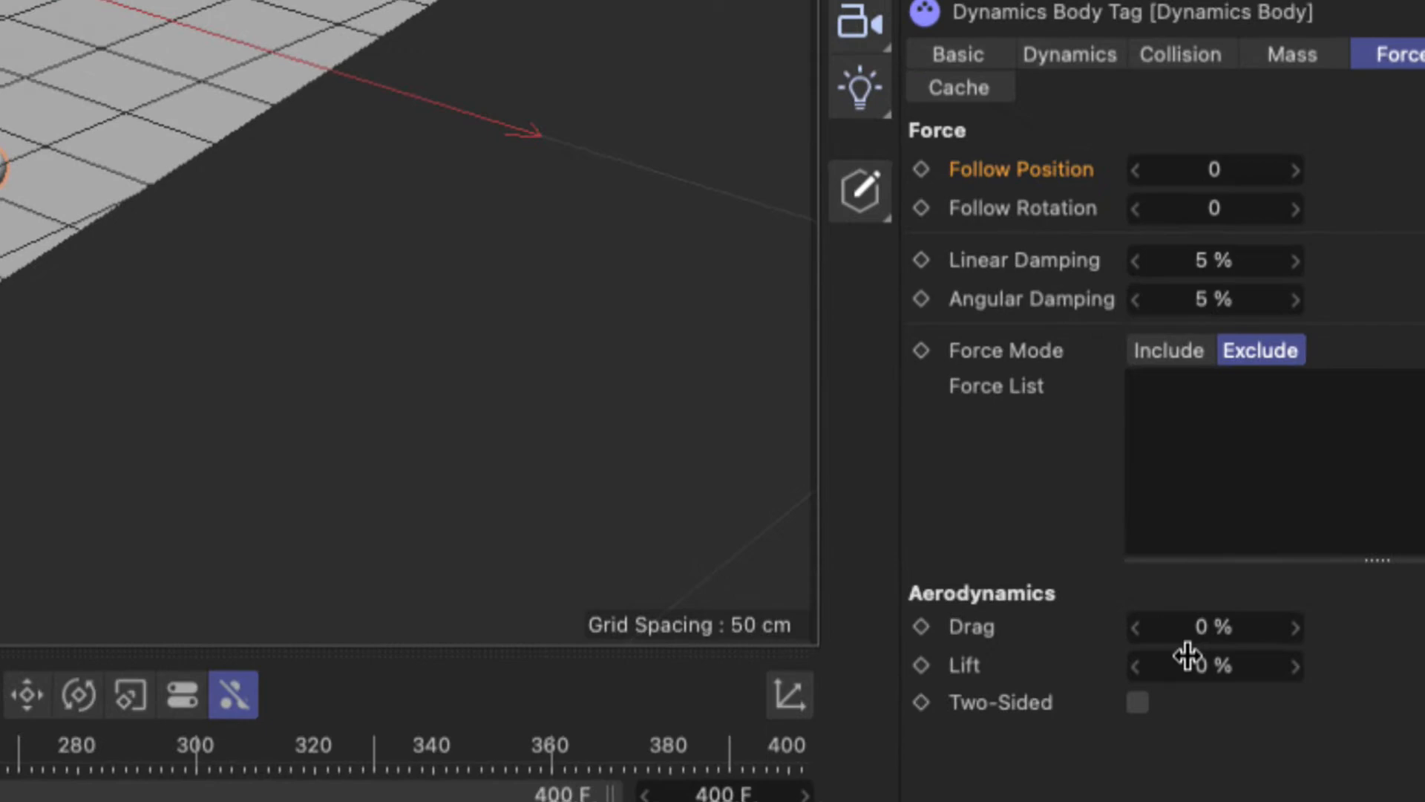
pyautogui.click(1198, 627)
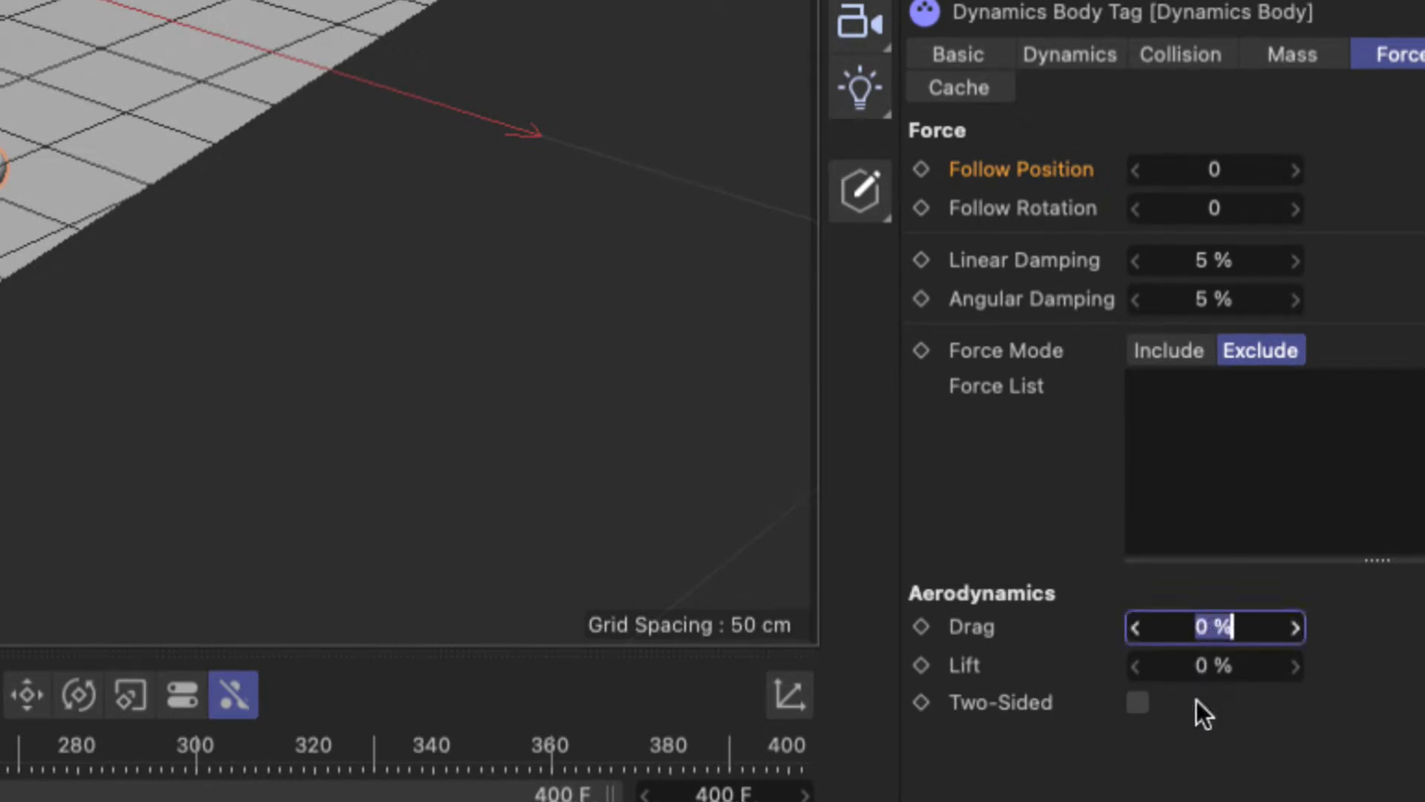
pyautogui.write('100')
pyautogui.click(1202, 667)
pyautogui.write('100')
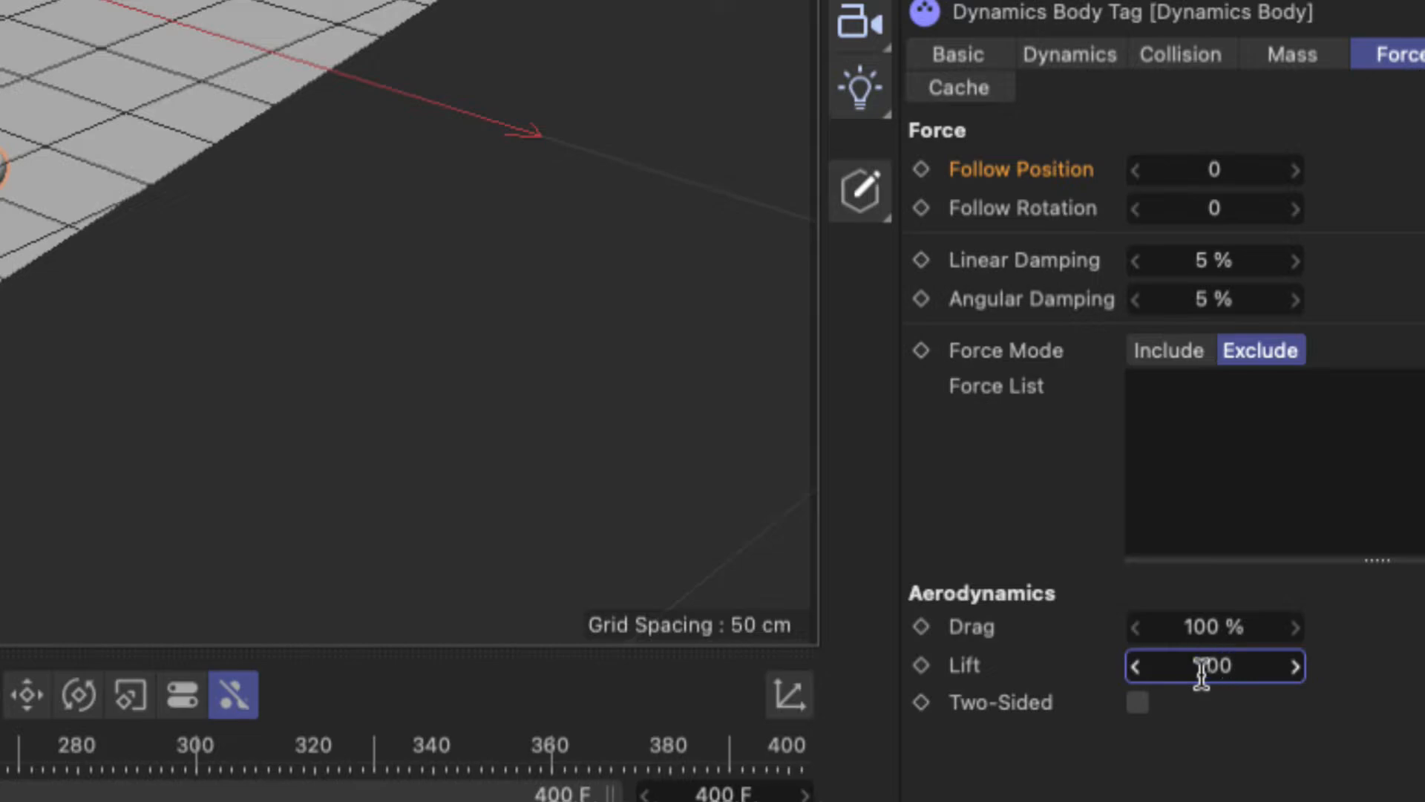
pyautogui.press('Return')
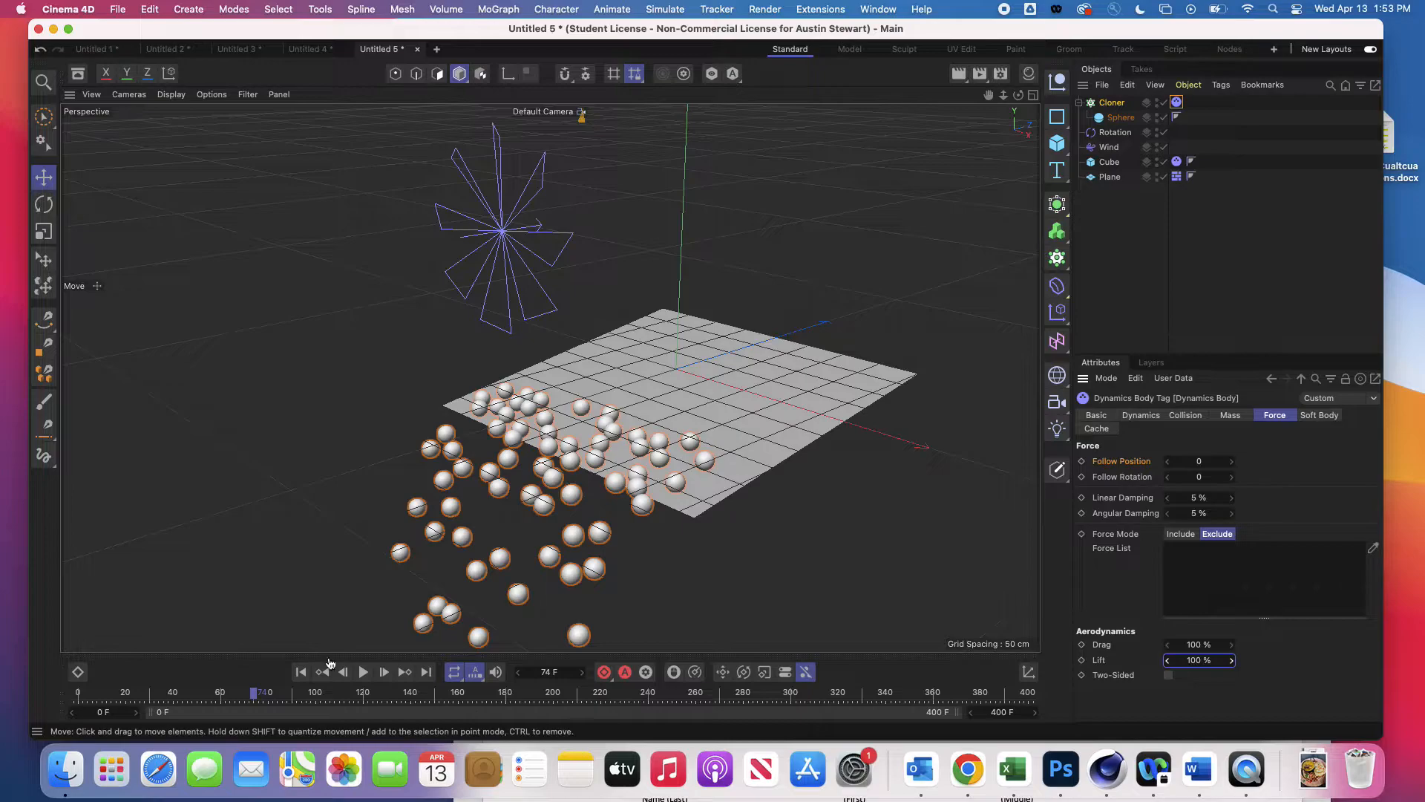
# Play the simulation from the first frame to check the spheres' motion, and rewind it to the start
pyautogui.click(300, 672)
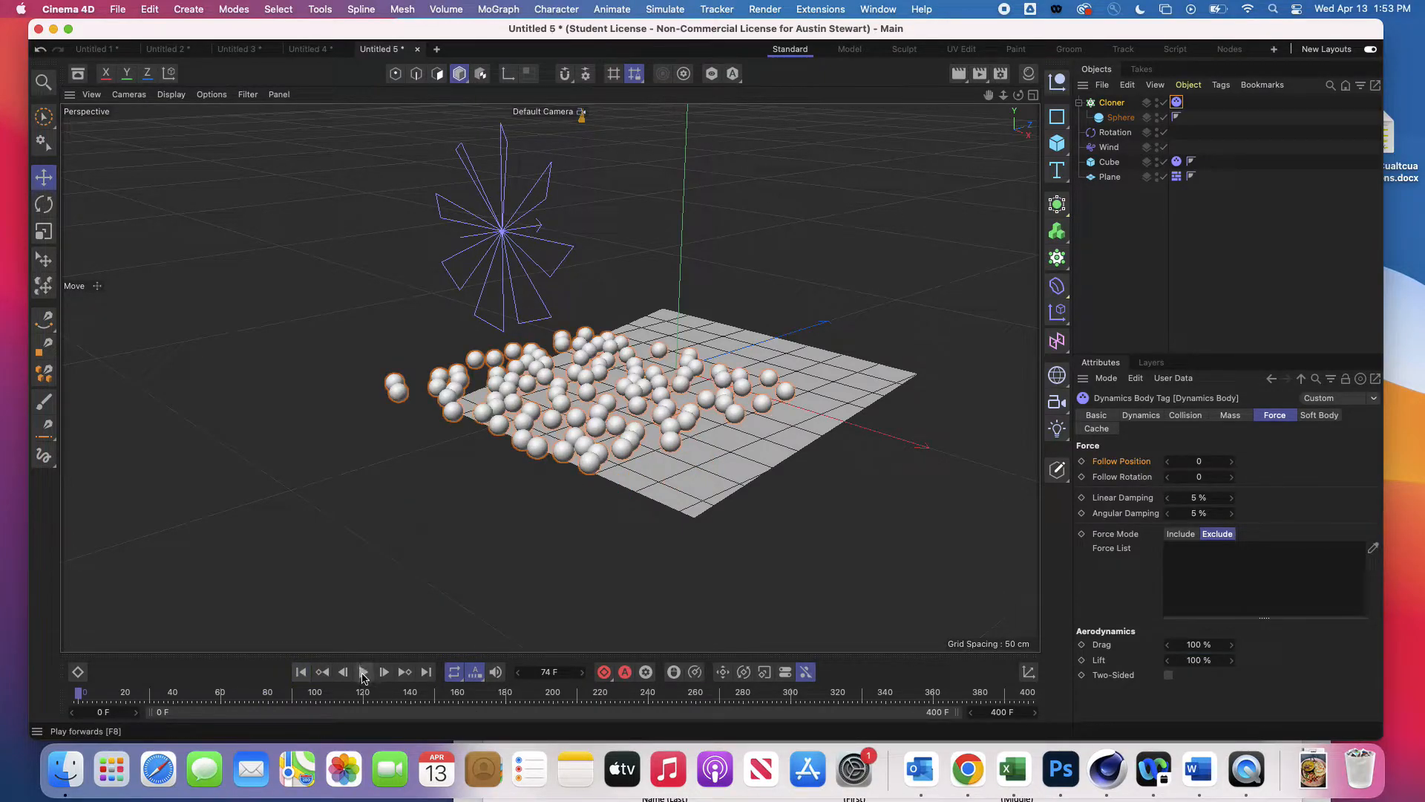
pyautogui.click(364, 677)
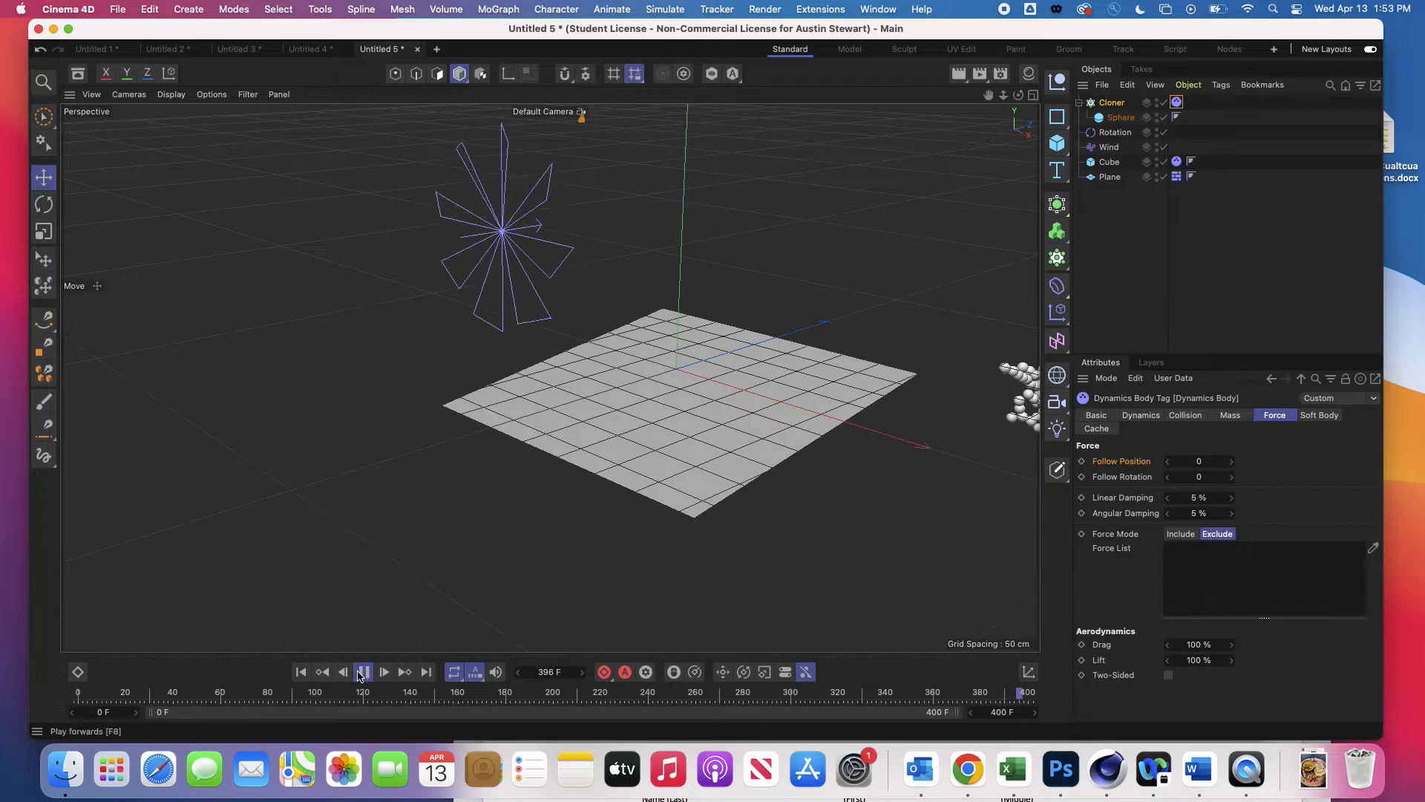
pyautogui.click(364, 672)
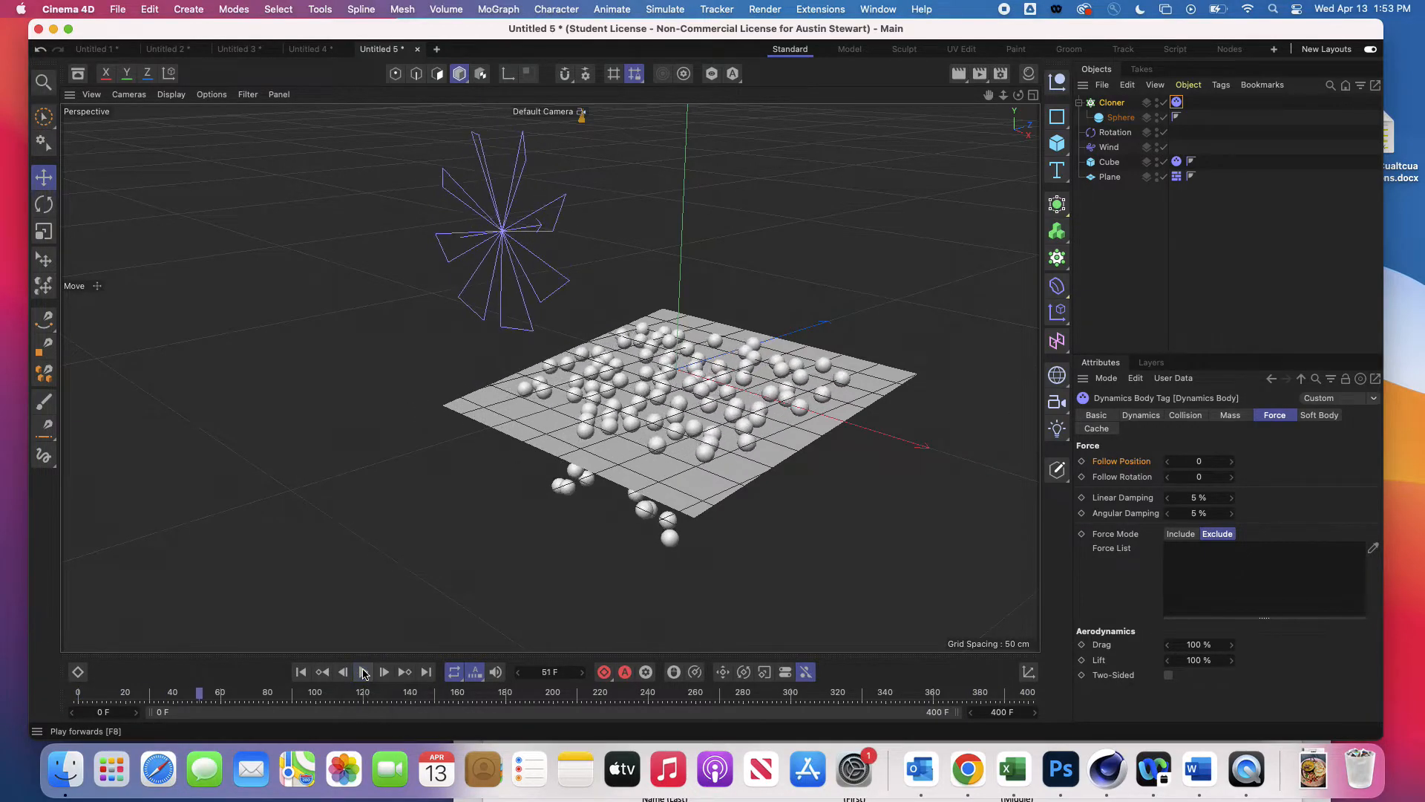
pyautogui.click(301, 672)
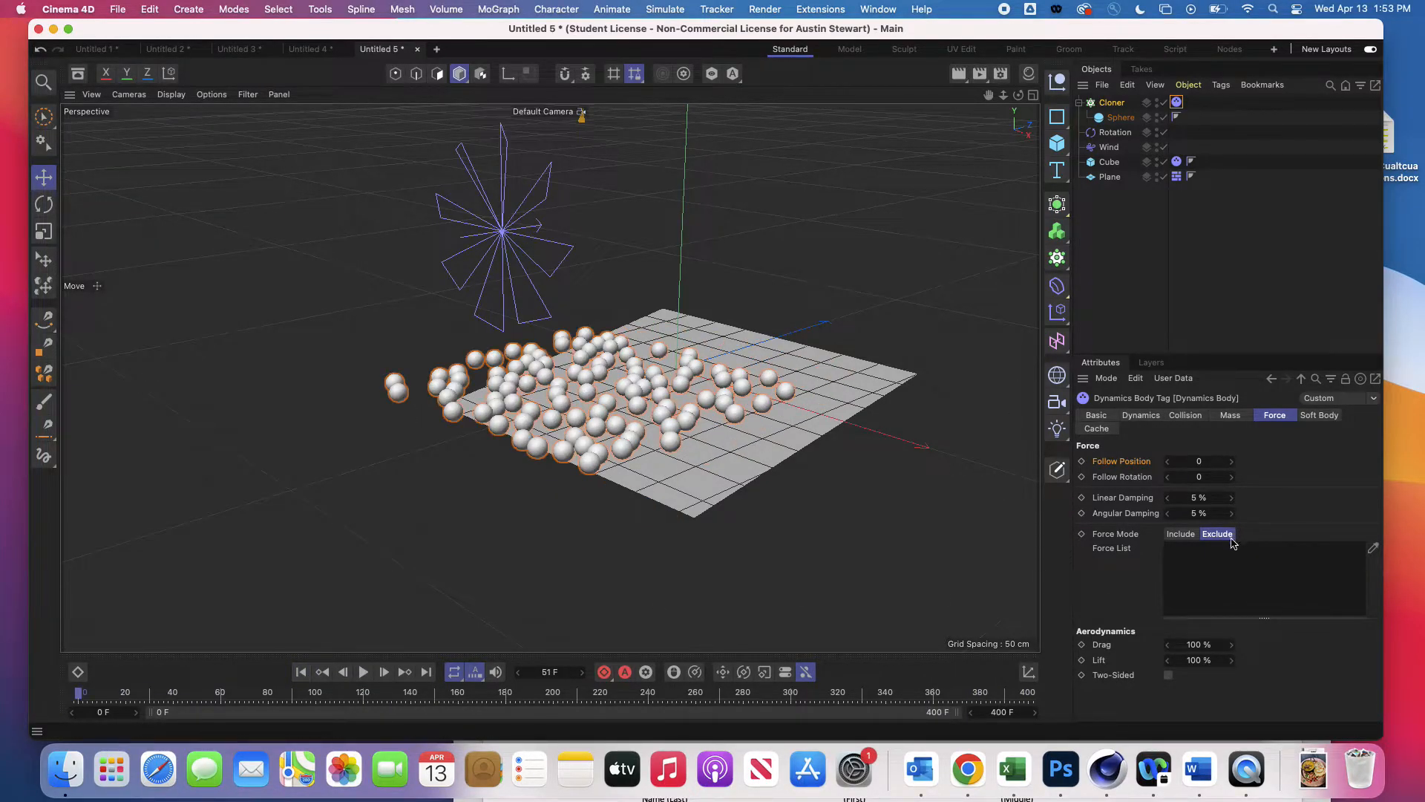
# Reset the aerodynamic Drag and Lift of the Cloner's dynamics tag to 0%
pyautogui.click(1201, 645)
pyautogui.write('0')
pyautogui.click(1201, 659)
pyautogui.write('0')
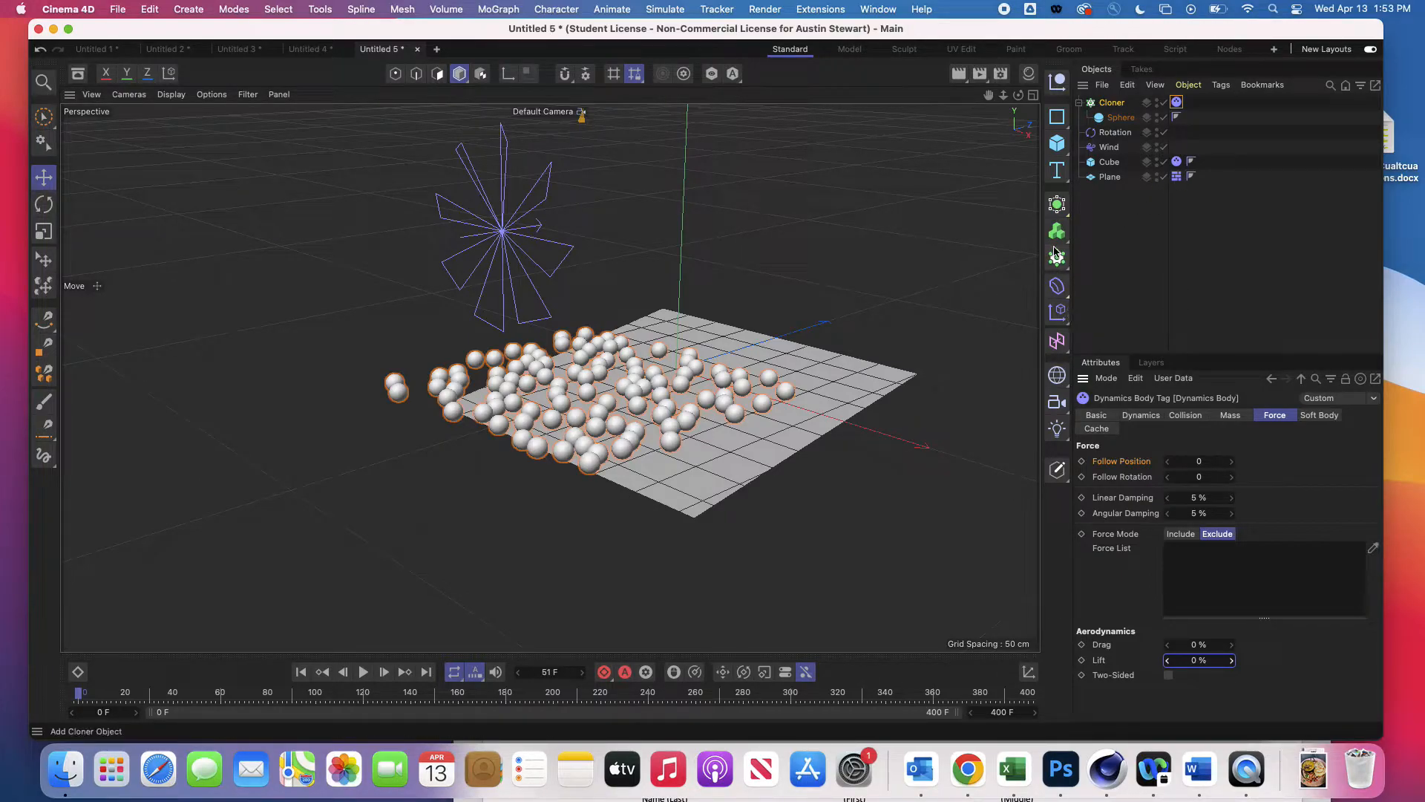
# Add a Platonic object raised above the plane, with its radius reduced to about 61.4 cm
pyautogui.click(1061, 147)
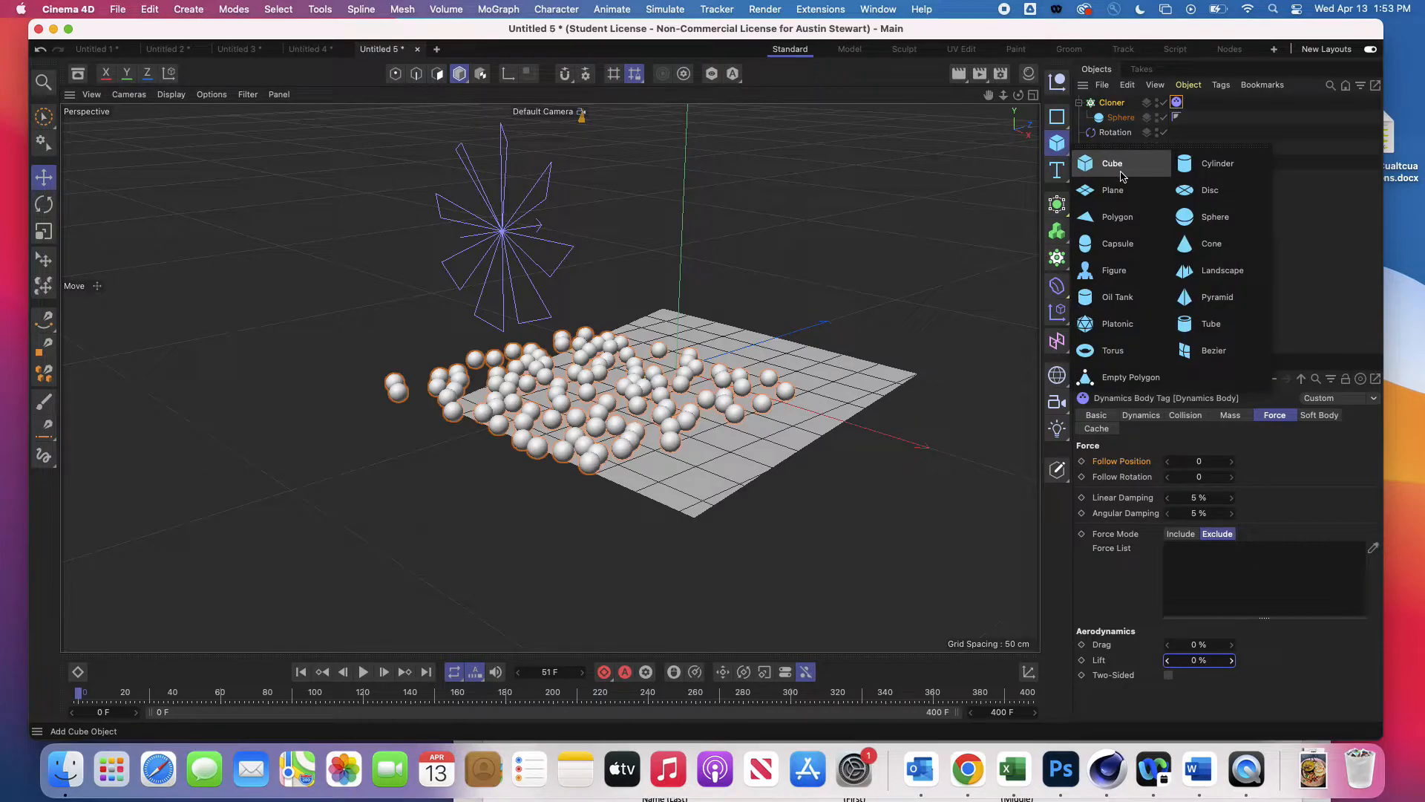
pyautogui.click(1143, 334)
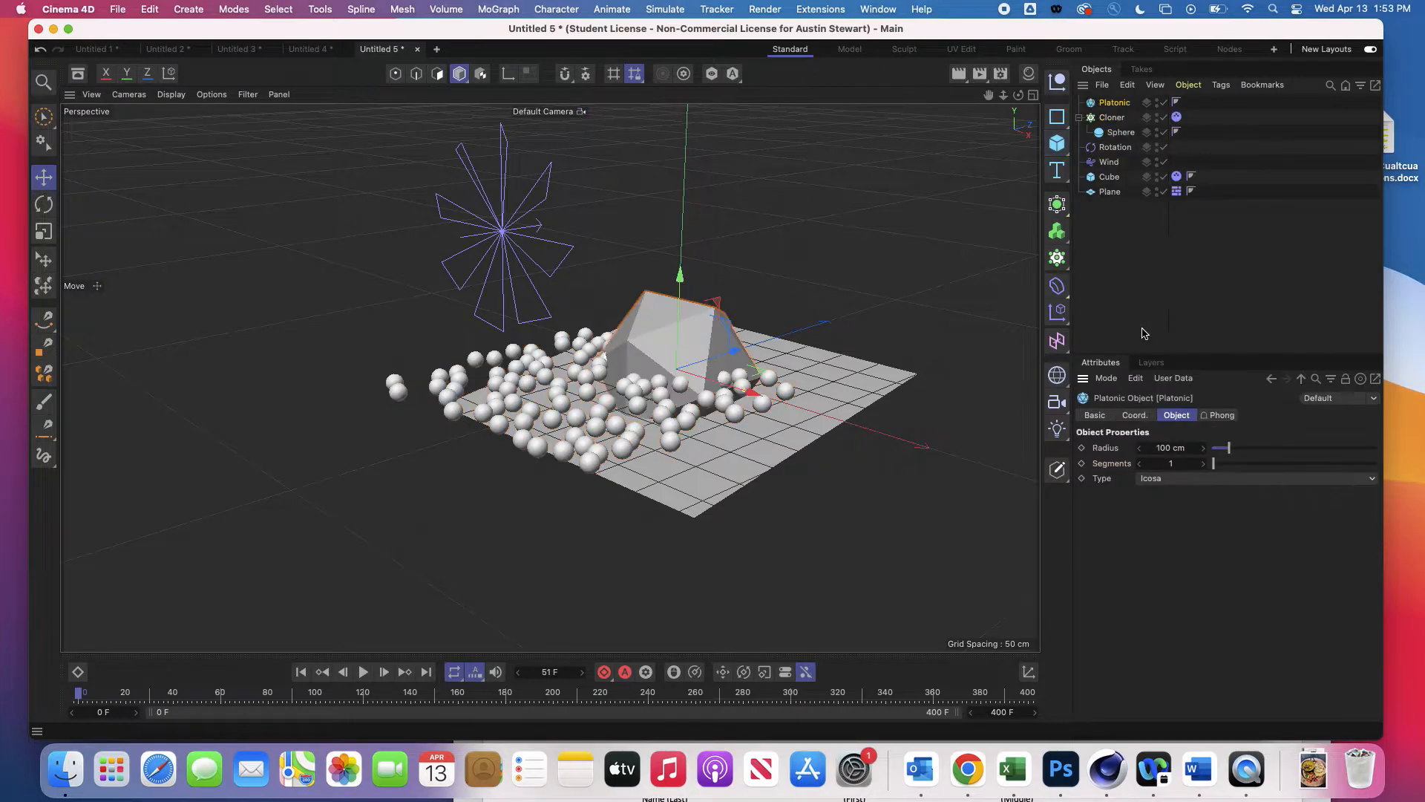
pyautogui.moveTo(684, 280); pyautogui.dragTo(676, 141)
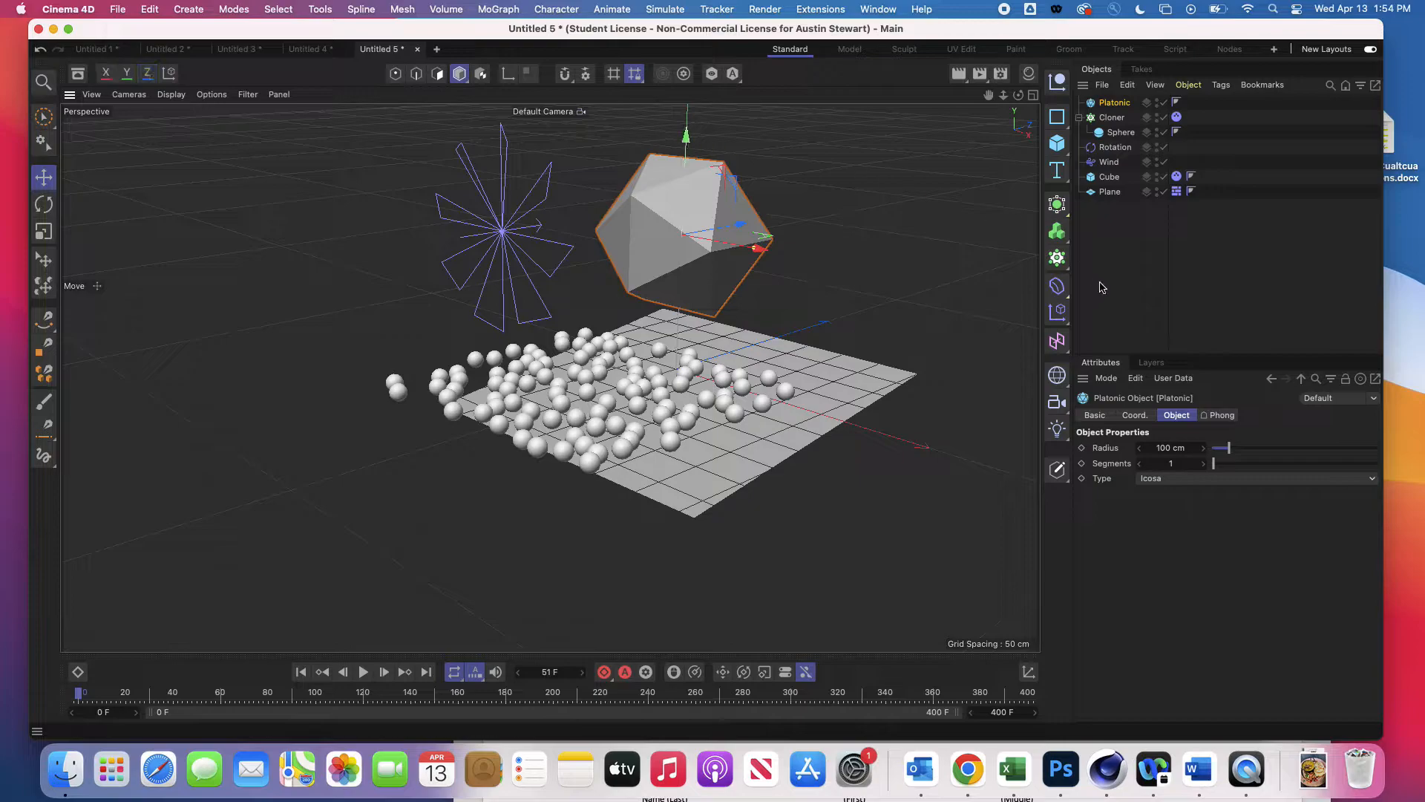
pyautogui.moveTo(752, 251); pyautogui.dragTo(727, 247)
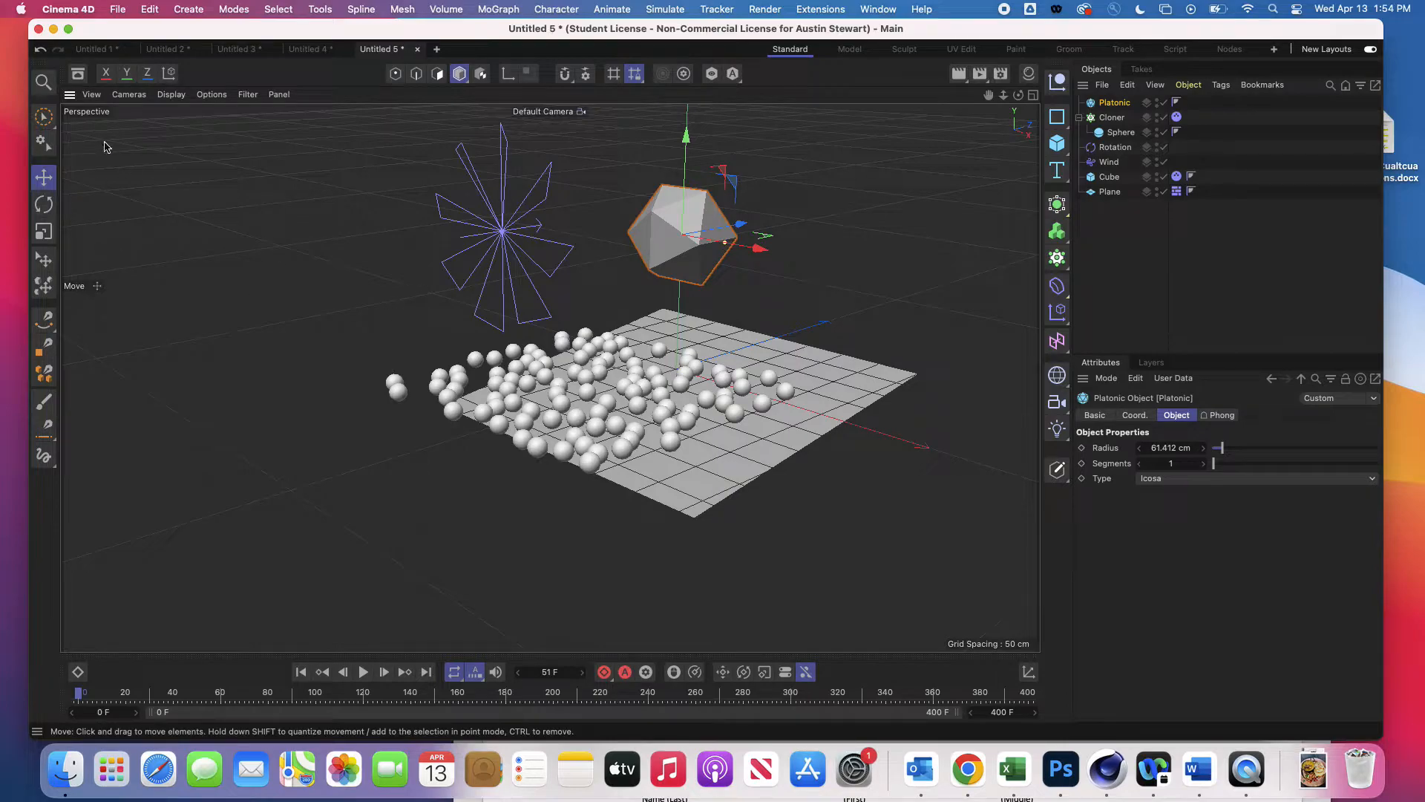
# Display the viewport in Gouraud Shading (Lines) and set the Platonic's segments to 5
pyautogui.click(160, 97)
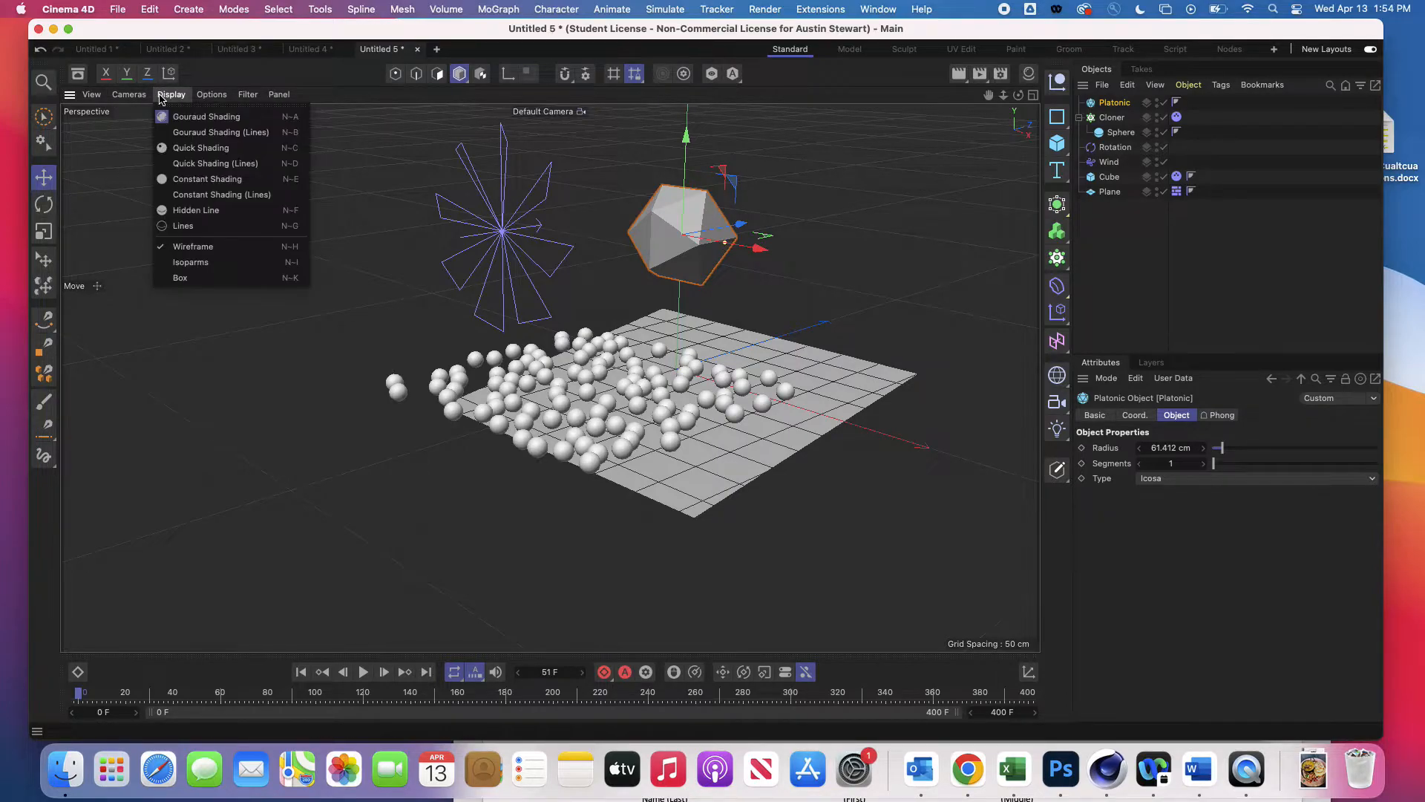
pyautogui.click(212, 141)
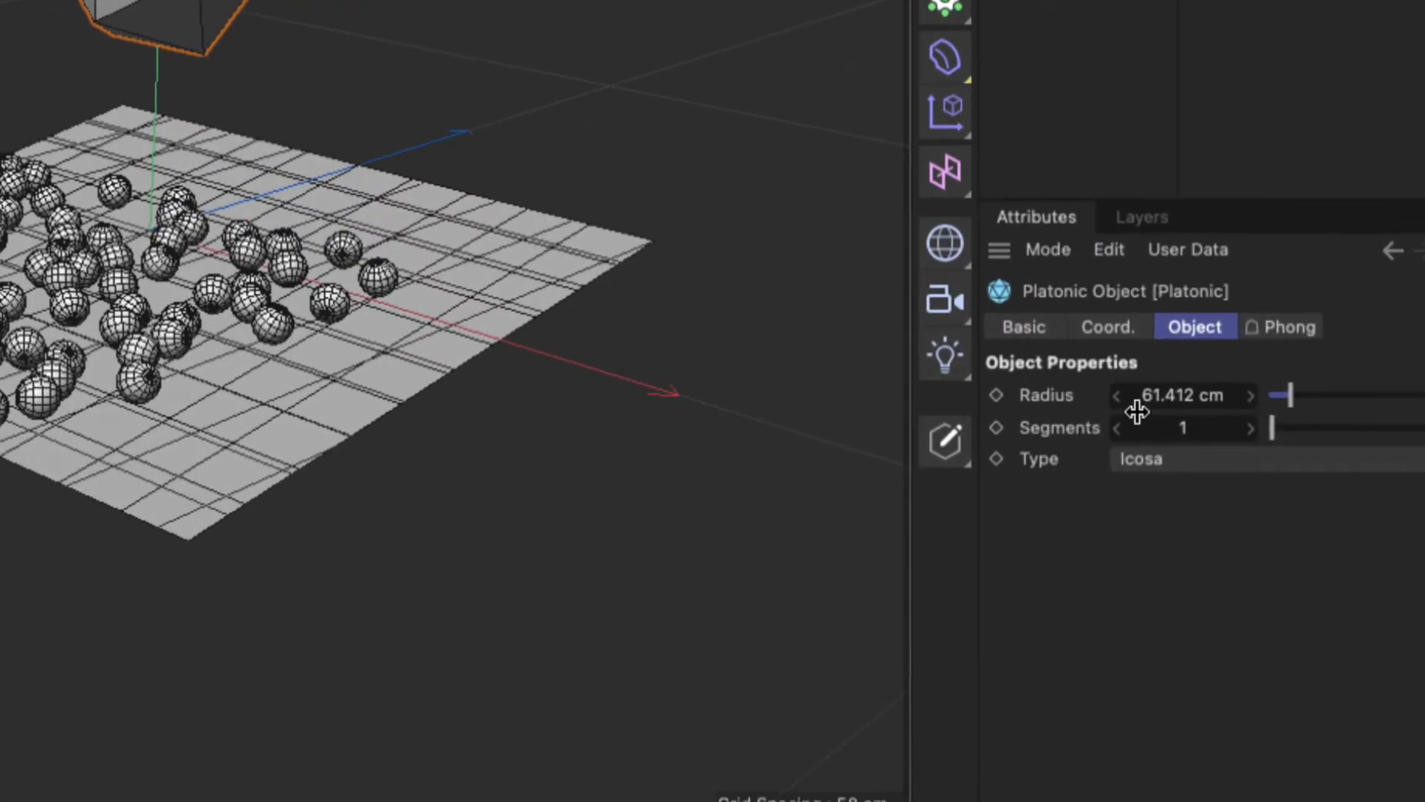
pyautogui.click(1179, 428)
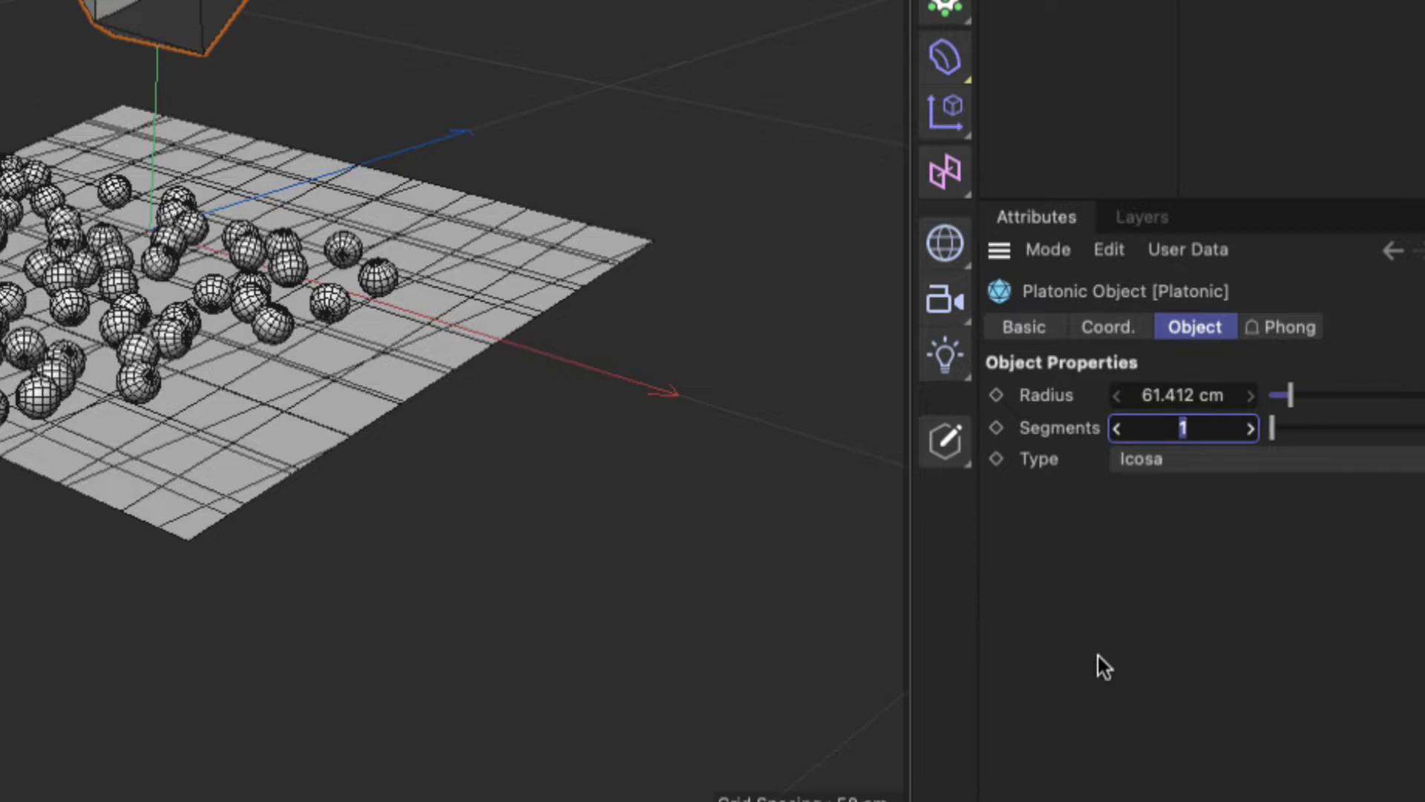
pyautogui.press('Return')
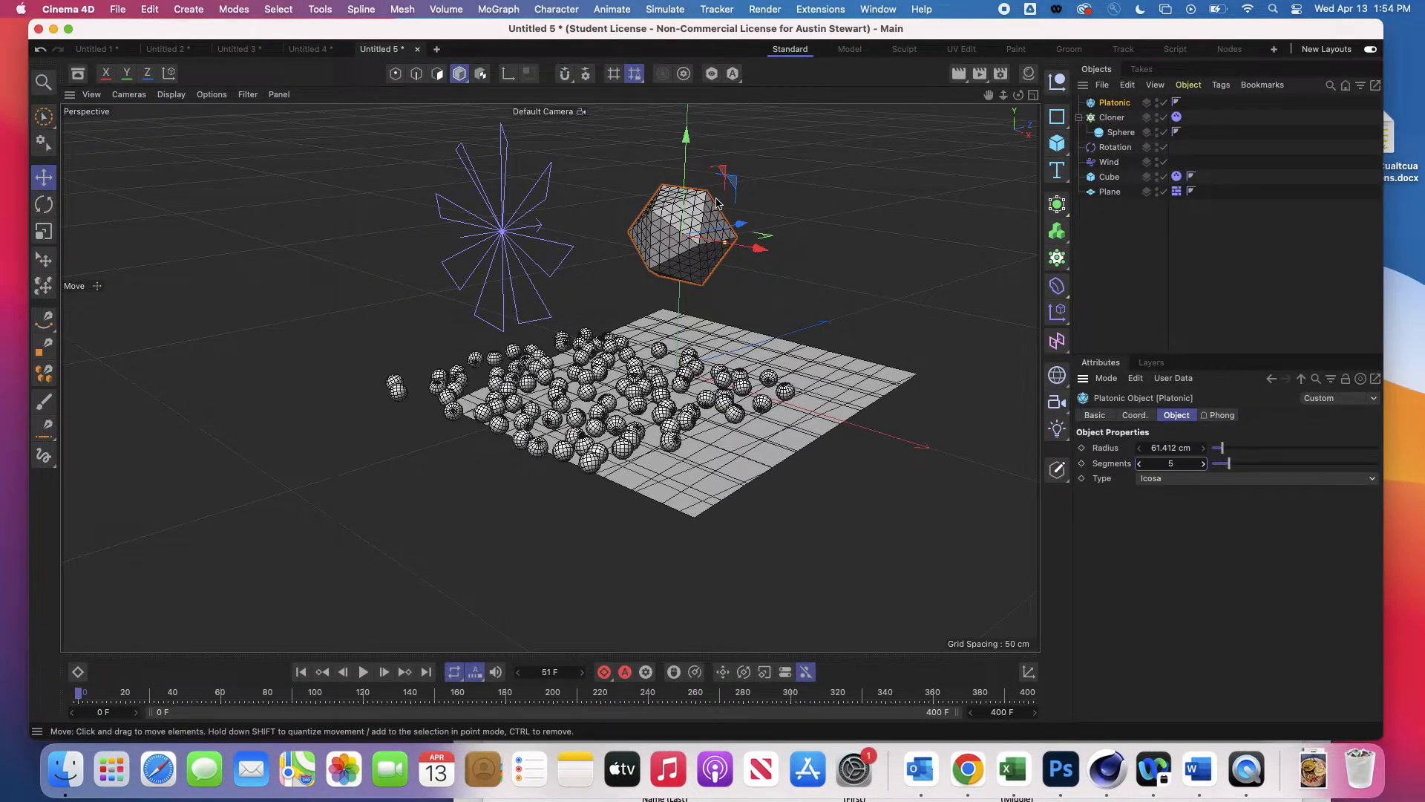
# Add a Soft Body simulation tag to the Platonic, and disable the Cloner and its Sphere
pyautogui.keyDown('alt'); pyautogui.moveTo(717, 202); pyautogui.dragTo(730, 227); pyautogui.keyUp('alt')
pyautogui.scroll(10, 664, 248)
pyautogui.scroll(-5, 665, 249)
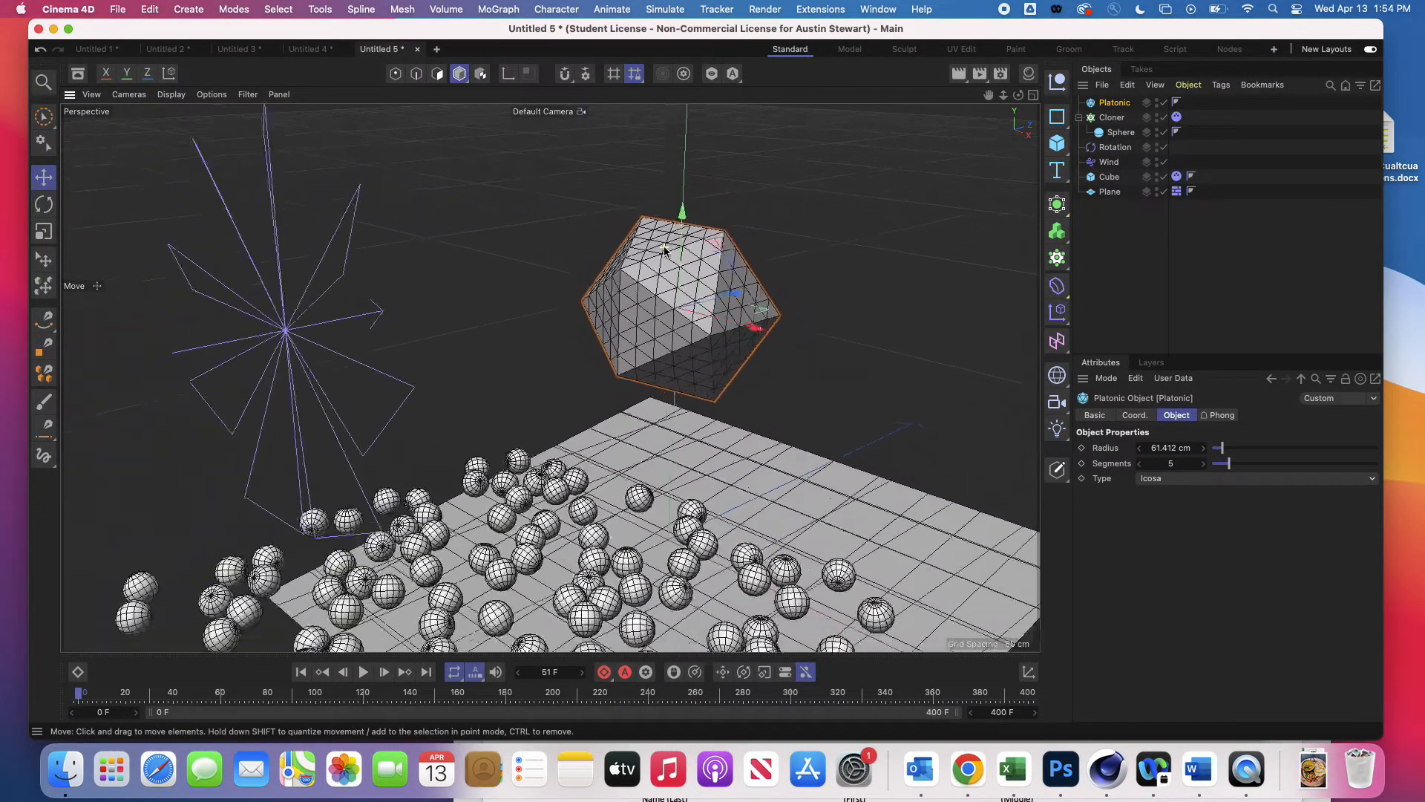
pyautogui.scroll(-5, 664, 251)
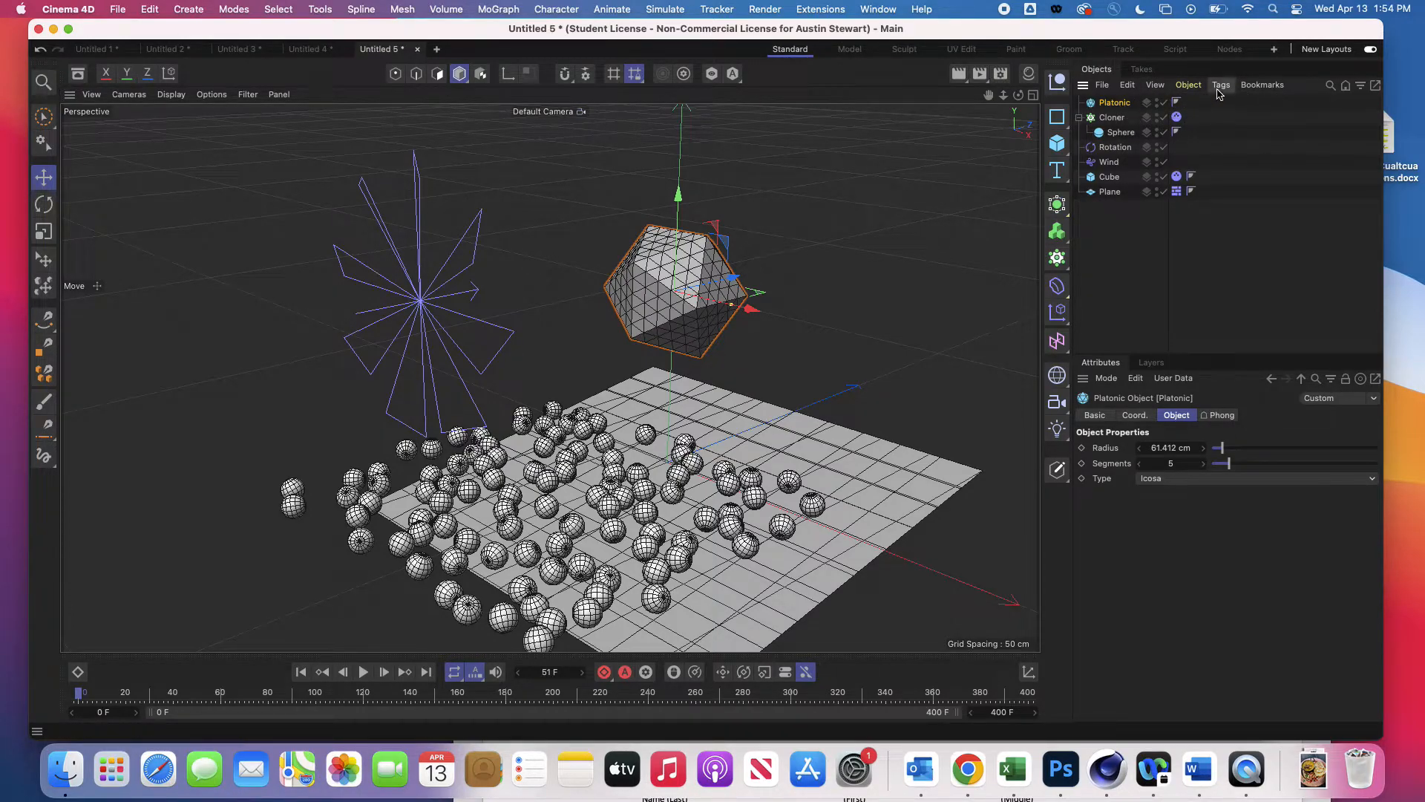
pyautogui.rightClick(1124, 104)
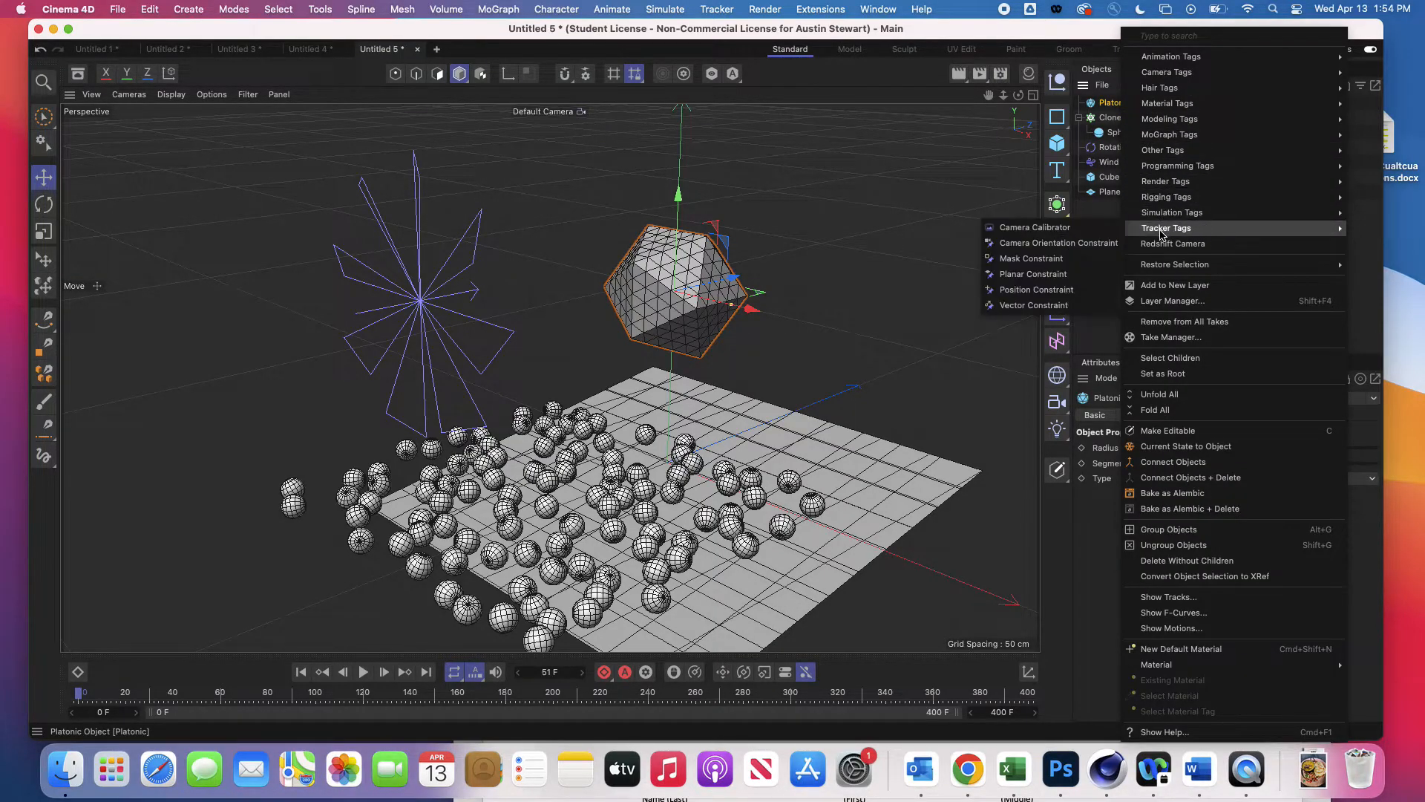
pyautogui.moveTo(1159, 214)
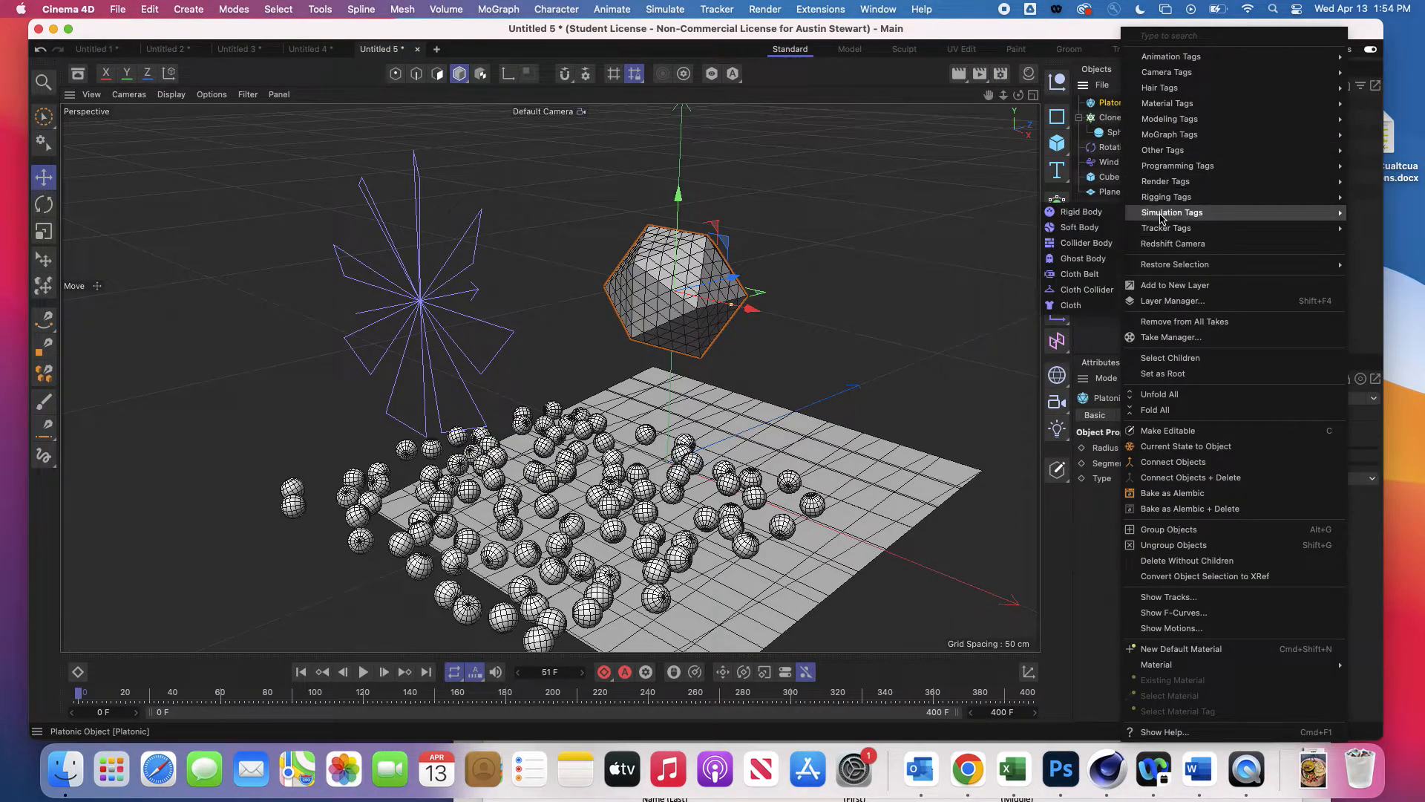
pyautogui.click(1081, 228)
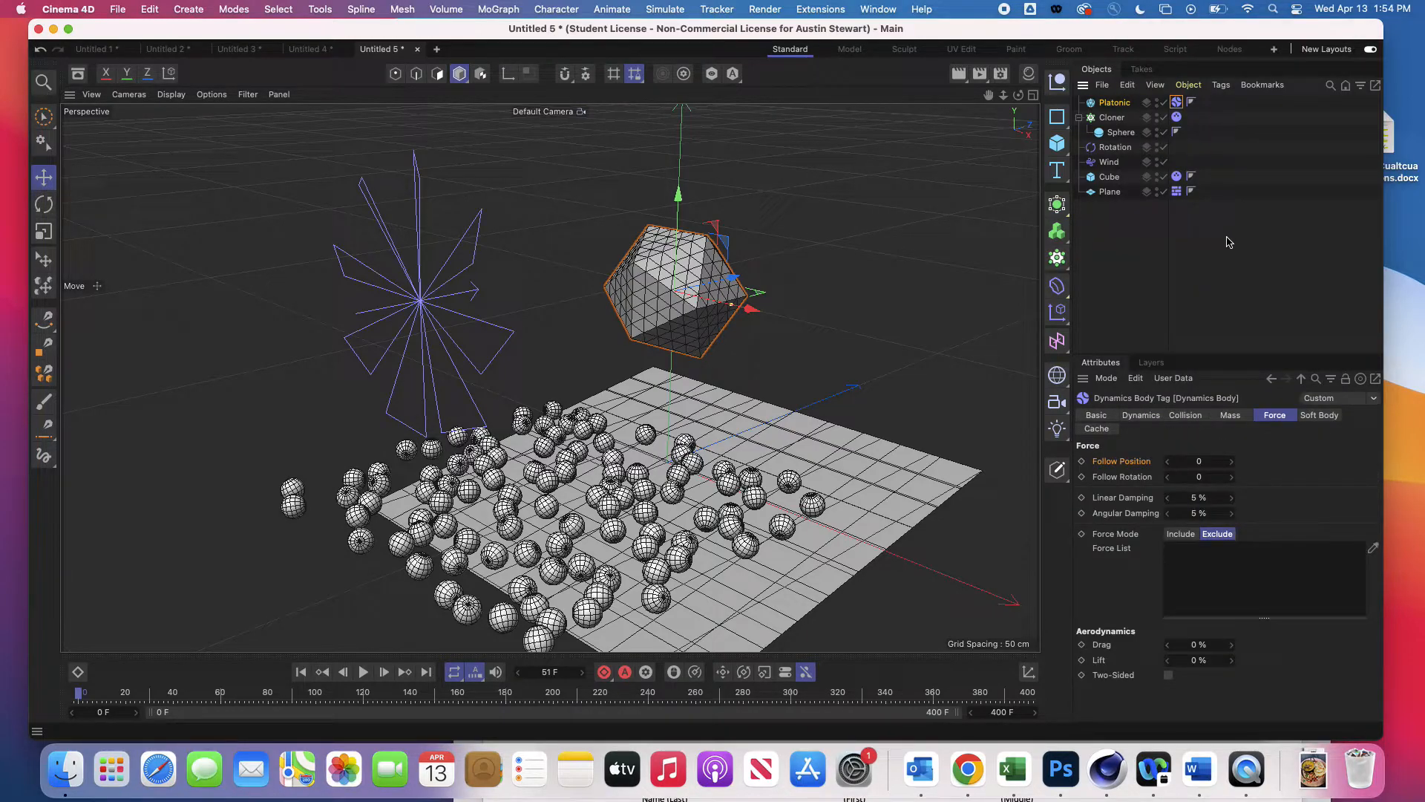
pyautogui.click(1163, 118)
pyautogui.click(1163, 132)
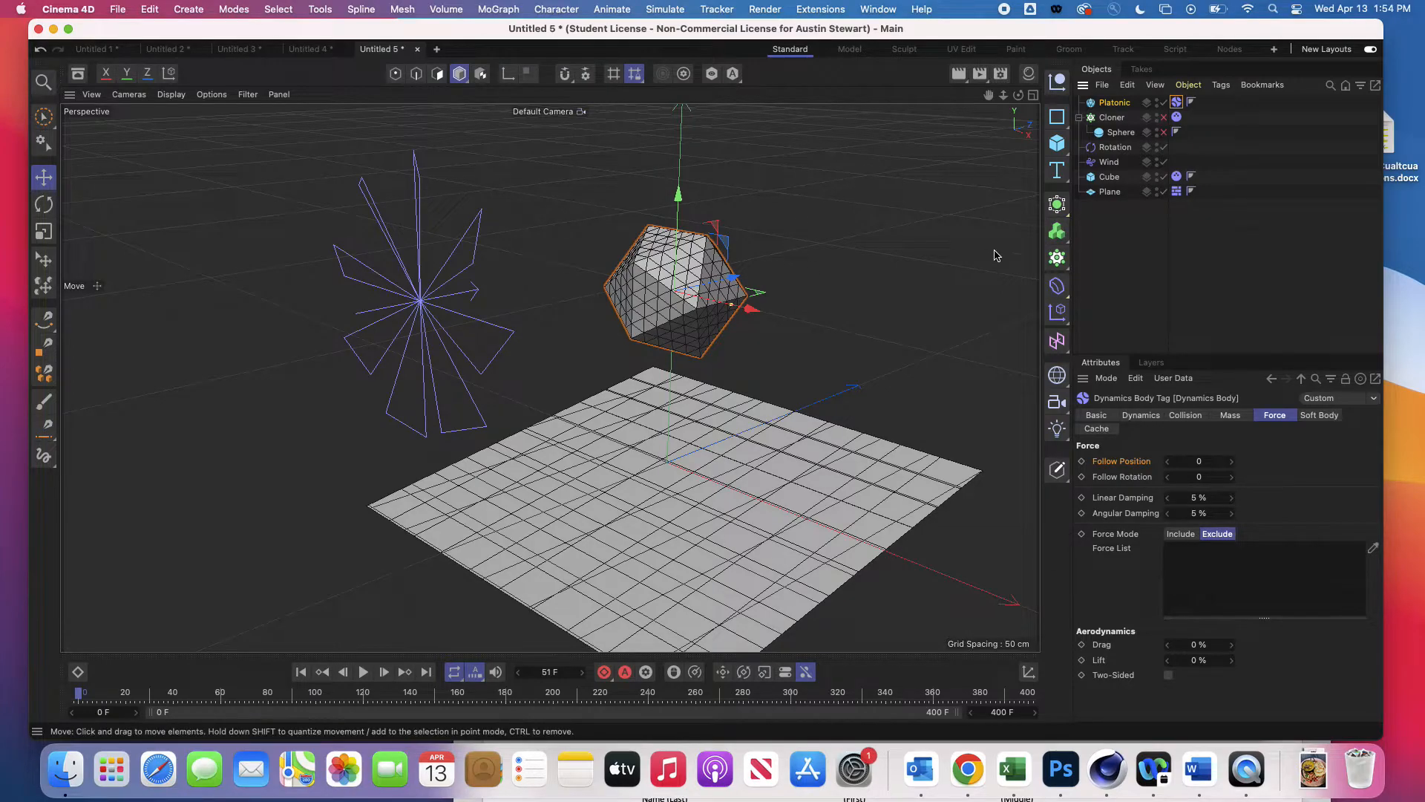
# Move the Cube along its Z axis so that it sits directly above the Platonic
pyautogui.scroll(-10, 707, 325)
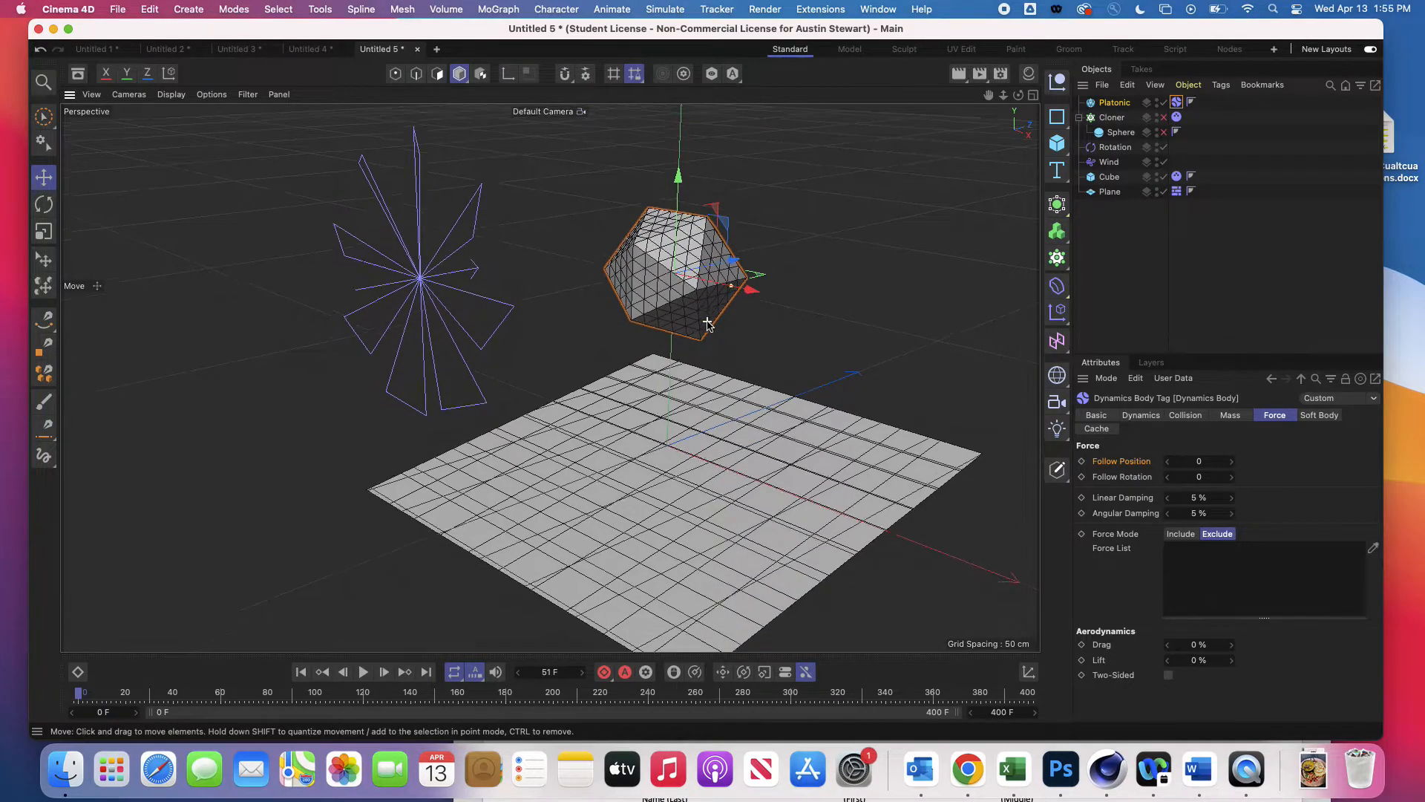
pyautogui.scroll(2, 707, 325)
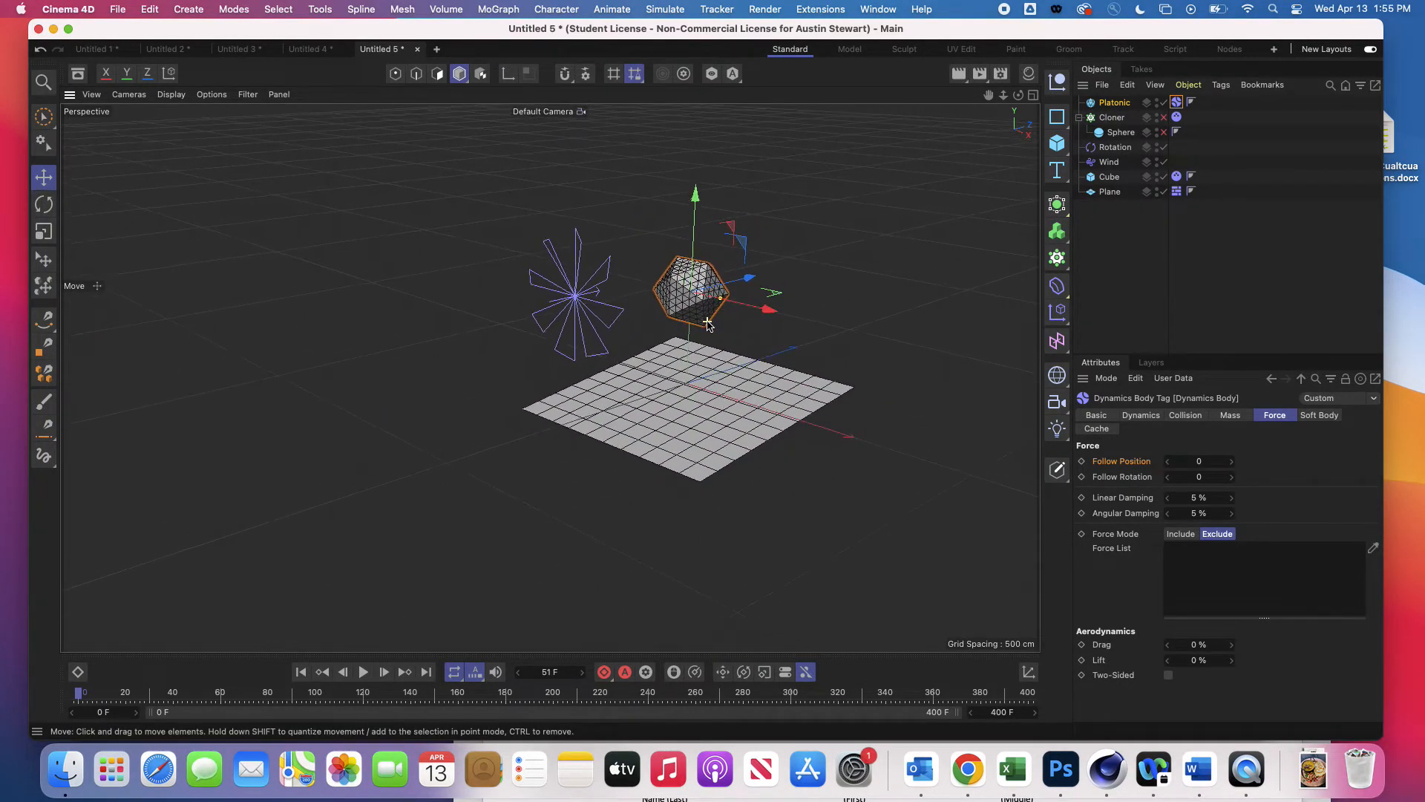
pyautogui.keyDown('alt'); pyautogui.moveTo(707, 325); pyautogui.dragTo(558, 495); pyautogui.keyUp('alt')
pyautogui.click(850, 279)
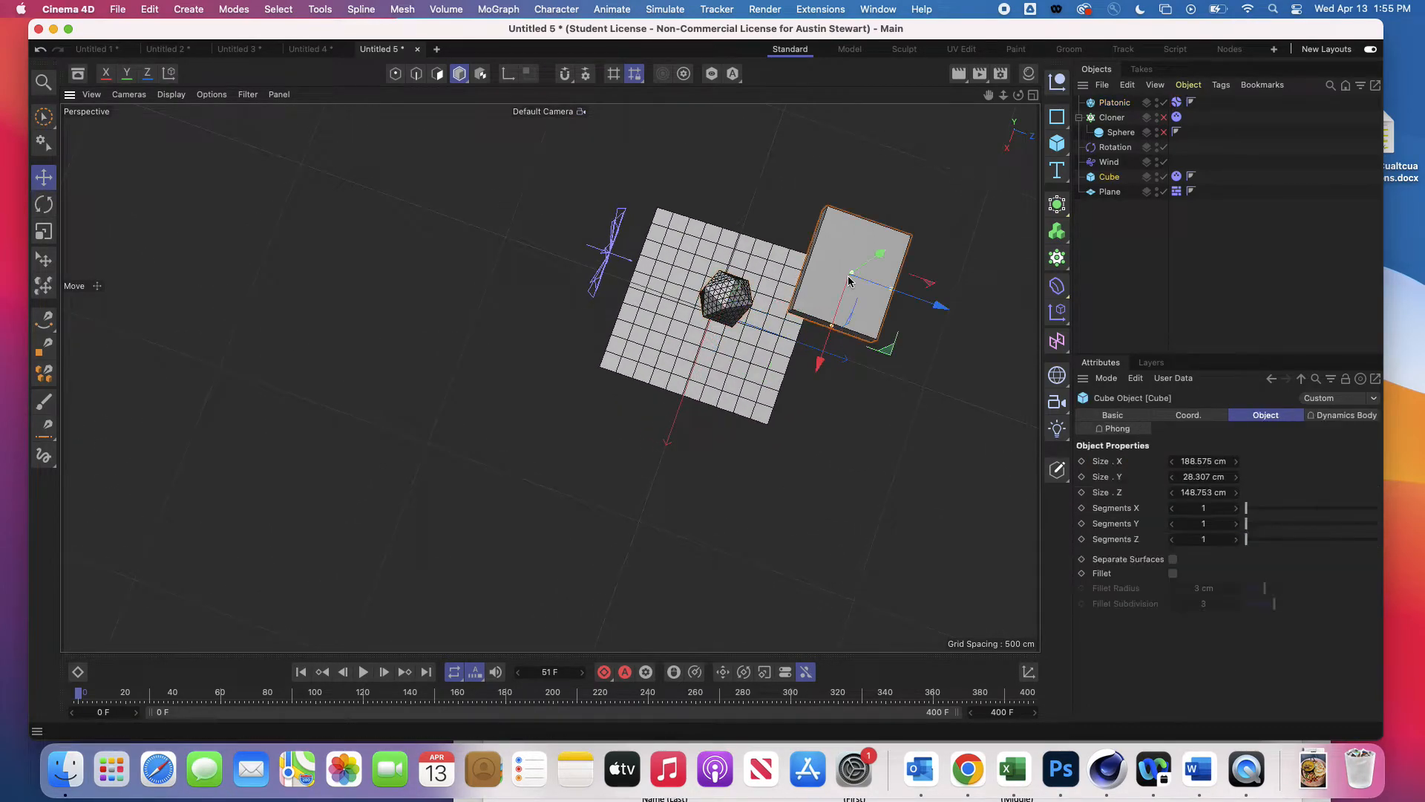
pyautogui.moveTo(937, 309); pyautogui.dragTo(863, 310)
pyautogui.keyDown('alt'); pyautogui.moveTo(708, 370); pyautogui.dragTo(809, 209); pyautogui.keyUp('alt')
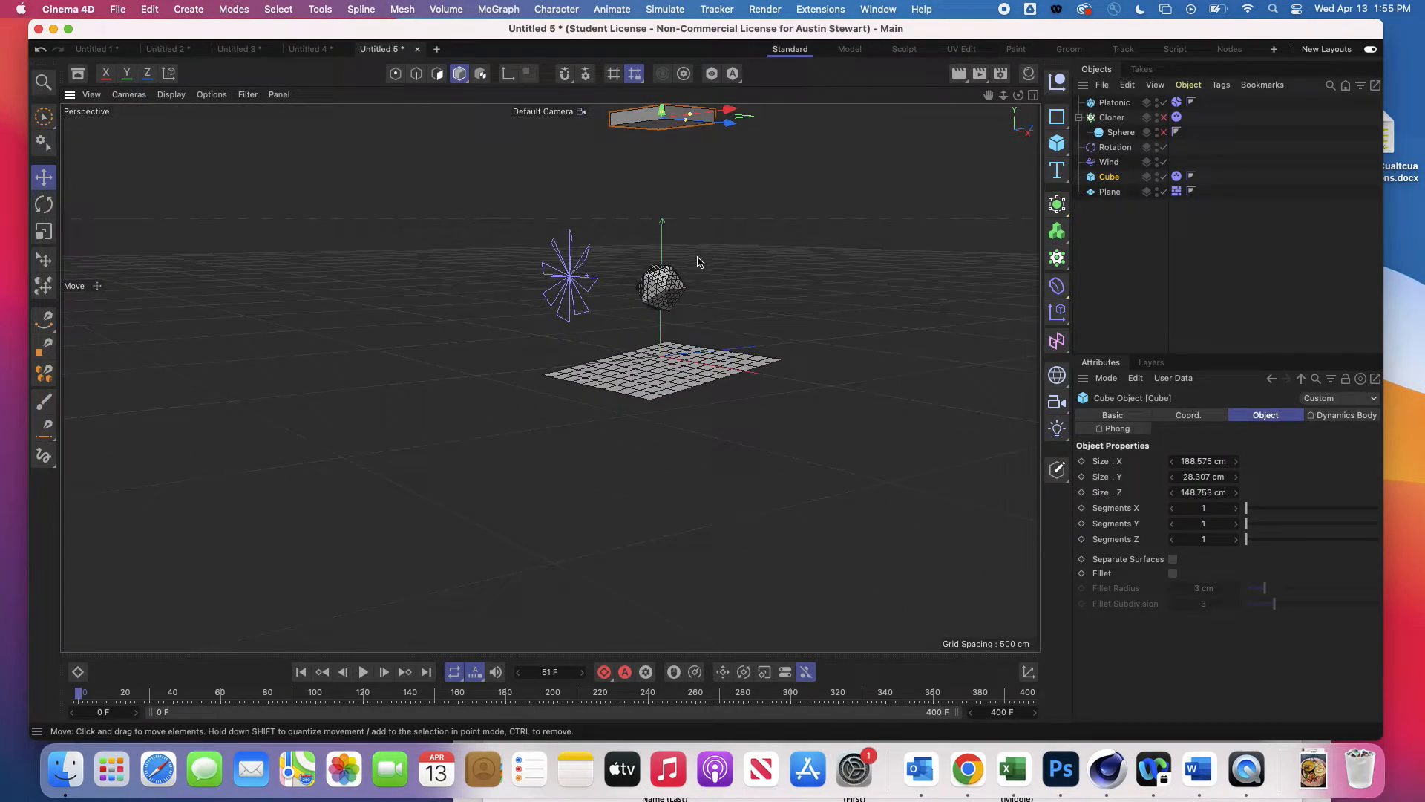
pyautogui.scroll(5, 665, 293)
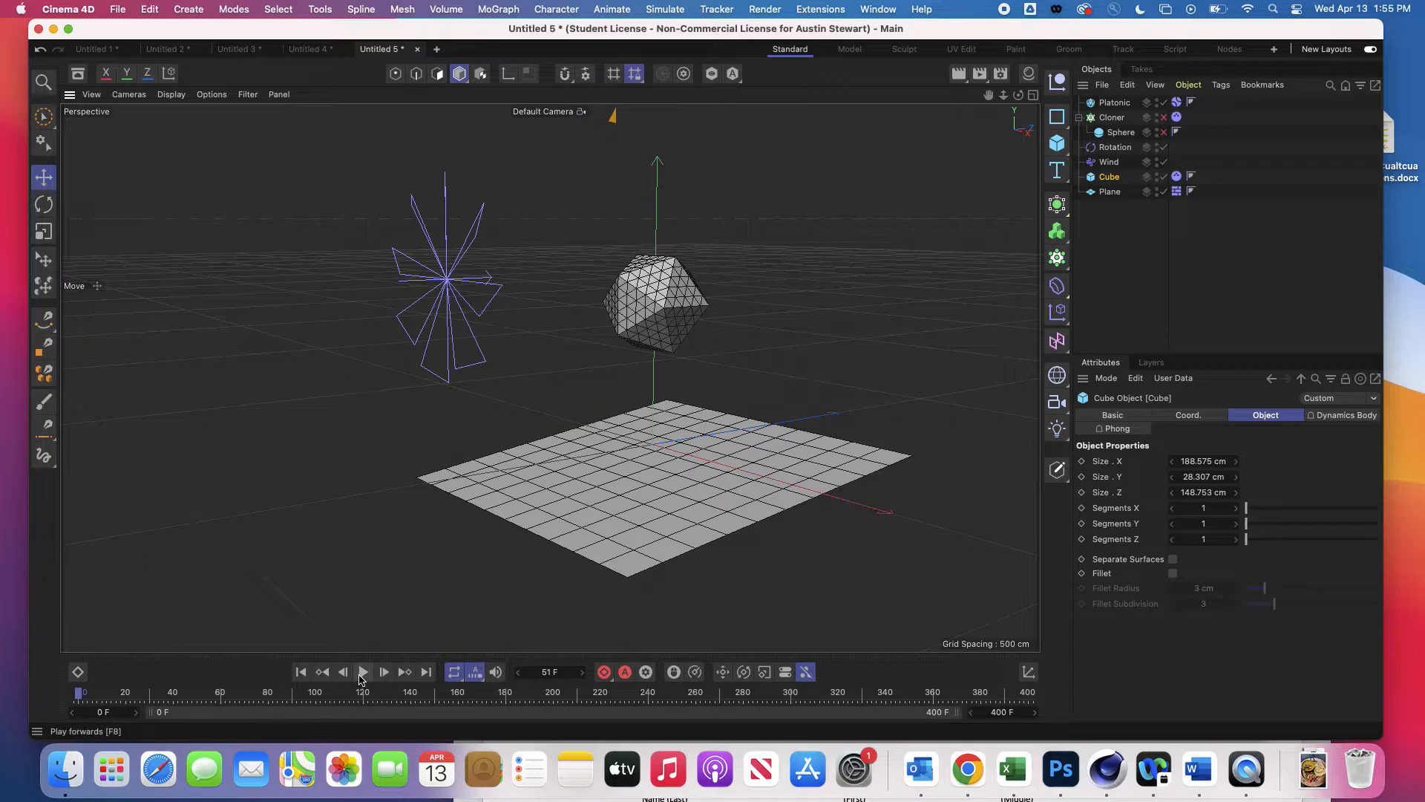
# Play the simulation once, and set Drag and Lift on the Cube's dynamics tag to 0%
pyautogui.click(361, 673)
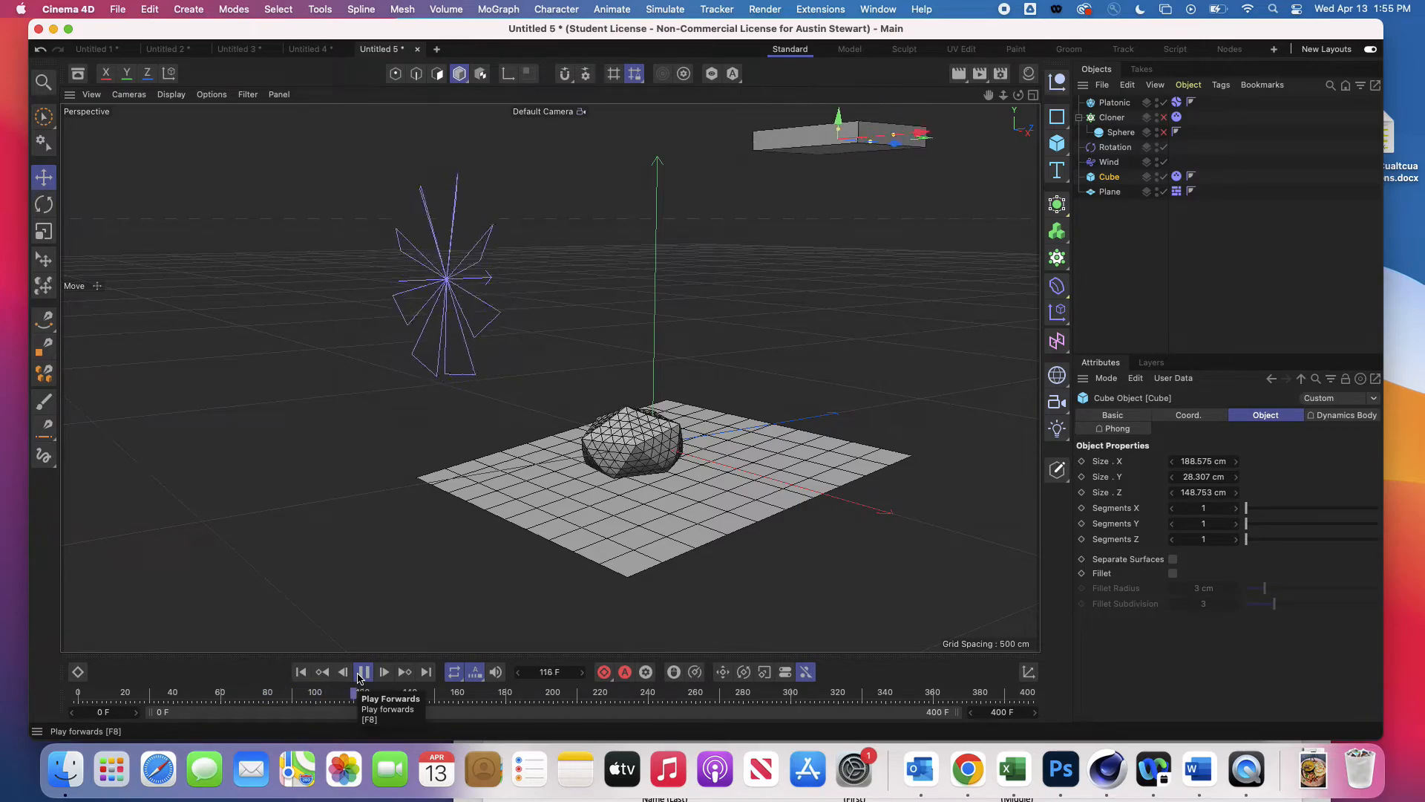
pyautogui.click(362, 673)
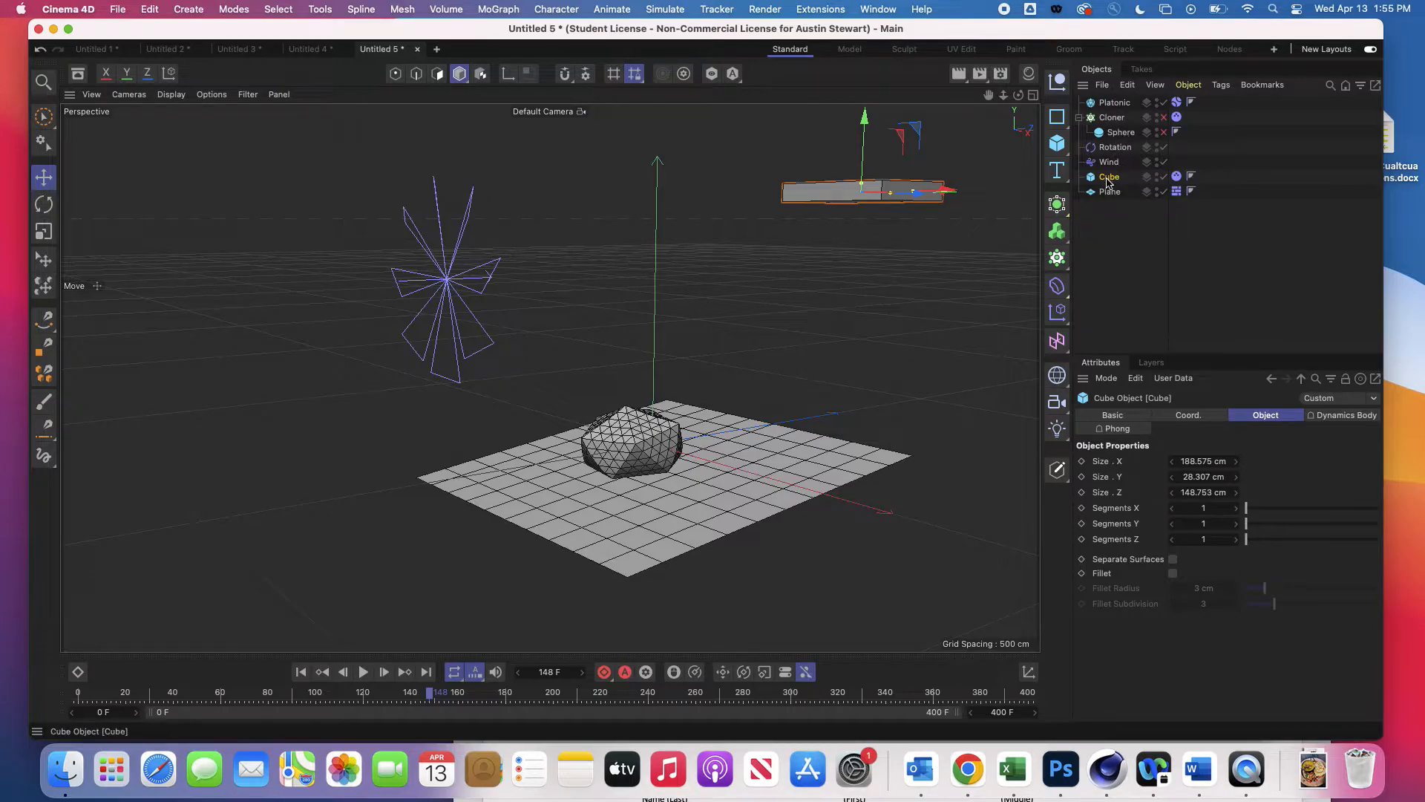
pyautogui.click(1178, 176)
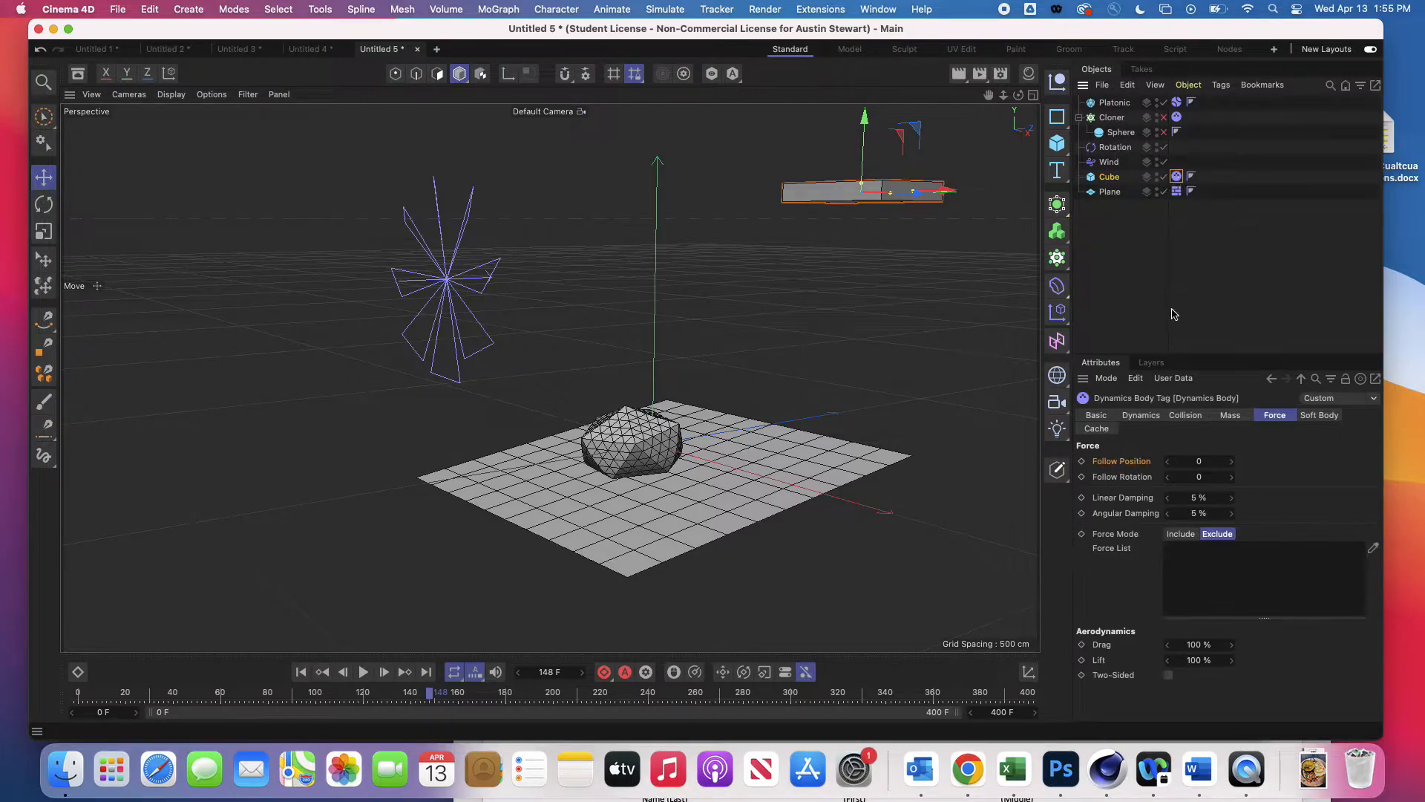
pyautogui.moveTo(1209, 644); pyautogui.dragTo(1204, 645)
pyautogui.click(1198, 657)
# Replay the simulation from the first frame several times to examine how the Cube falls onto the soft-body Platonic
pyautogui.click(300, 672)
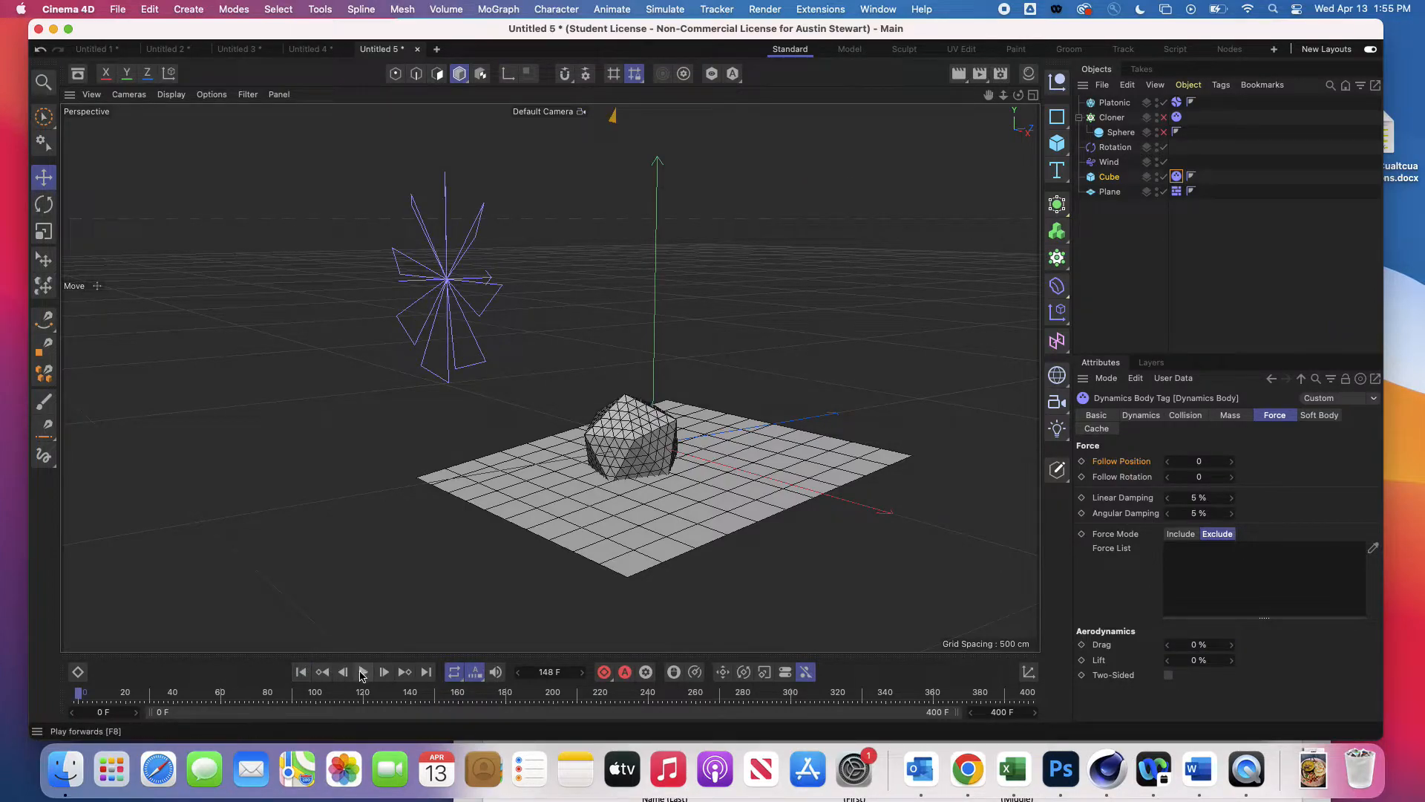
pyautogui.click(363, 672)
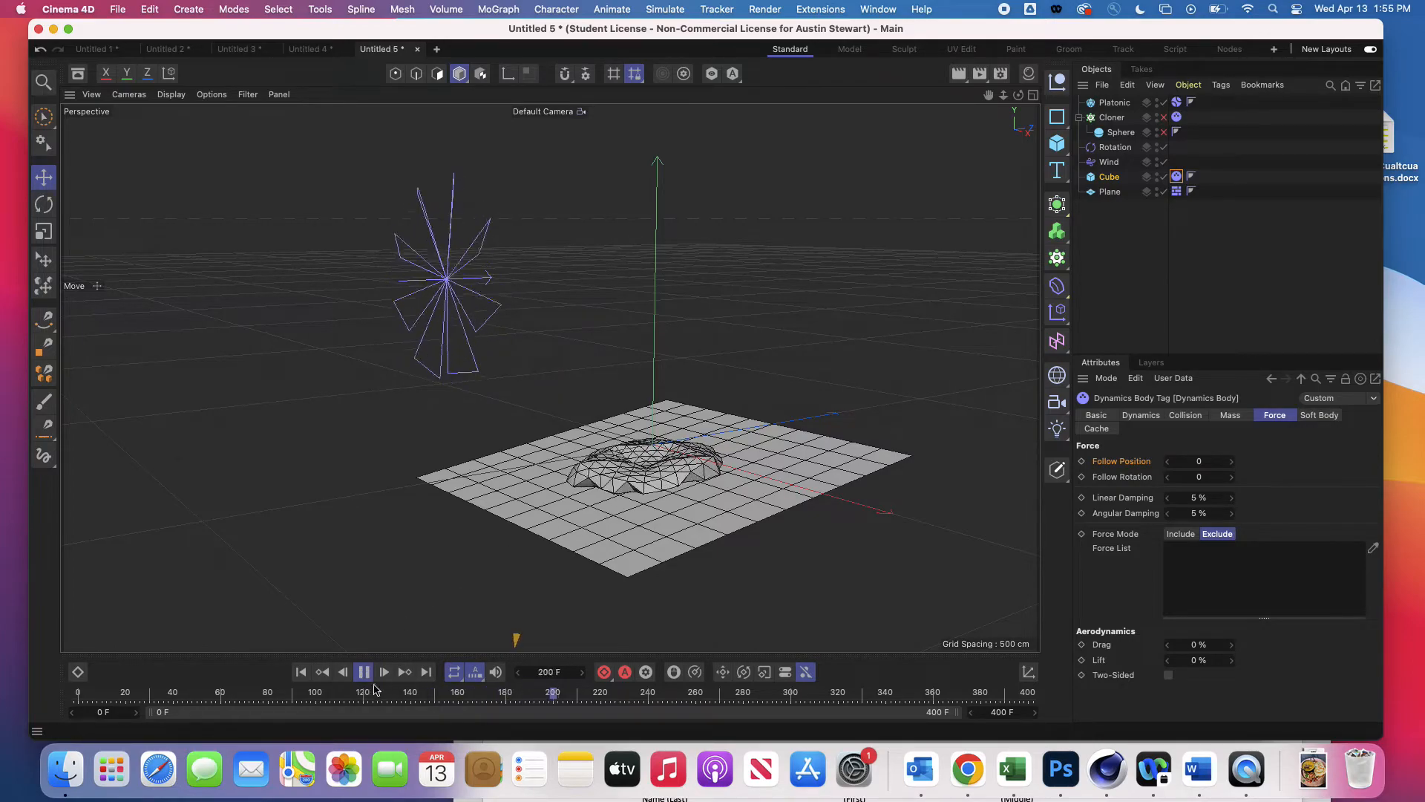
pyautogui.click(364, 676)
pyautogui.click(300, 675)
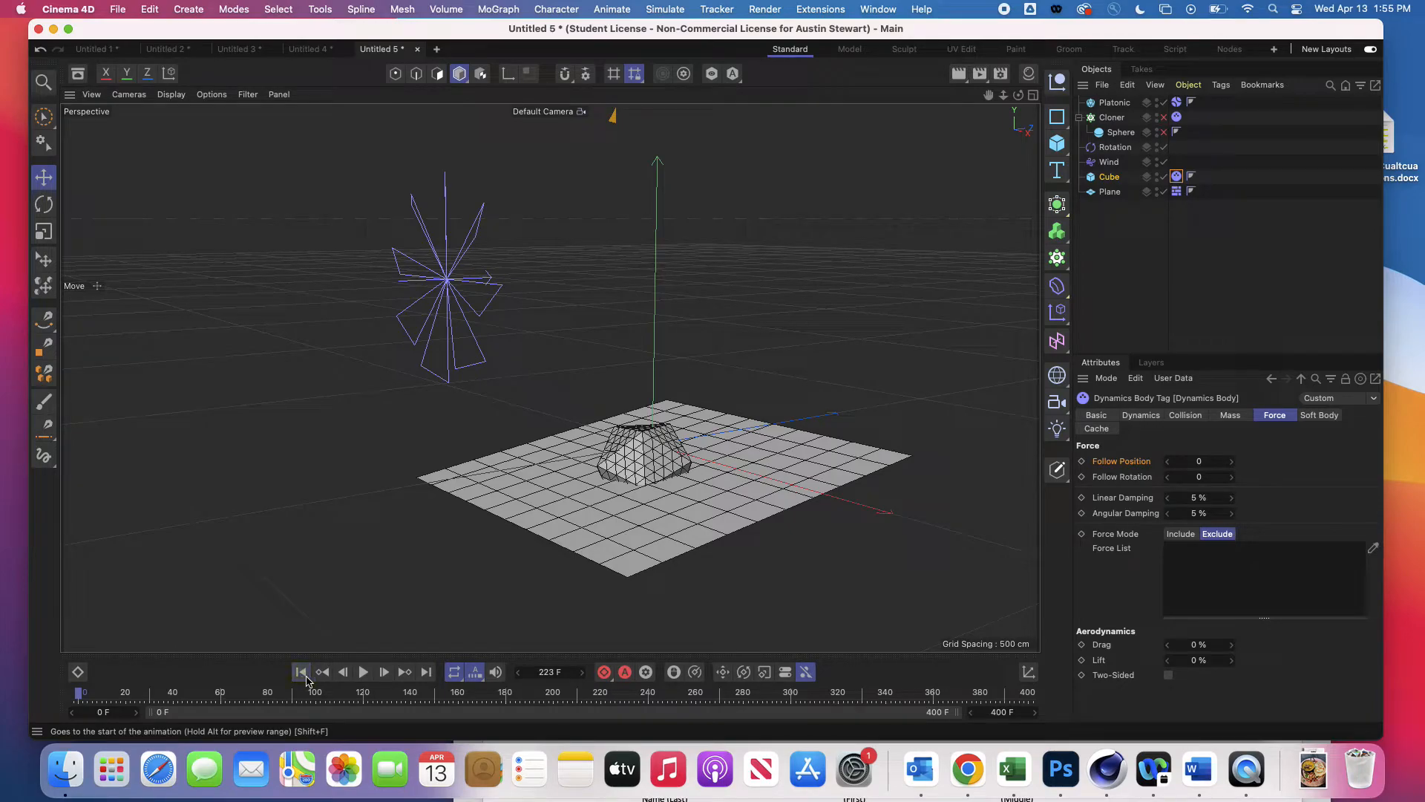
pyautogui.click(364, 672)
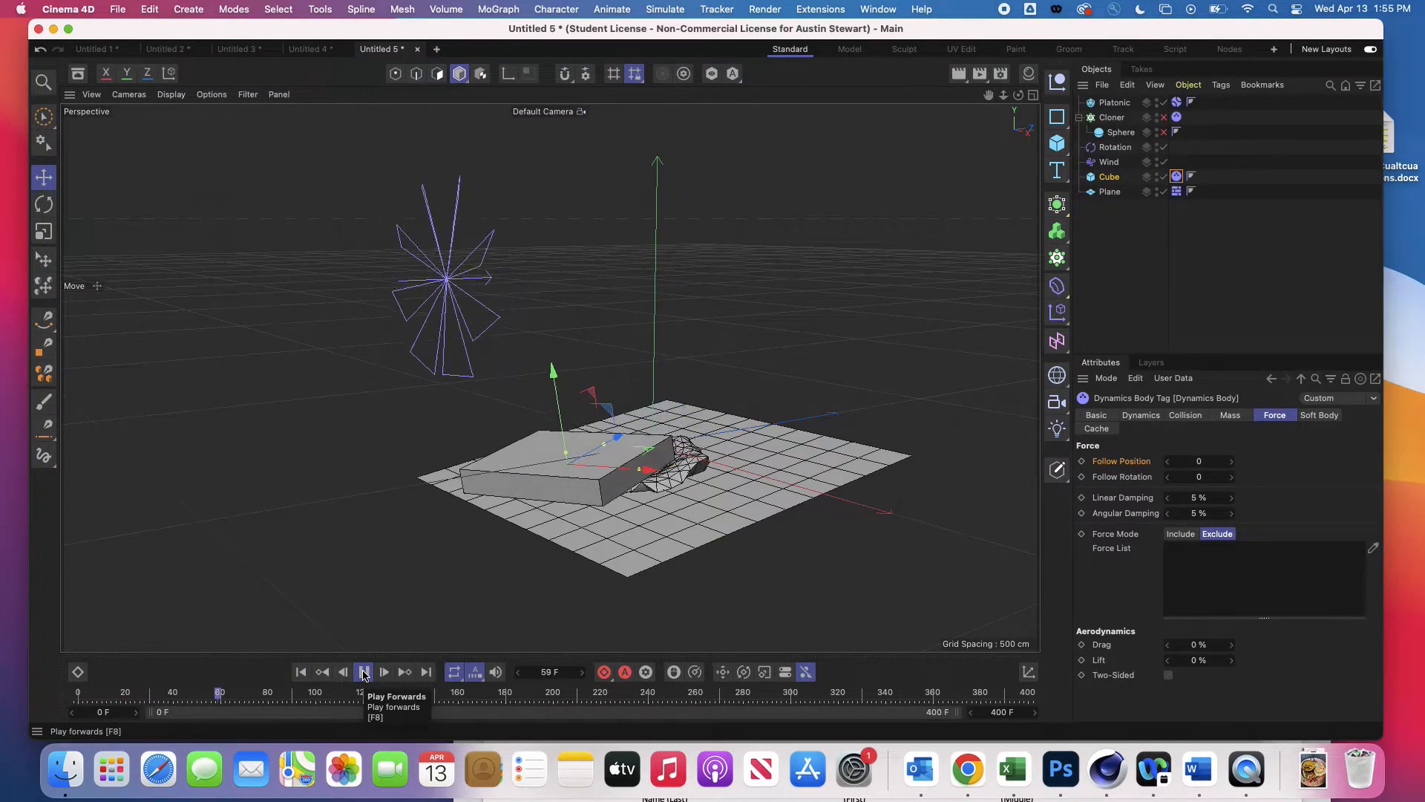
pyautogui.click(364, 673)
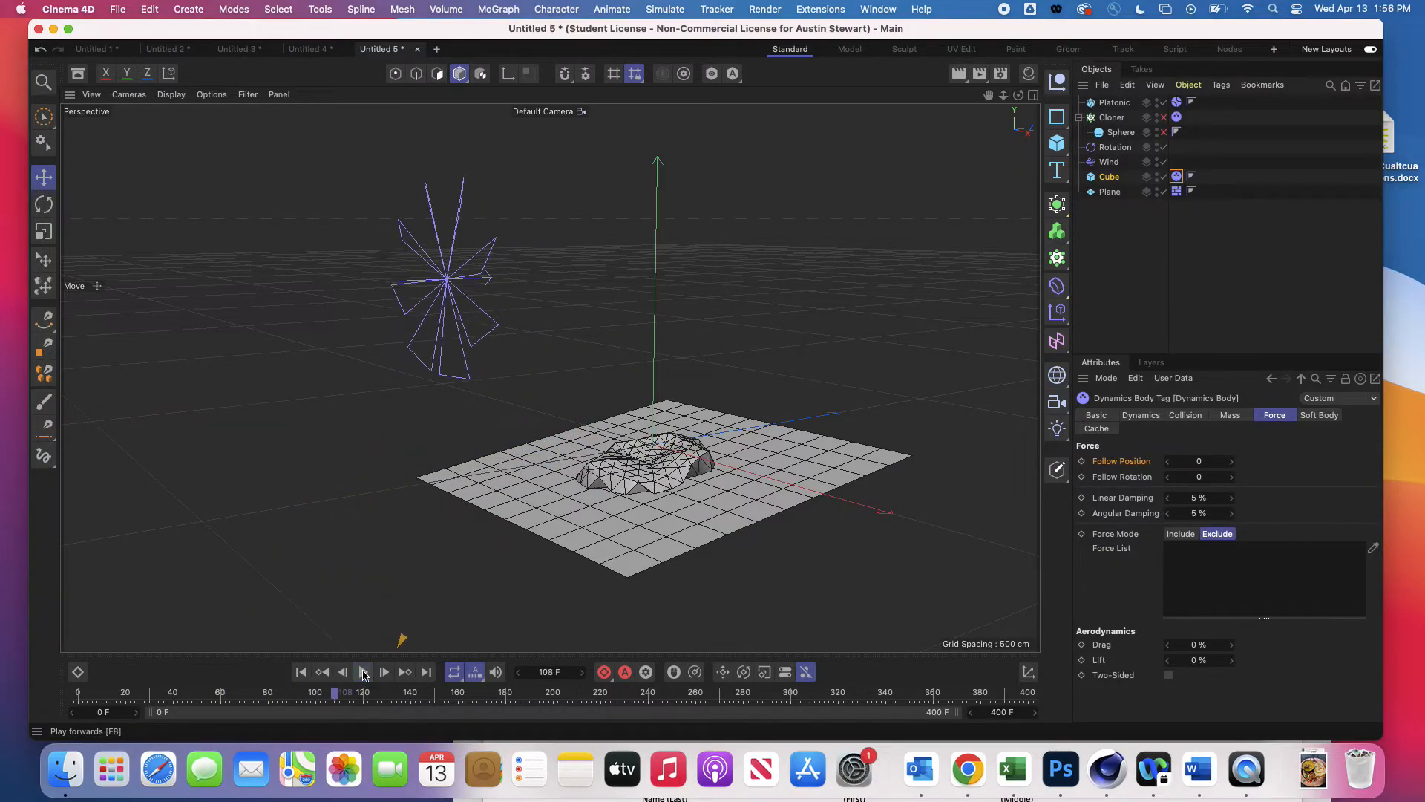
pyautogui.click(301, 672)
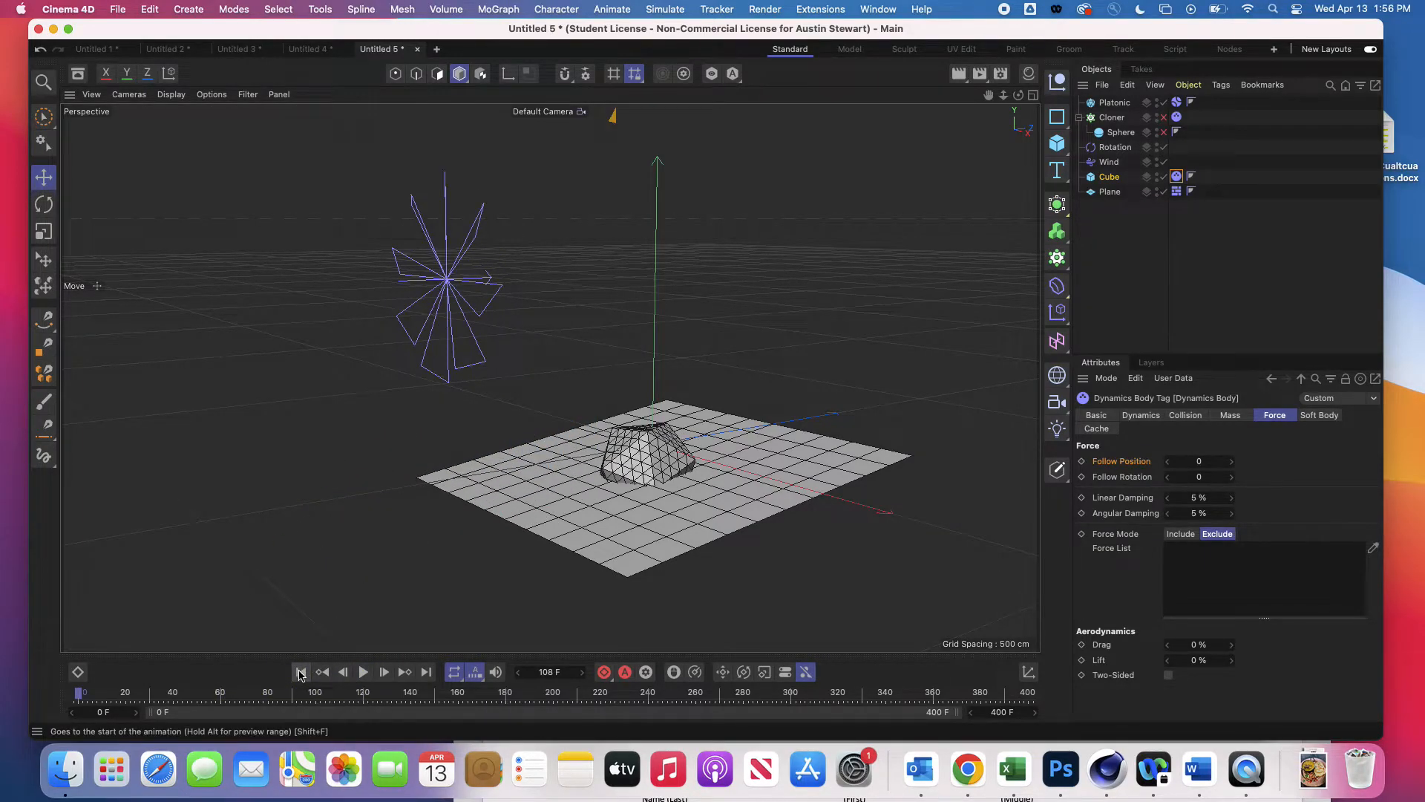
pyautogui.click(364, 672)
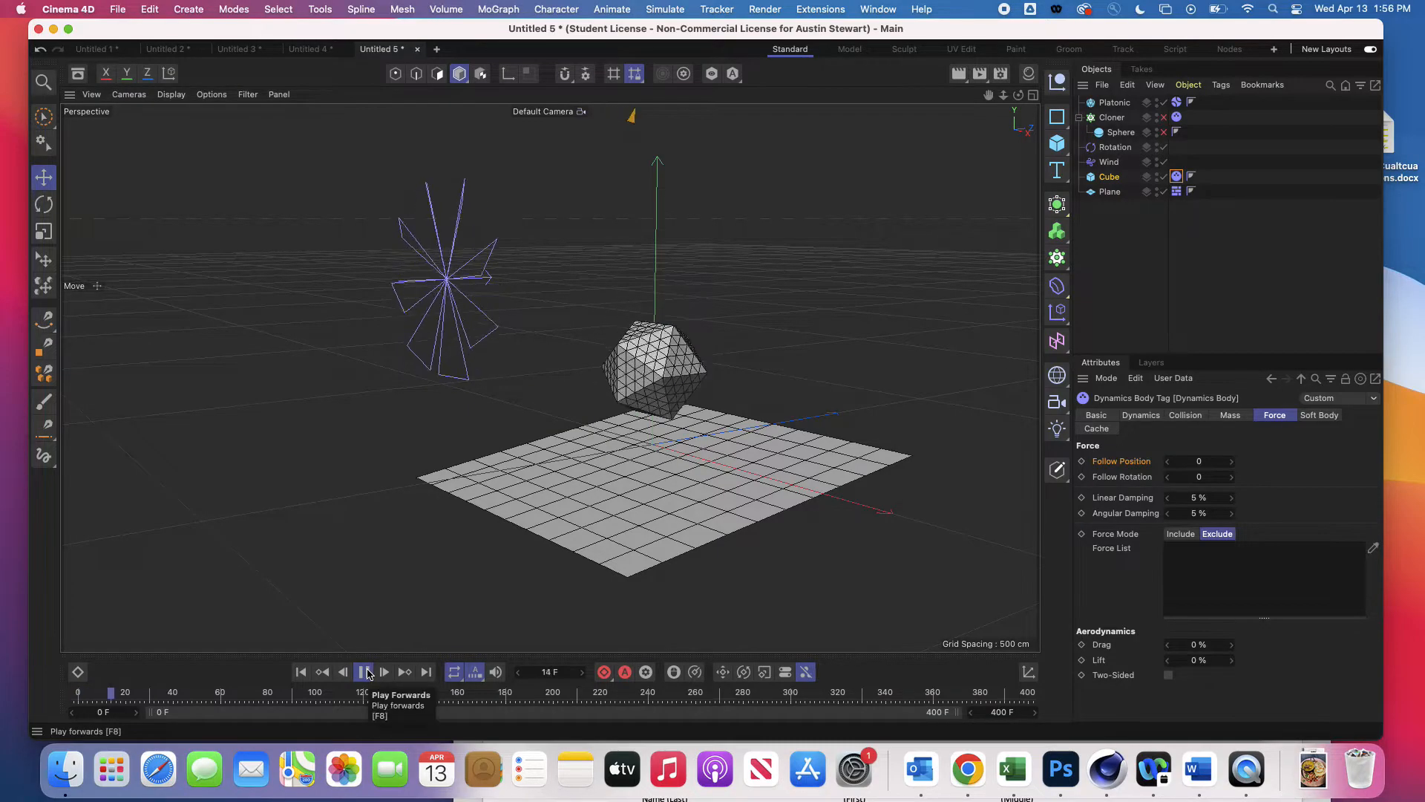
pyautogui.click(364, 673)
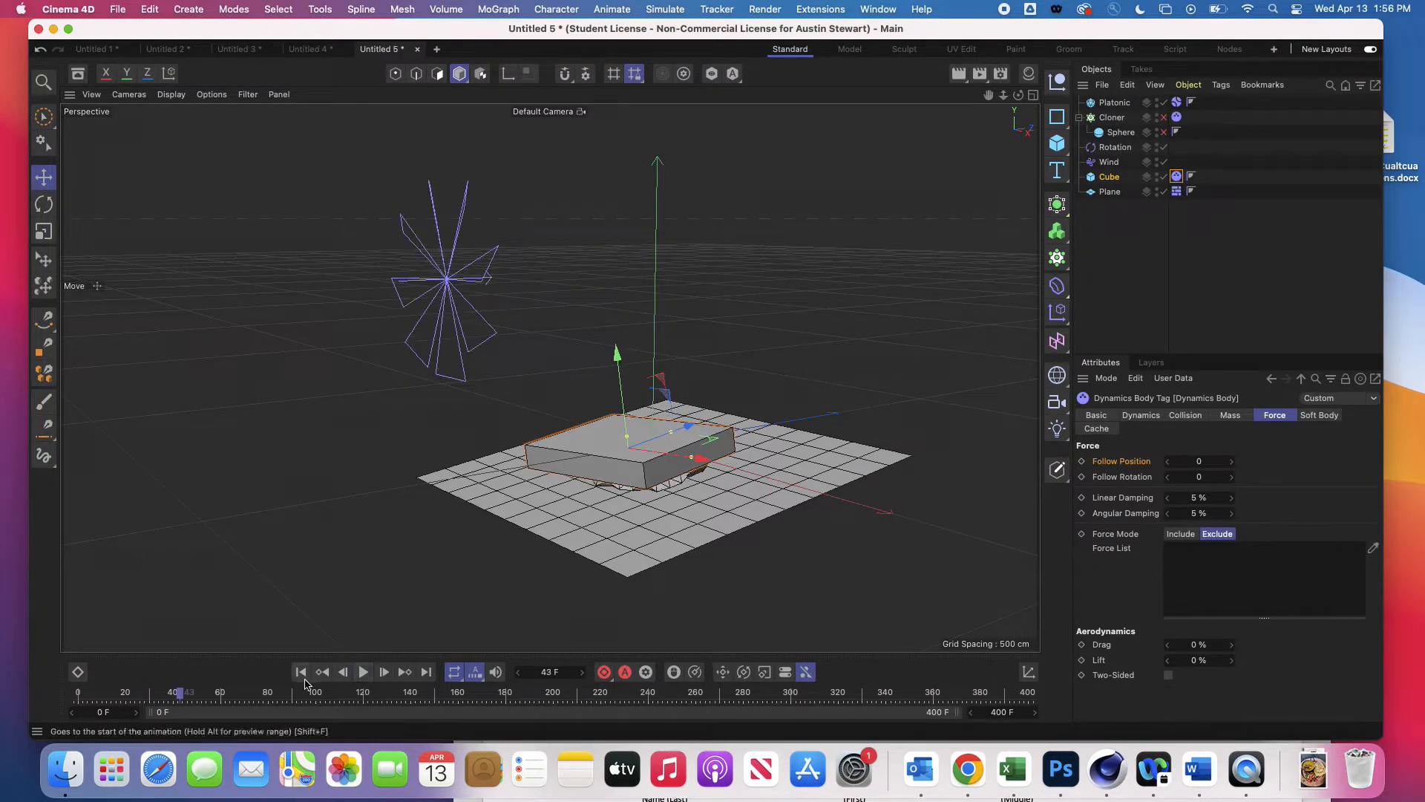
pyautogui.click(300, 673)
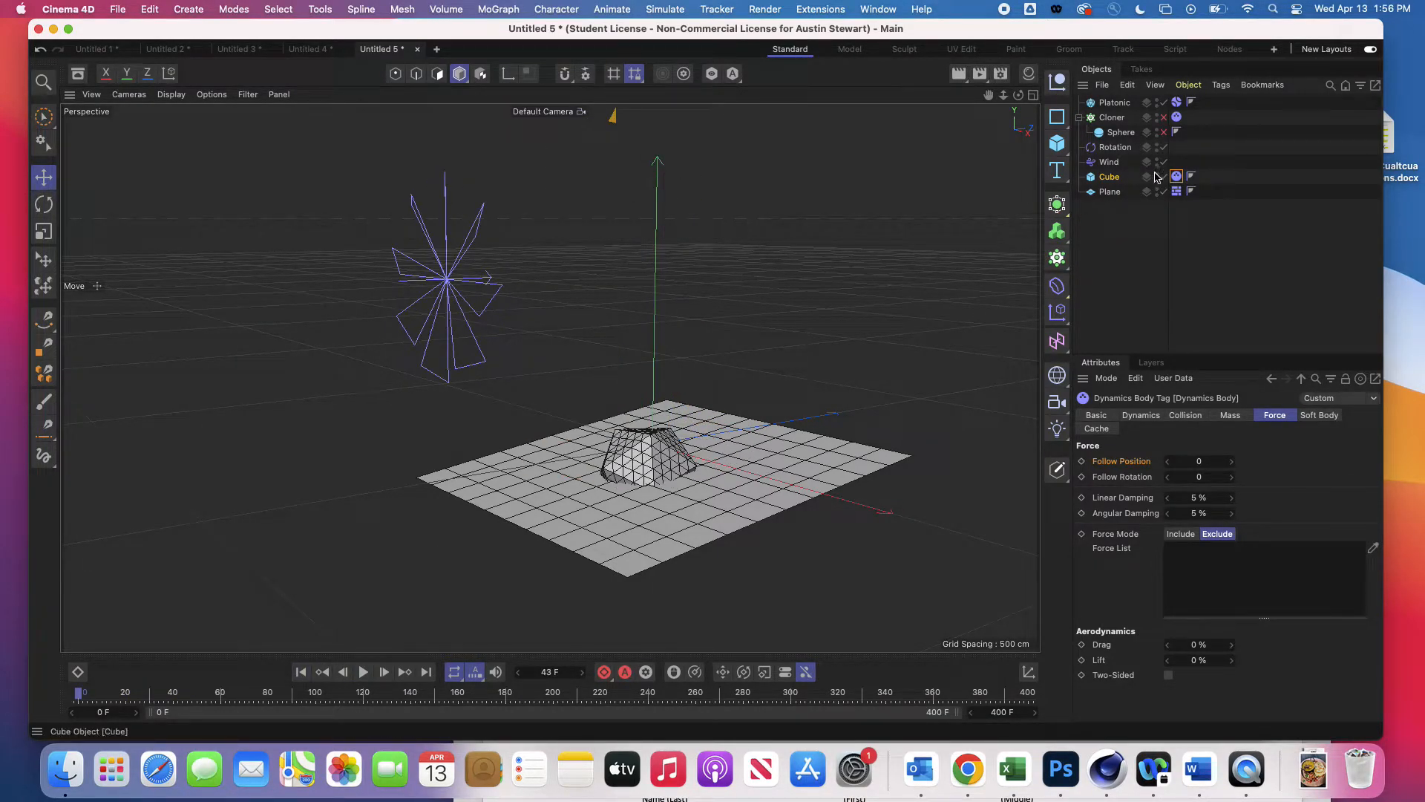
# Disable the Cube and raise the Platonic along its Y axis, higher above the plane
pyautogui.click(1163, 193)
pyautogui.click(1164, 193)
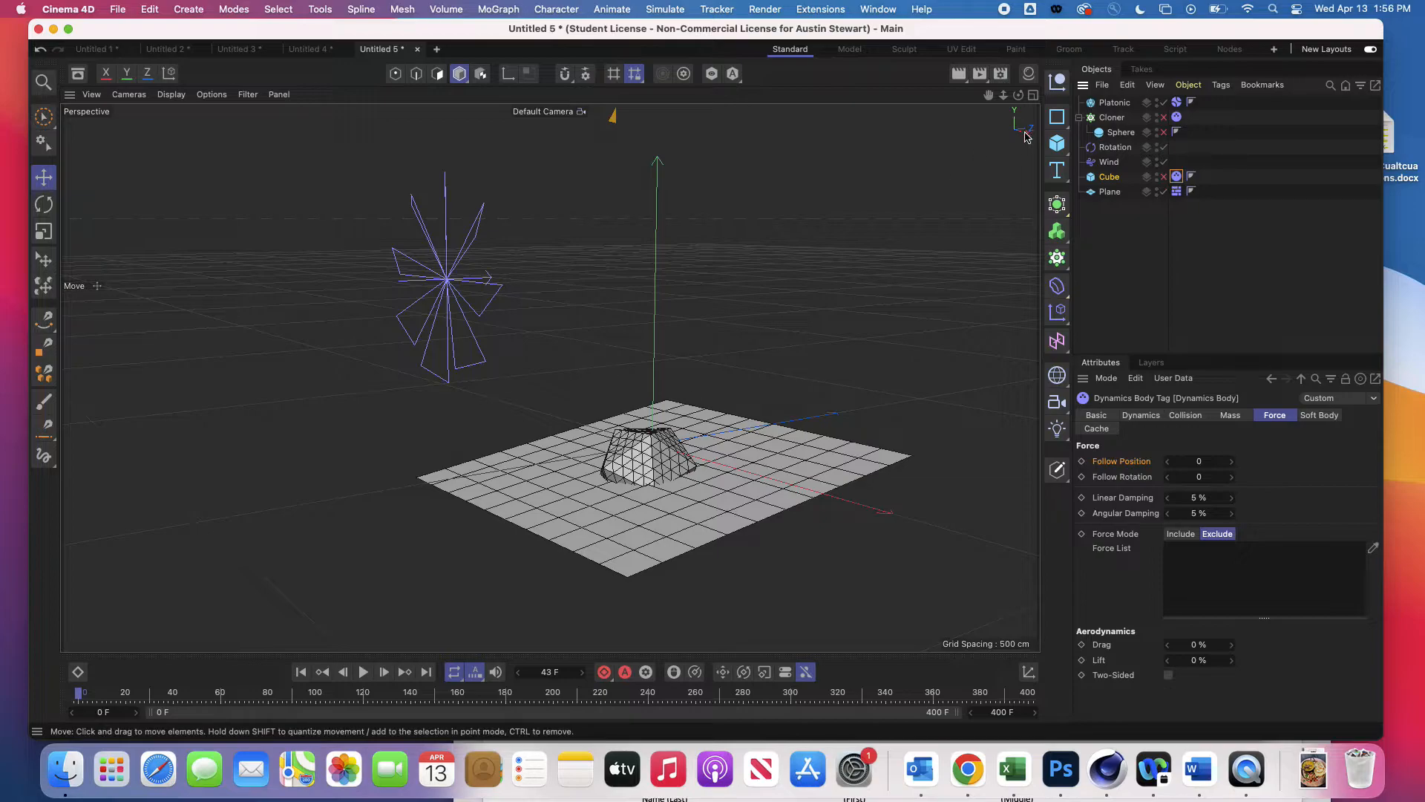
pyautogui.click(1114, 102)
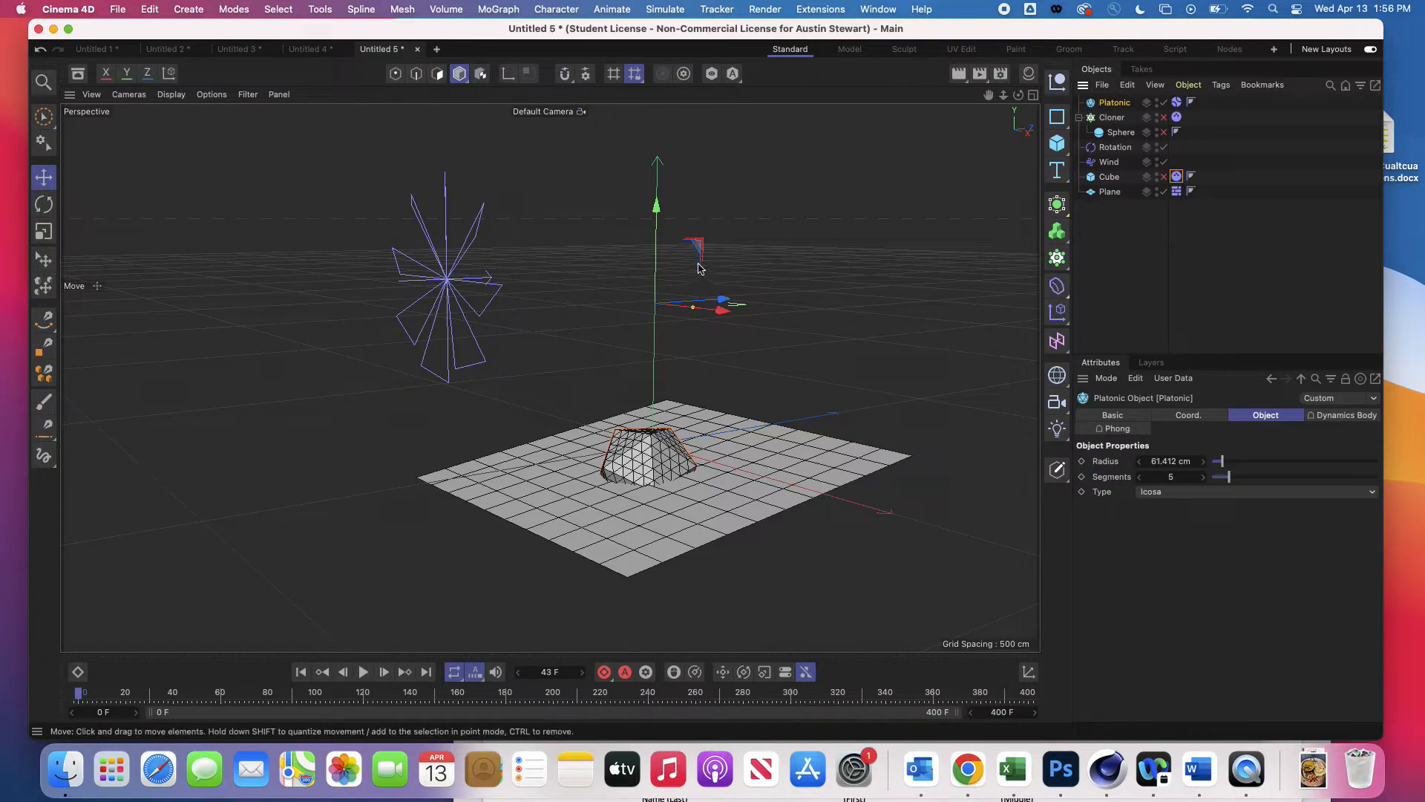
pyautogui.moveTo(656, 208); pyautogui.dragTo(679, 103)
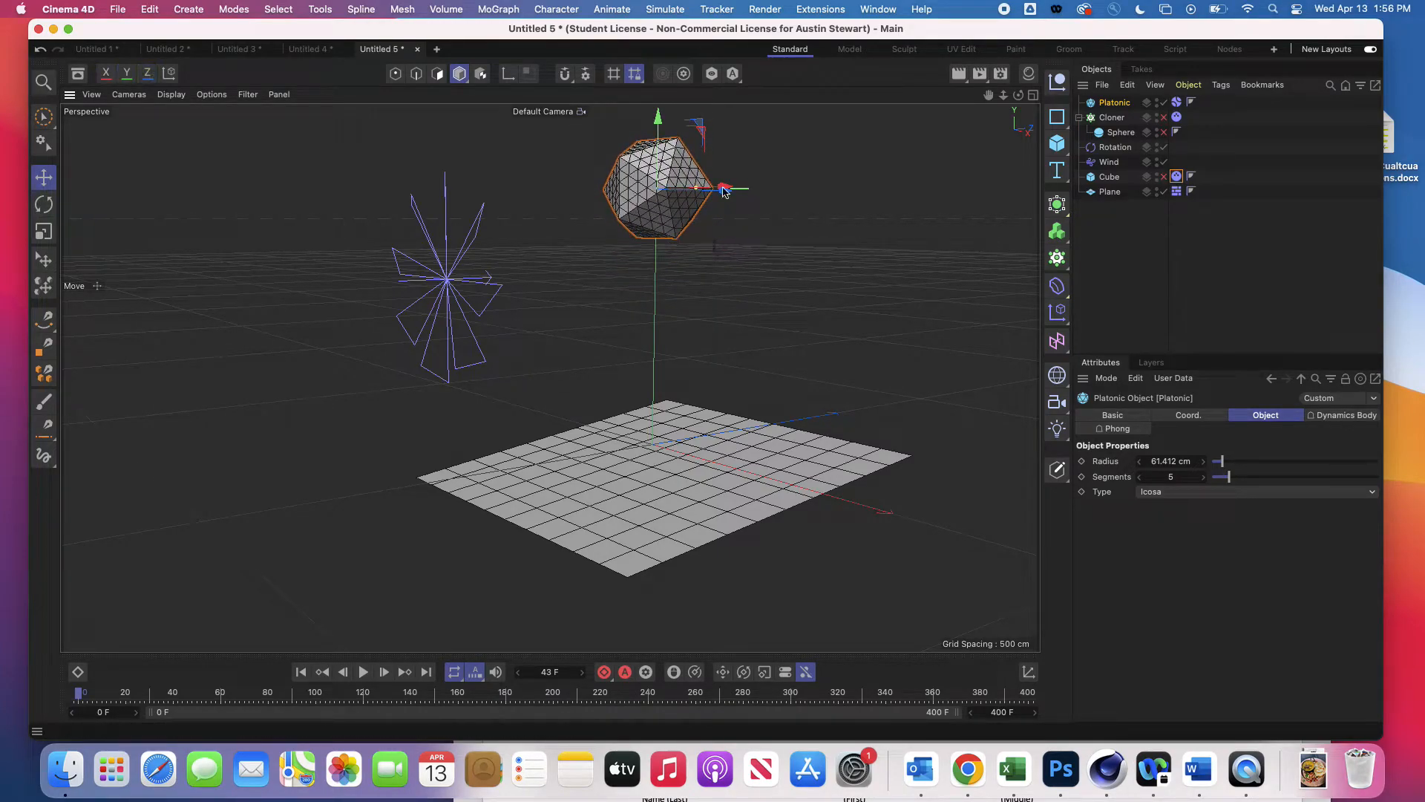
# Set the collision Bounce of the Platonic's dynamics tag to 50%
pyautogui.click(1177, 102)
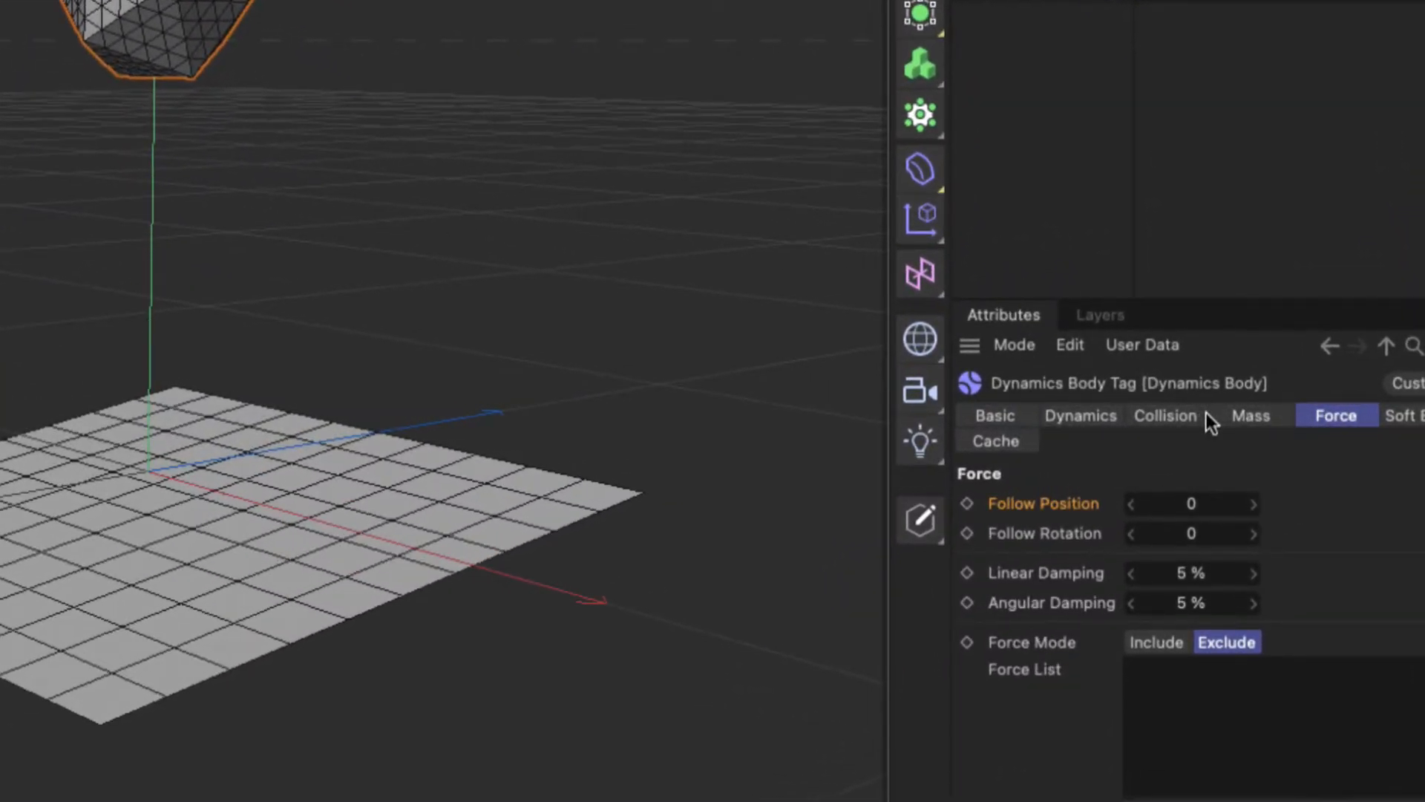
pyautogui.click(1093, 414)
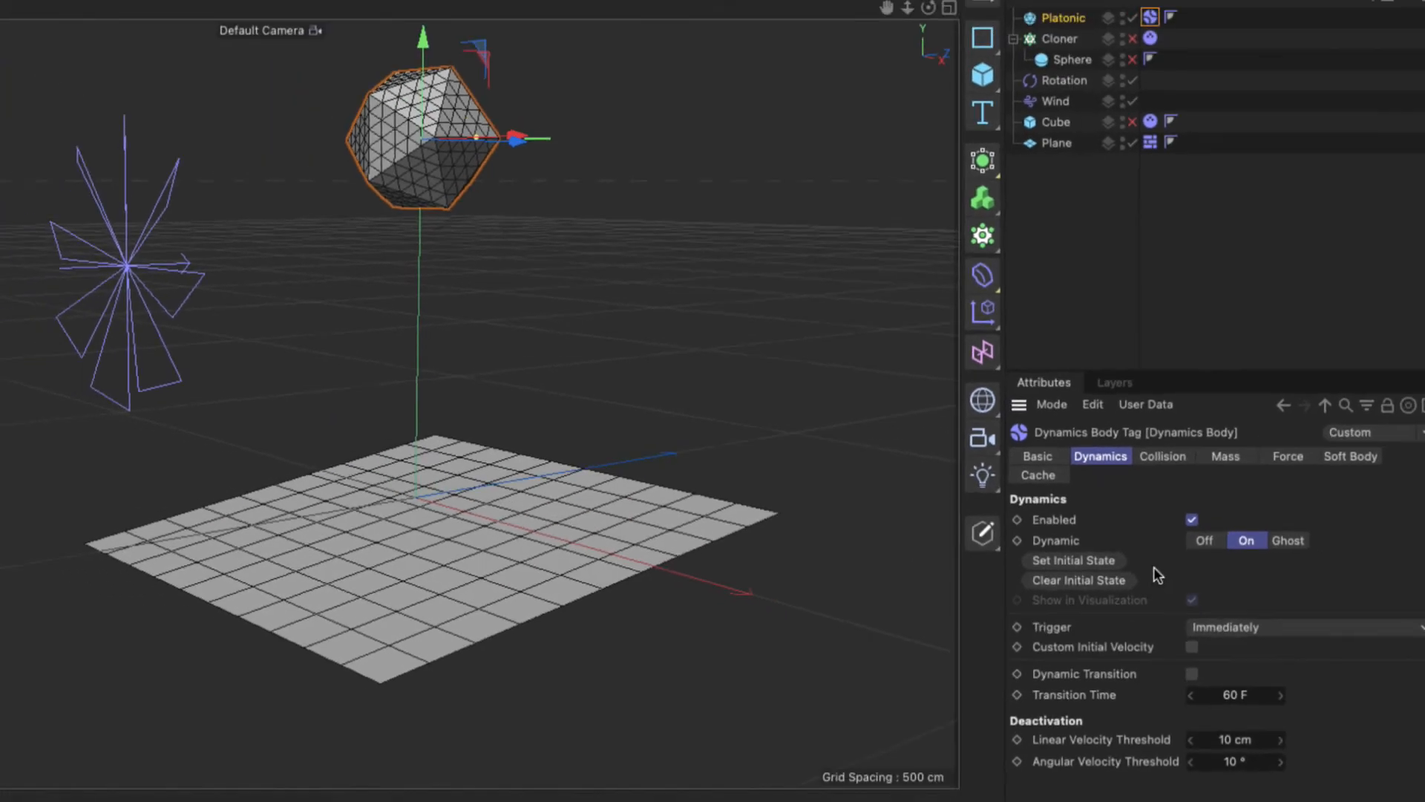
pyautogui.click(1171, 455)
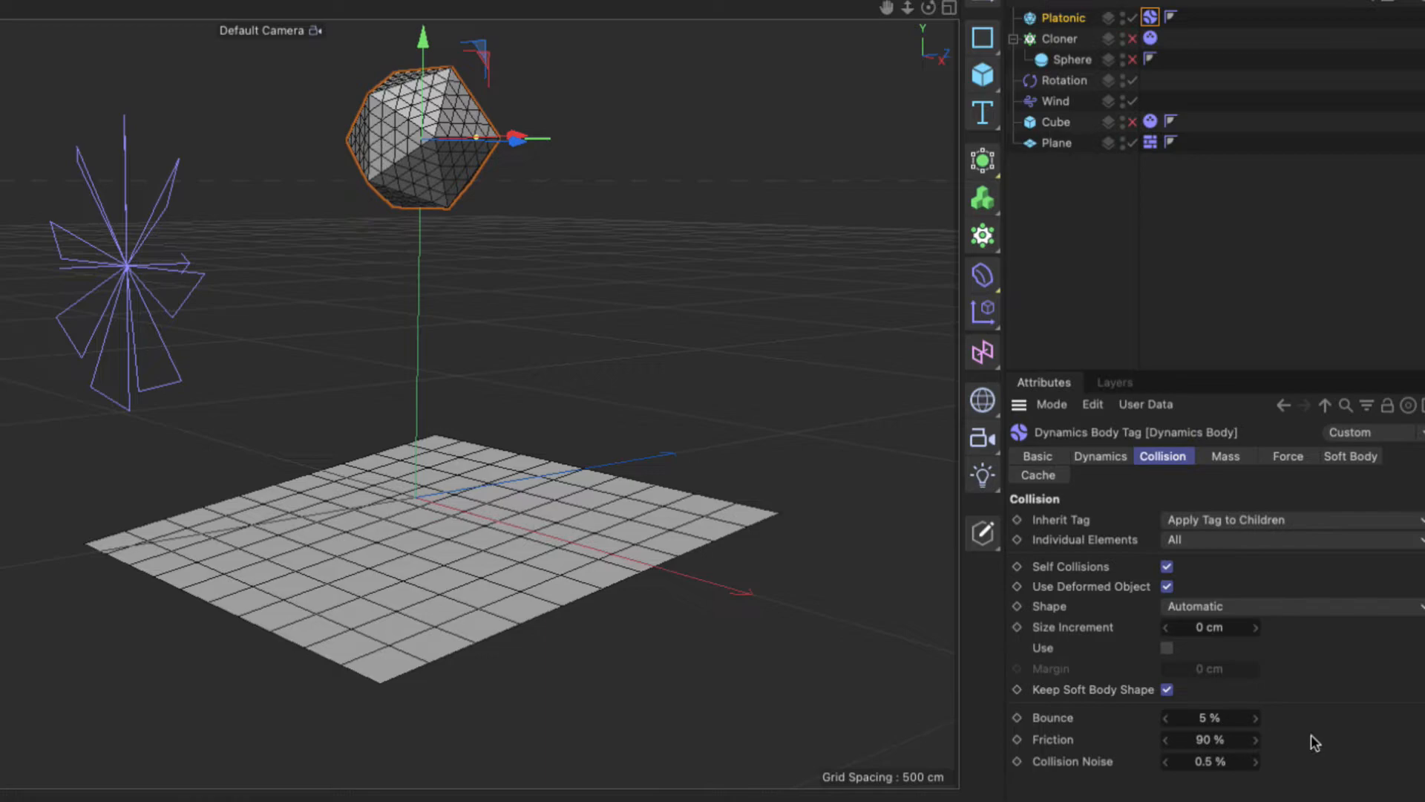
pyautogui.click(1210, 720)
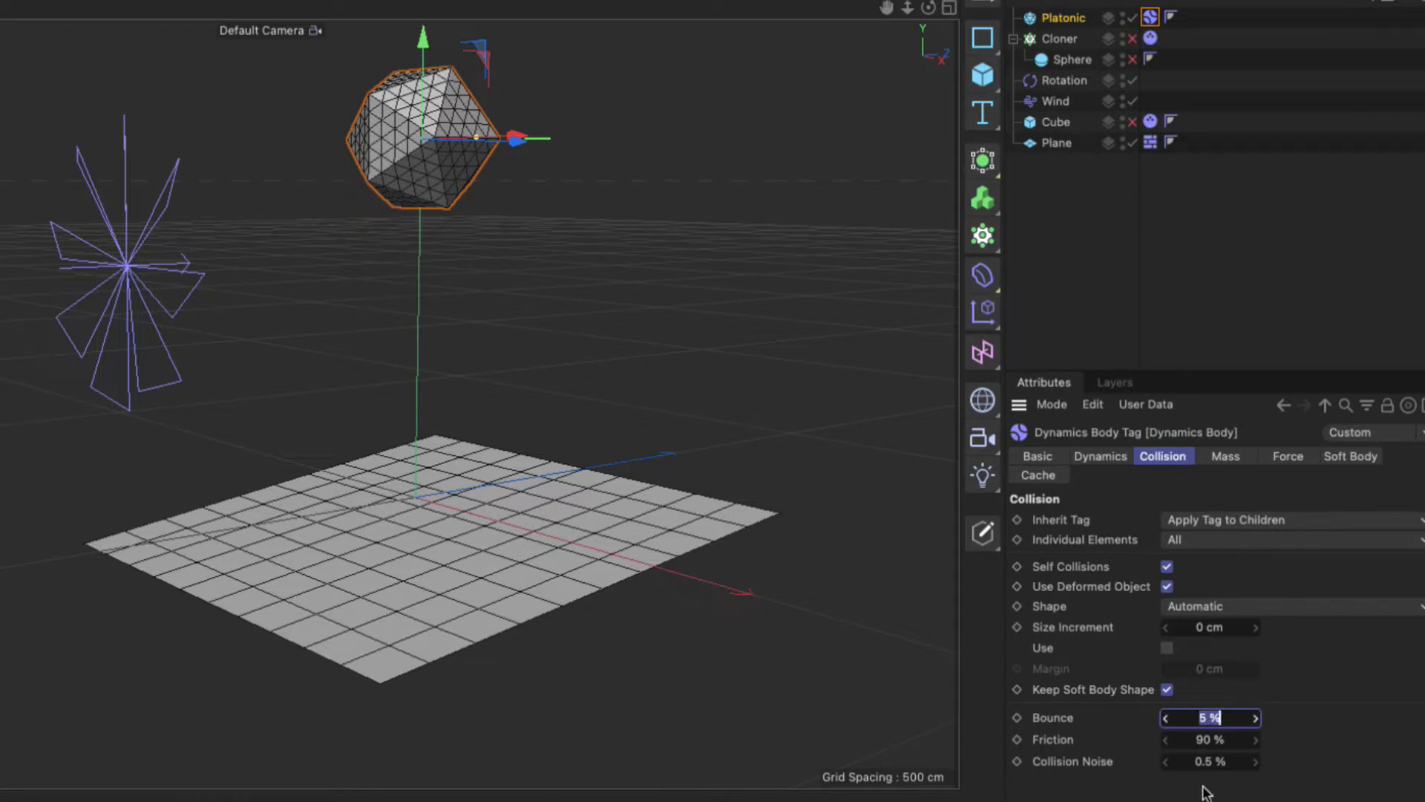
pyautogui.write('50')
pyautogui.press('Return')
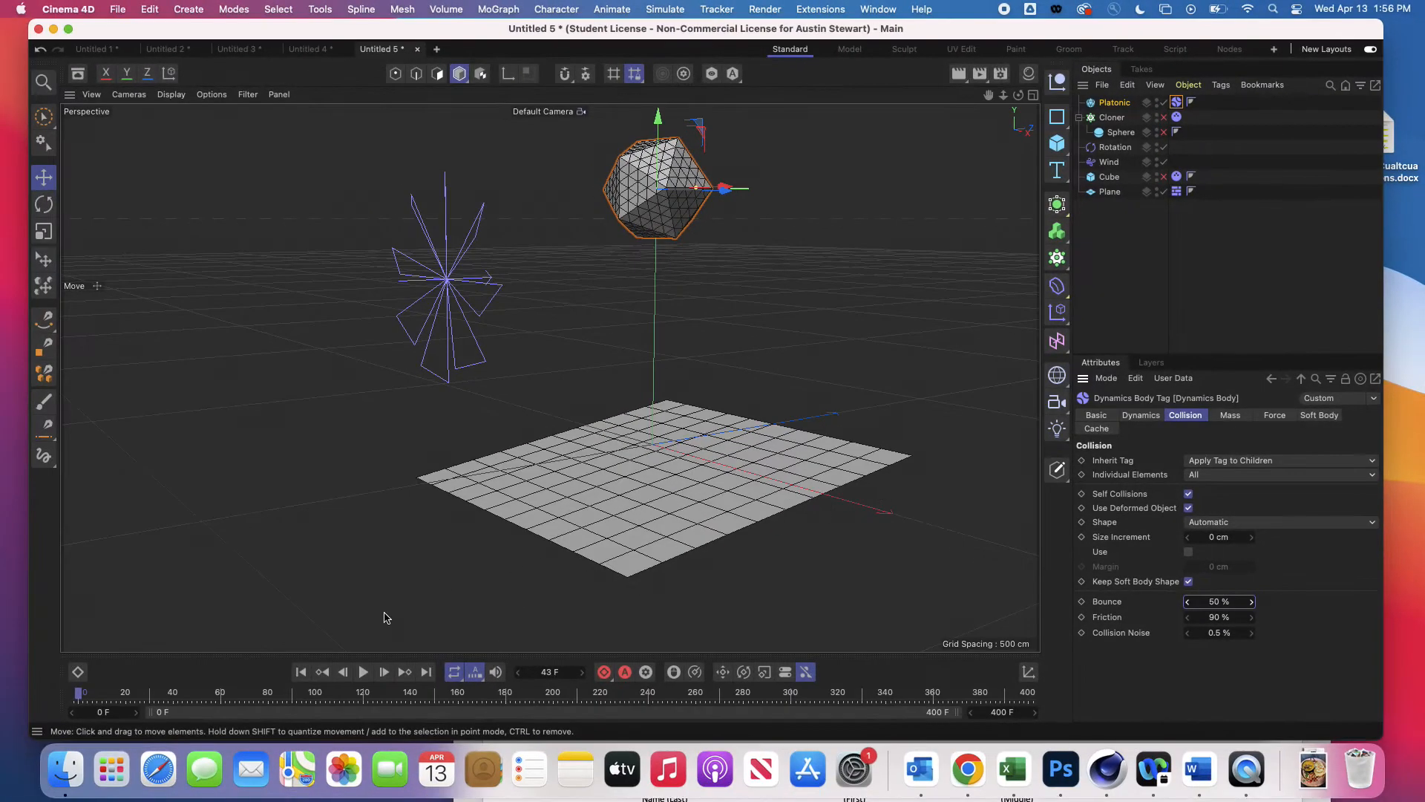
# Play the Platonic's drop onto the plane to check its bounce, and return to the first frame
pyautogui.click(365, 671)
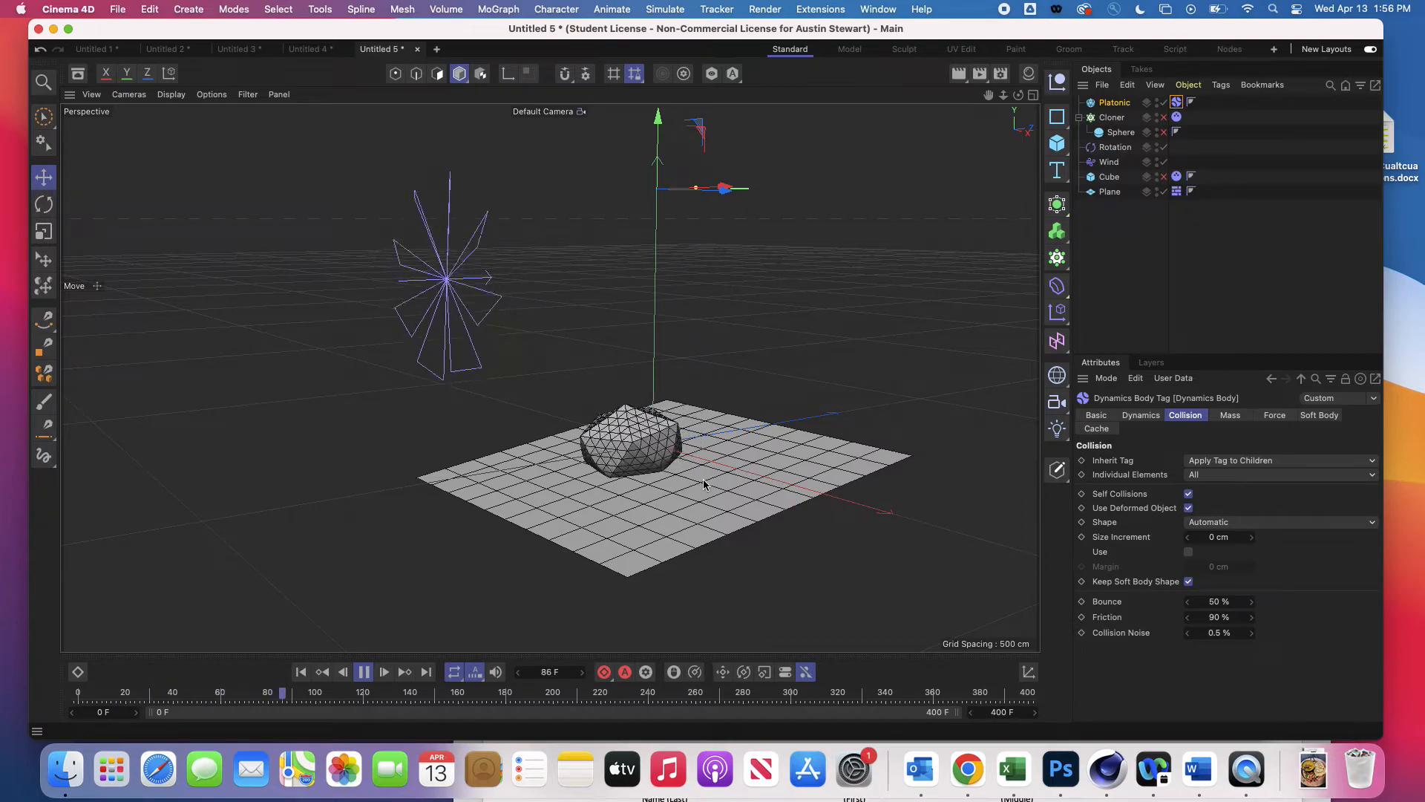
pyautogui.click(364, 672)
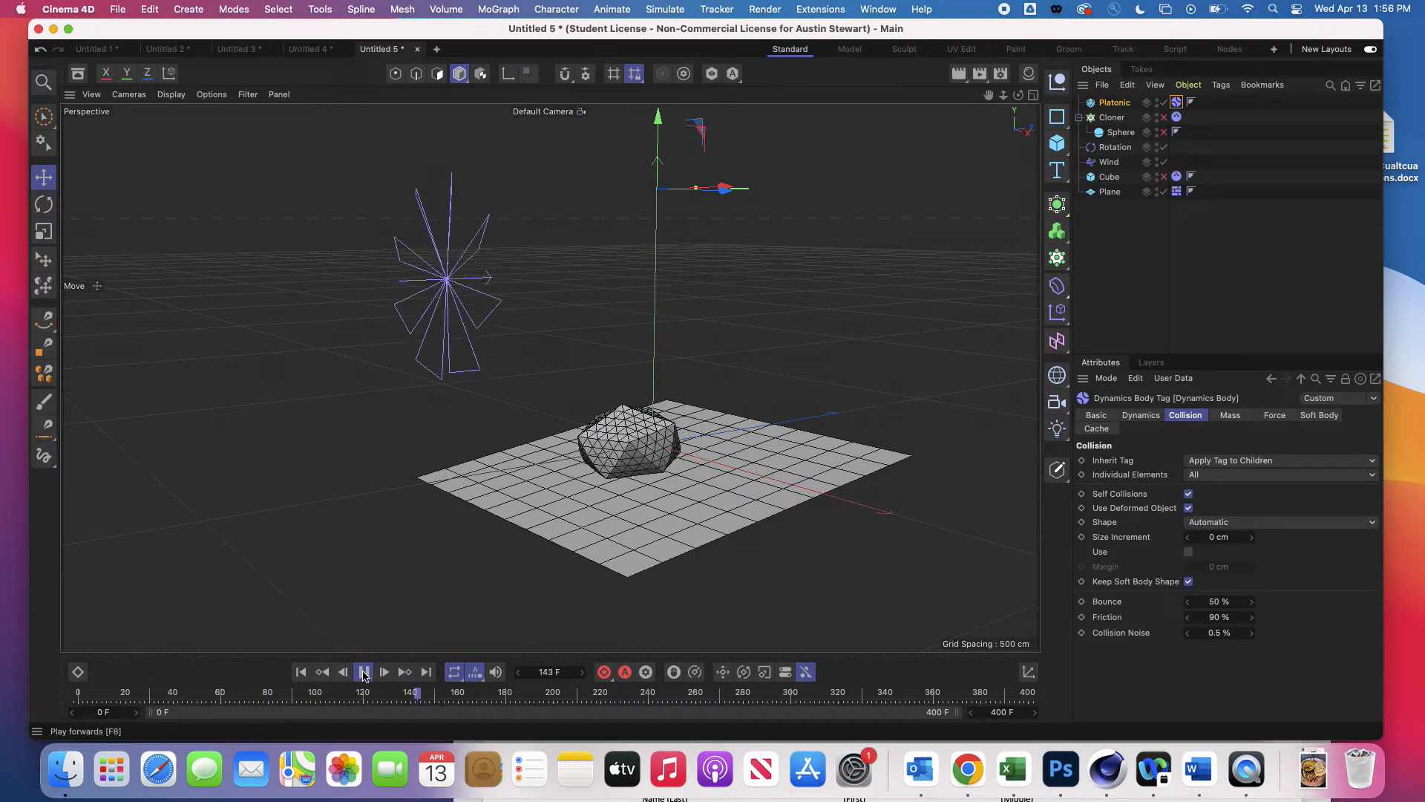
pyautogui.click(299, 679)
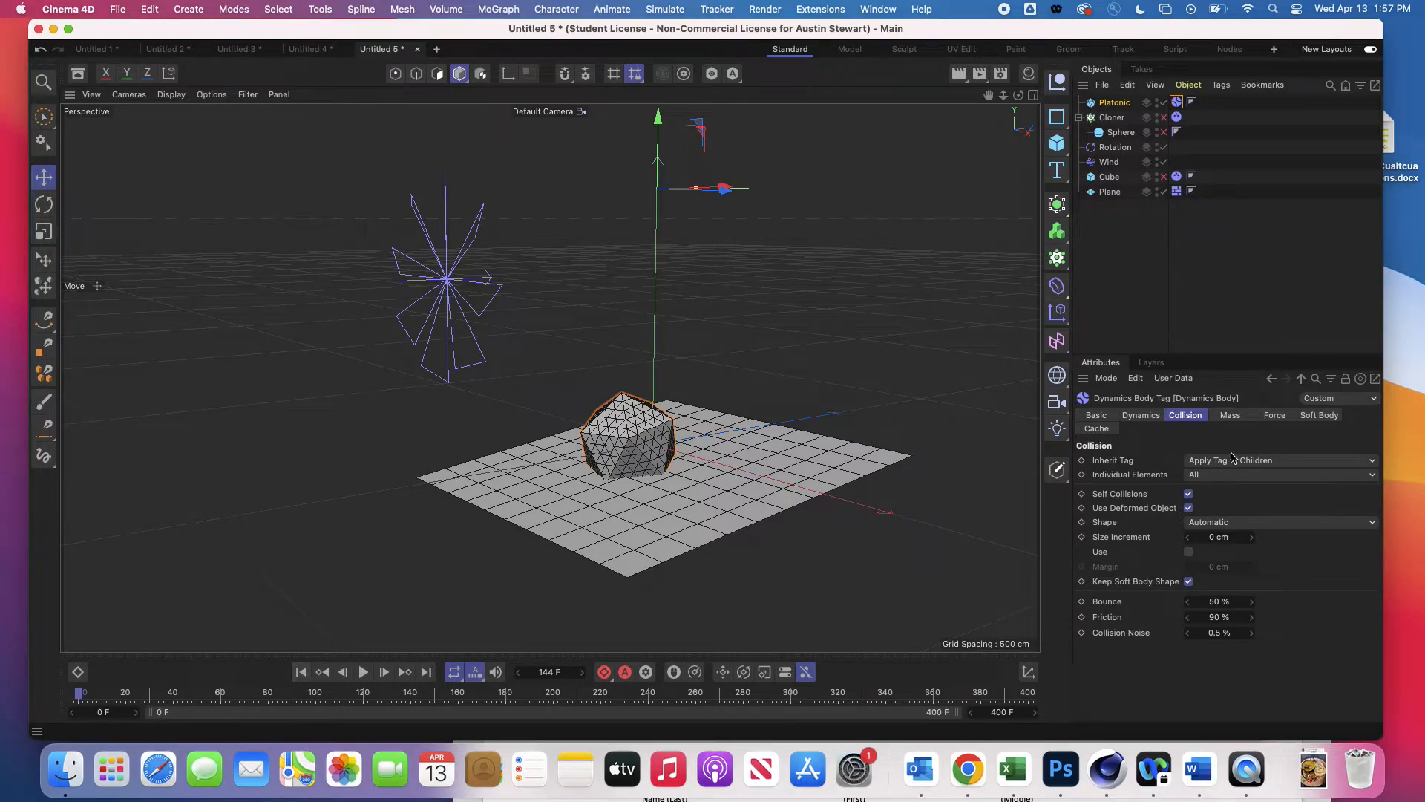
# Review the Platonic tag's Soft Body settings and read the Help on Structural, Shear and Flexion springs, closing it when done
pyautogui.click(1313, 417)
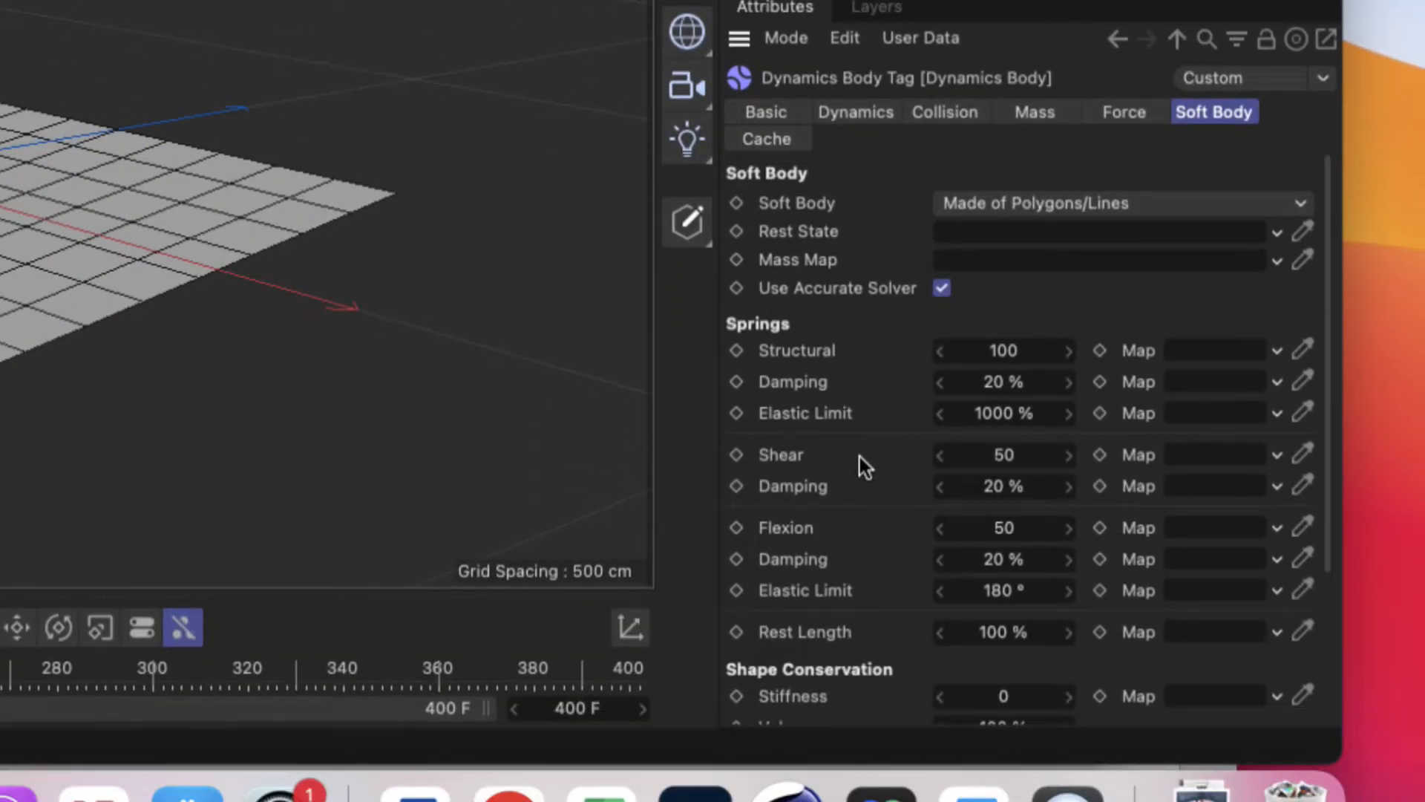
pyautogui.scroll(-3, 859, 456)
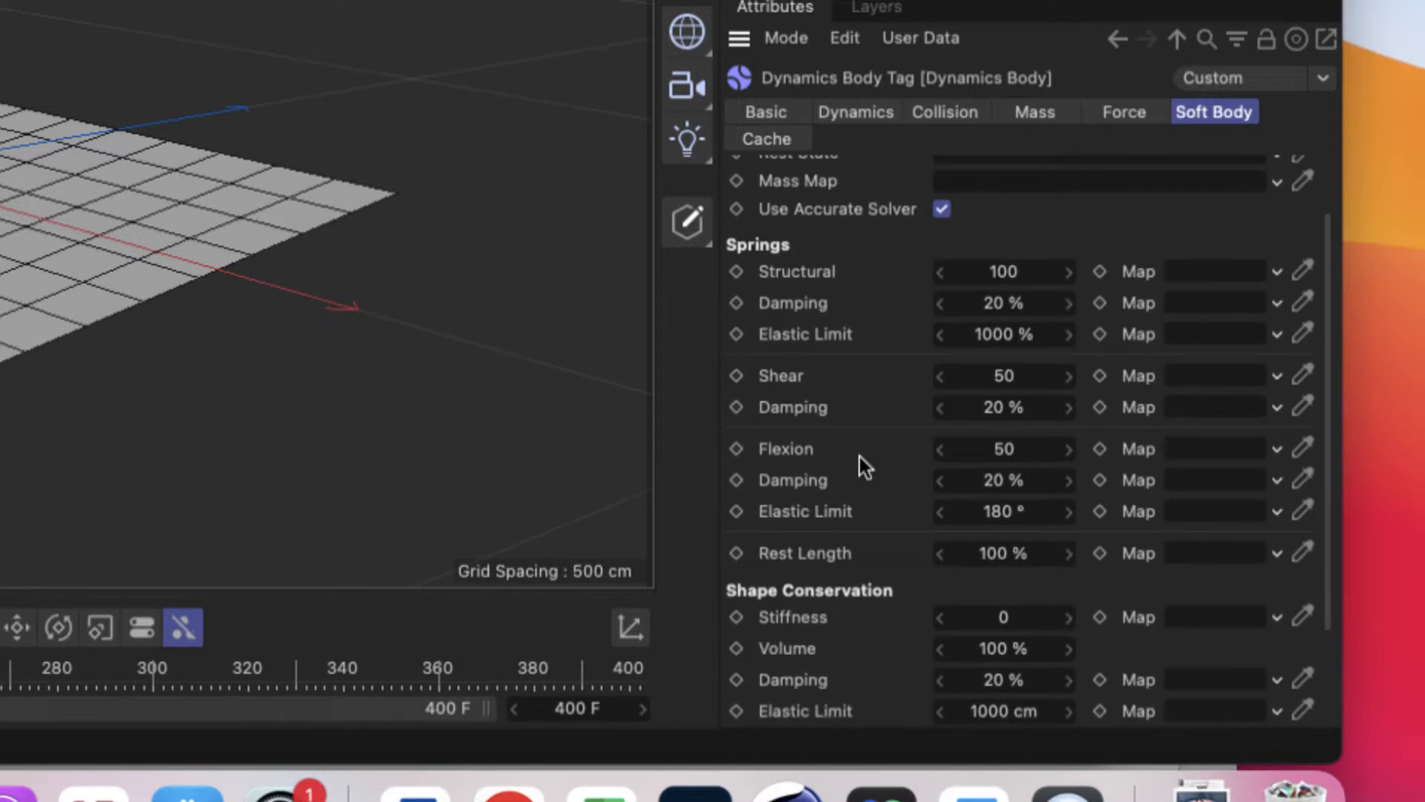
pyautogui.rightClick(783, 272)
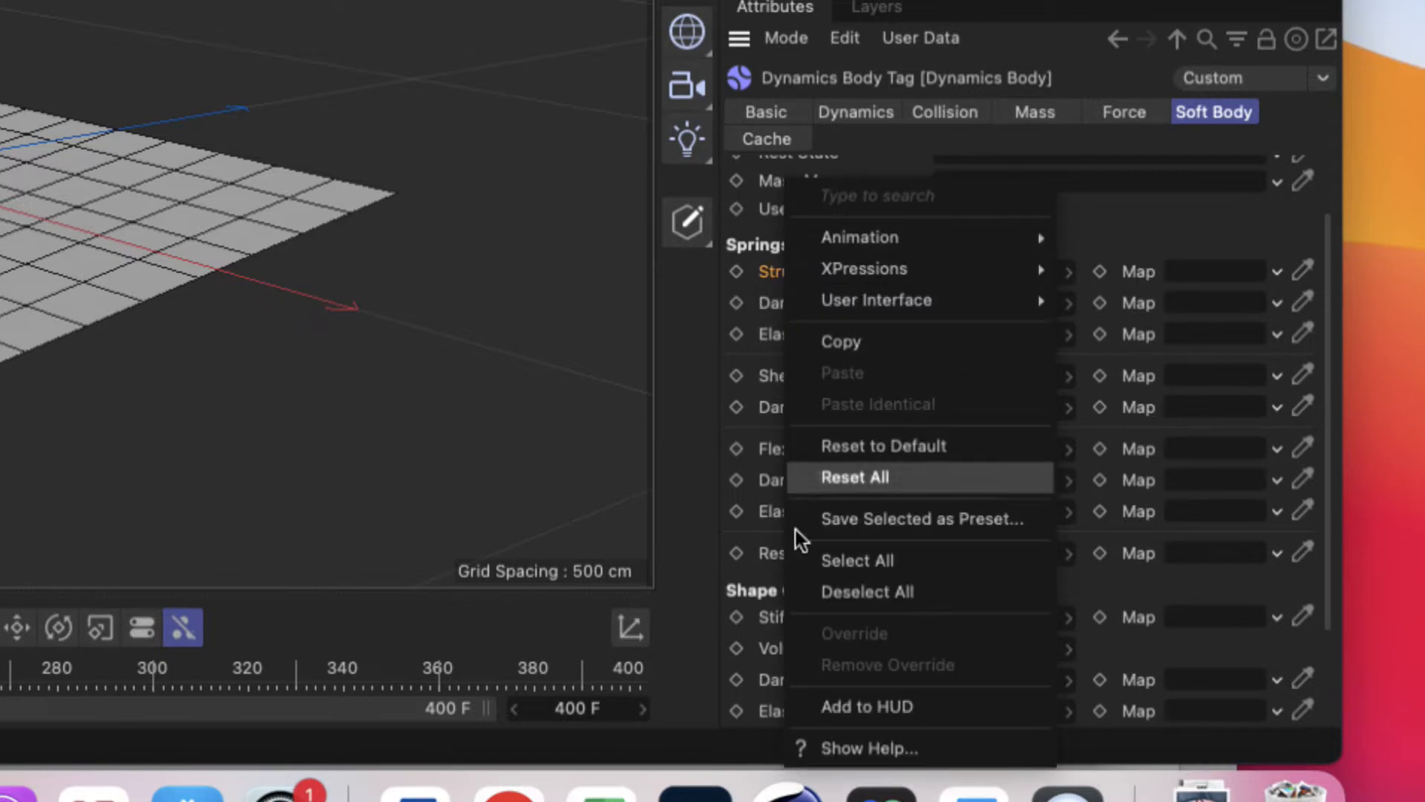
pyautogui.click(822, 749)
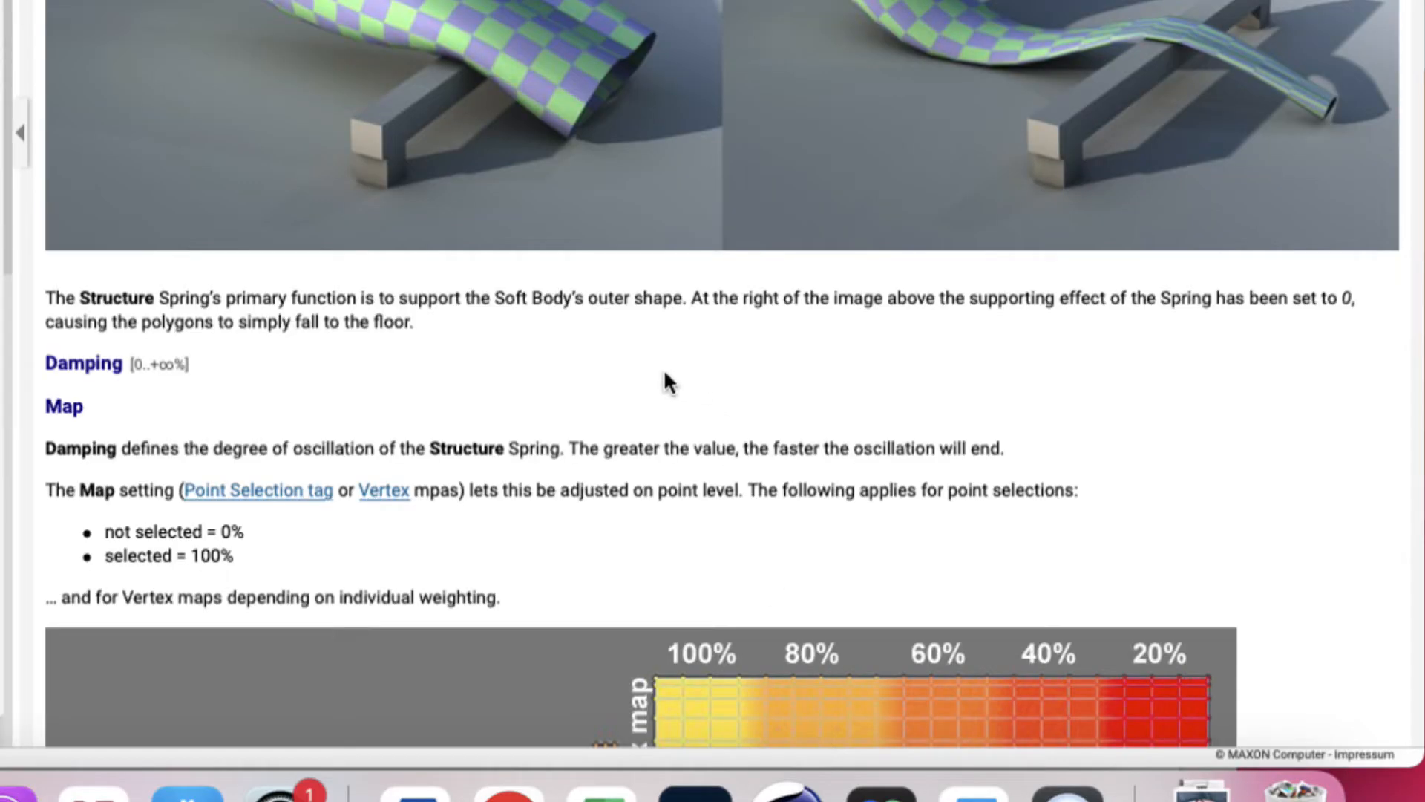
pyautogui.scroll(10, 665, 375)
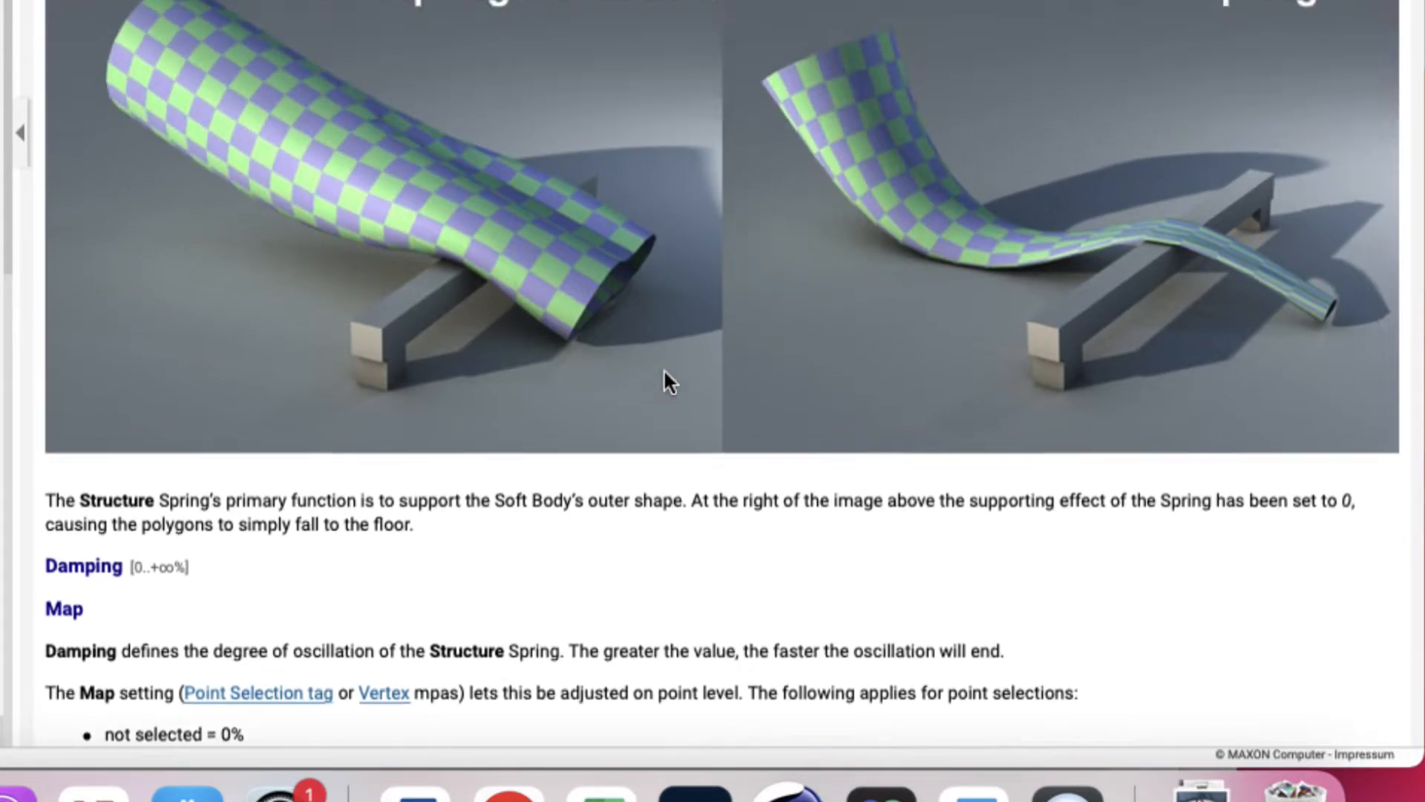
pyautogui.scroll(5, 663, 368)
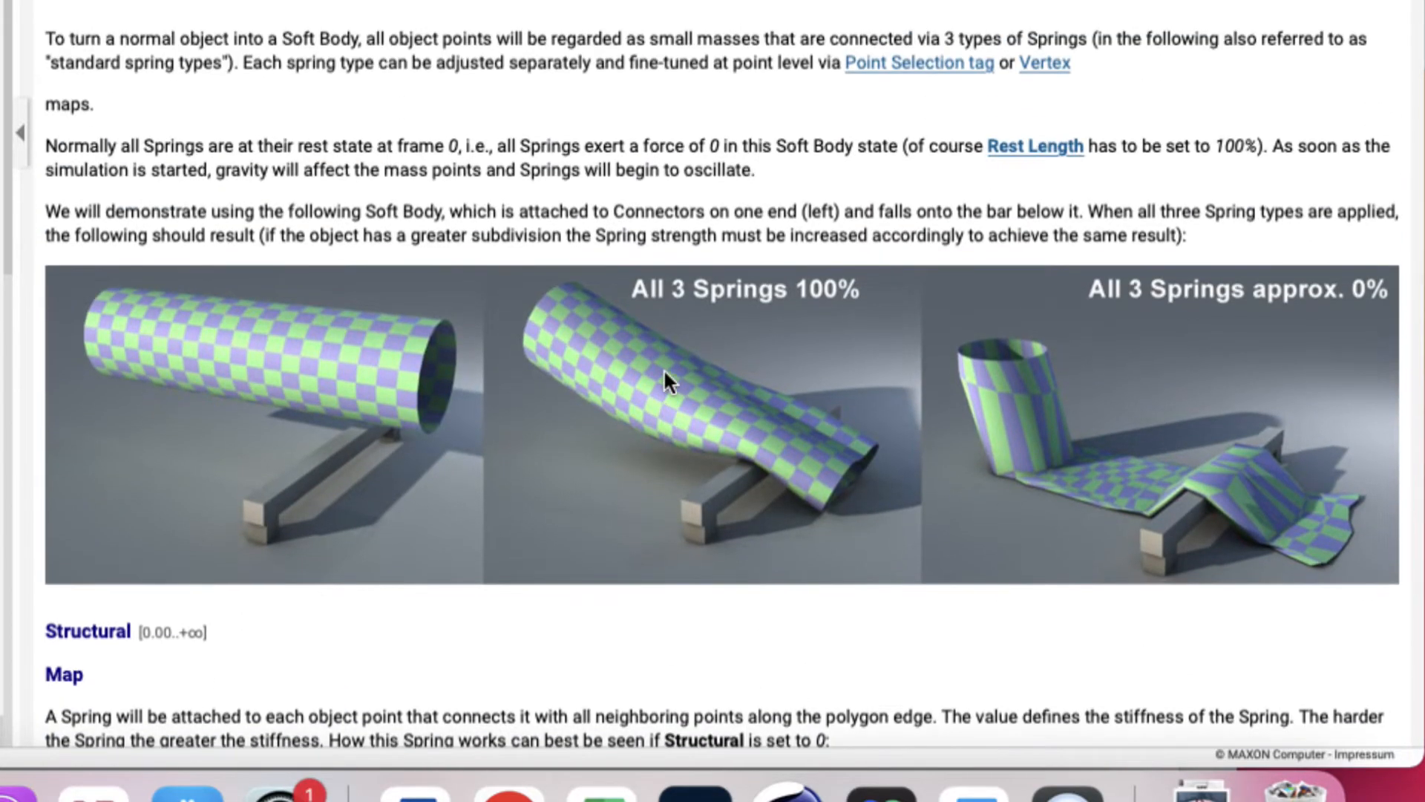
pyautogui.scroll(8, 663, 368)
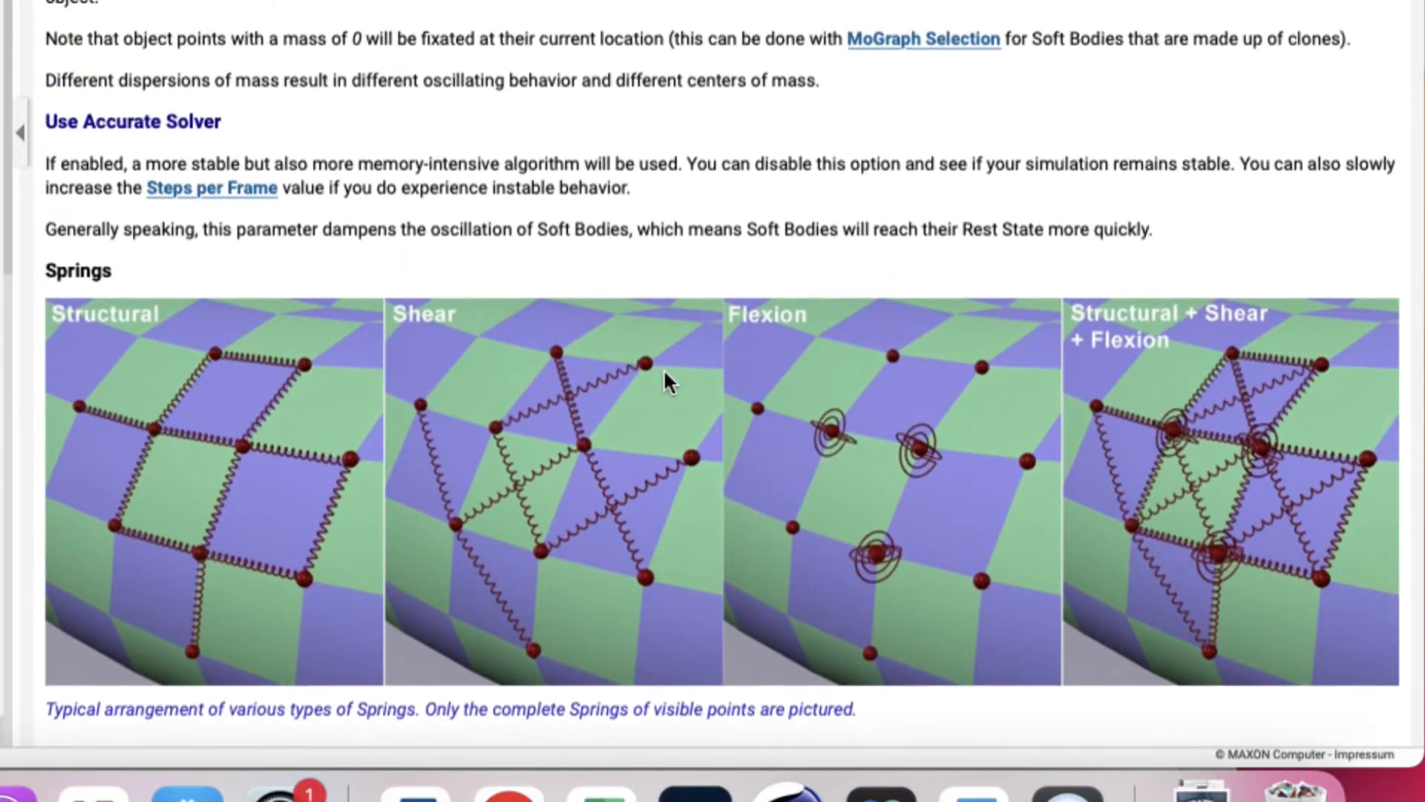
pyautogui.scroll(-2, 665, 375)
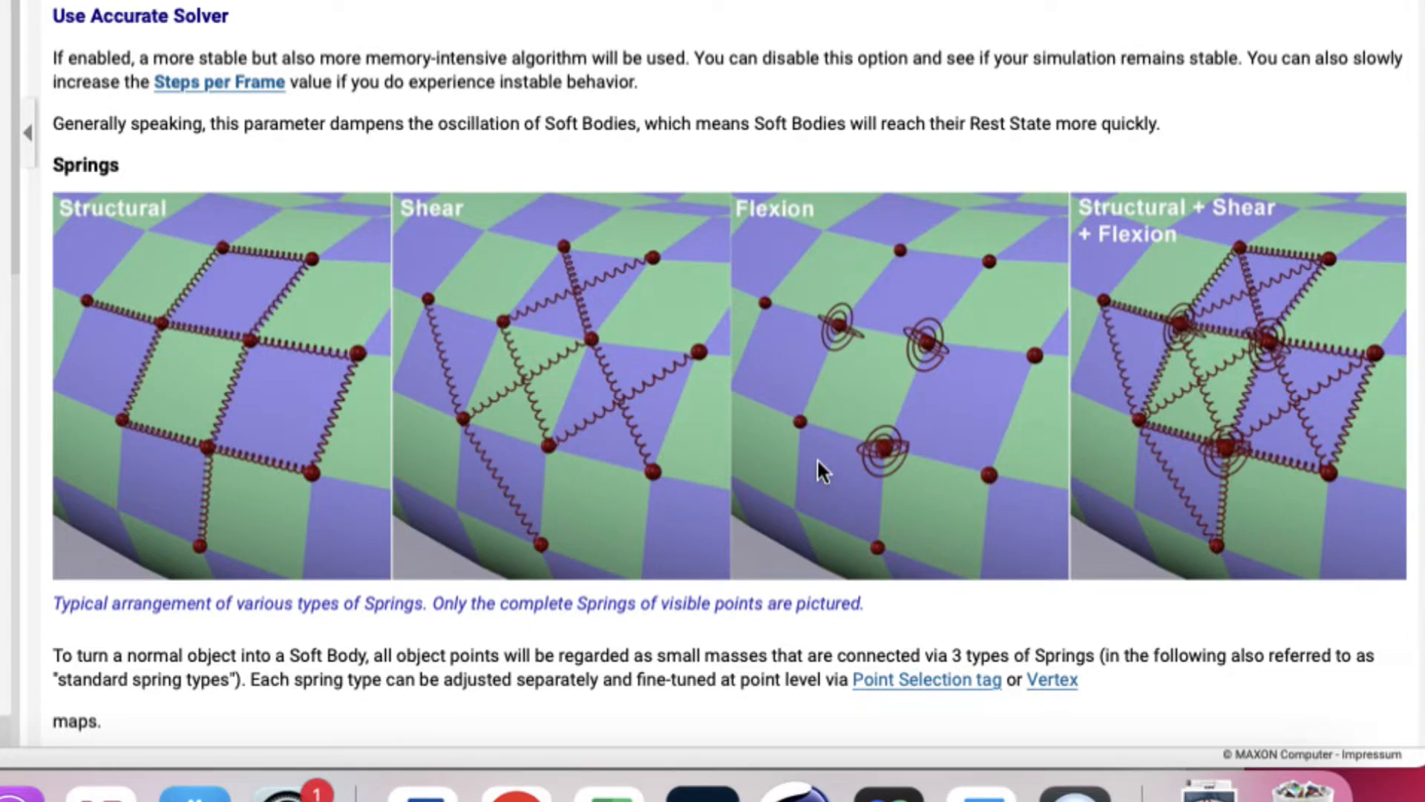
pyautogui.press('super+Tab')
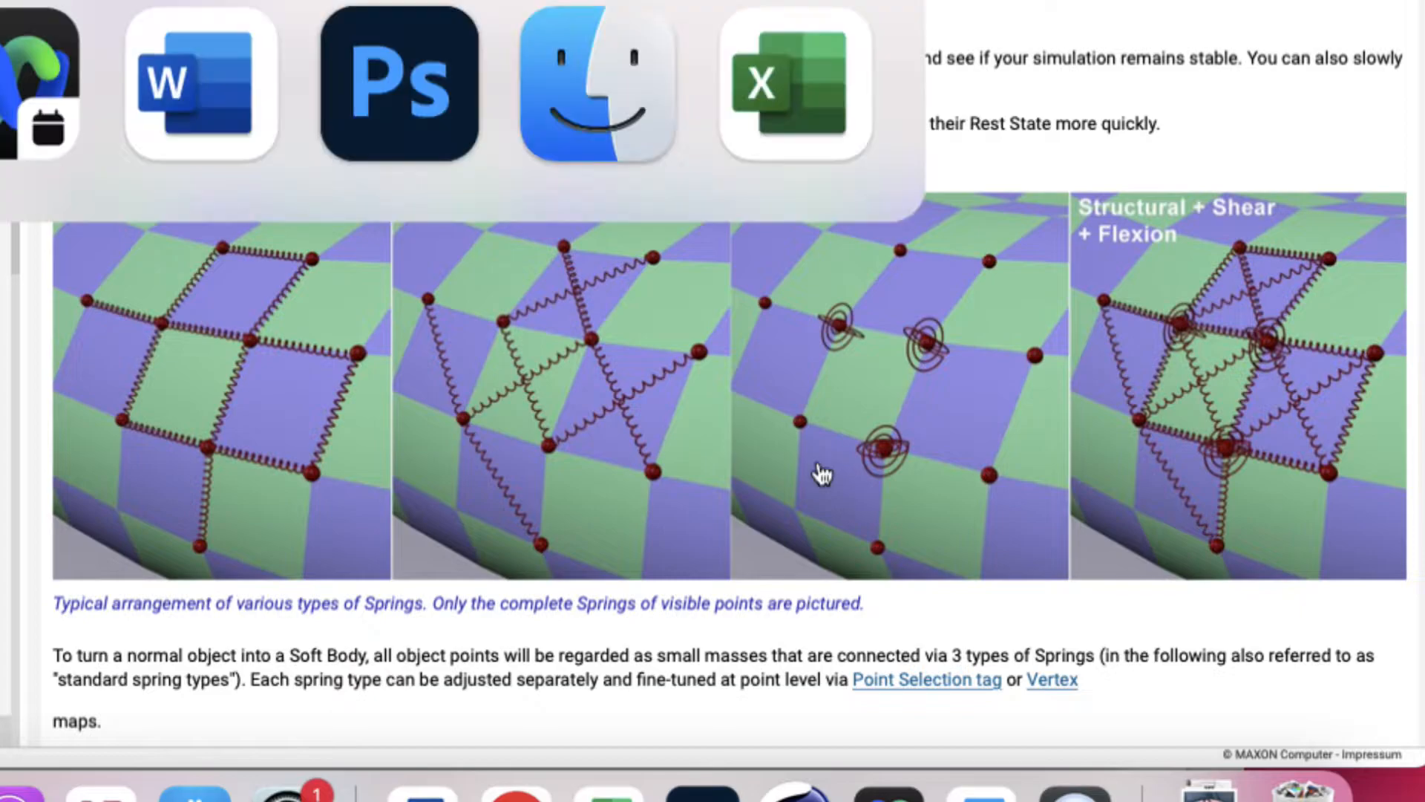
pyautogui.press('super+Tab')
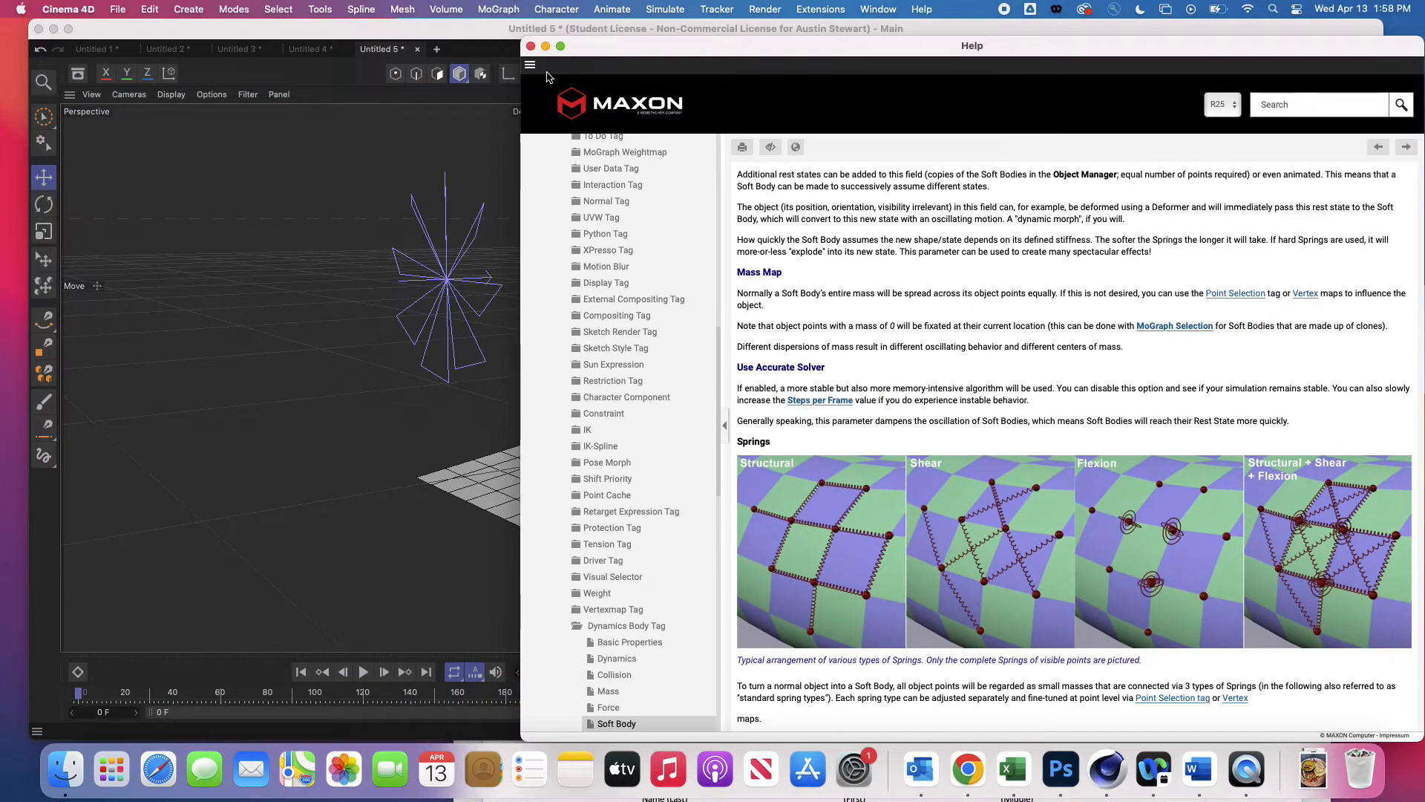
pyautogui.click(530, 46)
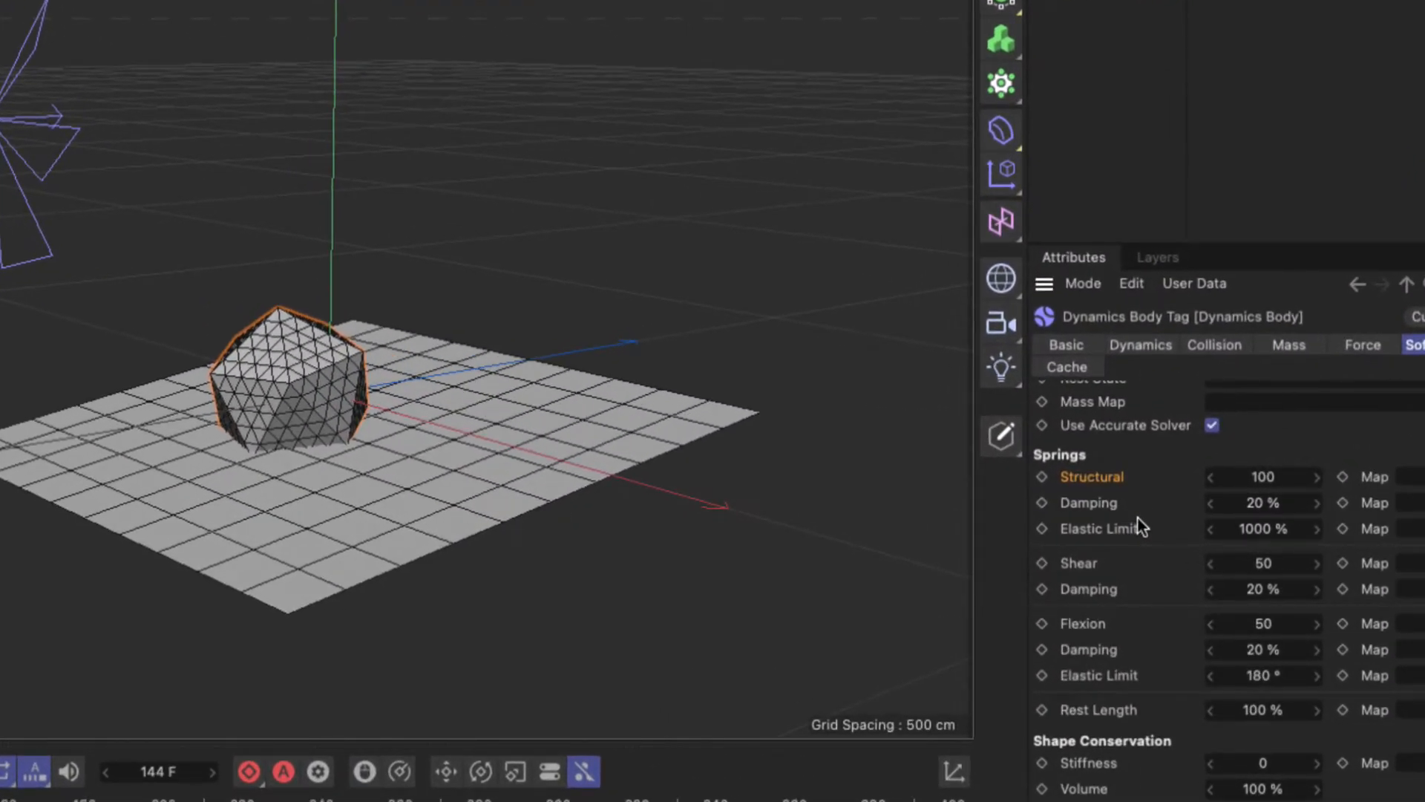
# Set the Structural spring value of the Platonic's soft body to 1
pyautogui.click(1271, 479)
pyautogui.write('1')
pyautogui.press('Return')
pyautogui.keyDown('alt'); pyautogui.moveTo(314, 607); pyautogui.dragTo(388, 509, button='middle'); pyautogui.keyUp('alt')
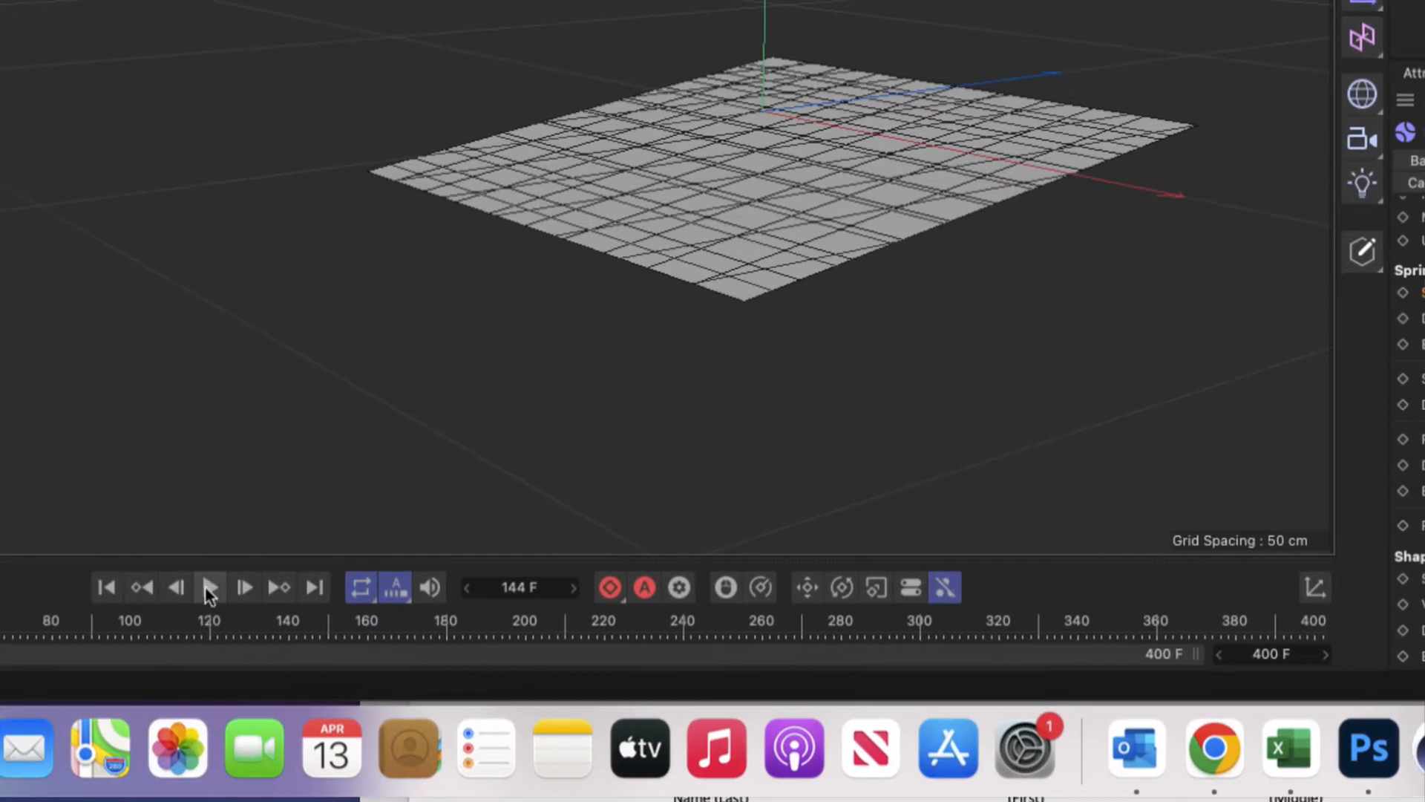
# Shorten the animation to end at frame 100 and replay the Platonic's soft-body drop onto the plane
pyautogui.click(210, 587)
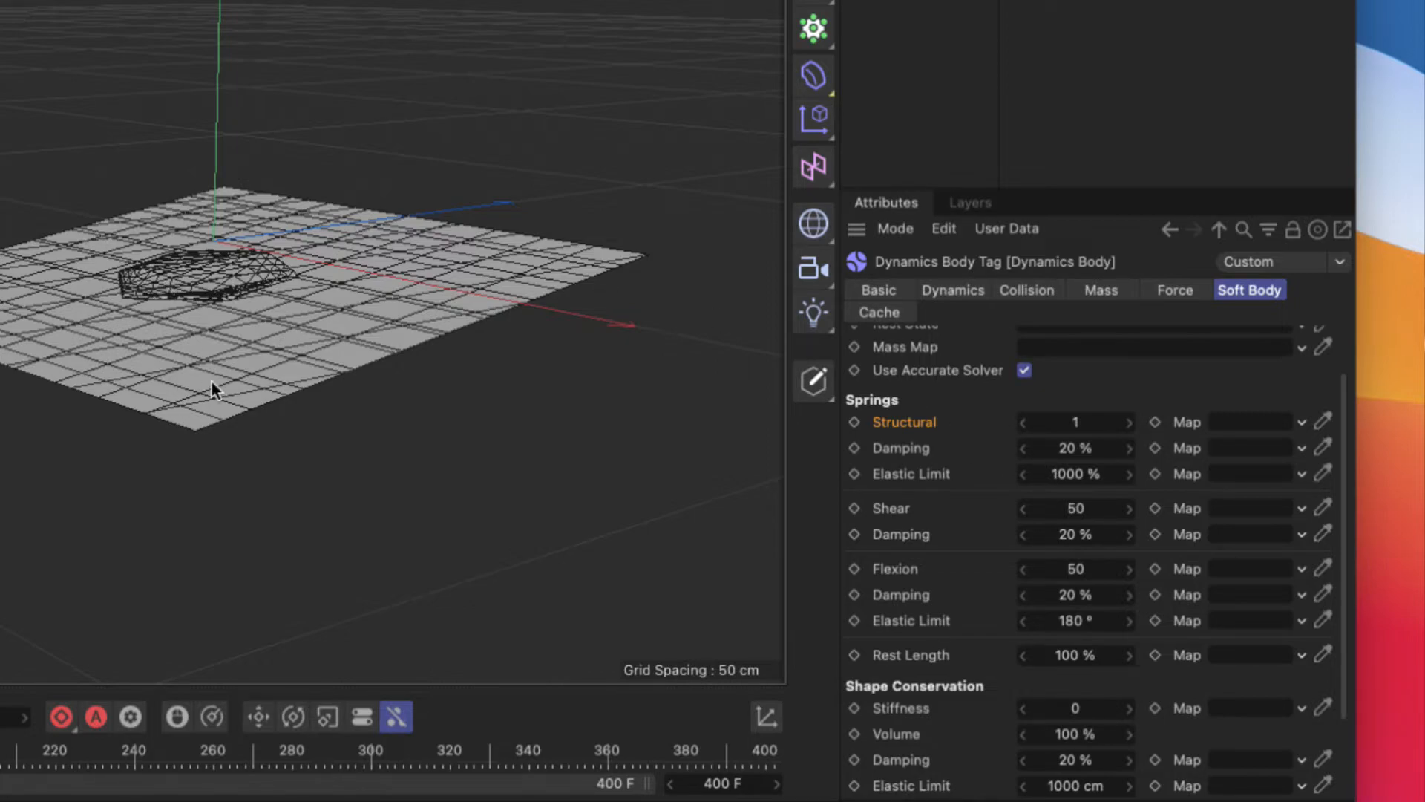
pyautogui.doubleClick(715, 781)
pyautogui.write('200')
pyautogui.press('Return')
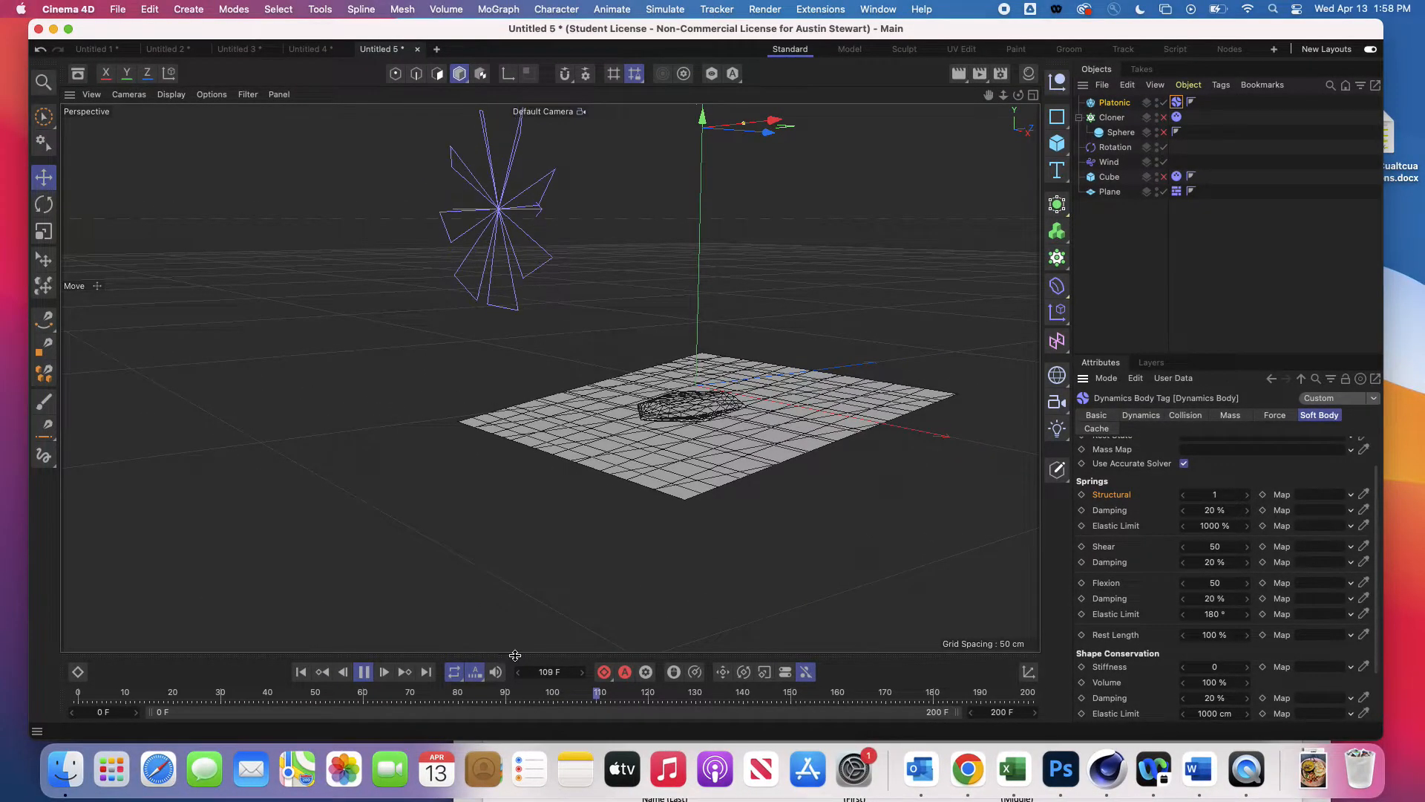
pyautogui.click(363, 674)
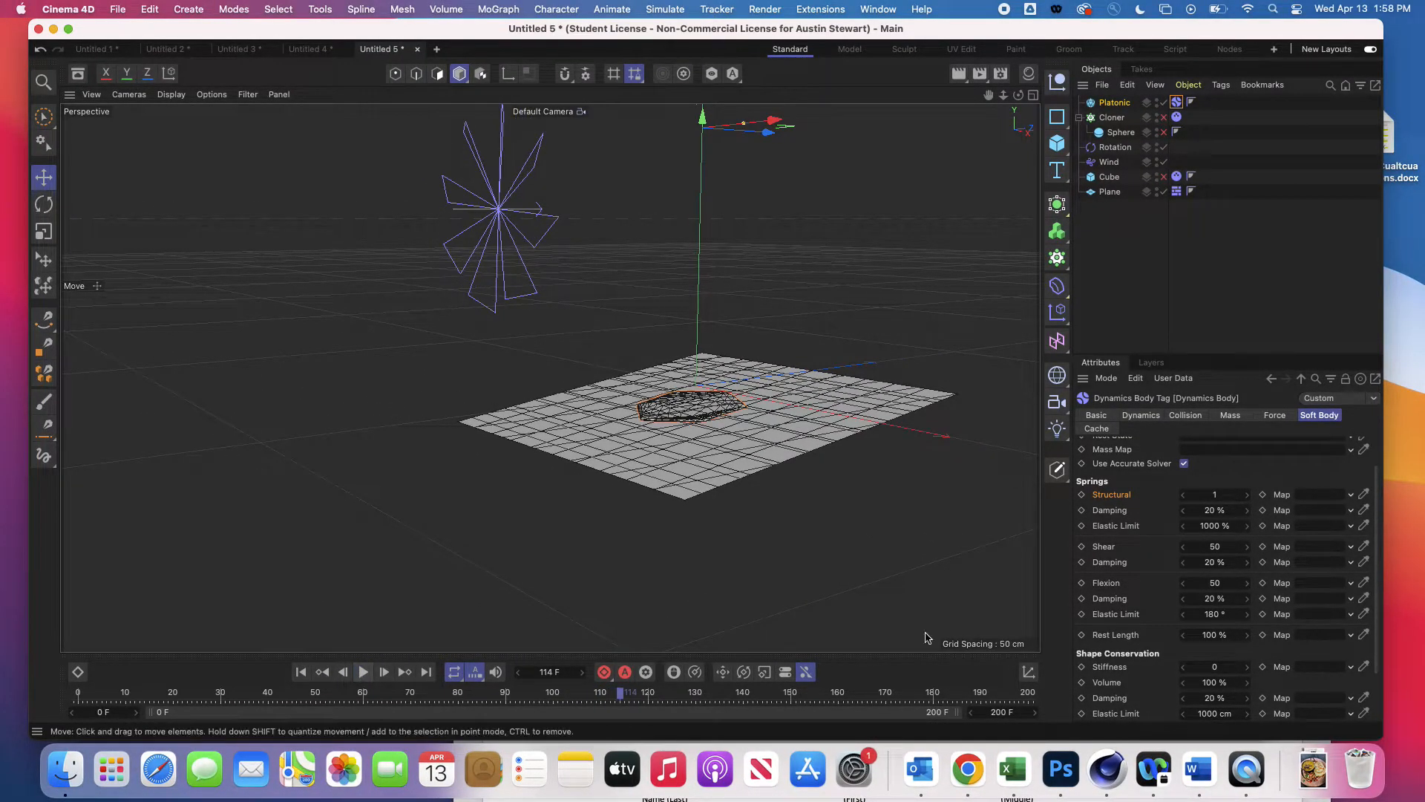
pyautogui.click(1002, 712)
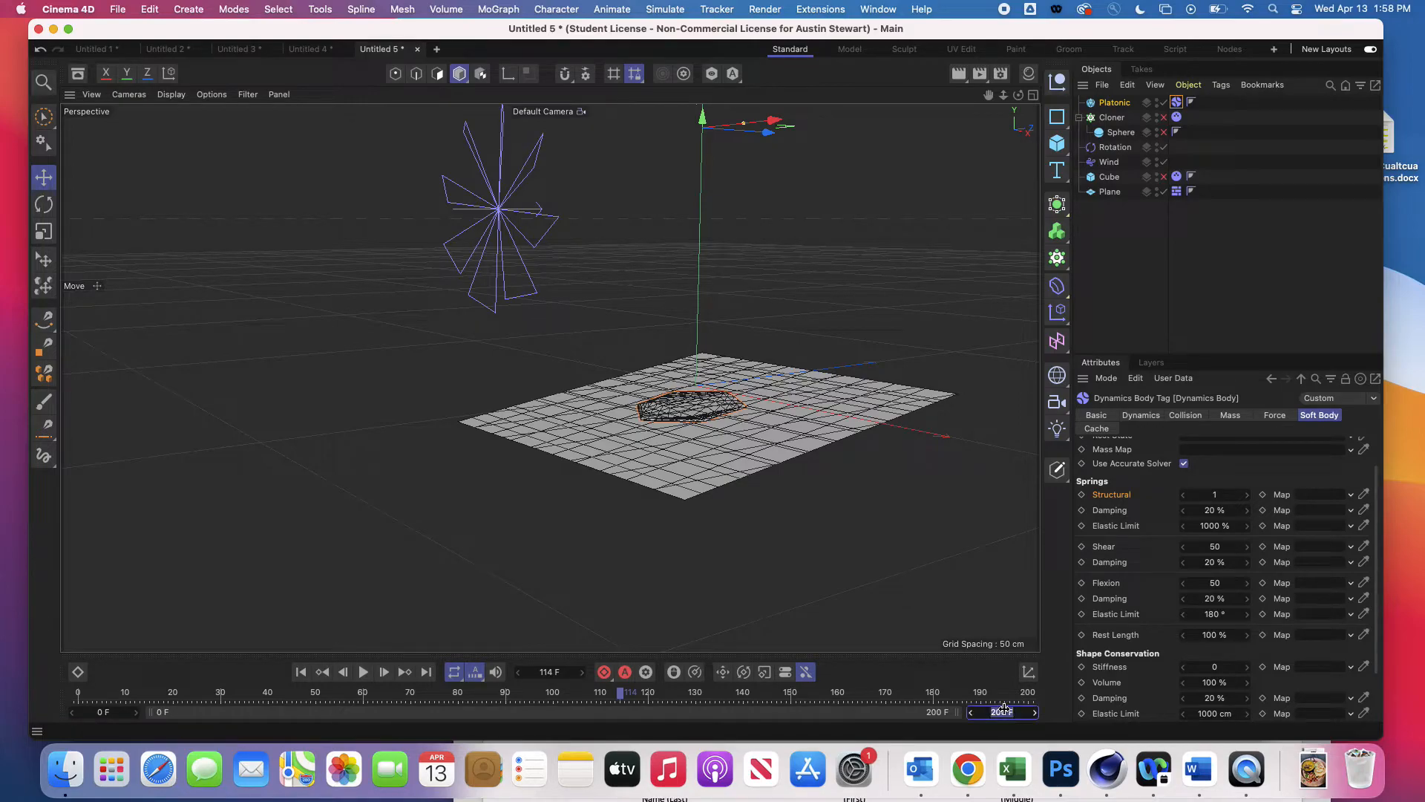
pyautogui.press('Return')
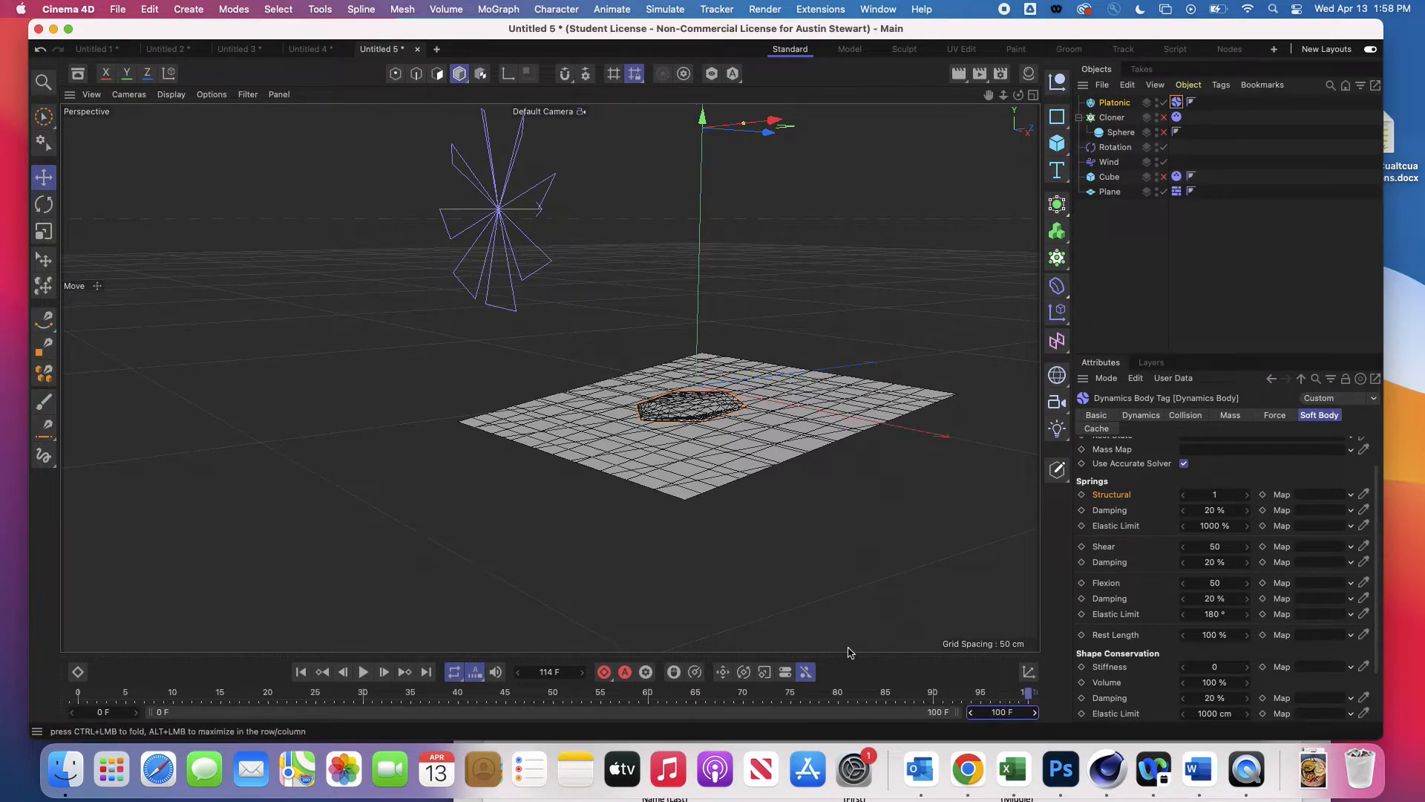
pyautogui.click(364, 674)
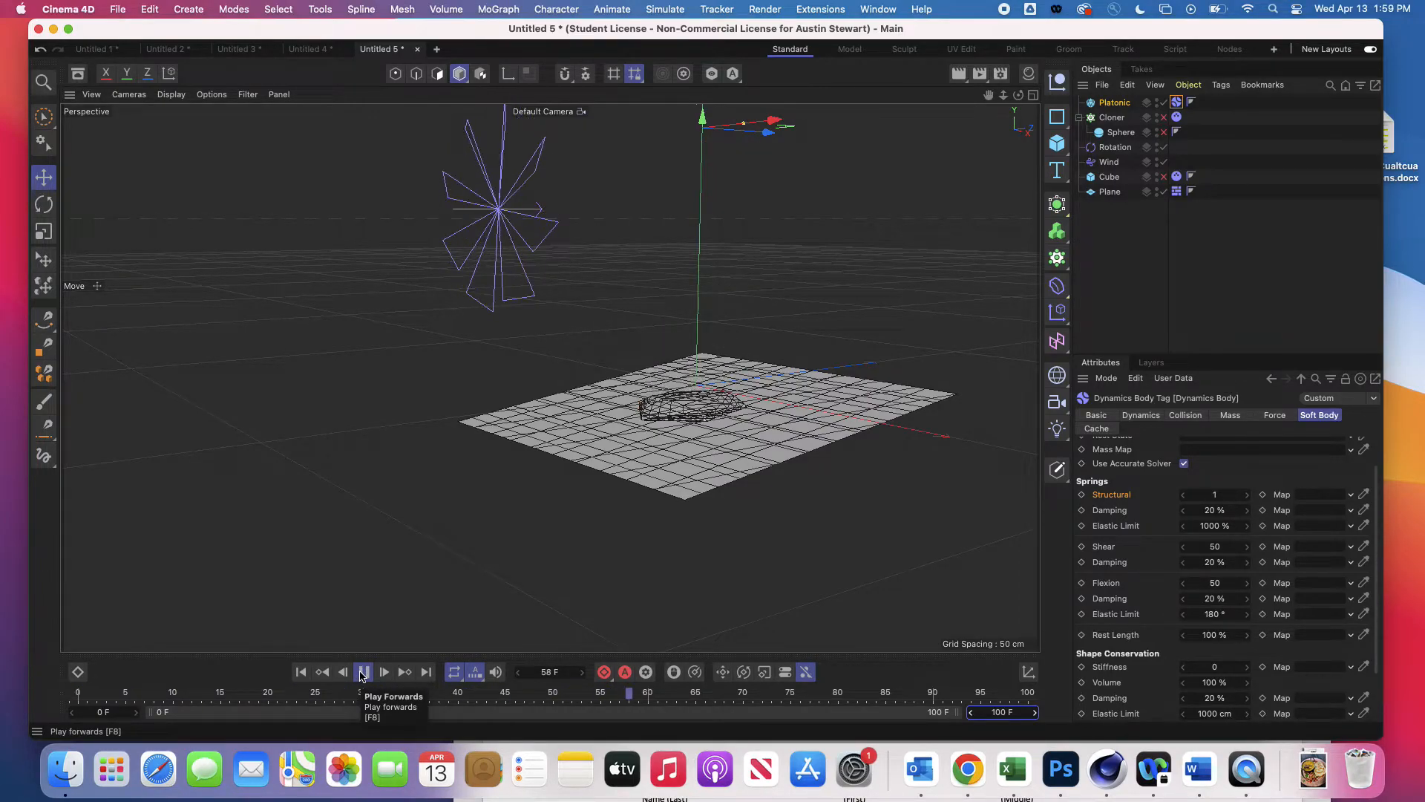
pyautogui.click(364, 674)
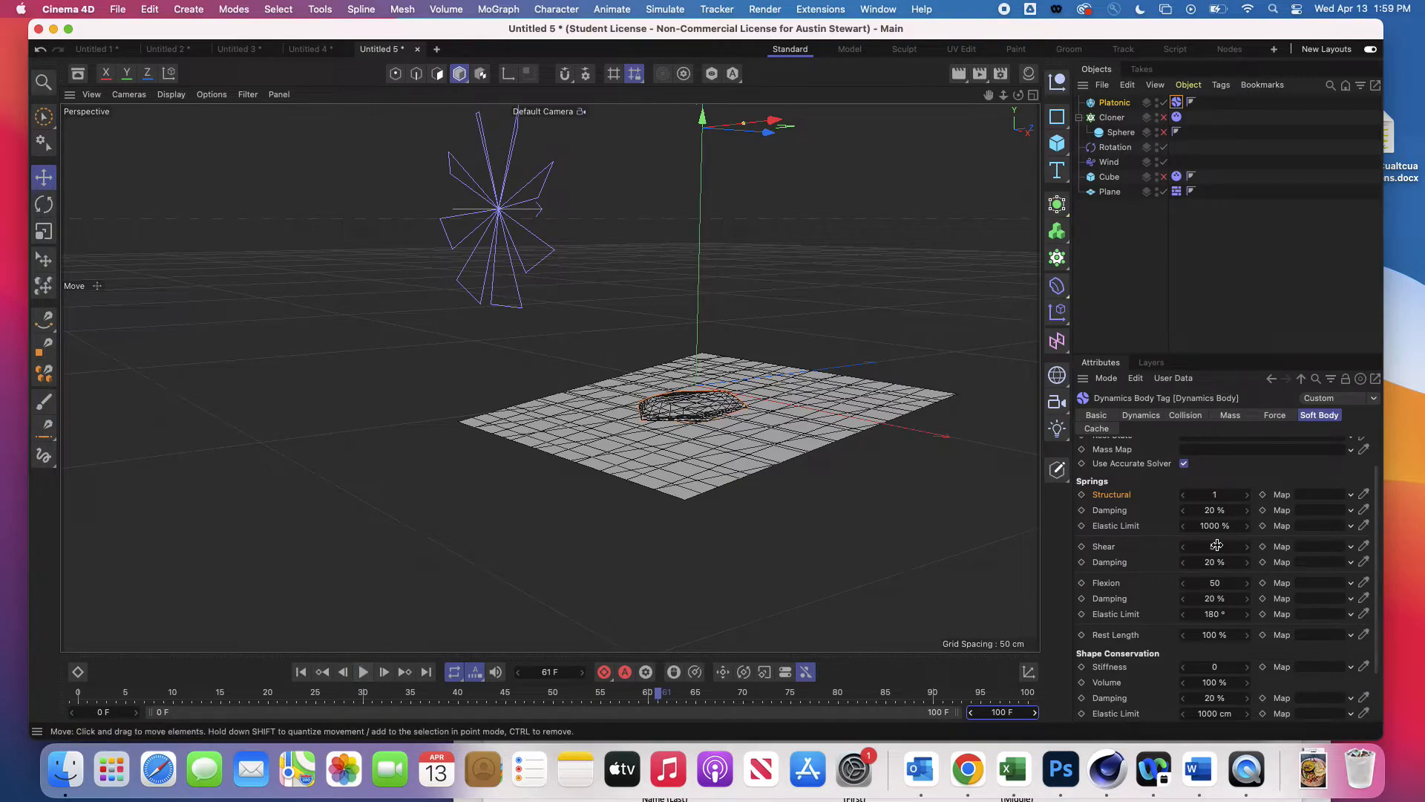
# Set the Platonic's Structural spring value to 50 and replay its drop from the first frame
pyautogui.click(1214, 495)
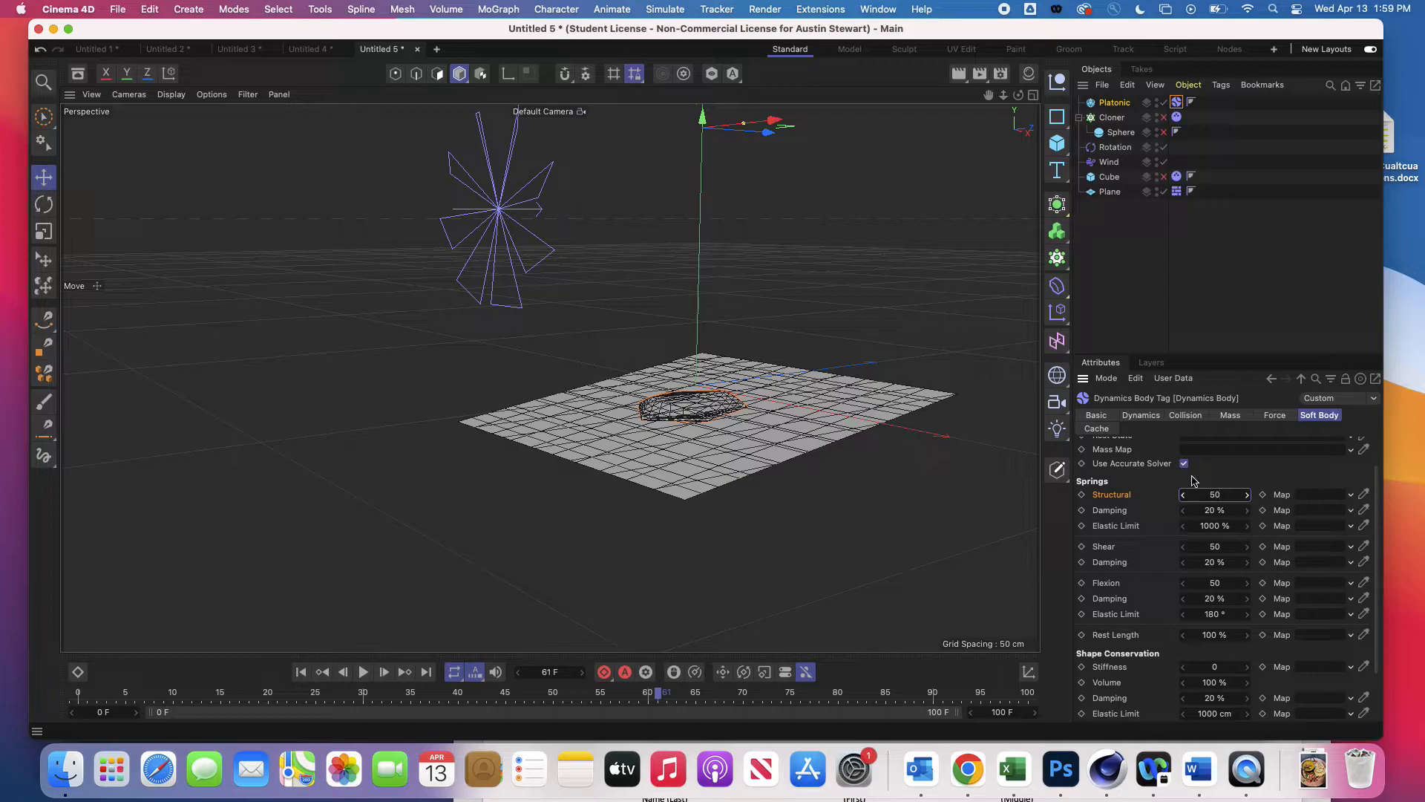
pyautogui.click(301, 672)
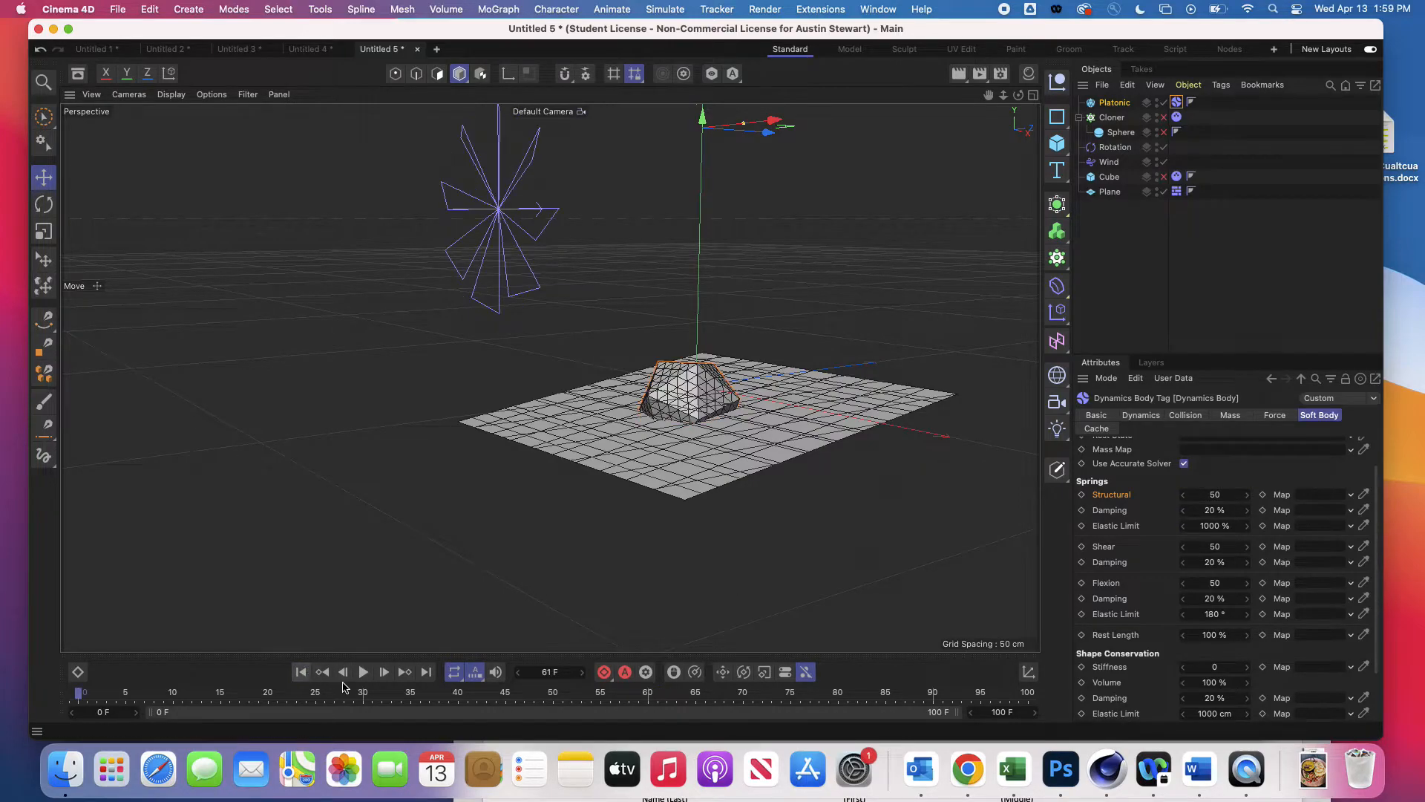
pyautogui.click(364, 672)
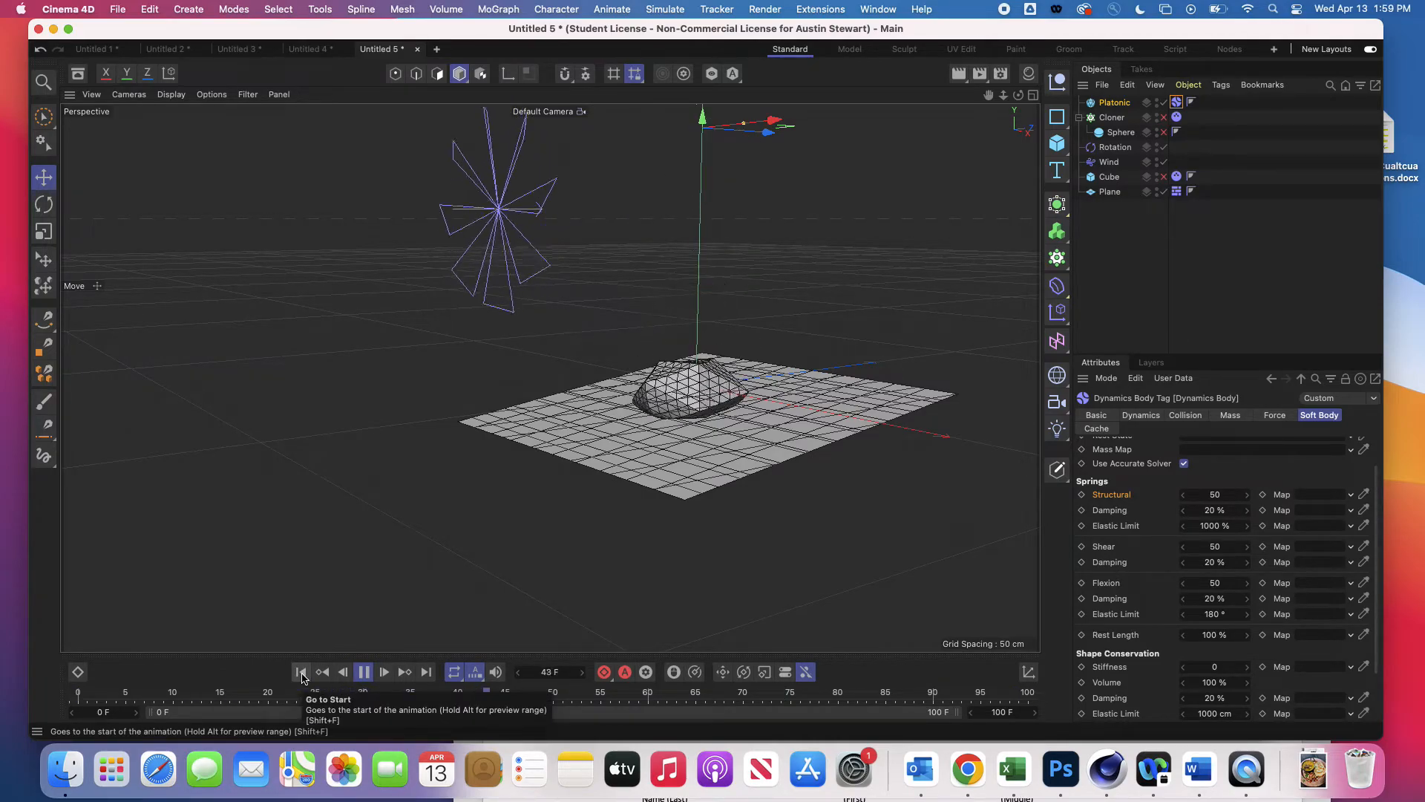
pyautogui.click(301, 673)
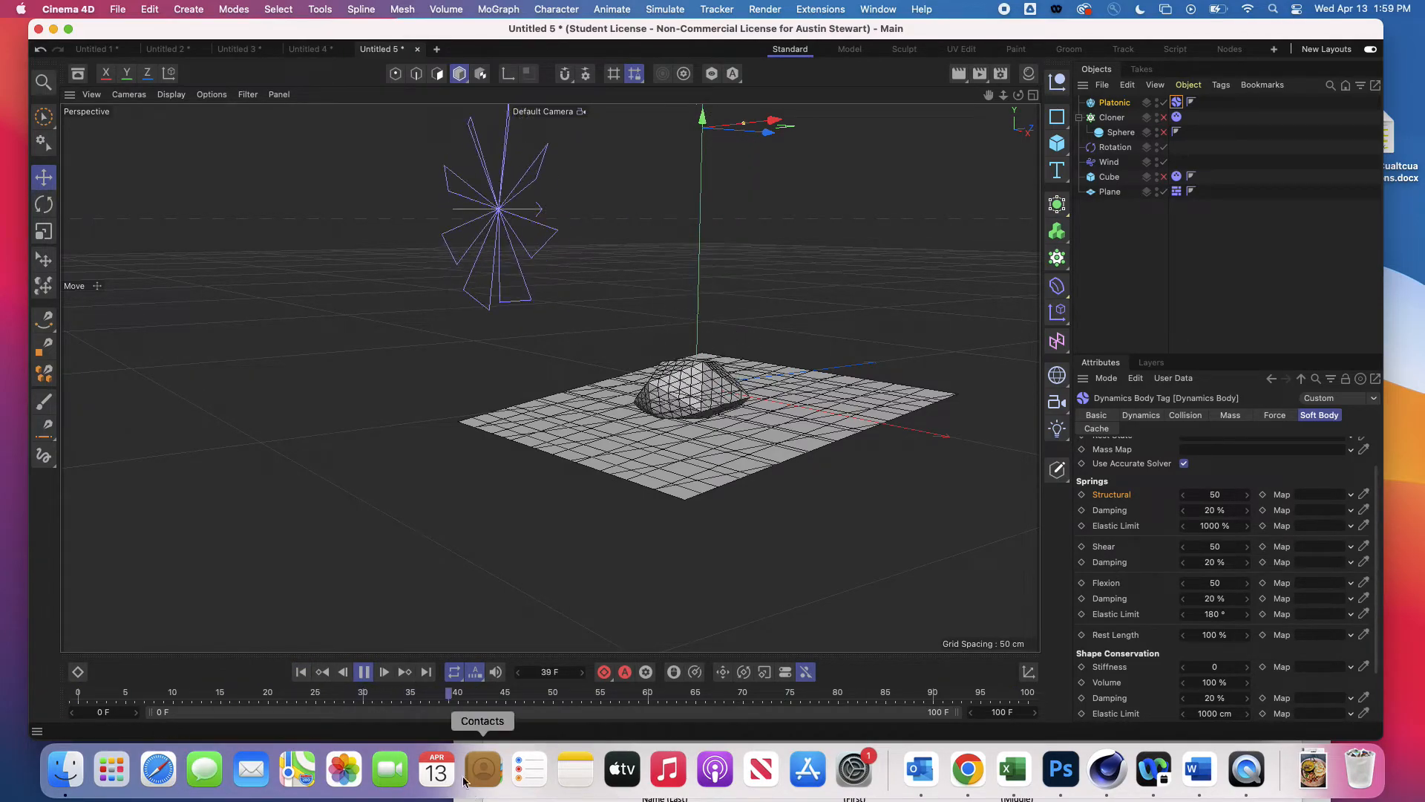
pyautogui.click(301, 672)
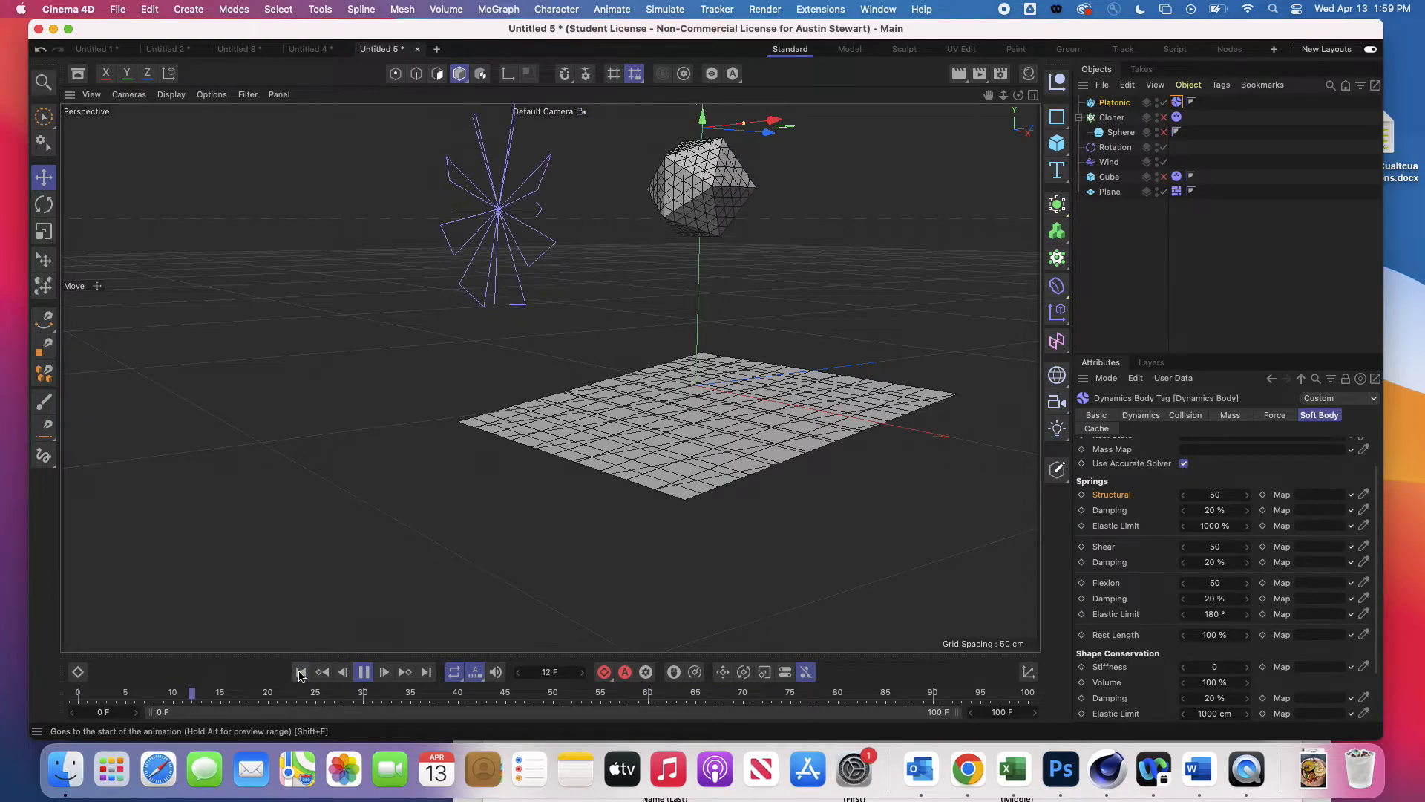
pyautogui.click(363, 673)
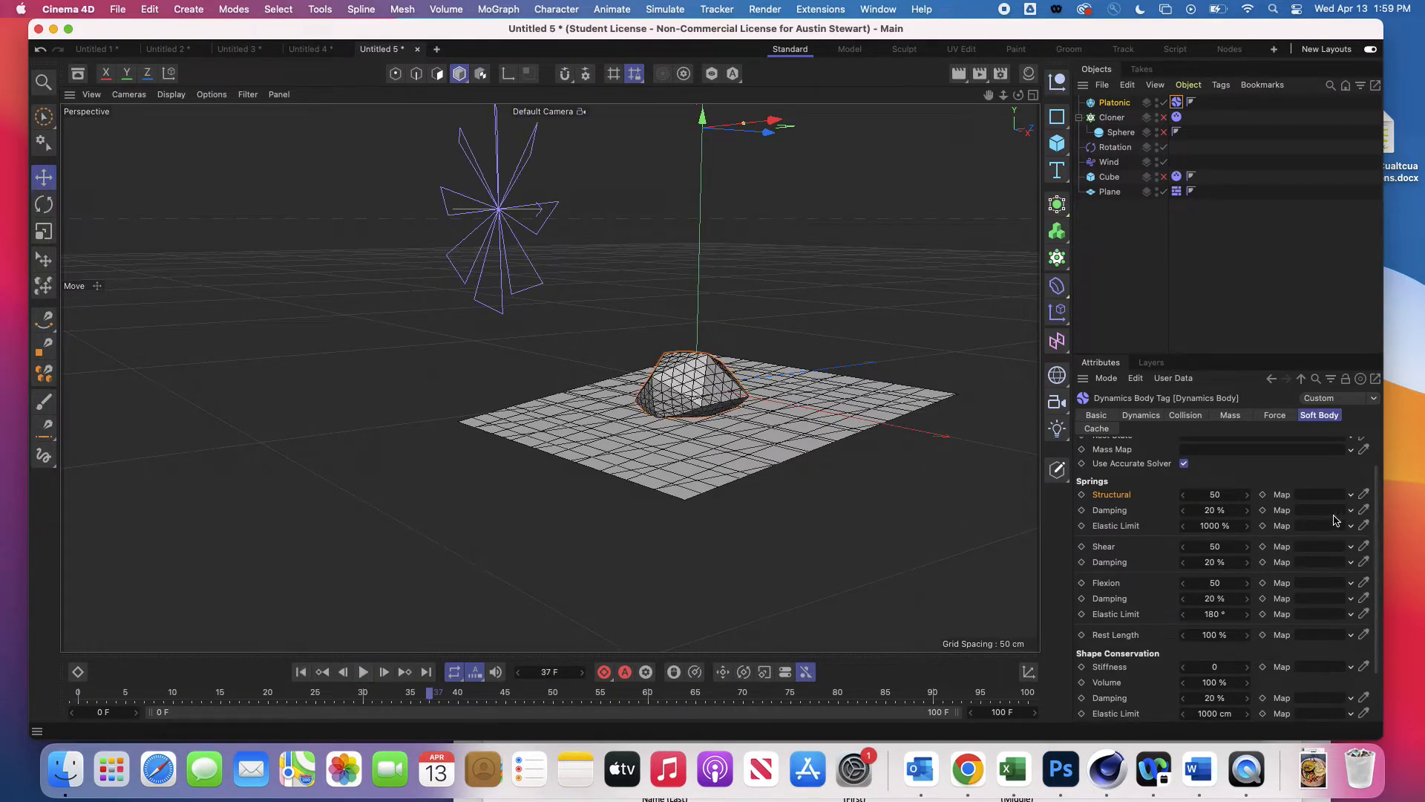
# Set the soft body's Structural springs to 100 and Shear to 1, and test the drop from the first frame
pyautogui.click(1217, 498)
pyautogui.click(1216, 547)
pyautogui.press('Return')
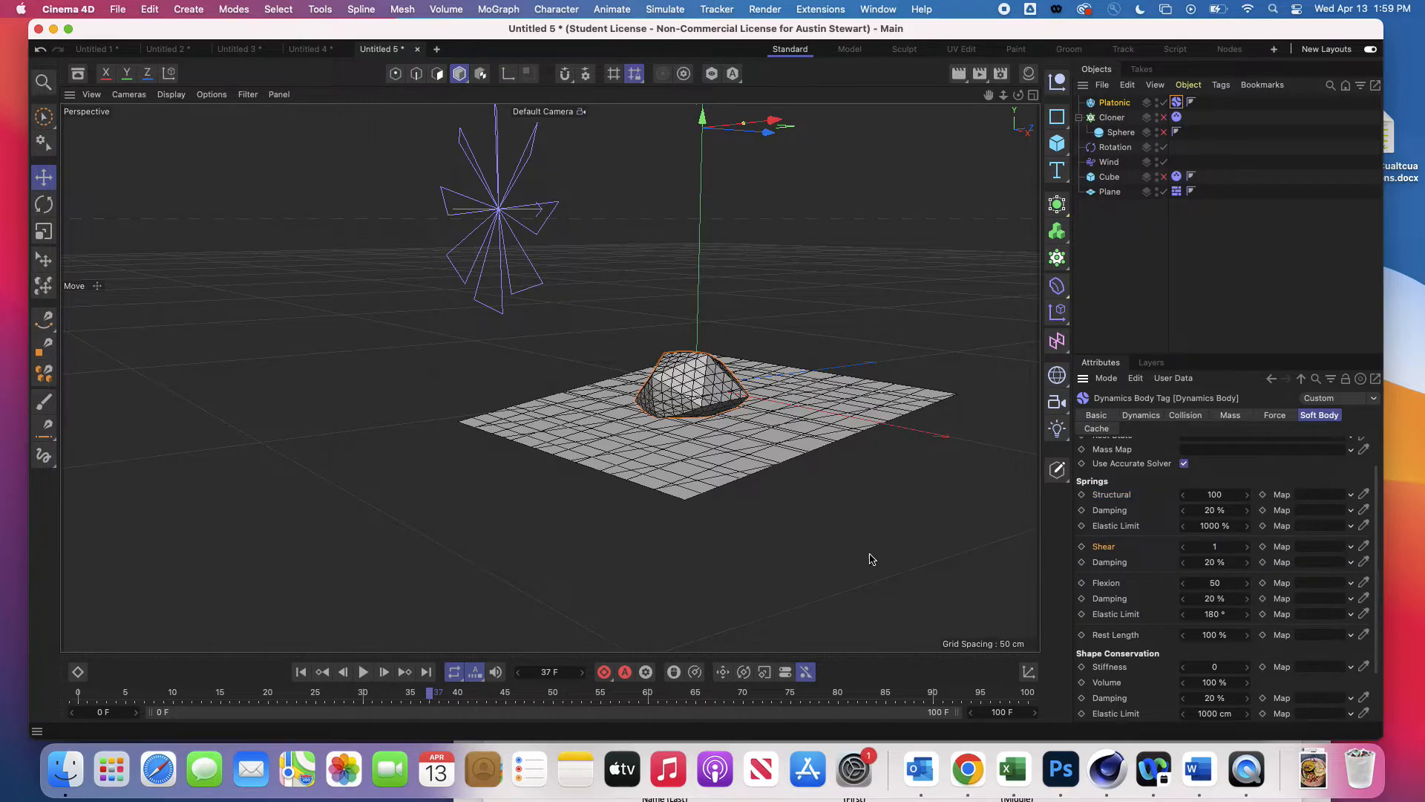
pyautogui.click(301, 671)
pyautogui.click(364, 673)
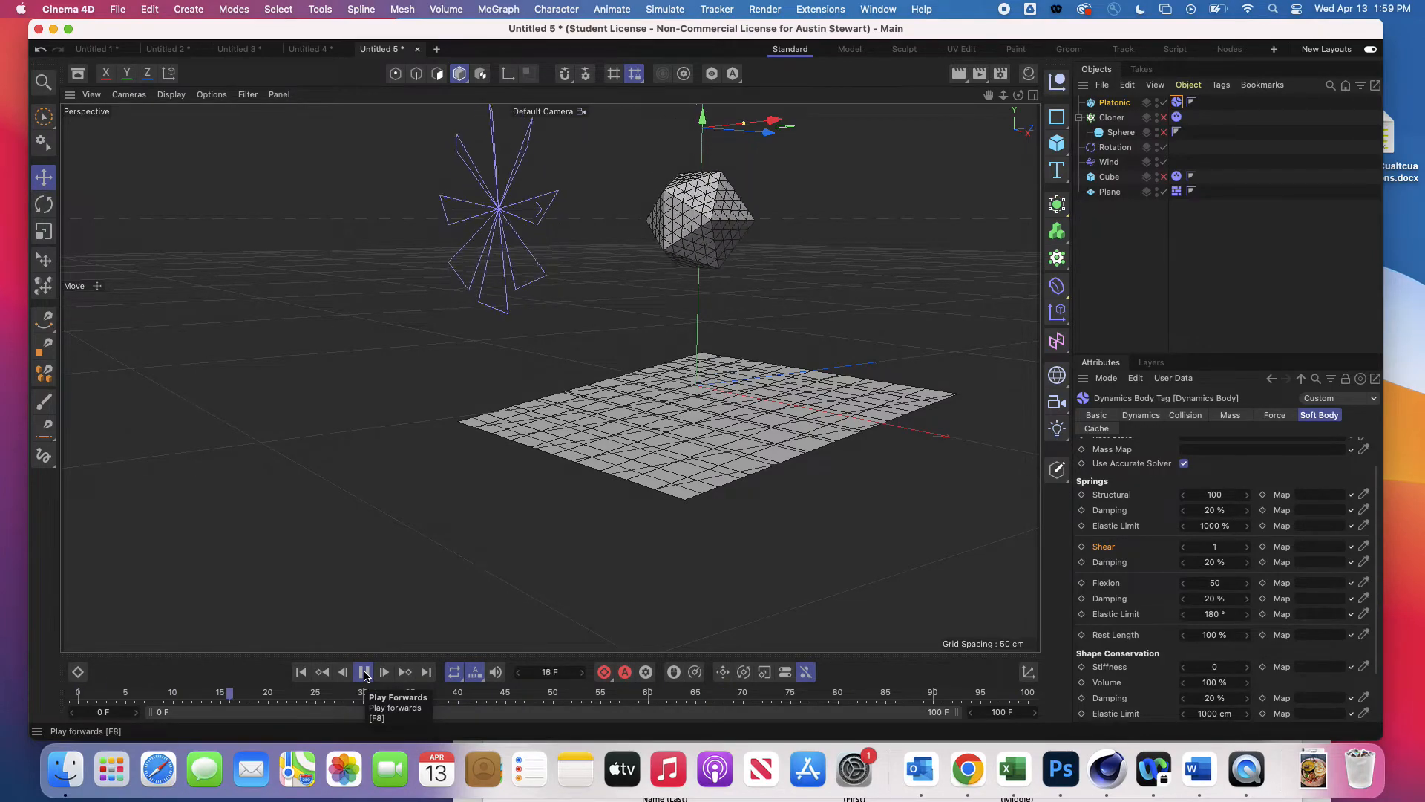
pyautogui.click(364, 673)
# Set the Shear spring value to 100 and play the Platonic's drop
pyautogui.click(1218, 548)
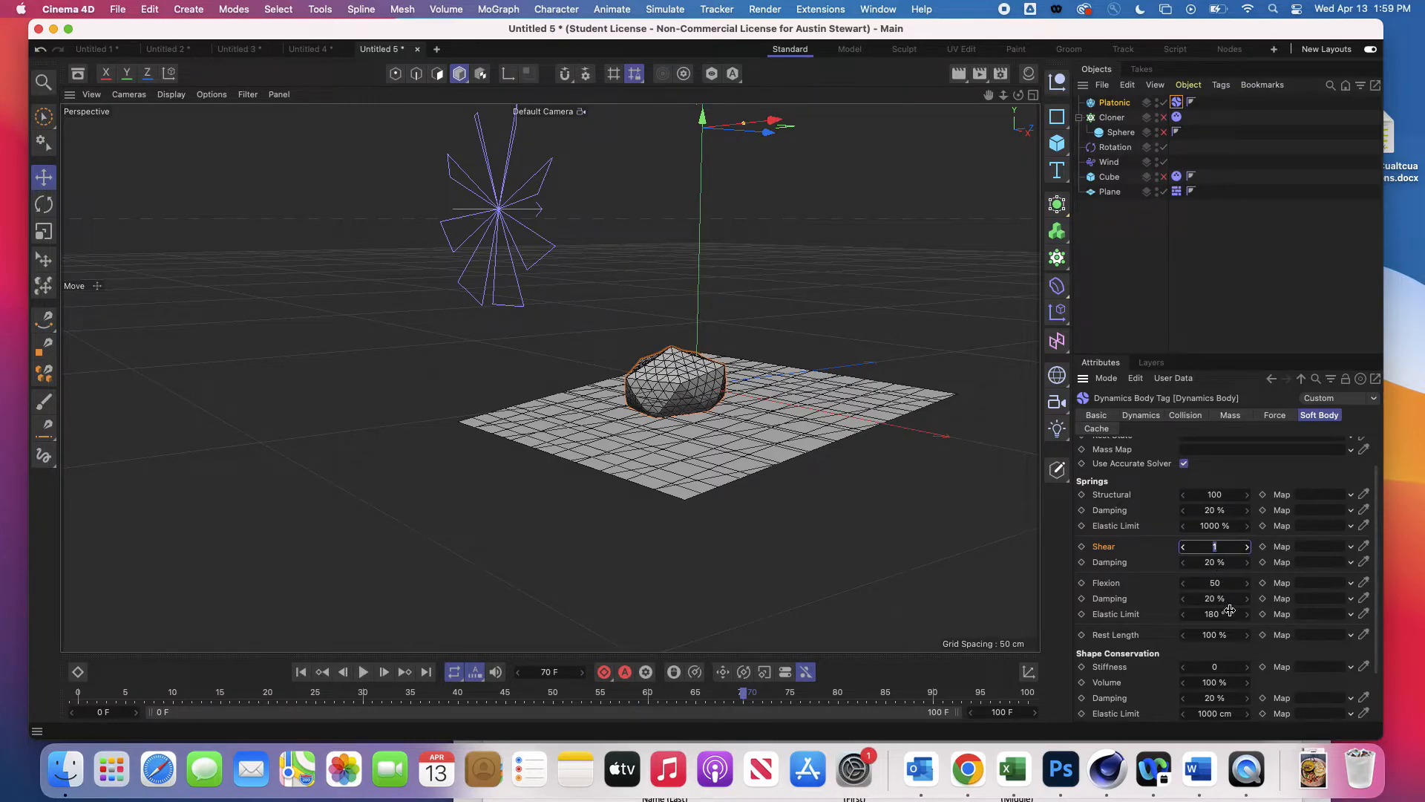
pyautogui.press('Return')
pyautogui.click(363, 672)
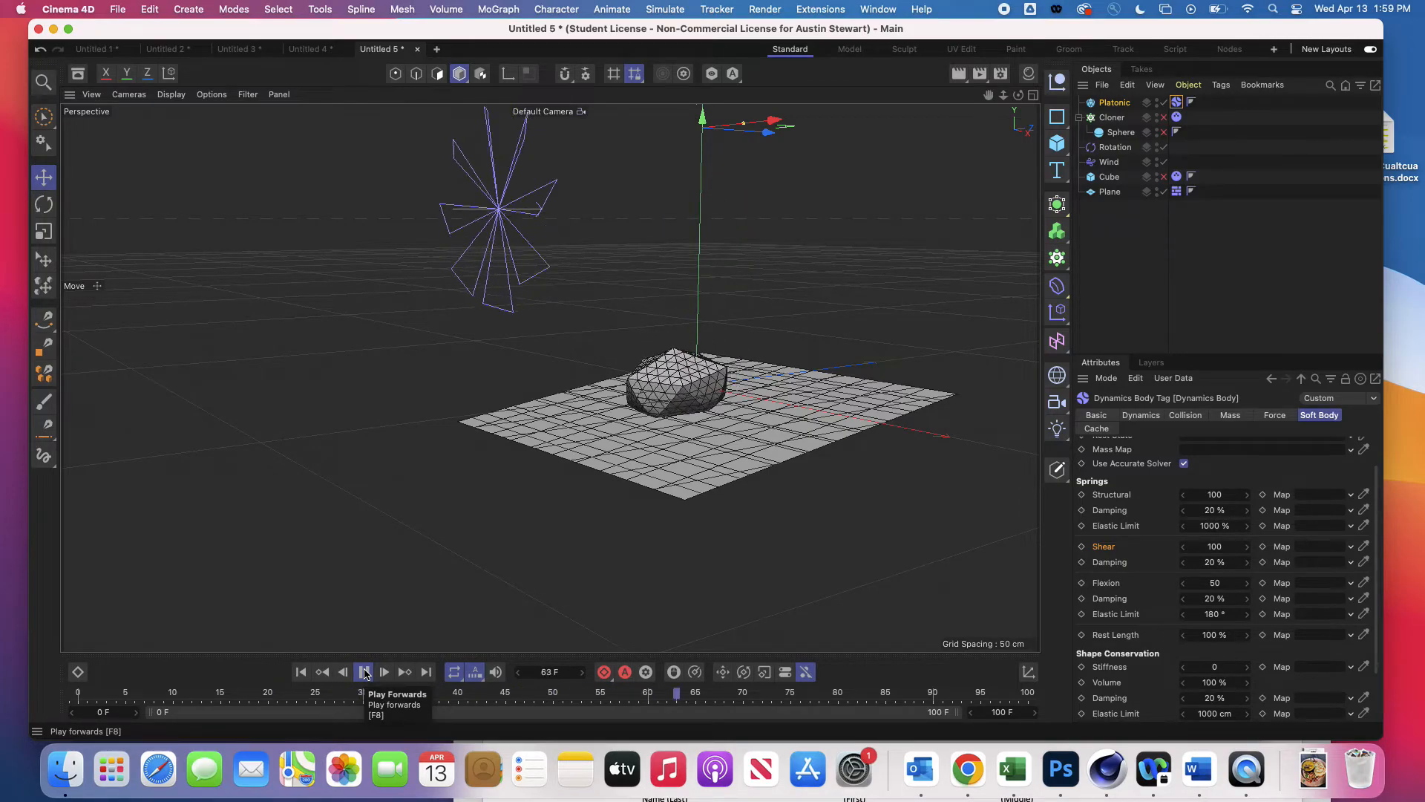
pyautogui.click(363, 672)
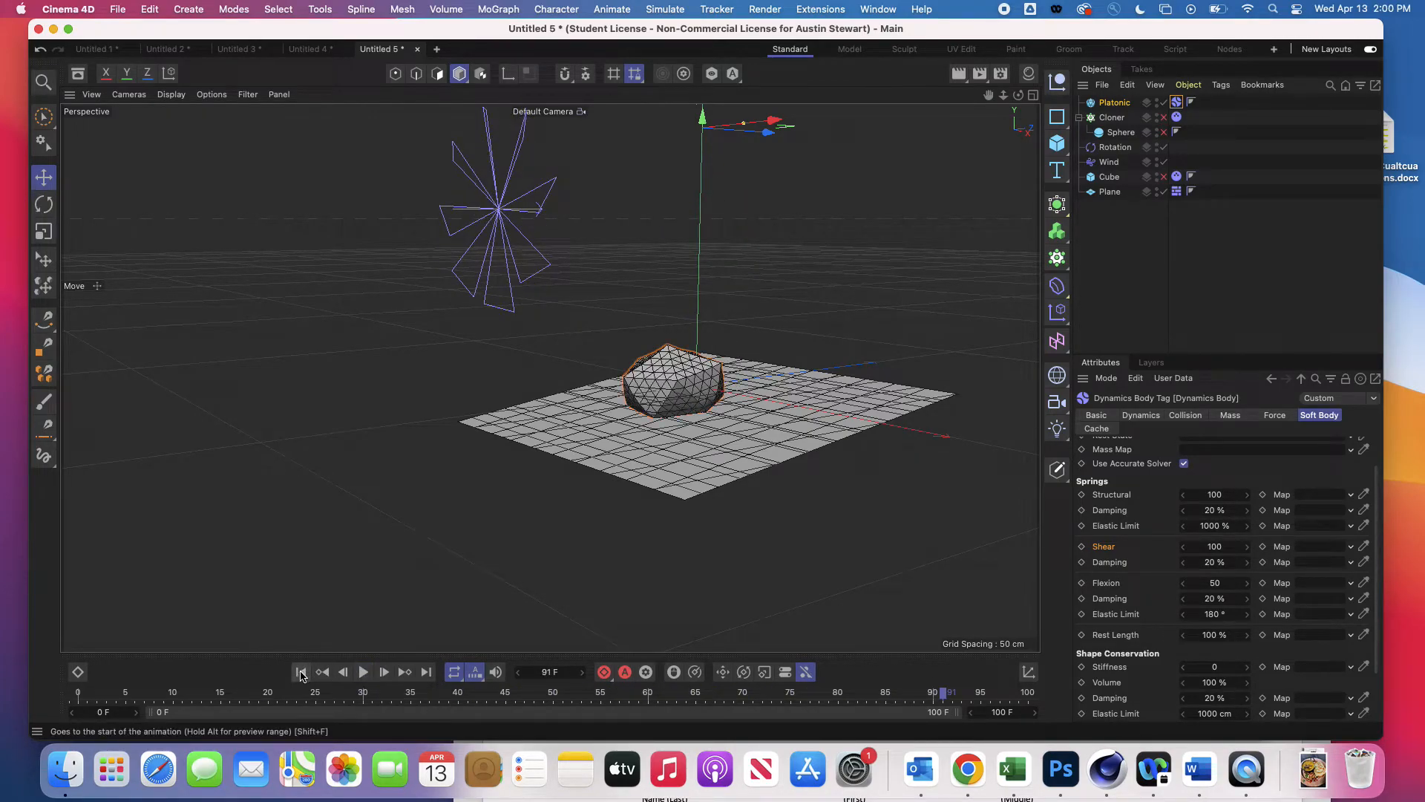
# Return to the first frame, set the Flexion spring value to 1 and play the drop
pyautogui.click(300, 671)
pyautogui.click(1216, 579)
pyautogui.write('1')
pyautogui.click(1170, 563)
pyautogui.click(363, 672)
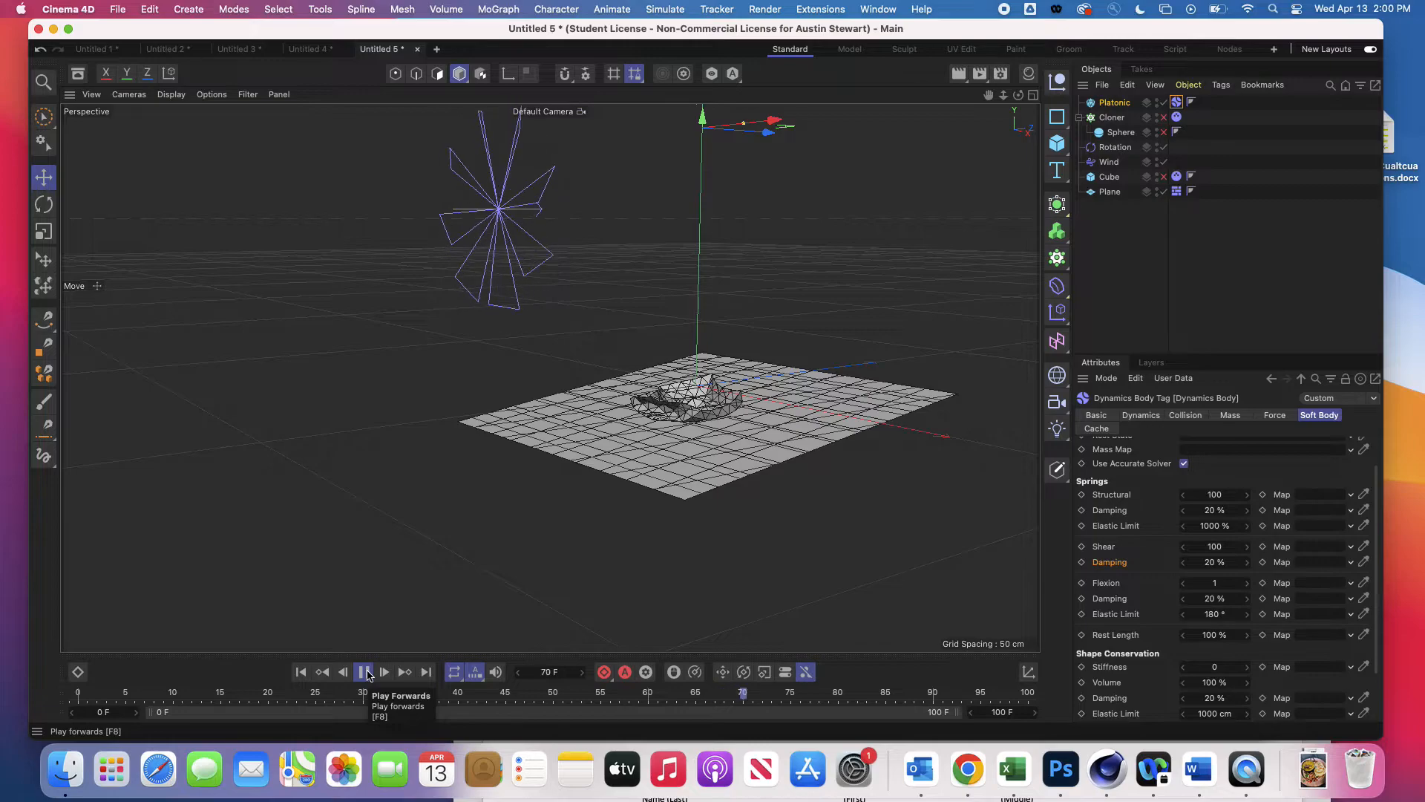
pyautogui.click(364, 672)
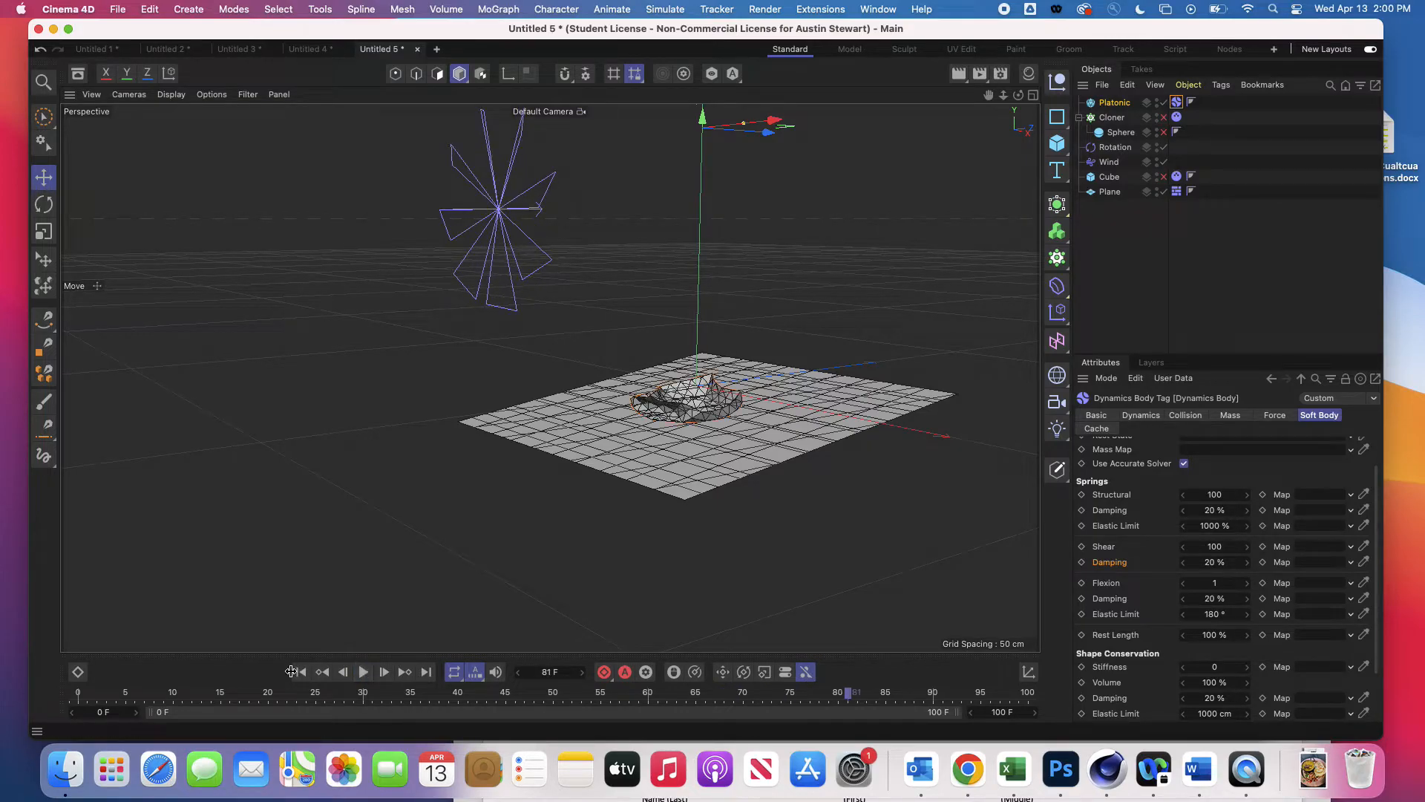
# Replay the low-Flexion drop from the first frame and return to the start of the animation
pyautogui.click(300, 671)
pyautogui.click(364, 671)
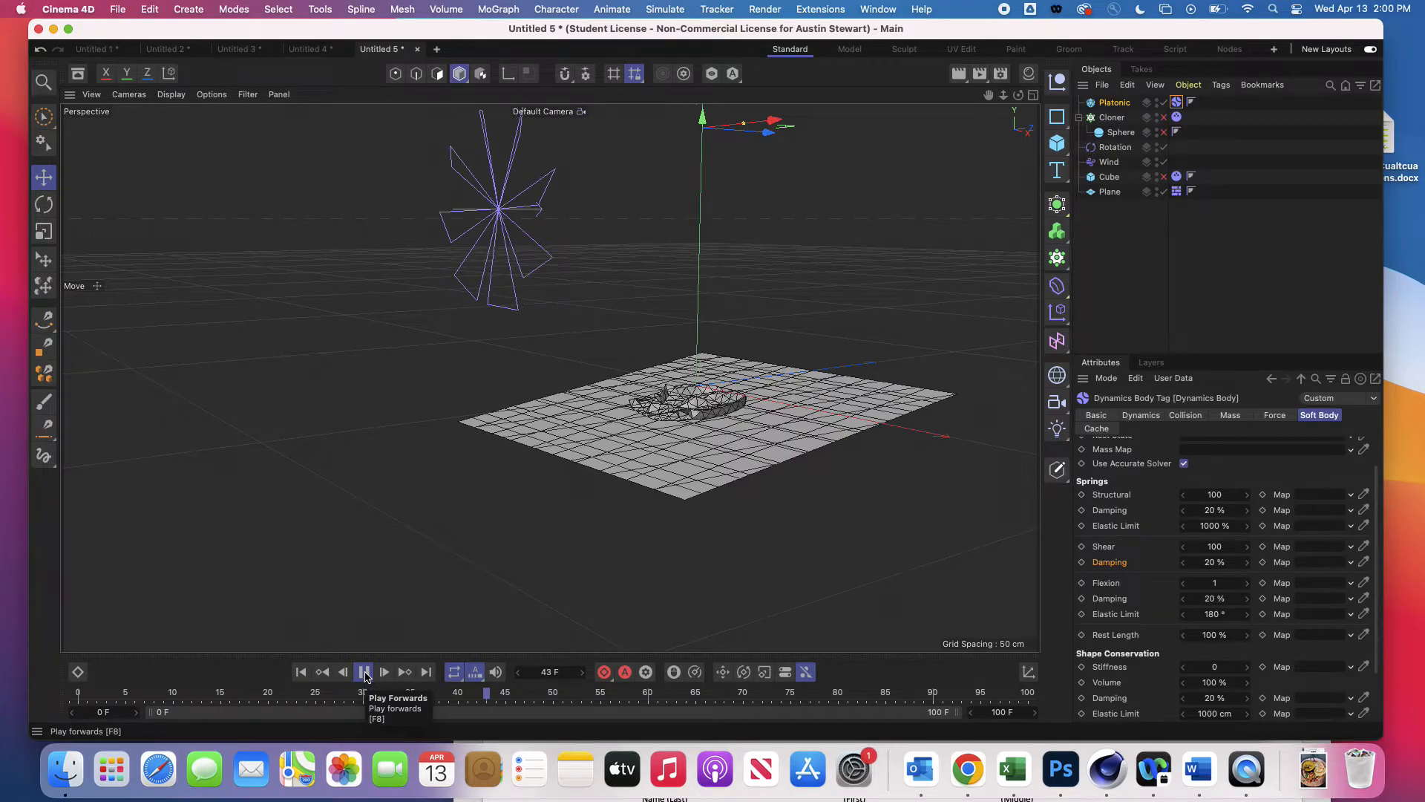
pyautogui.click(363, 671)
pyautogui.click(308, 672)
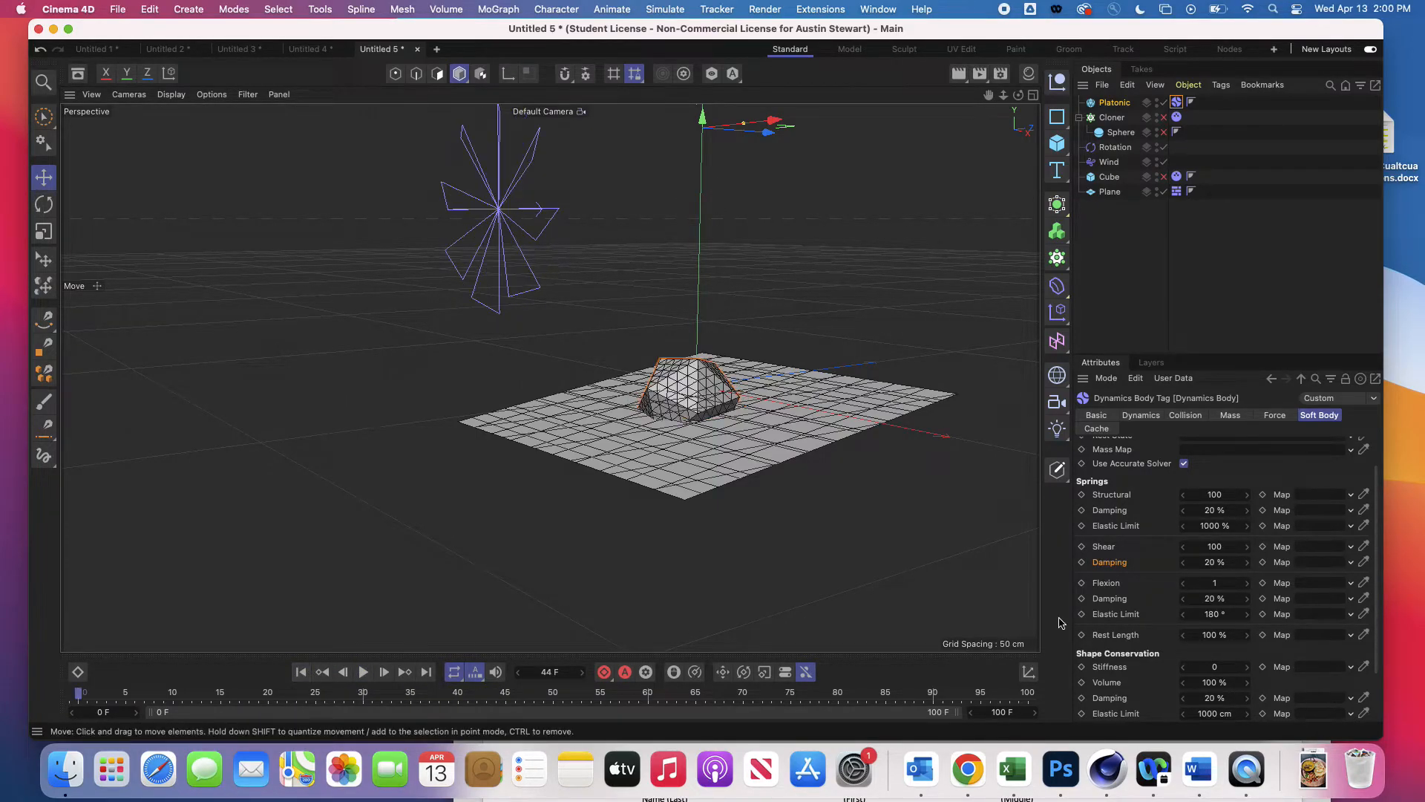
# Set the Flexion spring value to 100 and play the Platonic's drop onto the plane
pyautogui.click(1230, 583)
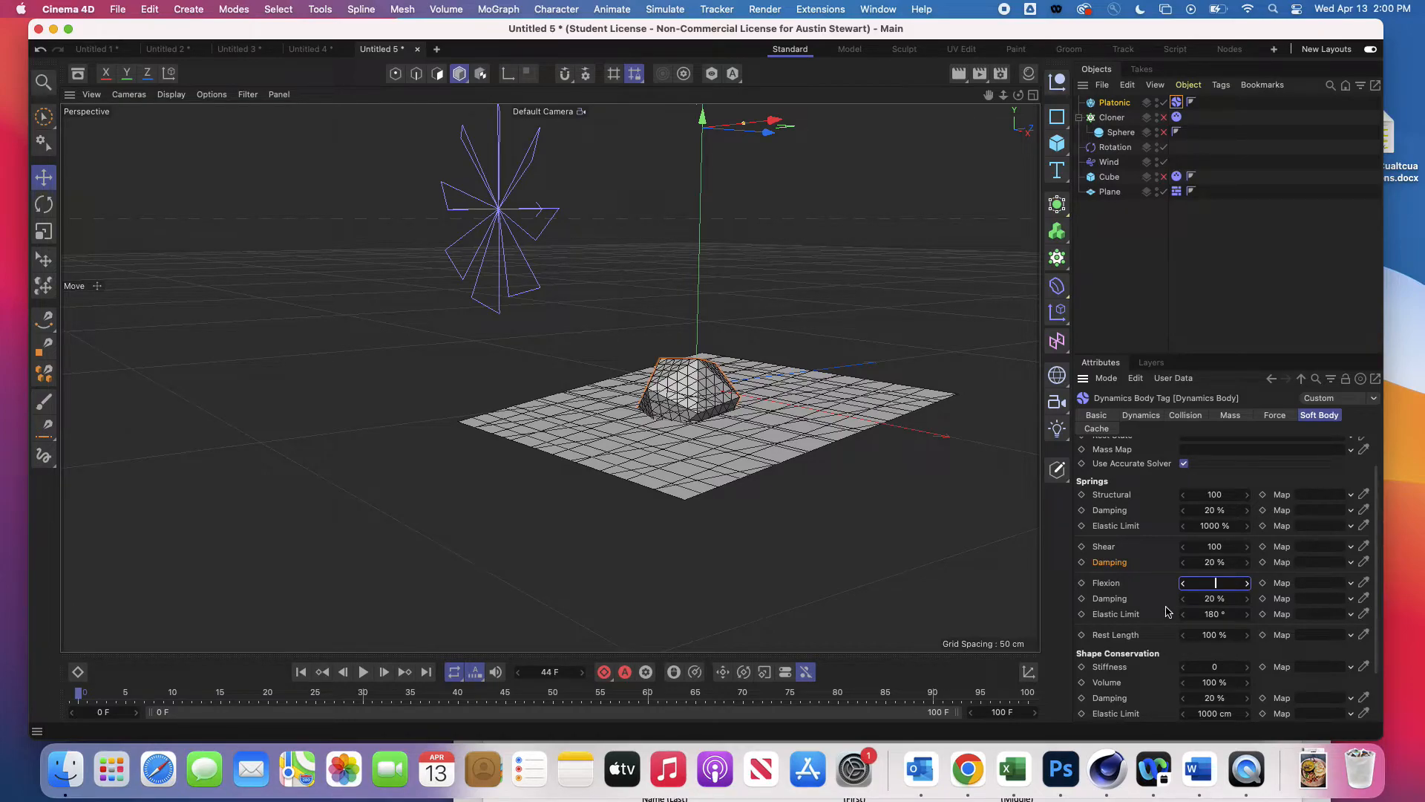
pyautogui.write('100')
pyautogui.press('Return')
pyautogui.click(364, 677)
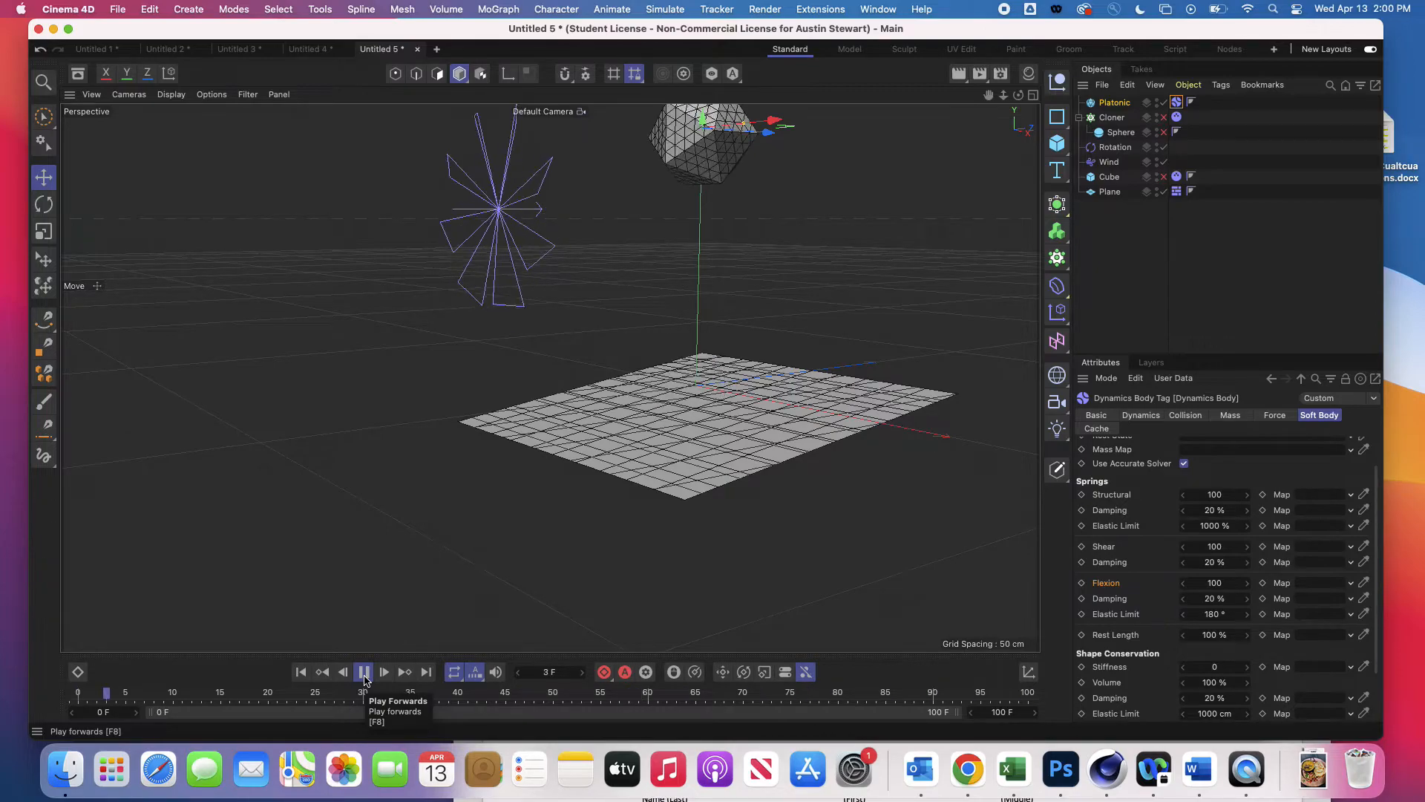
pyautogui.click(364, 671)
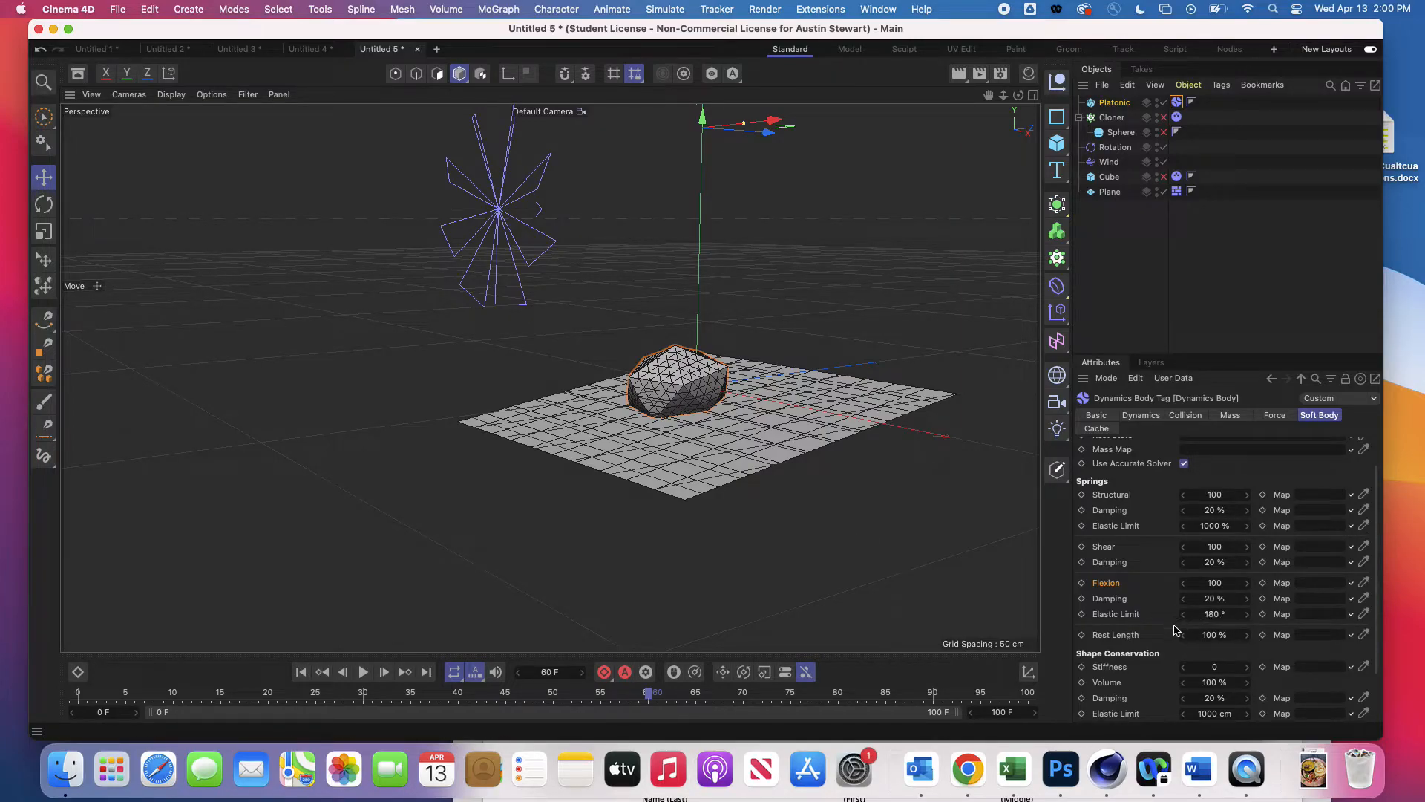
# Set the Shape Conservation Stiffness to 10 and play the drop from the first frame
pyautogui.scroll(-3, 1184, 653)
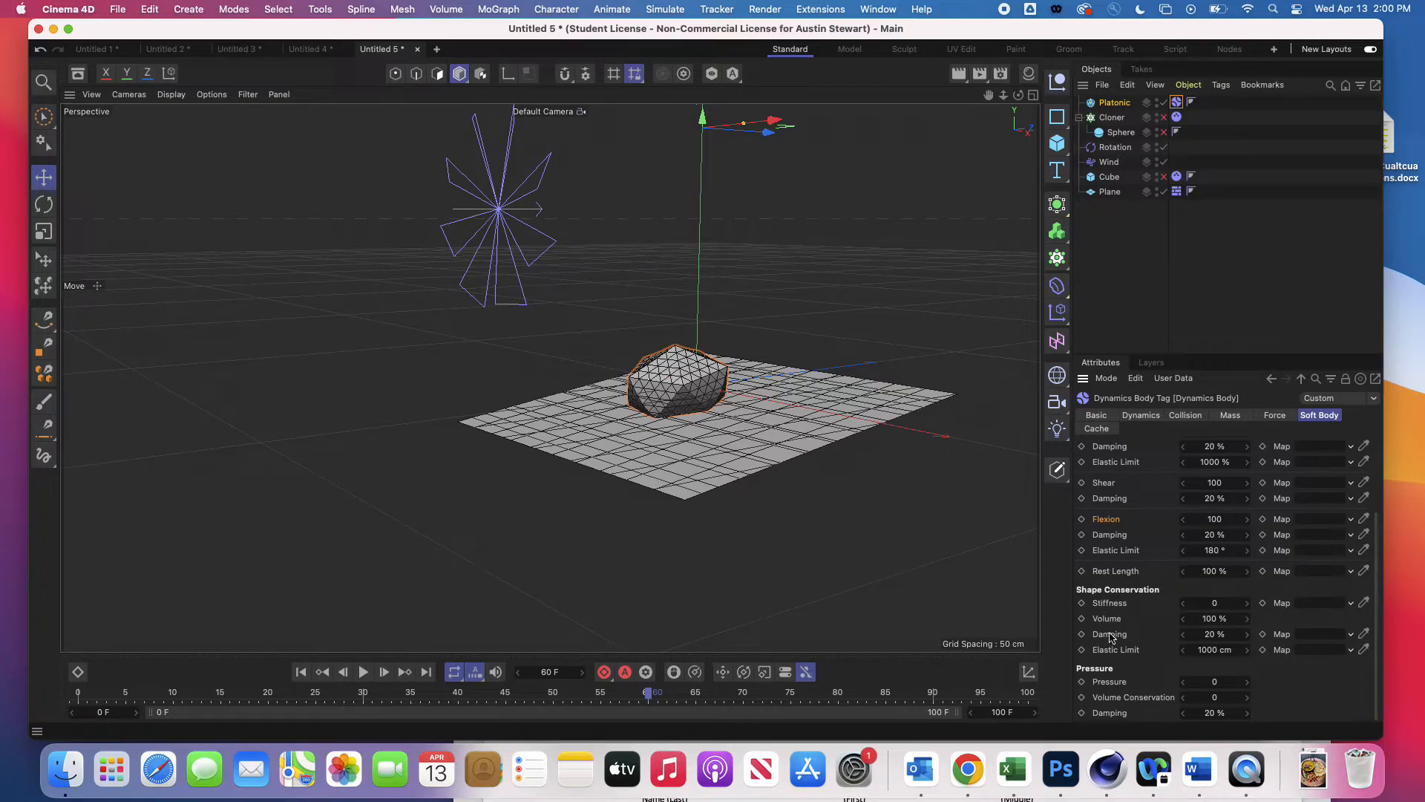
pyautogui.click(1221, 602)
pyautogui.press('Return')
pyautogui.click(301, 672)
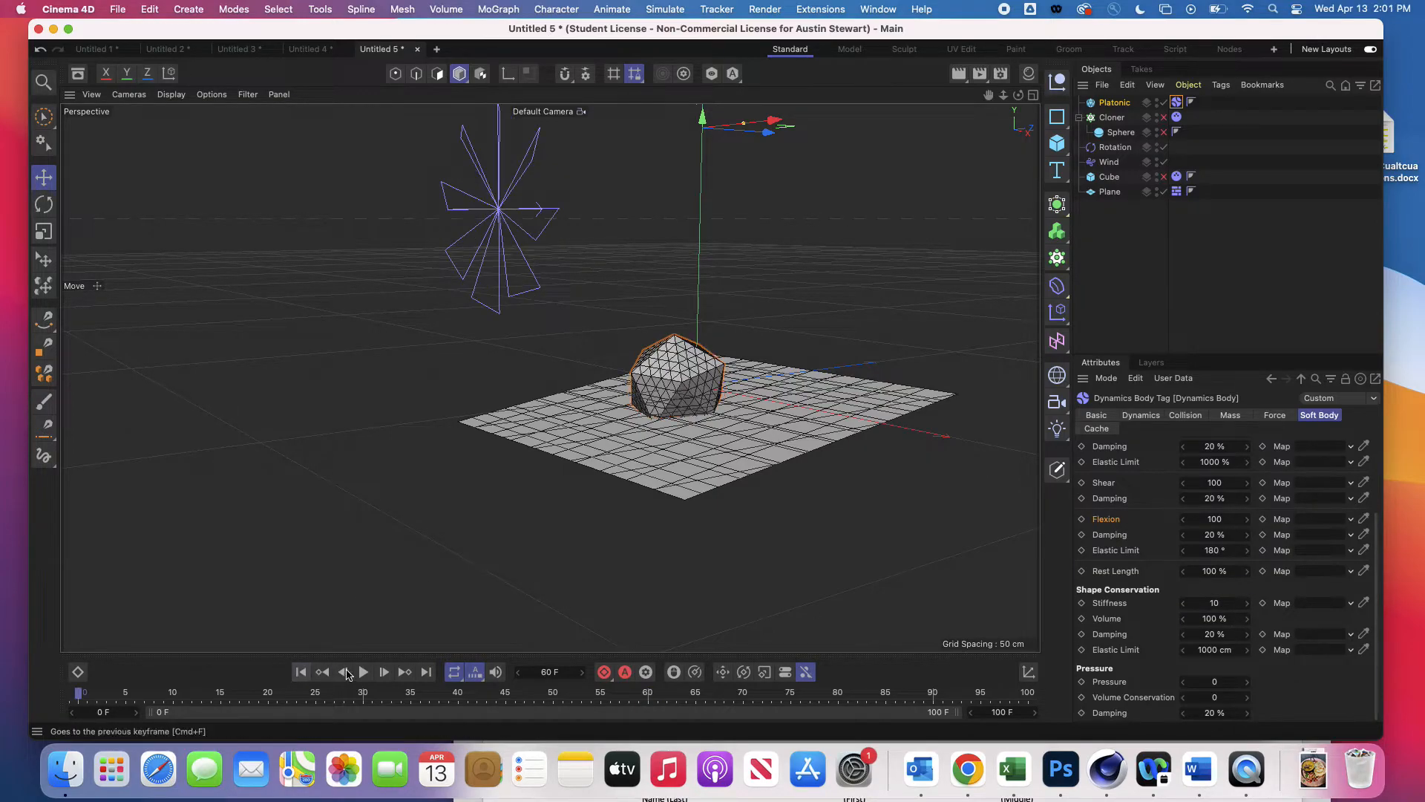
pyautogui.click(364, 671)
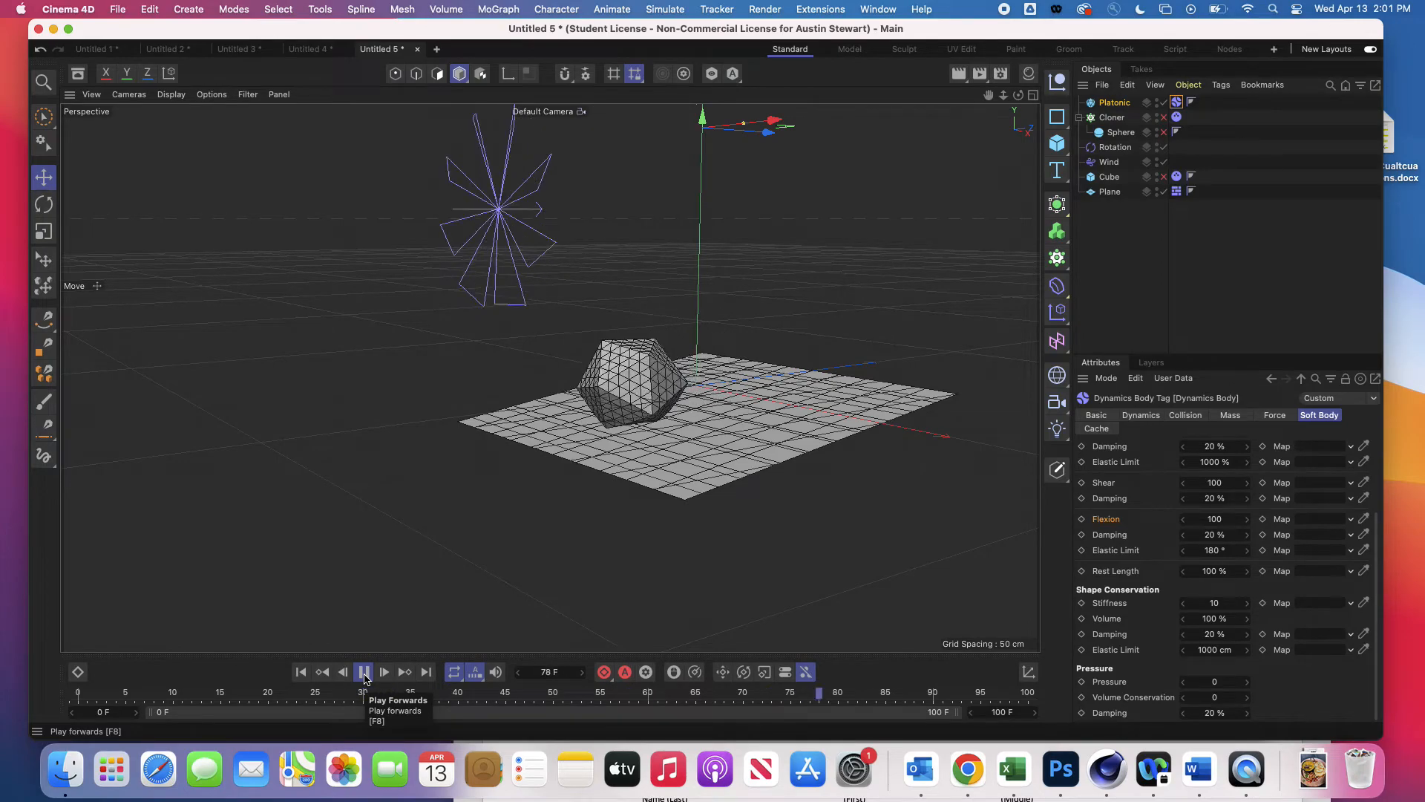
pyautogui.click(364, 673)
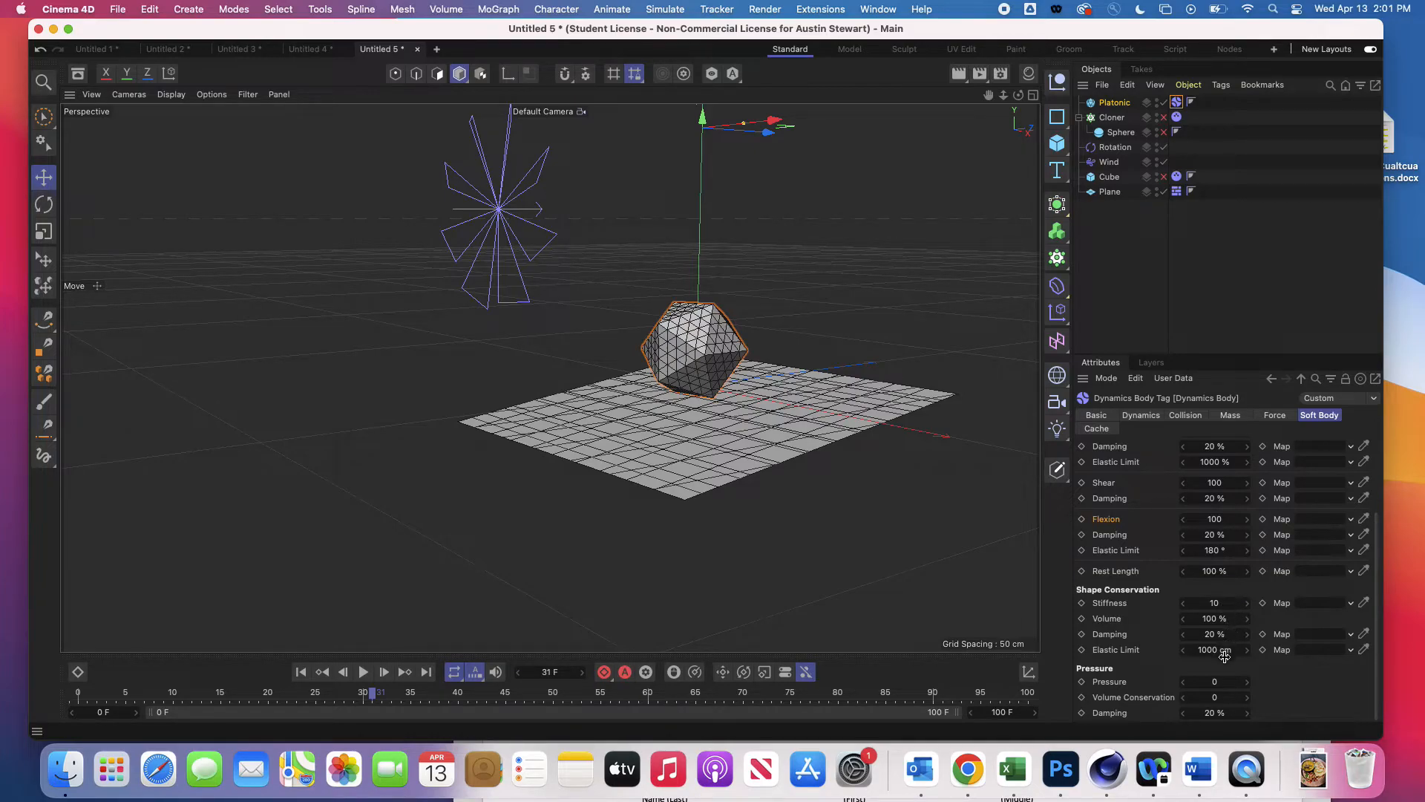
# Set the Shape Conservation Stiffness to 0 and Pressure to 100, and play the drop from the first frame
pyautogui.click(1220, 604)
pyautogui.click(1180, 669)
pyautogui.click(1220, 683)
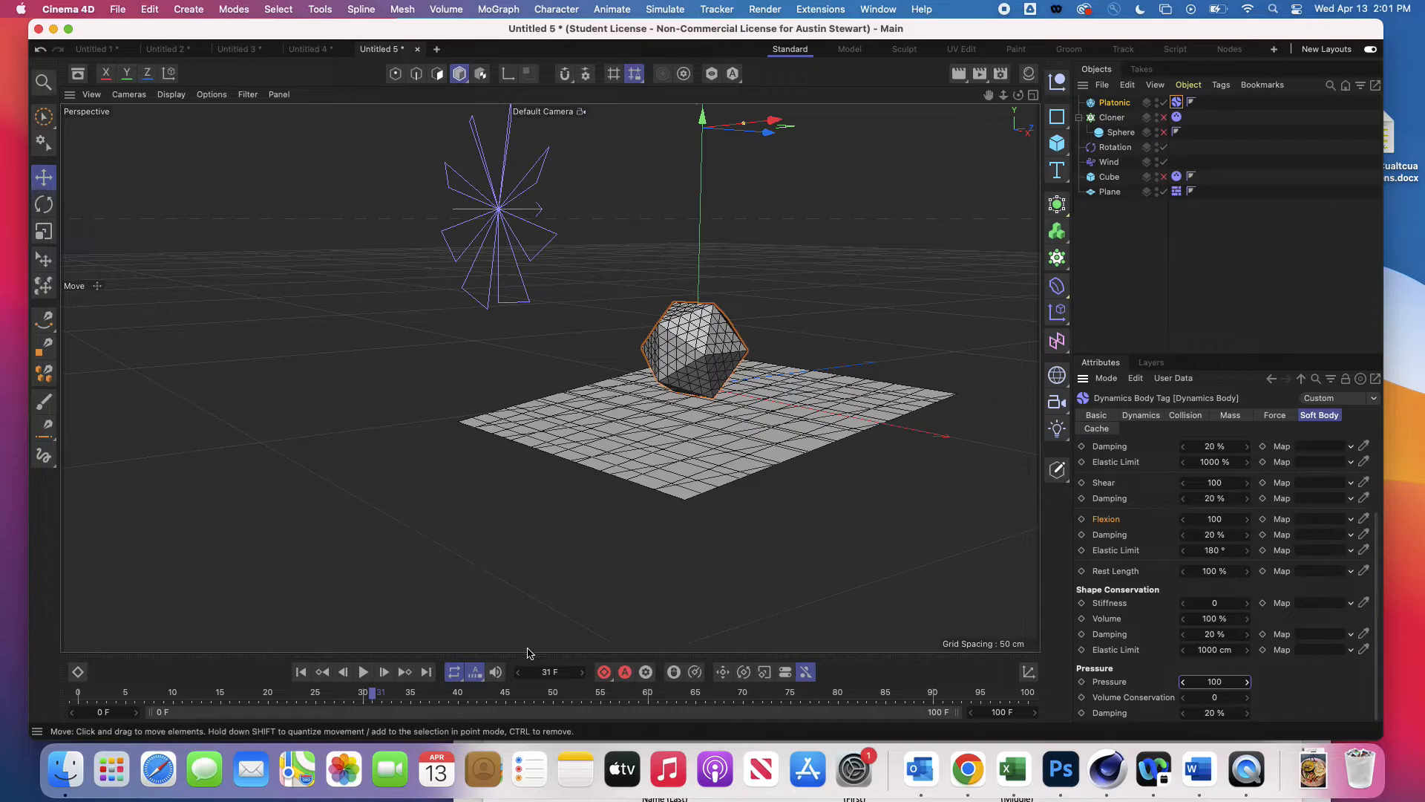
pyautogui.click(305, 674)
pyautogui.click(364, 673)
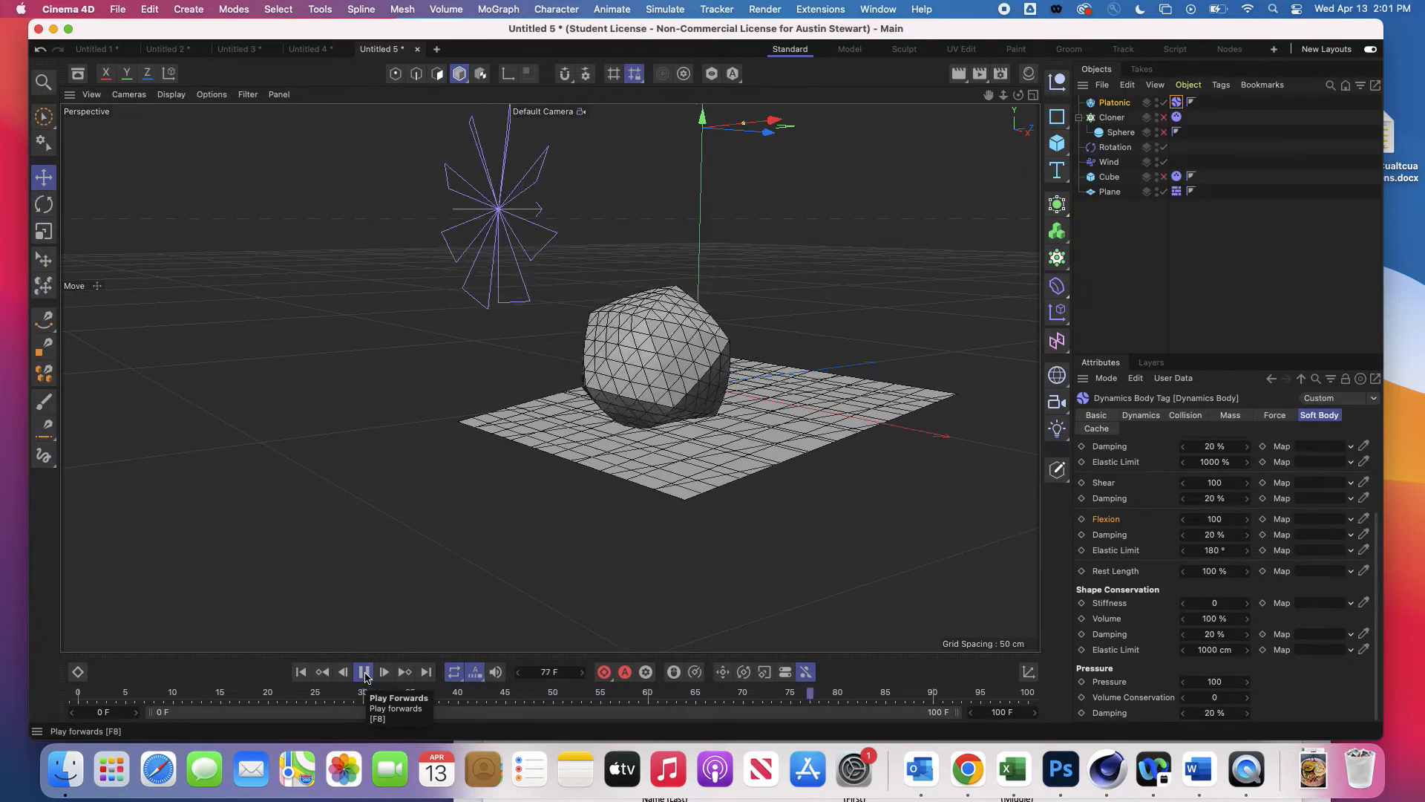
# Set the soft body's Pressure to 1000 and Flexion to 1 during playback, and stop the playback
pyautogui.click(1225, 681)
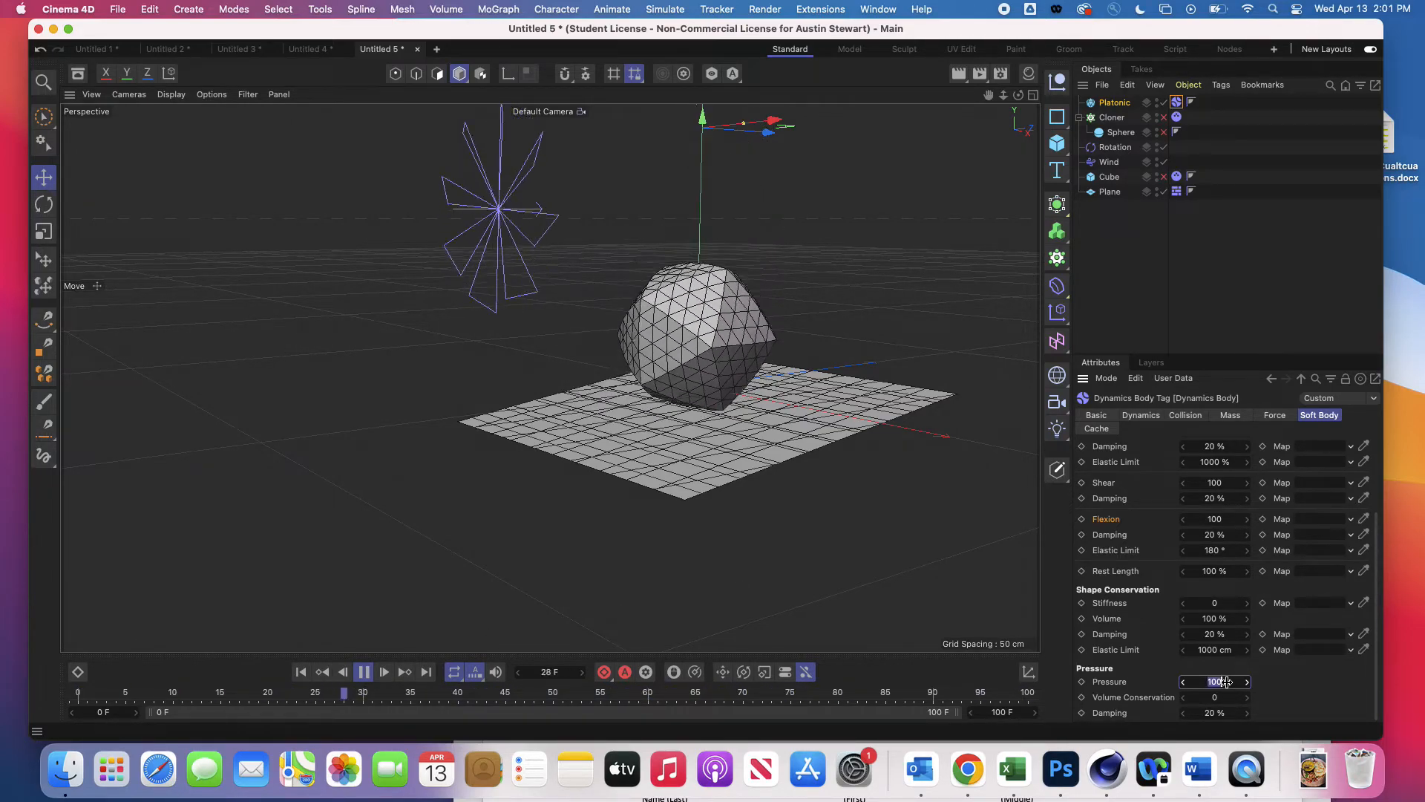
pyautogui.write('1')
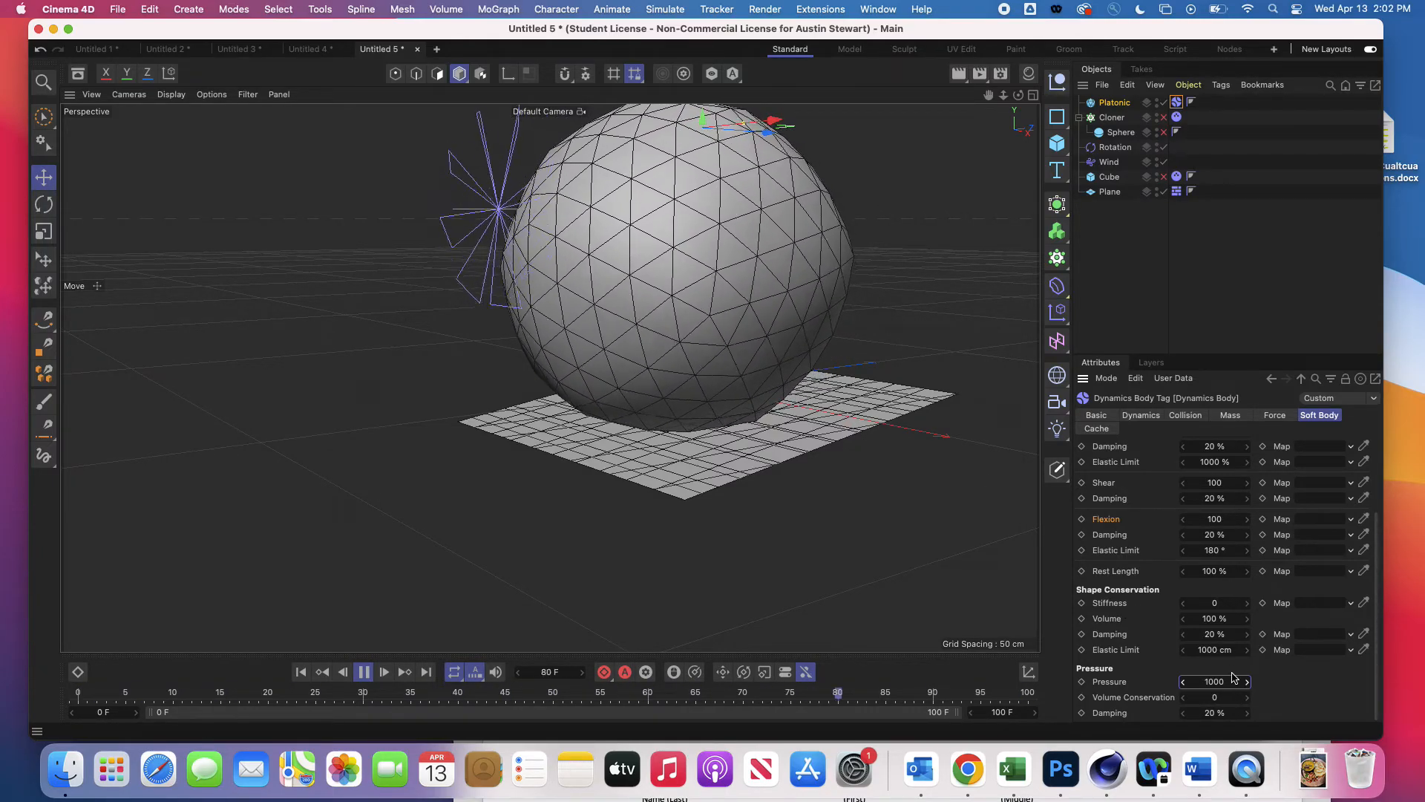
pyautogui.doubleClick(1217, 518)
pyautogui.write('1')
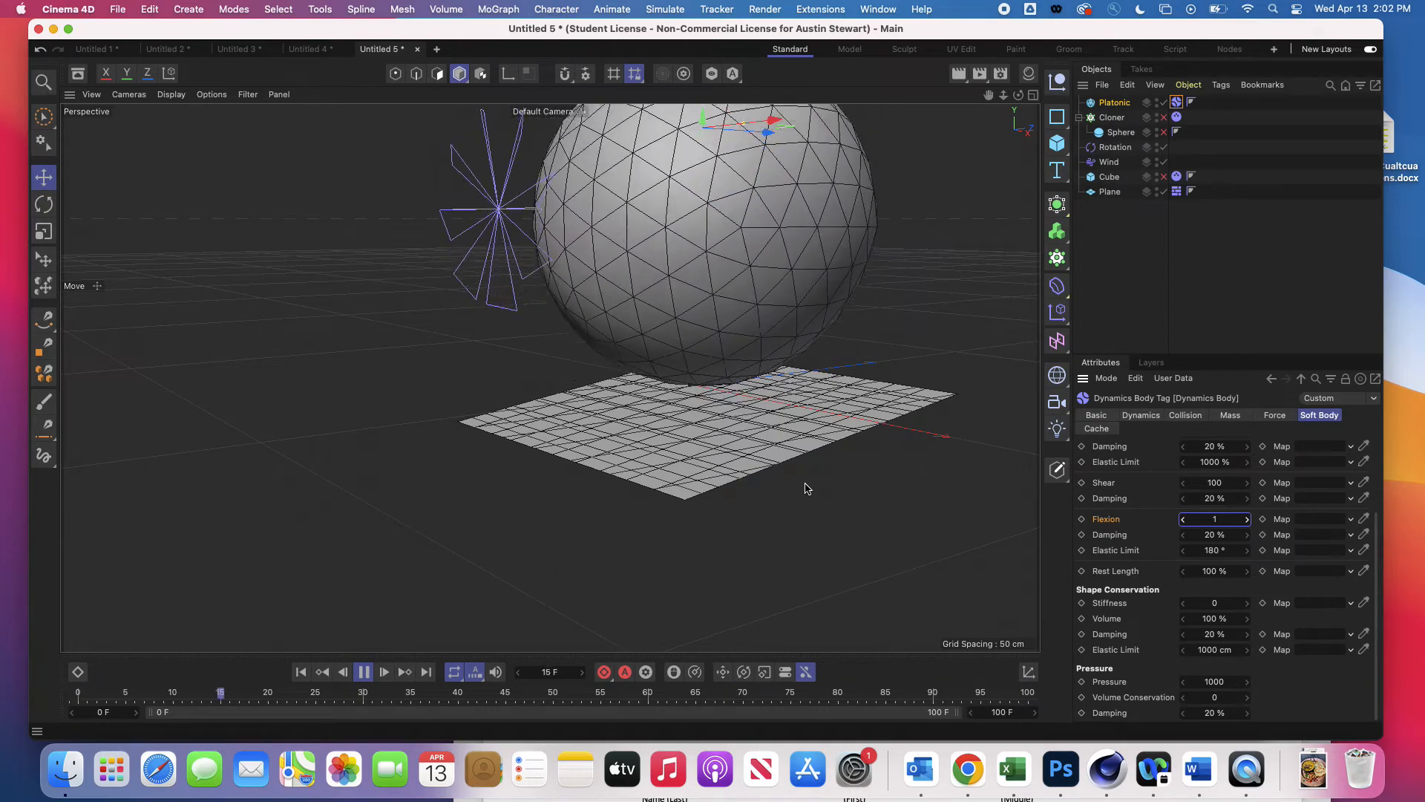
pyautogui.click(363, 672)
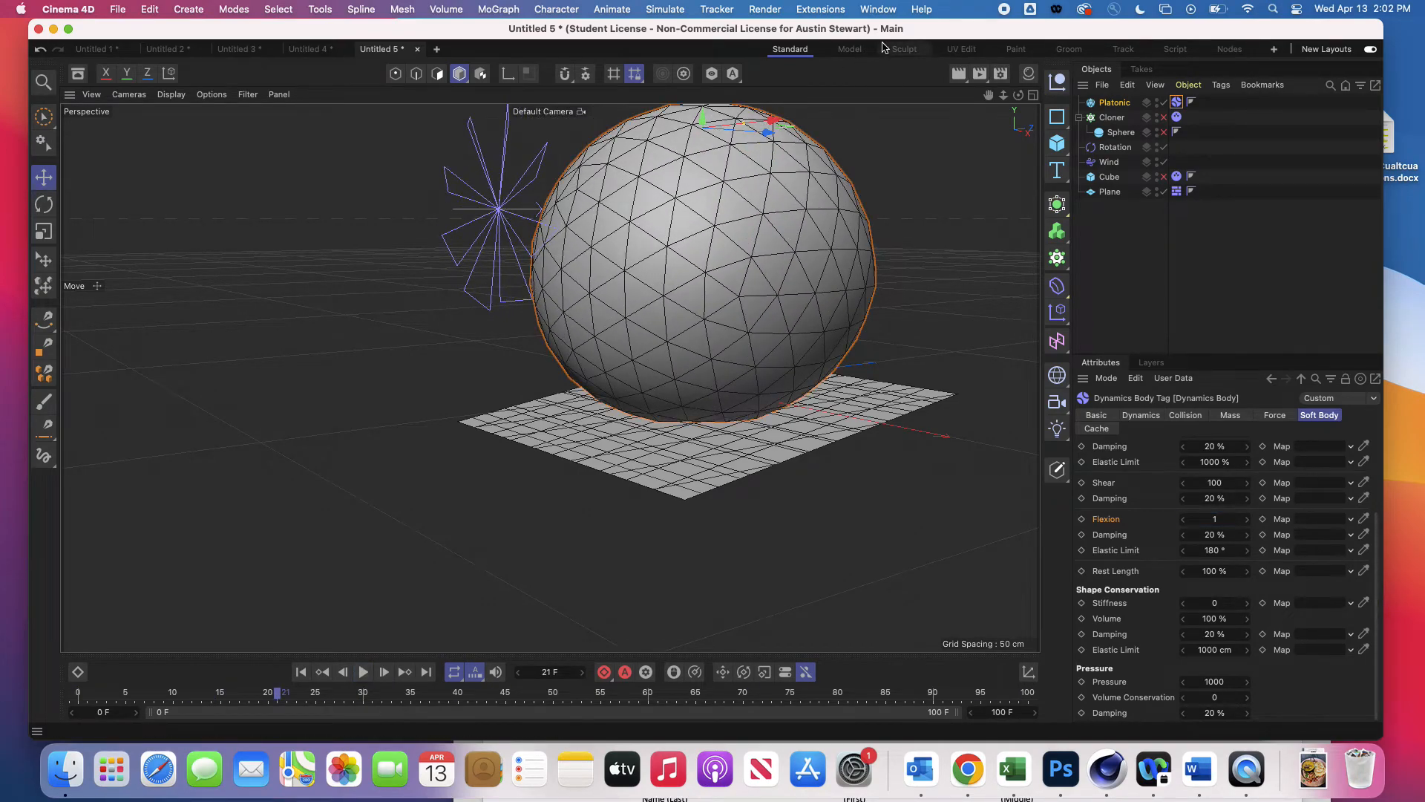
# Set the Platonic's Segments to 2 and play its drop onto the plane from the first frame
pyautogui.click(301, 672)
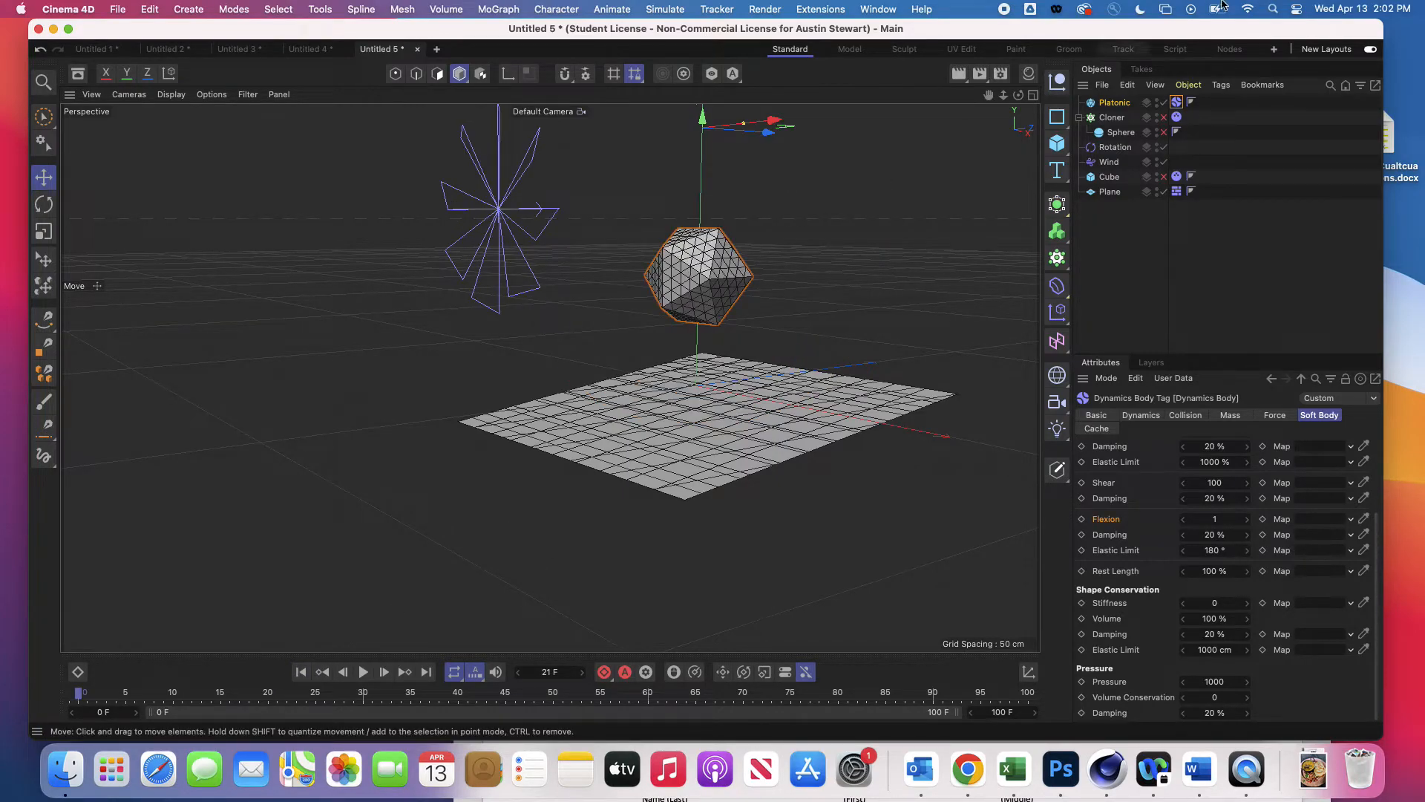
pyautogui.click(1113, 104)
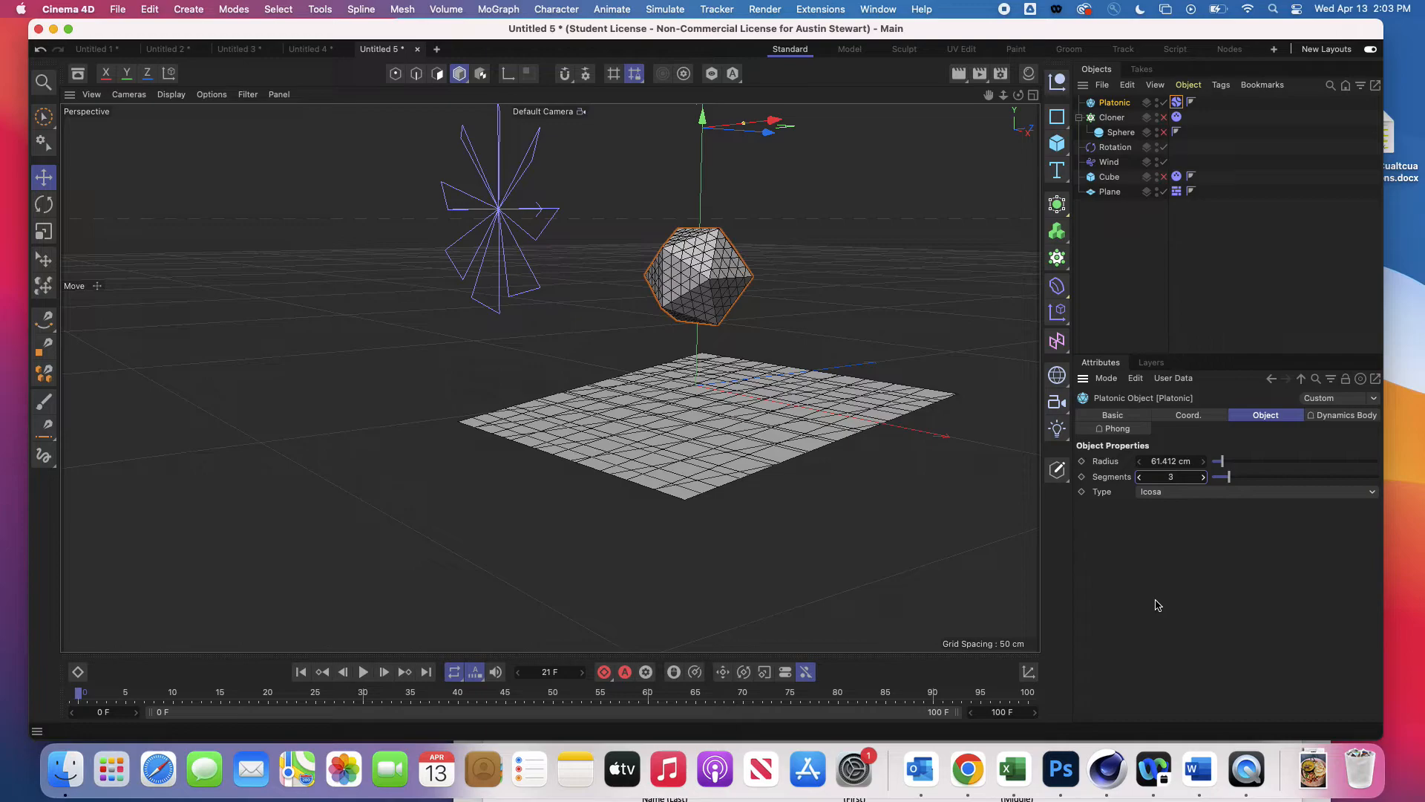
pyautogui.press('Return')
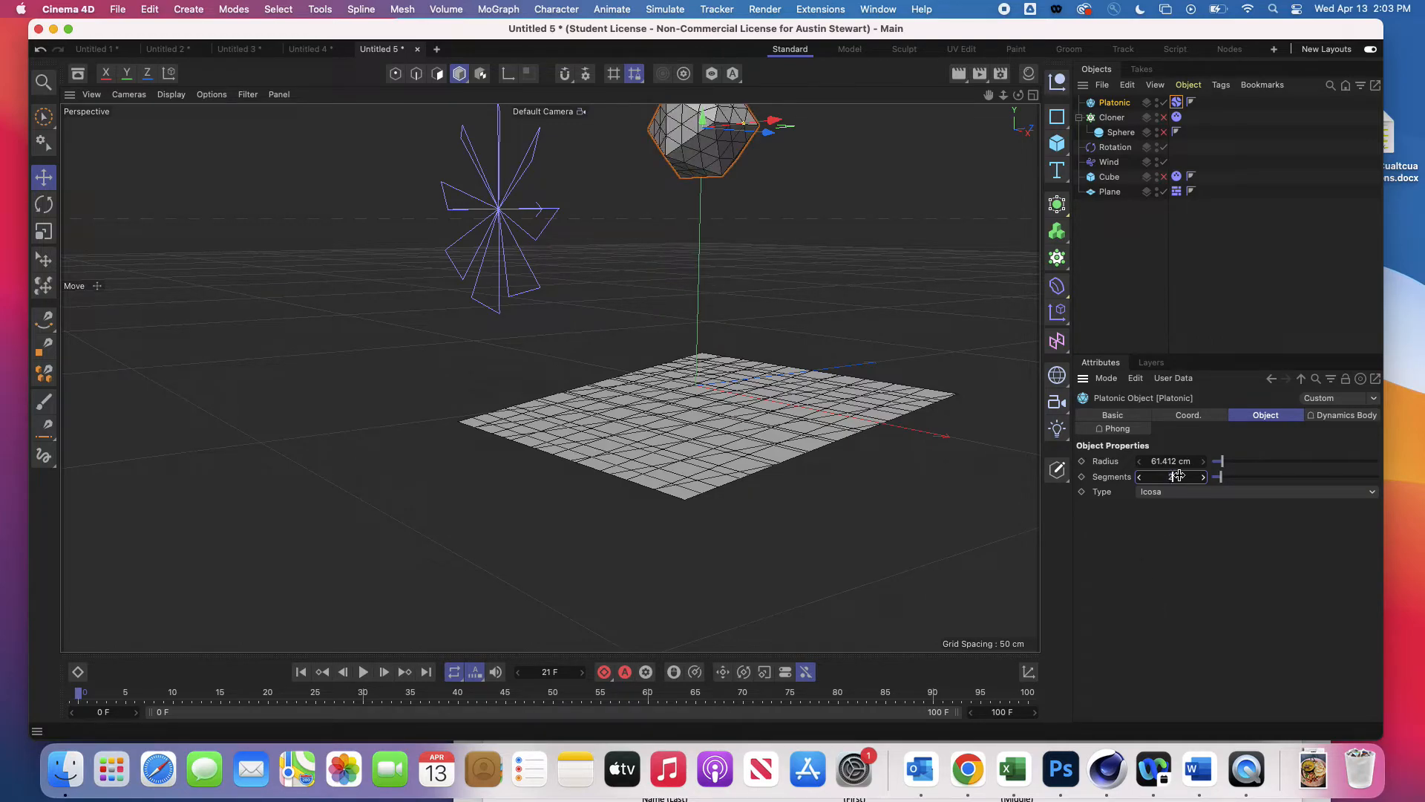
pyautogui.click(363, 671)
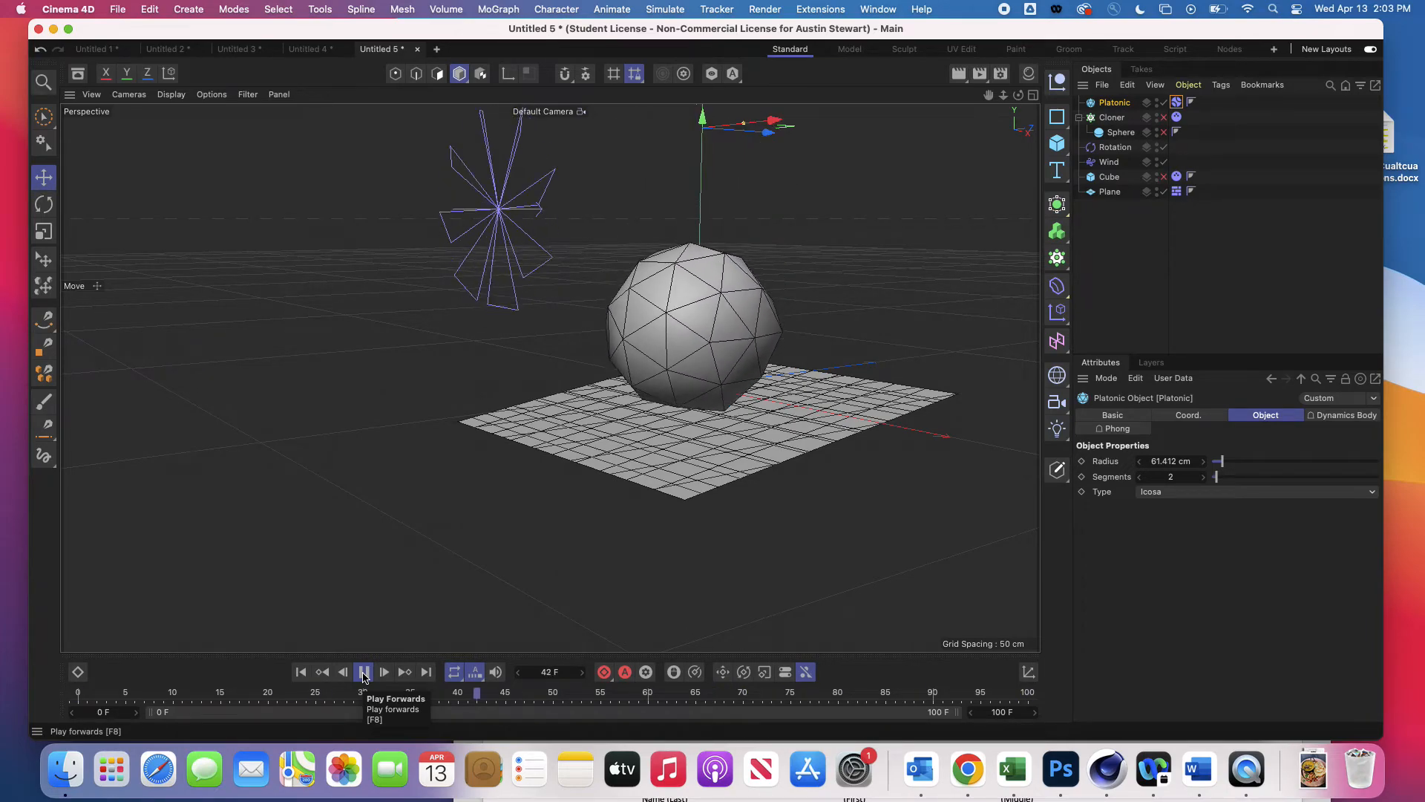
pyautogui.click(364, 676)
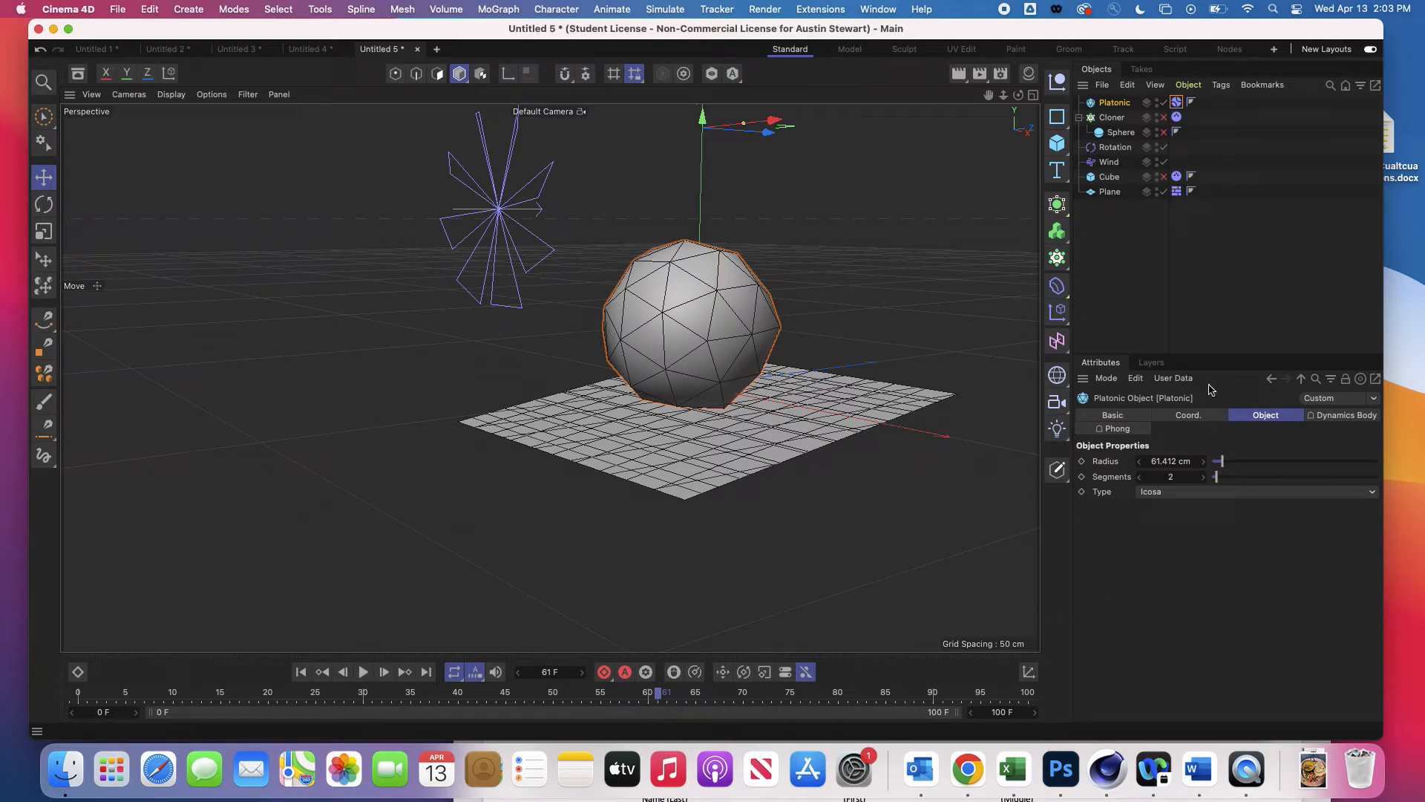
# Set Pressure to 1 in the Platonic's soft body settings and play the simulation
pyautogui.click(1176, 102)
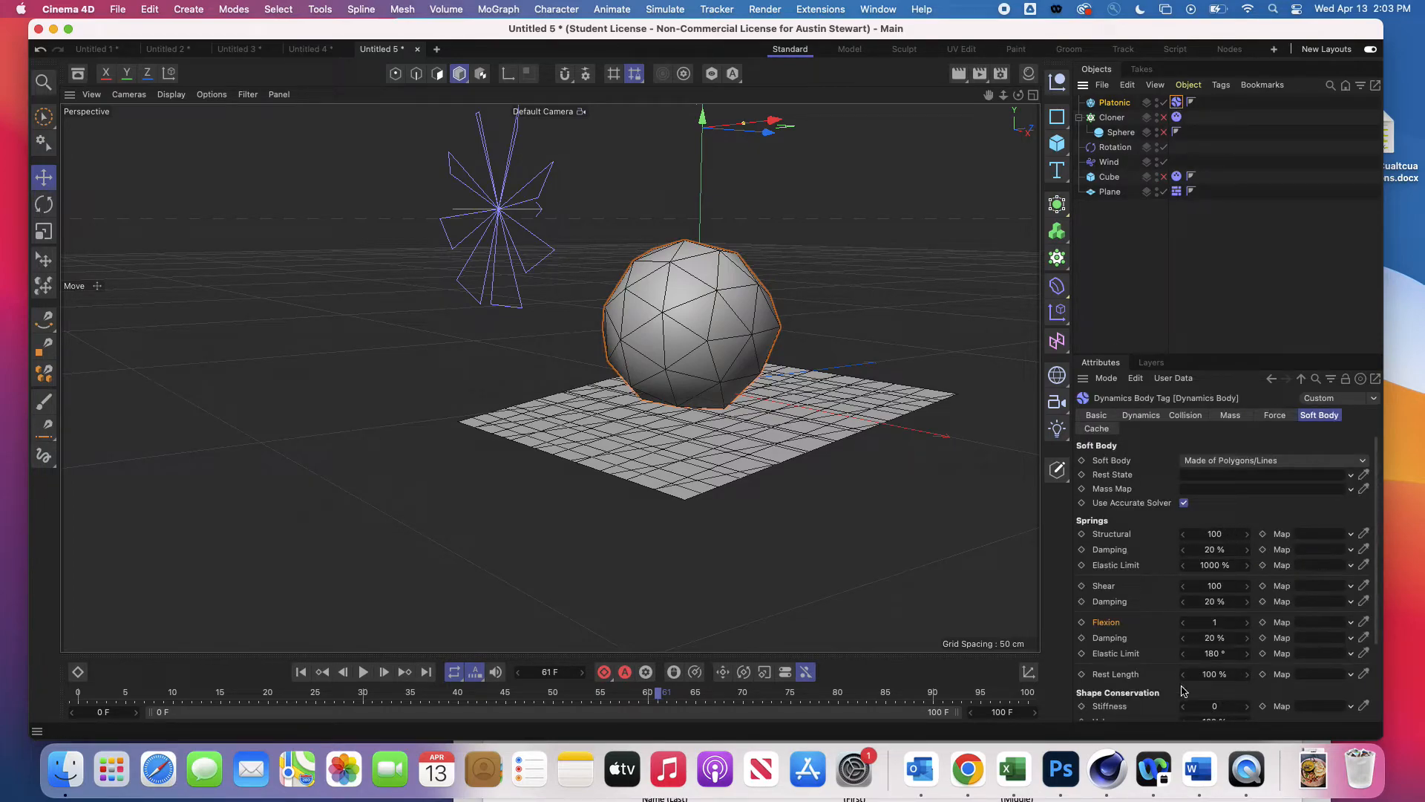
pyautogui.scroll(-3, 1186, 689)
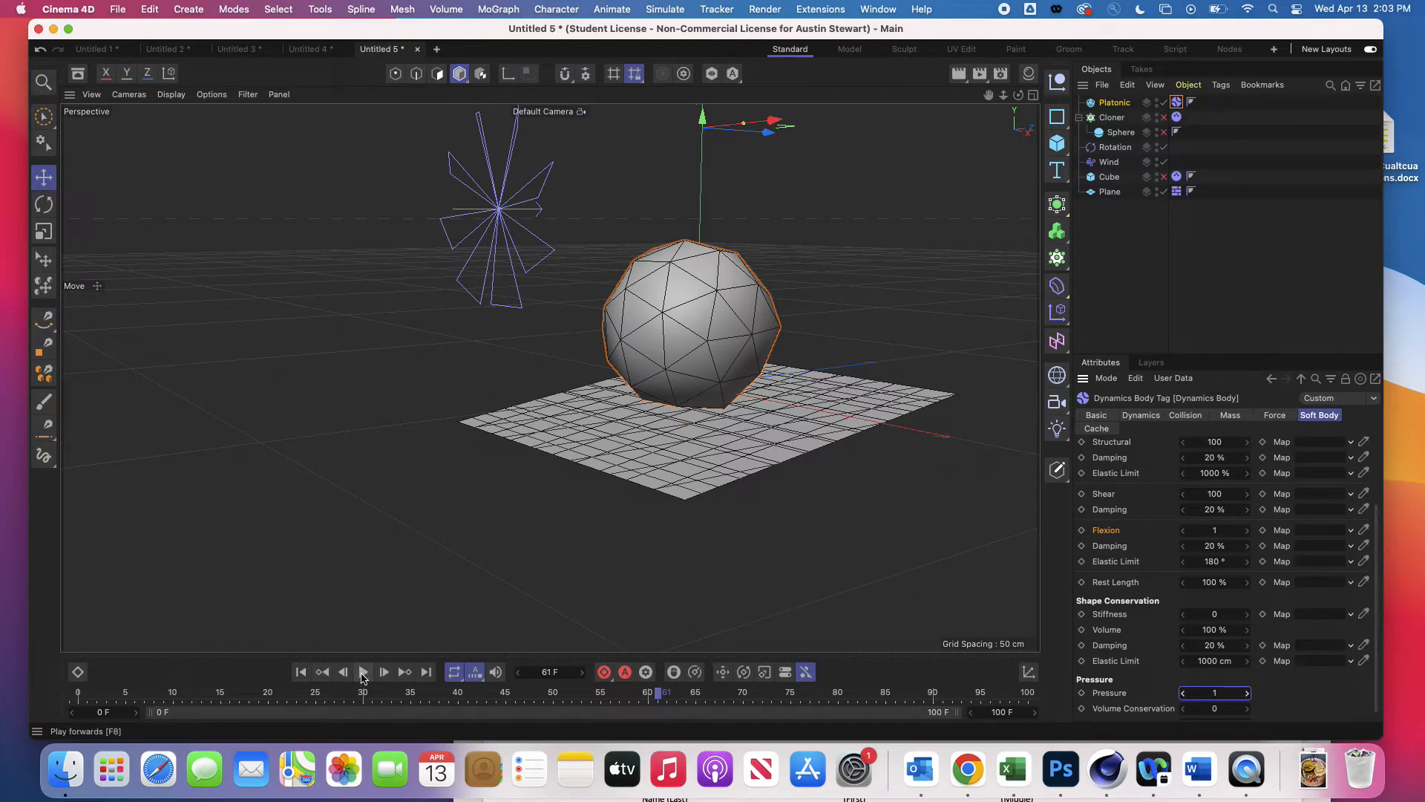
pyautogui.click(363, 674)
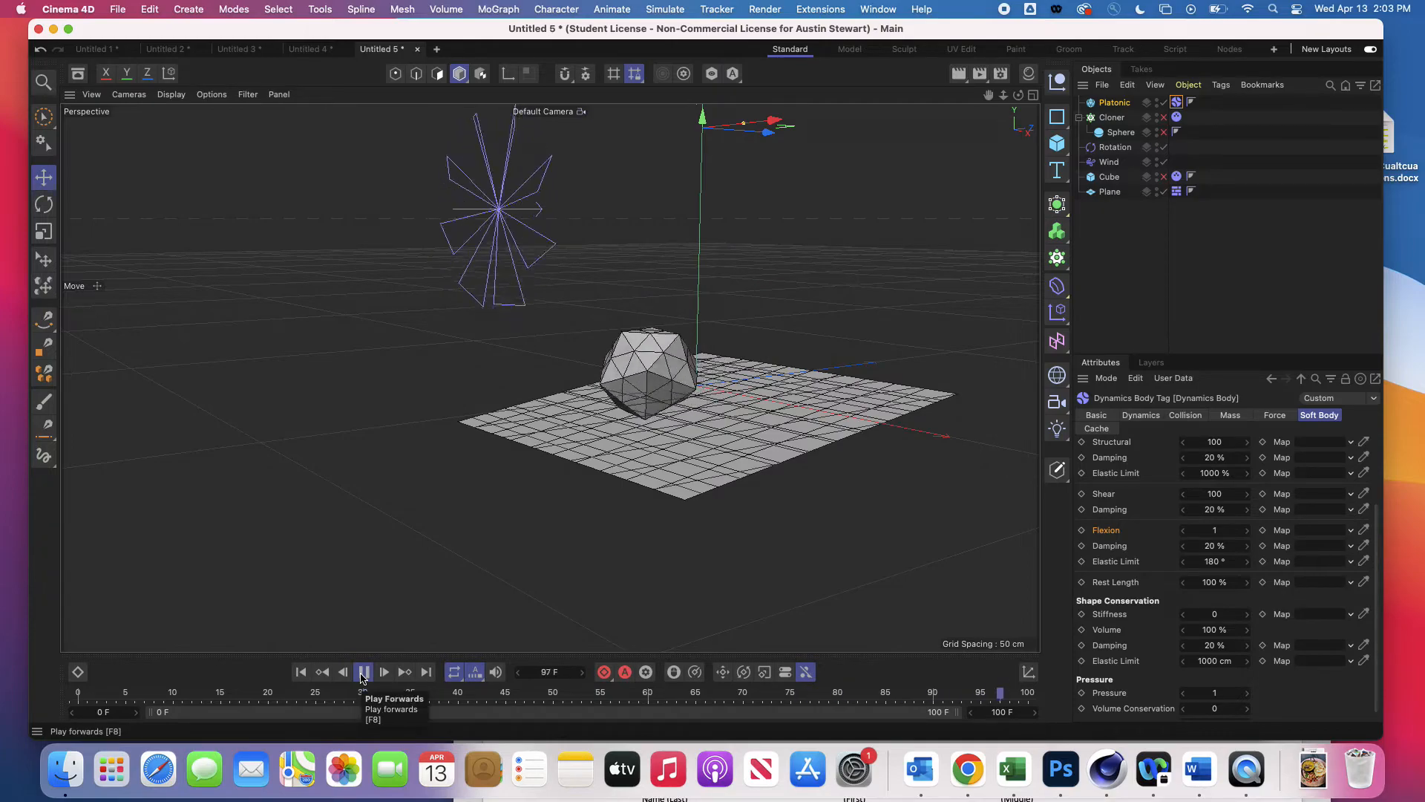
pyautogui.click(363, 672)
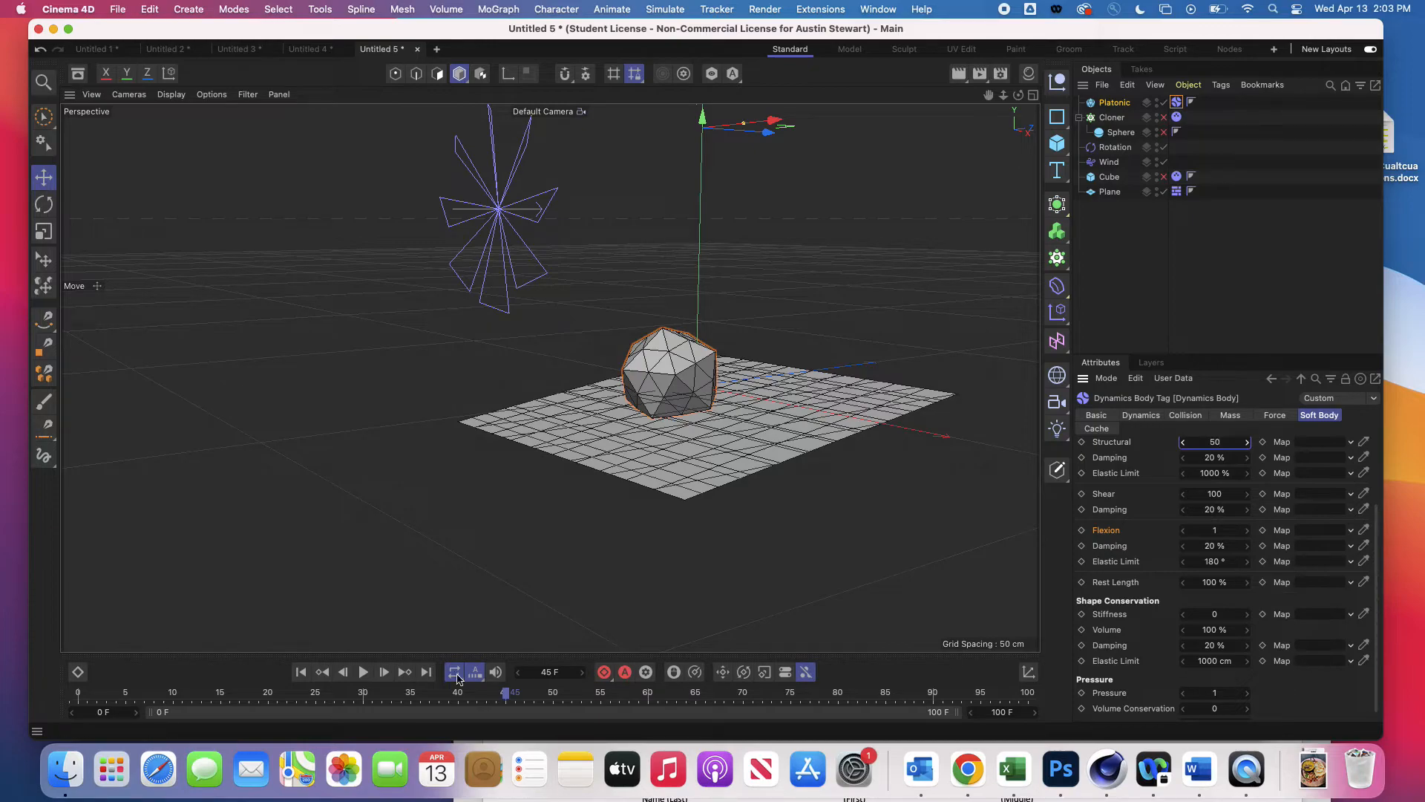
# Set the Structural spring value to 50 and play the drop from the first frame
pyautogui.click(302, 673)
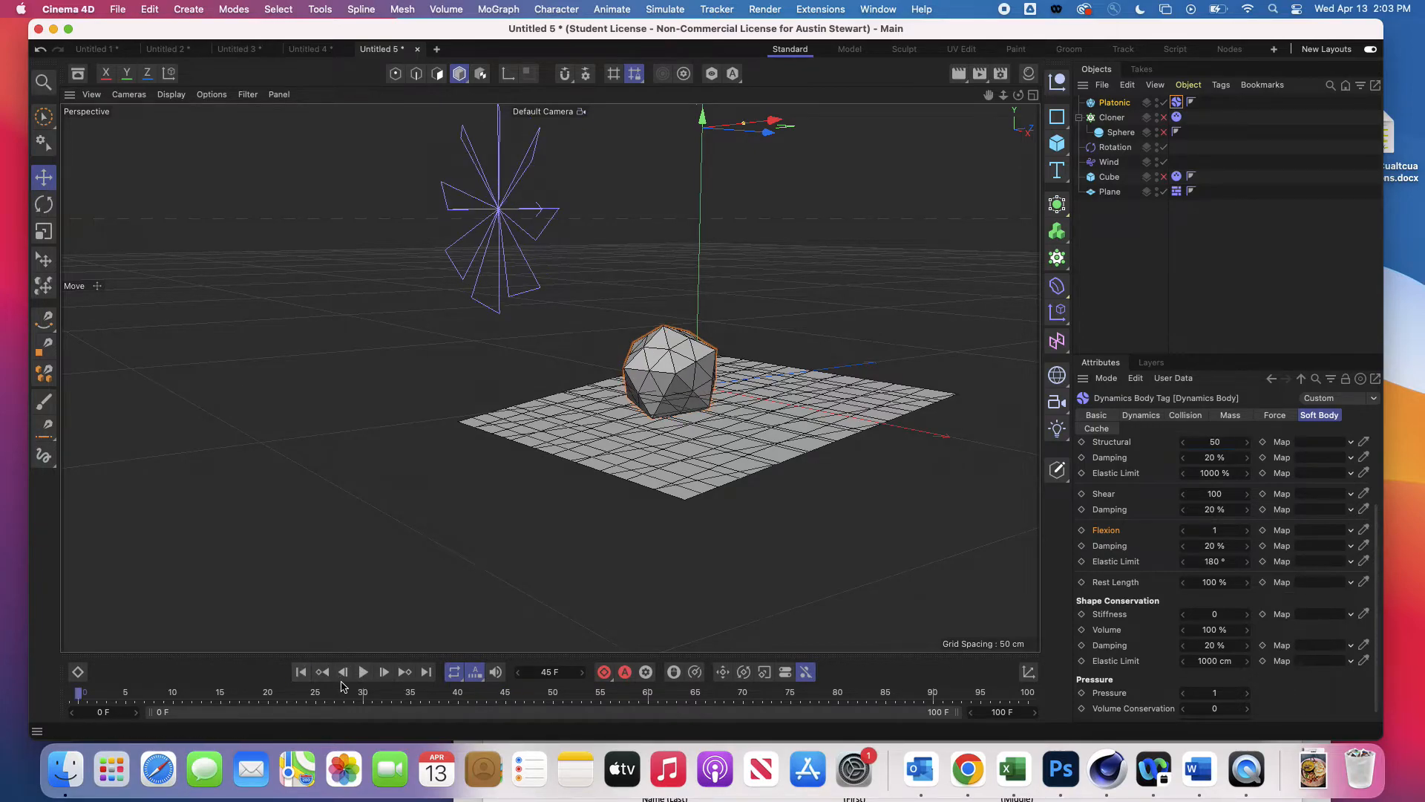
pyautogui.click(363, 672)
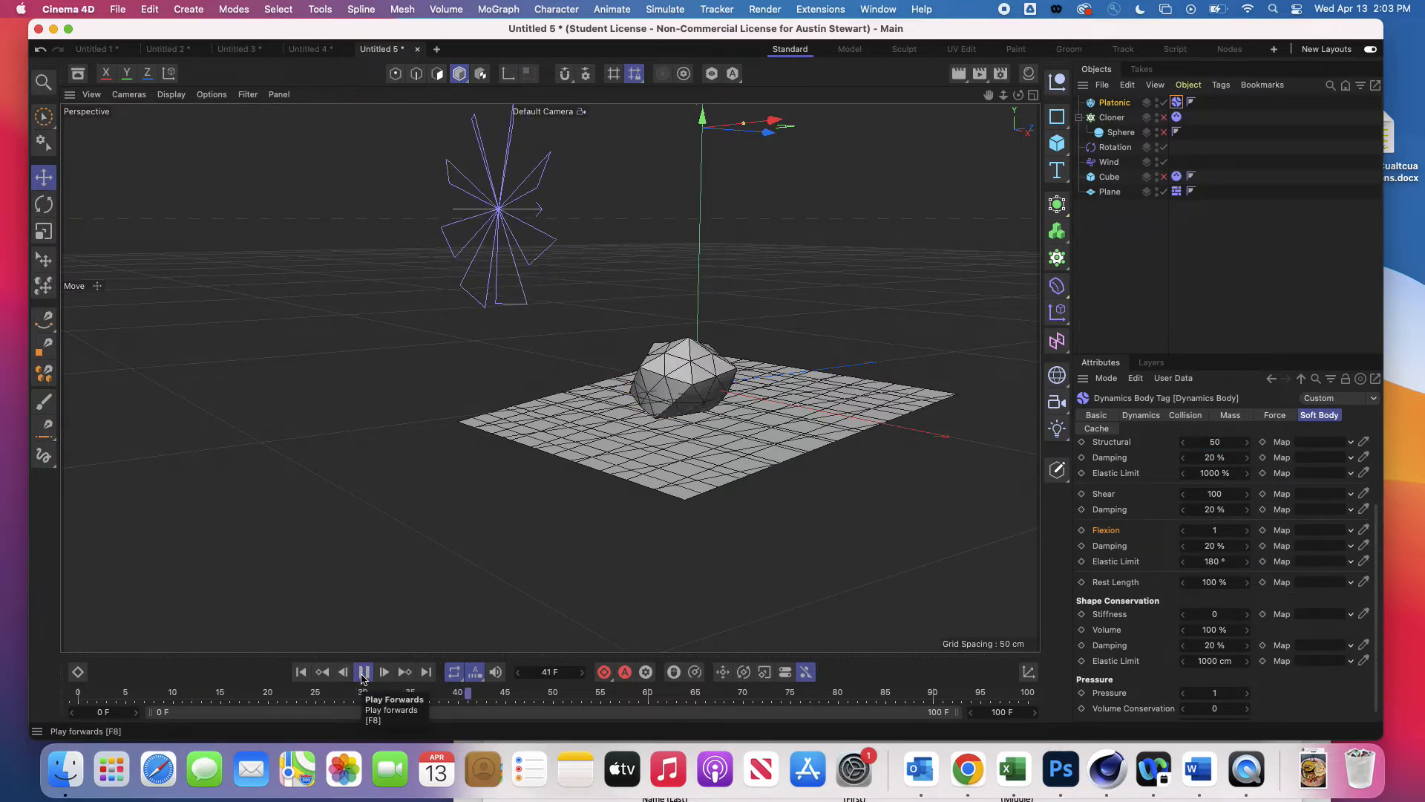
pyautogui.click(363, 677)
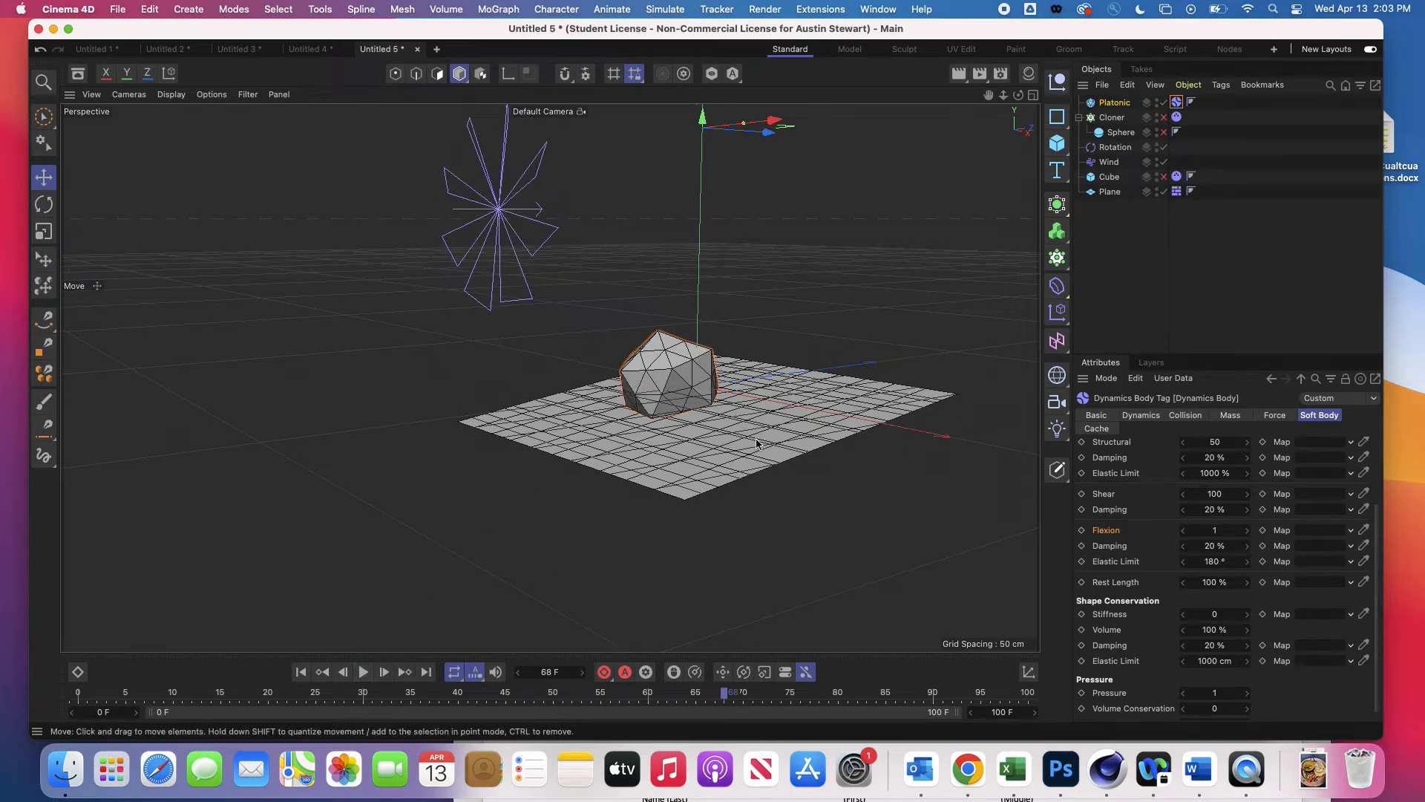
# Examine the deformed Platonic up close with the plane disabled, and re-enable the plane
pyautogui.scroll(6, 665, 386)
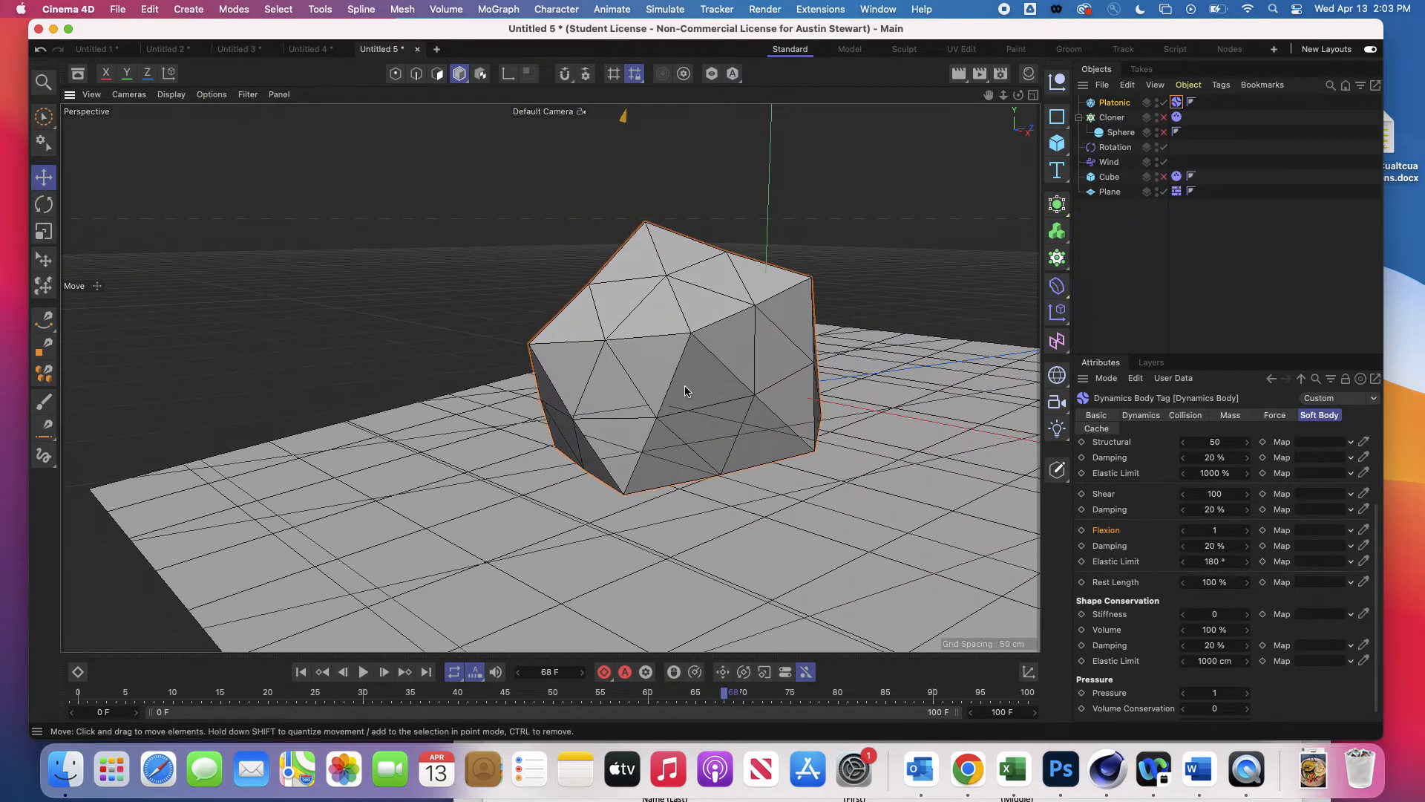
pyautogui.moveTo(694, 389)
pyautogui.keyDown('alt'); pyautogui.mouseDown()
pyautogui.moveTo(556, 346)
pyautogui.moveTo(688, 401)
pyautogui.mouseUp(); pyautogui.keyUp('alt')
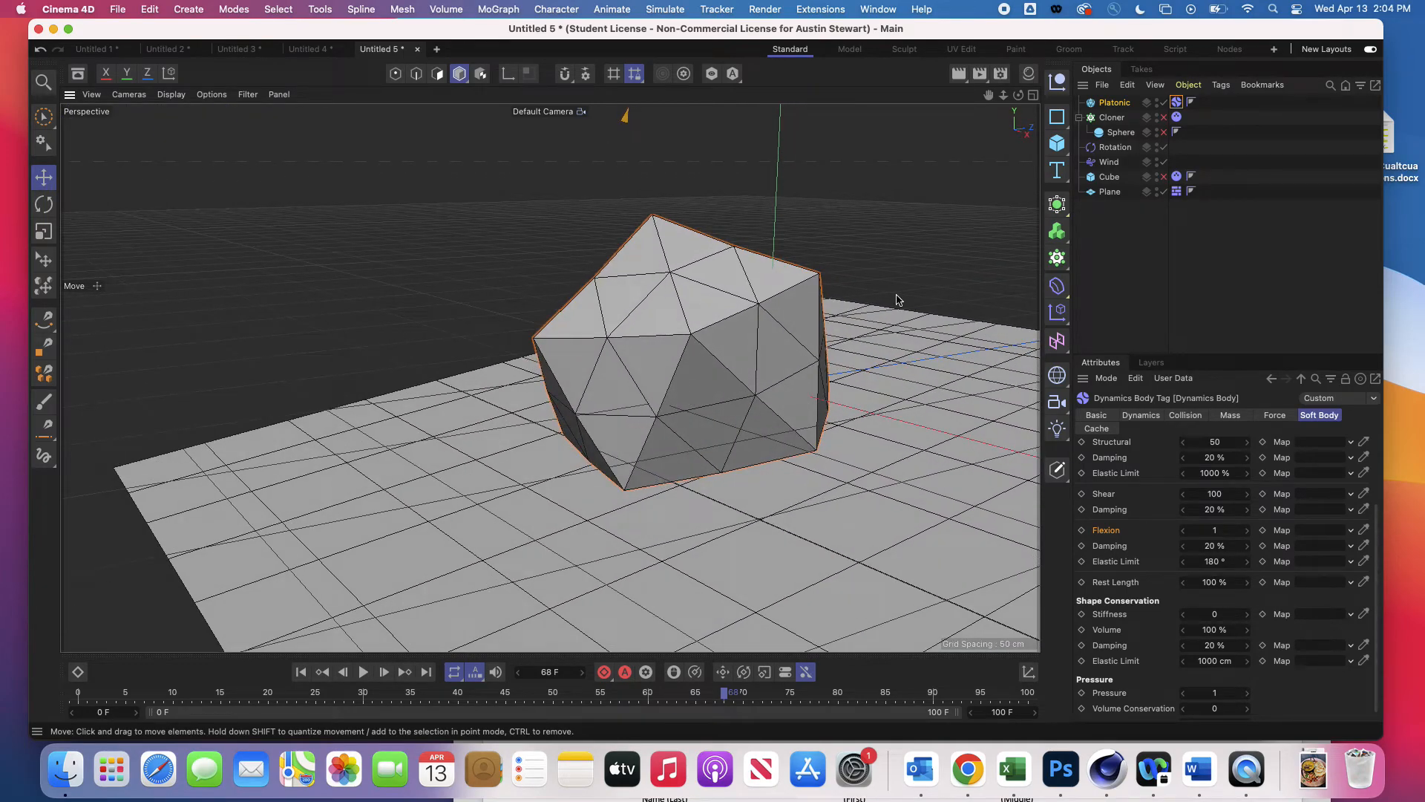
pyautogui.click(1163, 192)
pyautogui.keyDown('alt'); pyautogui.moveTo(698, 422); pyautogui.dragTo(778, 423); pyautogui.keyUp('alt')
pyautogui.scroll(-5, 764, 429)
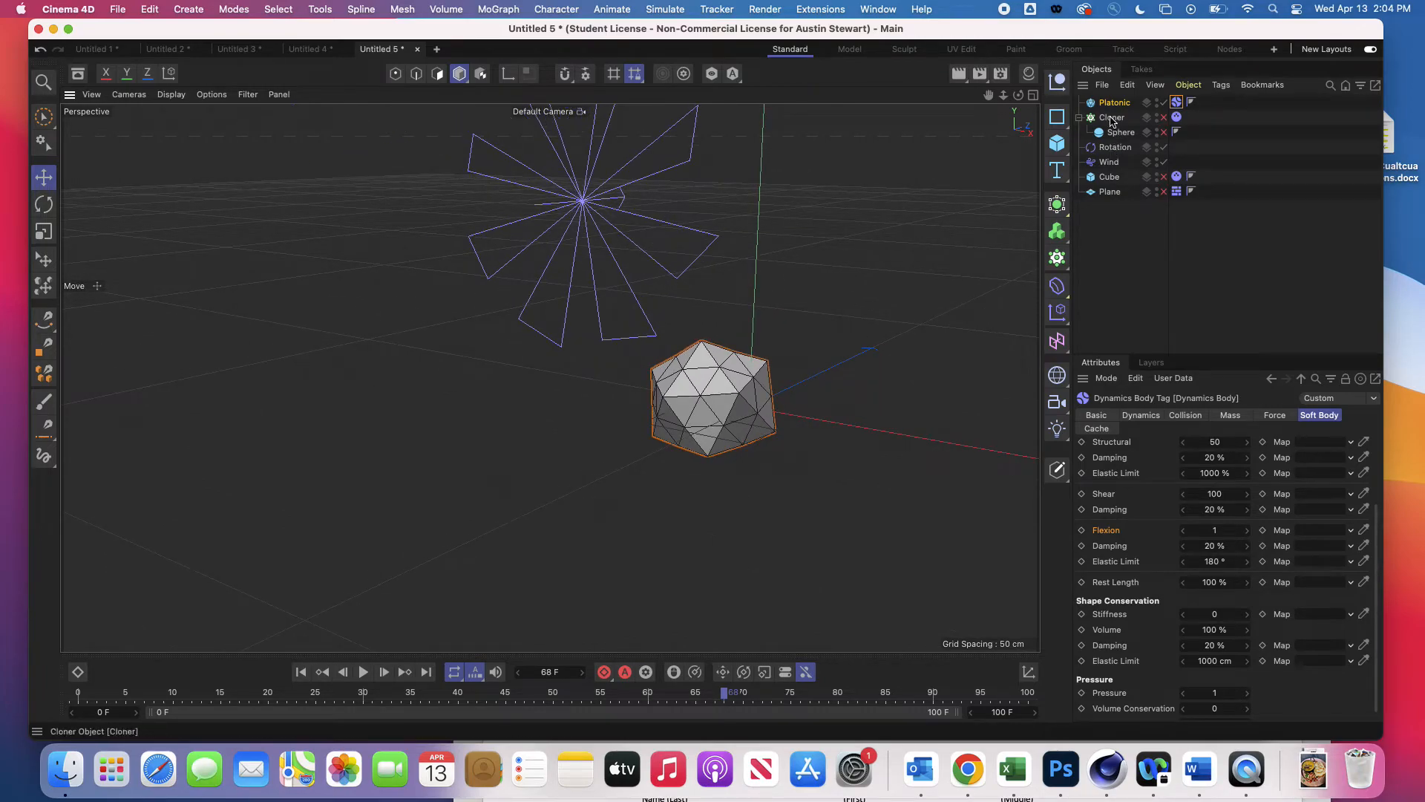
pyautogui.click(1164, 192)
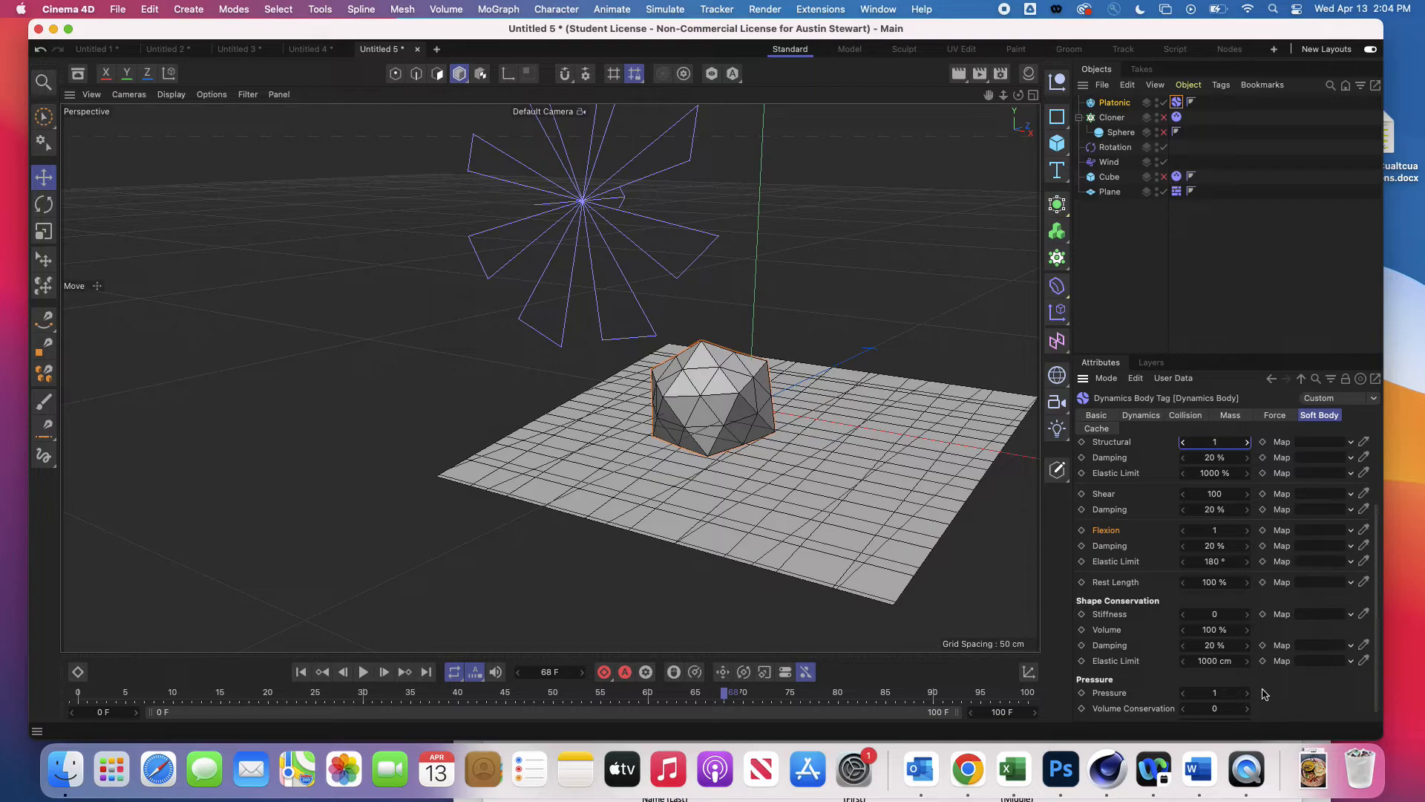
# Set the Structural spring value to 1 and play the drop twice from the first frame
pyautogui.click(301, 672)
pyautogui.click(363, 672)
pyautogui.click(363, 672)
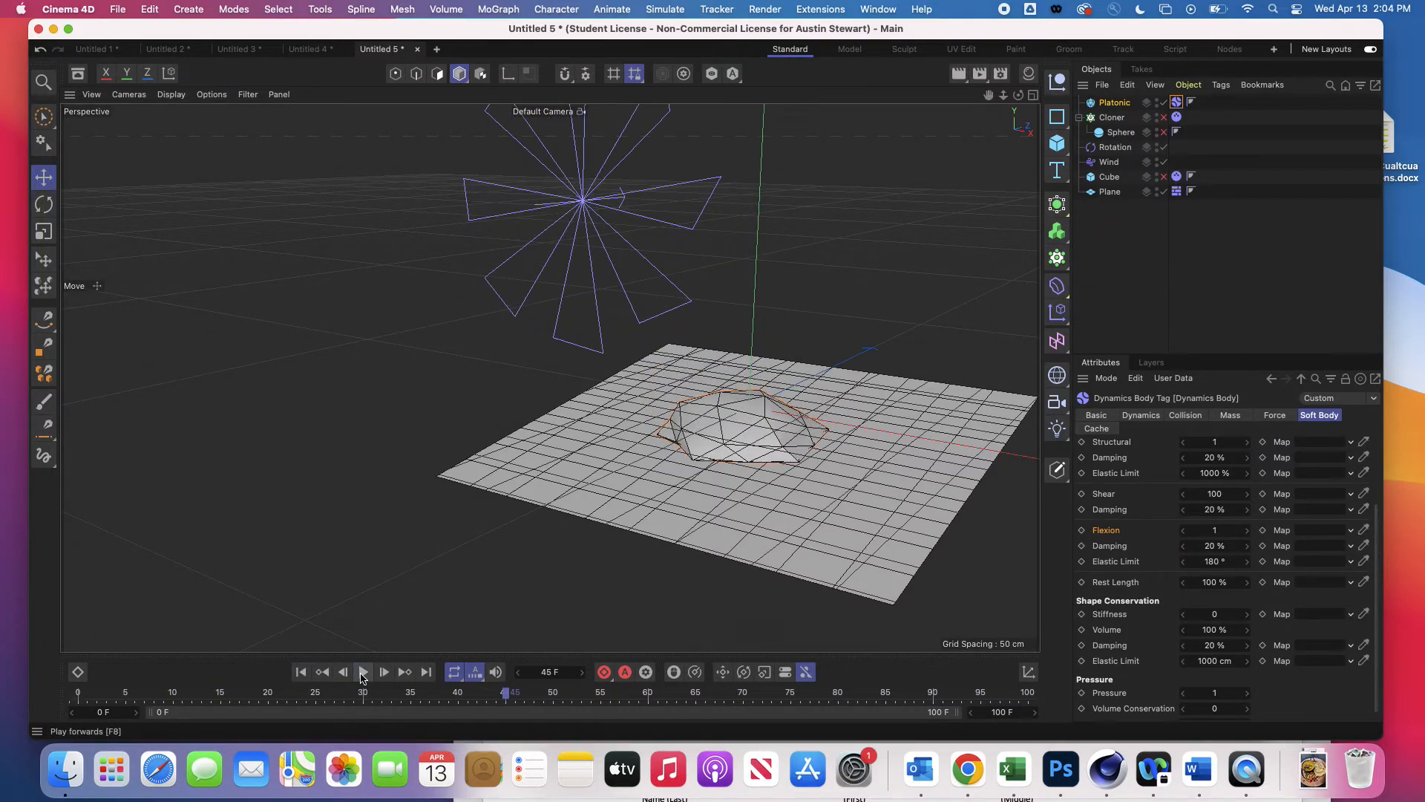
pyautogui.click(302, 677)
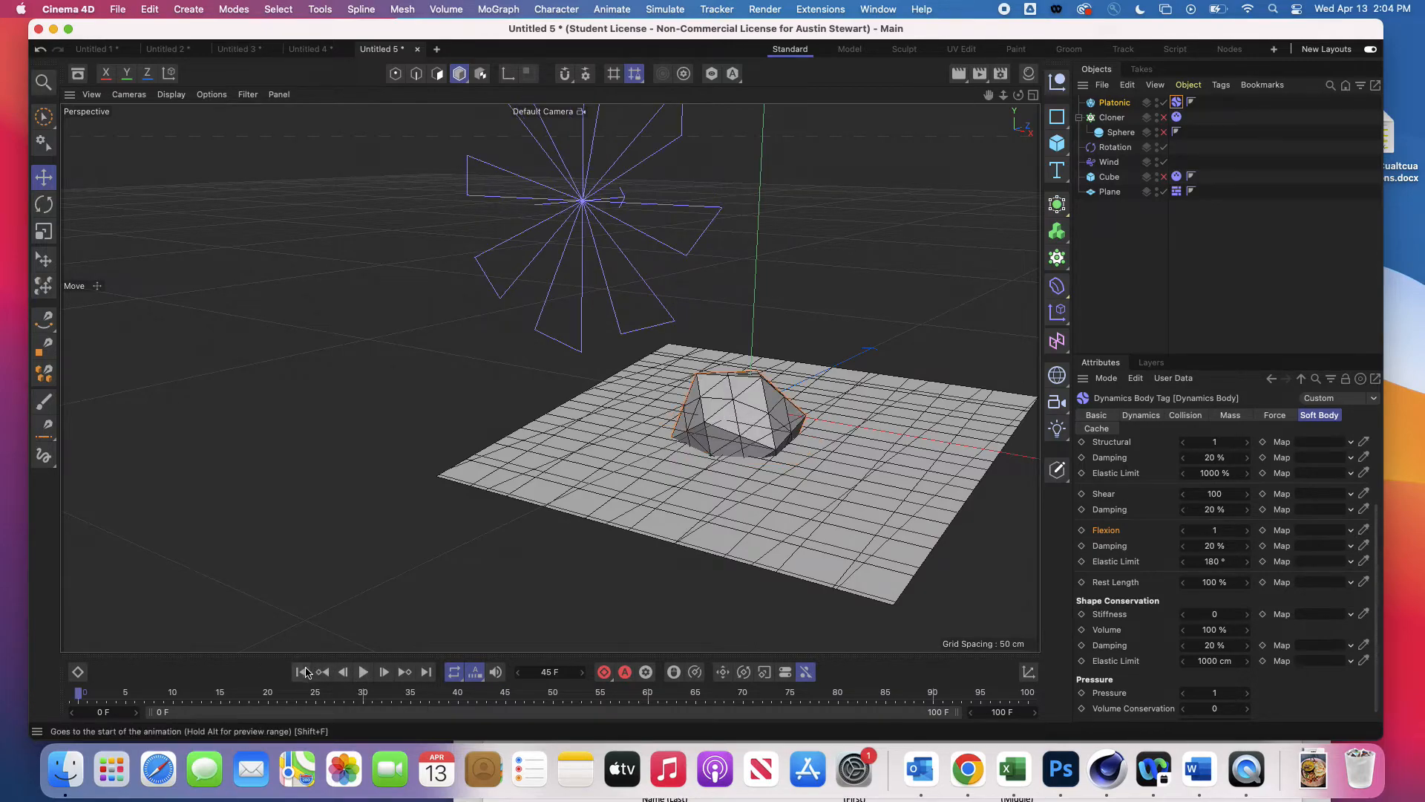
pyautogui.click(363, 671)
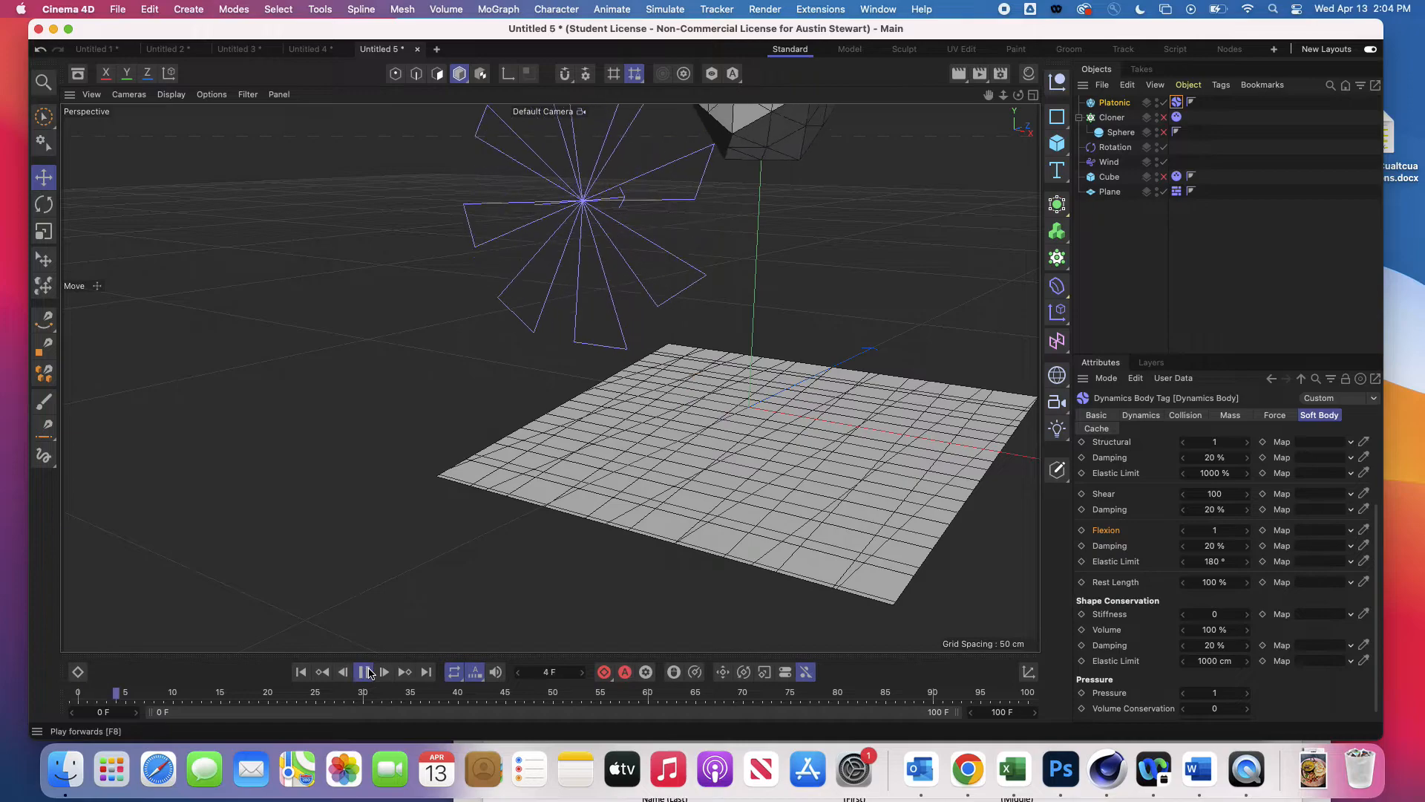
pyautogui.click(364, 671)
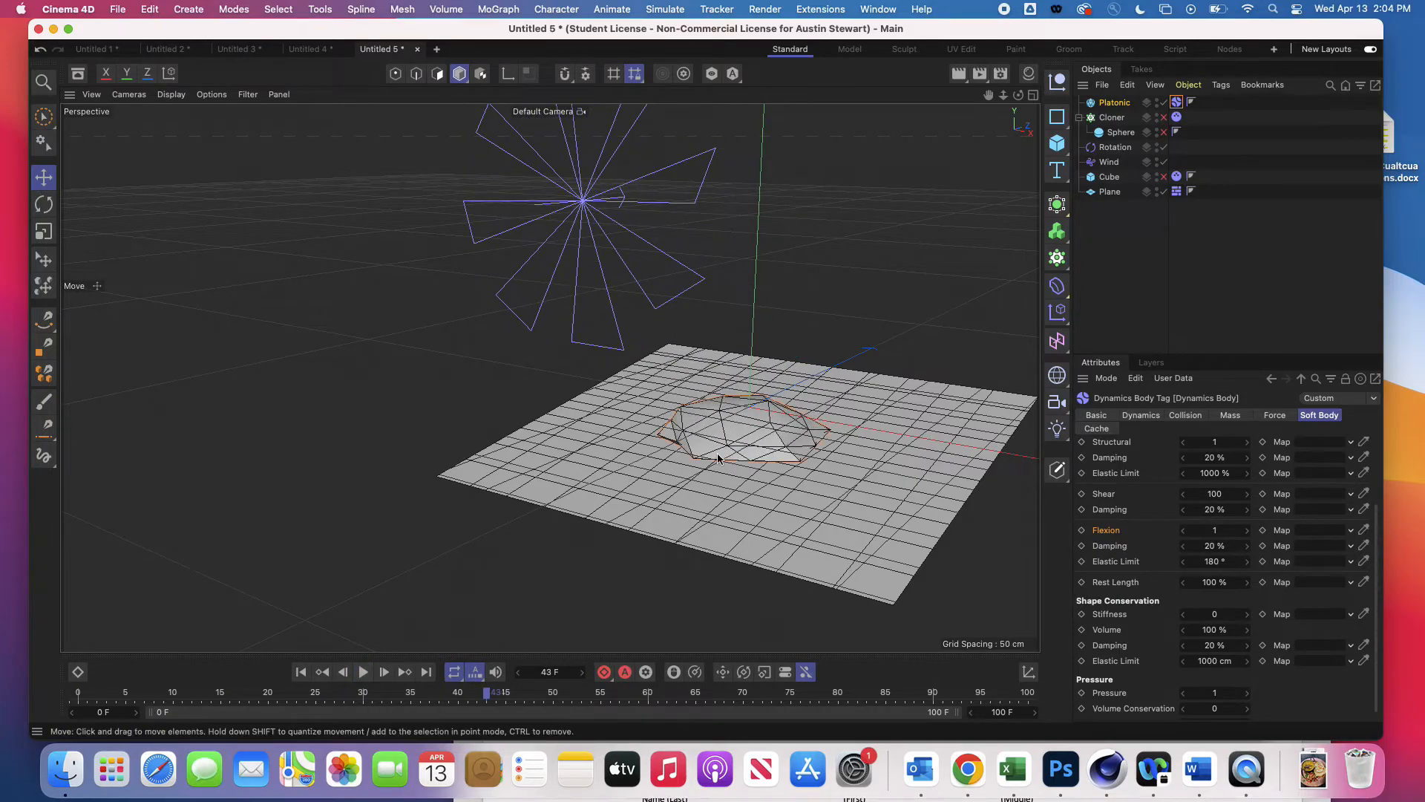
# Disable the plane and examine the flattened Platonic's shape from several angles
pyautogui.click(1164, 192)
pyautogui.keyDown('alt'); pyautogui.moveTo(640, 485); pyautogui.dragTo(711, 556); pyautogui.keyUp('alt')
pyautogui.scroll(6, 730, 396)
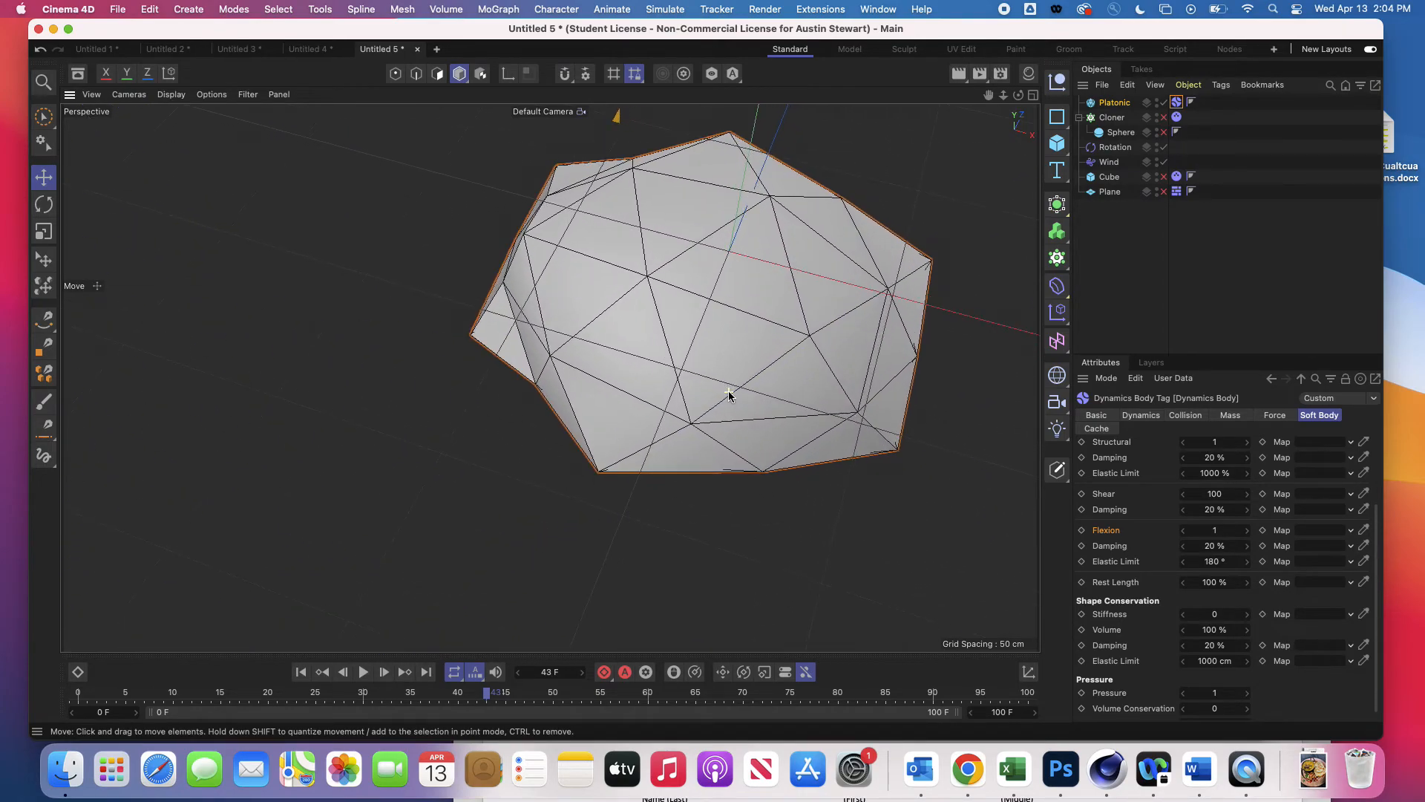
pyautogui.keyDown('alt'); pyautogui.moveTo(704, 411); pyautogui.dragTo(668, 362); pyautogui.keyUp('alt')
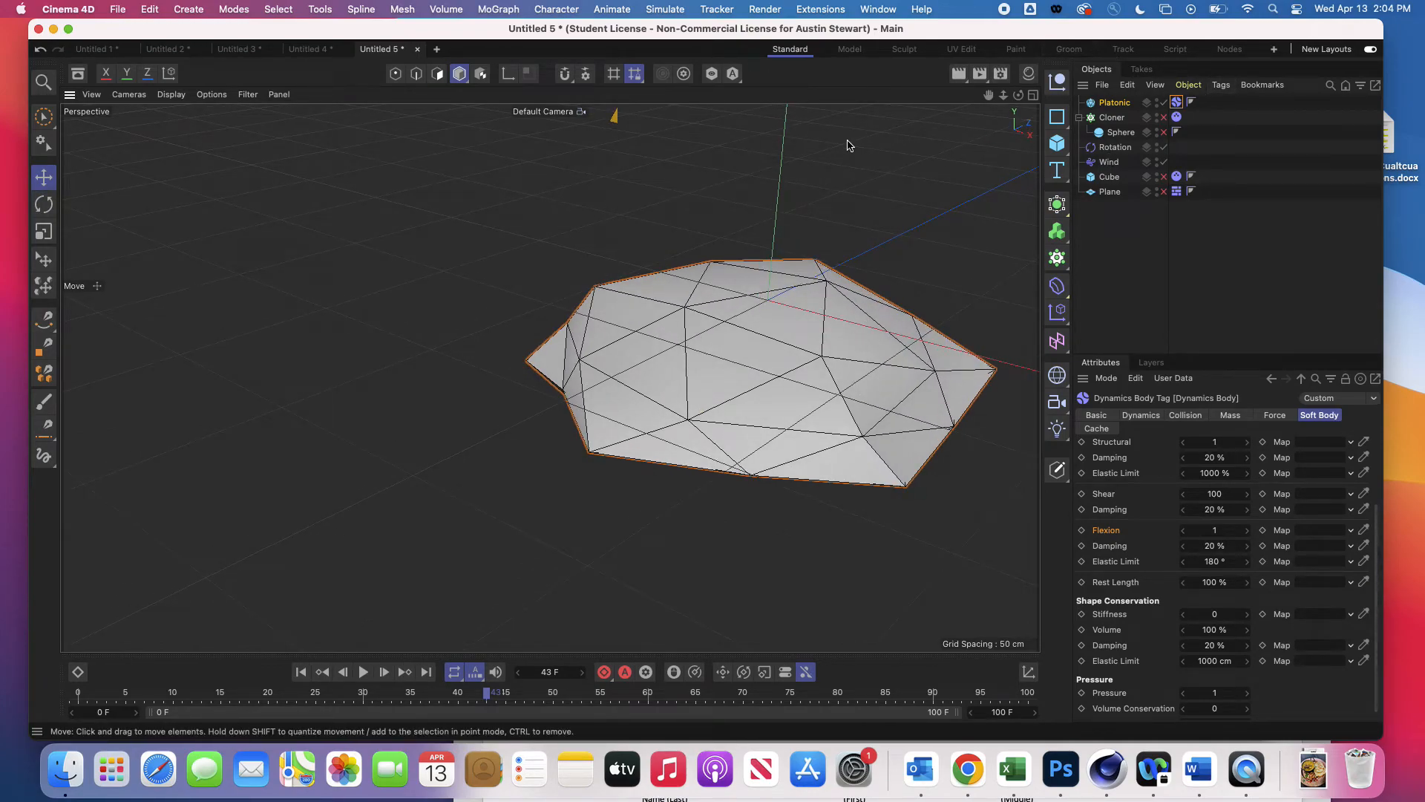
# Add a Subdivision Surface and make the Platonic its child to smooth the deformed mesh
pyautogui.click(1057, 204)
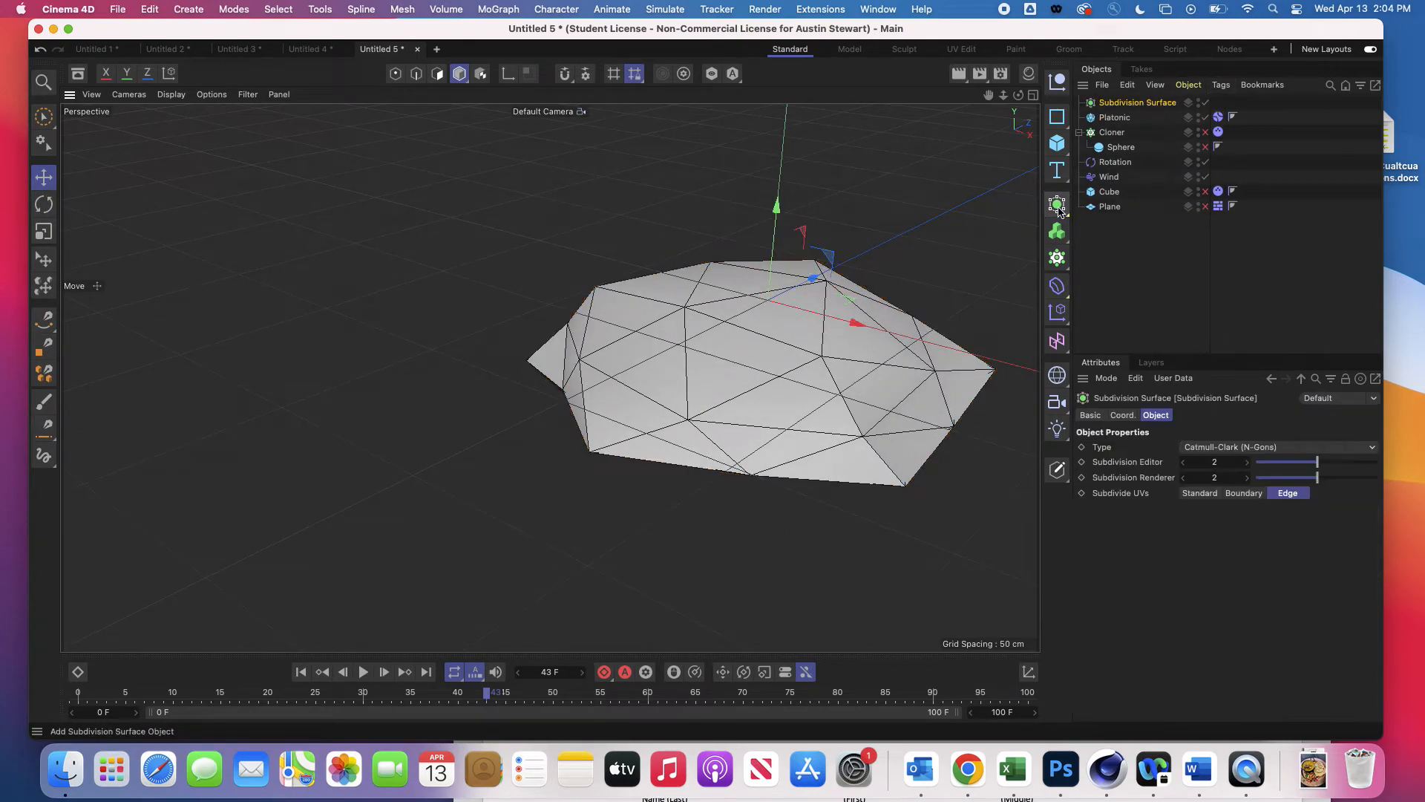
pyautogui.moveTo(1128, 110); pyautogui.dragTo(1129, 104)
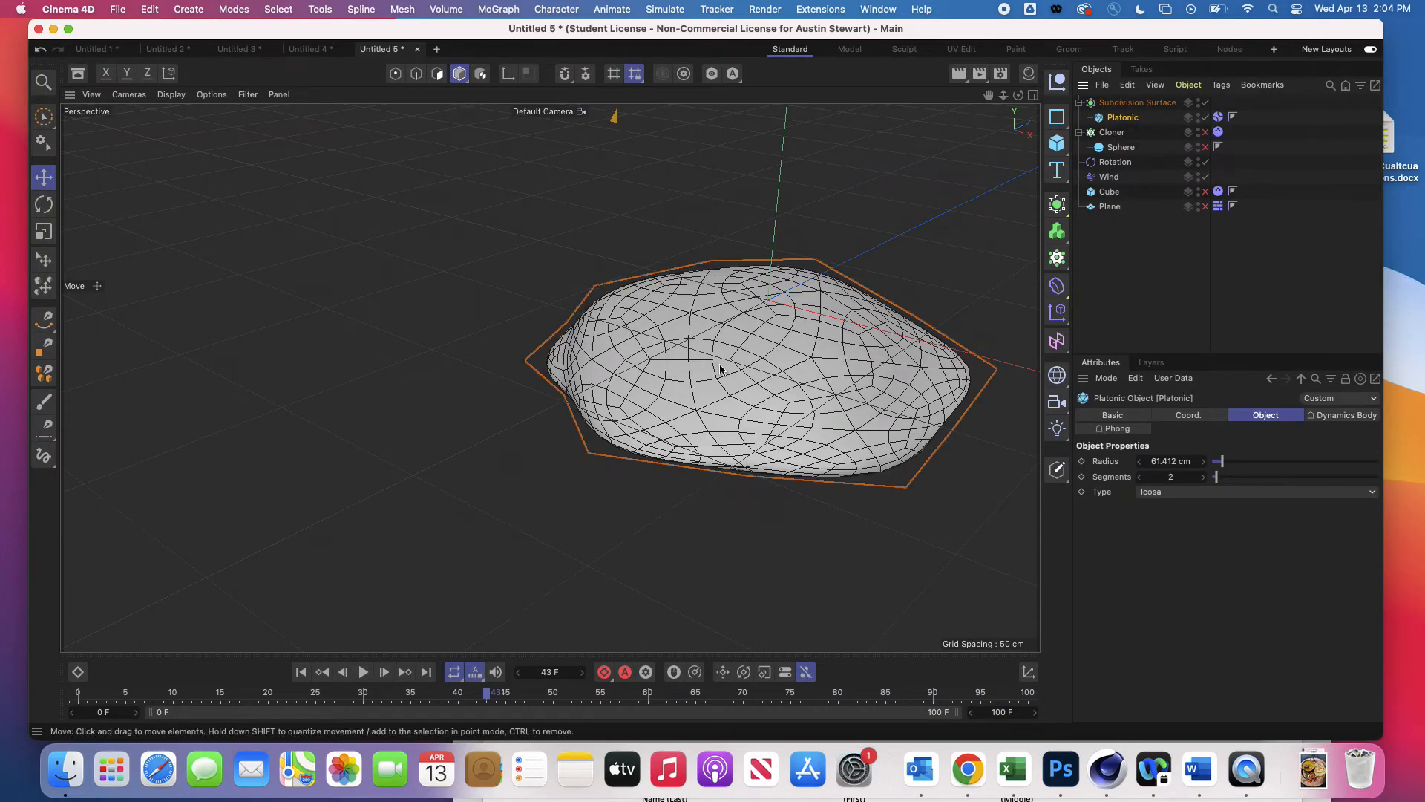
pyautogui.moveTo(720, 369)
pyautogui.keyDown('alt'); pyautogui.mouseDown()
pyautogui.moveTo(751, 286)
pyautogui.moveTo(802, 265)
pyautogui.moveTo(893, 264)
pyautogui.moveTo(735, 376)
pyautogui.moveTo(677, 376)
pyautogui.moveTo(699, 308)
pyautogui.moveTo(735, 283)
pyautogui.moveTo(716, 274)
pyautogui.moveTo(738, 267)
pyautogui.moveTo(757, 328)
pyautogui.moveTo(738, 360)
pyautogui.mouseUp(); pyautogui.keyUp('alt')
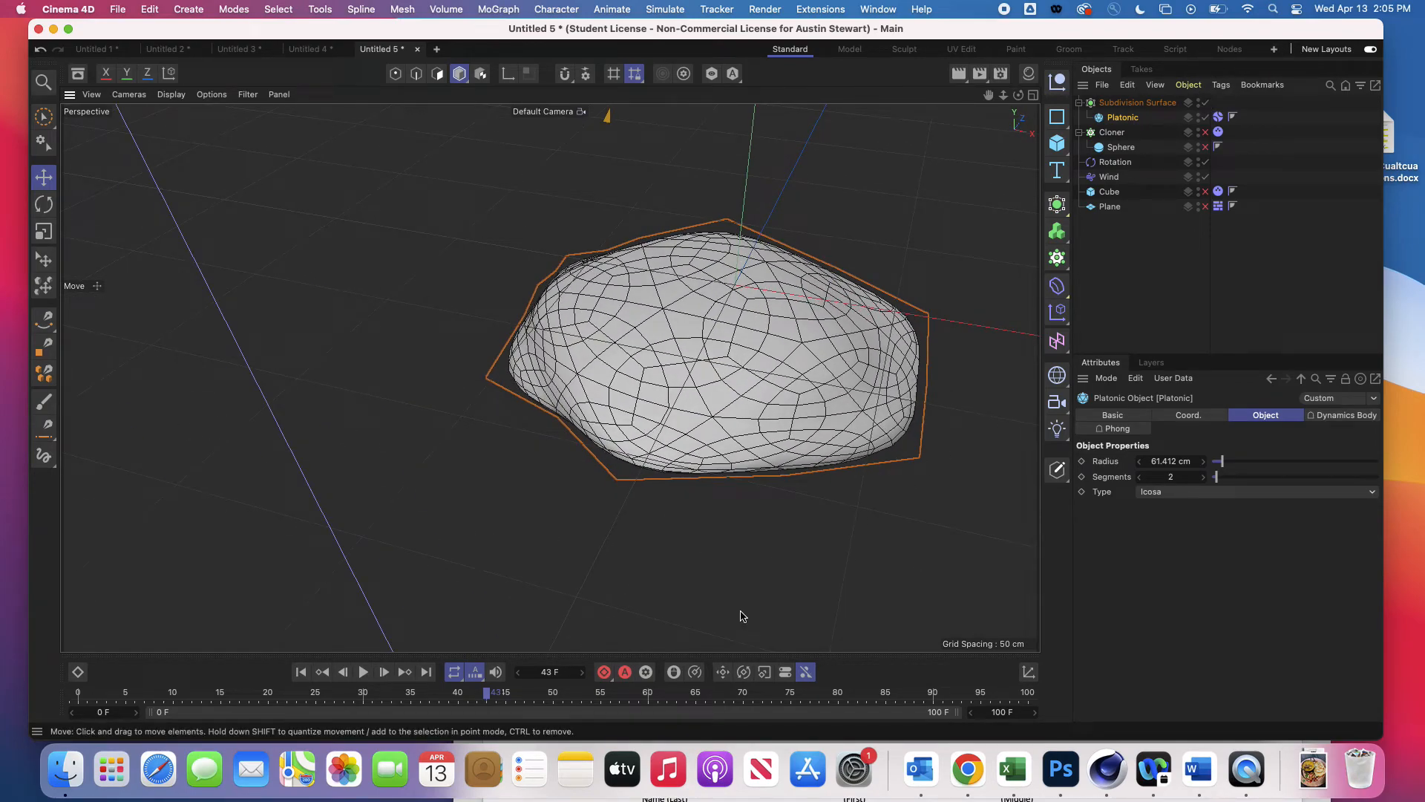
# Re-enable the plane and play the smoothed Platonic's drop onto it
pyautogui.click(301, 672)
pyautogui.click(363, 672)
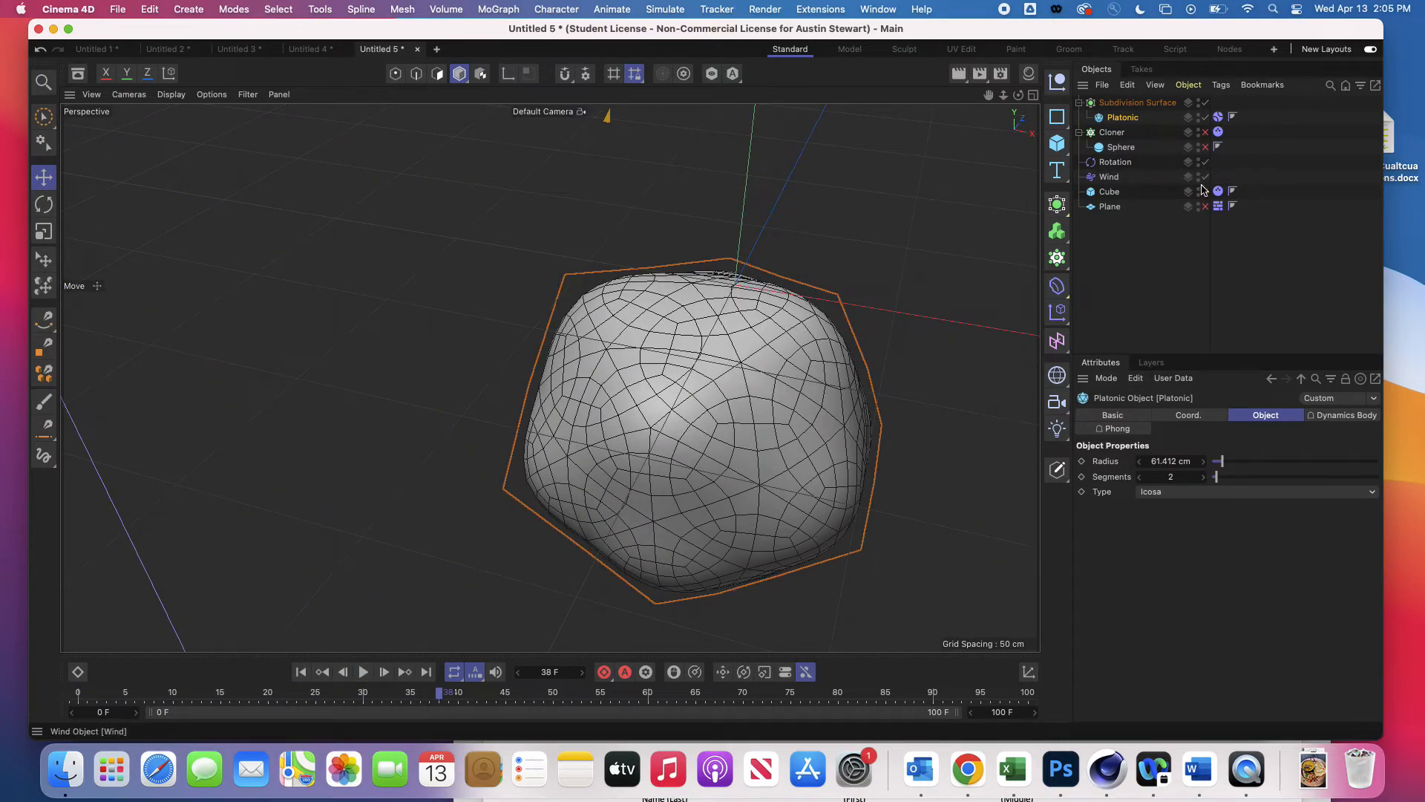
pyautogui.click(1204, 208)
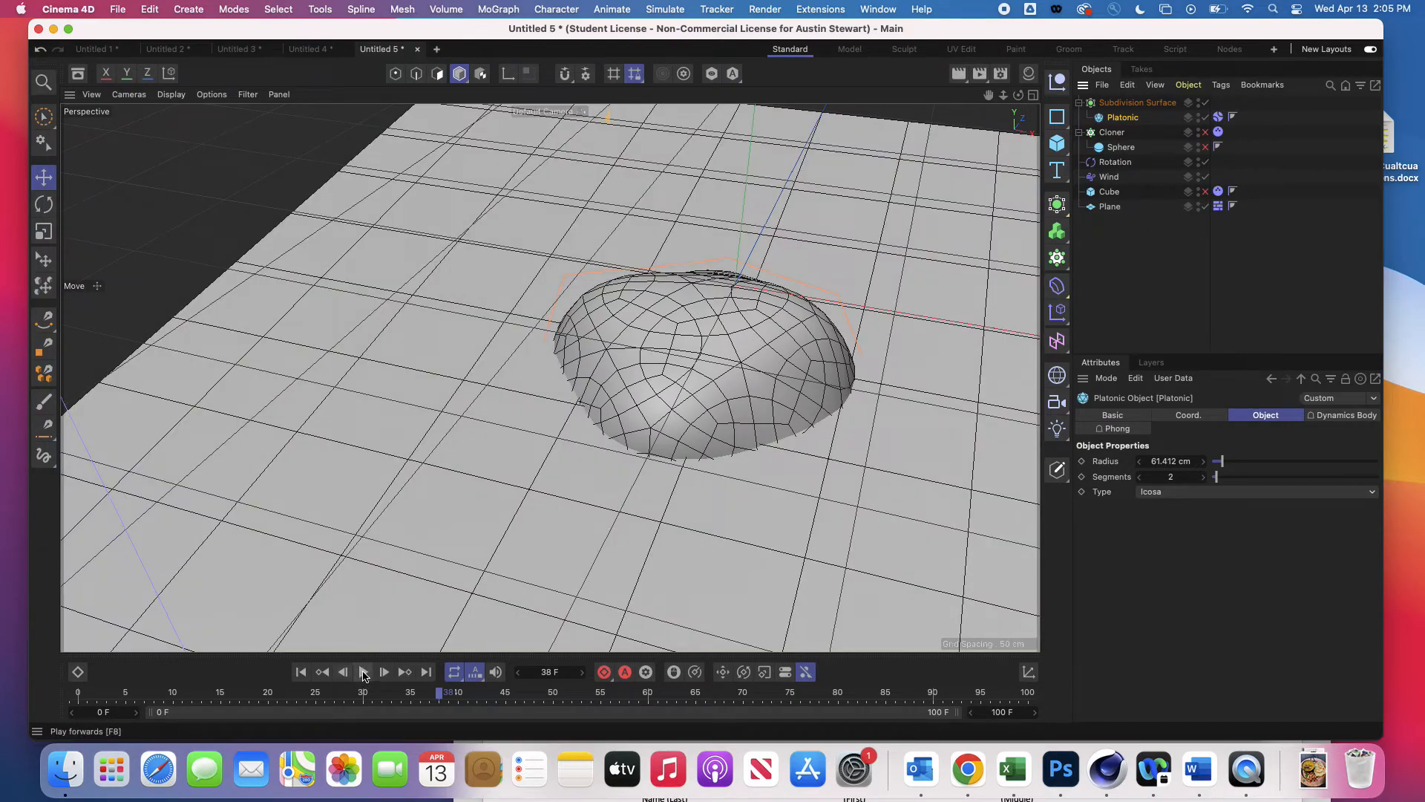
pyautogui.click(363, 673)
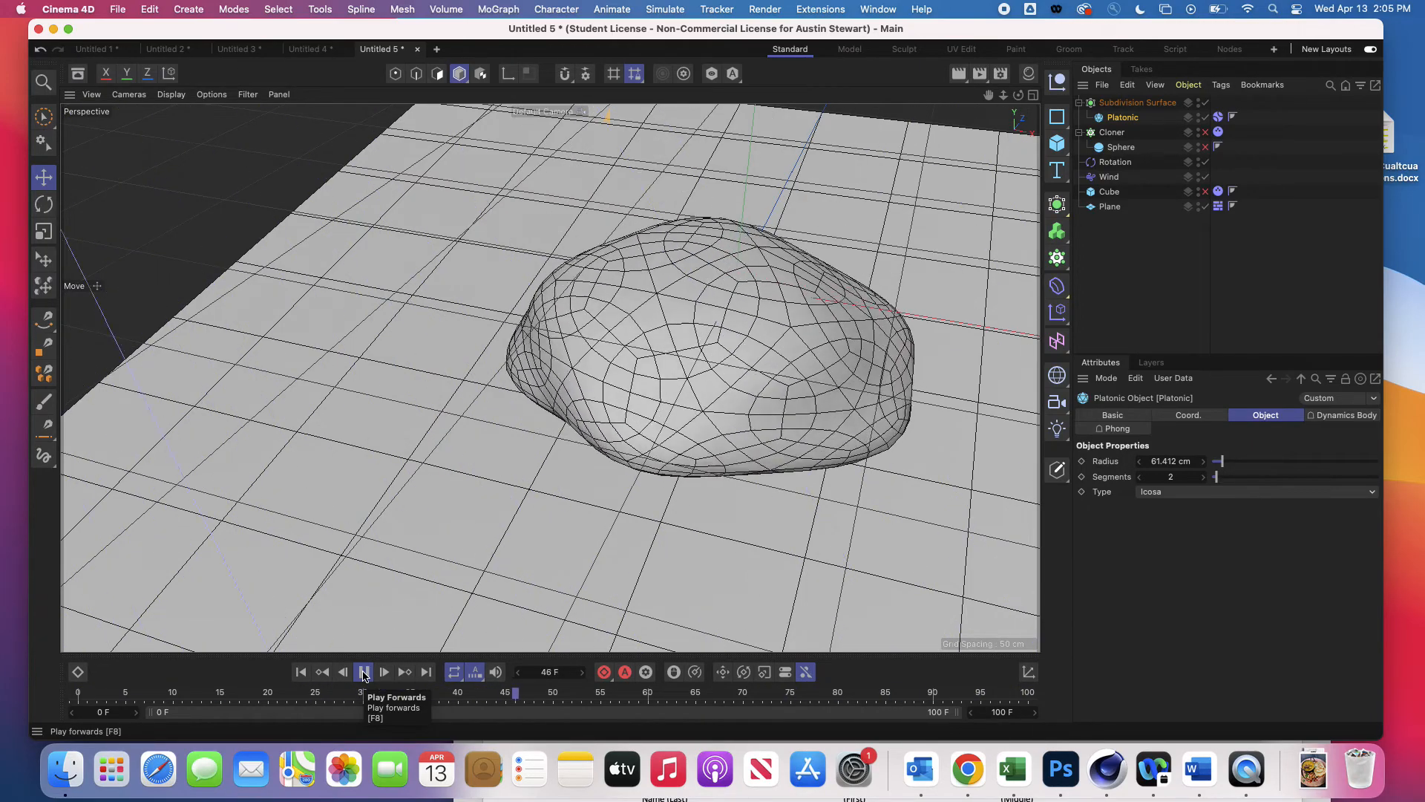
pyautogui.scroll(-10, 443, 424)
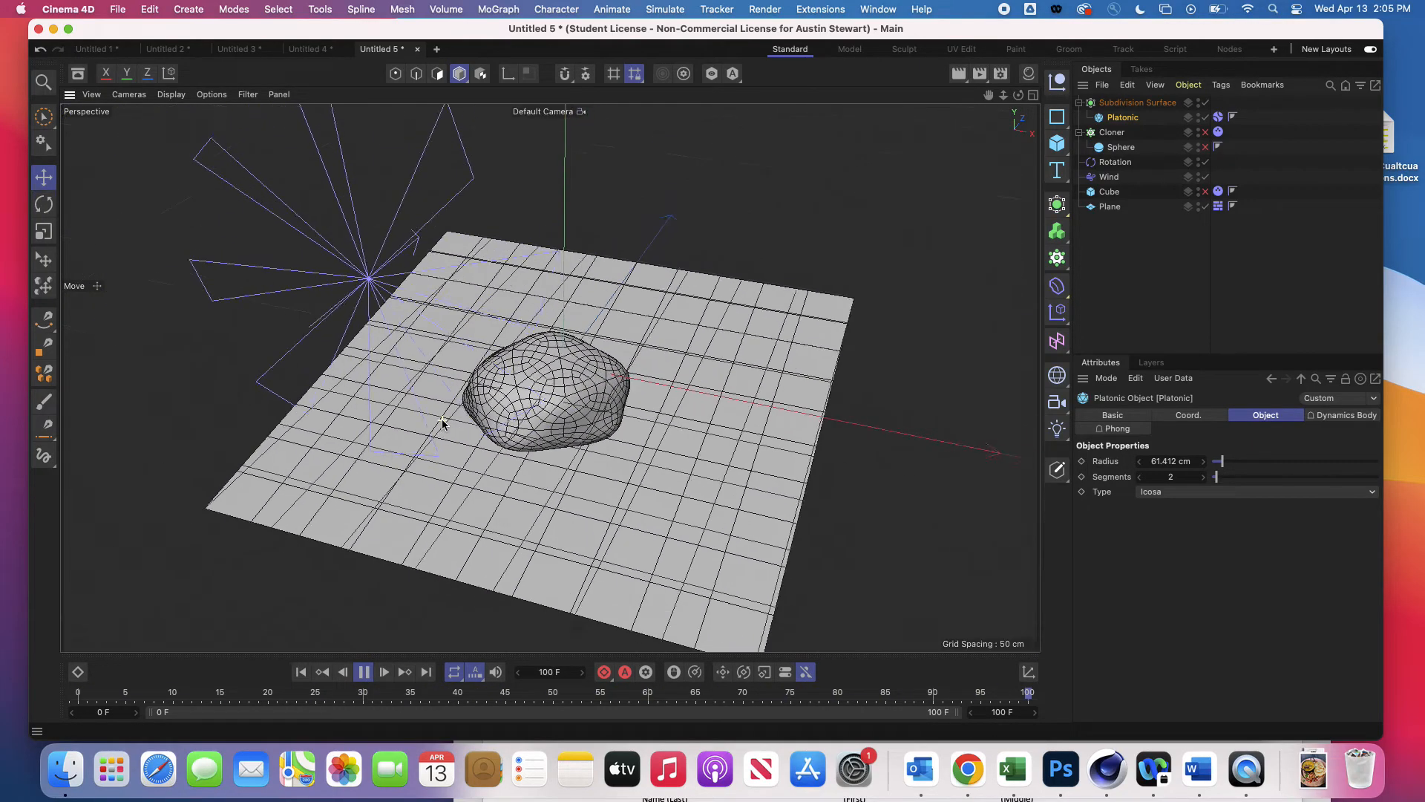
pyautogui.keyDown('alt'); pyautogui.moveTo(443, 424); pyautogui.dragTo(397, 356); pyautogui.keyUp('alt')
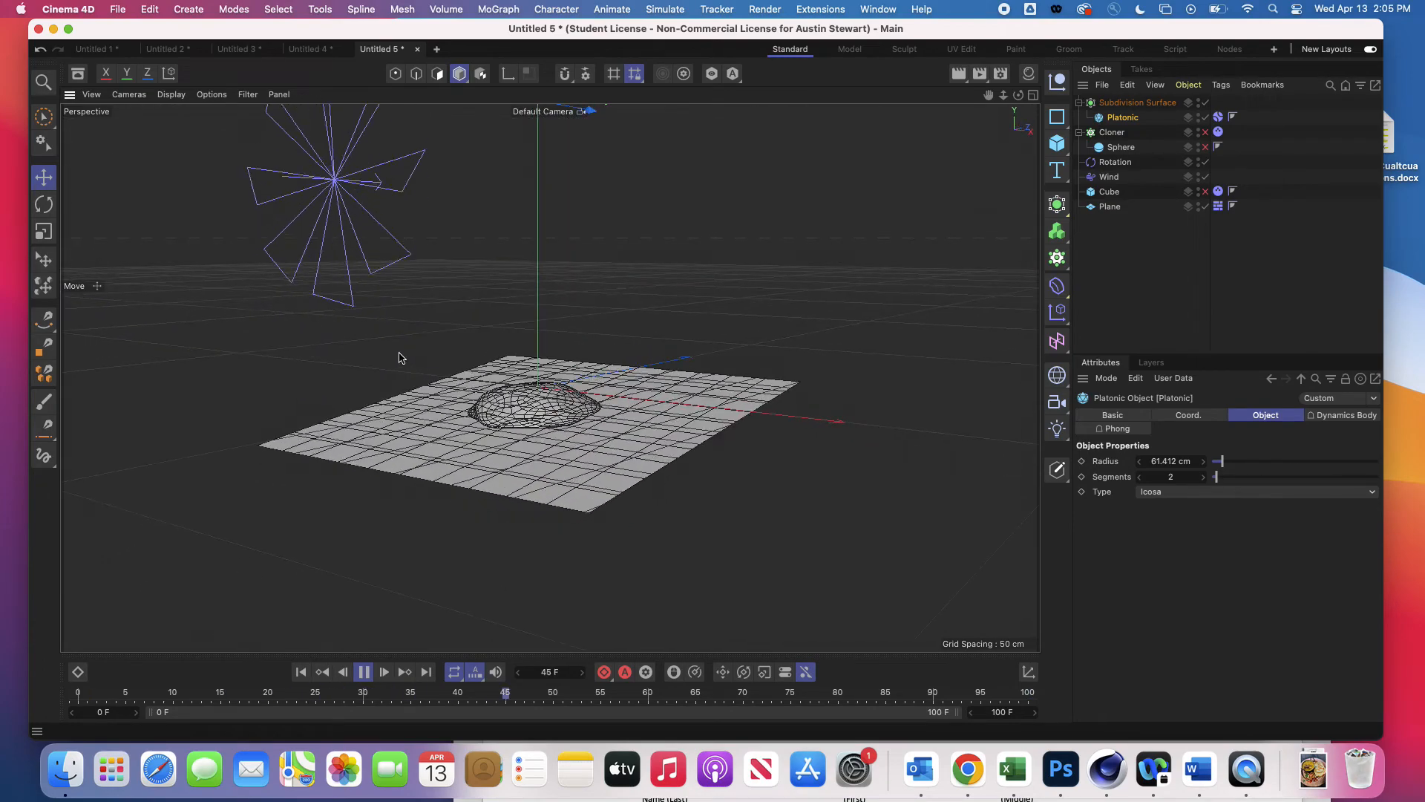
pyautogui.click(364, 672)
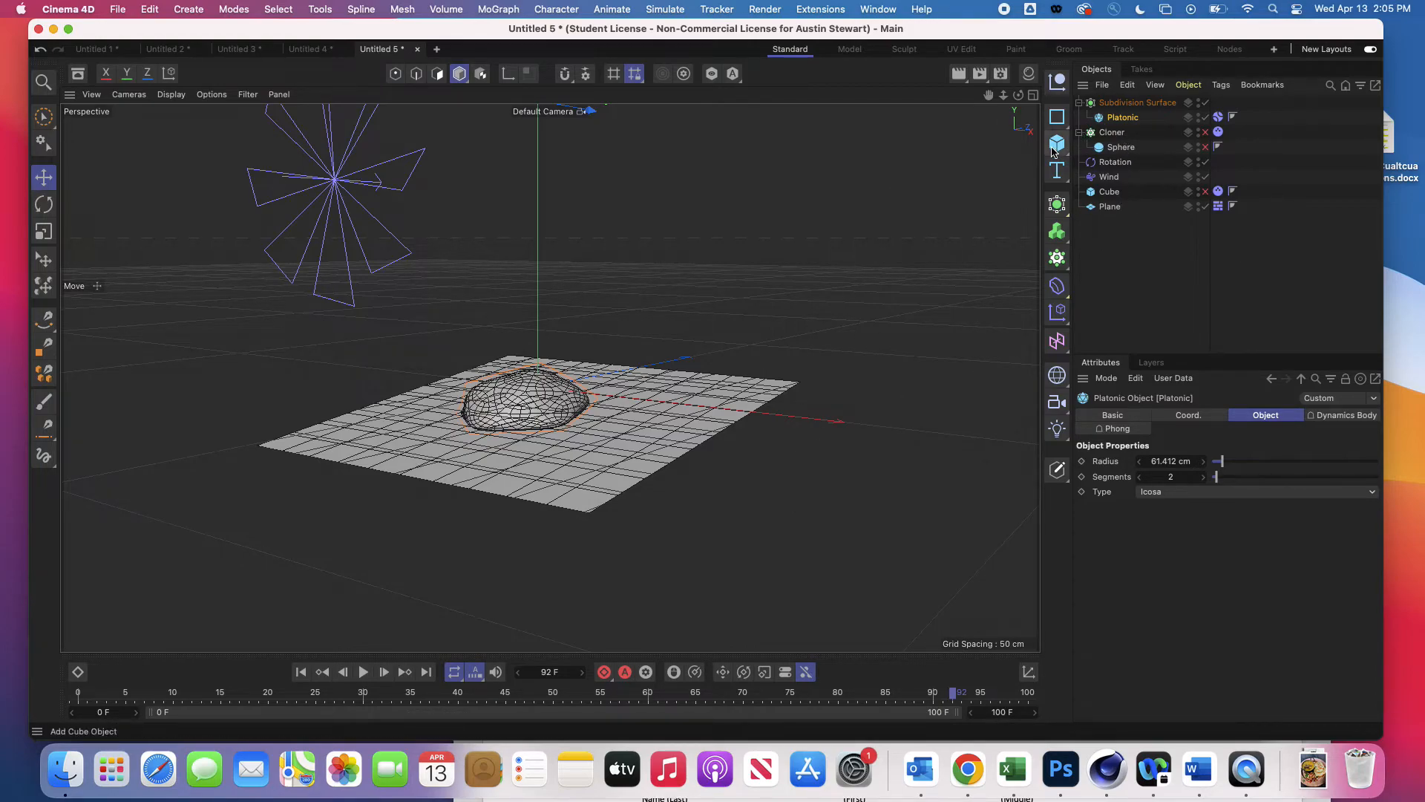
# Add a Cylinder with the default dimensions and make it editable
pyautogui.moveTo(1055, 151); pyautogui.dragTo(1218, 172)
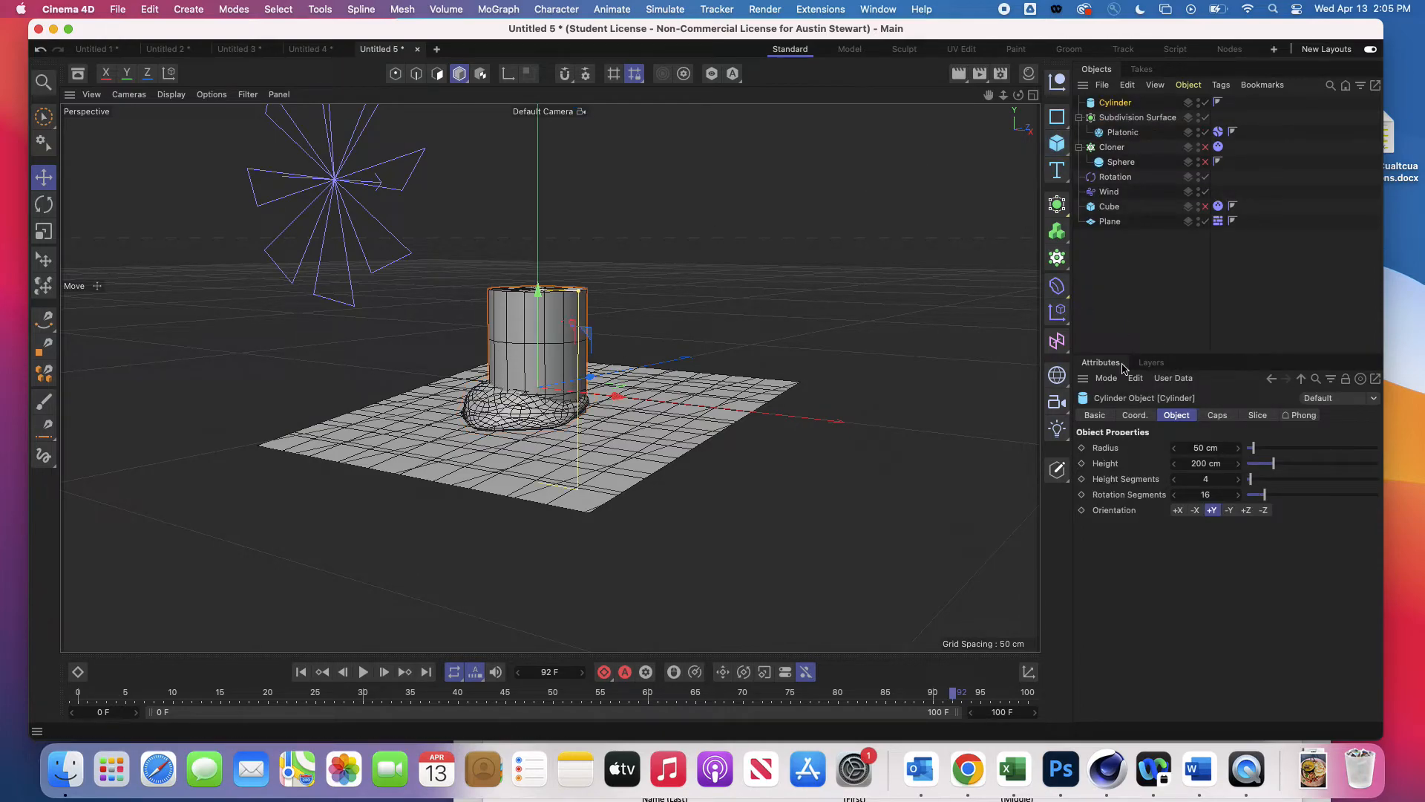
pyautogui.press('c')
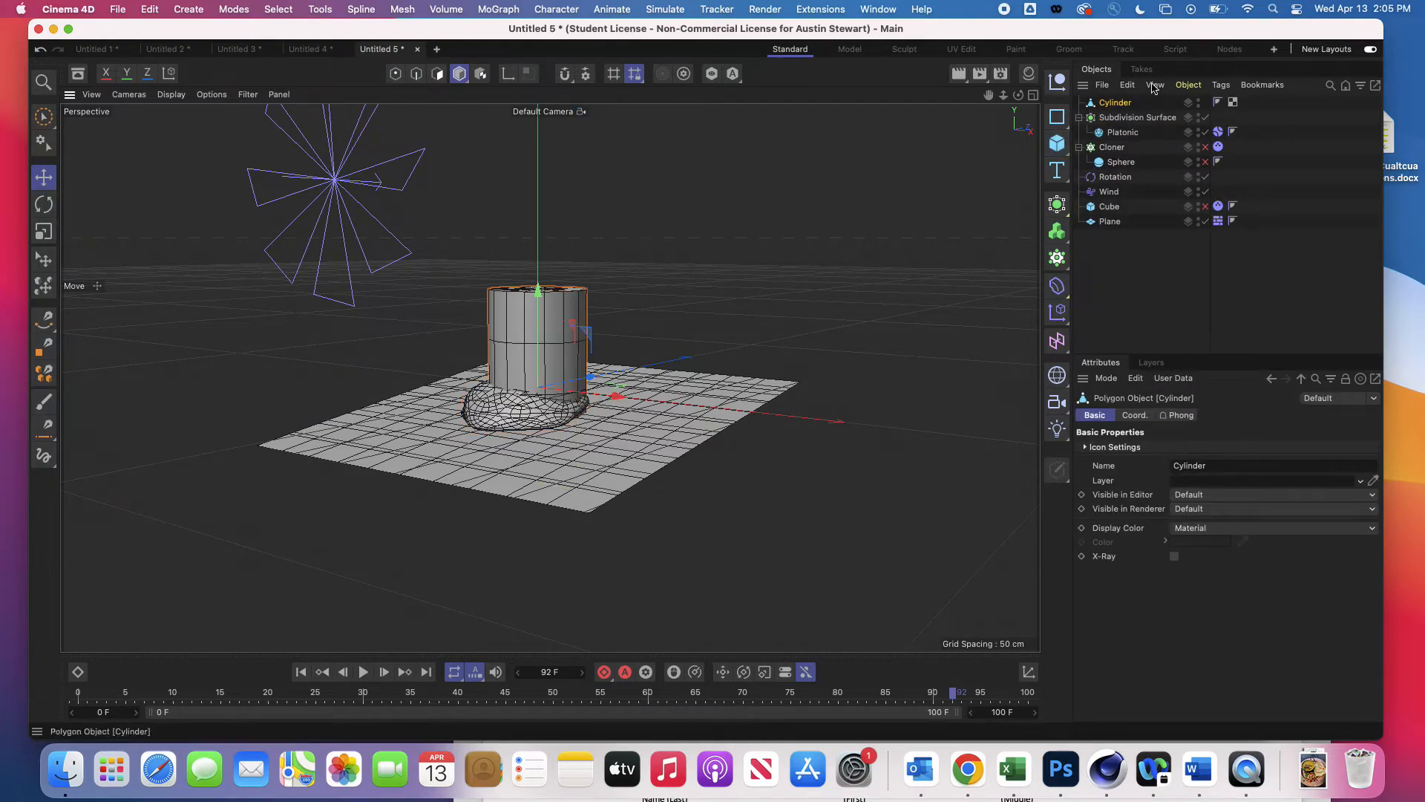
# Delete the polygons of the cylinder's top and bottom caps, leaving an open tube
pyautogui.keyDown('alt'); pyautogui.moveTo(620, 192); pyautogui.dragTo(616, 320); pyautogui.keyUp('alt')
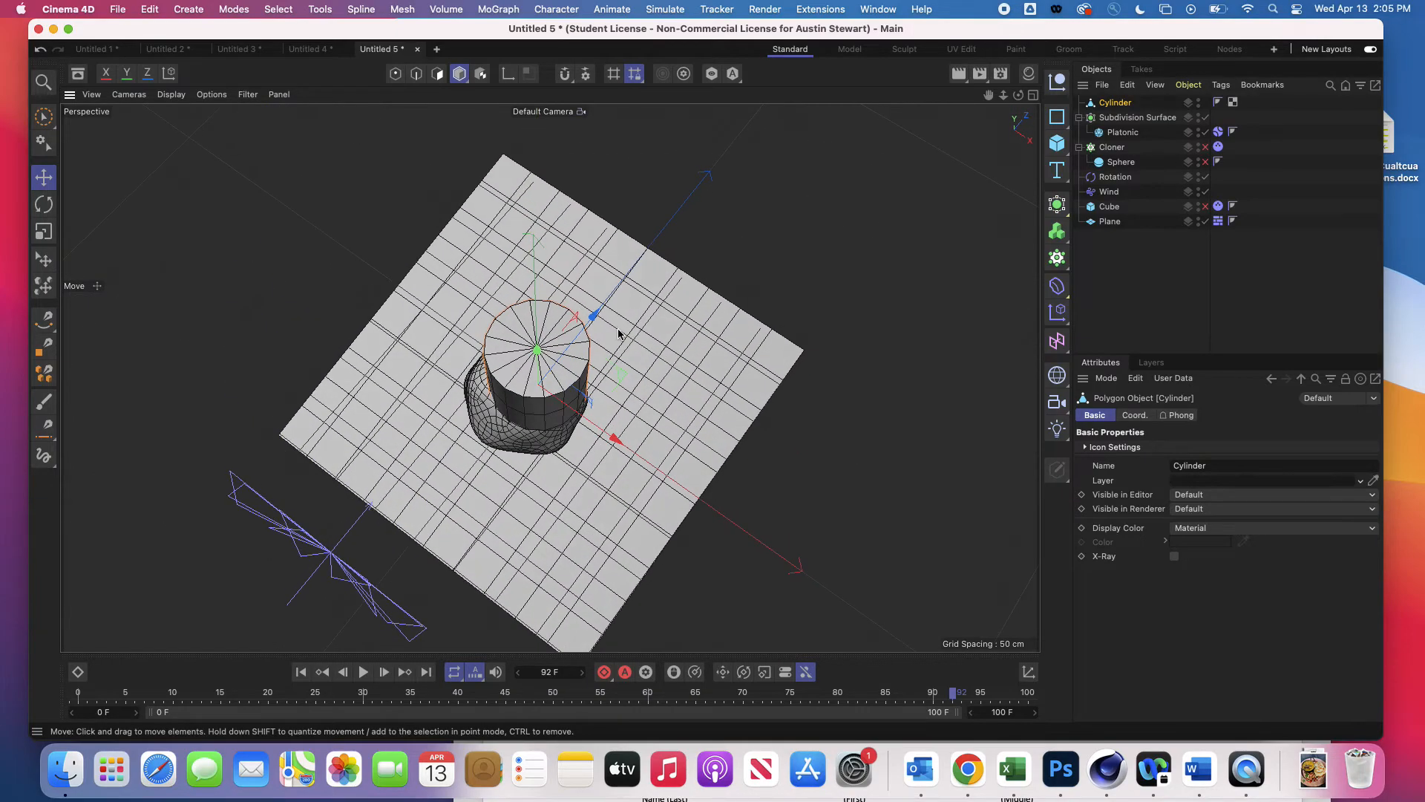
pyautogui.click(43, 117)
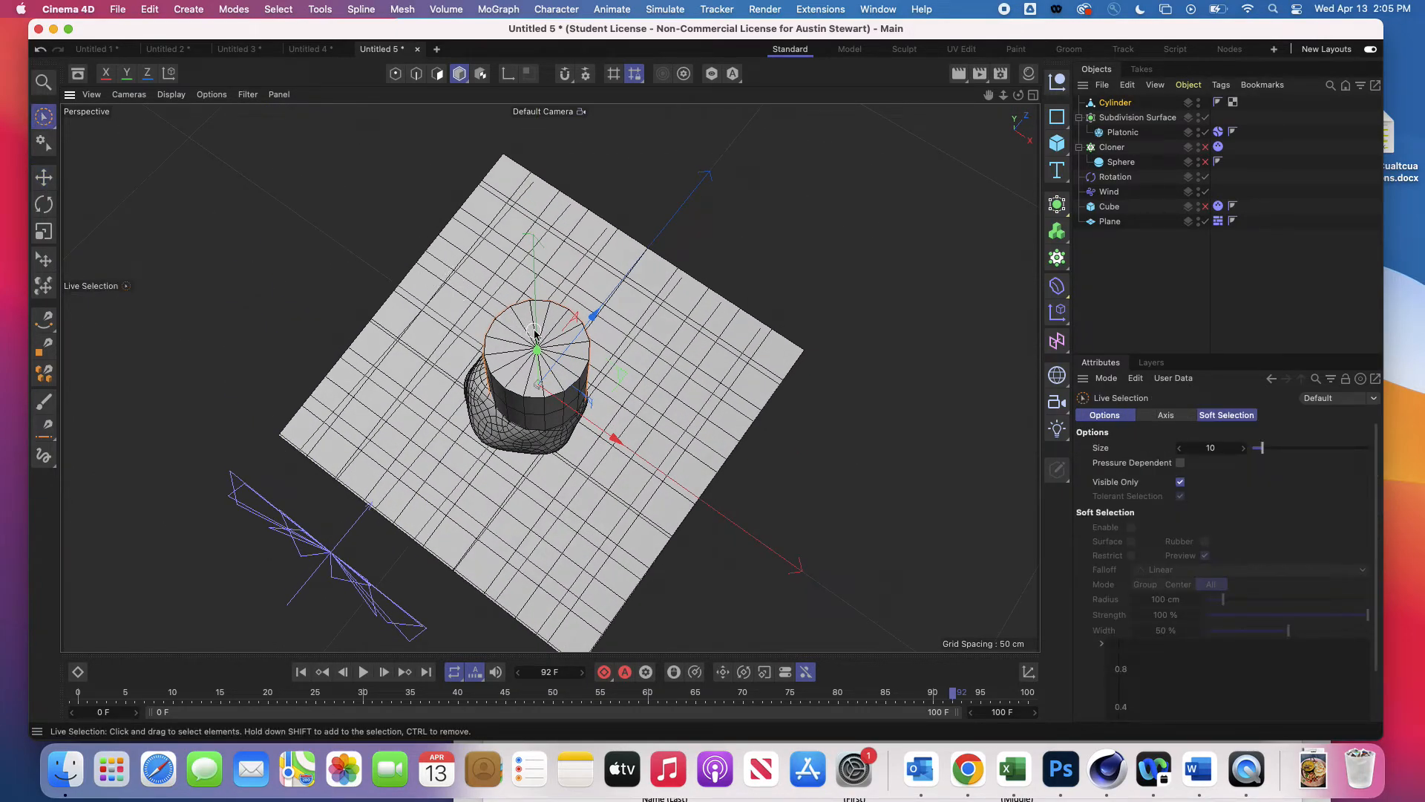
pyautogui.click(539, 361)
pyautogui.click(437, 73)
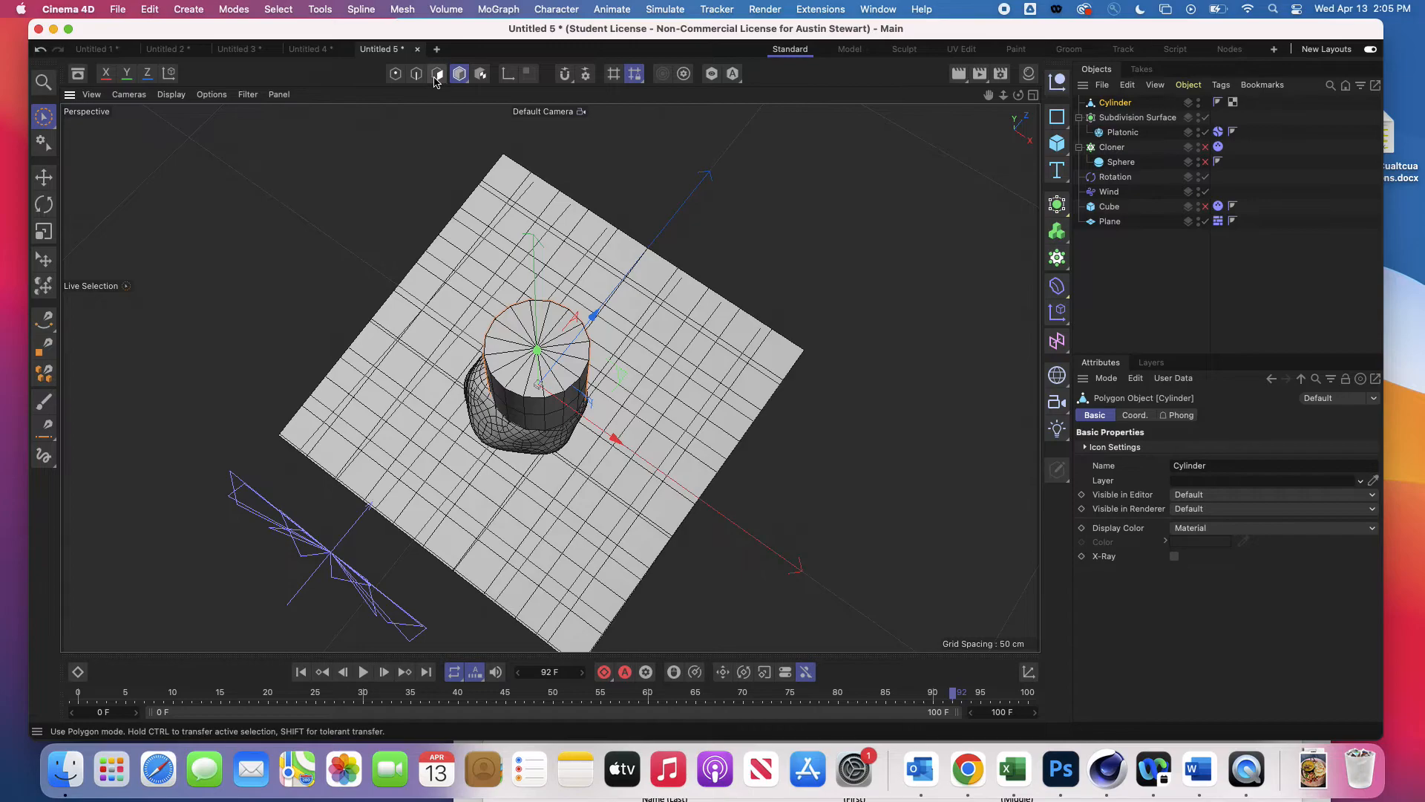
pyautogui.click(537, 362)
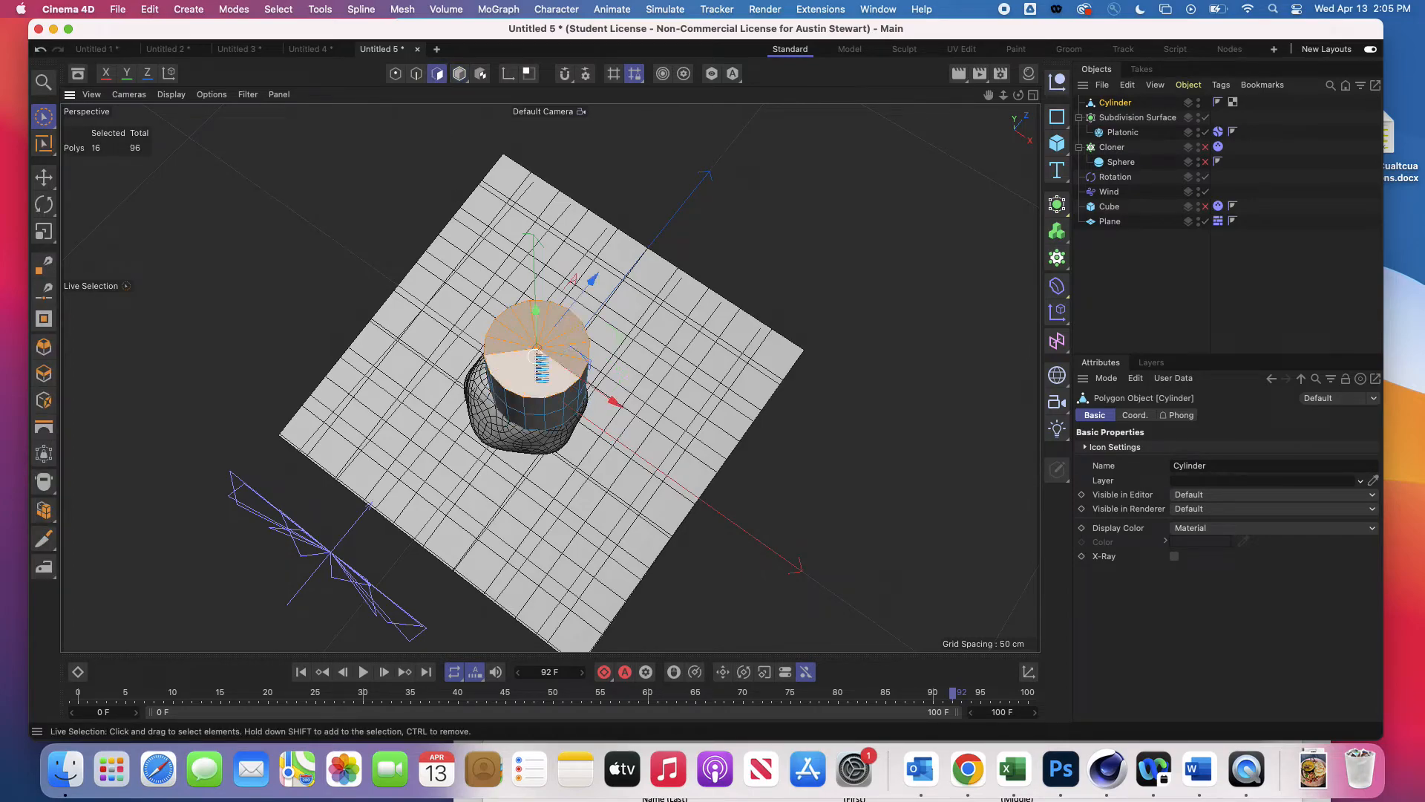
pyautogui.press('Delete')
pyautogui.keyDown('alt'); pyautogui.moveTo(544, 400); pyautogui.dragTo(488, 426); pyautogui.keyUp('alt')
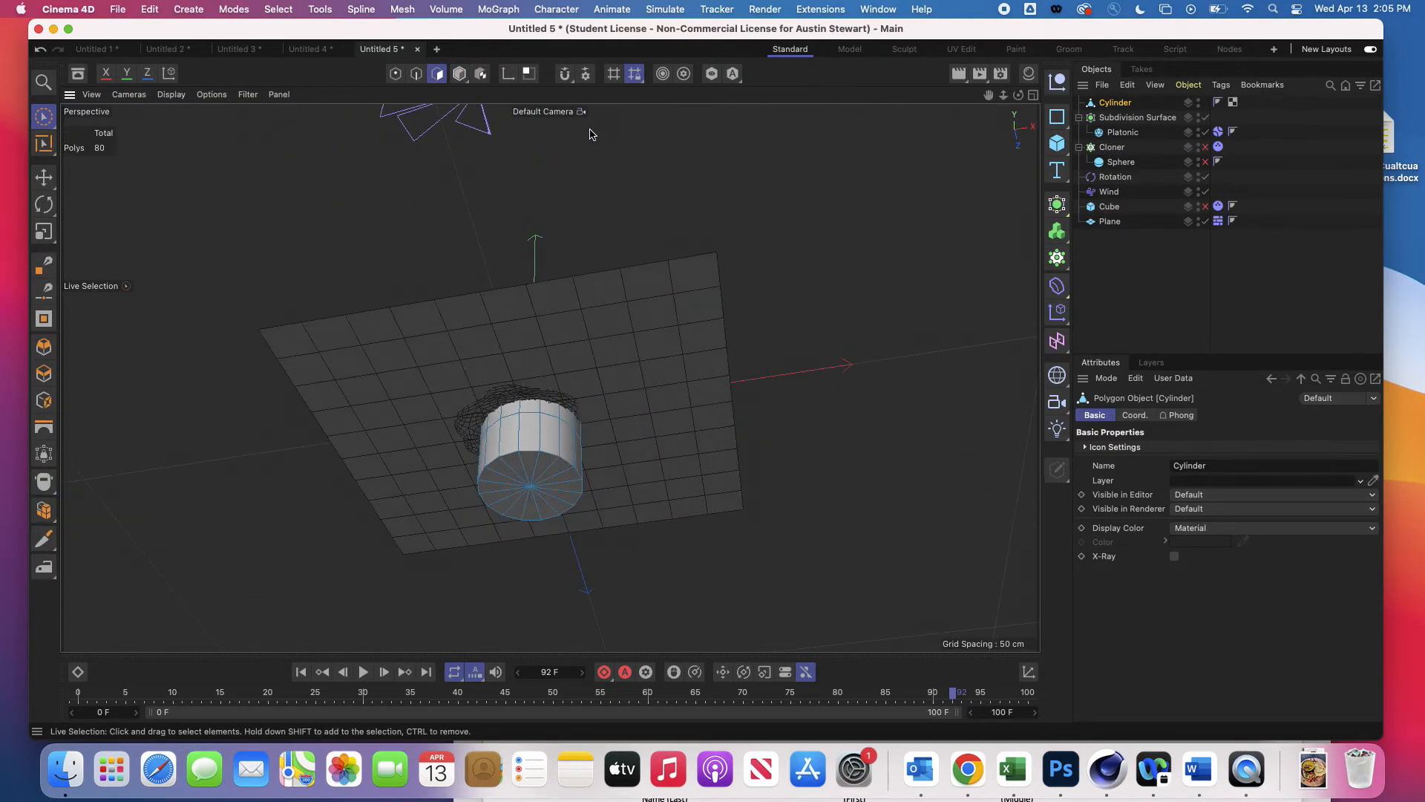
pyautogui.click(532, 476)
pyautogui.press('Delete')
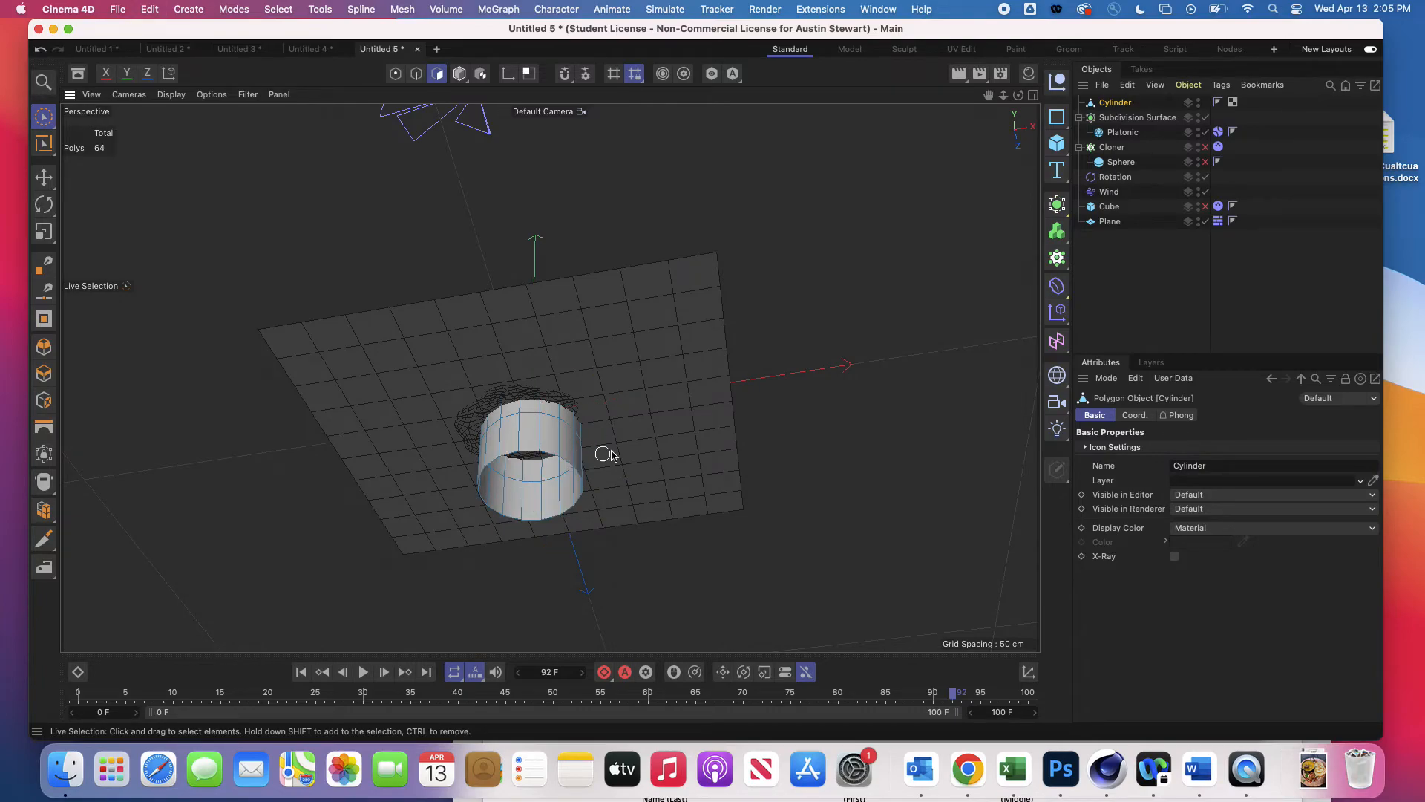
# Raise the cylinder above the plane and transfer the Platonic's Dynamics Body tag to it
pyautogui.keyDown('alt'); pyautogui.moveTo(636, 450); pyautogui.dragTo(637, 451); pyautogui.keyUp('alt')
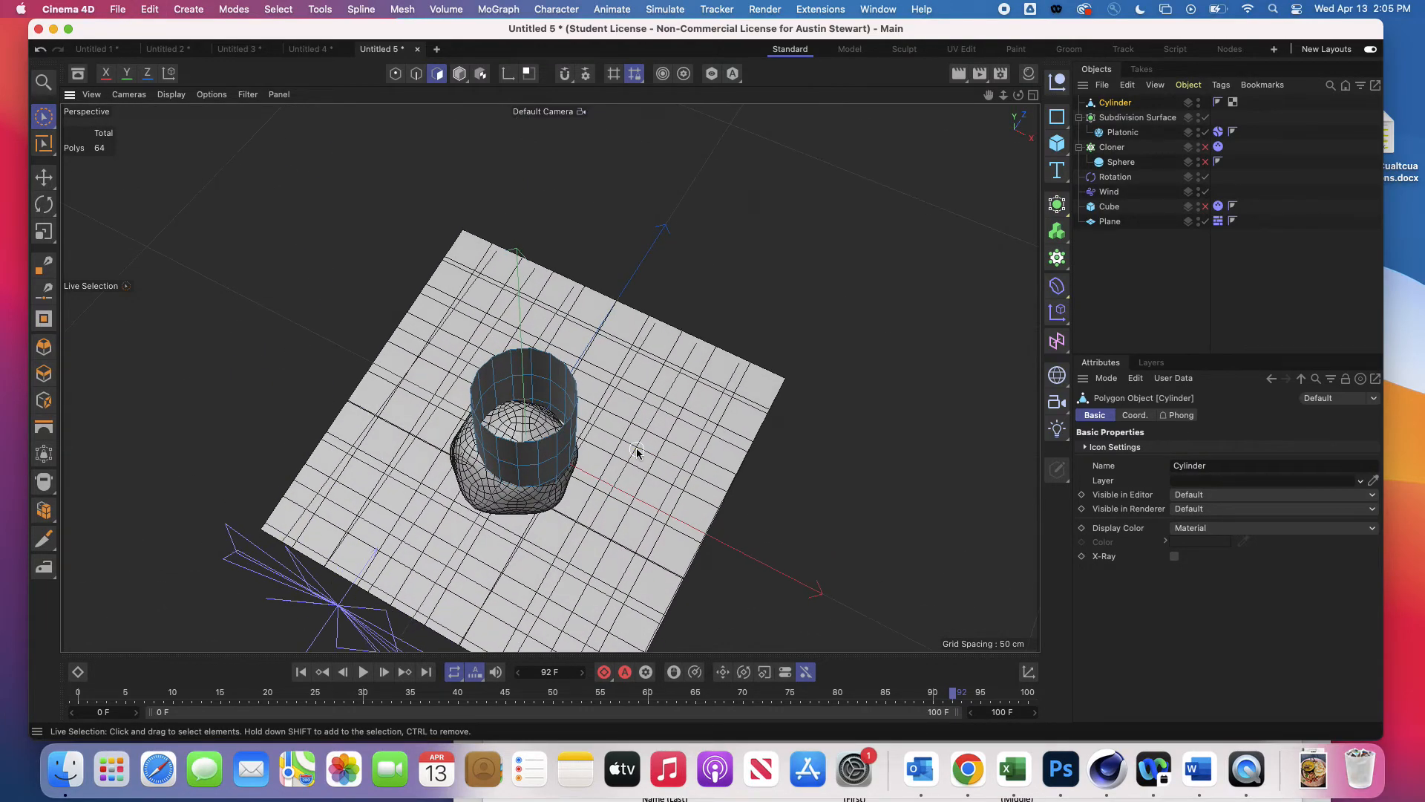
pyautogui.press('e')
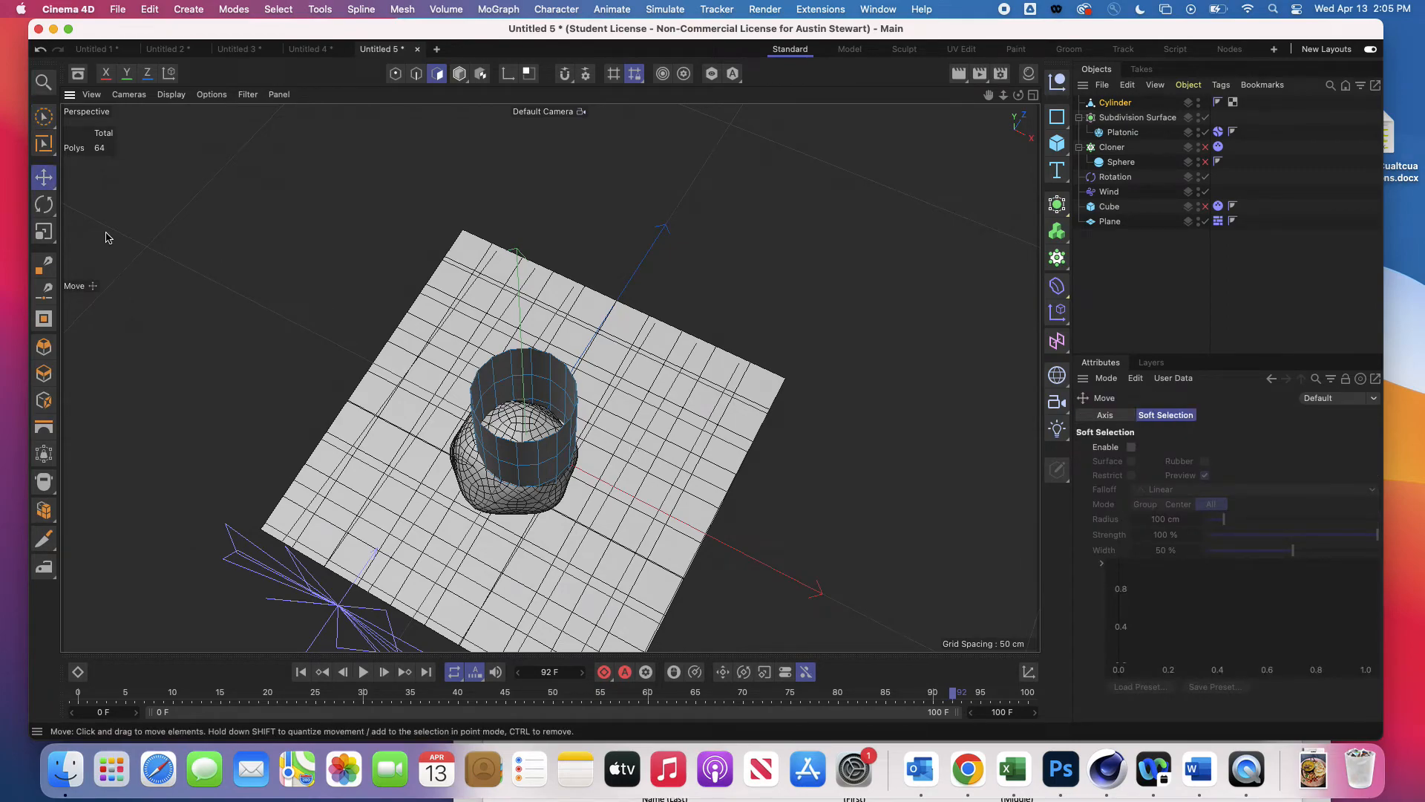
pyautogui.click(460, 74)
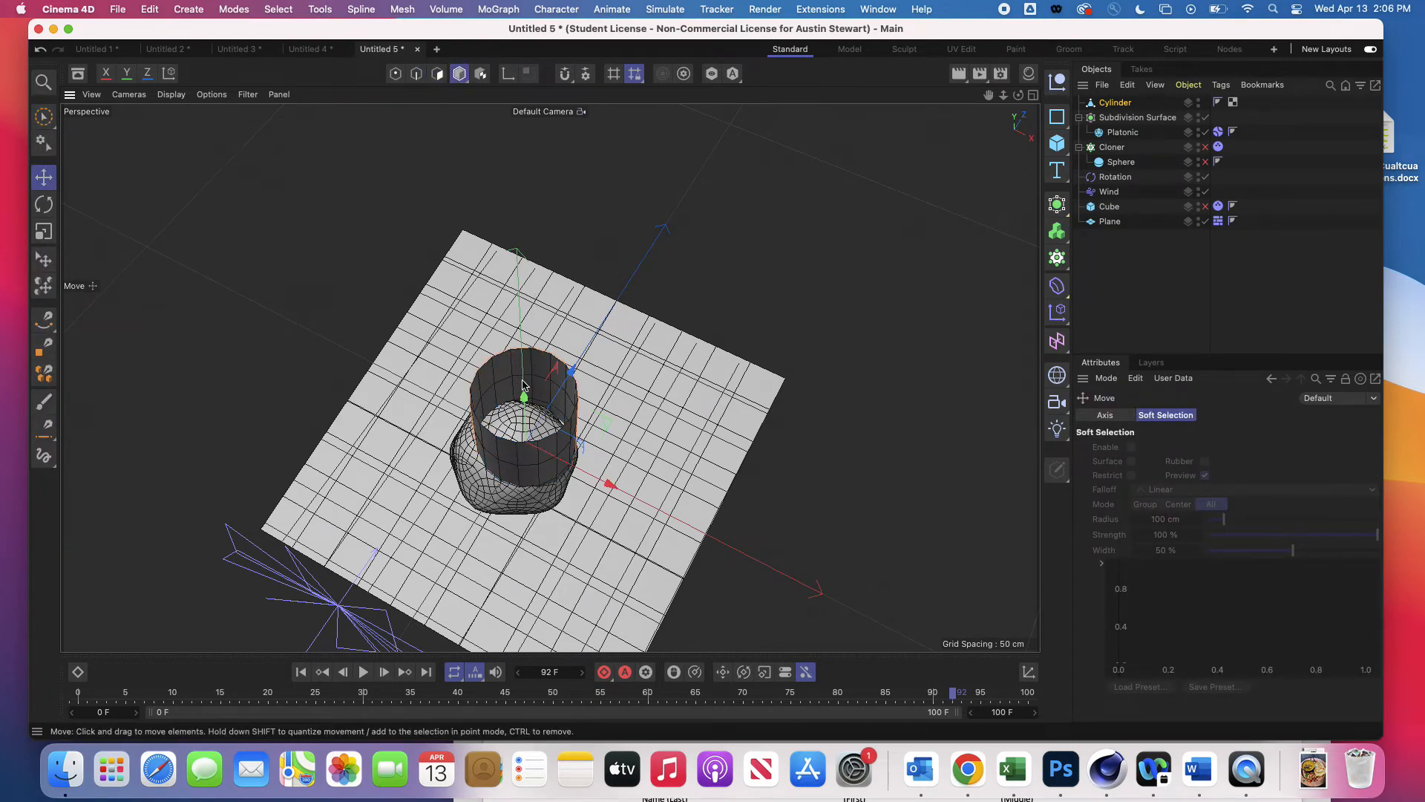
pyautogui.moveTo(522, 383); pyautogui.dragTo(519, 248)
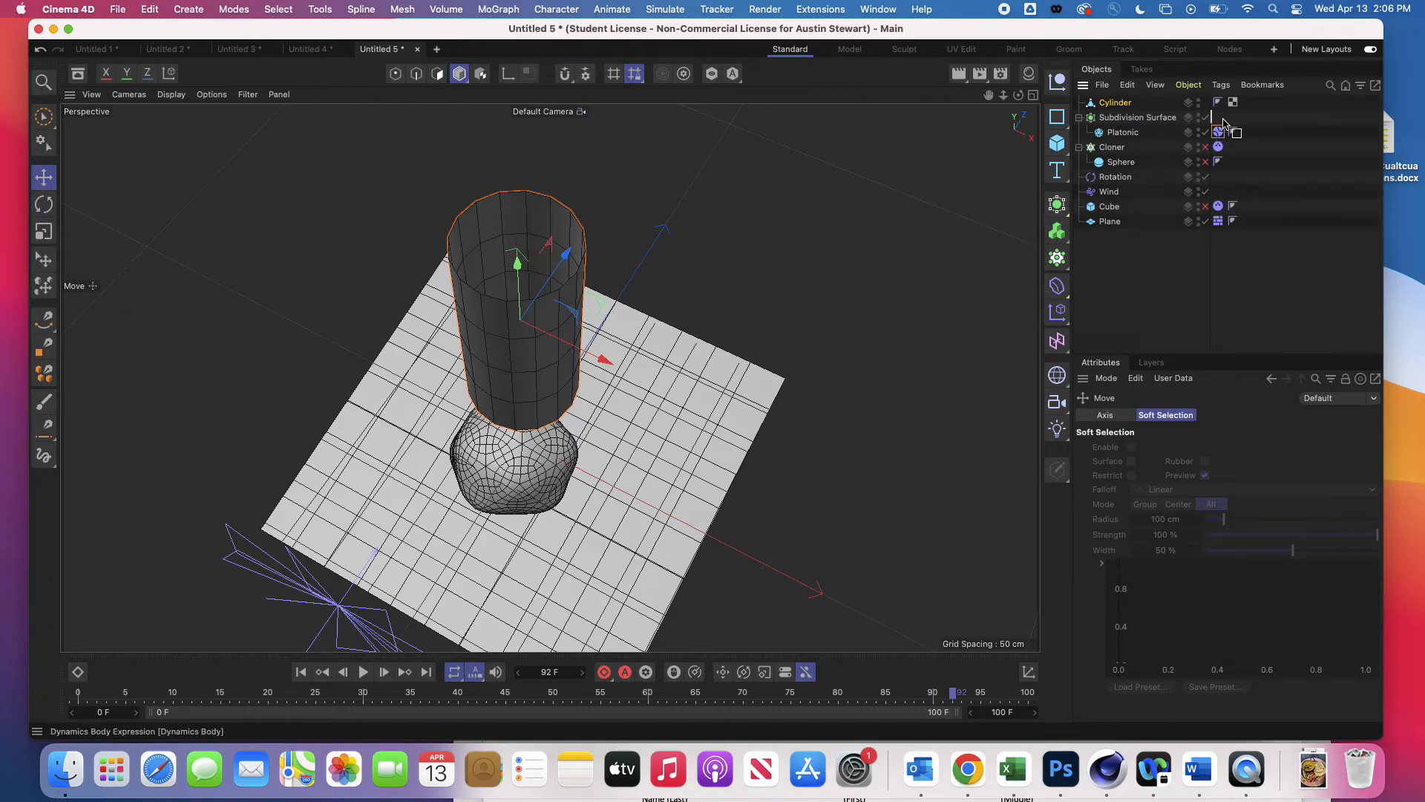
pyautogui.moveTo(1204, 102); pyautogui.dragTo(1210, 103)
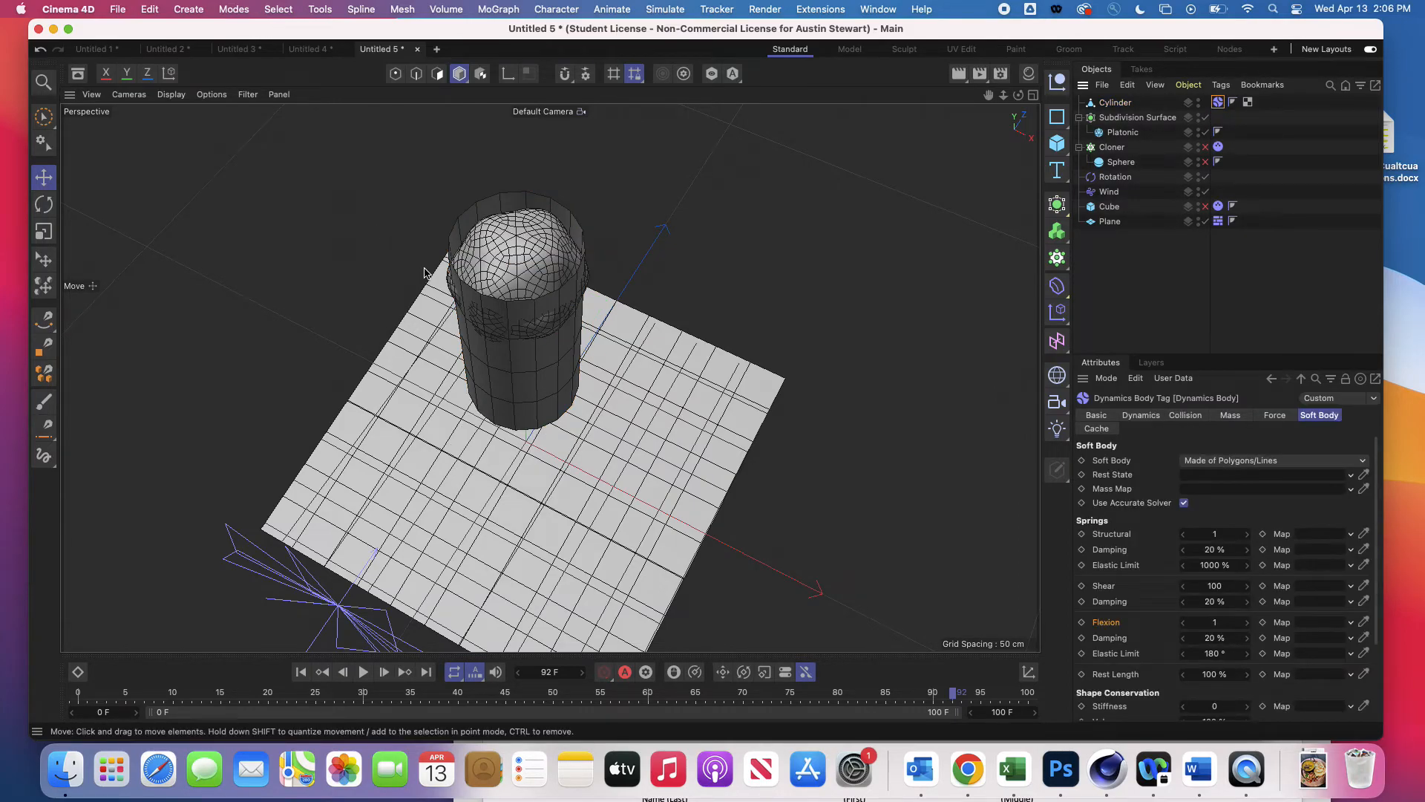
# Play the soft-body cylinder's drop, stop once it has collapsed, and examine its shape on the plane
pyautogui.keyDown('alt'); pyautogui.moveTo(440, 302); pyautogui.dragTo(454, 350); pyautogui.keyUp('alt')
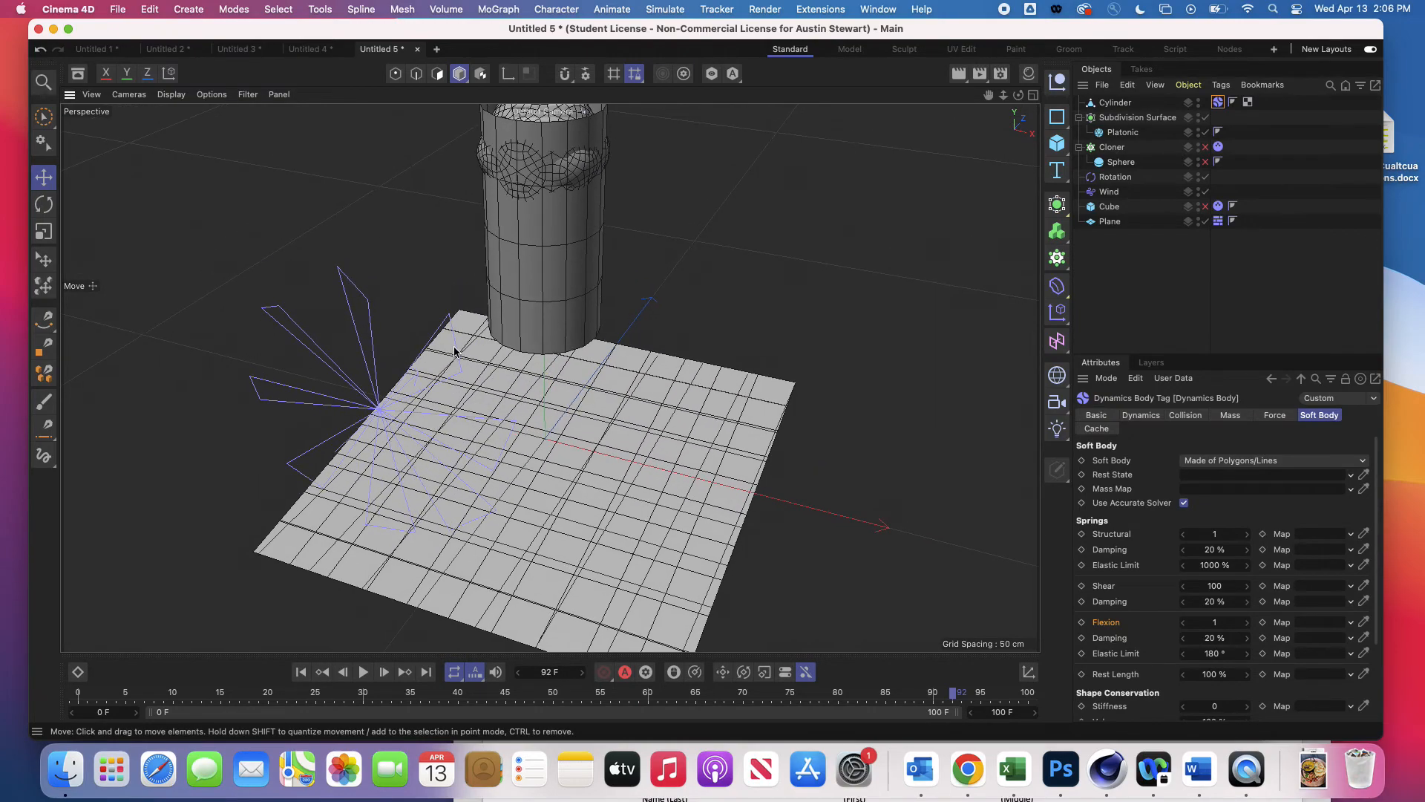
pyautogui.scroll(-5, 455, 350)
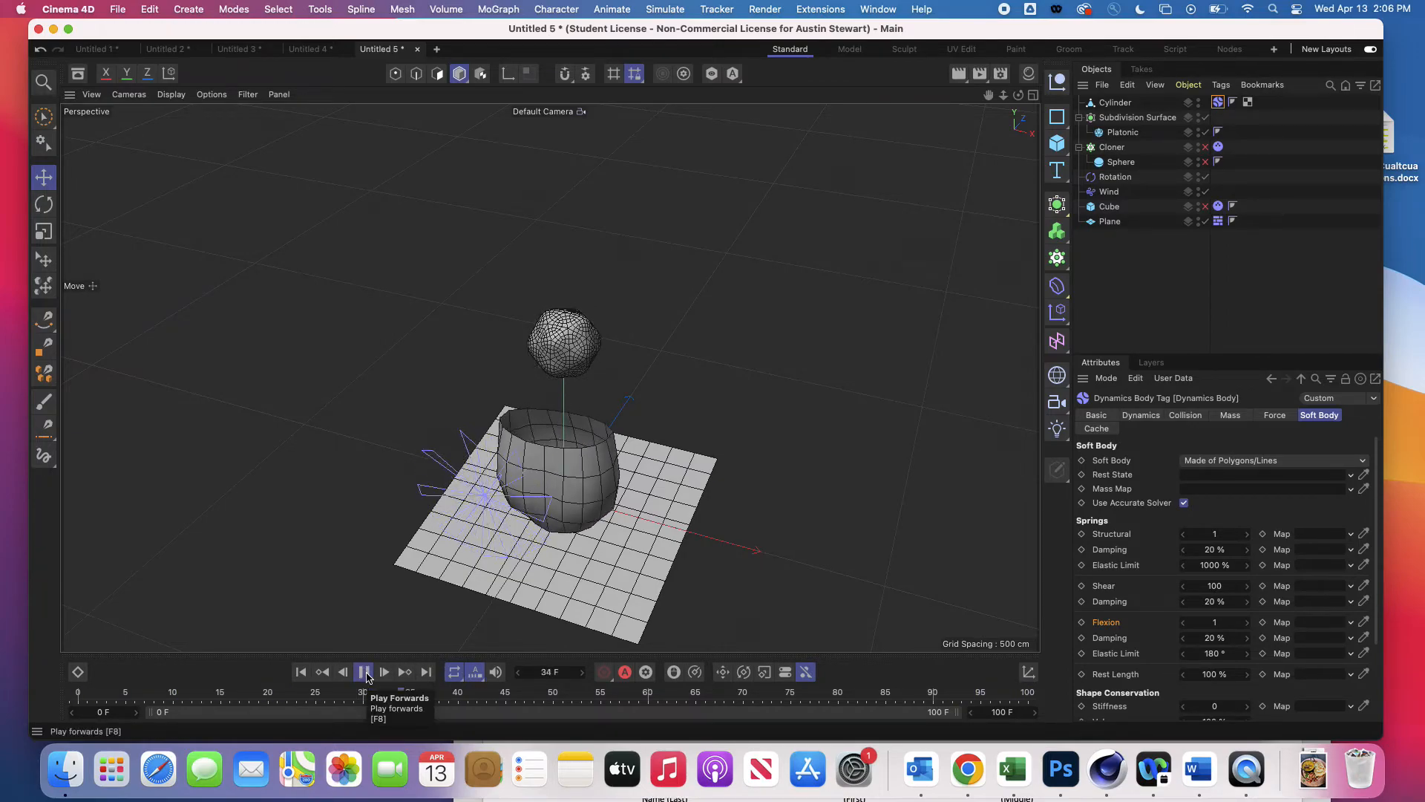
pyautogui.click(365, 672)
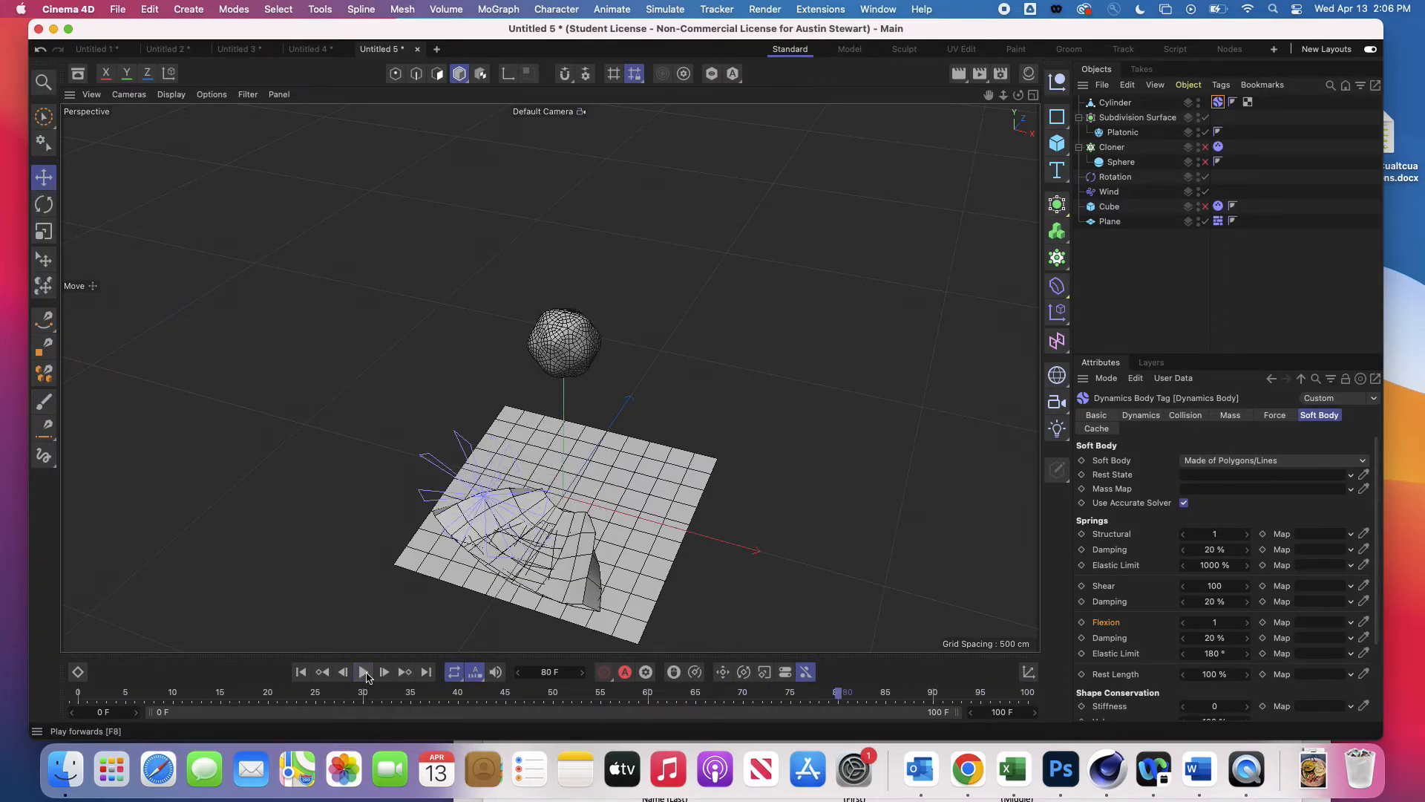
pyautogui.keyDown('alt'); pyautogui.moveTo(533, 521); pyautogui.dragTo(512, 586); pyautogui.keyUp('alt')
pyautogui.scroll(10, 509, 528)
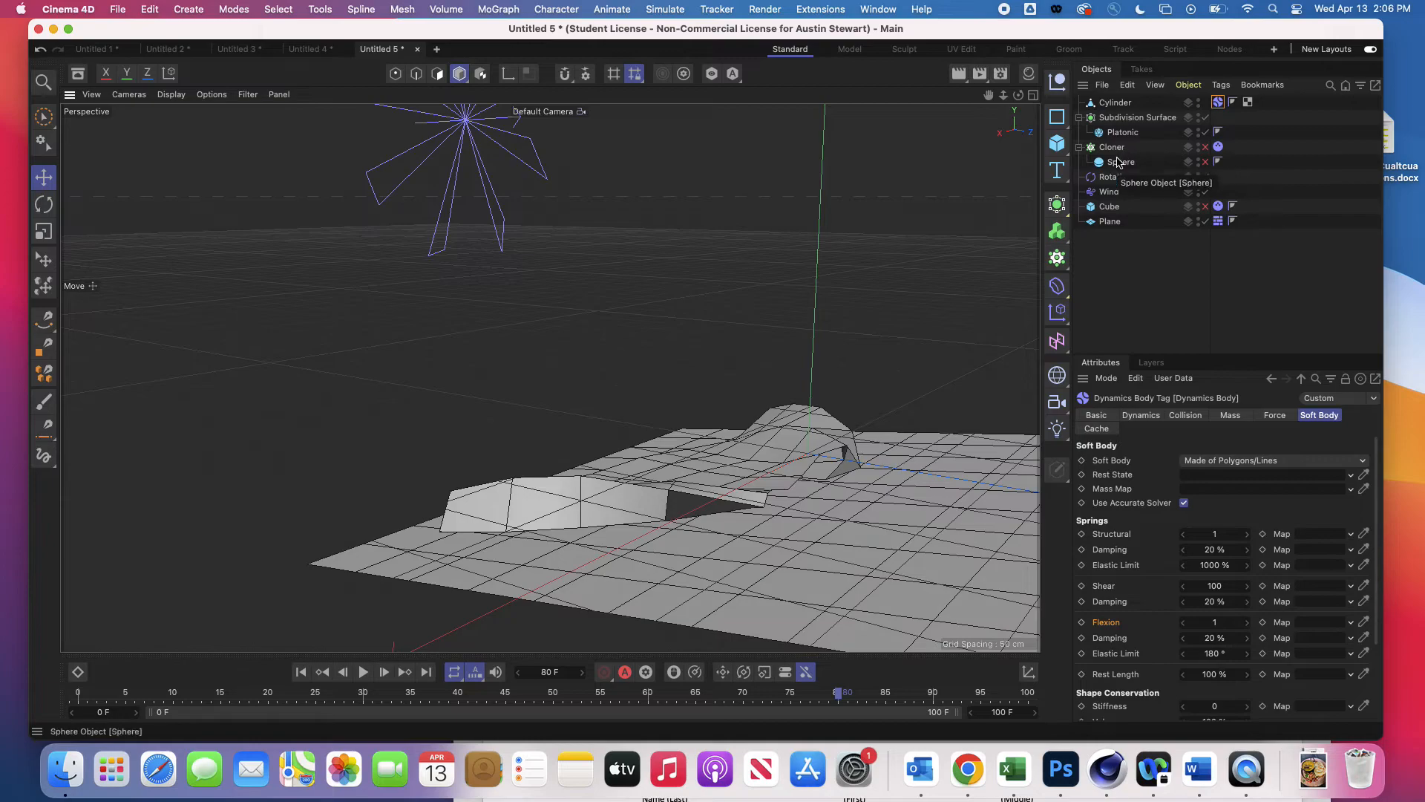
# Make the Cylinder a child of the Subdivision Surface and replay its drop from the first frame
pyautogui.moveTo(1128, 118); pyautogui.dragTo(1125, 108)
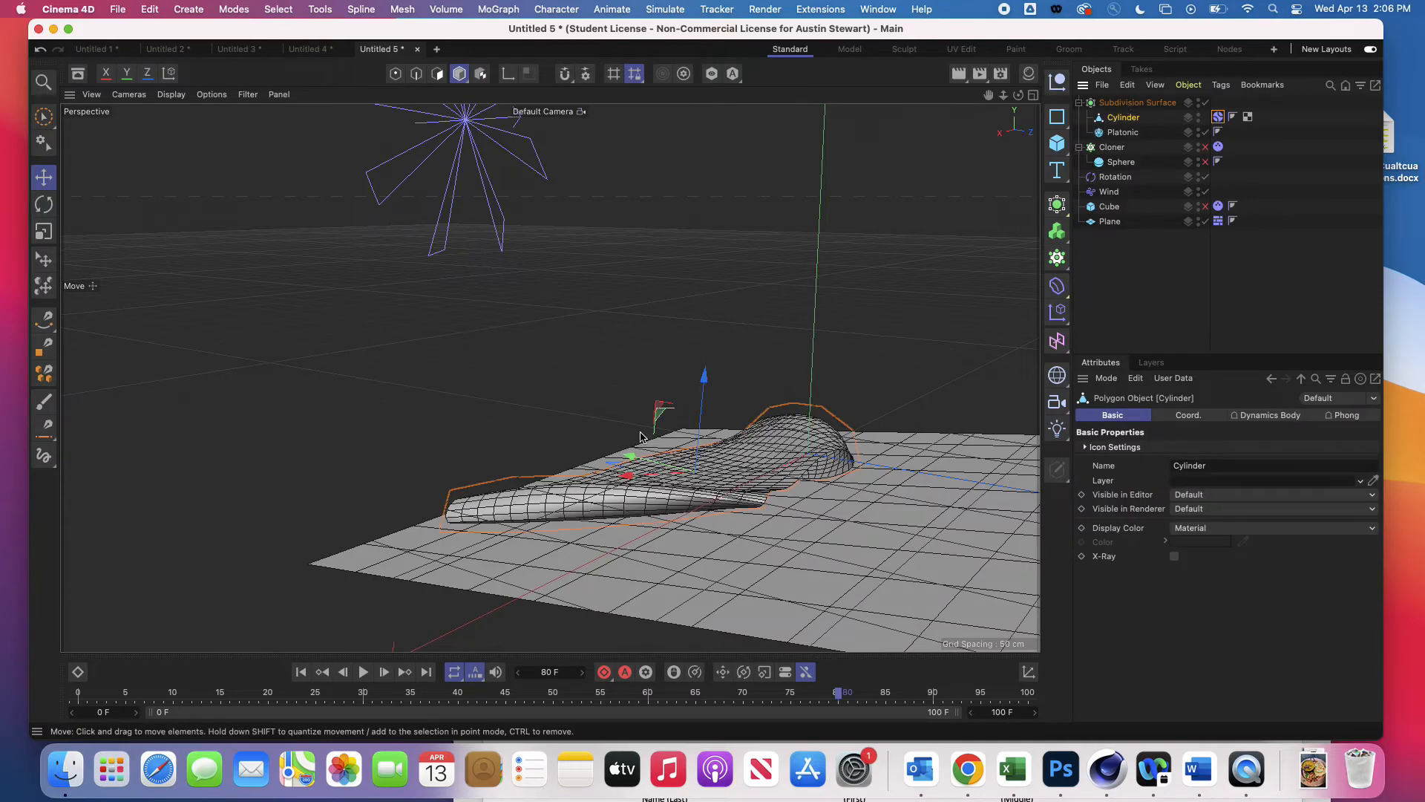
pyautogui.keyDown('alt'); pyautogui.moveTo(638, 439); pyautogui.dragTo(837, 435); pyautogui.keyUp('alt')
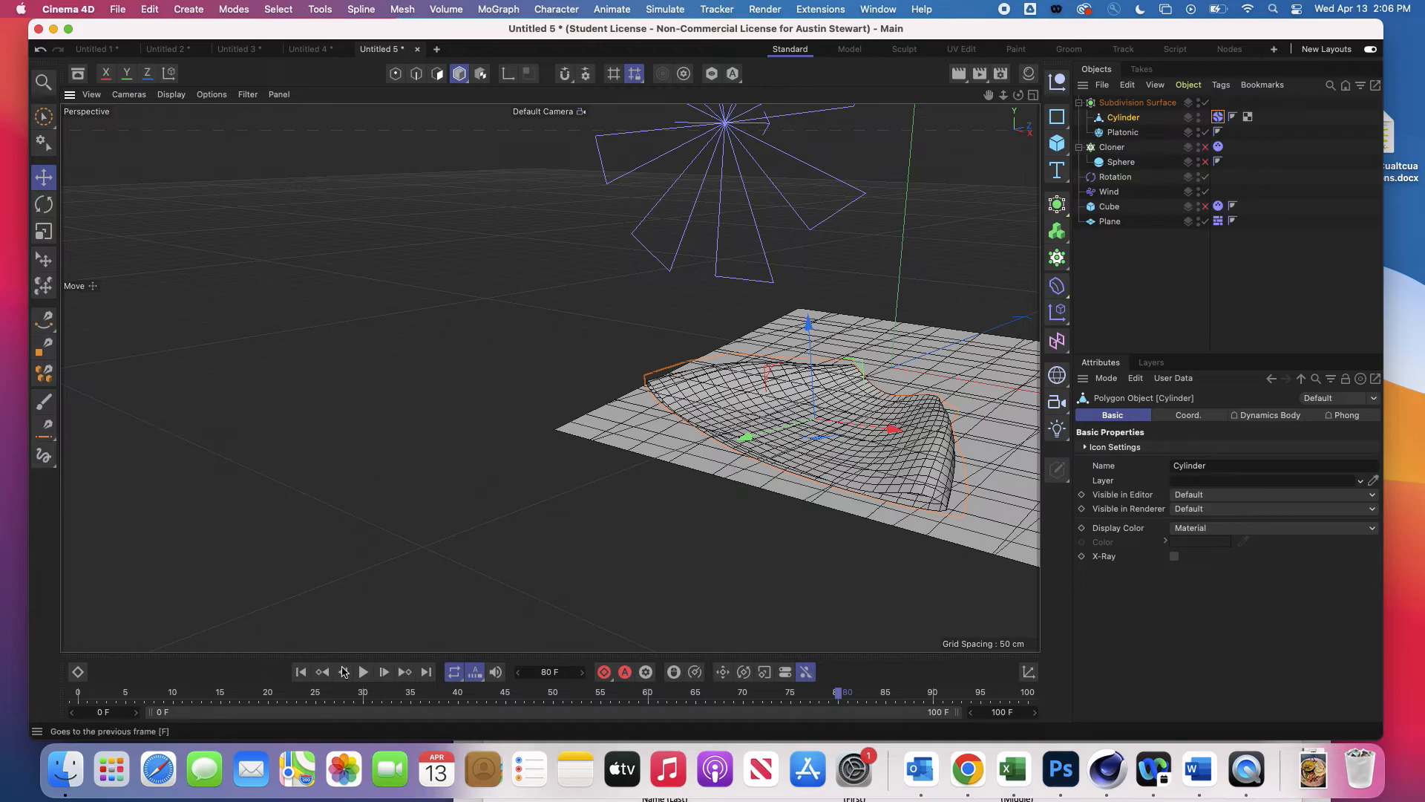
pyautogui.click(301, 671)
pyautogui.click(365, 672)
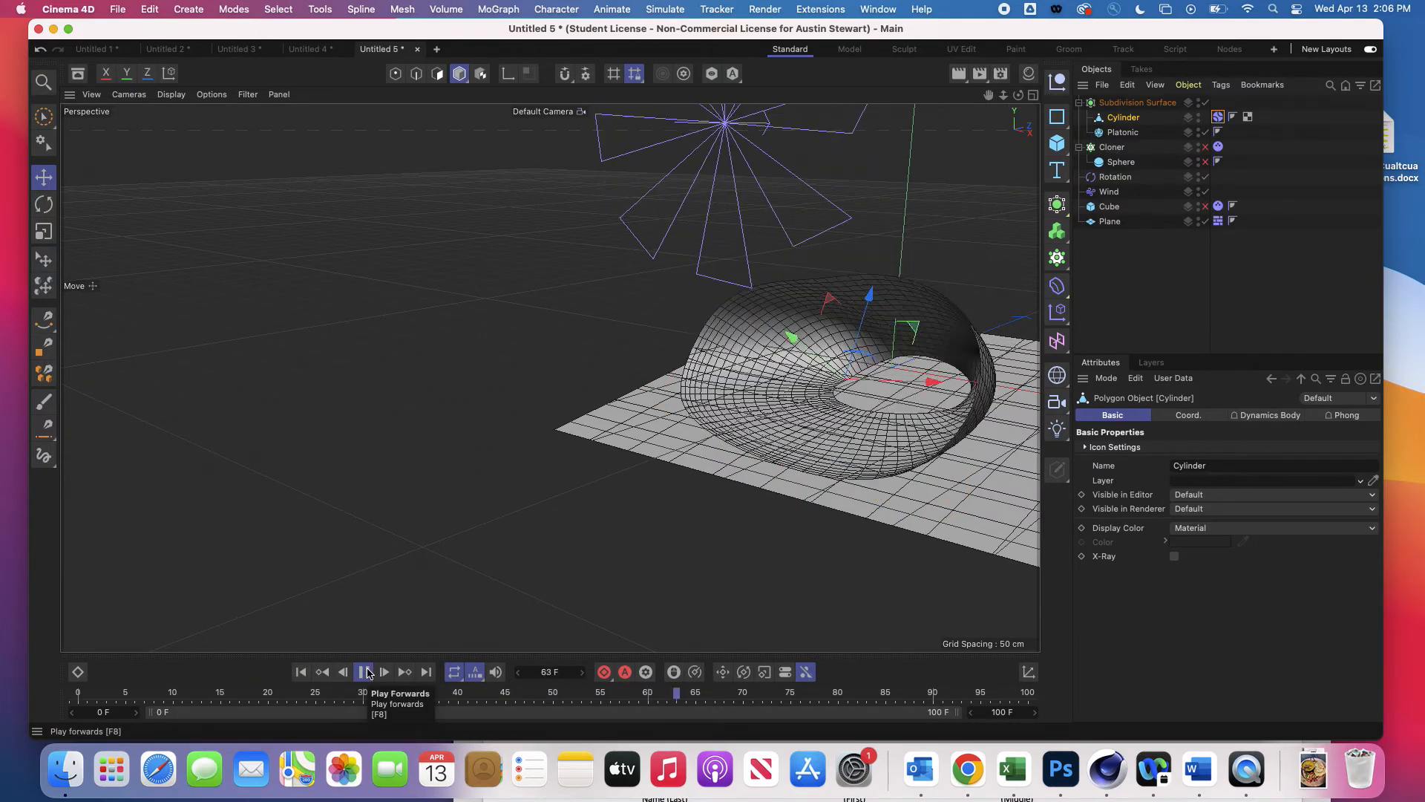
pyautogui.click(367, 670)
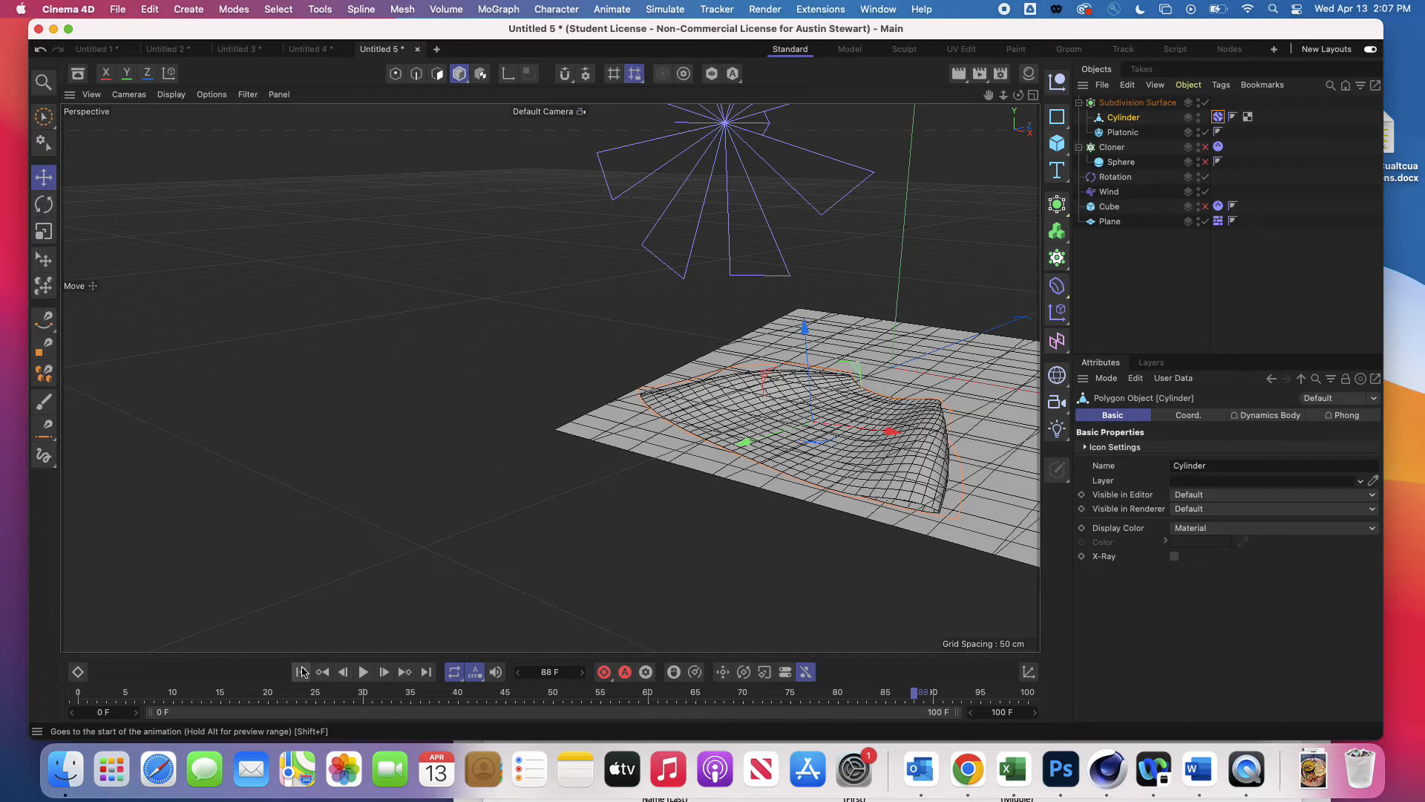
# Replay the drop from the first frame, stop it at frame 50, and inspect the half-collapsed cylinder up close
pyautogui.click(302, 672)
pyautogui.click(364, 671)
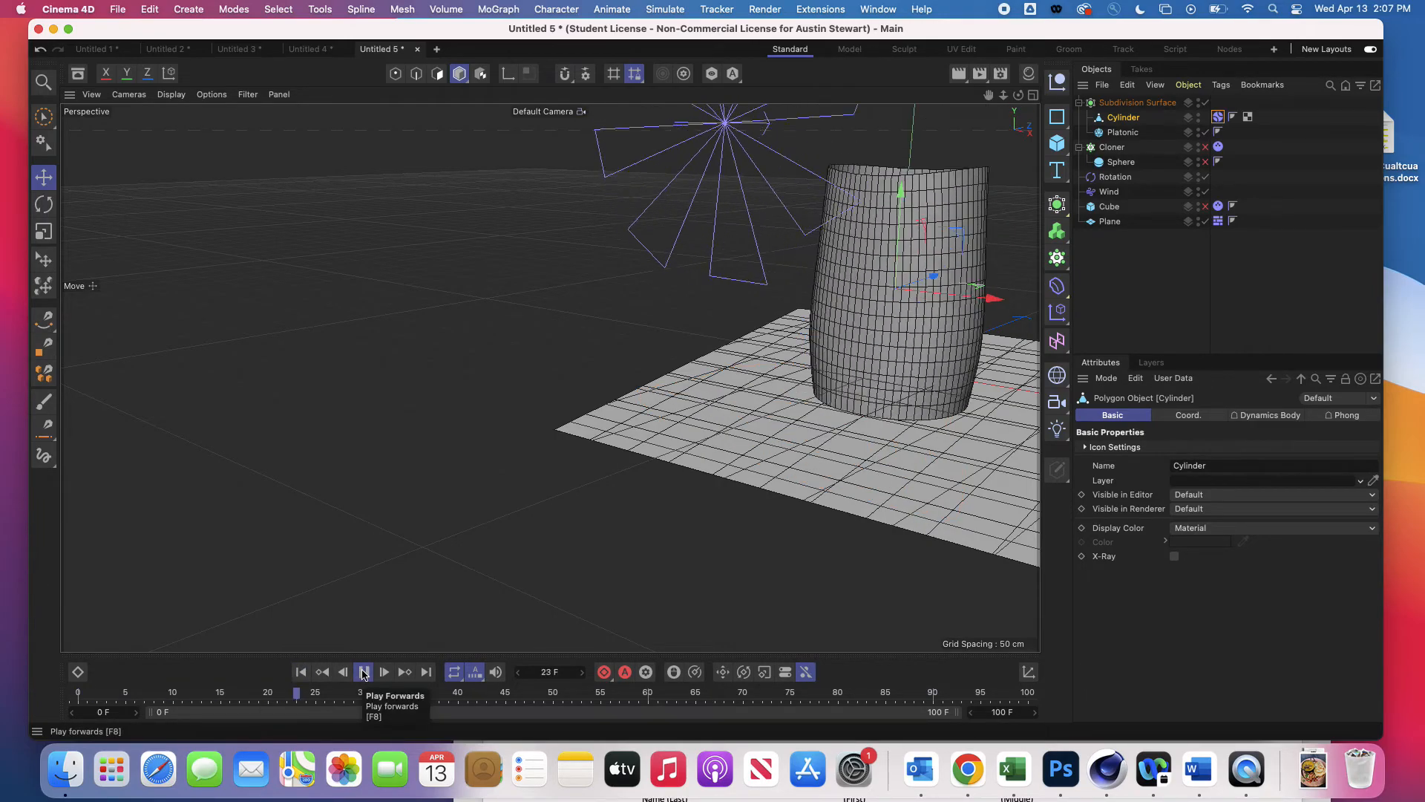
pyautogui.click(364, 673)
pyautogui.keyDown('alt'); pyautogui.moveTo(650, 484); pyautogui.dragTo(141, 434); pyautogui.keyUp('alt')
pyautogui.keyDown('alt'); pyautogui.moveTo(683, 467); pyautogui.dragTo(738, 417); pyautogui.keyUp('alt')
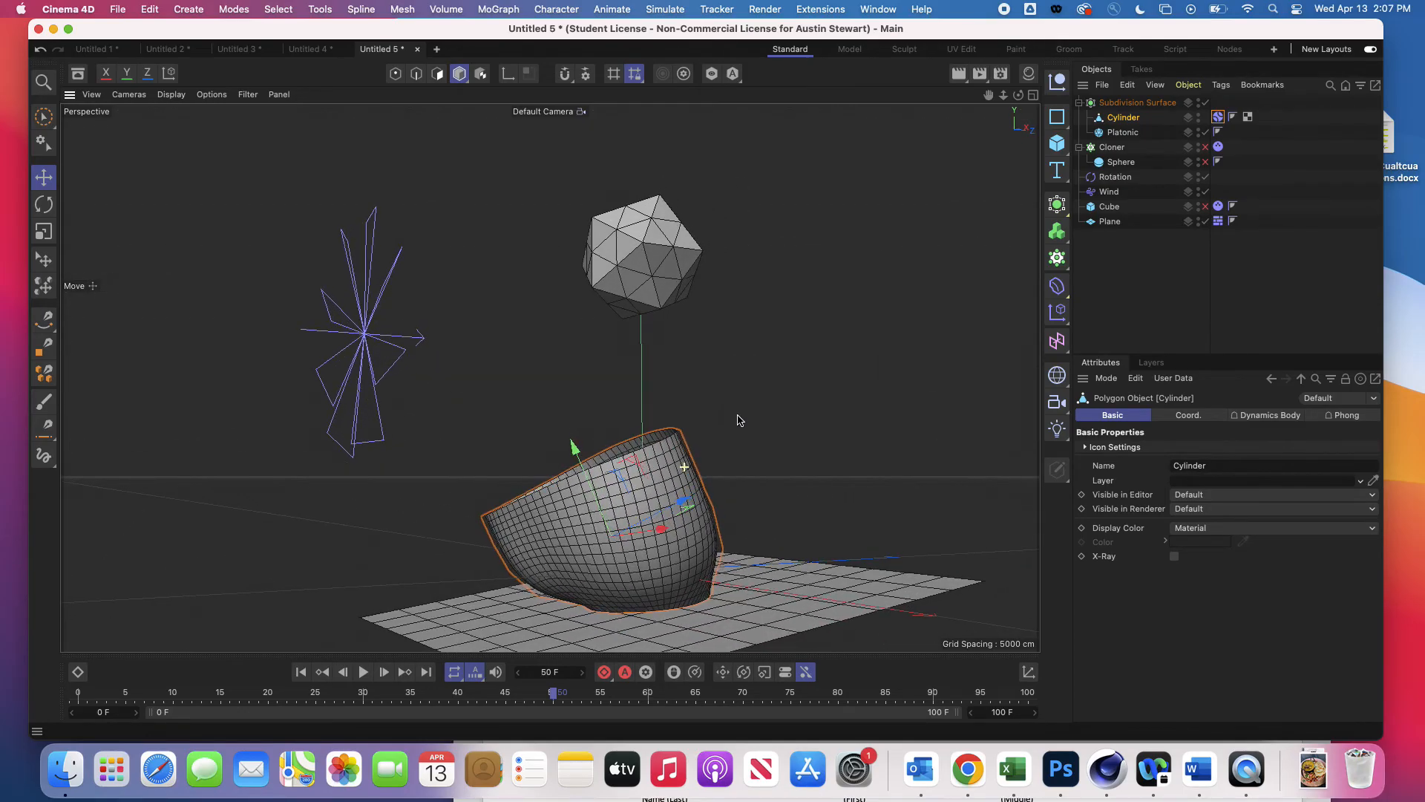
pyautogui.scroll(3, 604, 475)
pyautogui.scroll(-3, 604, 476)
pyautogui.scroll(8, 603, 476)
pyautogui.keyDown('alt'); pyautogui.moveTo(603, 477); pyautogui.dragTo(650, 500); pyautogui.keyUp('alt')
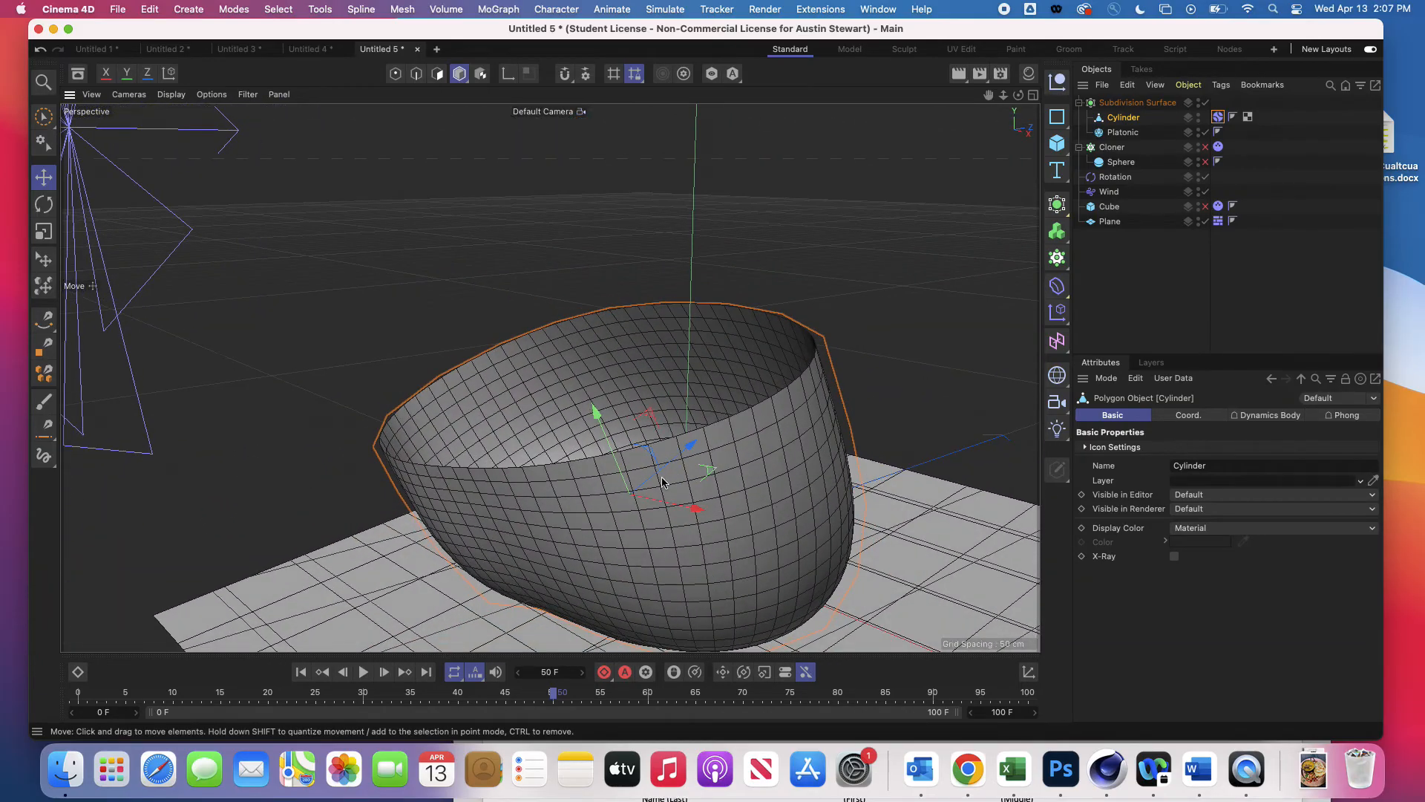
# Apply Current State to Object to the Subdivision Surface and hide the original in the viewport
pyautogui.rightClick(1128, 108)
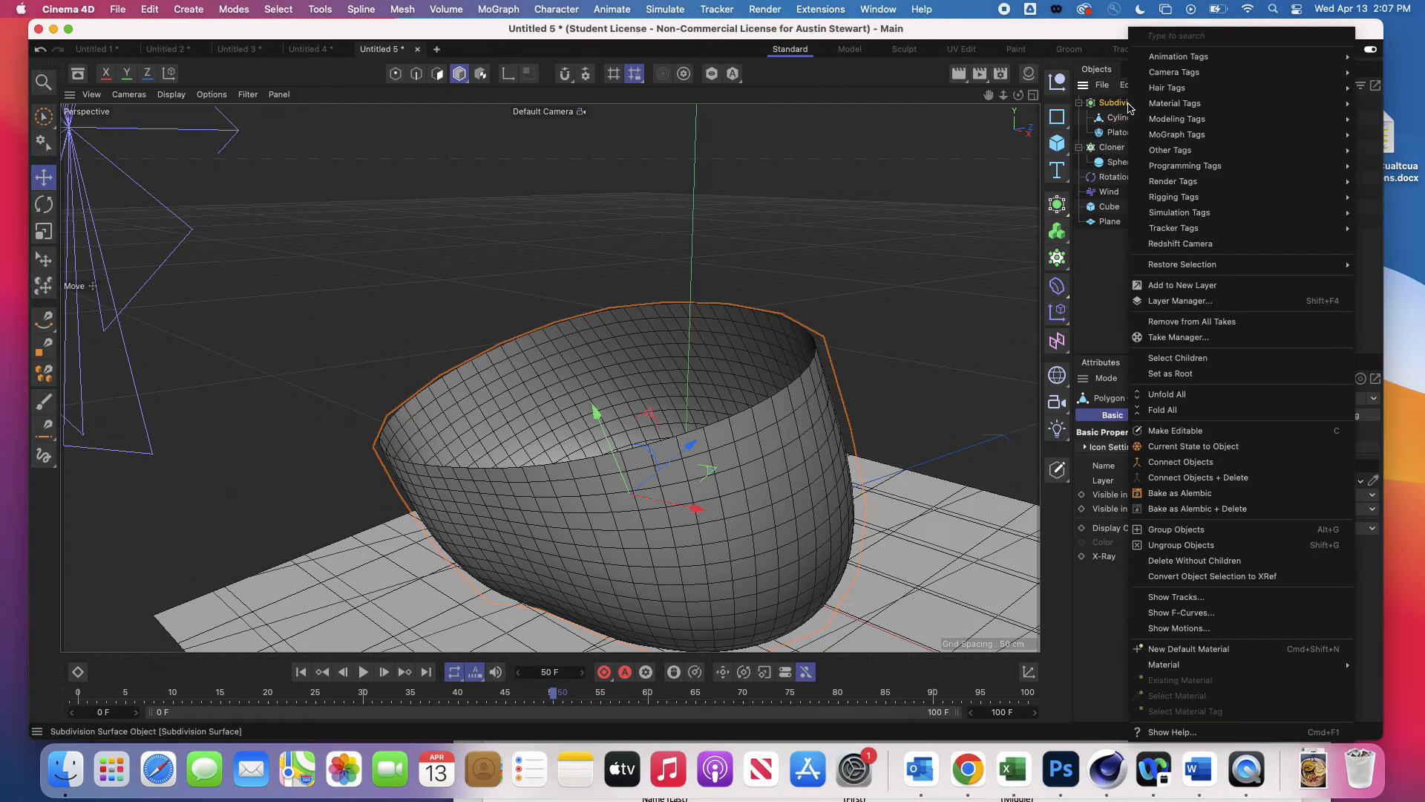
pyautogui.click(1196, 447)
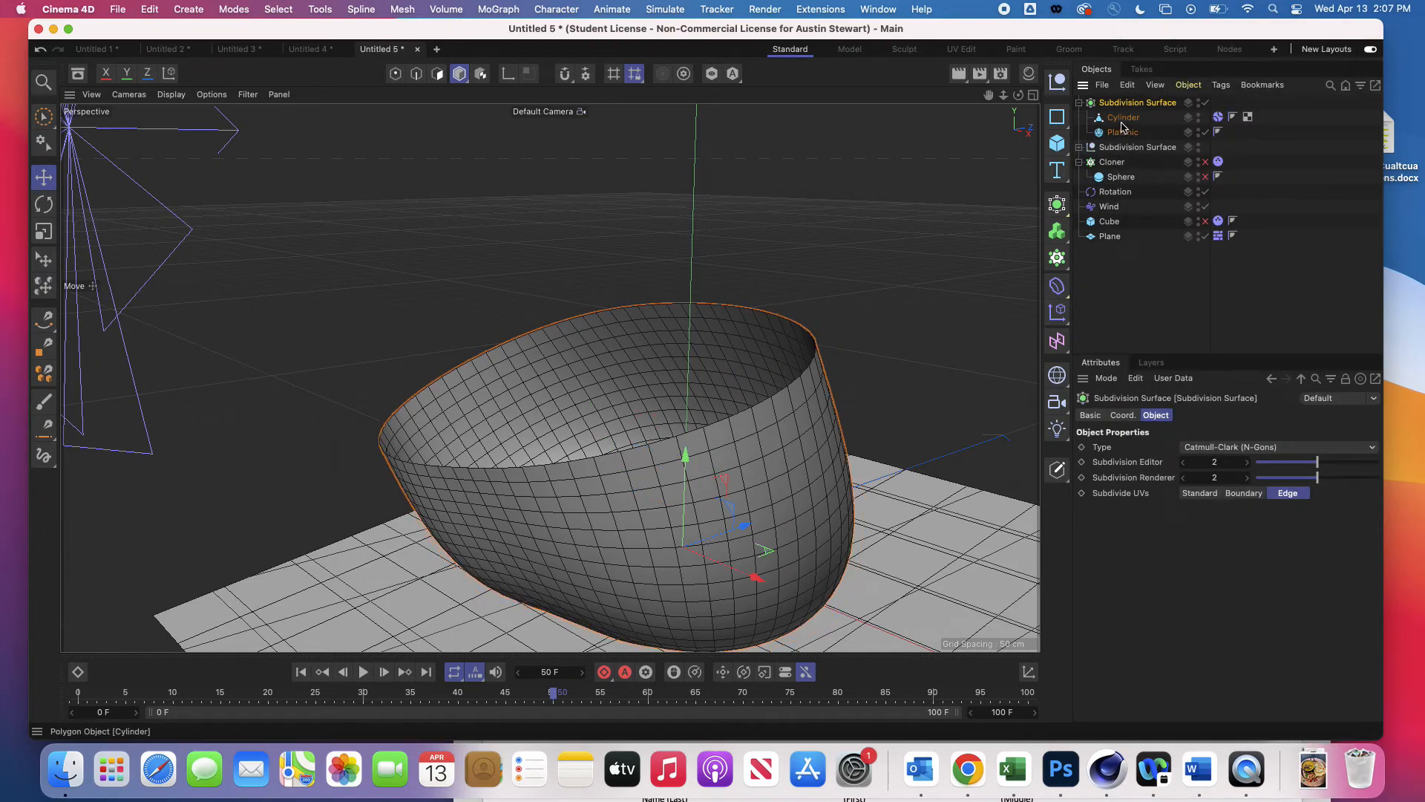
pyautogui.click(1123, 147)
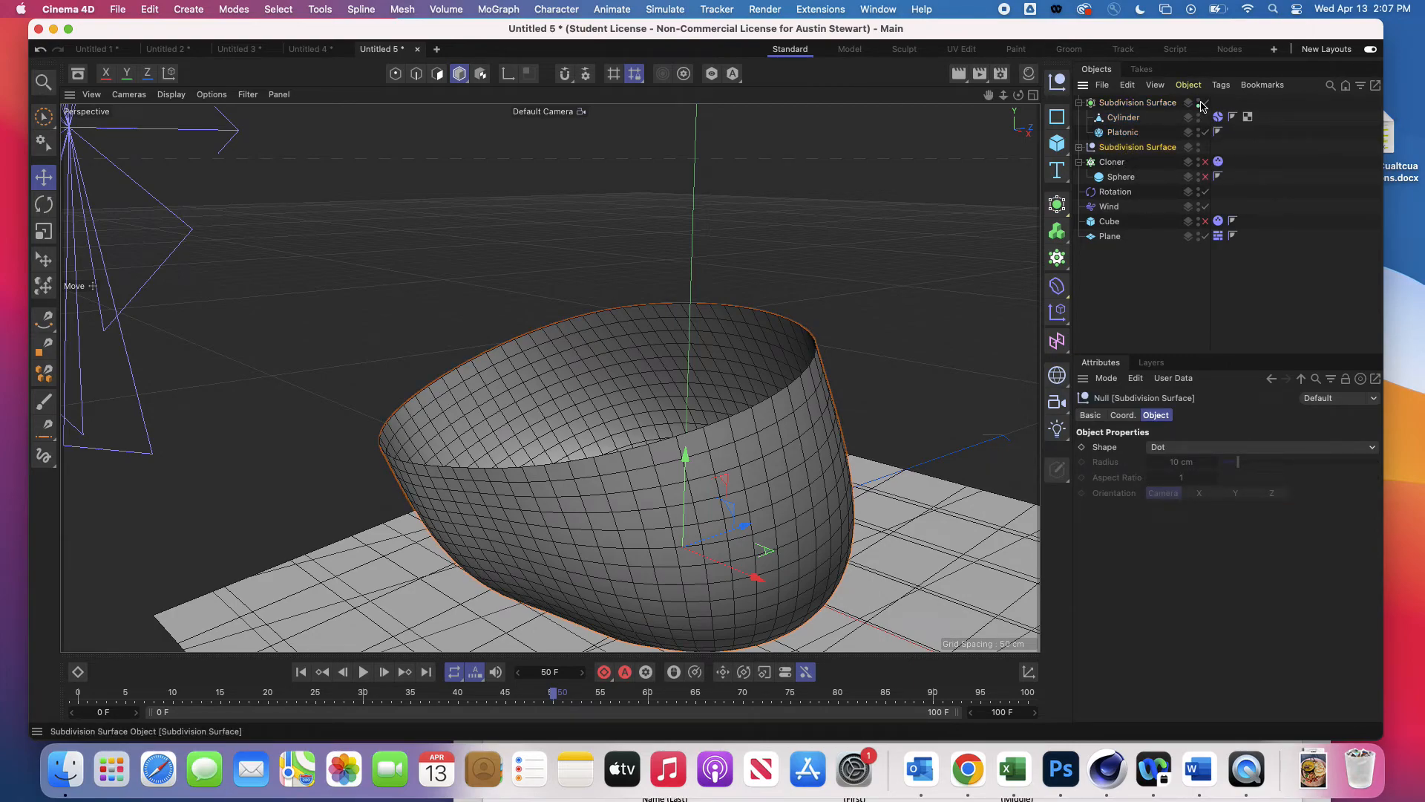
pyautogui.click(1198, 101)
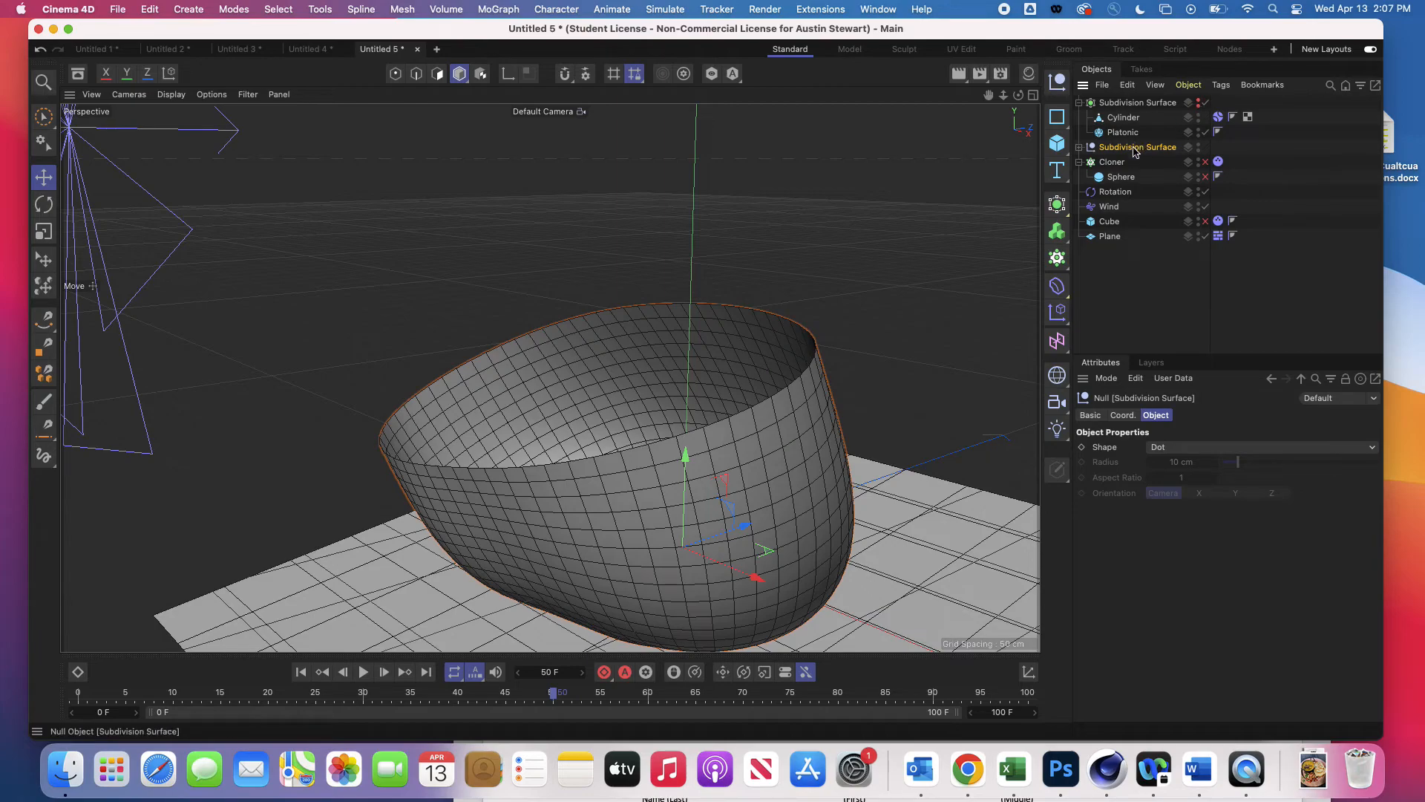
# Expand the baked Subdivision Surface null and move its Cylinder up off the plane along the green axis
pyautogui.click(1077, 150)
pyautogui.click(1079, 150)
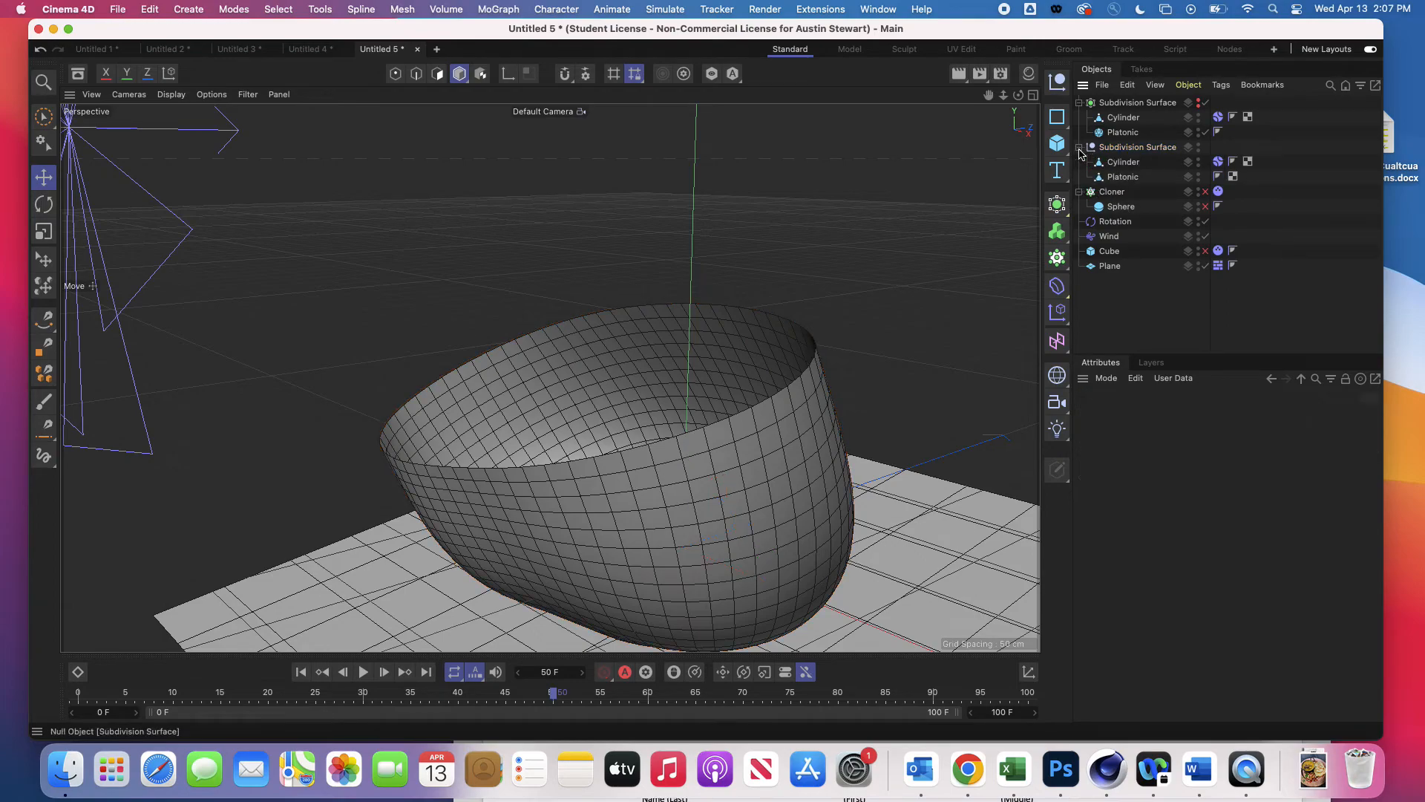
pyautogui.click(1123, 161)
pyautogui.moveTo(591, 407); pyautogui.dragTo(531, 284)
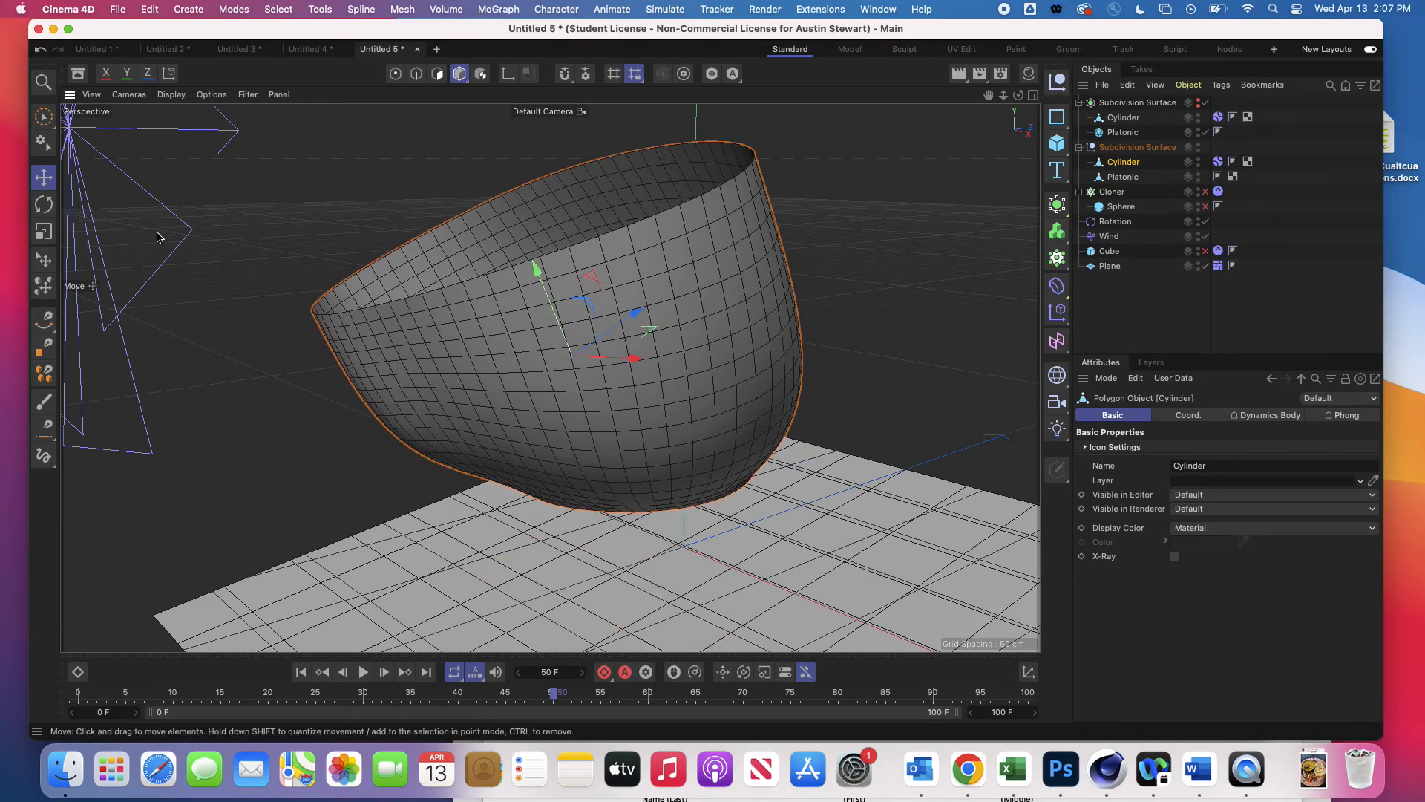
# In polygon mode, extrude a single polygon outward from the side of the baked cylinder
pyautogui.click(438, 75)
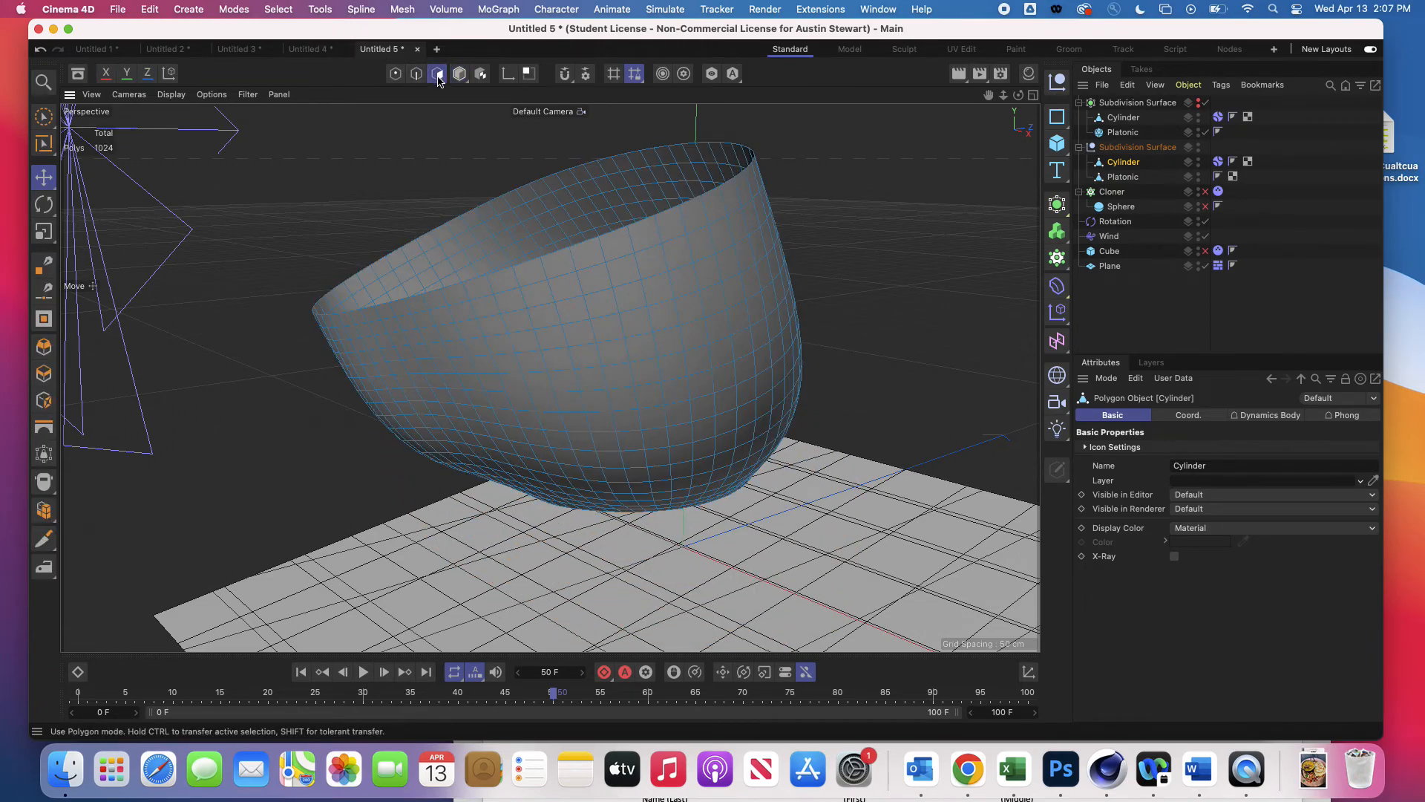
pyautogui.click(579, 334)
pyautogui.keyDown('ctrl'); pyautogui.moveTo(556, 372); pyautogui.dragTo(514, 424); pyautogui.keyUp('ctrl')
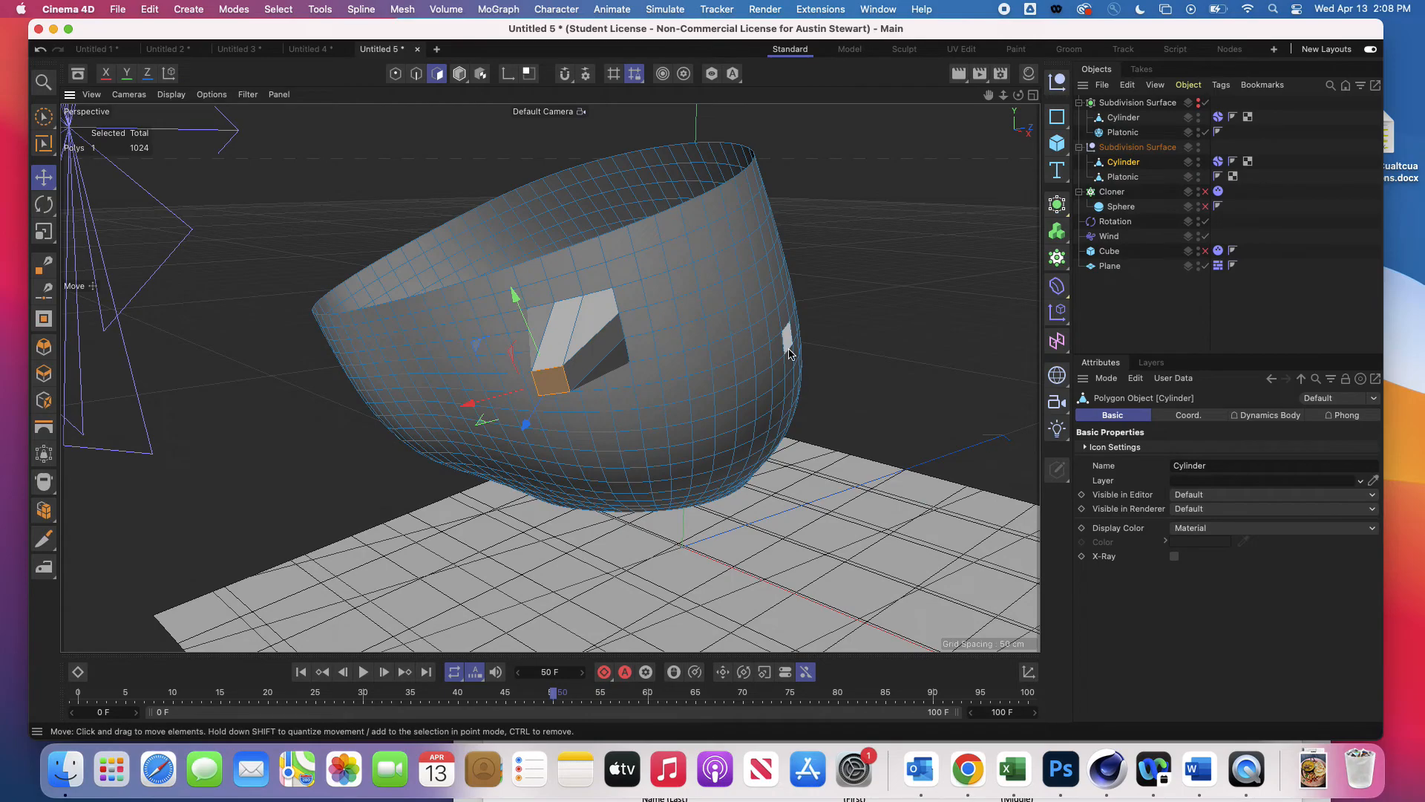
pyautogui.scroll(-8, 789, 353)
pyautogui.keyDown('alt'); pyautogui.moveTo(789, 353); pyautogui.dragTo(894, 304); pyautogui.keyUp('alt')
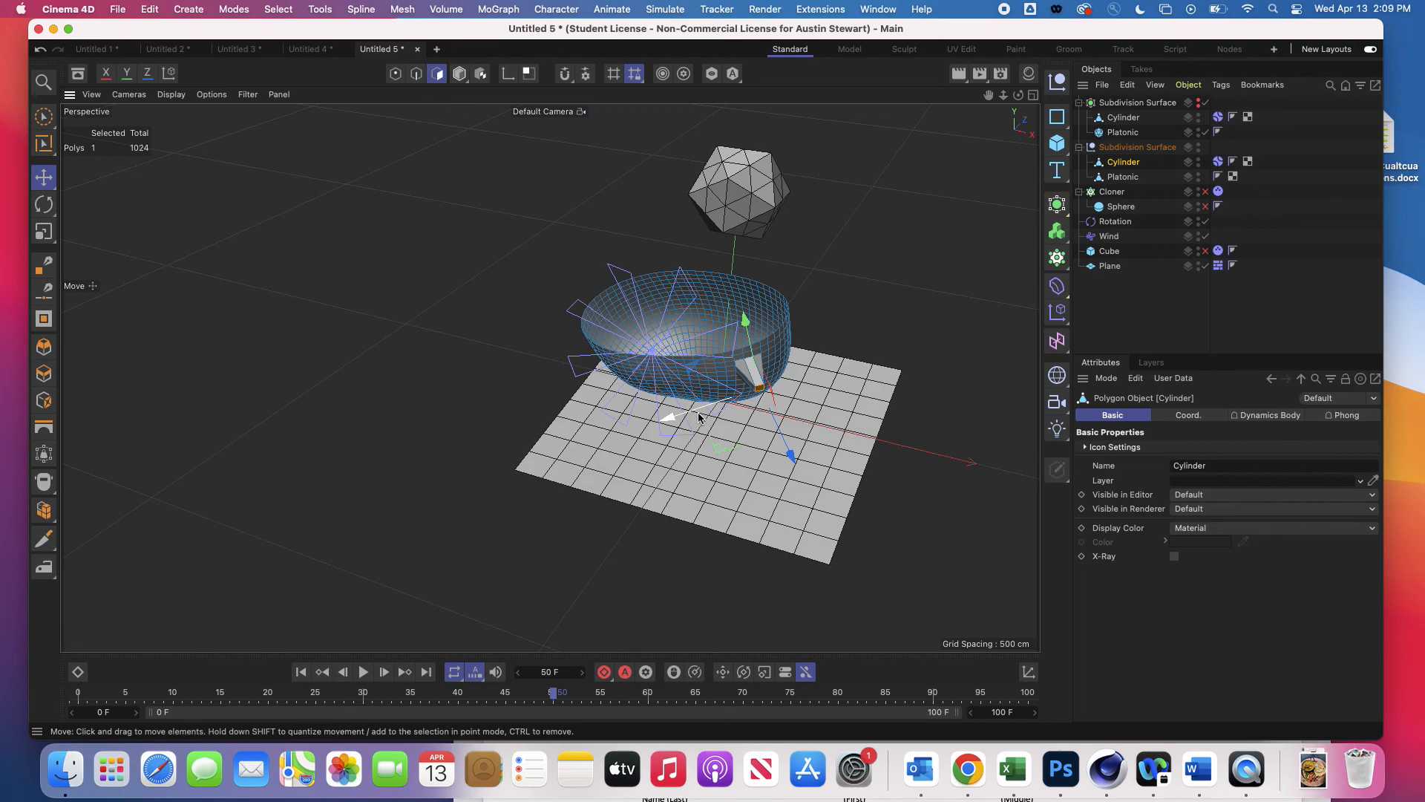
pyautogui.scroll(-3, 516, 341)
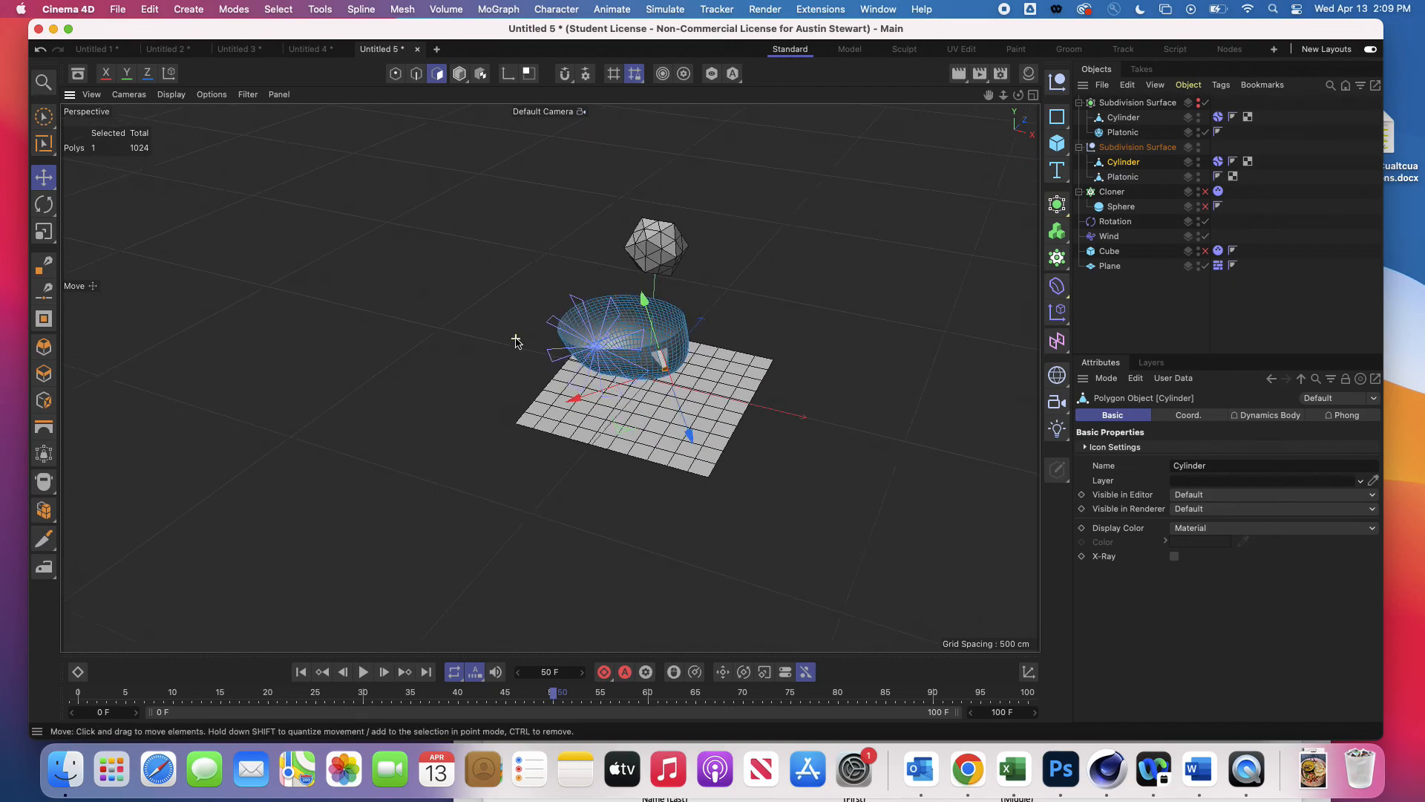
pyautogui.scroll(-2, 516, 341)
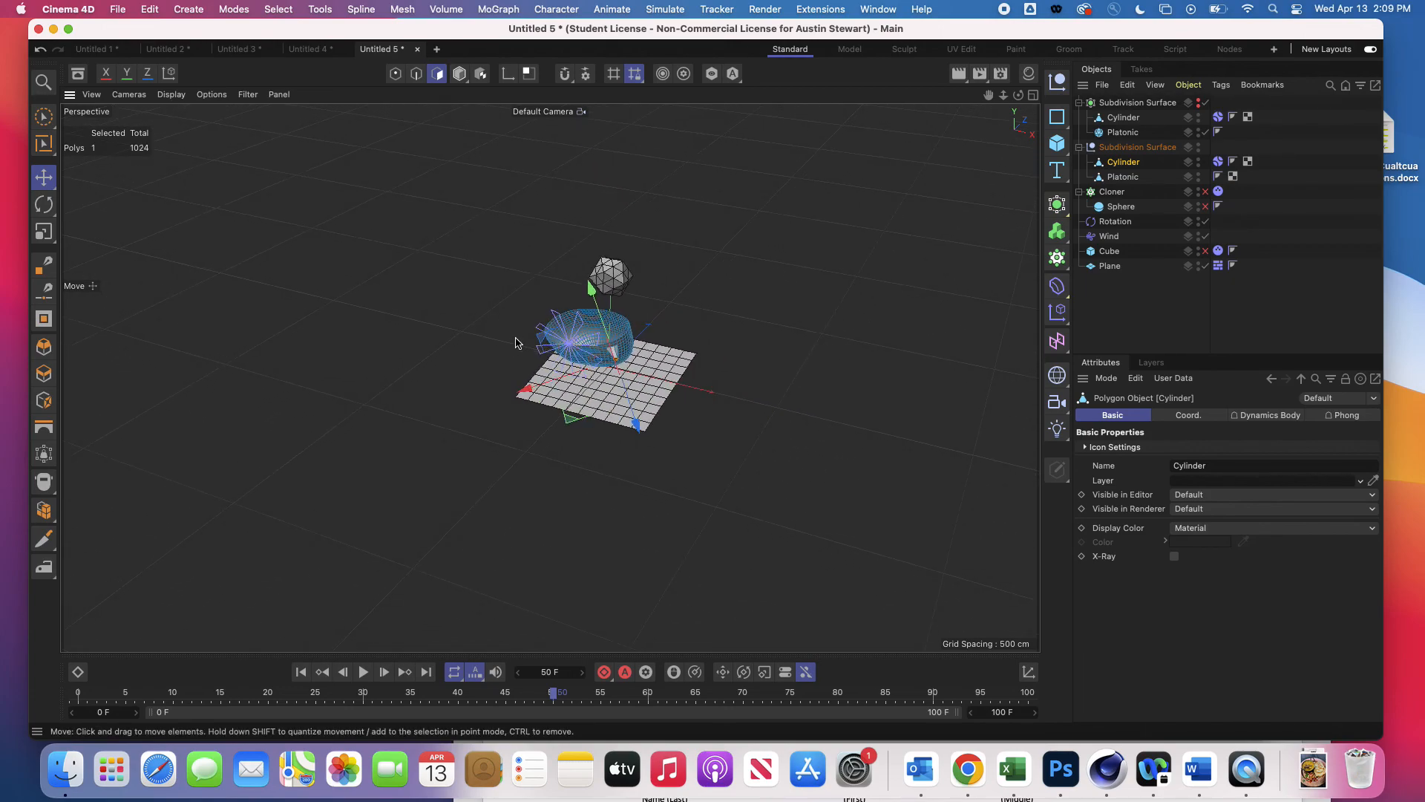